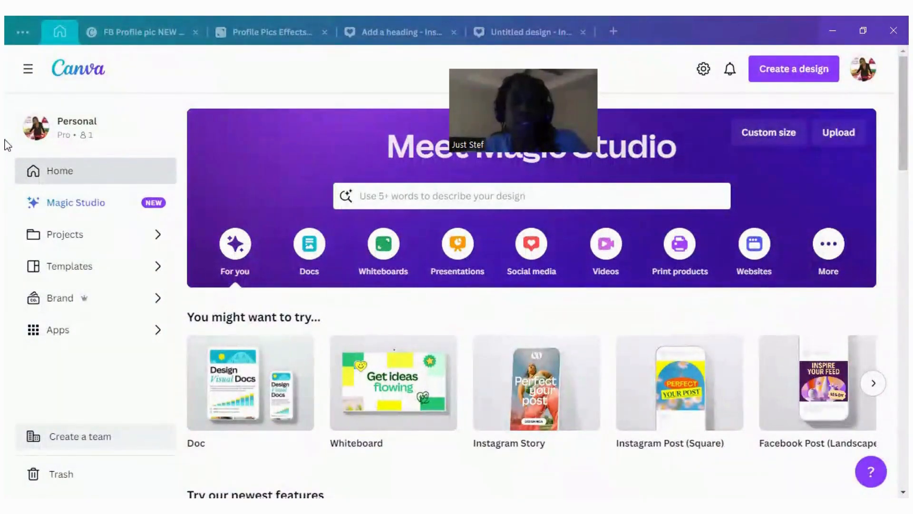
- Examine the preset design types, the custom size options and the available measurement units for a new design
{"action": "left_click", "coordinate": [812, 71]}
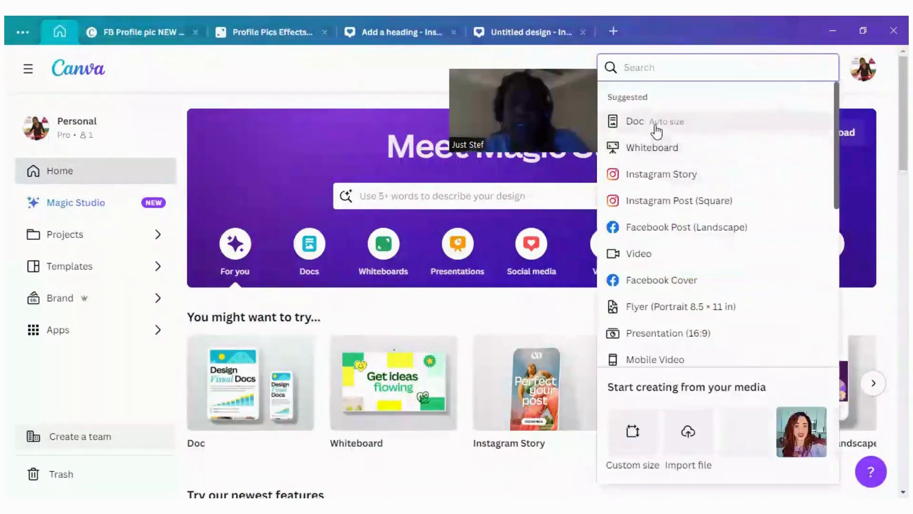
{"action": "scroll", "coordinate": [660, 196], "scroll_direction": "down", "scroll_amount": 1}
{"action": "scroll", "coordinate": [660, 196], "scroll_direction": "down", "scroll_amount": 7}
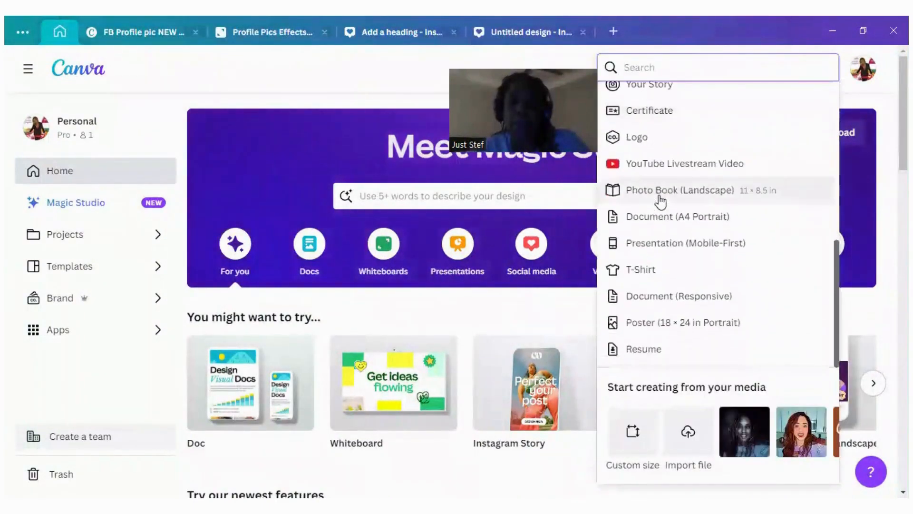
{"action": "scroll", "coordinate": [660, 202], "scroll_direction": "up", "scroll_amount": 2}
{"action": "scroll", "coordinate": [659, 201], "scroll_direction": "up", "scroll_amount": 5}
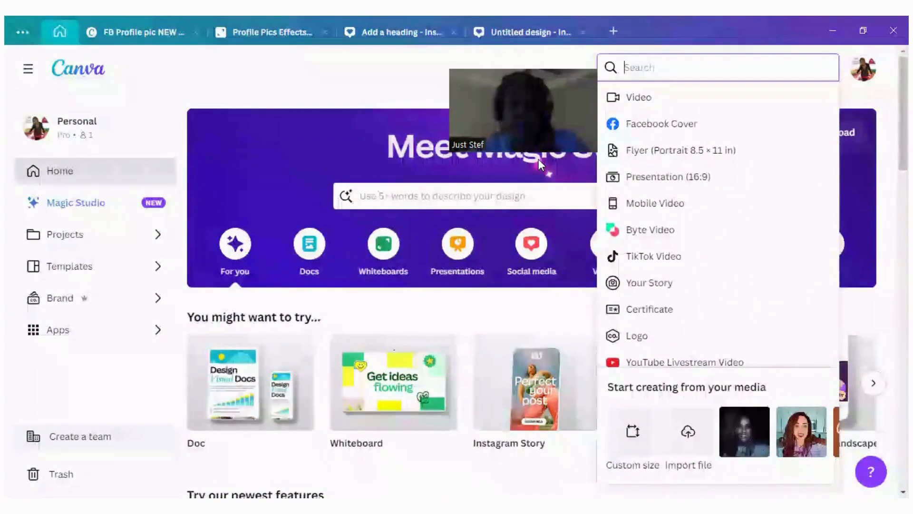
{"action": "left_click", "coordinate": [786, 139]}
{"action": "left_click", "coordinate": [786, 138]}
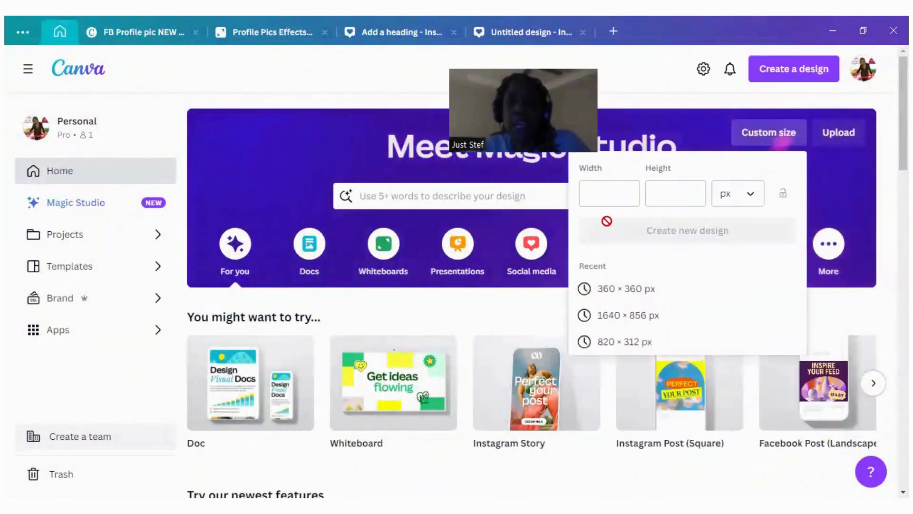
{"action": "left_click", "coordinate": [751, 197]}
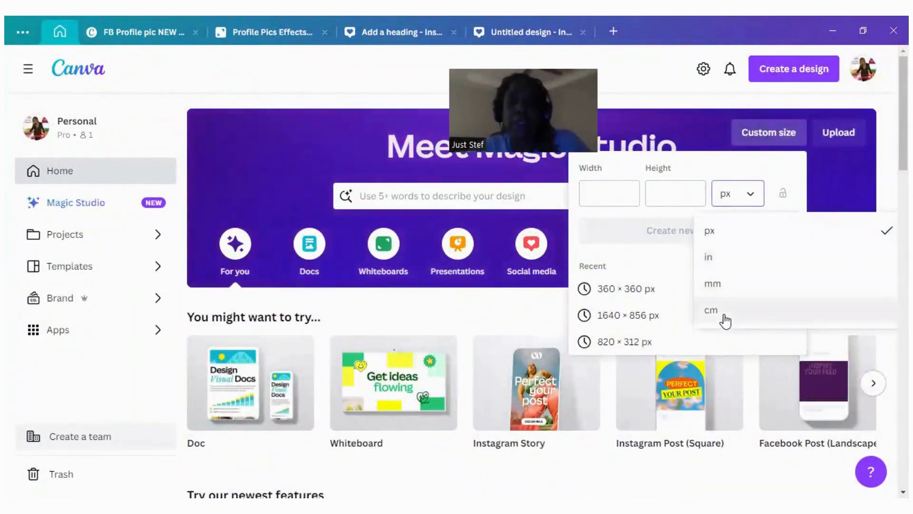
{"action": "left_click", "coordinate": [299, 113]}
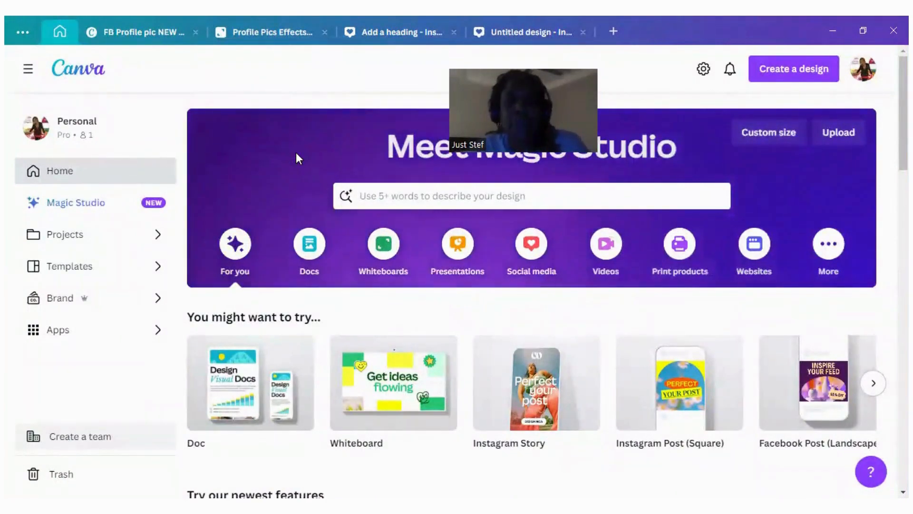
- Create a new Instagram Post (Square) design
{"action": "left_click", "coordinate": [777, 74]}
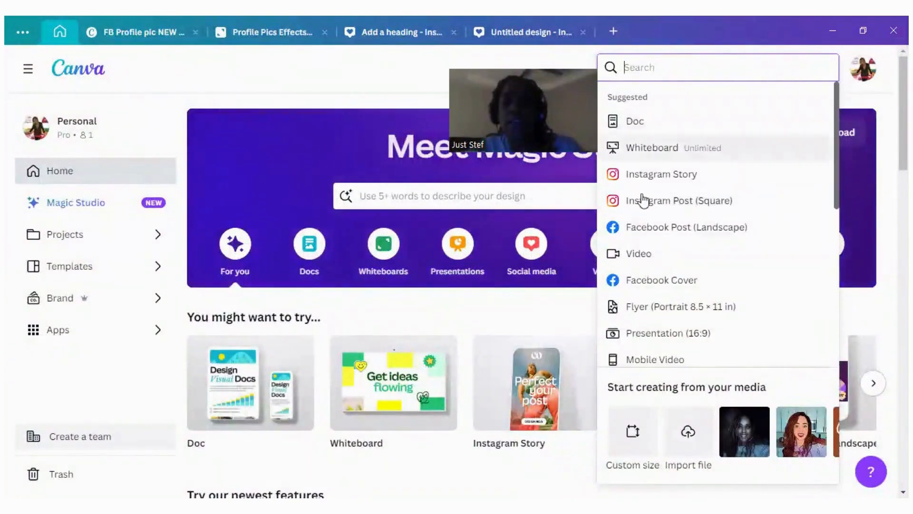
{"action": "left_click", "coordinate": [684, 204]}
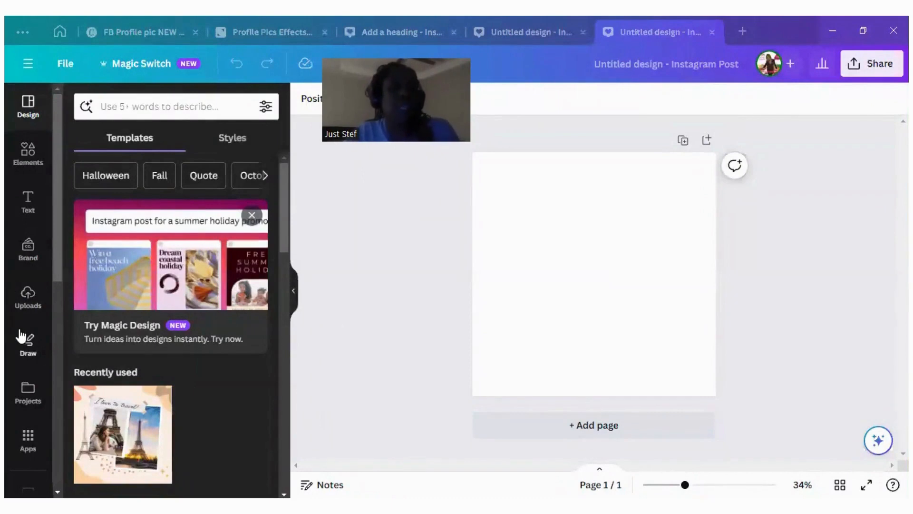
- Upload the images "me" and "me2" from the "profile and cover pic" folder
{"action": "left_click", "coordinate": [29, 306]}
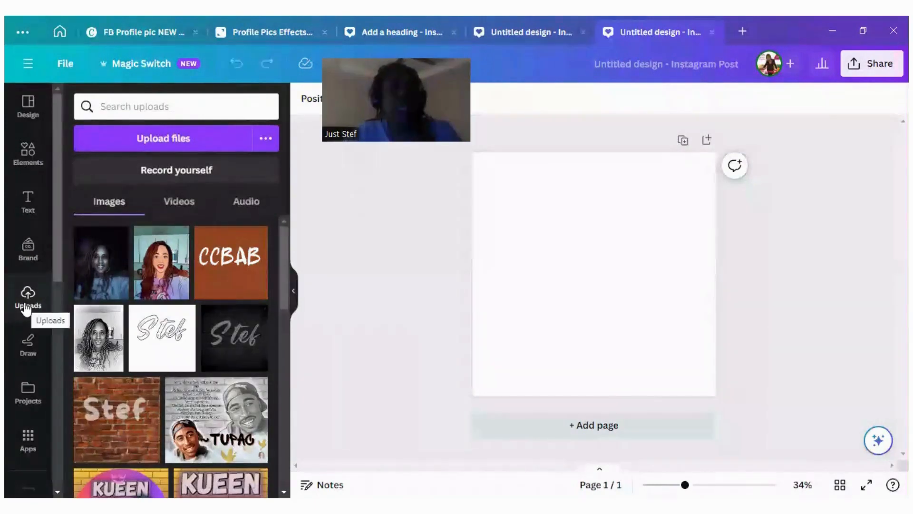
{"action": "left_click", "coordinate": [170, 139]}
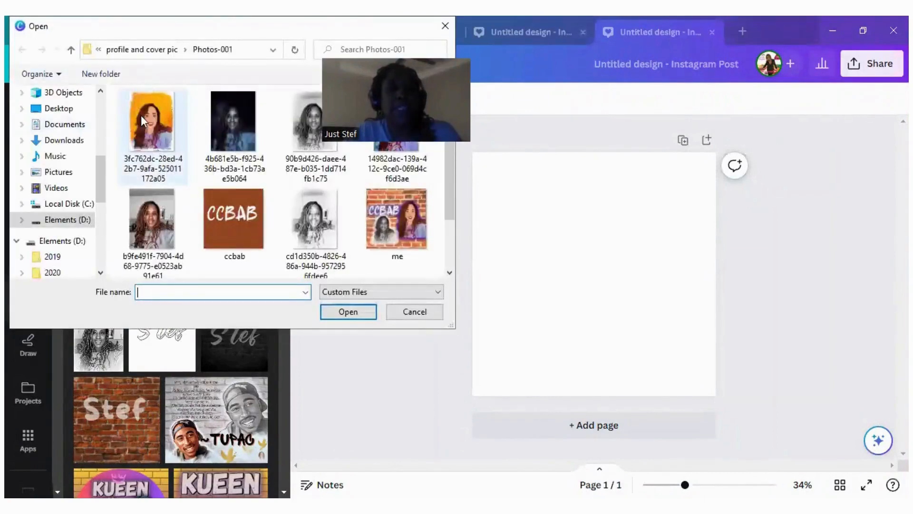
{"action": "scroll", "coordinate": [176, 149], "scroll_direction": "down", "scroll_amount": 2}
{"action": "scroll", "coordinate": [176, 149], "scroll_direction": "up", "scroll_amount": 2}
{"action": "scroll", "coordinate": [176, 149], "scroll_direction": "down", "scroll_amount": 2}
{"action": "scroll", "coordinate": [176, 149], "scroll_direction": "up", "scroll_amount": 2}
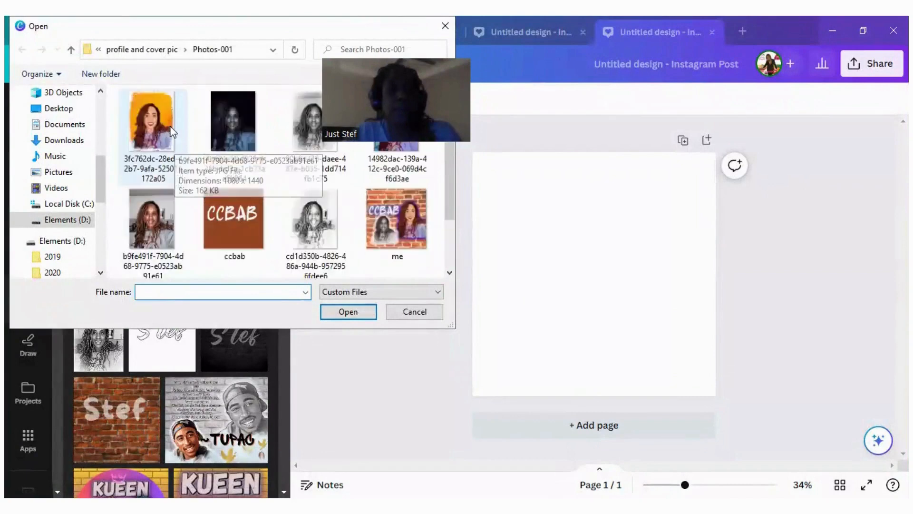
{"action": "left_click", "coordinate": [148, 40]}
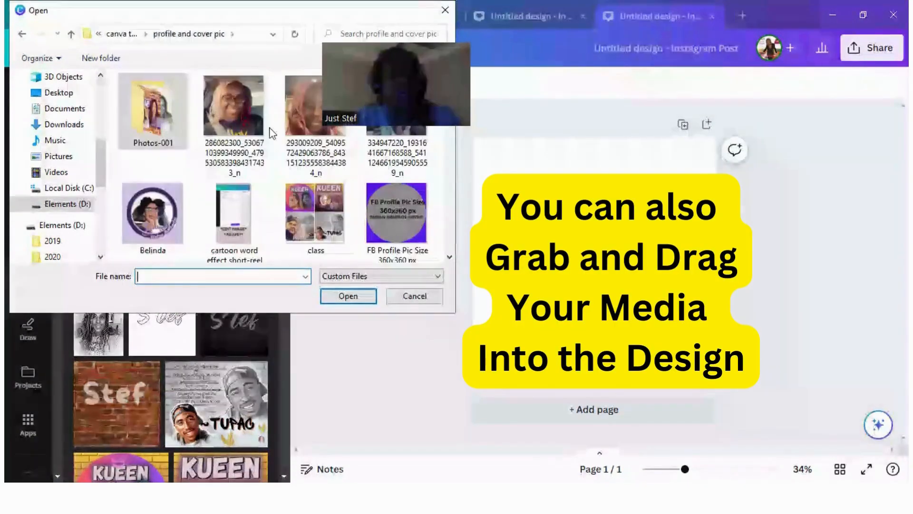
{"action": "scroll", "coordinate": [271, 131], "scroll_direction": "down", "scroll_amount": 5}
{"action": "scroll", "coordinate": [272, 135], "scroll_direction": "down", "scroll_amount": 4}
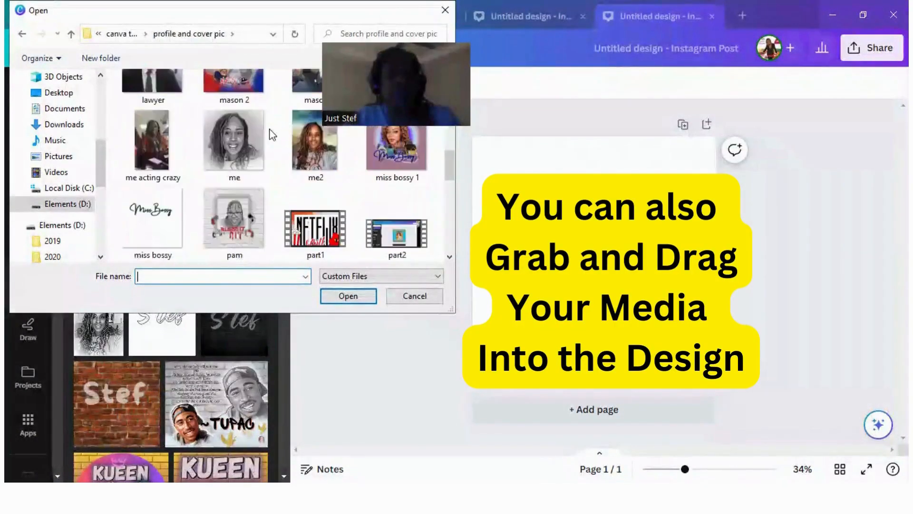
{"action": "left_click", "coordinate": [241, 144]}
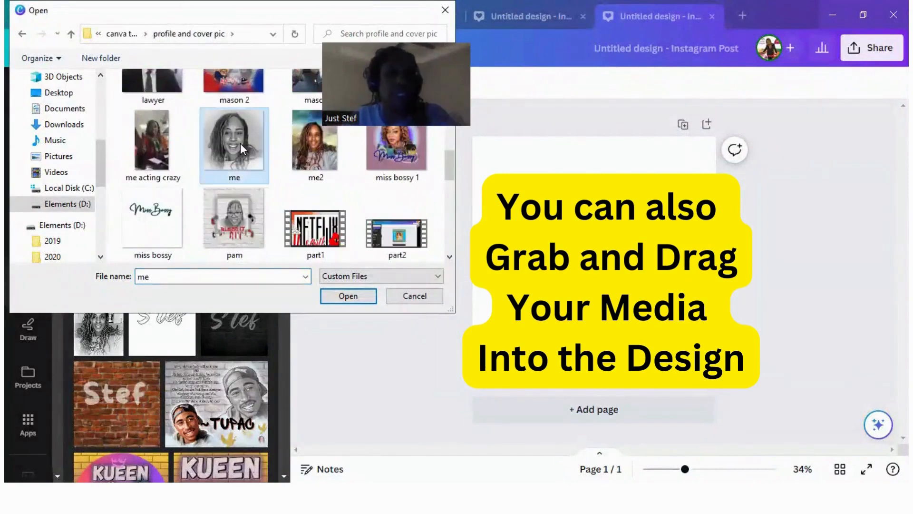
{"action": "left_click", "coordinate": [319, 159], "text": "ctrl"}
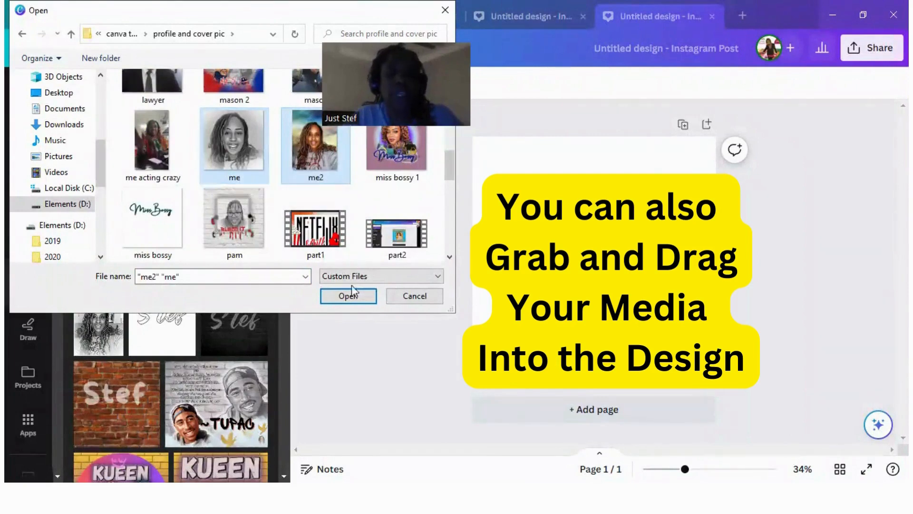
{"action": "left_click", "coordinate": [349, 299]}
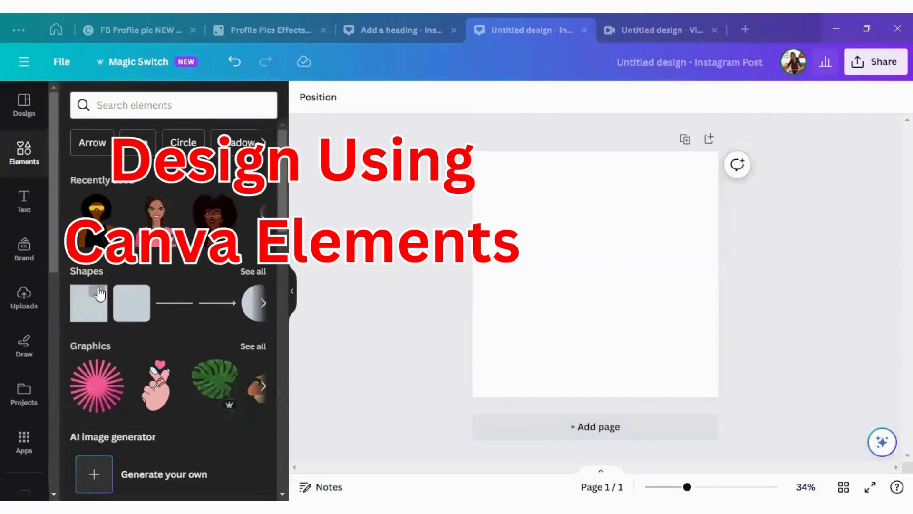
- Place the uploaded Delightfulcakes image at the page's upper-left corner and enlarge it to nearly fill the page
{"action": "left_click", "coordinate": [25, 288]}
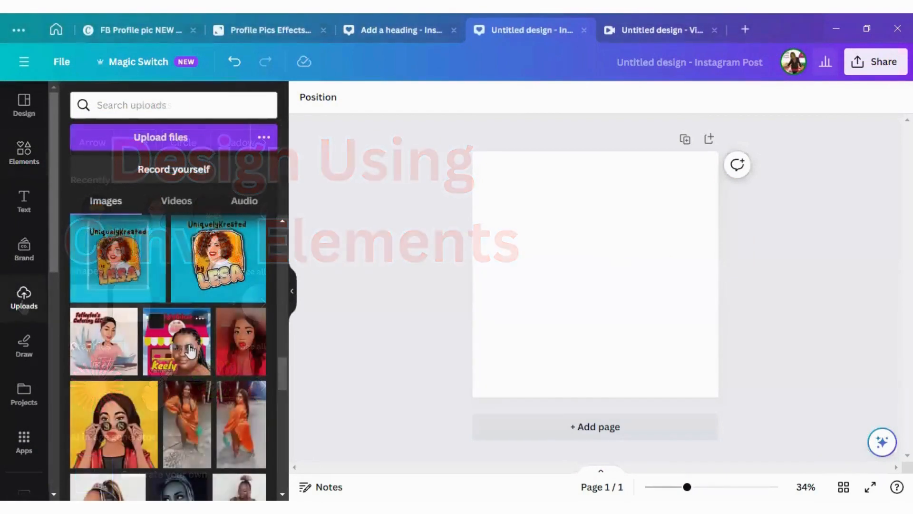
{"action": "left_click", "coordinate": [177, 341]}
{"action": "left_click_drag", "start_coordinate": [531, 210], "coordinate": [473, 155]}
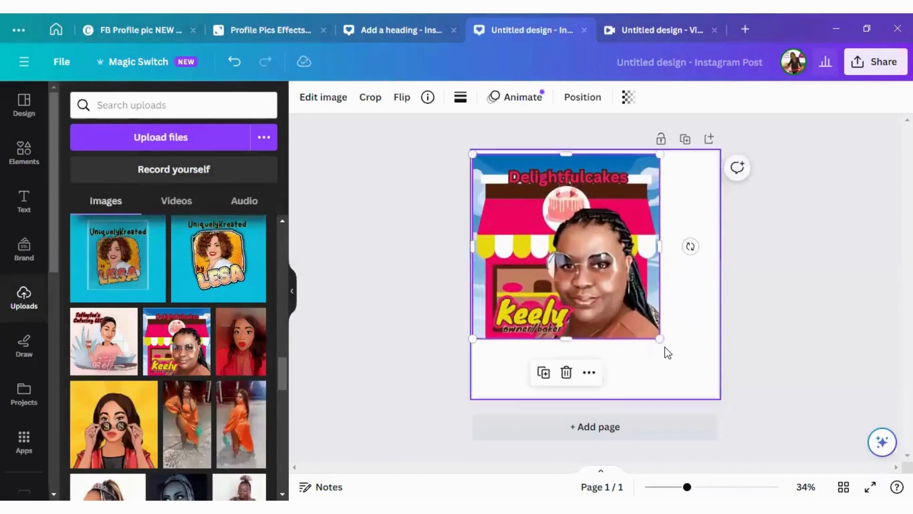
{"action": "left_click_drag", "start_coordinate": [659, 338], "coordinate": [709, 387]}
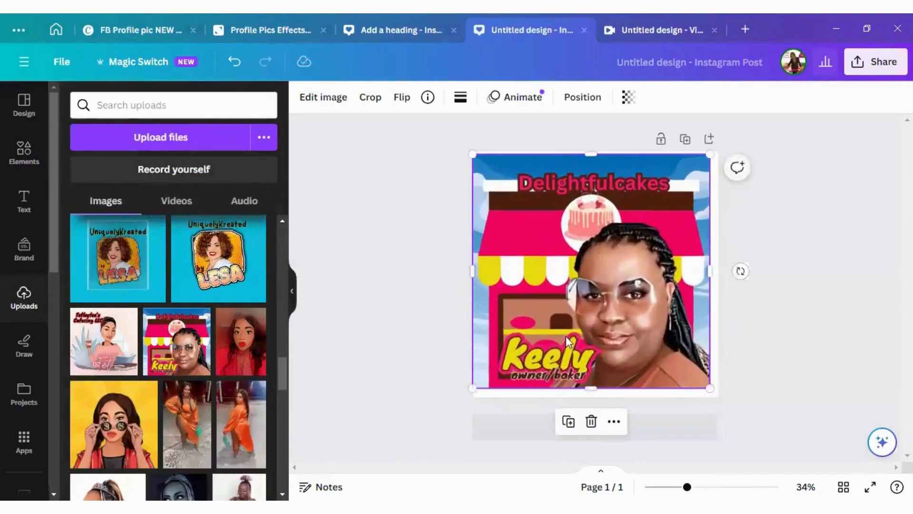
- Add the uploaded Catering LLC image over the Delightfulcakes picture, enlarge it slightly and shift it toward the page's left side
{"action": "left_click", "coordinate": [104, 347]}
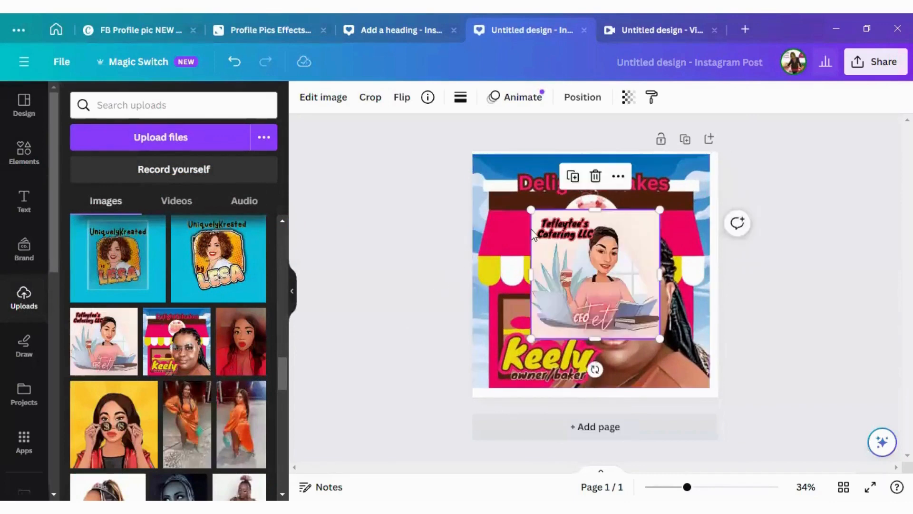
{"action": "left_click_drag", "start_coordinate": [533, 209], "coordinate": [507, 186]}
{"action": "left_click_drag", "start_coordinate": [583, 296], "coordinate": [546, 292]}
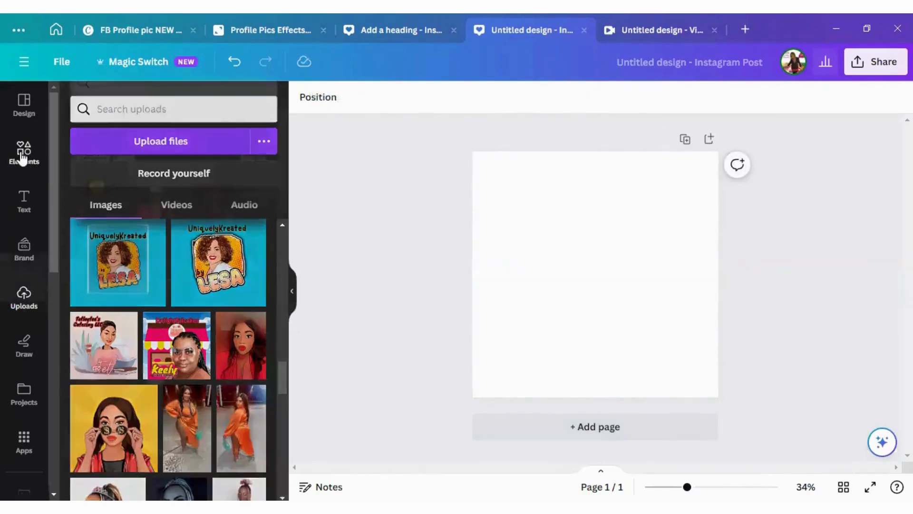
- Search the elements for "breast cancer ribbon" and browse all of the matching graphics for a pink globe
{"action": "left_click", "coordinate": [22, 154]}
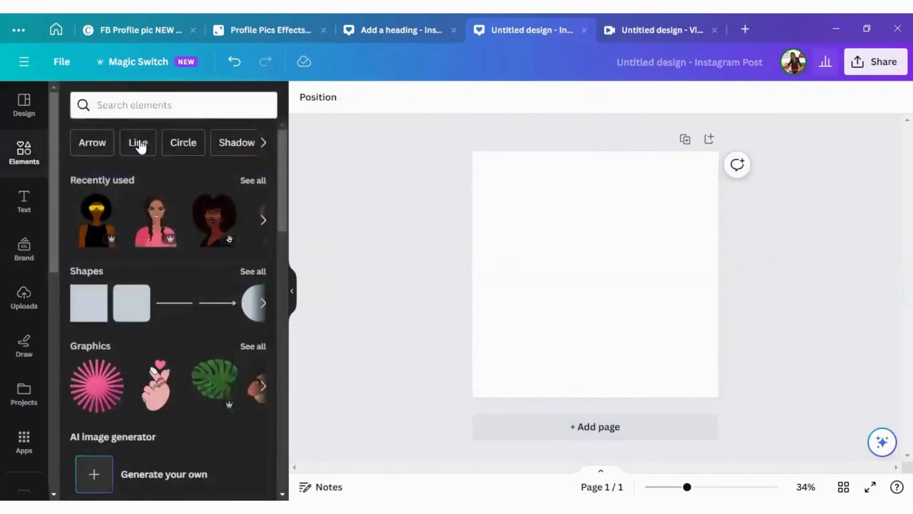
{"action": "left_click", "coordinate": [121, 106]}
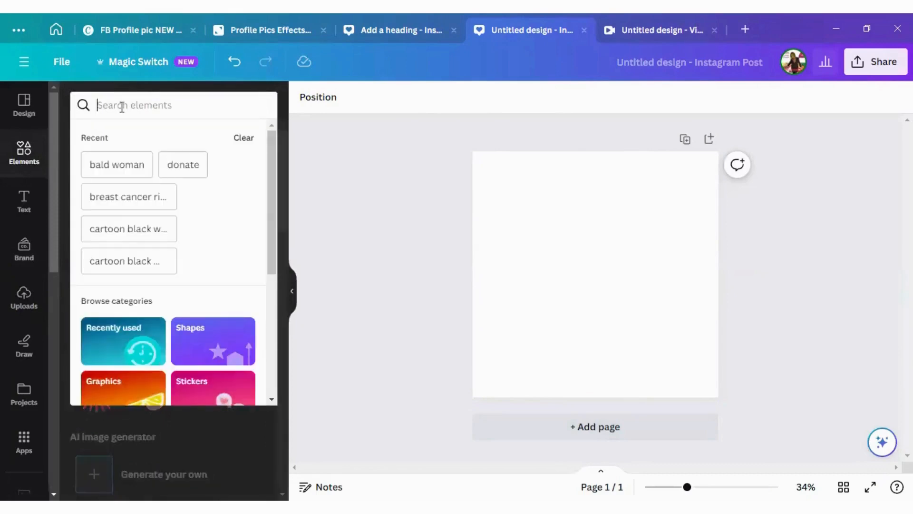
{"action": "left_click", "coordinate": [126, 200]}
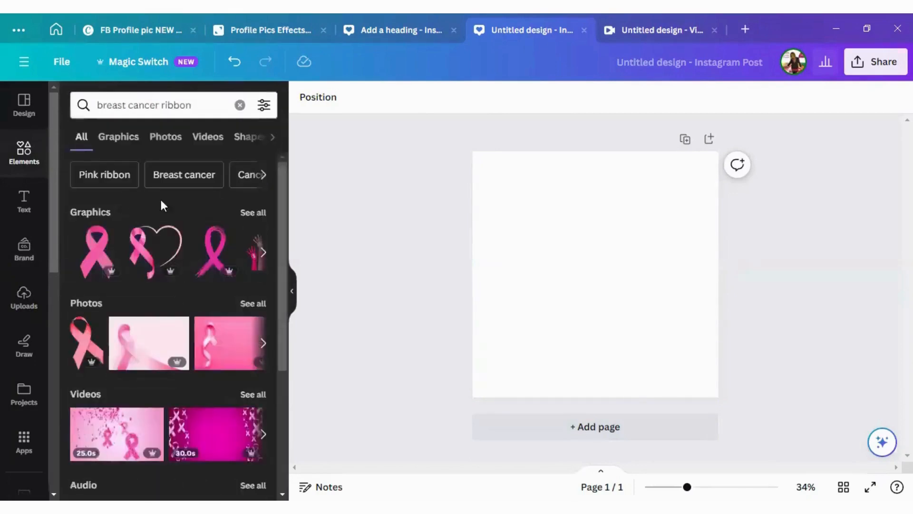
{"action": "left_click", "coordinate": [255, 214]}
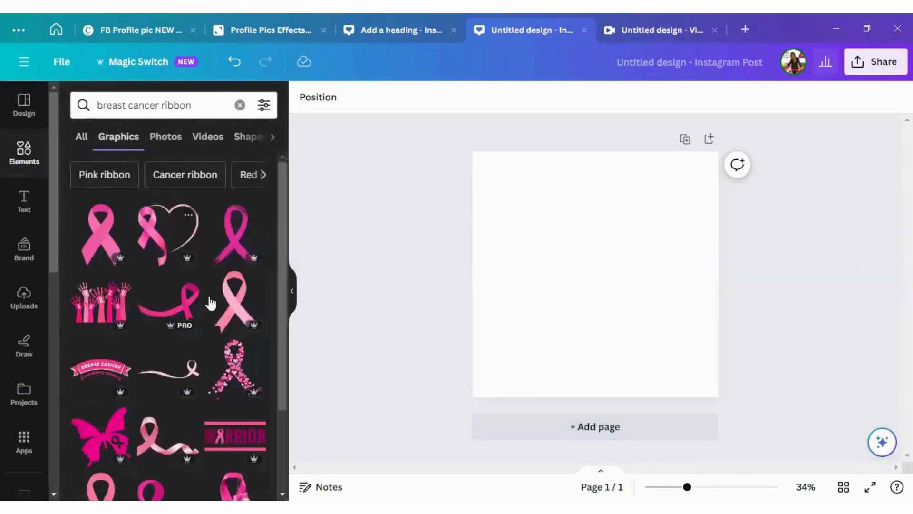
{"action": "scroll", "coordinate": [232, 273], "scroll_direction": "down", "scroll_amount": 5}
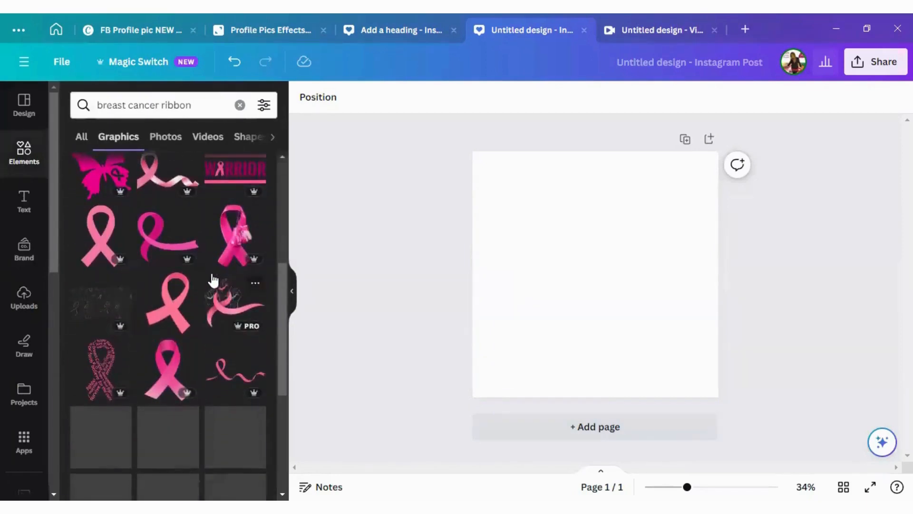
{"action": "scroll", "coordinate": [212, 281], "scroll_direction": "down", "scroll_amount": 10}
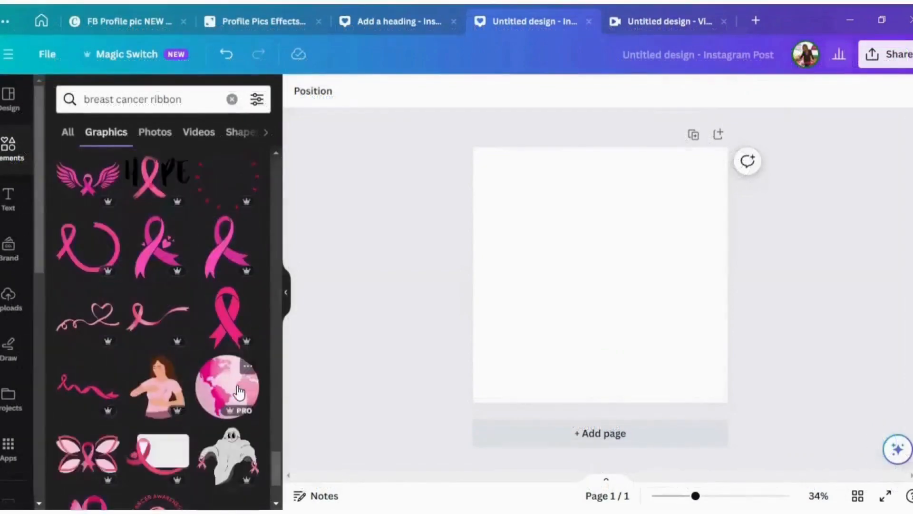
{"action": "left_click", "coordinate": [237, 387]}
{"action": "left_click_drag", "start_coordinate": [710, 148], "coordinate": [725, 132]}
{"action": "left_click_drag", "start_coordinate": [597, 254], "coordinate": [601, 267]}
{"action": "key", "text": "Escape"}
{"action": "key", "text": "Delete"}
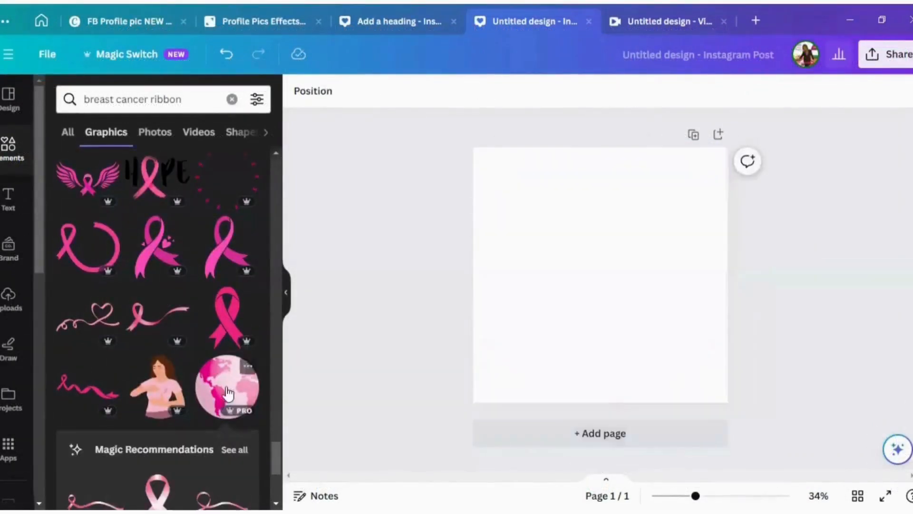
- Add the pink globe graphic and enlarge it from its corners to fill the page
{"action": "left_click", "coordinate": [227, 393]}
{"action": "left_click_drag", "start_coordinate": [698, 373], "coordinate": [727, 408]}
{"action": "left_click_drag", "start_coordinate": [501, 177], "coordinate": [475, 148]}
{"action": "key", "text": "Escape"}
- Add the recently used afro-haired woman over the globe's right side, recolour her glasses pink and adjust her size
{"action": "left_click", "coordinate": [231, 98]}
{"action": "left_click", "coordinate": [244, 181]}
{"action": "left_click", "coordinate": [88, 226]}
{"action": "left_click_drag", "start_coordinate": [645, 326], "coordinate": [692, 303]}
{"action": "left_click", "coordinate": [526, 93]}
{"action": "left_click", "coordinate": [205, 277]}
{"action": "left_click_drag", "start_coordinate": [683, 241], "coordinate": [683, 238]}
{"action": "left_click_drag", "start_coordinate": [728, 316], "coordinate": [717, 303]}
{"action": "left_click", "coordinate": [10, 155]}
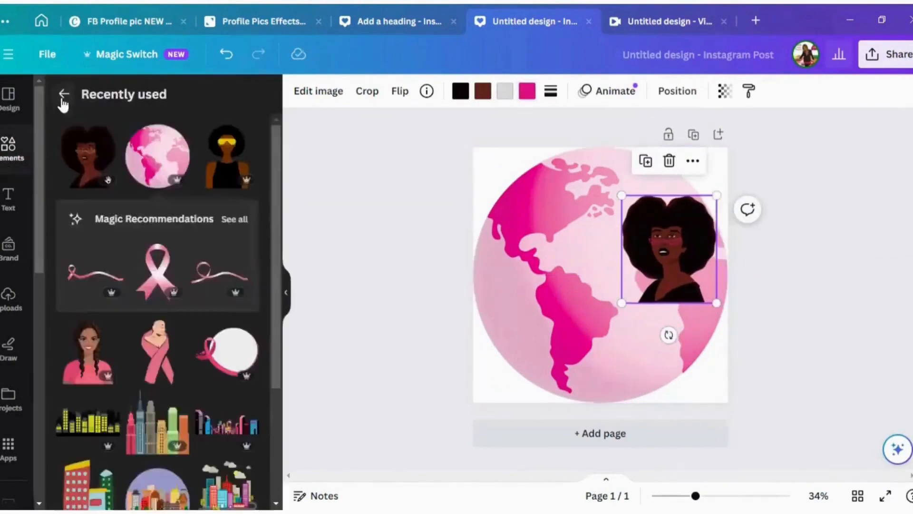
- Search the graphics for "bald woman", place one on the globe's lower-left part and move the afro-haired woman up
{"action": "left_click", "coordinate": [64, 93]}
{"action": "left_click", "coordinate": [152, 99]}
{"action": "type", "text": "bald woman"}
{"action": "key", "text": "Return"}
{"action": "left_click", "coordinate": [244, 207]}
{"action": "left_click", "coordinate": [227, 233]}
{"action": "left_click_drag", "start_coordinate": [601, 275], "coordinate": [525, 291]}
{"action": "left_click_drag", "start_coordinate": [670, 249], "coordinate": [673, 221]}
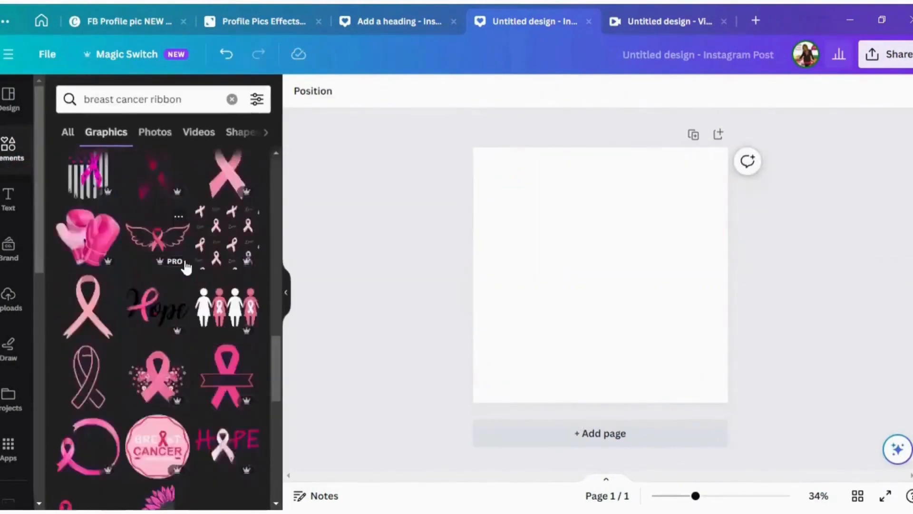
- Place the pink globe graphic from the breast cancer ribbon results on the blank page and enlarge it to cover the page
{"action": "scroll", "coordinate": [163, 285], "scroll_direction": "down", "scroll_amount": 10}
{"action": "left_click", "coordinate": [227, 386]}
{"action": "left_click_drag", "start_coordinate": [675, 199], "coordinate": [733, 147]}
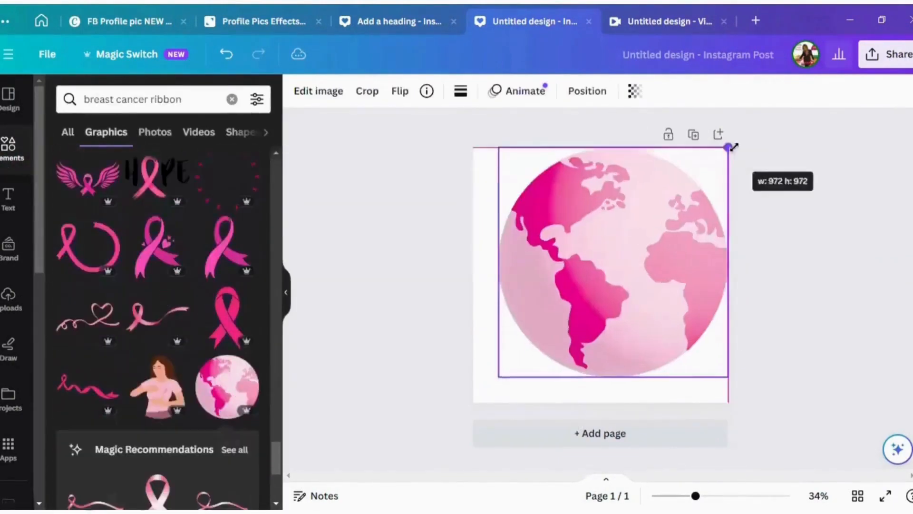
{"action": "left_click_drag", "start_coordinate": [685, 223], "coordinate": [664, 230]}
{"action": "left_click_drag", "start_coordinate": [708, 383], "coordinate": [727, 404]}
{"action": "left_click_drag", "start_coordinate": [677, 232], "coordinate": [677, 227]}
{"action": "left_click_drag", "start_coordinate": [602, 396], "coordinate": [600, 401]}
{"action": "left_click_drag", "start_coordinate": [702, 376], "coordinate": [726, 411]}
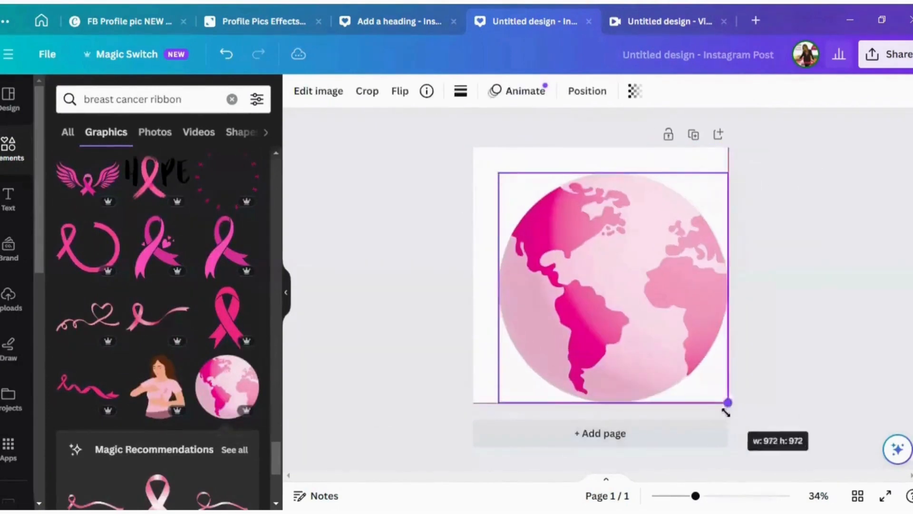
{"action": "left_click_drag", "start_coordinate": [498, 173], "coordinate": [473, 147]}
{"action": "left_click", "coordinate": [808, 373]}
- Add the recently used afro-haired woman over the globe's right side and open the colour choices for her gold glasses
{"action": "left_click", "coordinate": [232, 99]}
{"action": "left_click", "coordinate": [245, 180]}
{"action": "left_click", "coordinate": [108, 250]}
{"action": "left_click_drag", "start_coordinate": [646, 327], "coordinate": [666, 346]}
{"action": "left_click_drag", "start_coordinate": [628, 326], "coordinate": [684, 302]}
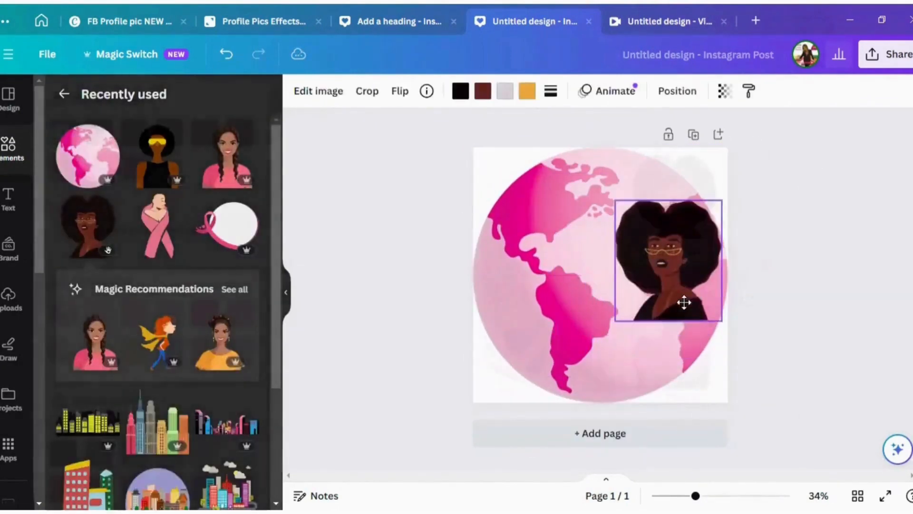
{"action": "left_click", "coordinate": [527, 91]}
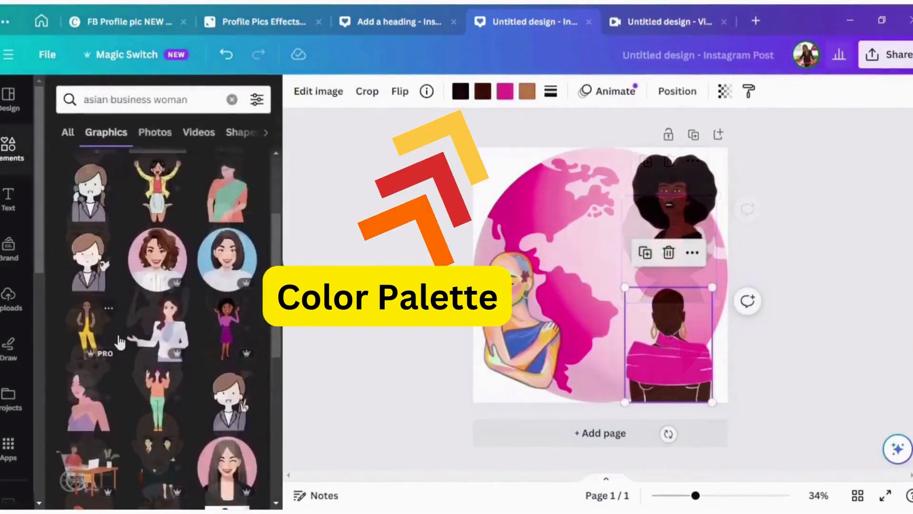
- Add the woman in the green and orange sari at the page's upper left and arrange the four women in the corners
{"action": "left_click", "coordinate": [228, 190]}
{"action": "left_click_drag", "start_coordinate": [595, 245], "coordinate": [555, 243]}
{"action": "left_click", "coordinate": [520, 342]}
{"action": "left_click_drag", "start_coordinate": [675, 202], "coordinate": [522, 345]}
{"action": "left_click_drag", "start_coordinate": [519, 342], "coordinate": [595, 343]}
{"action": "left_click_drag", "start_coordinate": [674, 361], "coordinate": [683, 236]}
{"action": "left_click_drag", "start_coordinate": [595, 343], "coordinate": [679, 342]}
- Recolour the back-view woman's dark brown skin golden brown, shrink her slightly and shift her toward the page's right edge
{"action": "left_click", "coordinate": [679, 209]}
{"action": "left_click", "coordinate": [483, 91]}
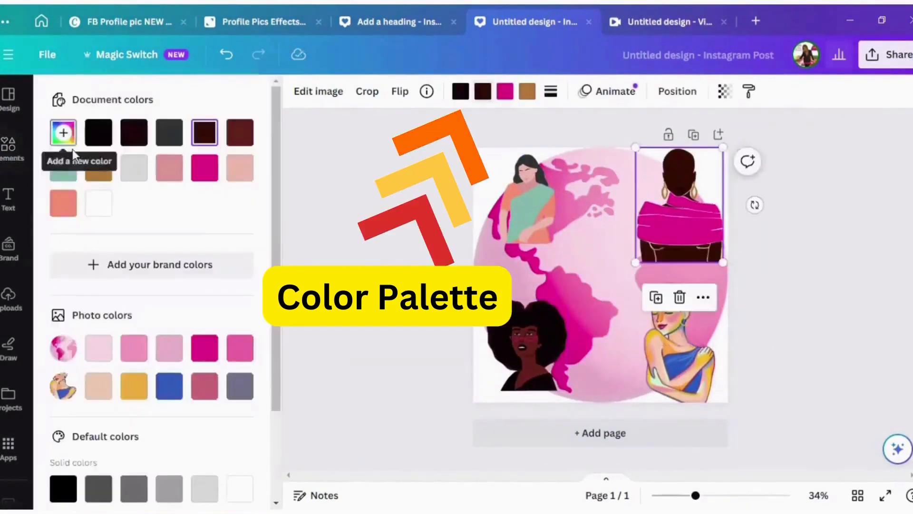
{"action": "left_click", "coordinate": [98, 168]}
{"action": "left_click_drag", "start_coordinate": [723, 147], "coordinate": [711, 155]}
{"action": "left_click_drag", "start_coordinate": [679, 209], "coordinate": [690, 209]}
- Add the raised hands with ribbons from the "breast cancer awareness" graphics and enlarge them along the page's lower edge
{"action": "left_click", "coordinate": [232, 99]}
{"action": "type", "text": "breast"}
{"action": "left_click", "coordinate": [147, 306]}
{"action": "left_click", "coordinate": [227, 234]}
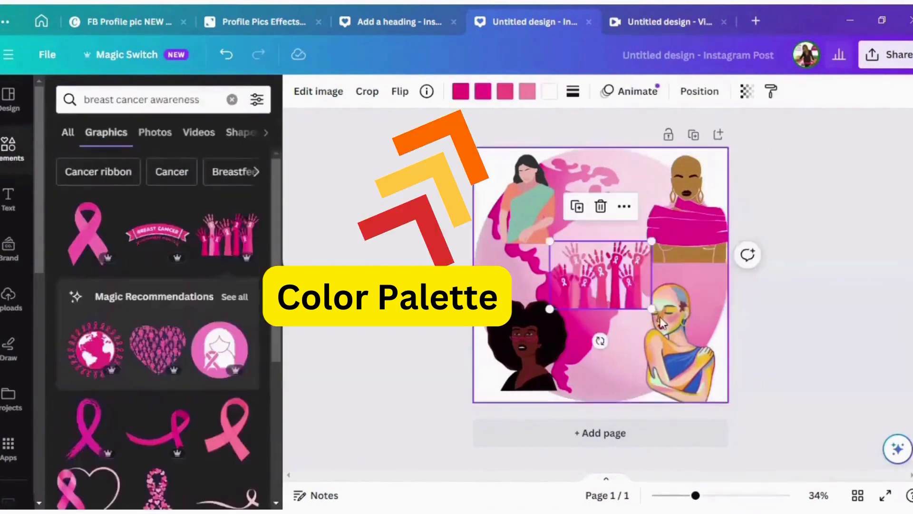
{"action": "left_click_drag", "start_coordinate": [601, 275], "coordinate": [601, 367]}
{"action": "left_click_drag", "start_coordinate": [652, 403], "coordinate": [664, 410]}
- Fine-tune the positions of the four women in the page corners around the raised hands
{"action": "left_click_drag", "start_coordinate": [523, 342], "coordinate": [514, 337]}
{"action": "left_click_drag", "start_coordinate": [680, 352], "coordinate": [693, 362]}
{"action": "left_click_drag", "start_coordinate": [687, 214], "coordinate": [686, 207]}
{"action": "left_click_drag", "start_coordinate": [529, 214], "coordinate": [525, 218]}
- Add the back-view woman in the red shawl from the "bald woman" graphics, recolour her shawl pink and place her at the page's lower right
{"action": "left_click", "coordinate": [157, 234]}
{"action": "left_click_drag", "start_coordinate": [554, 244], "coordinate": [491, 233]}
{"action": "mouse_move", "coordinate": [687, 204]}
{"action": "left_mouse_down"}
{"action": "mouse_move", "coordinate": [666, 213]}
{"action": "mouse_move", "coordinate": [674, 207]}
{"action": "left_mouse_up"}
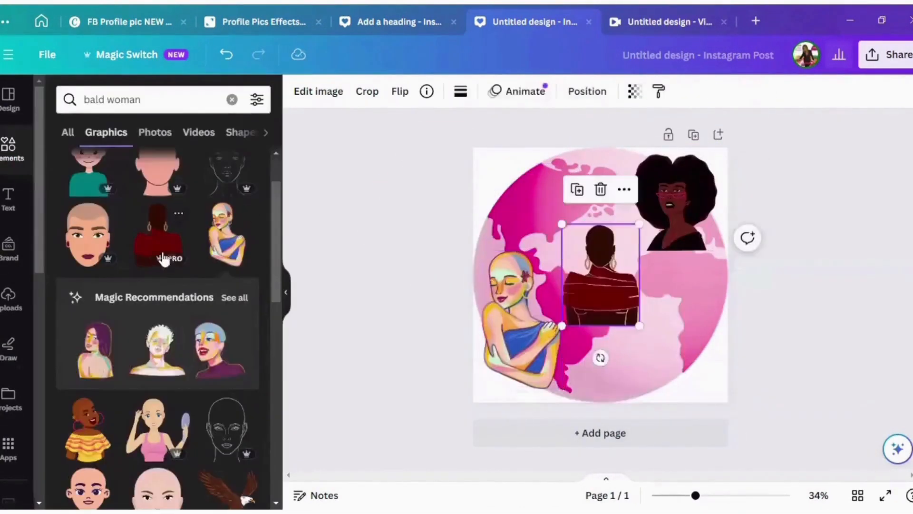
{"action": "left_click", "coordinate": [505, 91]}
{"action": "left_click_drag", "start_coordinate": [600, 275], "coordinate": [664, 352]}
{"action": "left_click", "coordinate": [134, 167]}
{"action": "left_click", "coordinate": [204, 313]}
{"action": "left_click_drag", "start_coordinate": [703, 389], "coordinate": [712, 402]}
- Search the graphics for "asian business woman" and place the woman in the green and orange sari over the globe's upper middle
{"action": "left_click", "coordinate": [8, 149]}
{"action": "left_click", "coordinate": [65, 96]}
{"action": "left_click", "coordinate": [105, 99]}
{"action": "type", "text": "asian"}
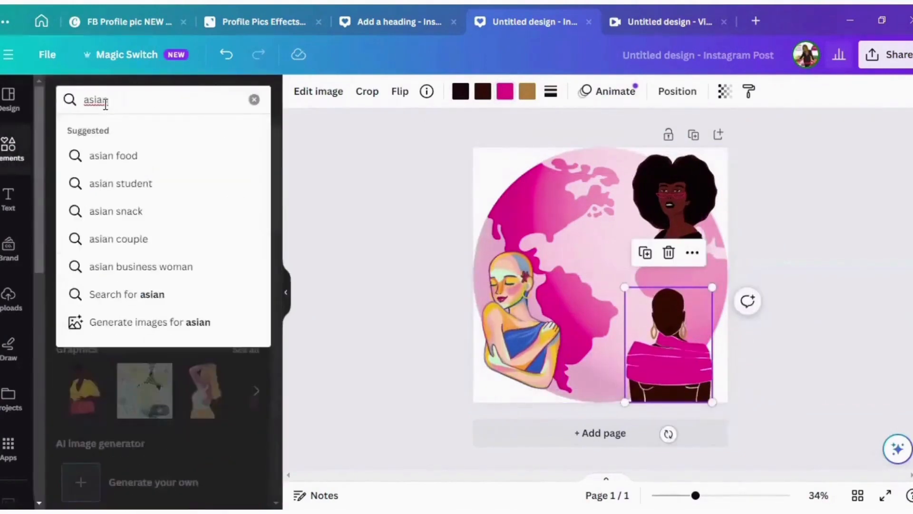
{"action": "left_click", "coordinate": [141, 267]}
{"action": "left_click", "coordinate": [245, 162]}
{"action": "scroll", "coordinate": [118, 342], "scroll_direction": "down", "scroll_amount": 3}
{"action": "left_click", "coordinate": [228, 197]}
{"action": "left_click_drag", "start_coordinate": [601, 266], "coordinate": [589, 192]}
- Shrink the sari woman into the upper-left corner; move the afro-haired woman lower left, the back-view woman upper right and the blue-draped woman lower right
{"action": "left_click_drag", "start_coordinate": [518, 323], "coordinate": [516, 336]}
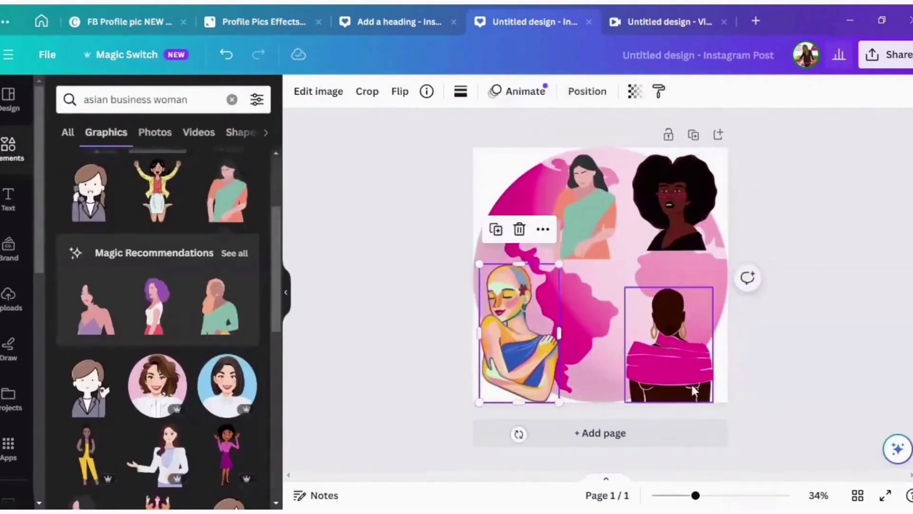
{"action": "left_click_drag", "start_coordinate": [585, 206], "coordinate": [548, 203]}
{"action": "left_click_drag", "start_coordinate": [580, 256], "coordinate": [573, 244]}
{"action": "left_click_drag", "start_coordinate": [544, 197], "coordinate": [527, 199]}
{"action": "left_click_drag", "start_coordinate": [518, 333], "coordinate": [602, 338]}
{"action": "left_click_drag", "start_coordinate": [675, 202], "coordinate": [515, 346]}
{"action": "left_click_drag", "start_coordinate": [669, 345], "coordinate": [679, 206]}
{"action": "left_click_drag", "start_coordinate": [602, 338], "coordinate": [681, 343]}
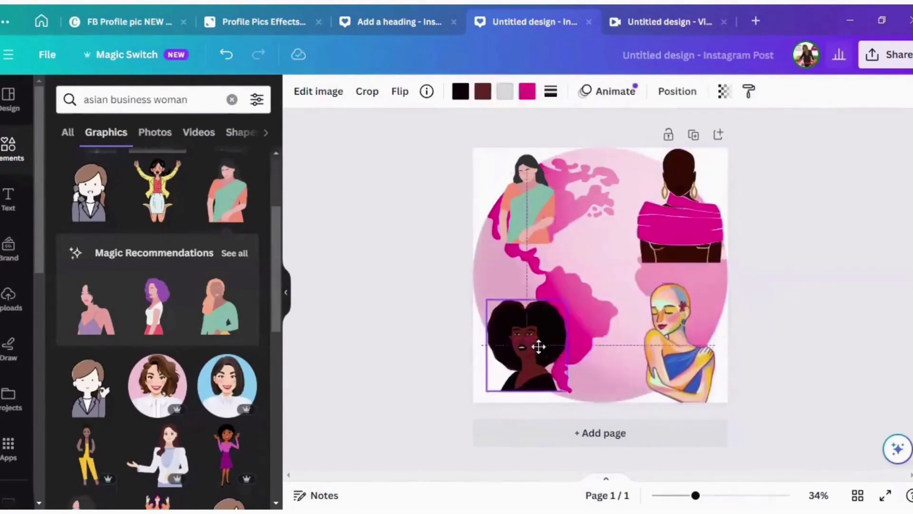
- Change the back-view woman's dark brown skin to golden brown and reposition her in the page's upper-right corner
{"action": "left_click", "coordinate": [680, 206]}
{"action": "left_click", "coordinate": [482, 91]}
{"action": "left_click", "coordinate": [94, 174]}
{"action": "mouse_move", "coordinate": [680, 205]}
{"action": "left_mouse_down"}
{"action": "mouse_move", "coordinate": [665, 207]}
{"action": "mouse_move", "coordinate": [686, 208]}
{"action": "left_mouse_up"}
- Search the graphics for "breast cancer awareness", add the raised hands with ribbons and enlarge them at the bottom of the page
{"action": "left_click", "coordinate": [231, 100]}
{"action": "type", "text": "breast cancer awareness"}
{"action": "left_click", "coordinate": [153, 305]}
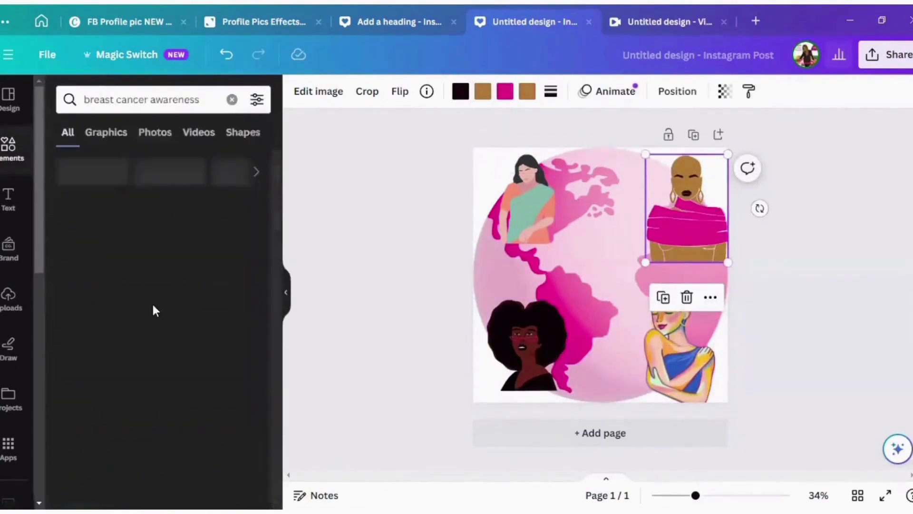
{"action": "left_click", "coordinate": [106, 132]}
{"action": "left_click", "coordinate": [228, 234]}
{"action": "left_click_drag", "start_coordinate": [613, 290], "coordinate": [612, 383]}
{"action": "left_click_drag", "start_coordinate": [650, 404], "coordinate": [658, 407]}
- Nudge the afro-haired and blue-draped women beside the raised hands and adjust the heights of the two upper women
{"action": "left_click_drag", "start_coordinate": [513, 333], "coordinate": [511, 340]}
{"action": "left_click_drag", "start_coordinate": [681, 350], "coordinate": [692, 350]}
{"action": "left_click_drag", "start_coordinate": [687, 207], "coordinate": [687, 202]}
{"action": "left_click_drag", "start_coordinate": [527, 200], "coordinate": [527, 207]}
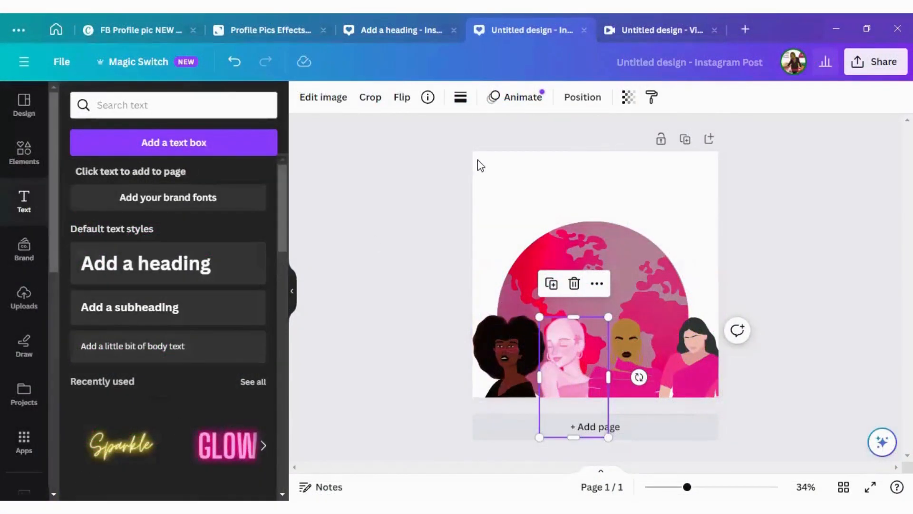
- Add the recently used pink neon GLOW text to the page's upper-left corner and shrink it to font size 132
{"action": "left_click", "coordinate": [204, 445]}
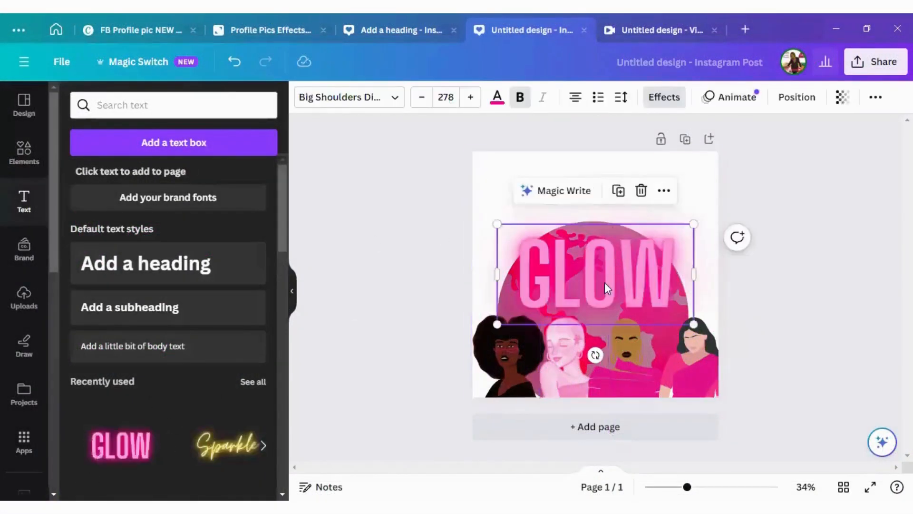
{"action": "left_click_drag", "start_coordinate": [604, 282], "coordinate": [583, 209]}
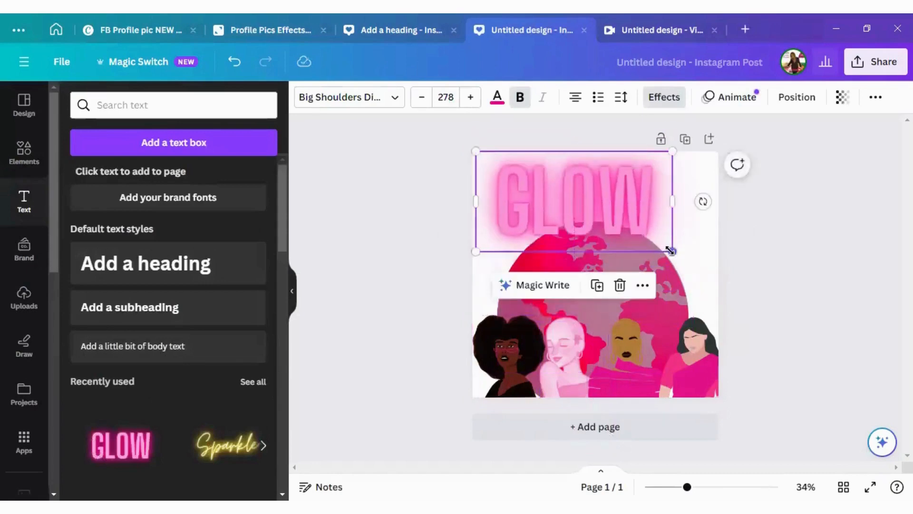
{"action": "left_click_drag", "start_coordinate": [670, 251], "coordinate": [551, 209]}
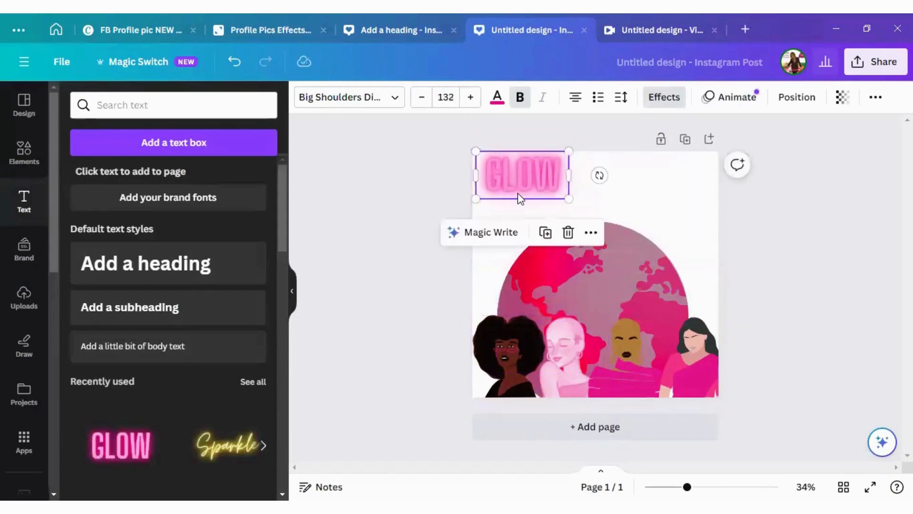
- Replace the GLOW text with "BREAST CANCER AWARENESS" and widen its text box to the page width
{"action": "double_click", "coordinate": [507, 178]}
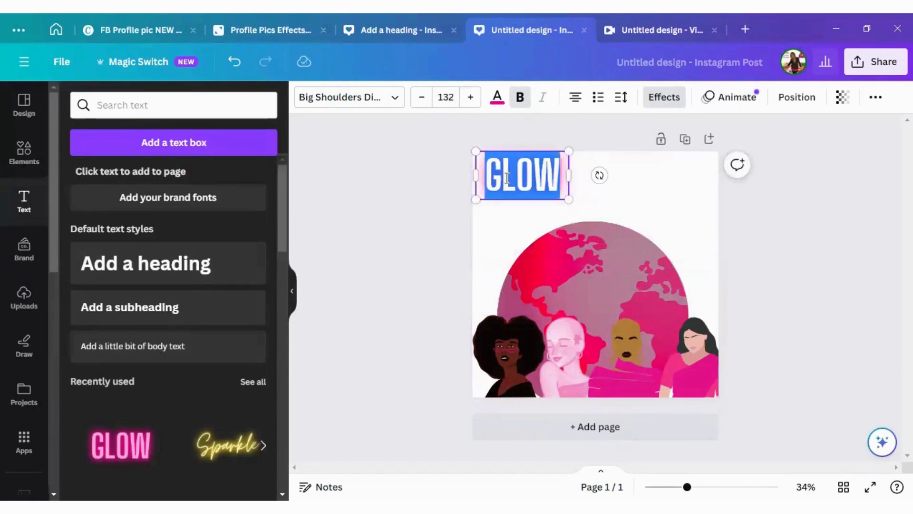
{"action": "type", "text": "BRW"}
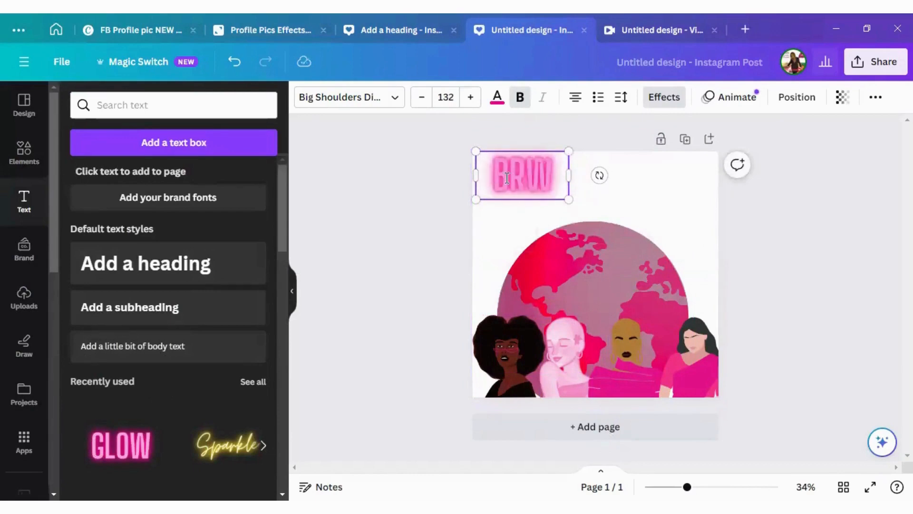
{"action": "key", "text": "BackSpace"}
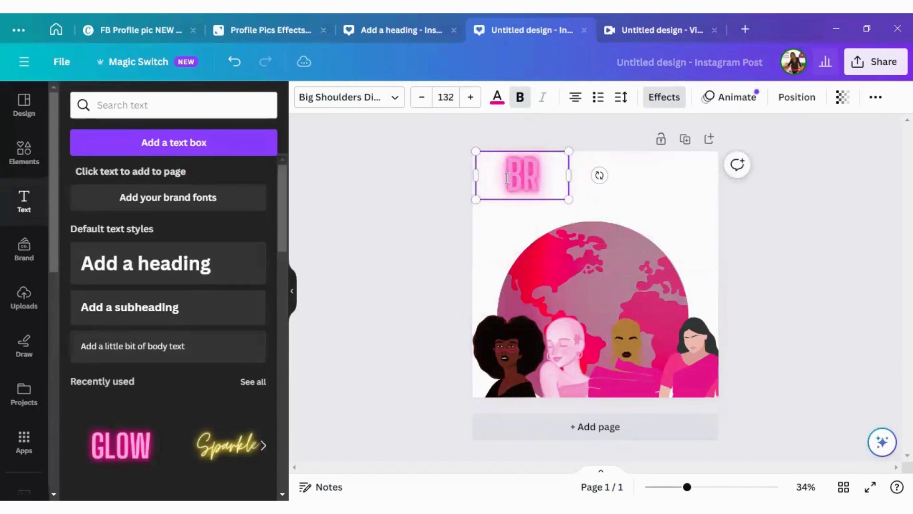
{"action": "type", "text": "EAS"}
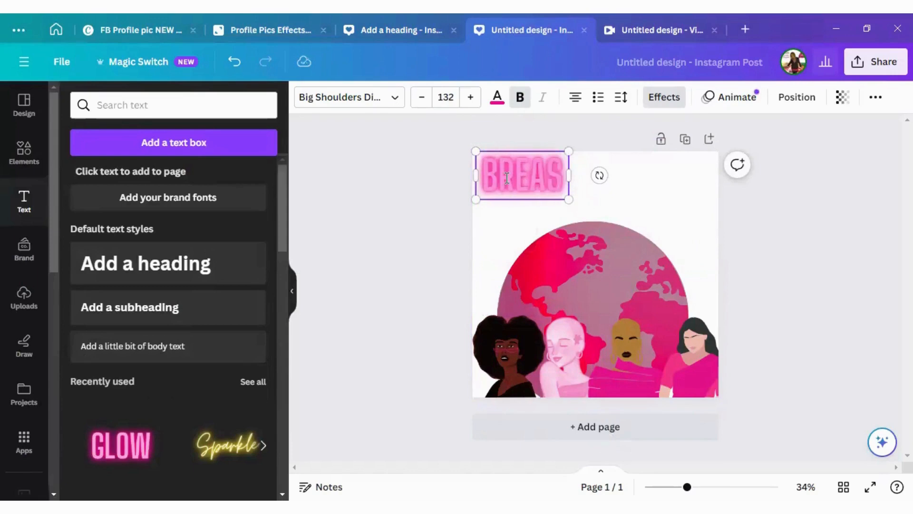
{"action": "type", "text": "T CA"}
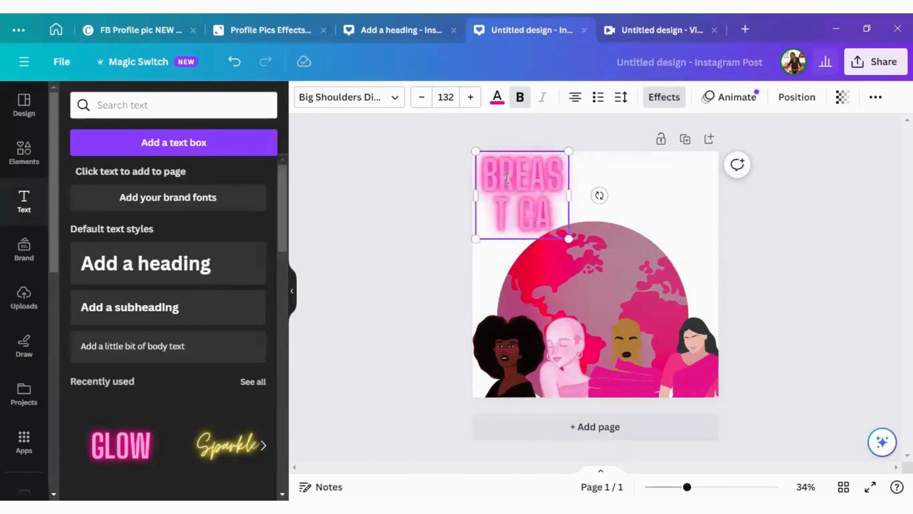
{"action": "type", "text": "NCE"}
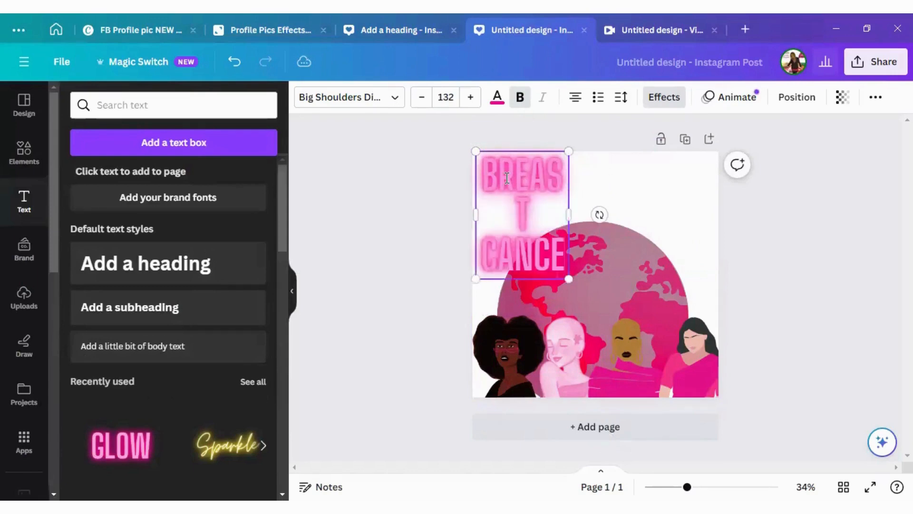
{"action": "type", "text": "R A"}
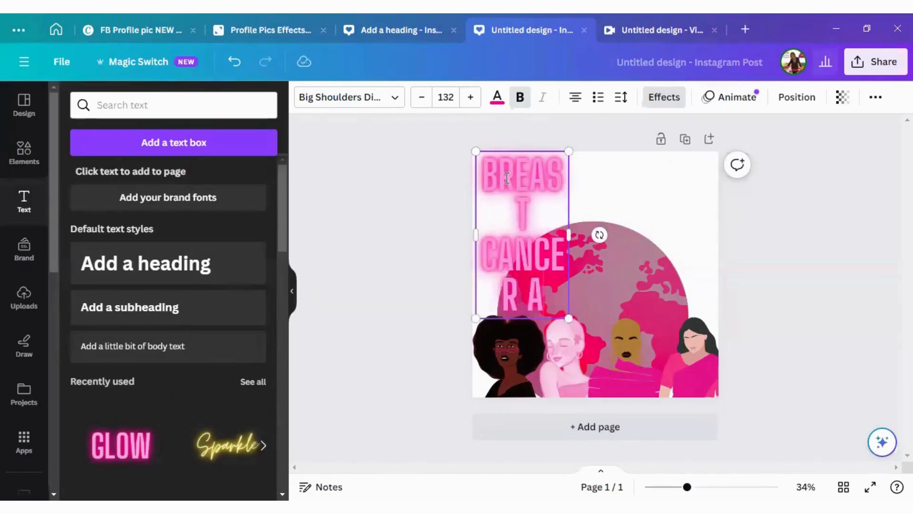
{"action": "type", "text": "WAR"}
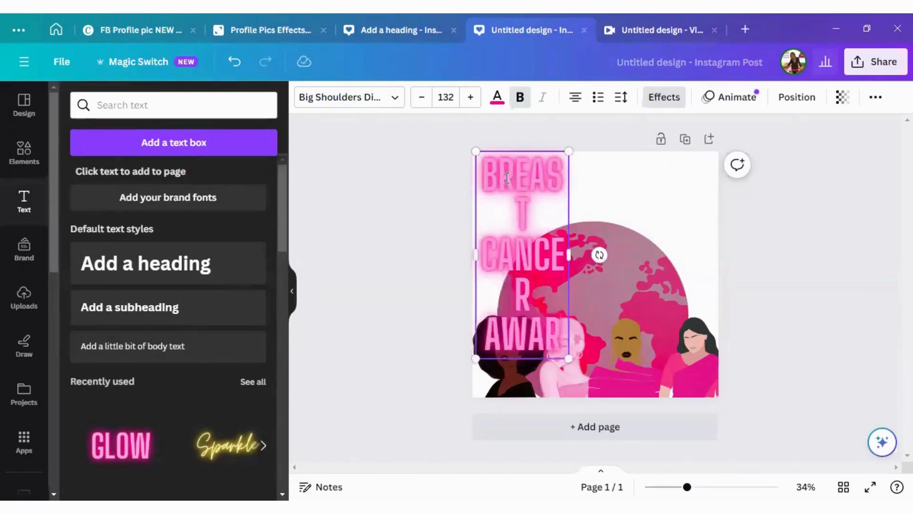
{"action": "type", "text": "ENESS"}
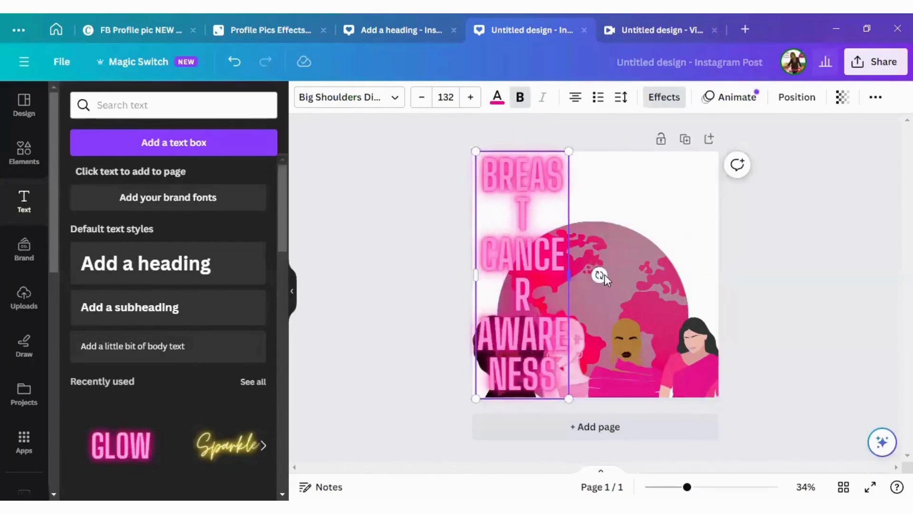
{"action": "left_click_drag", "start_coordinate": [604, 275], "coordinate": [650, 275]}
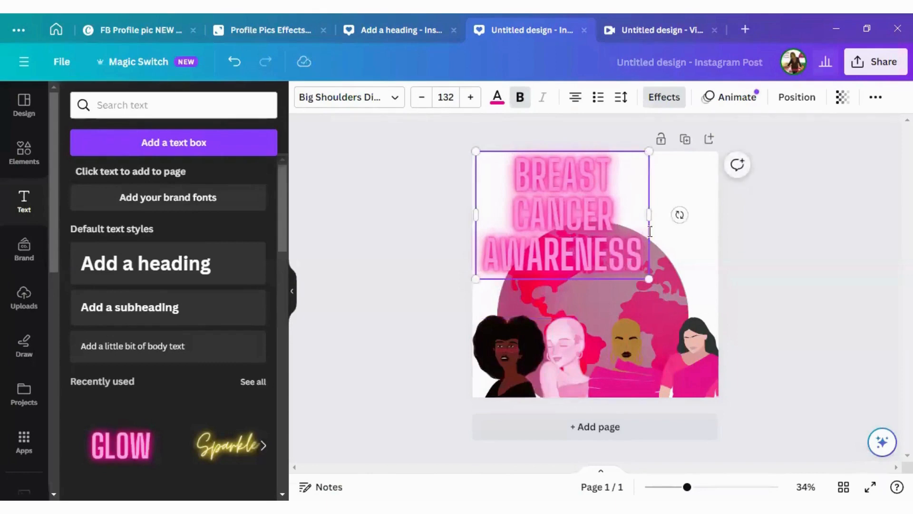
{"action": "left_click_drag", "start_coordinate": [657, 218], "coordinate": [727, 220]}
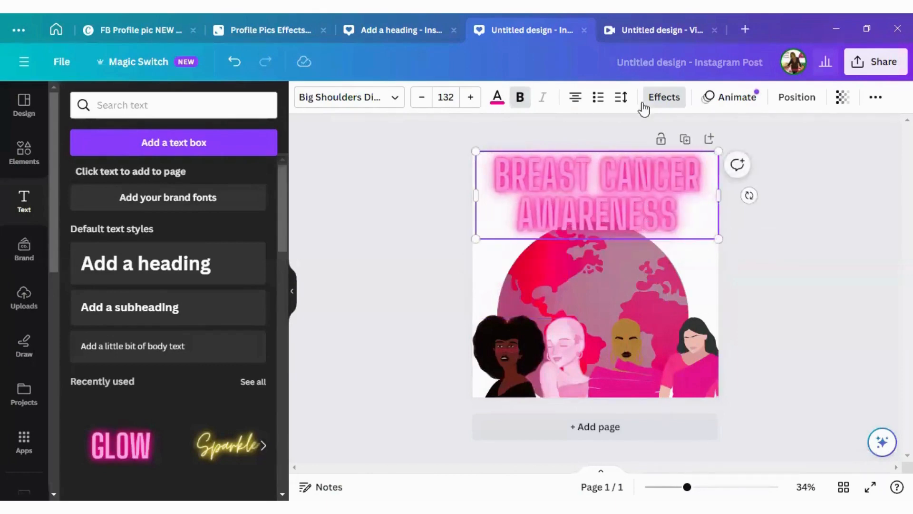
- Apply the Curve shape to the neon heading, shrink it to size 102 and move it over the globe's upper edge
{"action": "left_click", "coordinate": [665, 97]}
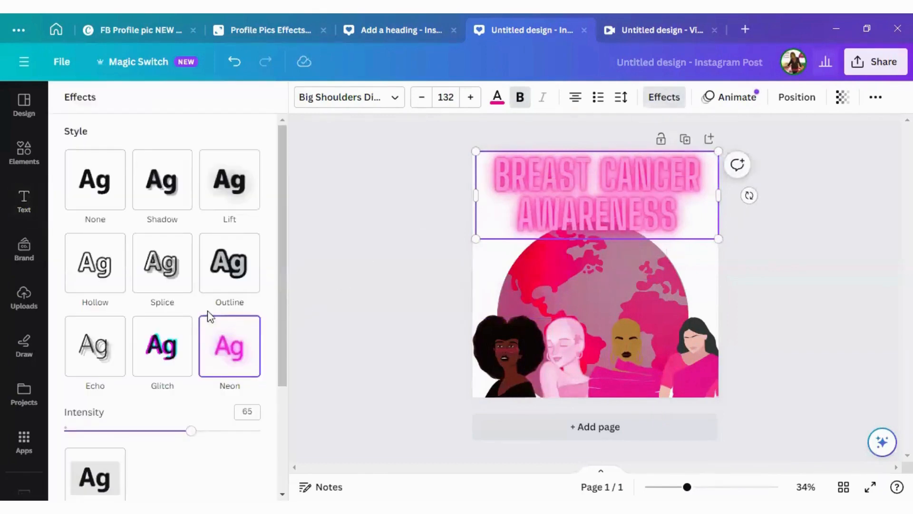
{"action": "scroll", "coordinate": [208, 316], "scroll_direction": "down", "scroll_amount": 3}
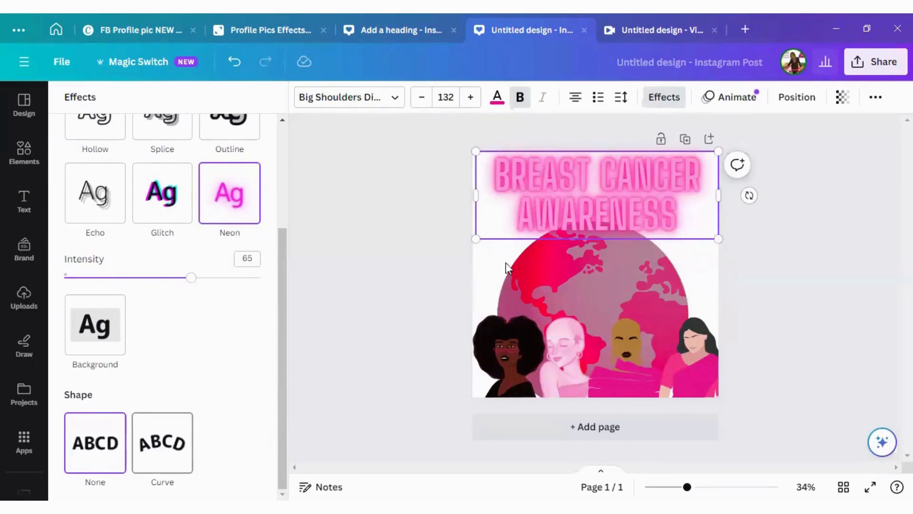
{"action": "left_click", "coordinate": [166, 443]}
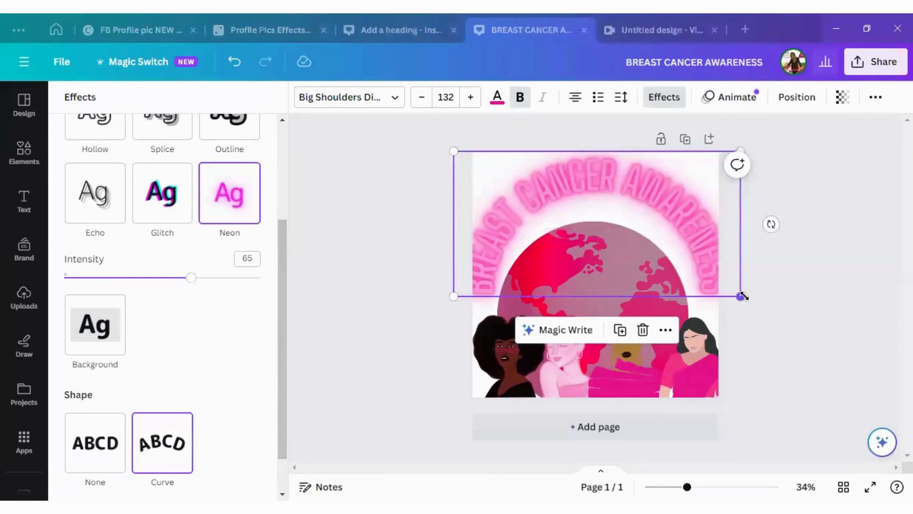
{"action": "left_click_drag", "start_coordinate": [739, 297], "coordinate": [675, 263]}
{"action": "left_click_drag", "start_coordinate": [616, 193], "coordinate": [628, 229]}
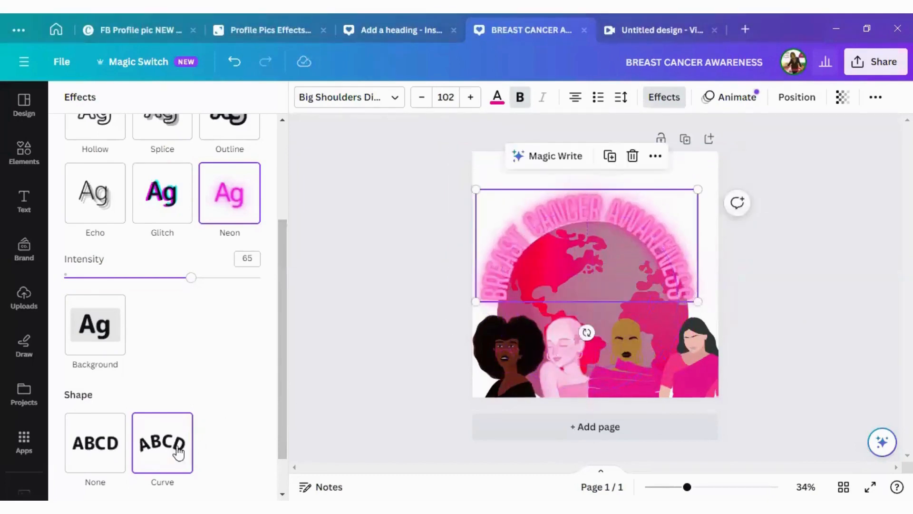
- Set the heading's curve to 69 and centre the arc around the top of the globe
{"action": "scroll", "coordinate": [178, 452], "scroll_direction": "down", "scroll_amount": 1}
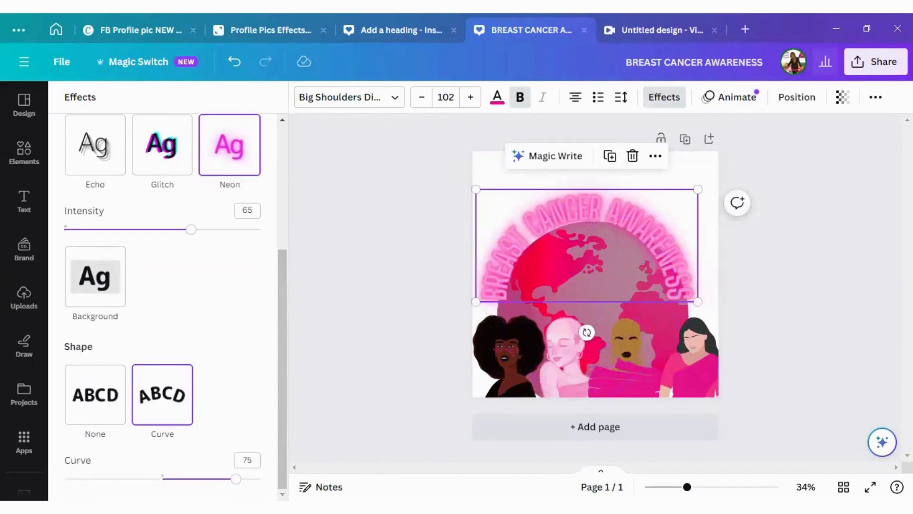
{"action": "left_click_drag", "start_coordinate": [235, 478], "coordinate": [230, 478]}
{"action": "left_click_drag", "start_coordinate": [642, 234], "coordinate": [650, 228]}
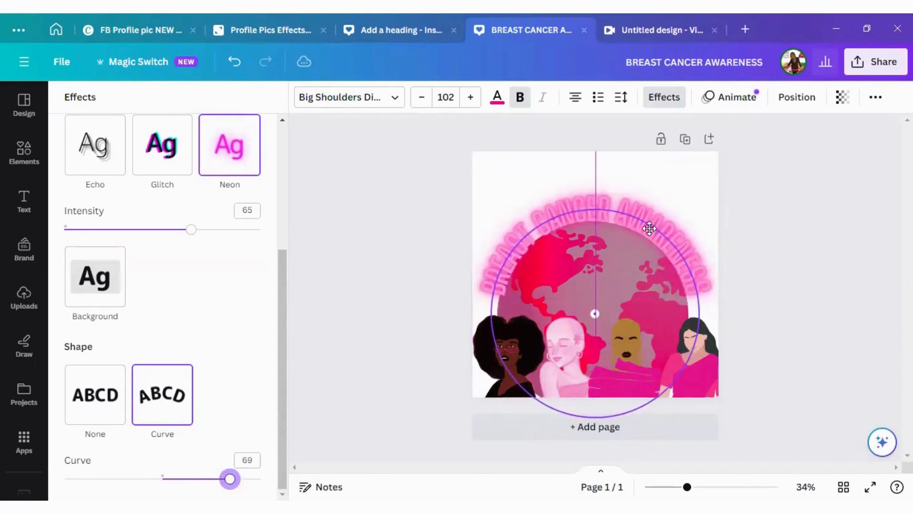
{"action": "left_click_drag", "start_coordinate": [608, 252], "coordinate": [608, 252]}
{"action": "left_click_drag", "start_coordinate": [229, 479], "coordinate": [229, 478]}
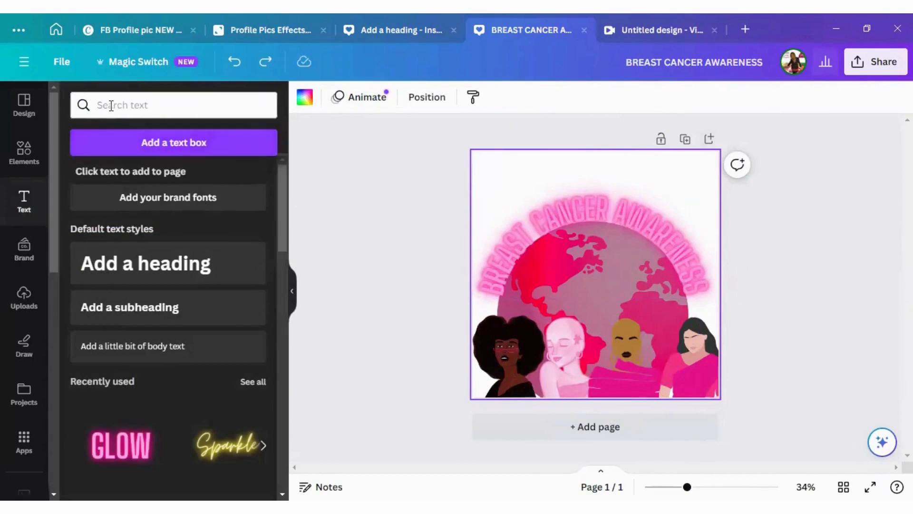
{"action": "left_click", "coordinate": [24, 162]}
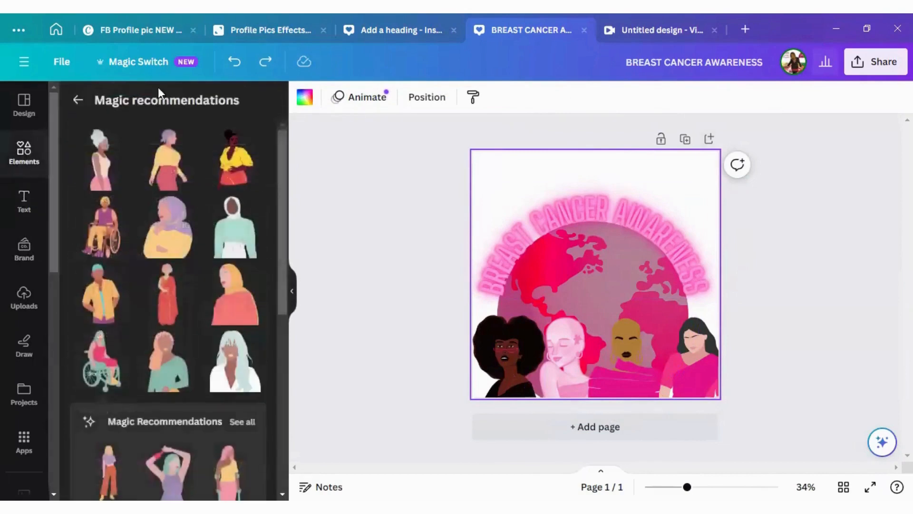
{"action": "left_click", "coordinate": [23, 201]}
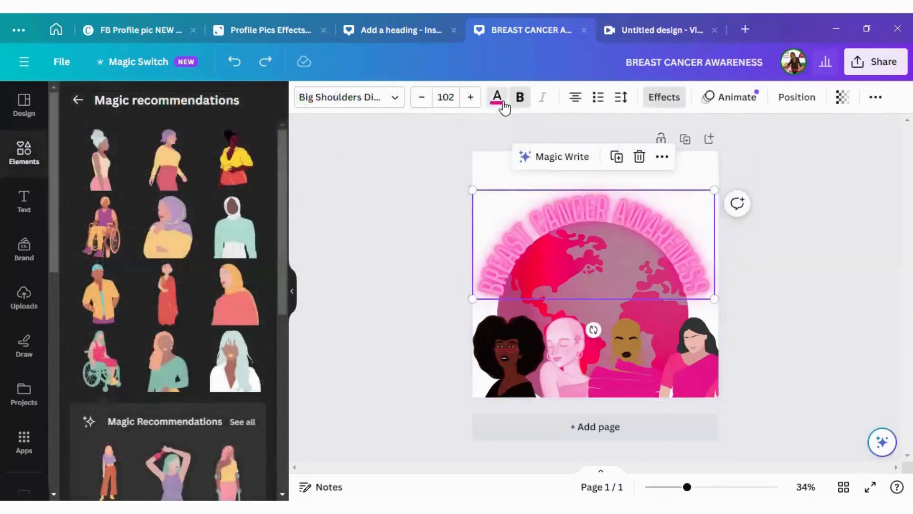
- Compare pink #e6148c and black on the curved heading and set its text colour to black
{"action": "left_click", "coordinate": [497, 97]}
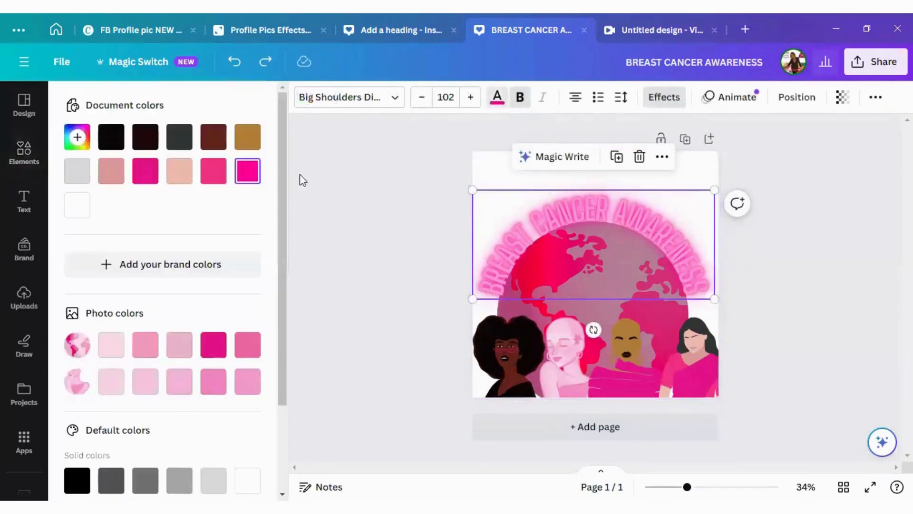
{"action": "left_click", "coordinate": [145, 177]}
{"action": "left_click", "coordinate": [121, 141]}
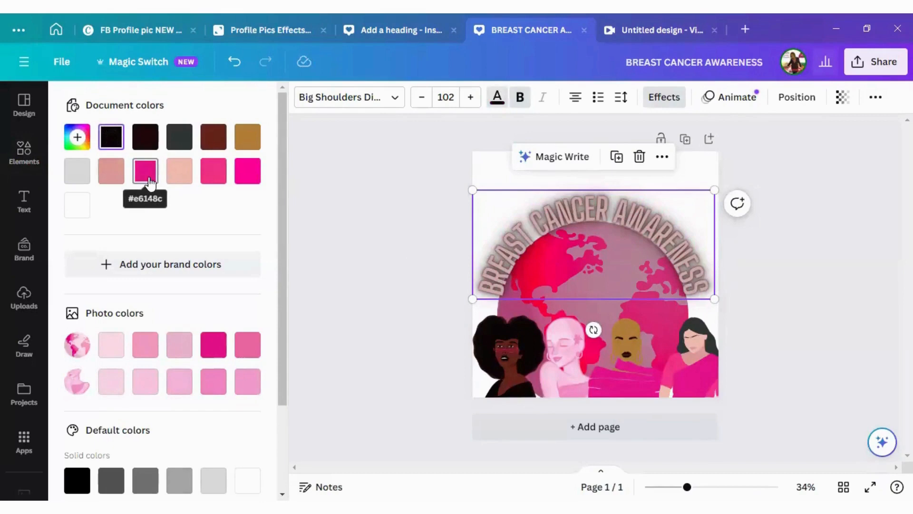
{"action": "left_click", "coordinate": [148, 180]}
{"action": "left_click", "coordinate": [112, 138]}
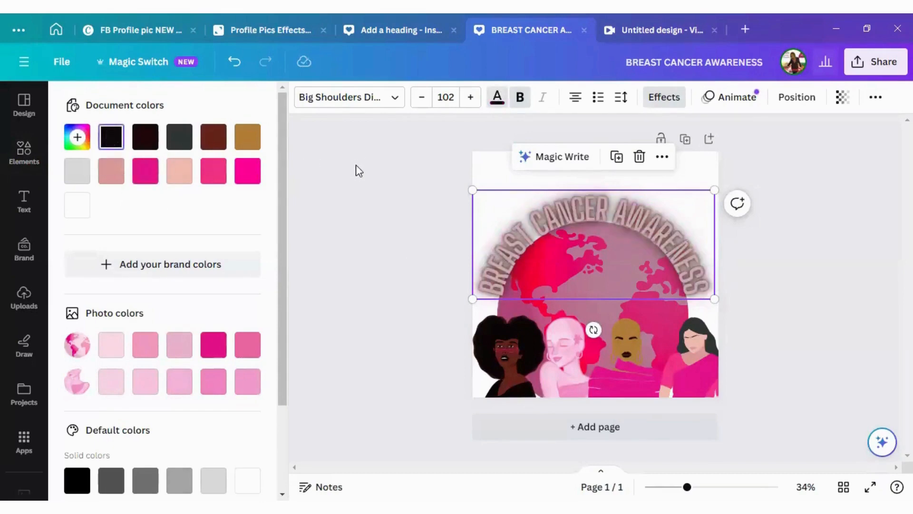
- Search the elements library for "PINK CLOUDS" and list all matching graphics
{"action": "left_click", "coordinate": [24, 152]}
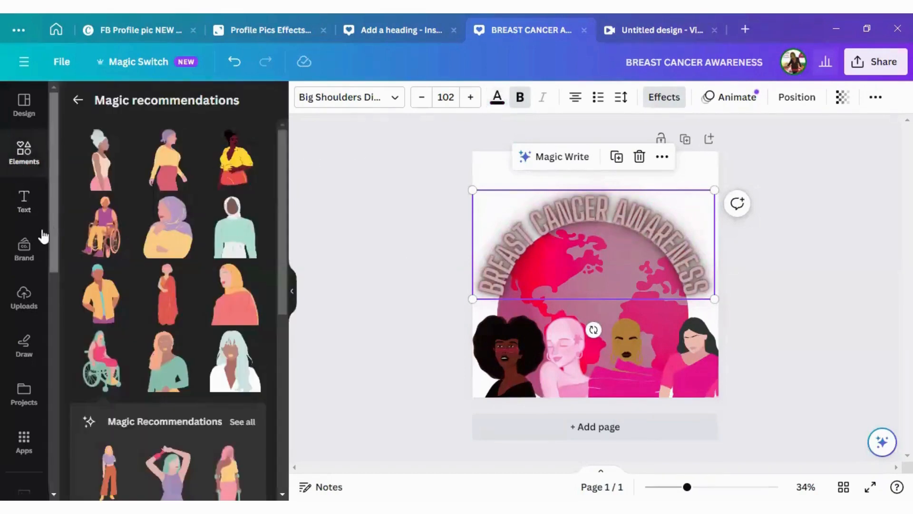
{"action": "left_click", "coordinate": [24, 164]}
{"action": "left_click", "coordinate": [132, 104]}
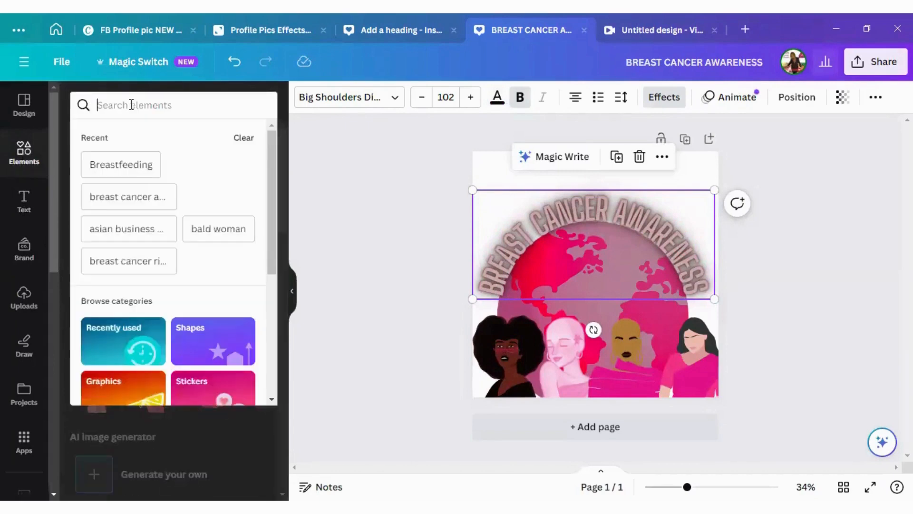
{"action": "type", "text": "PINK"}
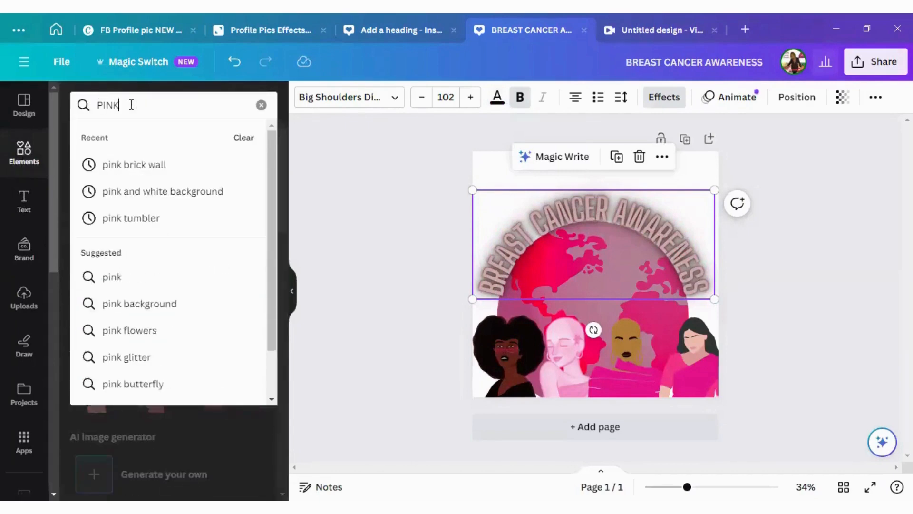
{"action": "type", "text": " CLOUDS"}
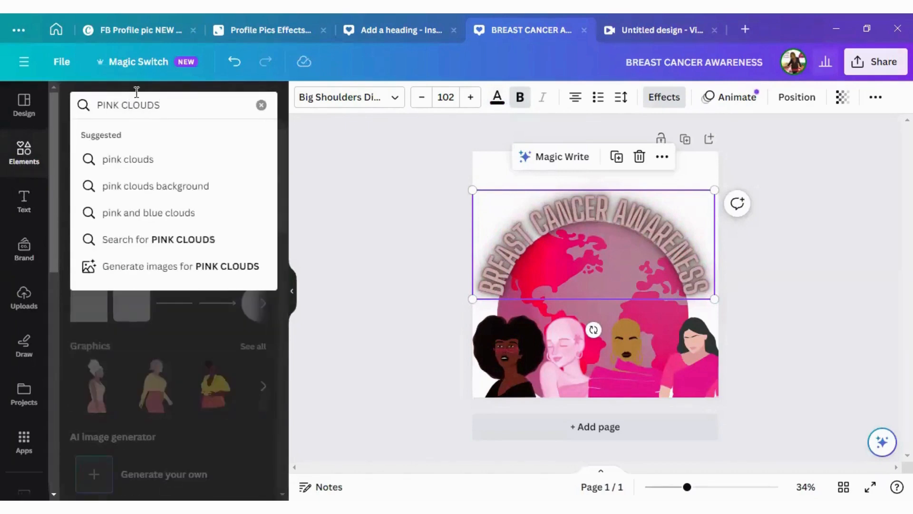
{"action": "key", "text": "Return"}
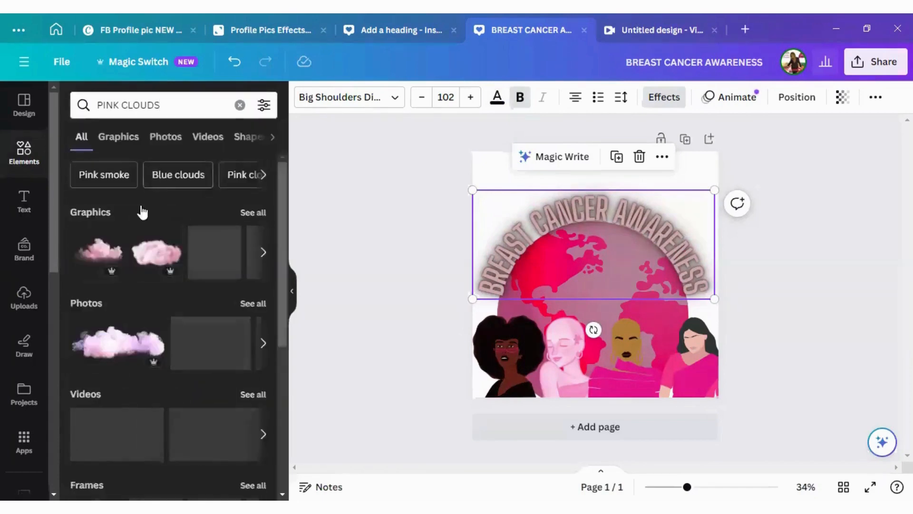
{"action": "left_click", "coordinate": [253, 212]}
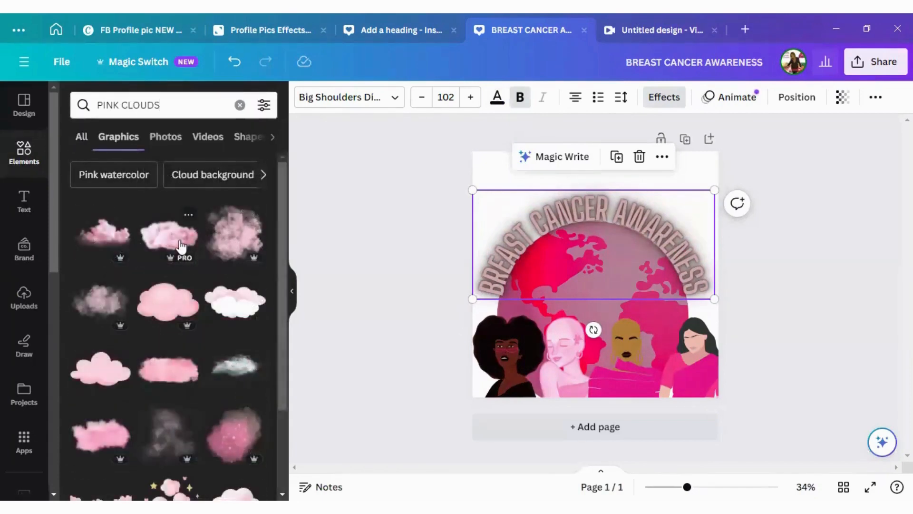
- Place the fluffy pink cloud graphic in the page's upper-left area behind the heading and make it slightly transparent
{"action": "left_click", "coordinate": [180, 247]}
{"action": "left_click_drag", "start_coordinate": [569, 283], "coordinate": [525, 209]}
{"action": "left_click", "coordinate": [628, 98]}
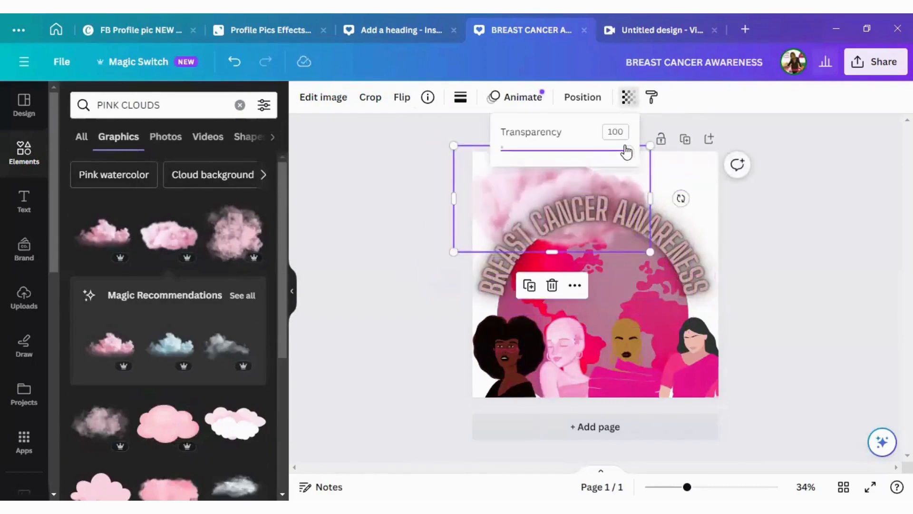
{"action": "left_click_drag", "start_coordinate": [626, 152], "coordinate": [596, 150]}
- Add the second pink cloud graphic, place it in the page's upper-right area and make it partly transparent
{"action": "left_click", "coordinate": [112, 234]}
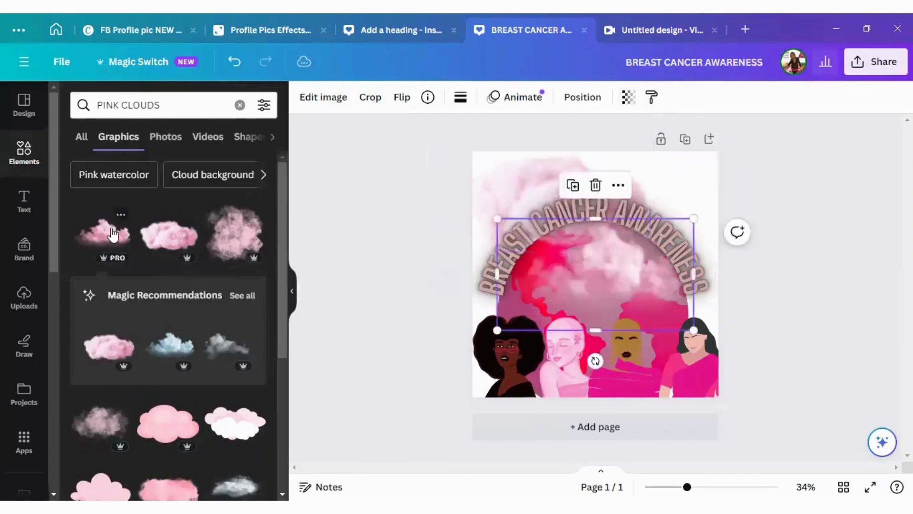
{"action": "left_click_drag", "start_coordinate": [593, 264], "coordinate": [680, 176]}
{"action": "left_click", "coordinate": [628, 97]}
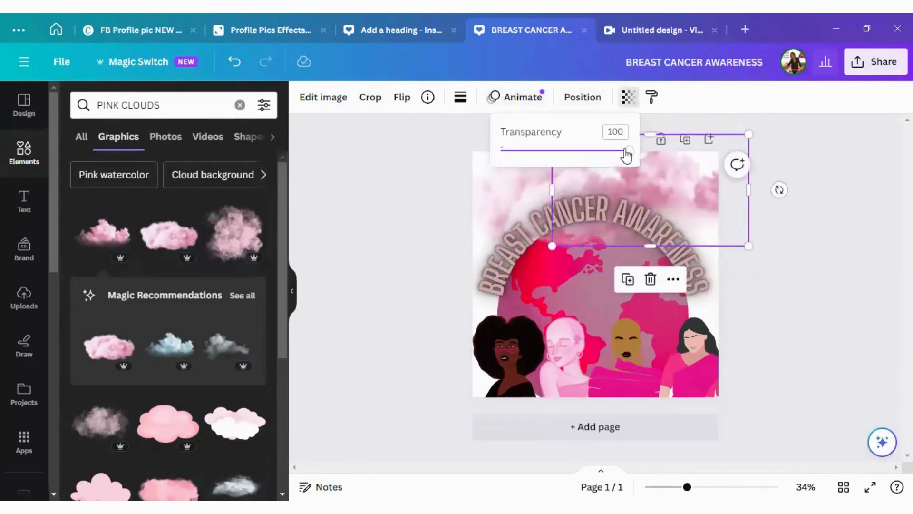
{"action": "left_click_drag", "start_coordinate": [627, 155], "coordinate": [589, 149]}
{"action": "mouse_move", "coordinate": [690, 171]}
{"action": "left_mouse_down"}
{"action": "mouse_move", "coordinate": [698, 203]}
{"action": "mouse_move", "coordinate": [697, 178]}
{"action": "left_mouse_up"}
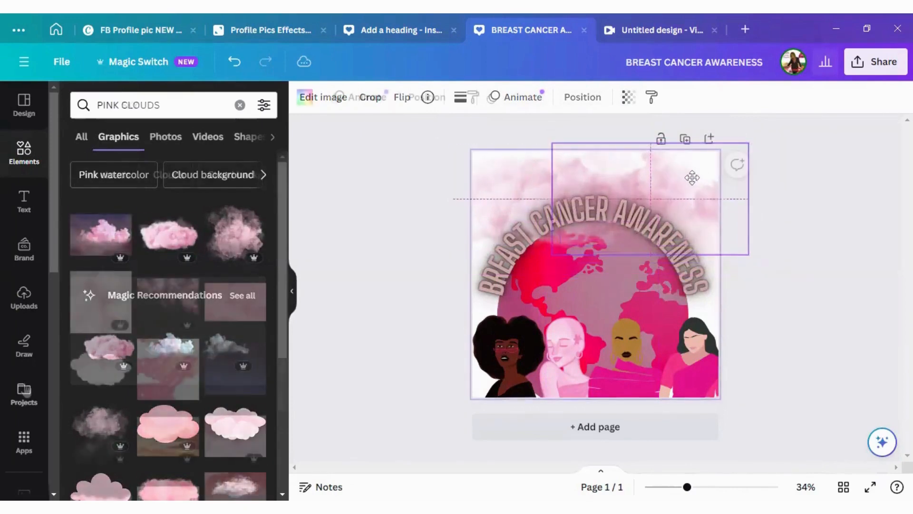
- Add the Blue and Orange Radial Gradient Illustration from the Starred folder to the page and check its details
{"action": "left_click", "coordinate": [24, 391]}
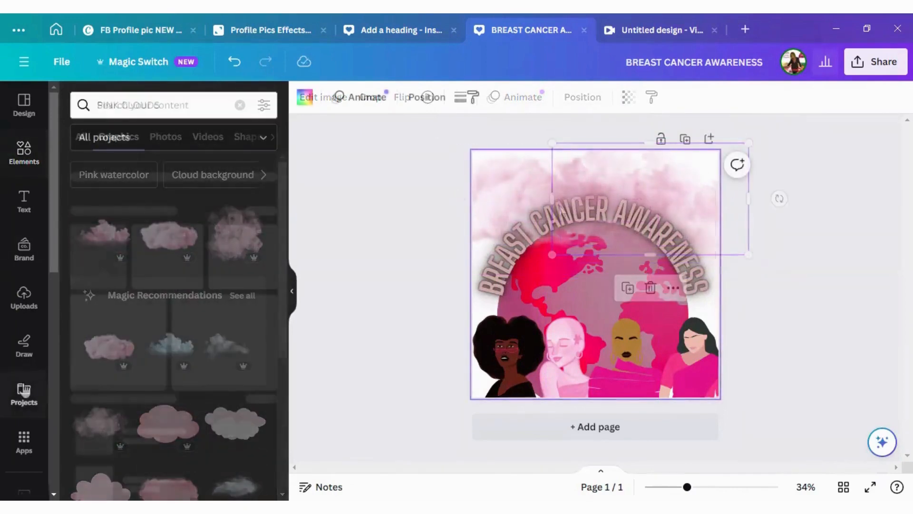
{"action": "scroll", "coordinate": [162, 361], "scroll_direction": "down", "scroll_amount": 4}
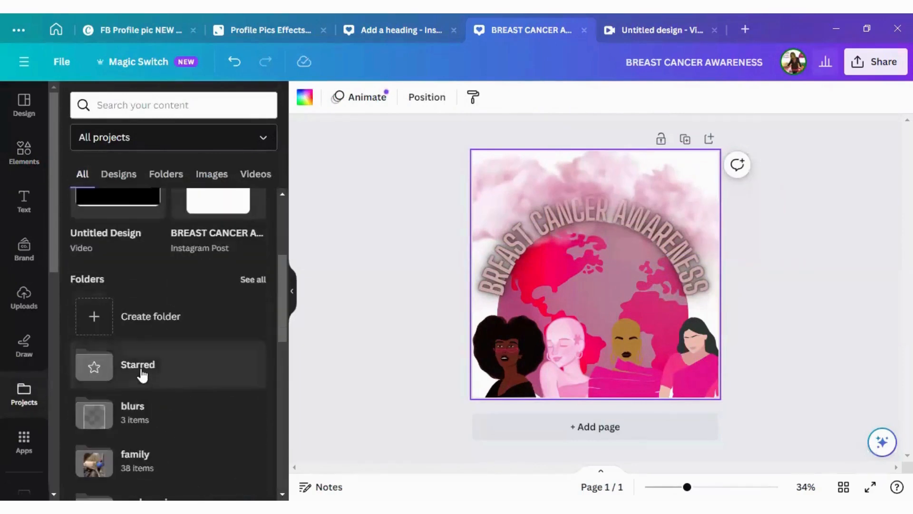
{"action": "left_click", "coordinate": [138, 365]}
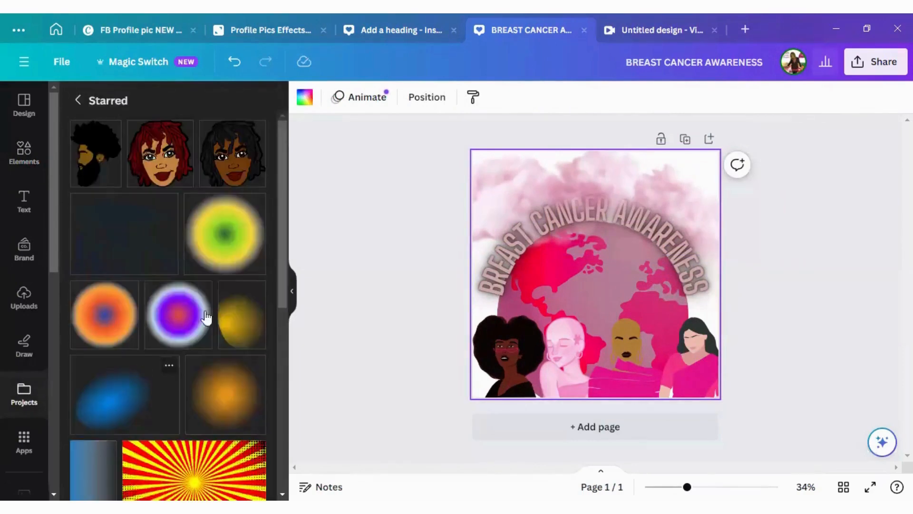
{"action": "scroll", "coordinate": [184, 305], "scroll_direction": "down", "scroll_amount": 5}
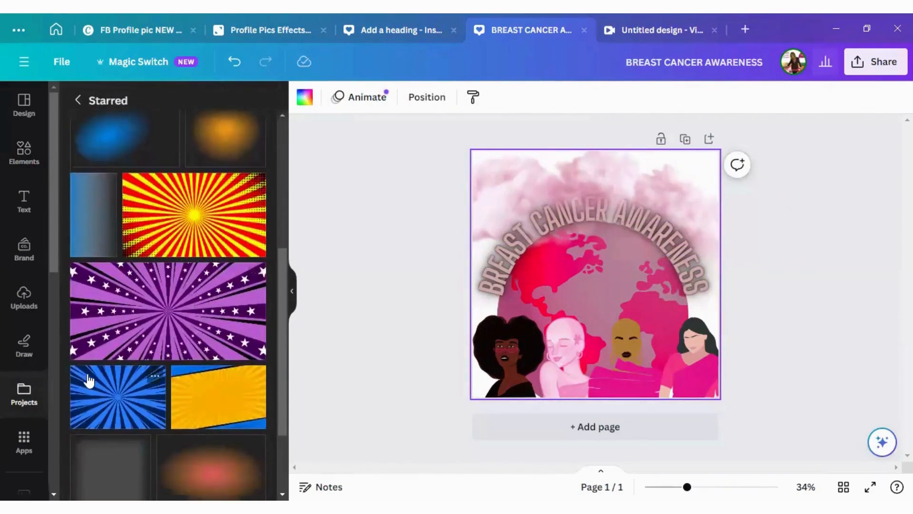
{"action": "scroll", "coordinate": [89, 380], "scroll_direction": "down", "scroll_amount": 1}
{"action": "scroll", "coordinate": [88, 380], "scroll_direction": "up", "scroll_amount": 3}
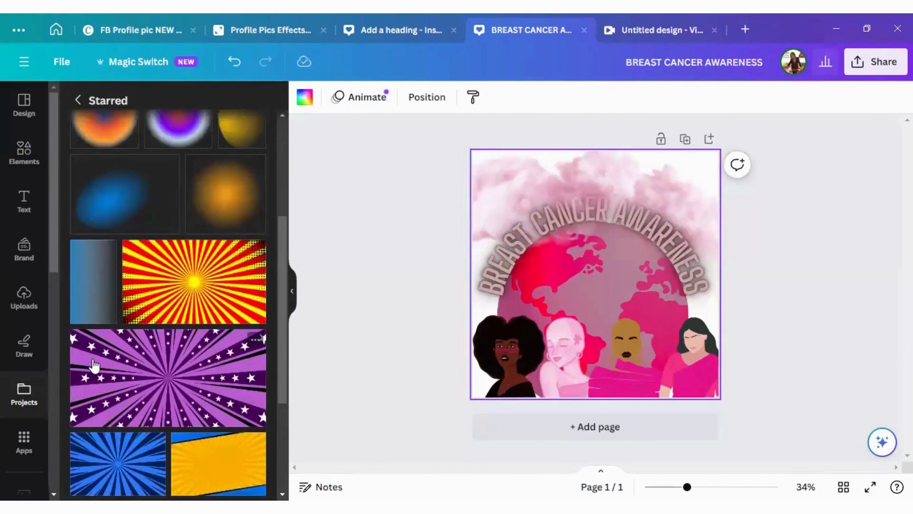
{"action": "scroll", "coordinate": [93, 364], "scroll_direction": "down", "scroll_amount": 3}
{"action": "scroll", "coordinate": [92, 357], "scroll_direction": "up", "scroll_amount": 6}
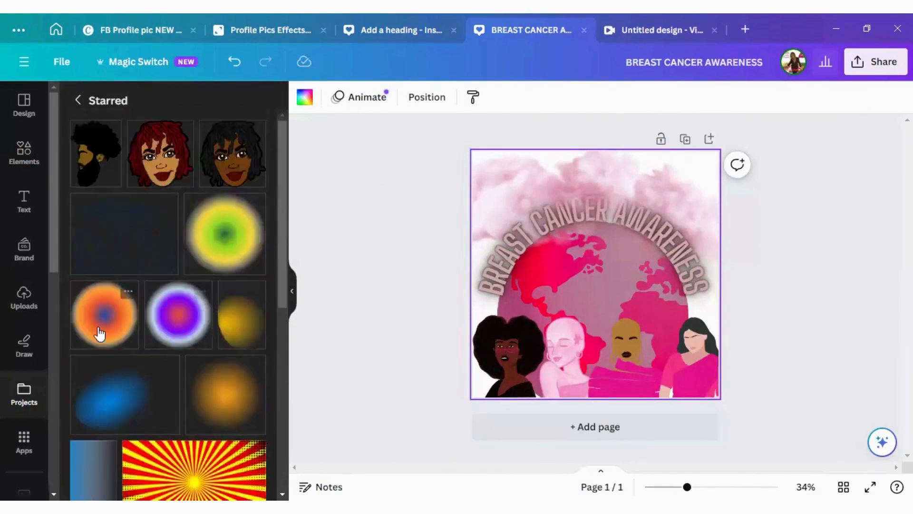
{"action": "left_click", "coordinate": [99, 334]}
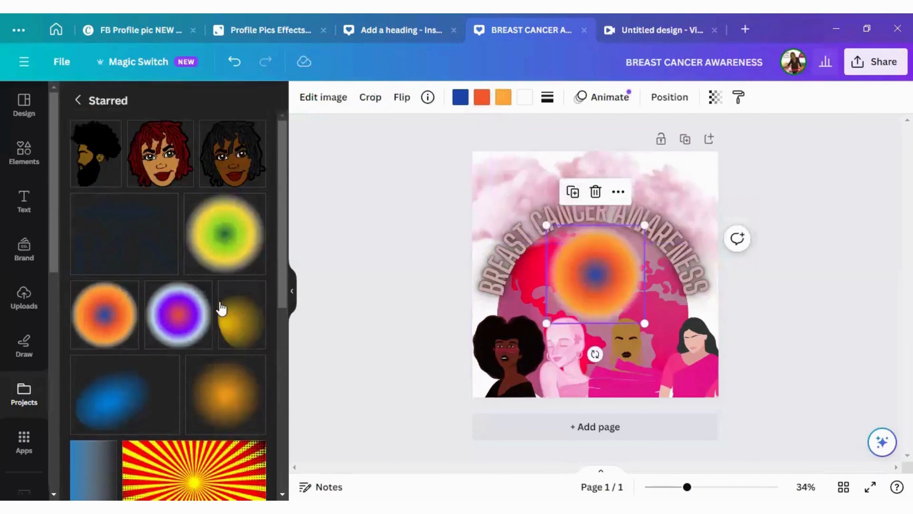
{"action": "left_click", "coordinate": [126, 290]}
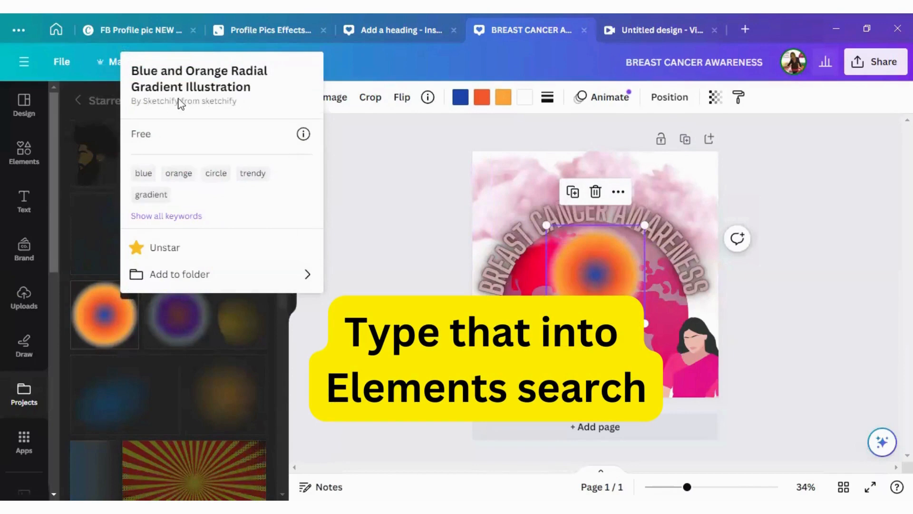
{"action": "left_click", "coordinate": [419, 162]}
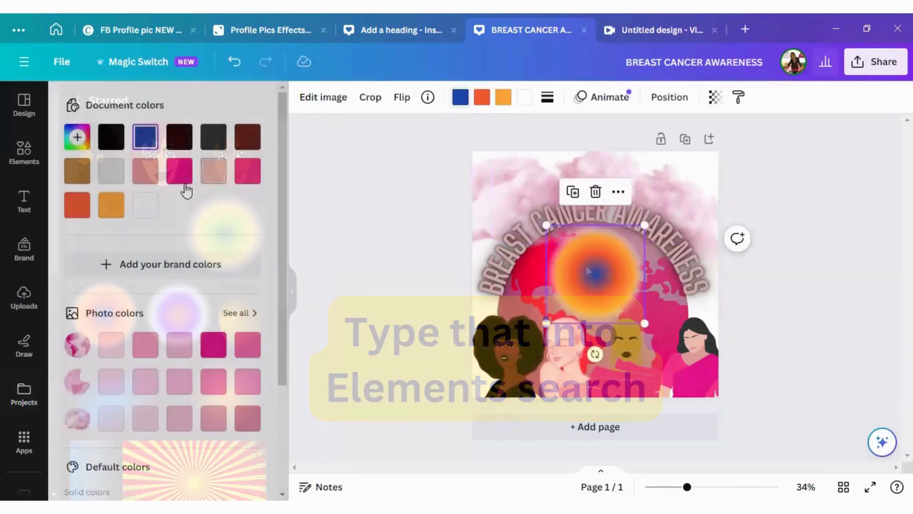
- Recolour the radial gradient: hot pink for the blue centre, #f0bbb0 for the red-orange ring and hot pink for the light orange ring
{"action": "left_click", "coordinate": [179, 170]}
{"action": "left_click", "coordinate": [484, 103]}
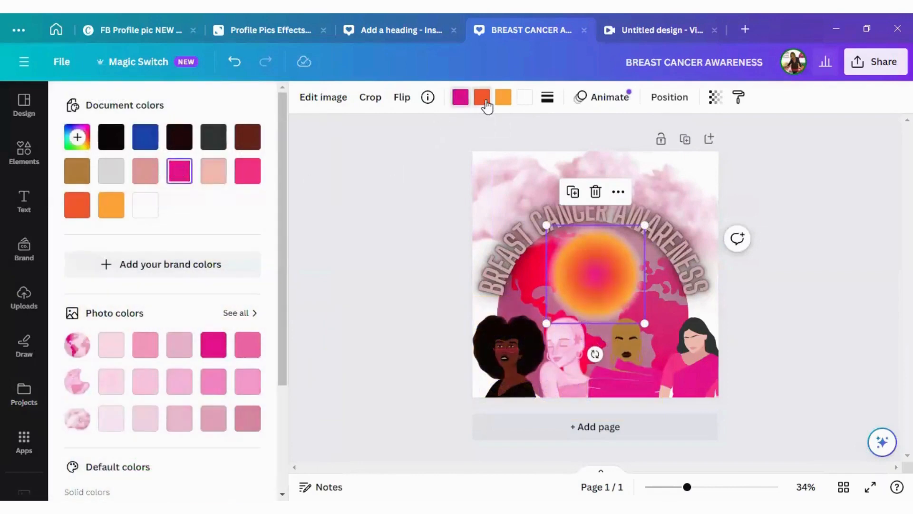
{"action": "left_click", "coordinate": [224, 181]}
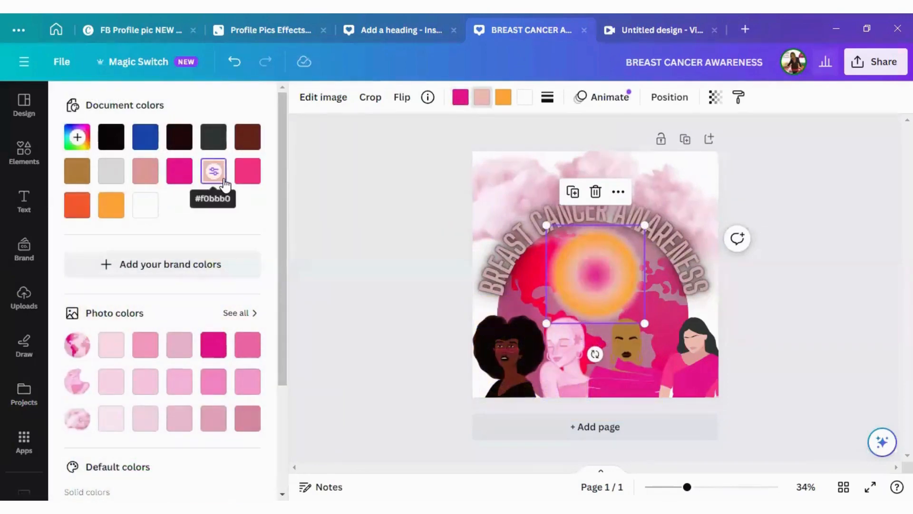
{"action": "left_click", "coordinate": [503, 100]}
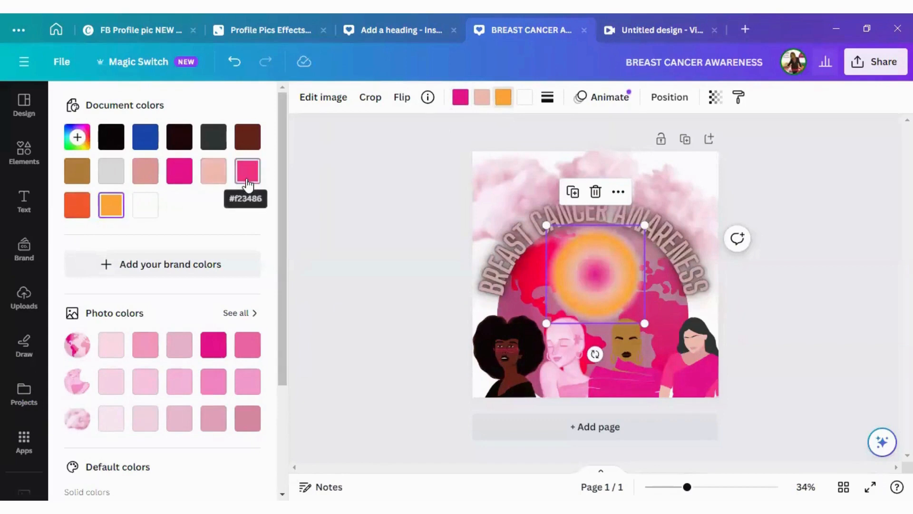
{"action": "left_click", "coordinate": [184, 181]}
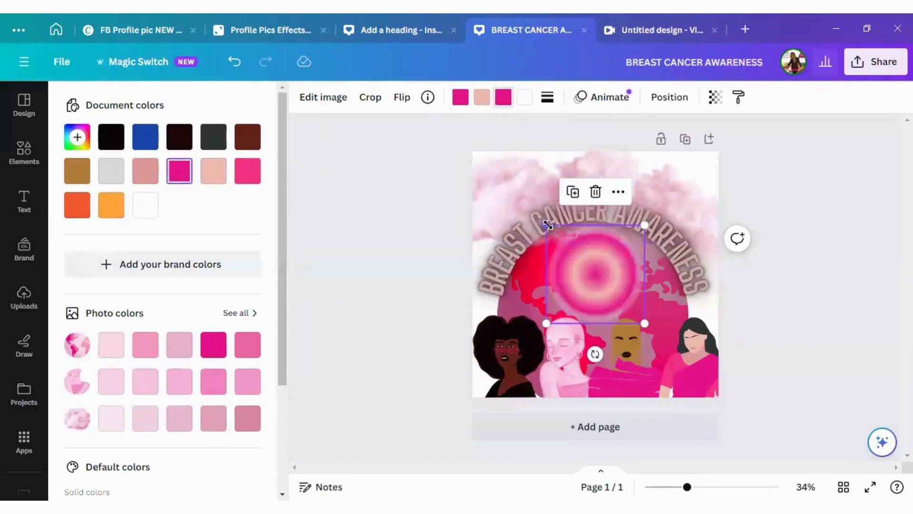
- Enlarge the pink radial gradient beyond the page edges and centre it so it covers the whole page
{"action": "left_click_drag", "start_coordinate": [547, 224], "coordinate": [338, 222]}
{"action": "left_click_drag", "start_coordinate": [561, 236], "coordinate": [632, 318]}
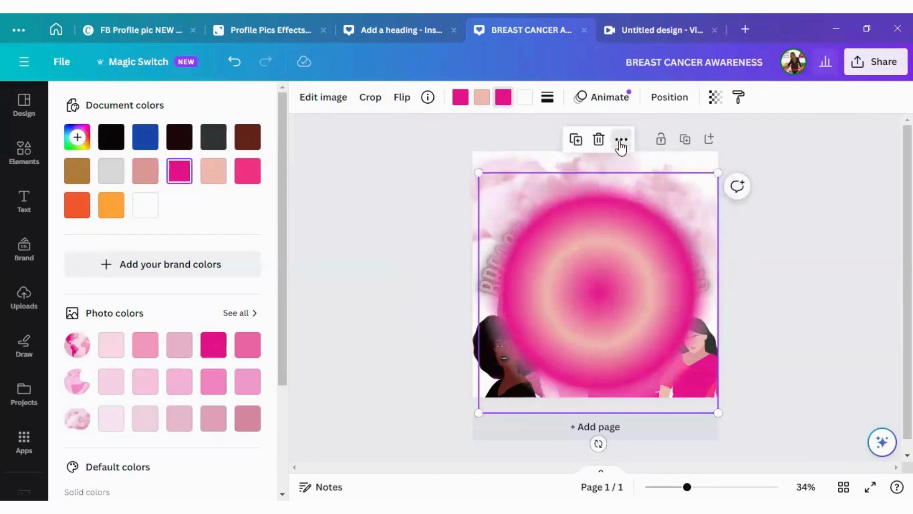
{"action": "left_click", "coordinate": [620, 142]}
{"action": "left_click", "coordinate": [492, 199]}
{"action": "left_click_drag", "start_coordinate": [480, 175], "coordinate": [271, 140]}
{"action": "left_click_drag", "start_coordinate": [532, 249], "coordinate": [550, 226]}
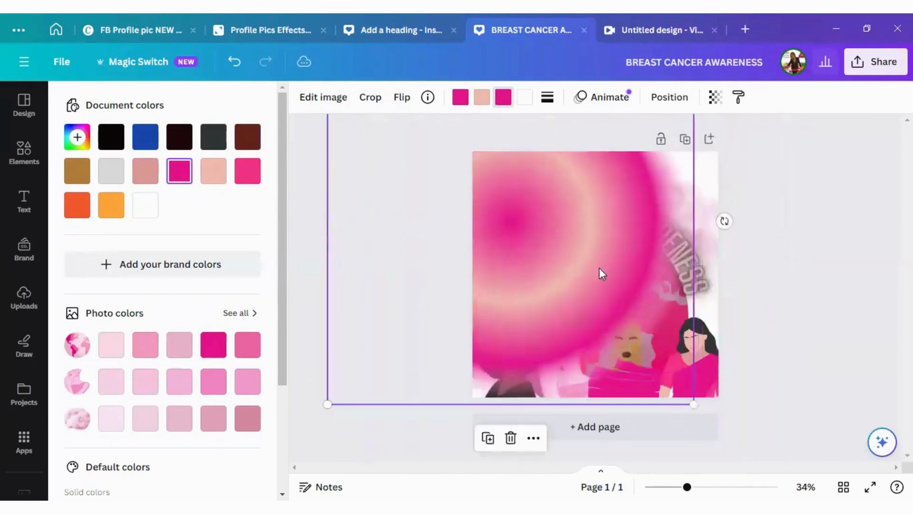
{"action": "left_click_drag", "start_coordinate": [693, 404], "coordinate": [717, 428]}
{"action": "mouse_move", "coordinate": [645, 304]}
{"action": "left_mouse_down"}
{"action": "mouse_move", "coordinate": [699, 352]}
{"action": "mouse_move", "coordinate": [659, 337]}
{"action": "mouse_move", "coordinate": [658, 300]}
{"action": "mouse_move", "coordinate": [660, 307]}
{"action": "left_mouse_up"}
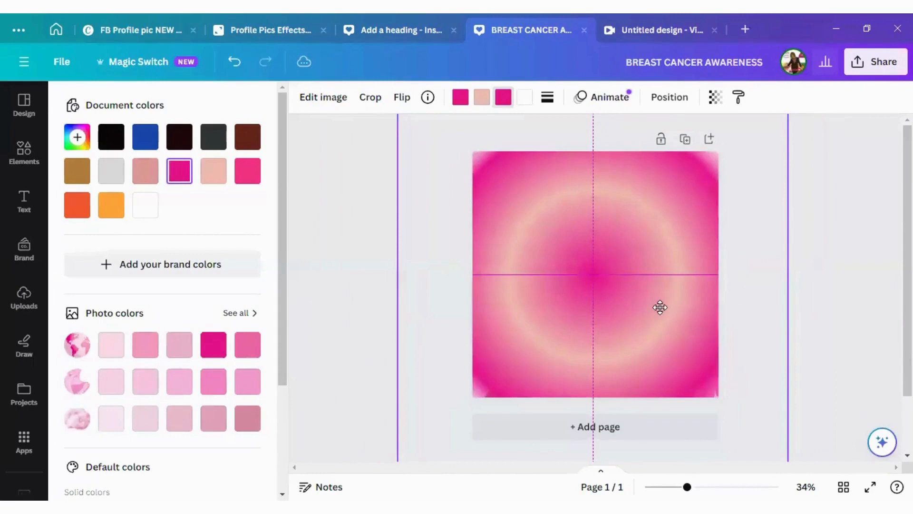
- Move the radial gradient in the layer order to directly beneath the globe, behind the clouds, women and heading
{"action": "left_click", "coordinate": [670, 98]}
{"action": "left_click", "coordinate": [222, 108]}
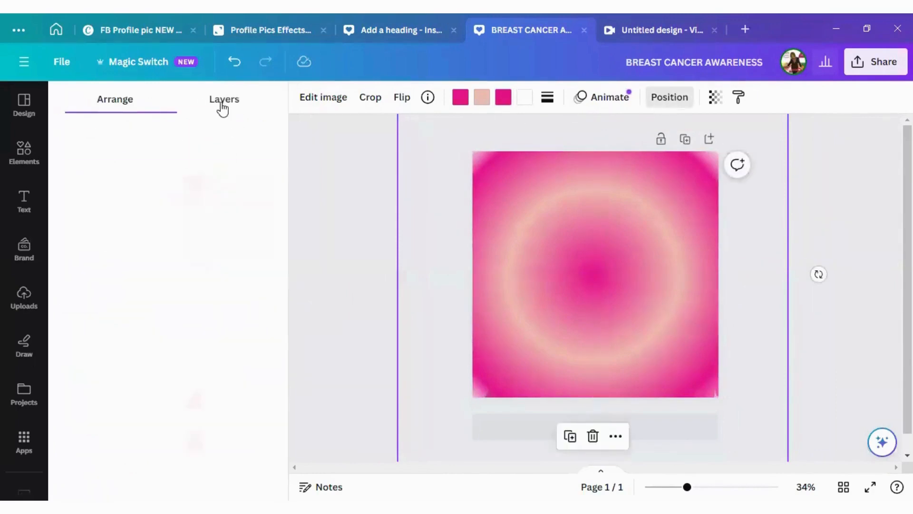
{"action": "left_click_drag", "start_coordinate": [198, 186], "coordinate": [194, 469]}
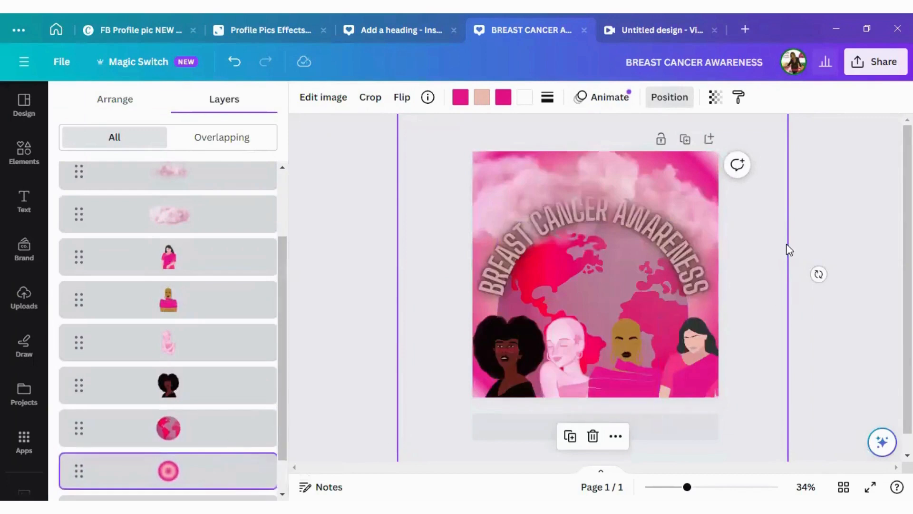
- Reposition the two pink clouds outward, one toward the page's left edge and one lower on the right edge, keeping the heading in place
{"action": "left_click_drag", "start_coordinate": [663, 186], "coordinate": [670, 158]}
{"action": "mouse_move", "coordinate": [700, 214]}
{"action": "left_mouse_down"}
{"action": "mouse_move", "coordinate": [716, 207]}
{"action": "mouse_move", "coordinate": [703, 215]}
{"action": "left_mouse_up"}
{"action": "left_click", "coordinate": [234, 62]}
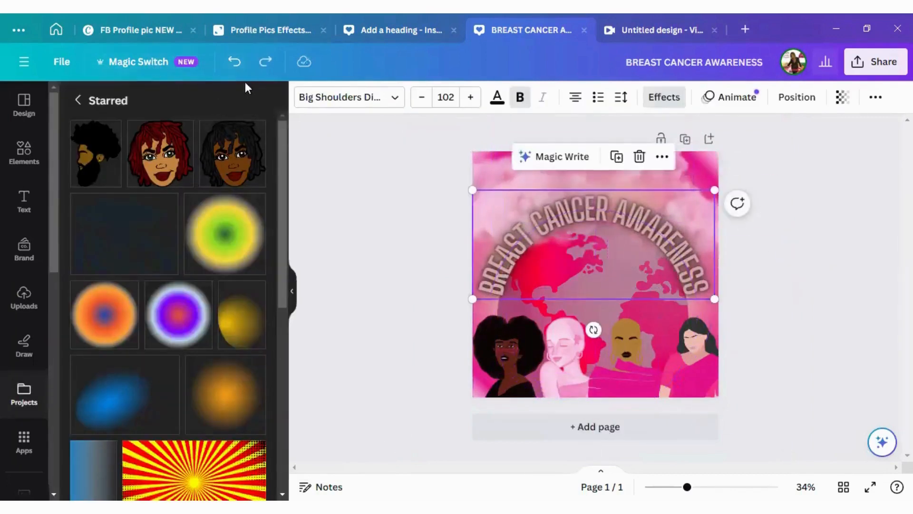
{"action": "left_click", "coordinate": [795, 305]}
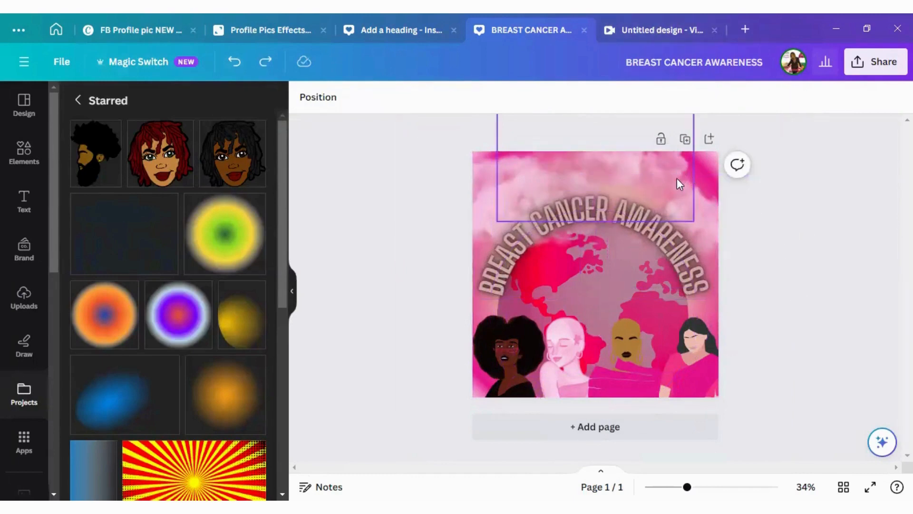
{"action": "left_click_drag", "start_coordinate": [680, 183], "coordinate": [711, 169]}
{"action": "left_click", "coordinate": [704, 225]}
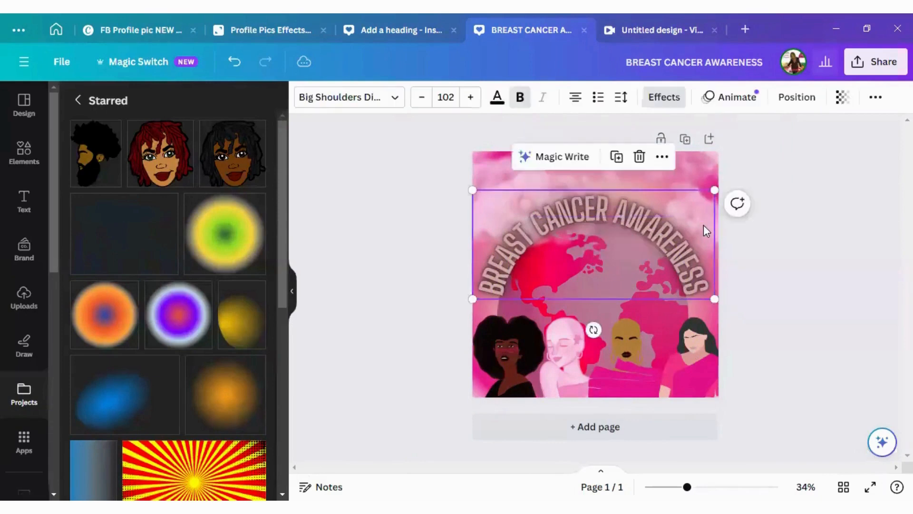
{"action": "left_click_drag", "start_coordinate": [718, 225], "coordinate": [743, 263]}
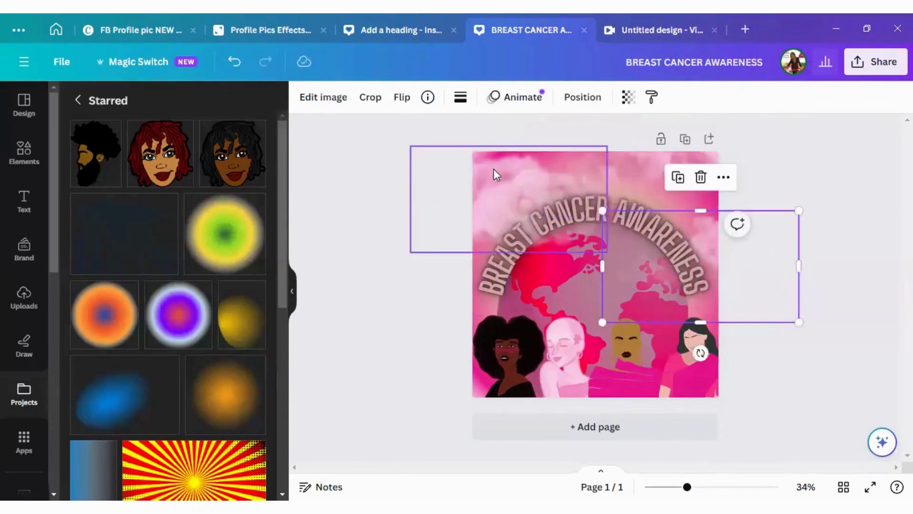
{"action": "left_click_drag", "start_coordinate": [495, 169], "coordinate": [453, 169]}
{"action": "left_click", "coordinate": [796, 209]}
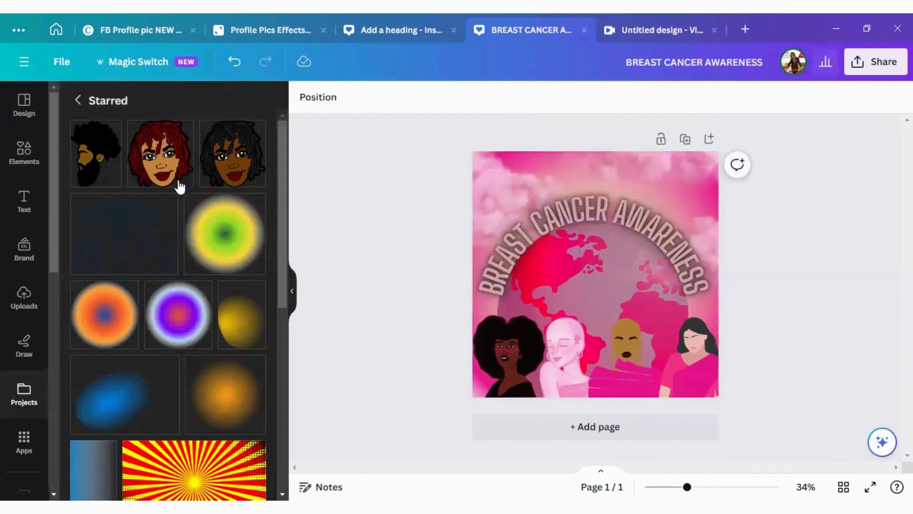
- Find breast cancer ribbon graphics among the elements and add the pink butterfly with a ribbon on its wing
{"action": "left_click", "coordinate": [78, 101]}
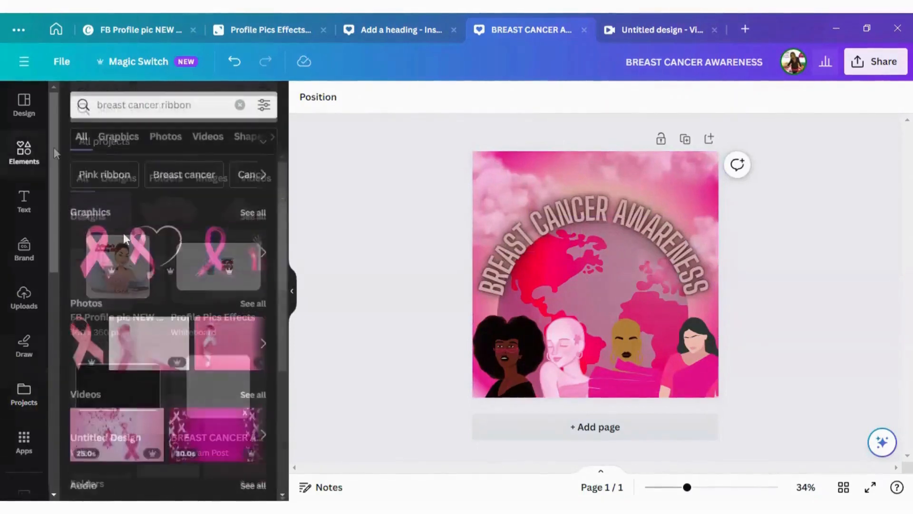
{"action": "left_click", "coordinate": [249, 212]}
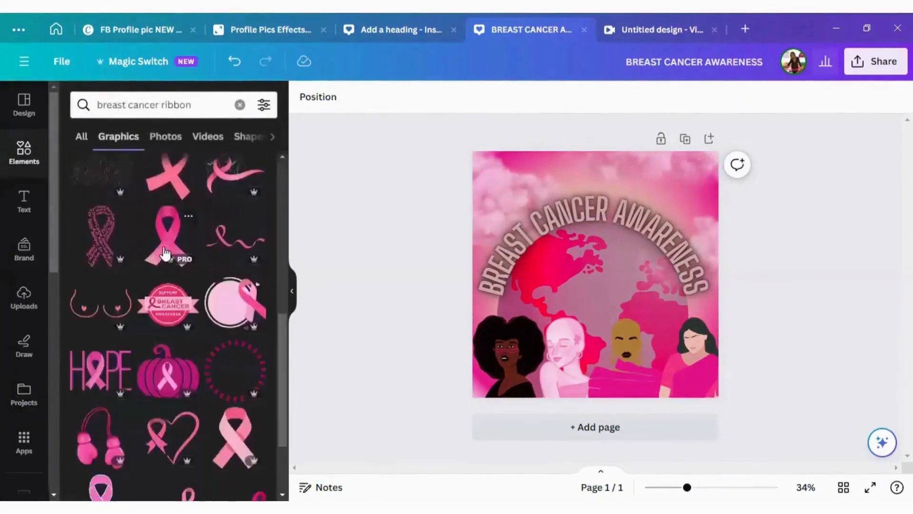
{"action": "scroll", "coordinate": [172, 312], "scroll_direction": "up", "scroll_amount": 3}
{"action": "left_click", "coordinate": [117, 304]}
- Shrink the pink butterfly, tilt it slightly and place it above the curved heading near the page's top edge
{"action": "left_click_drag", "start_coordinate": [643, 225], "coordinate": [604, 266]}
{"action": "left_click_drag", "start_coordinate": [594, 278], "coordinate": [669, 197]}
{"action": "left_click_drag", "start_coordinate": [610, 194], "coordinate": [624, 183]}
- Recolour the butterfly with a custom colour sampled from the globe's reddish-pink continent
{"action": "left_click", "coordinate": [460, 98]}
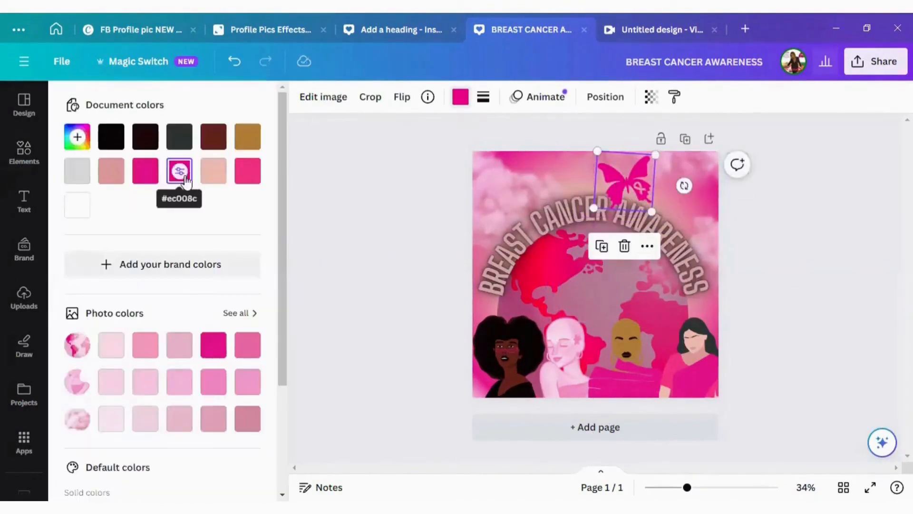
{"action": "left_click", "coordinate": [82, 138]}
{"action": "left_click", "coordinate": [248, 273]}
{"action": "left_click", "coordinate": [526, 273]}
{"action": "left_click", "coordinate": [248, 273]}
{"action": "left_click", "coordinate": [560, 271]}
{"action": "left_click", "coordinate": [569, 146]}
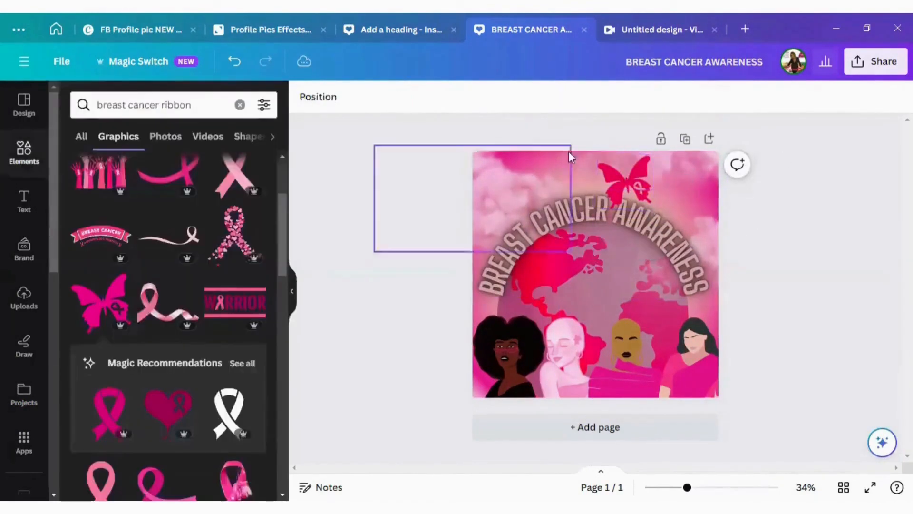
- Search the graphics for breast cancer ribbon, add the pink ribbon butterfly, and fit it small and tilted above the heading
{"action": "left_click", "coordinate": [624, 179]}
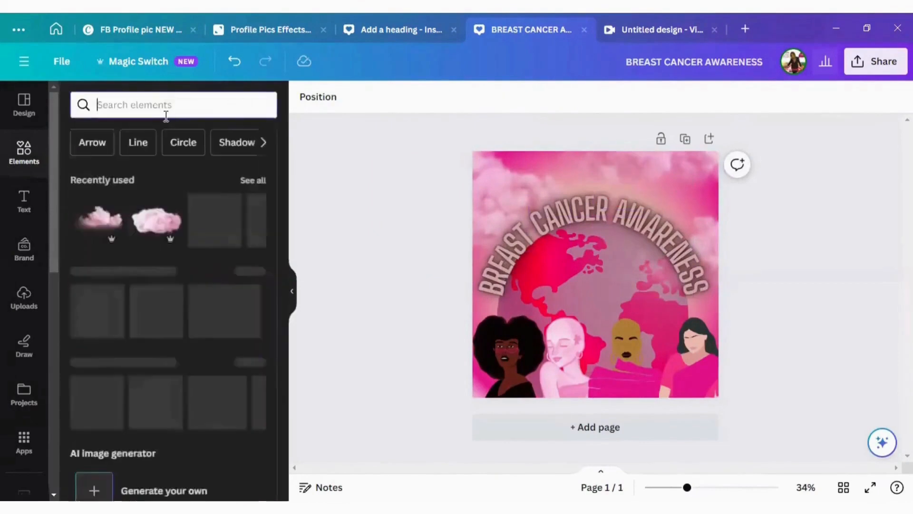
{"action": "type", "text": "BRR"}
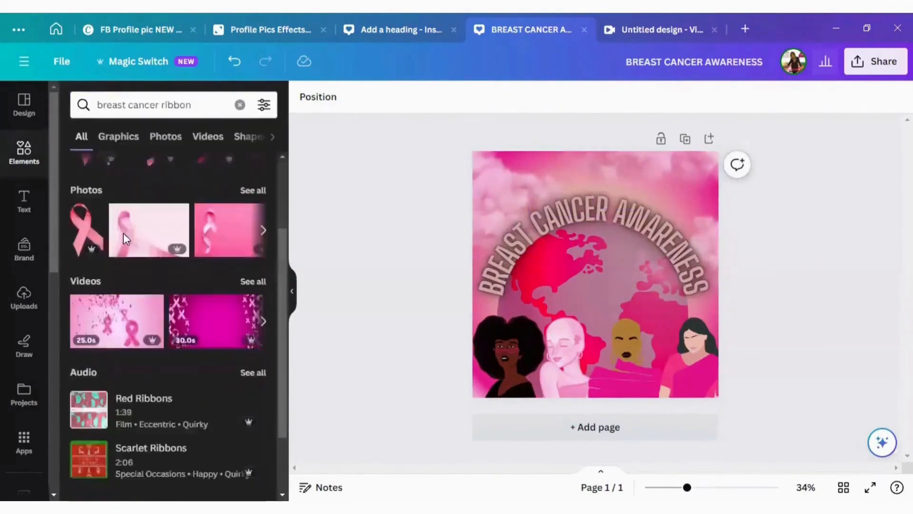
{"action": "left_click", "coordinate": [118, 137]}
{"action": "scroll", "coordinate": [135, 285], "scroll_direction": "down", "scroll_amount": 3}
{"action": "left_click_drag", "start_coordinate": [102, 351], "coordinate": [640, 163]}
{"action": "left_click_drag", "start_coordinate": [676, 189], "coordinate": [673, 194]}
{"action": "left_click_drag", "start_coordinate": [611, 194], "coordinate": [620, 184]}
- Set the butterfly's colour to the custom pink #EF0061 and deselect it
{"action": "left_click", "coordinate": [459, 96]}
{"action": "left_click", "coordinate": [77, 136]}
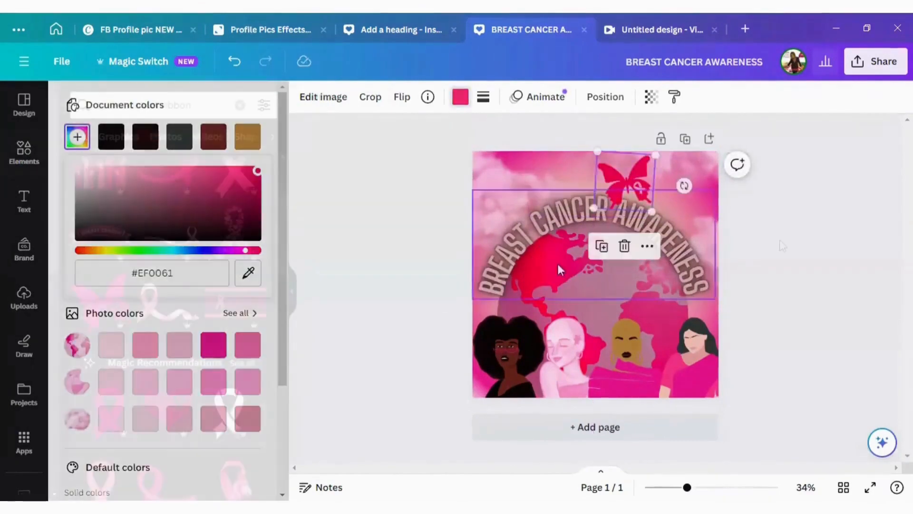
{"action": "left_click", "coordinate": [781, 236]}
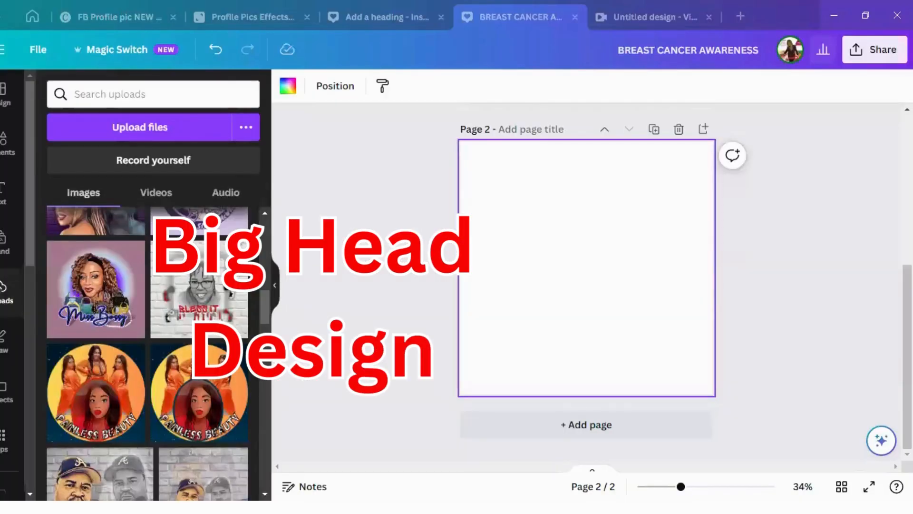
- Add the uploaded Miss Bossy portrait design to page 2 and enlarge it to cover the whole page
{"action": "left_click", "coordinate": [105, 289]}
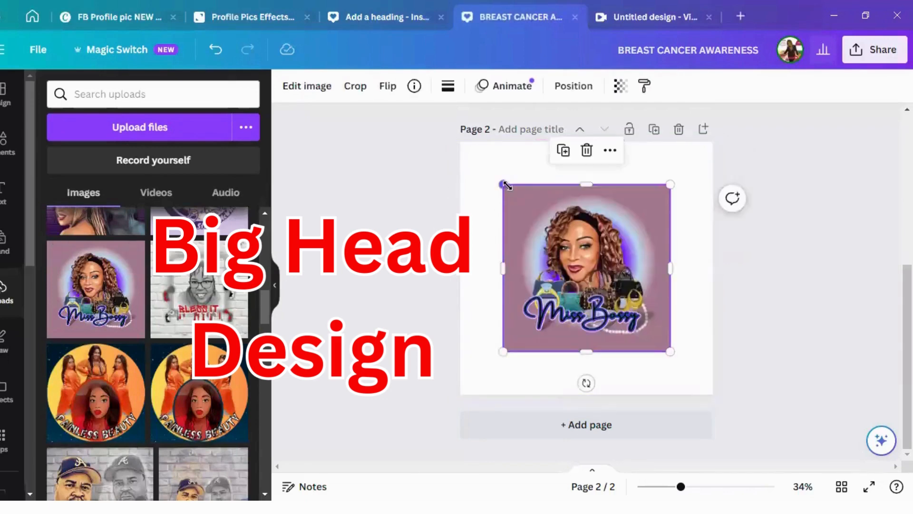
{"action": "left_click_drag", "start_coordinate": [506, 185], "coordinate": [460, 142]}
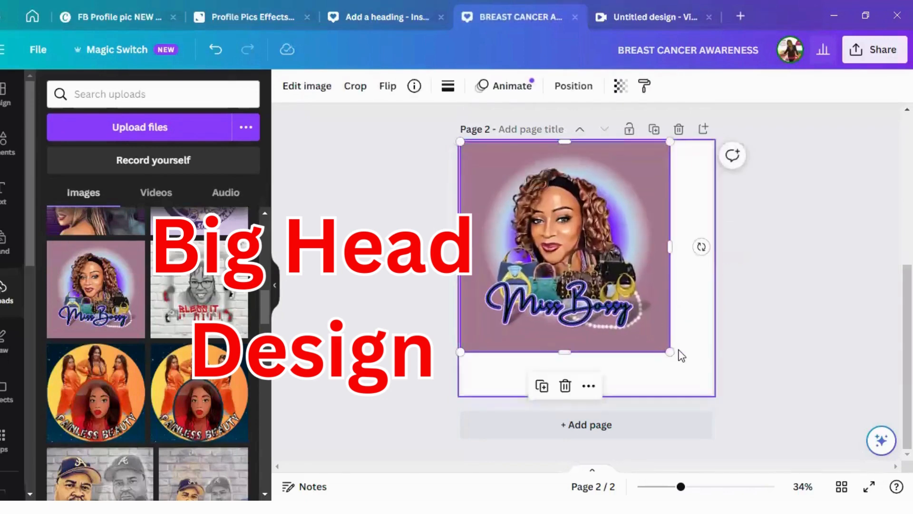
{"action": "left_click_drag", "start_coordinate": [670, 352], "coordinate": [719, 400]}
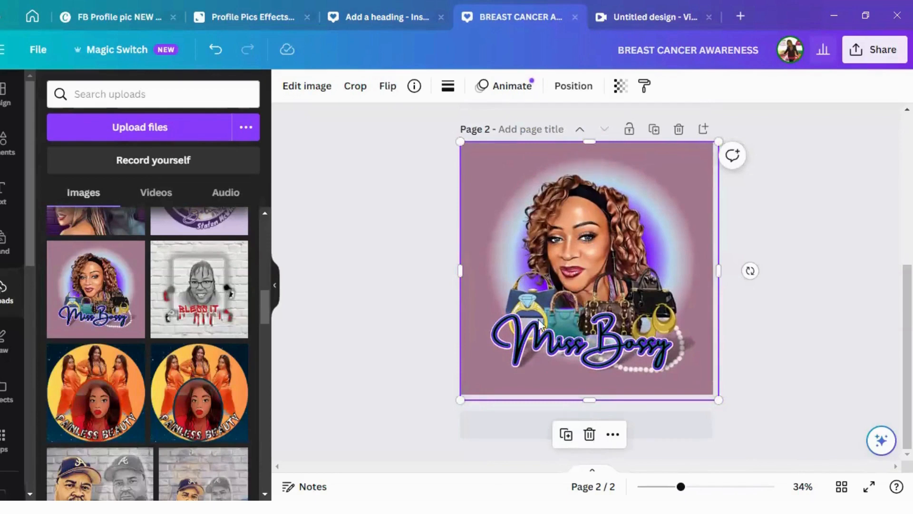
{"action": "mouse_move", "coordinate": [590, 261]}
{"action": "left_mouse_down"}
{"action": "mouse_move", "coordinate": [604, 266]}
{"action": "mouse_move", "coordinate": [586, 258]}
{"action": "left_mouse_up"}
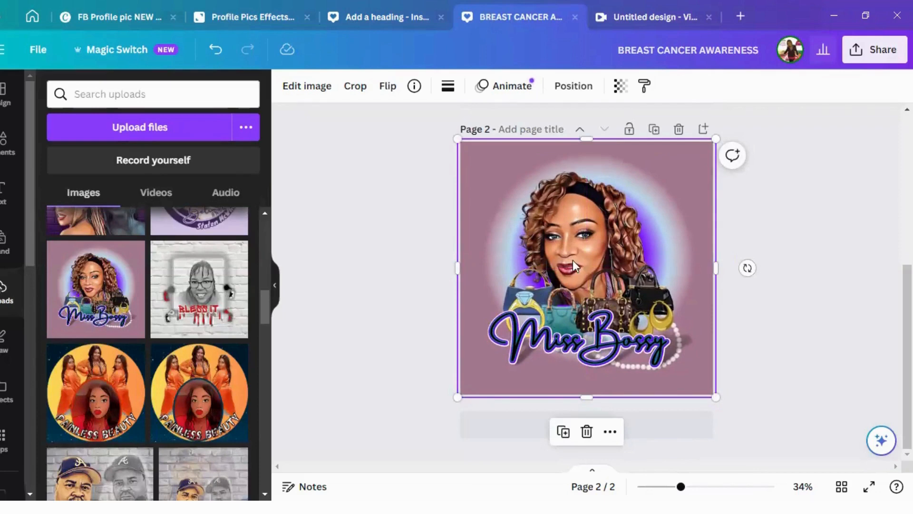
- Nudge the Miss Bossy design on page 2 and delete it from the page
{"action": "left_click_drag", "start_coordinate": [573, 261], "coordinate": [576, 263]}
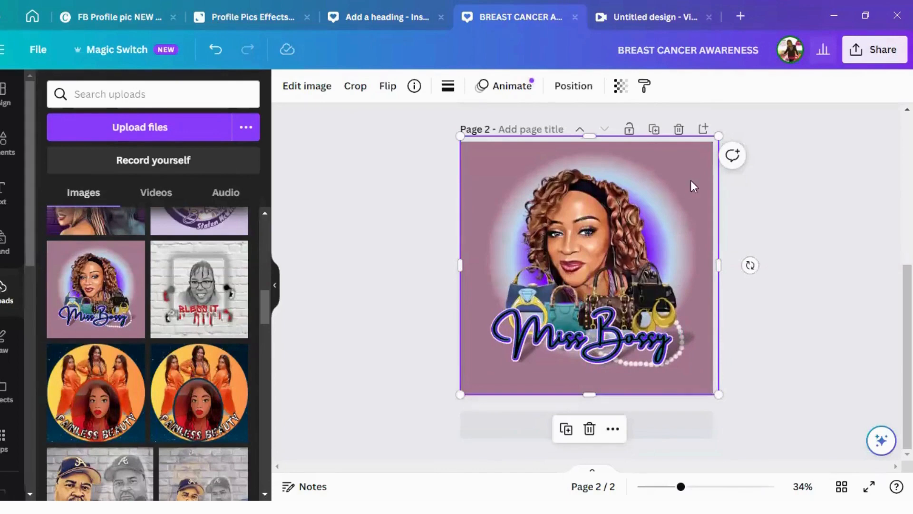
{"action": "mouse_move", "coordinate": [691, 181]}
{"action": "left_mouse_down"}
{"action": "mouse_move", "coordinate": [672, 210]}
{"action": "mouse_move", "coordinate": [691, 194]}
{"action": "left_mouse_up"}
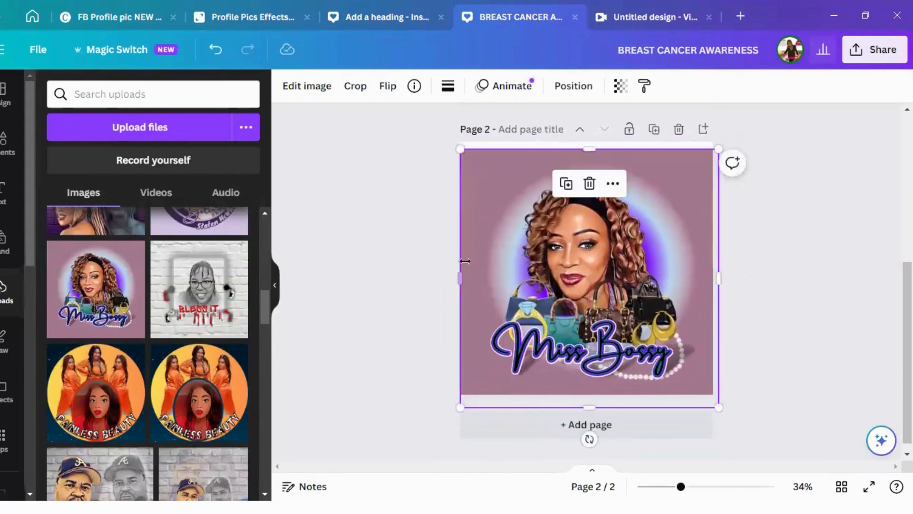
{"action": "mouse_move", "coordinate": [560, 319]}
{"action": "left_mouse_down"}
{"action": "mouse_move", "coordinate": [679, 311]}
{"action": "mouse_move", "coordinate": [560, 319]}
{"action": "left_mouse_up"}
{"action": "left_click", "coordinate": [589, 184]}
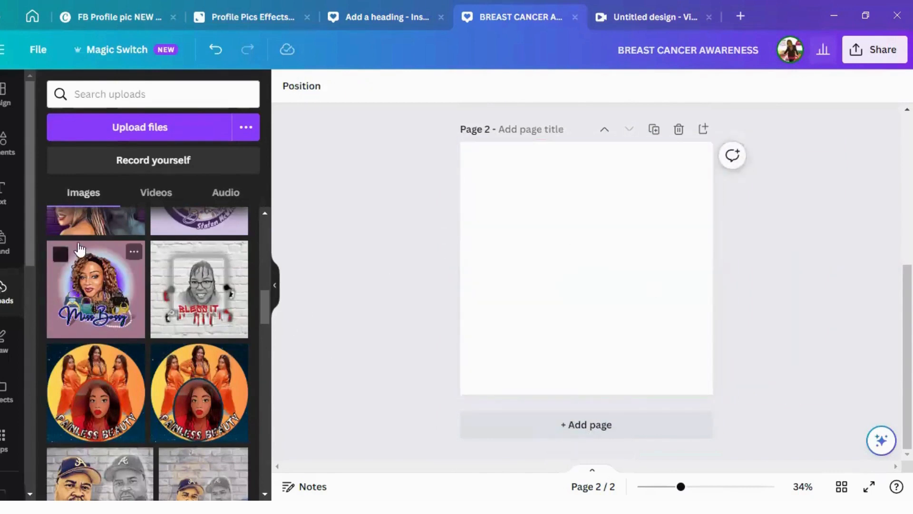
- Add the uploaded grey-background portrait with black braids to page 2, enlarge it to about the page height and centre it
{"action": "scroll", "coordinate": [195, 250], "scroll_direction": "up", "scroll_amount": 10}
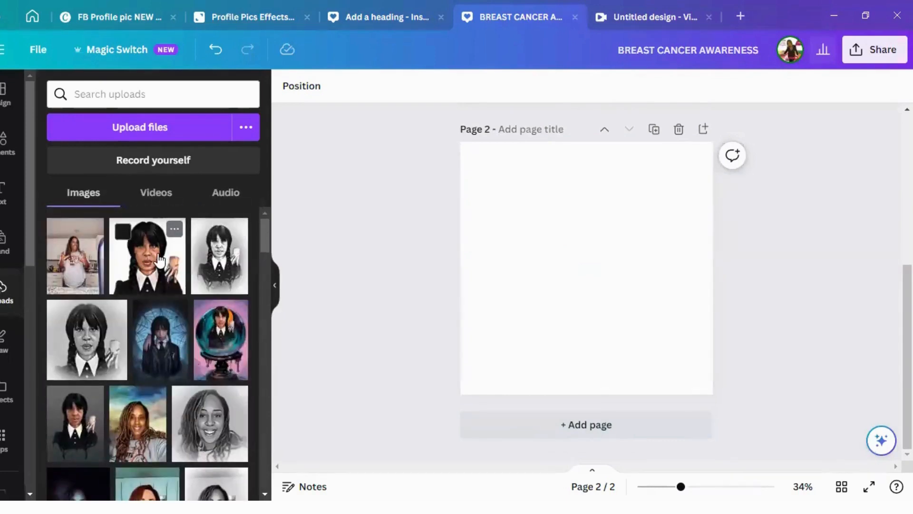
{"action": "left_click", "coordinate": [73, 443]}
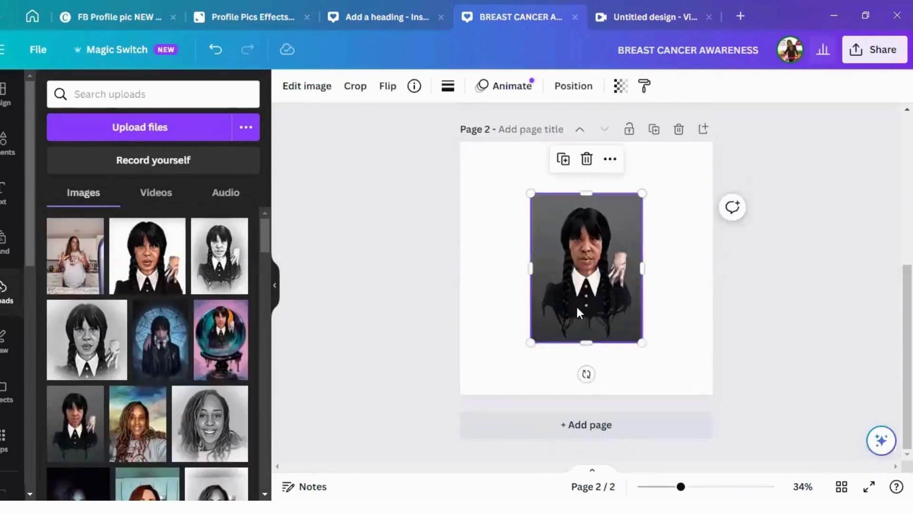
{"action": "left_click_drag", "start_coordinate": [643, 341], "coordinate": [763, 410]}
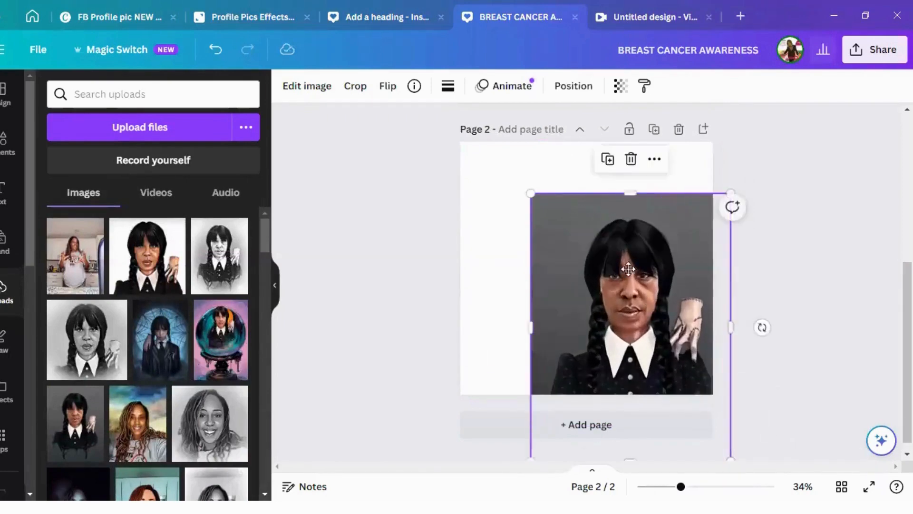
{"action": "left_click_drag", "start_coordinate": [653, 305], "coordinate": [587, 267]}
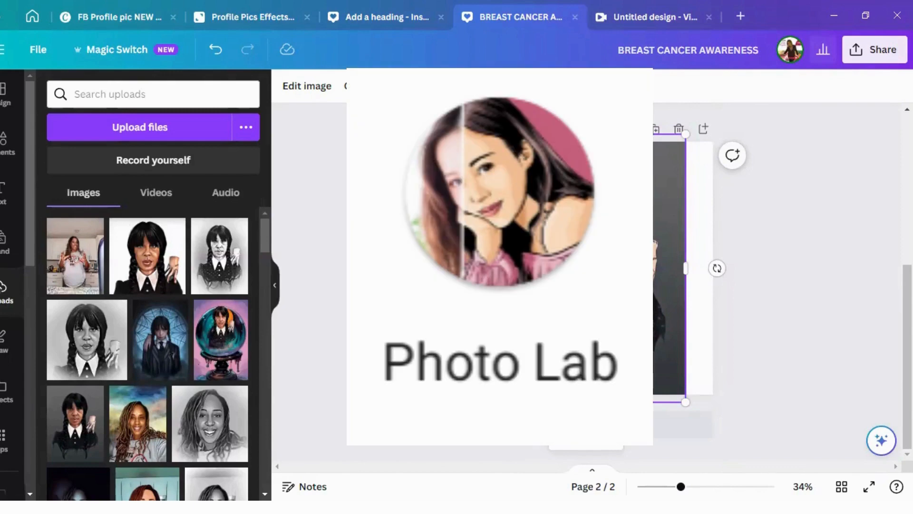
{"action": "mouse_move", "coordinate": [588, 267]}
{"action": "left_mouse_down"}
{"action": "mouse_move", "coordinate": [562, 266]}
{"action": "mouse_move", "coordinate": [583, 266]}
{"action": "left_mouse_up"}
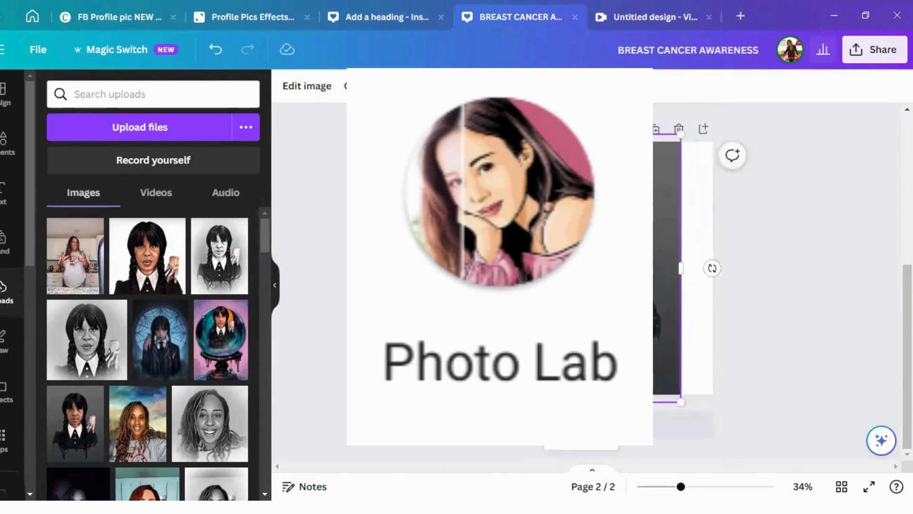
- Remove the braided portrait's grey background with Background Remover and settle the cutout near the page centre
{"action": "left_click", "coordinate": [323, 91]}
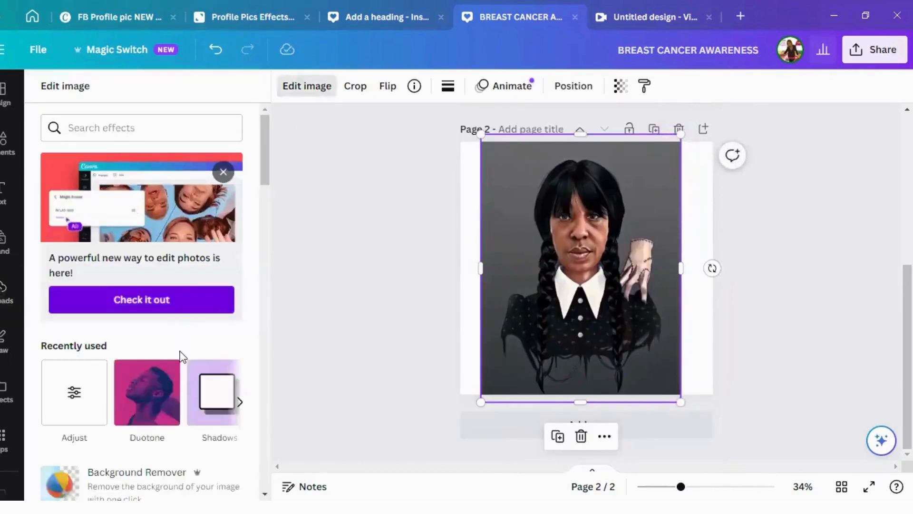
{"action": "scroll", "coordinate": [66, 366], "scroll_direction": "down", "scroll_amount": 3}
{"action": "scroll", "coordinate": [224, 287], "scroll_direction": "up", "scroll_amount": 3}
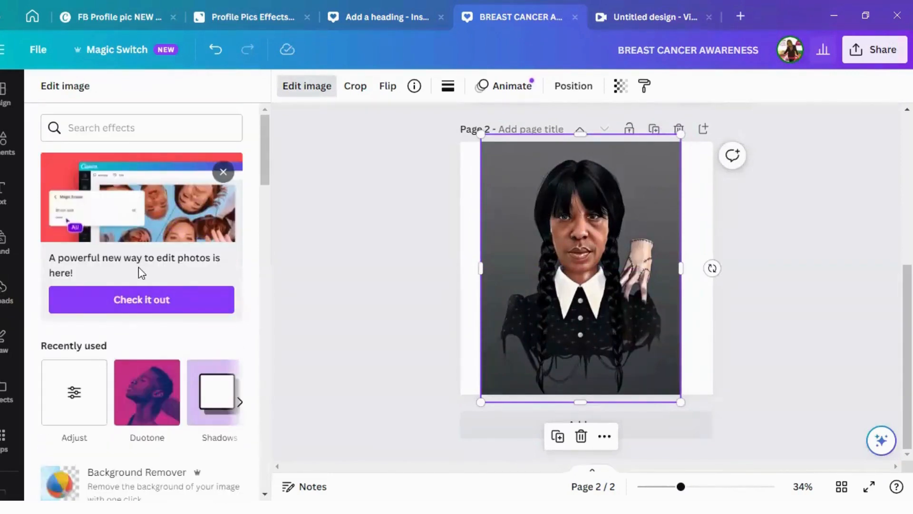
{"action": "scroll", "coordinate": [219, 318], "scroll_direction": "down", "scroll_amount": 3}
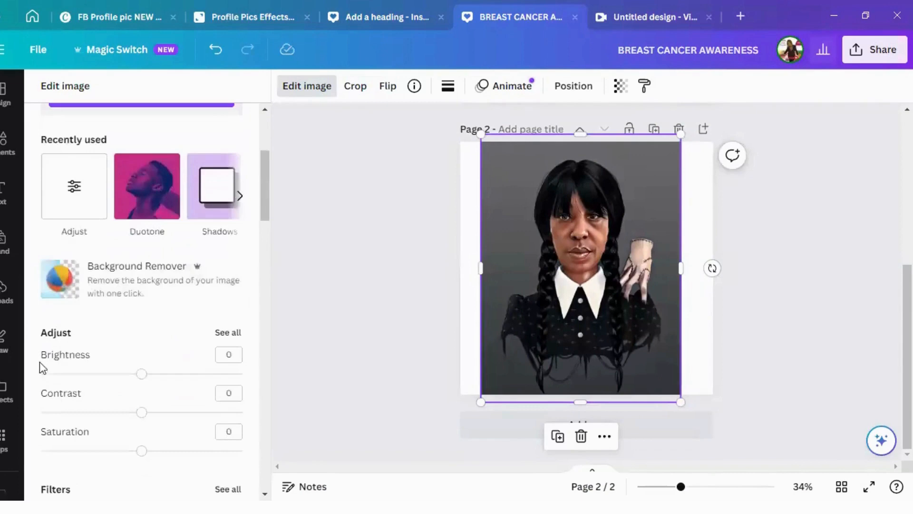
{"action": "left_click", "coordinate": [132, 283]}
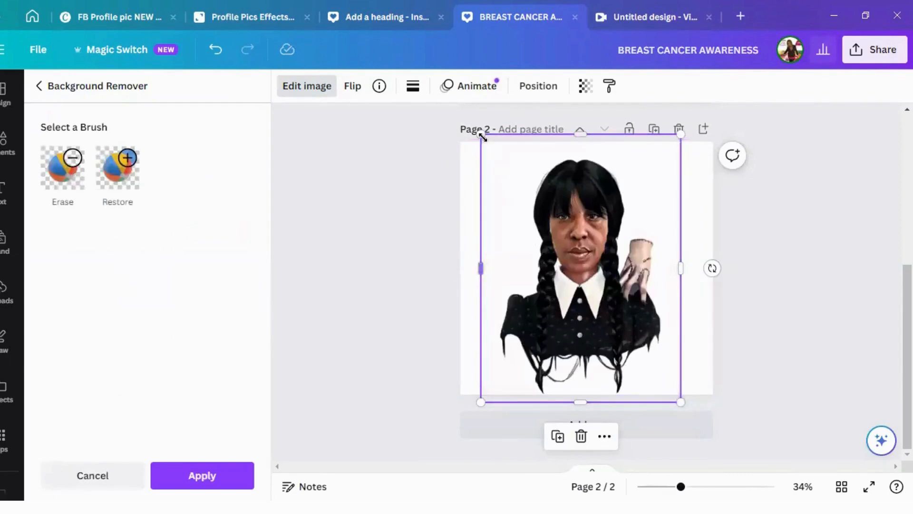
{"action": "left_click_drag", "start_coordinate": [483, 137], "coordinate": [469, 149]}
{"action": "mouse_move", "coordinate": [615, 299]}
{"action": "left_mouse_down"}
{"action": "mouse_move", "coordinate": [605, 307]}
{"action": "mouse_move", "coordinate": [609, 295]}
{"action": "left_mouse_up"}
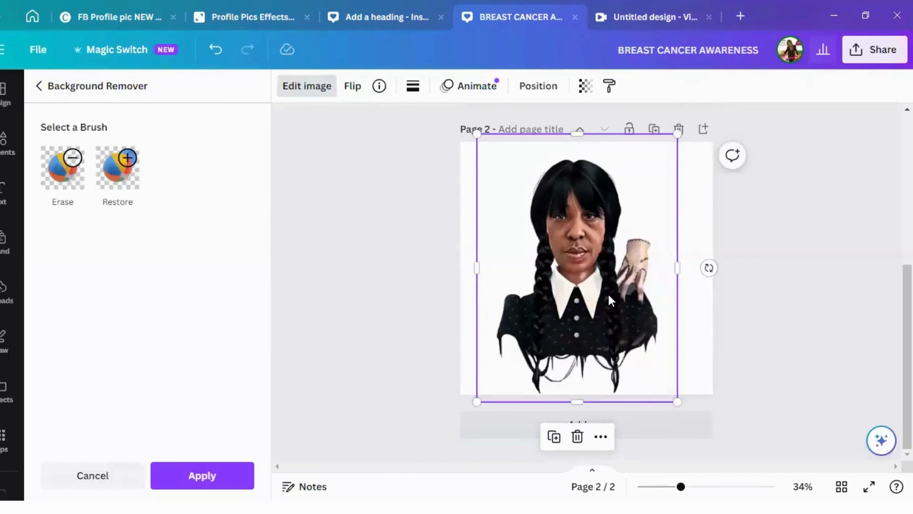
{"action": "left_click_drag", "start_coordinate": [526, 223], "coordinate": [529, 223]}
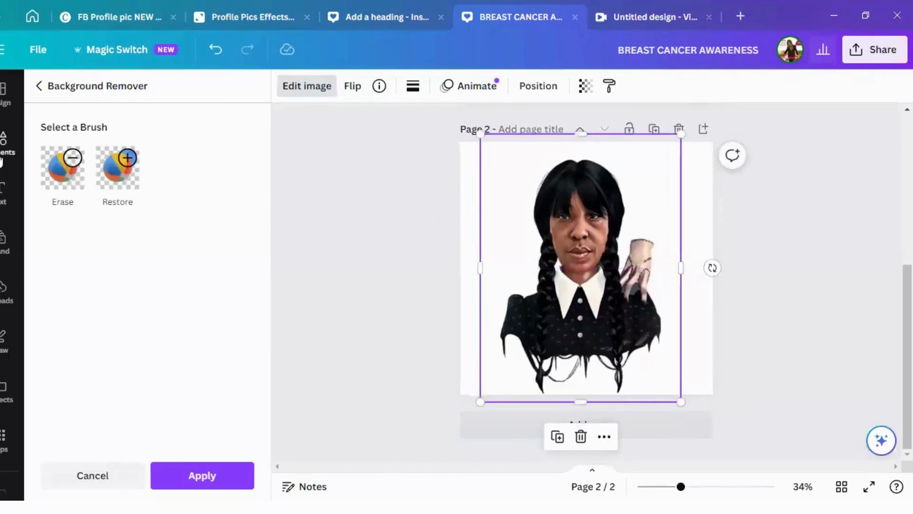
- Search the elements for witch, show only graphics, and add the trio of flying bats
{"action": "left_click", "coordinate": [4, 141]}
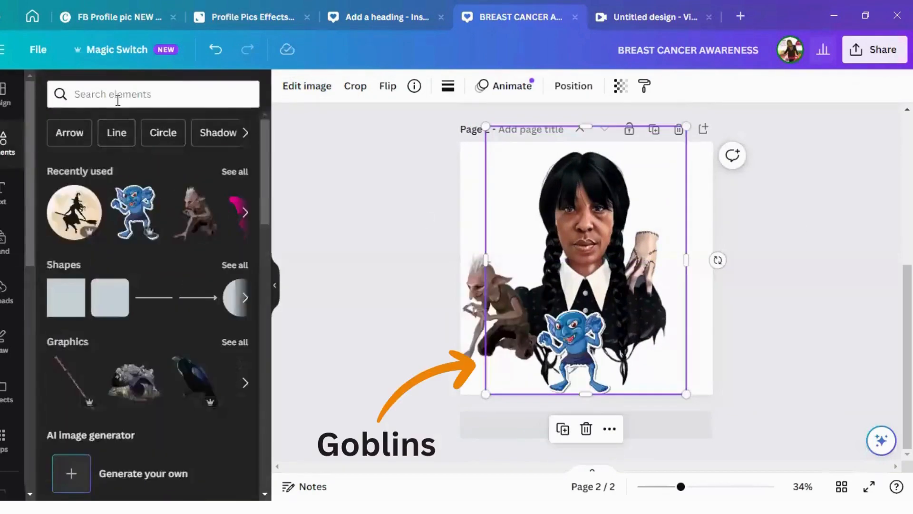
{"action": "left_click", "coordinate": [119, 94]}
{"action": "left_click", "coordinate": [78, 157]}
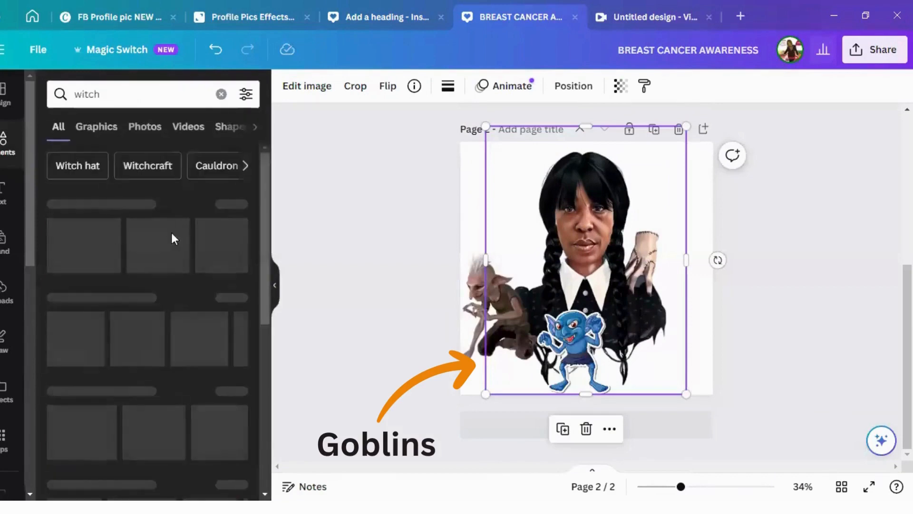
{"action": "left_click", "coordinate": [232, 204]}
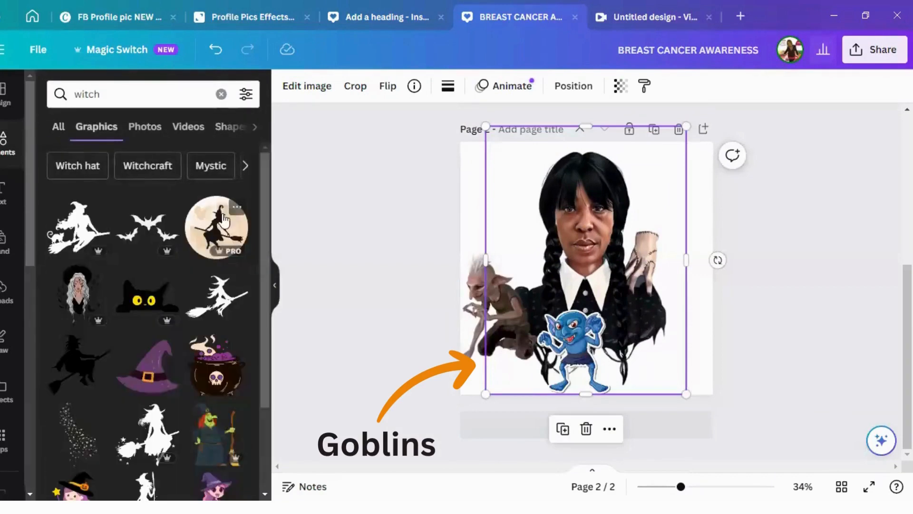
{"action": "left_click", "coordinate": [150, 232]}
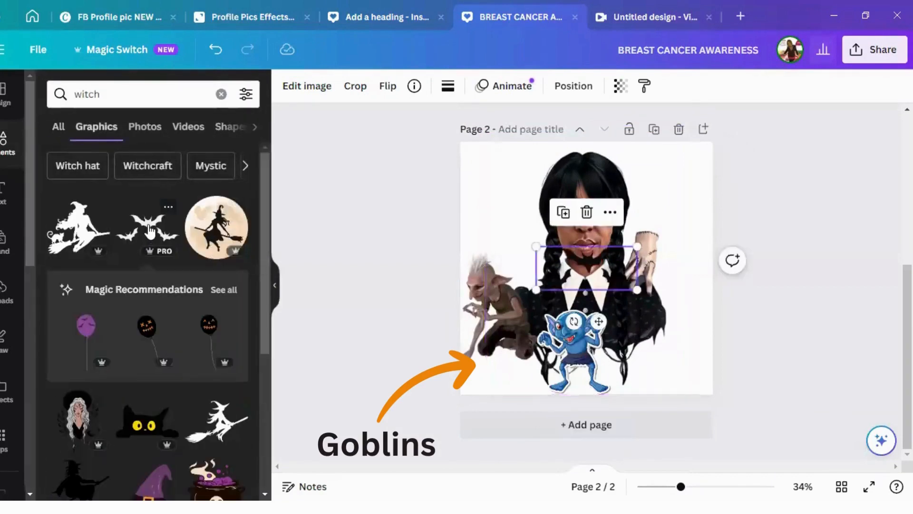
- Place the bats beside the portrait's head in the page's upper right corner and tilt them slightly clockwise
{"action": "left_click_drag", "start_coordinate": [584, 268], "coordinate": [671, 173]}
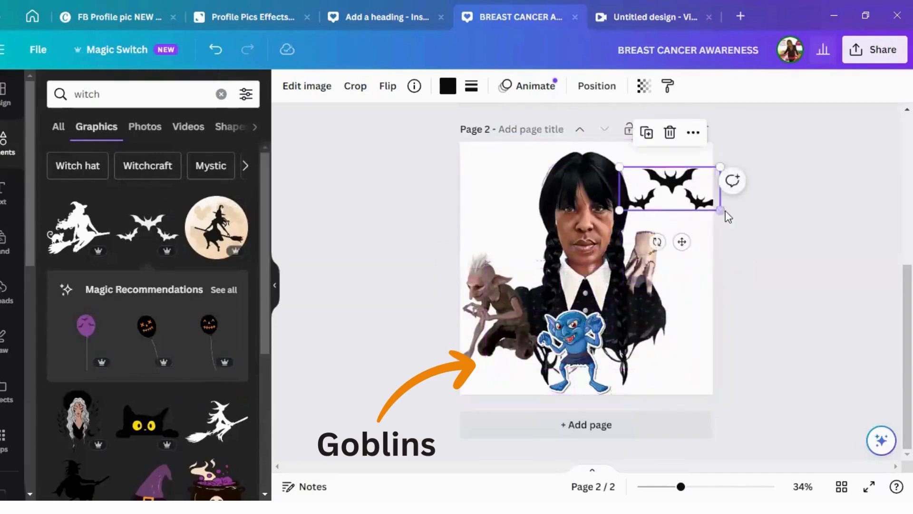
{"action": "left_click_drag", "start_coordinate": [657, 241], "coordinate": [639, 233]}
{"action": "left_click_drag", "start_coordinate": [751, 205], "coordinate": [751, 196]}
{"action": "left_click_drag", "start_coordinate": [666, 186], "coordinate": [677, 196]}
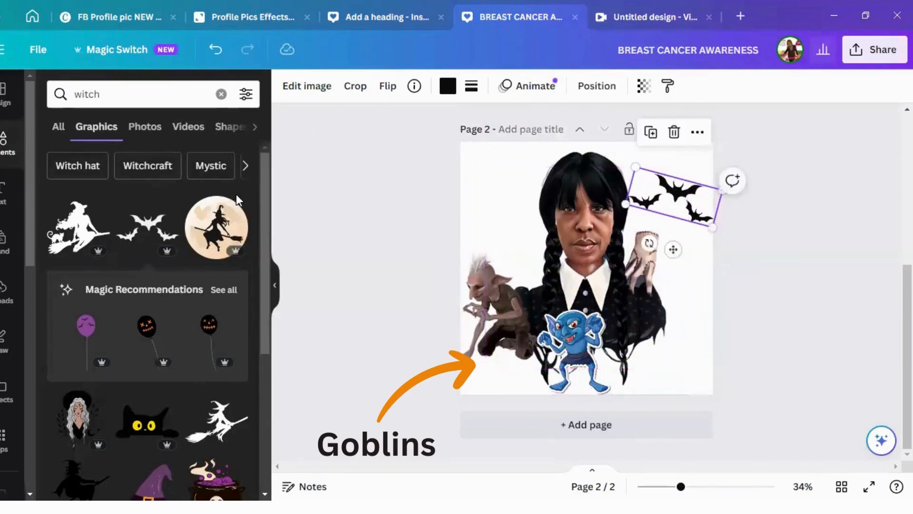
- Add the black broom-riding witch silhouette, shrink it and place it above the crouching goblin, beside the portrait's hair
{"action": "scroll", "coordinate": [205, 217], "scroll_direction": "down", "scroll_amount": 3}
{"action": "scroll", "coordinate": [106, 309], "scroll_direction": "up", "scroll_amount": 3}
{"action": "scroll", "coordinate": [102, 301], "scroll_direction": "down", "scroll_amount": 1}
{"action": "left_click", "coordinate": [78, 421]}
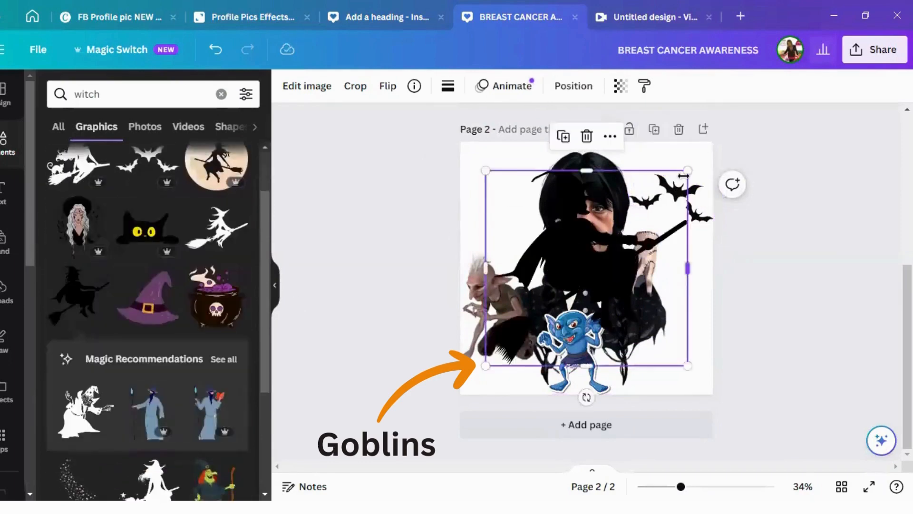
{"action": "left_click_drag", "start_coordinate": [687, 172], "coordinate": [585, 269]}
{"action": "left_click_drag", "start_coordinate": [529, 326], "coordinate": [503, 199]}
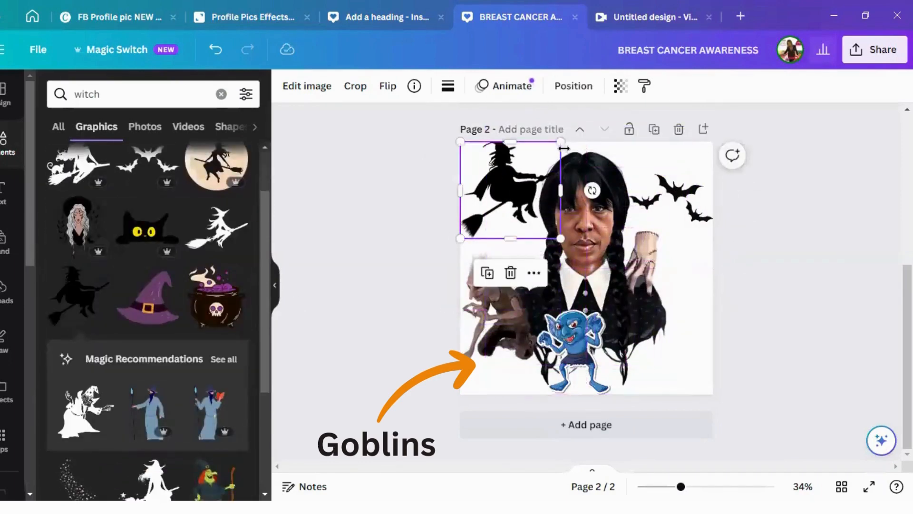
{"action": "left_click_drag", "start_coordinate": [561, 142], "coordinate": [526, 169]}
{"action": "left_click_drag", "start_coordinate": [497, 199], "coordinate": [509, 189]}
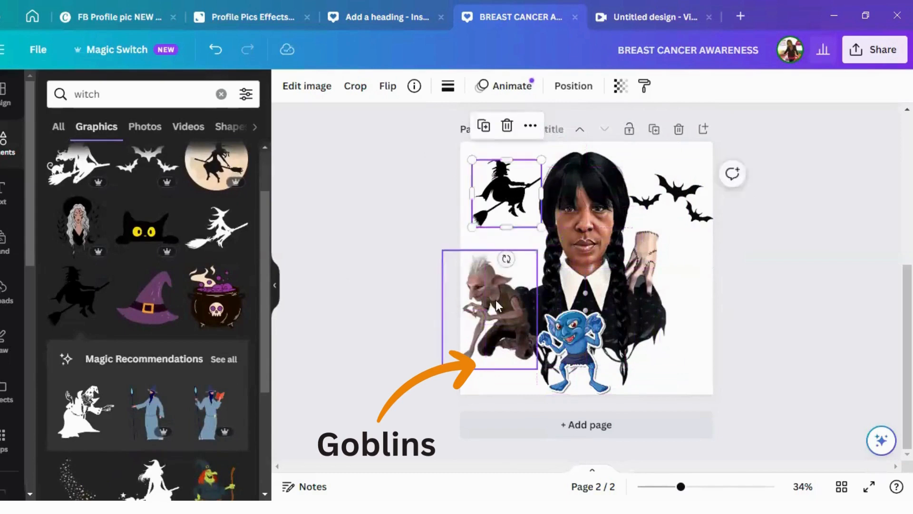
- Search the elements for witch, show all the graphics results, and add the trio of flying bats to page 2
{"action": "left_click_drag", "start_coordinate": [497, 299], "coordinate": [502, 299]}
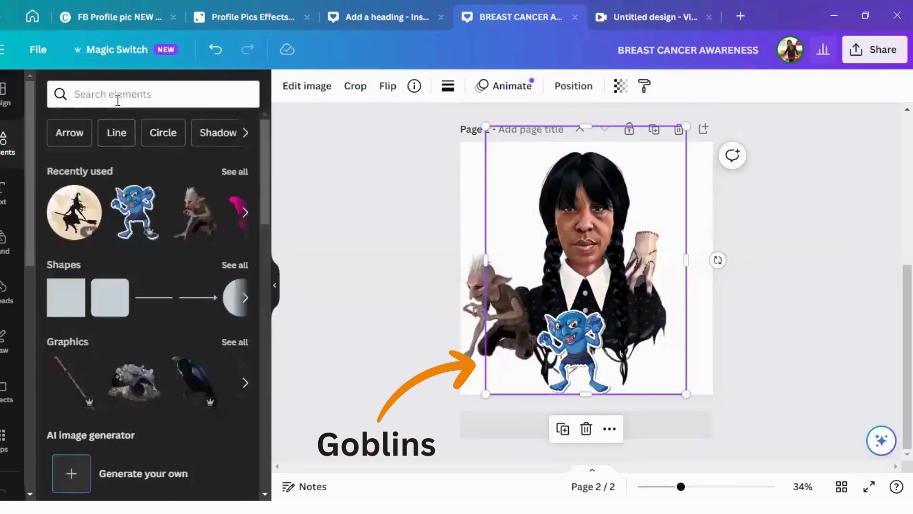
{"action": "left_click", "coordinate": [118, 99]}
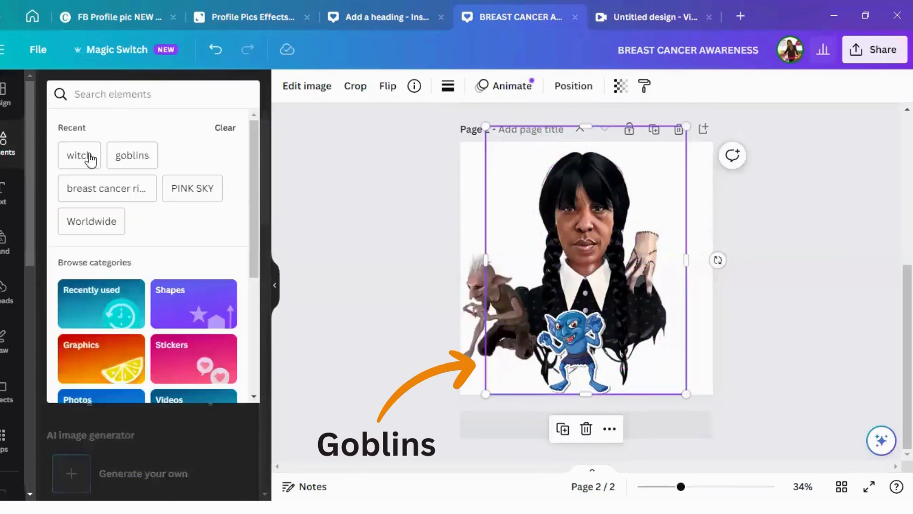
{"action": "left_click", "coordinate": [90, 157]}
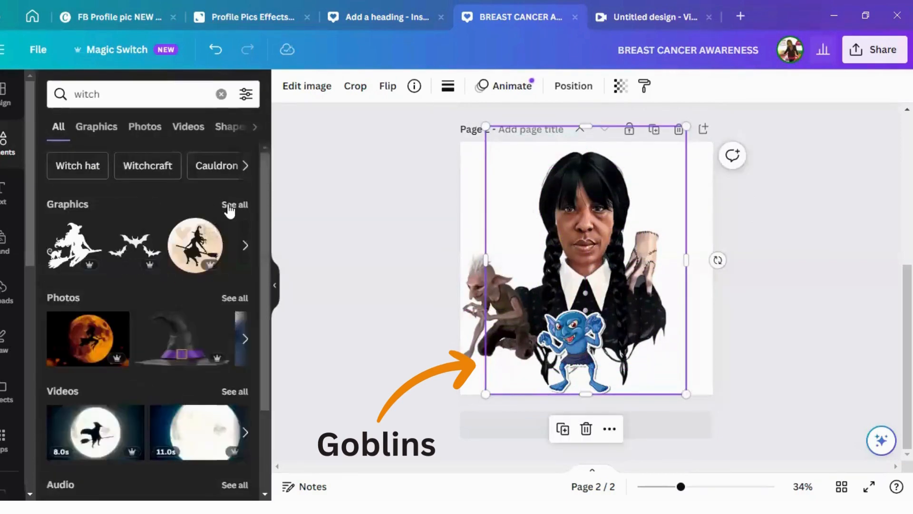
{"action": "left_click", "coordinate": [230, 206]}
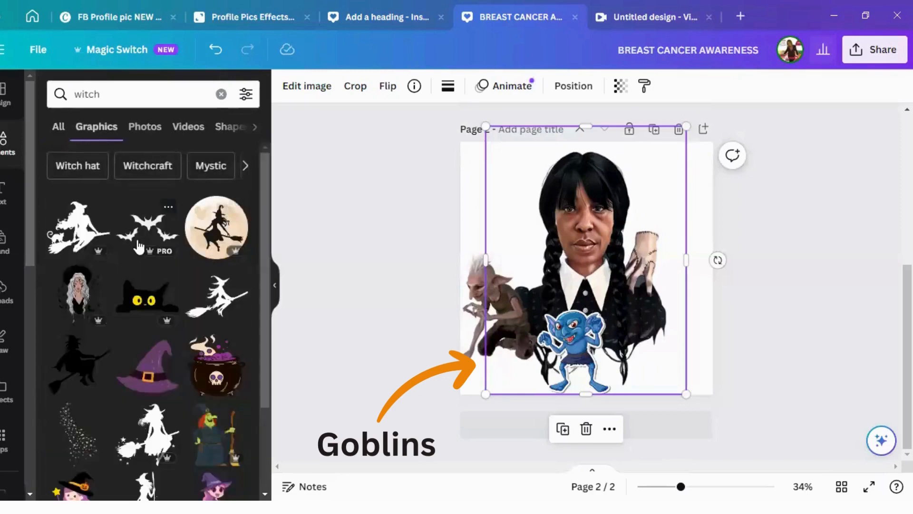
{"action": "left_click", "coordinate": [150, 231]}
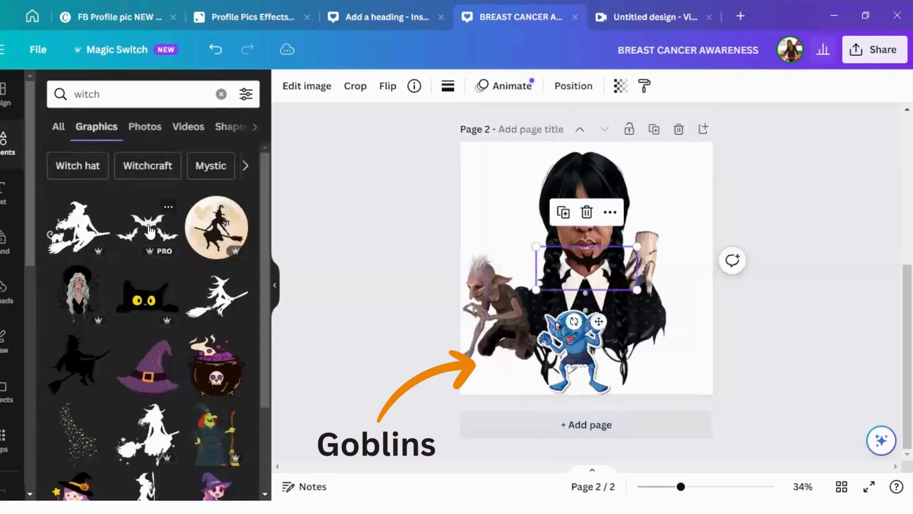
- Move the bats to the page's upper right corner beside the portrait's head and tilt them slightly clockwise
{"action": "left_click_drag", "start_coordinate": [586, 267], "coordinate": [664, 173]}
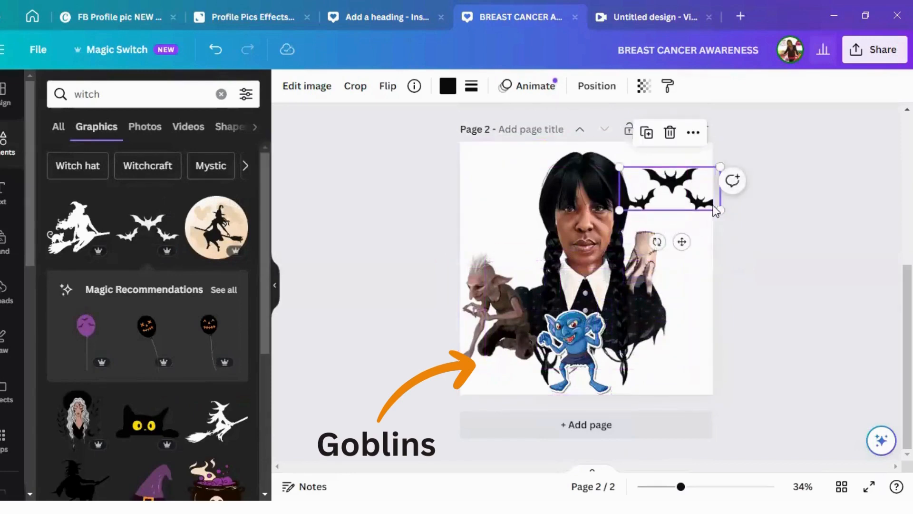
{"action": "left_click_drag", "start_coordinate": [657, 241], "coordinate": [639, 237]}
{"action": "left_click_drag", "start_coordinate": [757, 211], "coordinate": [753, 195]}
{"action": "left_click_drag", "start_coordinate": [712, 219], "coordinate": [703, 214]}
{"action": "left_click_drag", "start_coordinate": [667, 182], "coordinate": [673, 194]}
- Add the black broom-riding witch silhouette, shrink it, and place it in the page's upper left area beside the portrait's hair
{"action": "scroll", "coordinate": [204, 210], "scroll_direction": "down", "scroll_amount": 3}
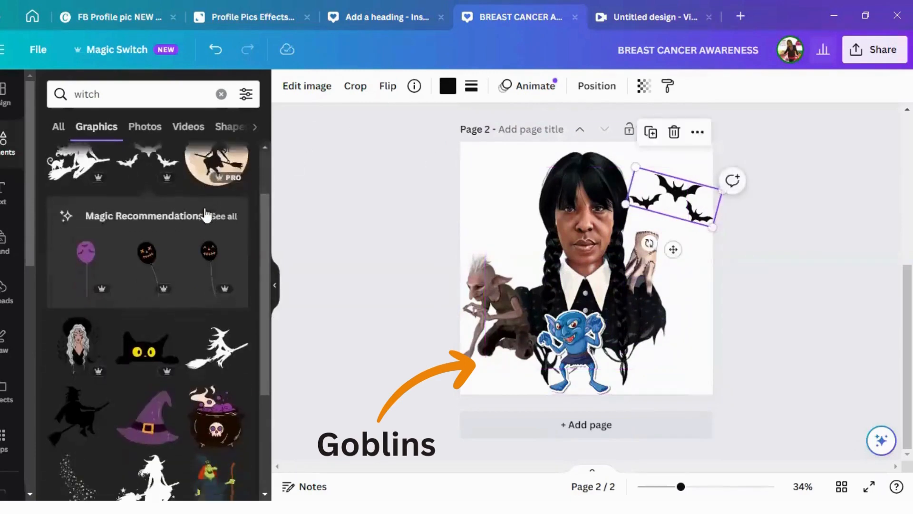
{"action": "scroll", "coordinate": [105, 307], "scroll_direction": "up", "scroll_amount": 3}
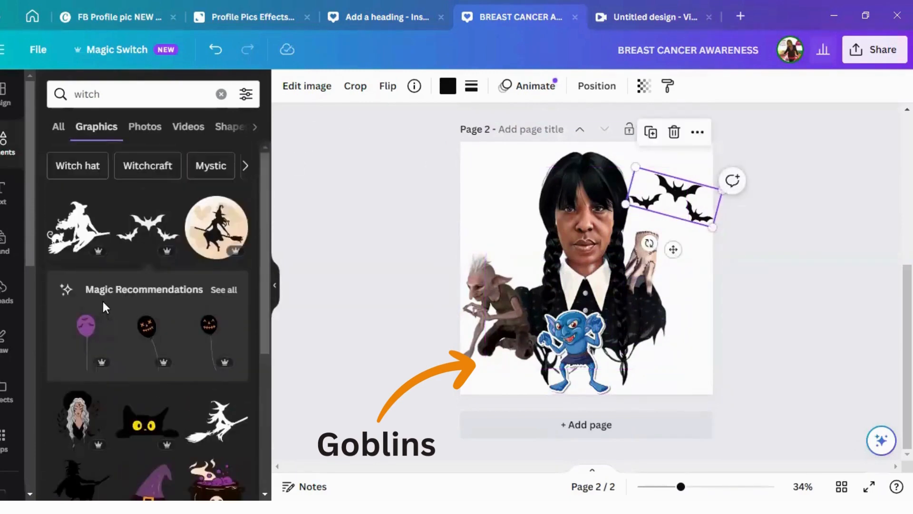
{"action": "scroll", "coordinate": [103, 307], "scroll_direction": "down", "scroll_amount": 2}
{"action": "left_click", "coordinate": [80, 421]}
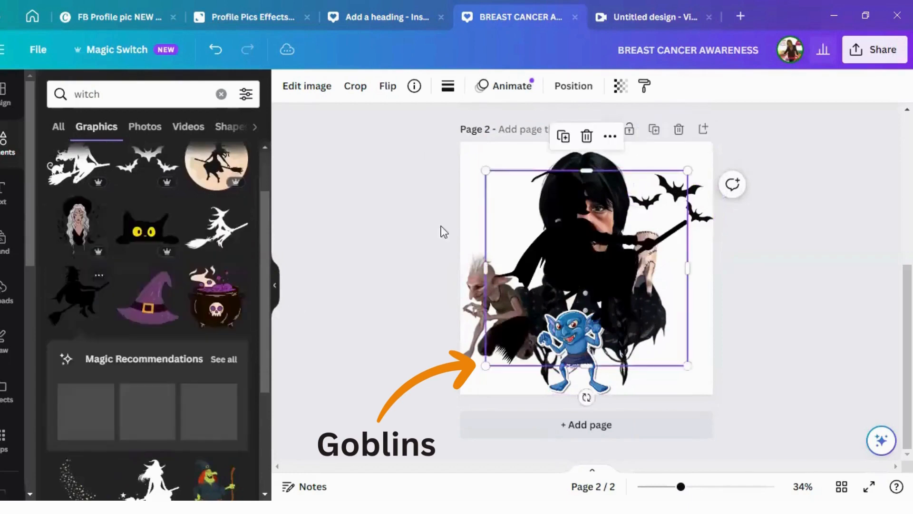
{"action": "left_click_drag", "start_coordinate": [683, 175], "coordinate": [586, 271]}
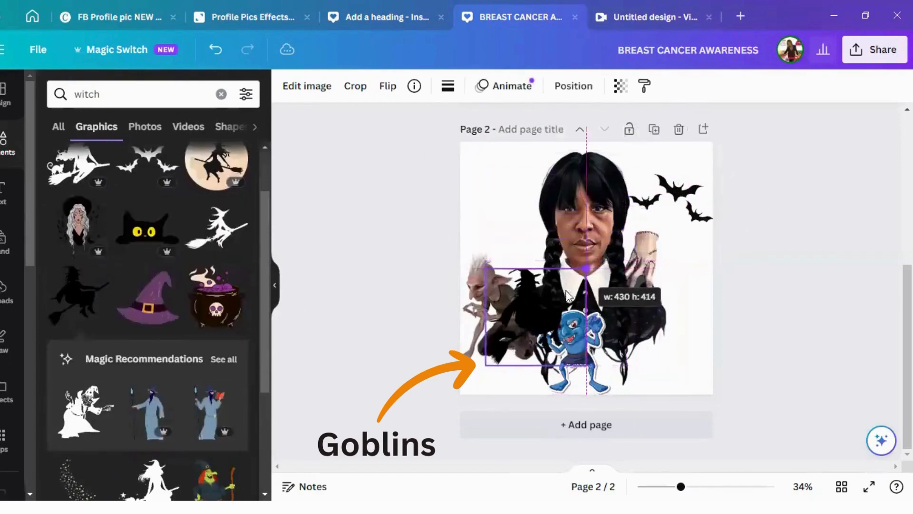
{"action": "left_click_drag", "start_coordinate": [543, 317], "coordinate": [517, 191]}
{"action": "left_click_drag", "start_coordinate": [561, 142], "coordinate": [531, 167]}
{"action": "left_click_drag", "start_coordinate": [505, 199], "coordinate": [518, 190]}
- Delete the crouching goblin and the blue goblin from page 2
{"action": "left_click", "coordinate": [505, 271]}
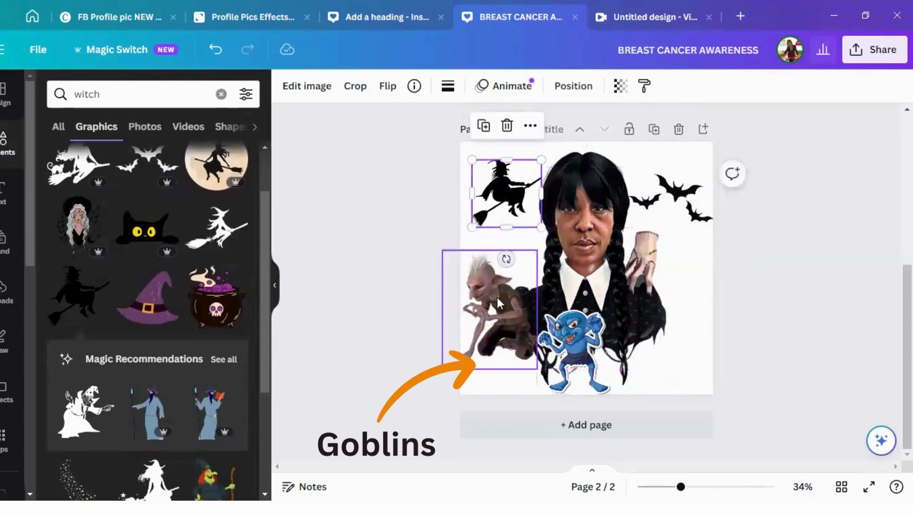
{"action": "left_click", "coordinate": [495, 216]}
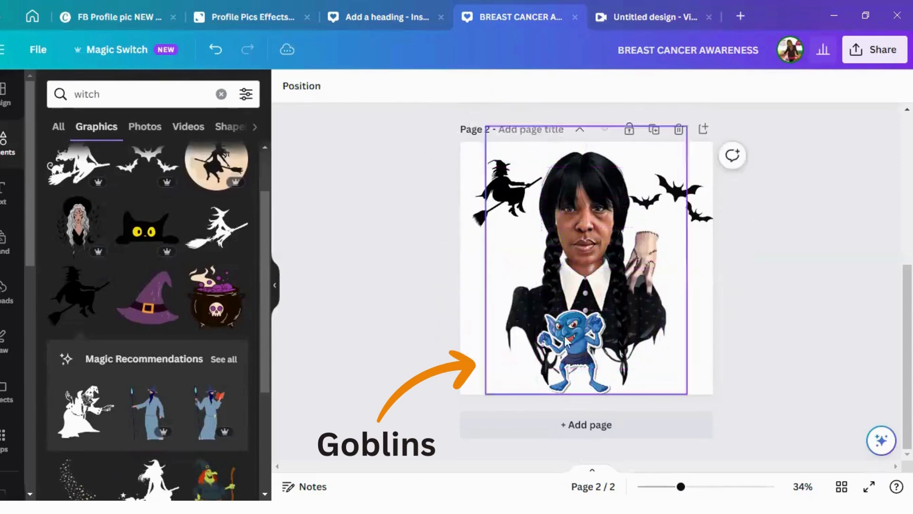
{"action": "left_click", "coordinate": [580, 319]}
{"action": "left_click", "coordinate": [574, 277]}
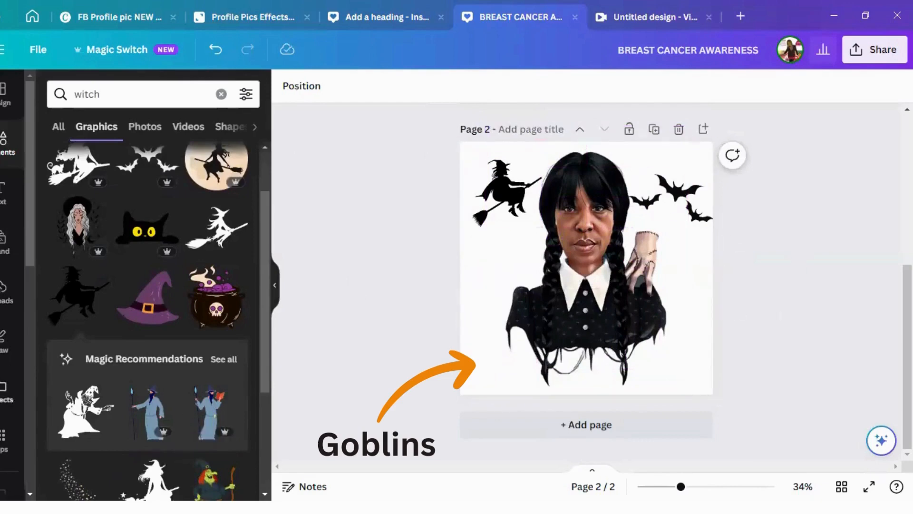
- Open the Starred folder in the projects, check the names of the radial gradients, and add the Blue and Orange Radial Gradient Illustration
{"action": "left_click", "coordinate": [4, 393]}
{"action": "scroll", "coordinate": [107, 374], "scroll_direction": "down", "scroll_amount": 7}
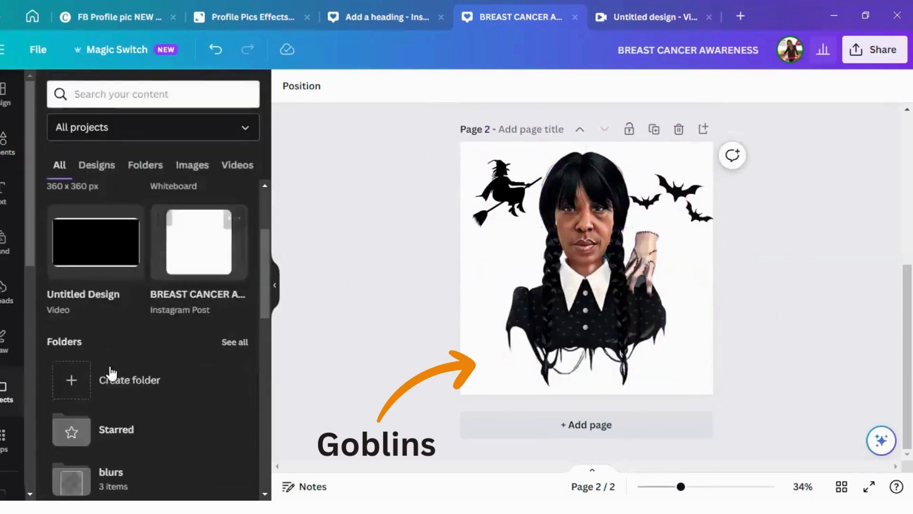
{"action": "left_click", "coordinate": [106, 435]}
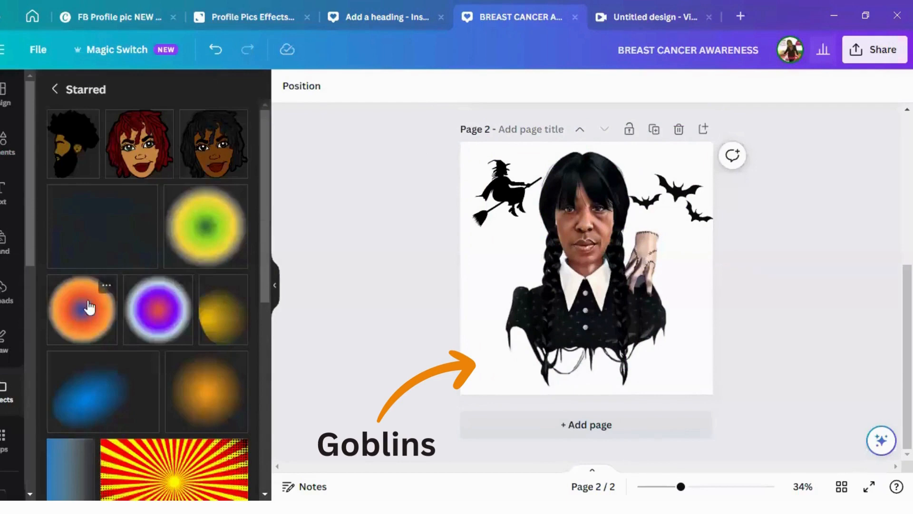
{"action": "left_click", "coordinate": [105, 286]}
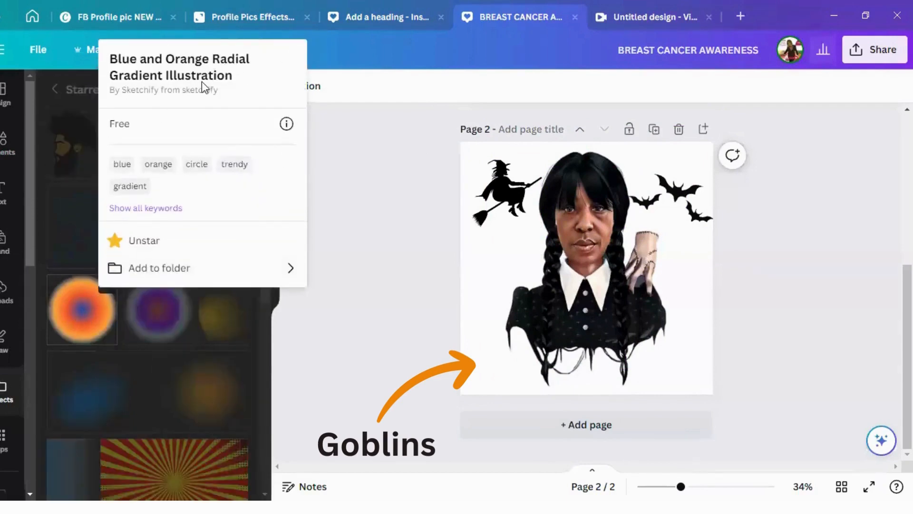
{"action": "left_click", "coordinate": [70, 321]}
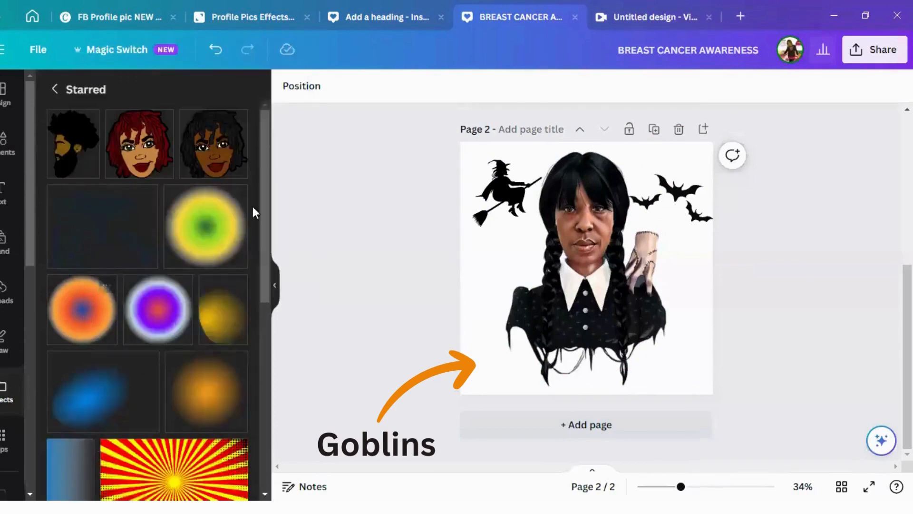
{"action": "left_click", "coordinate": [237, 197]}
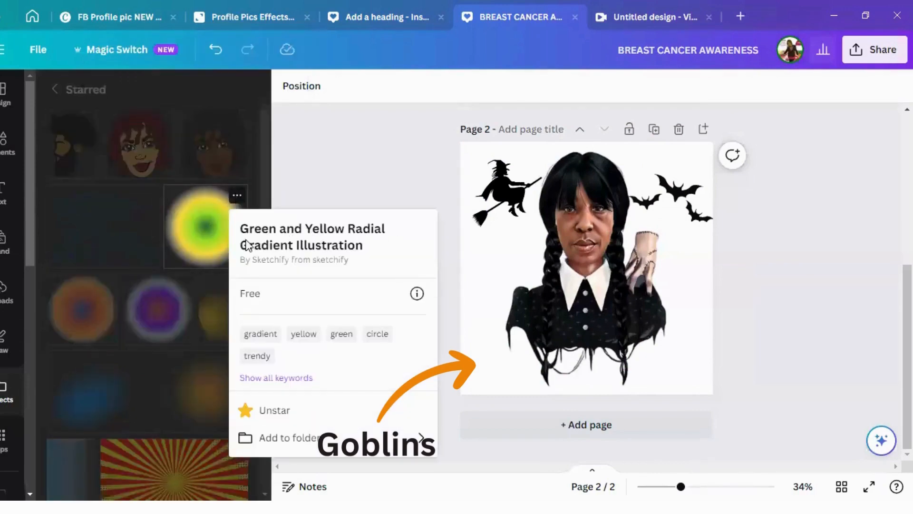
{"action": "left_click", "coordinate": [87, 318]}
{"action": "left_click", "coordinate": [86, 317]}
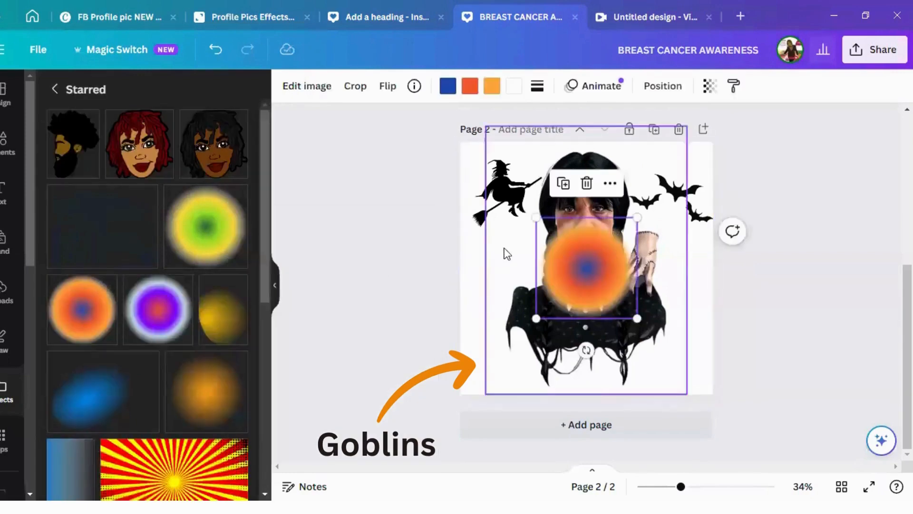
- Enlarge the radial gradient until it extends past the page edges and centre it on the page
{"action": "left_click_drag", "start_coordinate": [537, 218], "coordinate": [430, 172]}
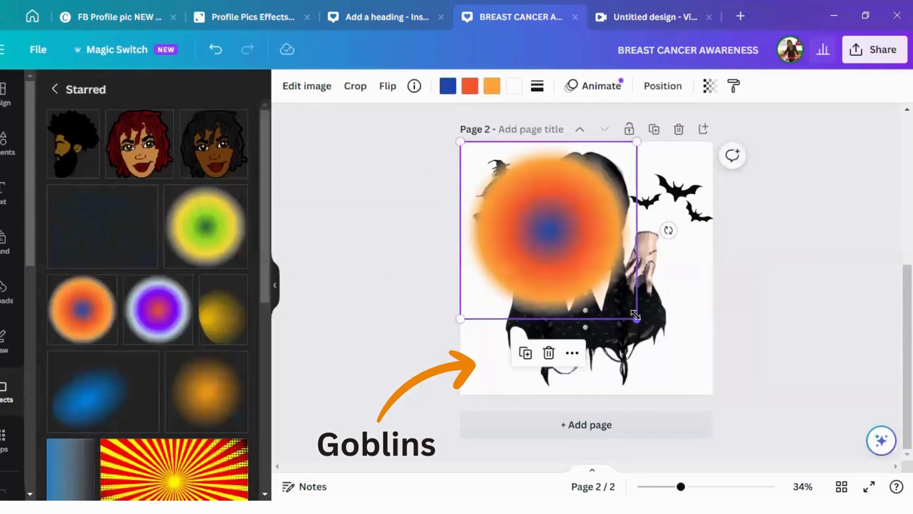
{"action": "left_click_drag", "start_coordinate": [637, 319], "coordinate": [754, 432]}
{"action": "left_click_drag", "start_coordinate": [639, 277], "coordinate": [640, 241]}
{"action": "left_click_drag", "start_coordinate": [659, 208], "coordinate": [619, 197]}
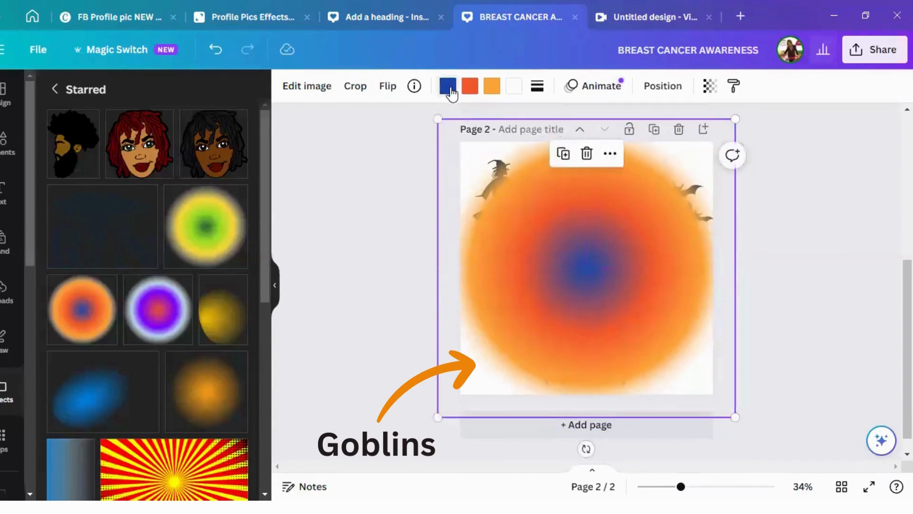
- Recolour the gradient's blue centre and white outer edge to near-black #0c0c0c
{"action": "left_click", "coordinate": [448, 86]}
{"action": "left_click", "coordinate": [89, 137]}
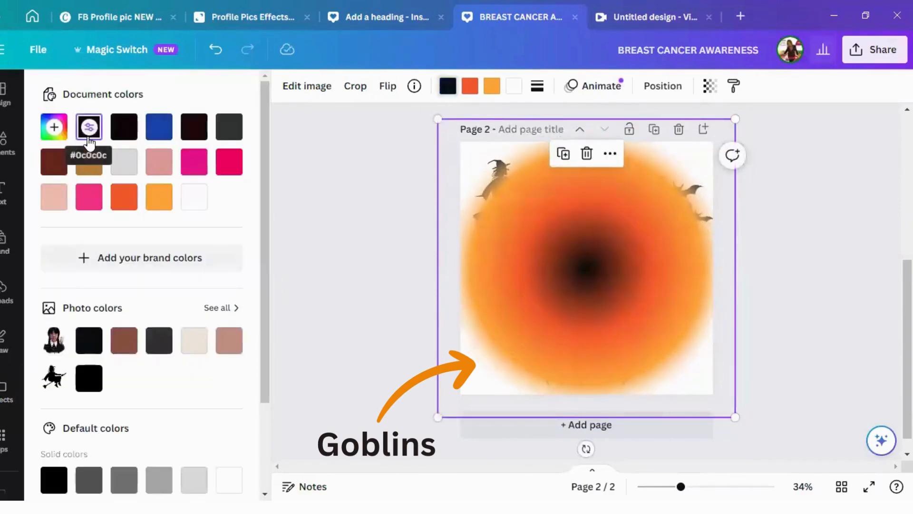
{"action": "left_click", "coordinate": [513, 95]}
{"action": "left_click", "coordinate": [89, 127]}
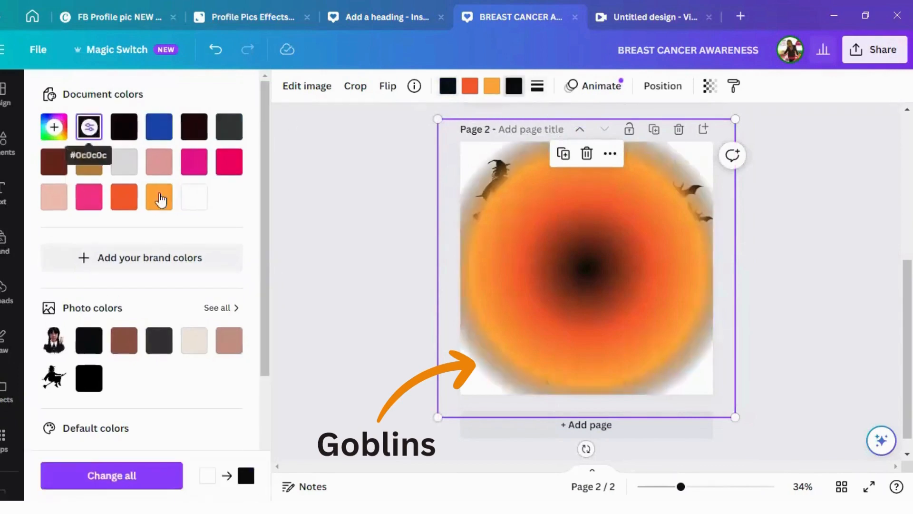
- Shrink the gradient slightly and move its layer behind the portrait, bats and witch
{"action": "left_click_drag", "start_coordinate": [589, 338], "coordinate": [591, 331]}
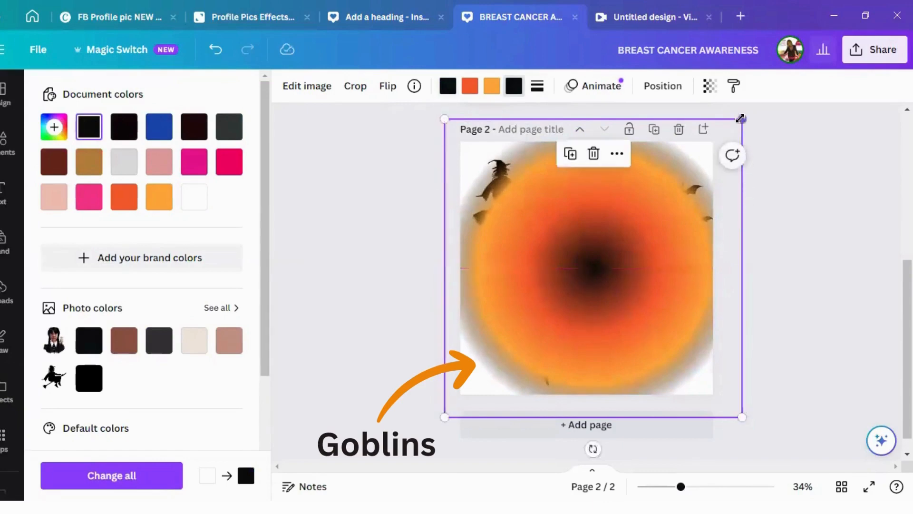
{"action": "mouse_move", "coordinate": [740, 118]}
{"action": "left_mouse_down"}
{"action": "mouse_move", "coordinate": [723, 138]}
{"action": "mouse_move", "coordinate": [729, 131]}
{"action": "left_mouse_up"}
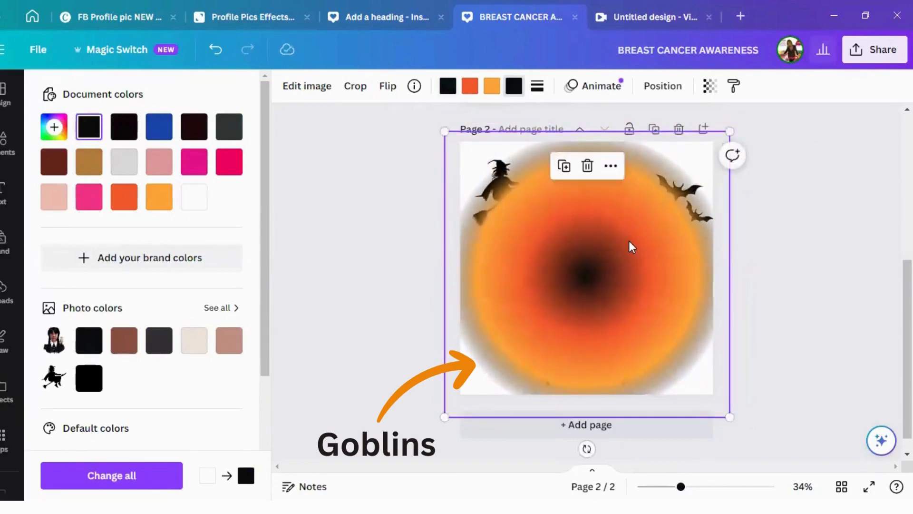
{"action": "left_click", "coordinate": [663, 86]}
{"action": "left_click_drag", "start_coordinate": [179, 171], "coordinate": [177, 328]}
{"action": "left_click", "coordinate": [492, 284]}
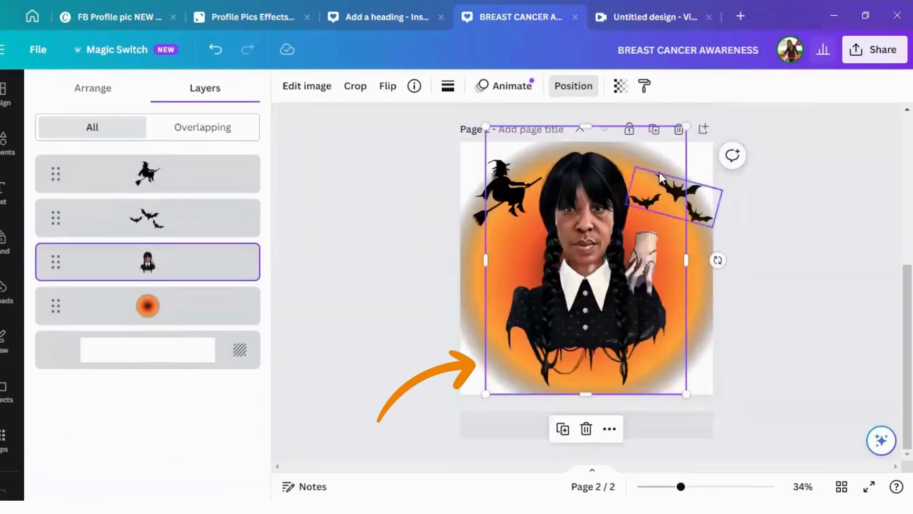
- Shrink the gradient further so the whole circle fits within the page, and settle it low behind the portrait
{"action": "left_click", "coordinate": [702, 163]}
{"action": "left_click_drag", "start_coordinate": [728, 134], "coordinate": [712, 149]}
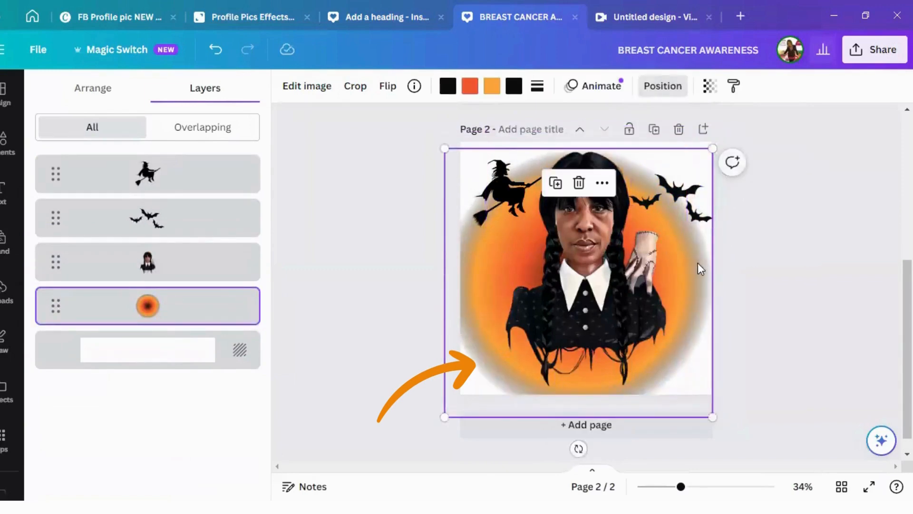
{"action": "left_click_drag", "start_coordinate": [697, 265], "coordinate": [704, 250]}
{"action": "left_click_drag", "start_coordinate": [721, 134], "coordinate": [712, 142]}
{"action": "left_click_drag", "start_coordinate": [673, 252], "coordinate": [674, 244]}
{"action": "left_click_drag", "start_coordinate": [716, 139], "coordinate": [712, 143]}
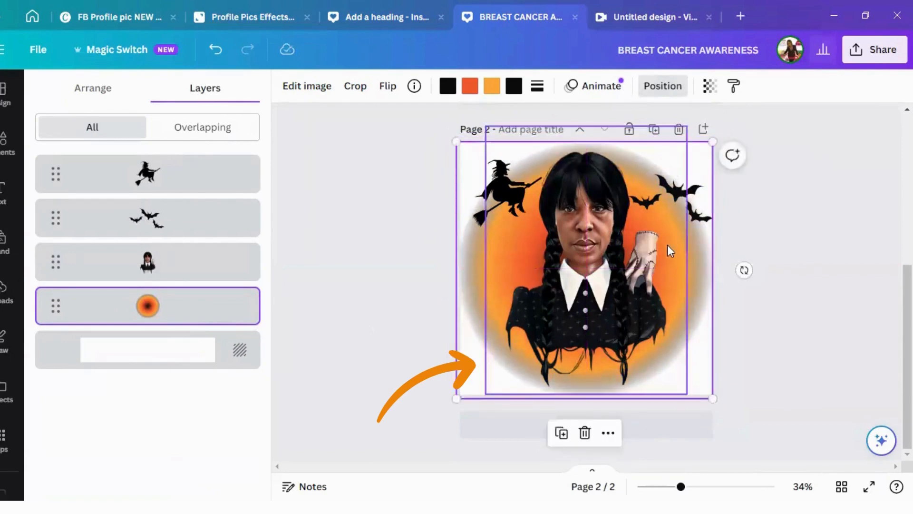
{"action": "left_click_drag", "start_coordinate": [669, 249], "coordinate": [667, 255]}
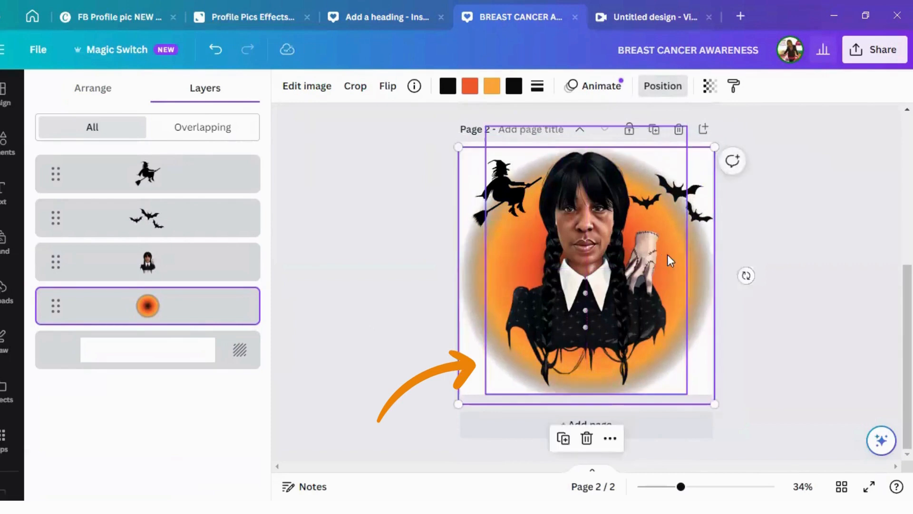
{"action": "left_click_drag", "start_coordinate": [600, 241], "coordinate": [600, 243]}
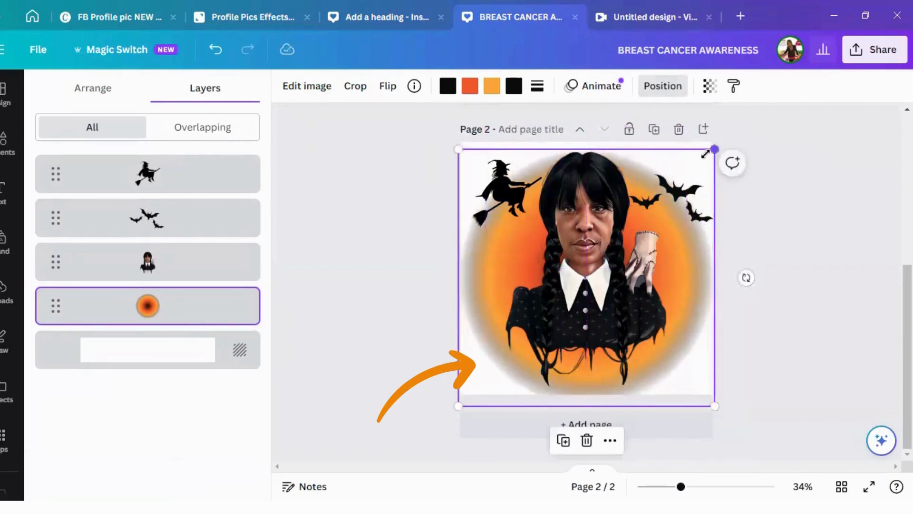
{"action": "left_click_drag", "start_coordinate": [712, 151], "coordinate": [695, 167]}
{"action": "left_click_drag", "start_coordinate": [655, 232], "coordinate": [659, 236]}
- Enlarge the braided portrait slightly and recentre it horizontally over the orange circle
{"action": "left_click", "coordinate": [552, 167]}
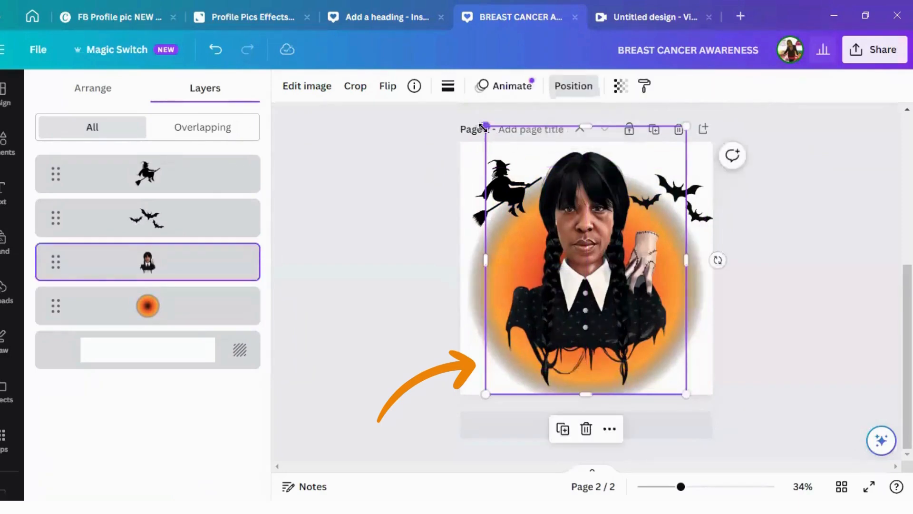
{"action": "left_click_drag", "start_coordinate": [485, 125], "coordinate": [480, 118]}
{"action": "left_click_drag", "start_coordinate": [594, 243], "coordinate": [600, 255]}
{"action": "left_click_drag", "start_coordinate": [484, 129], "coordinate": [475, 118]}
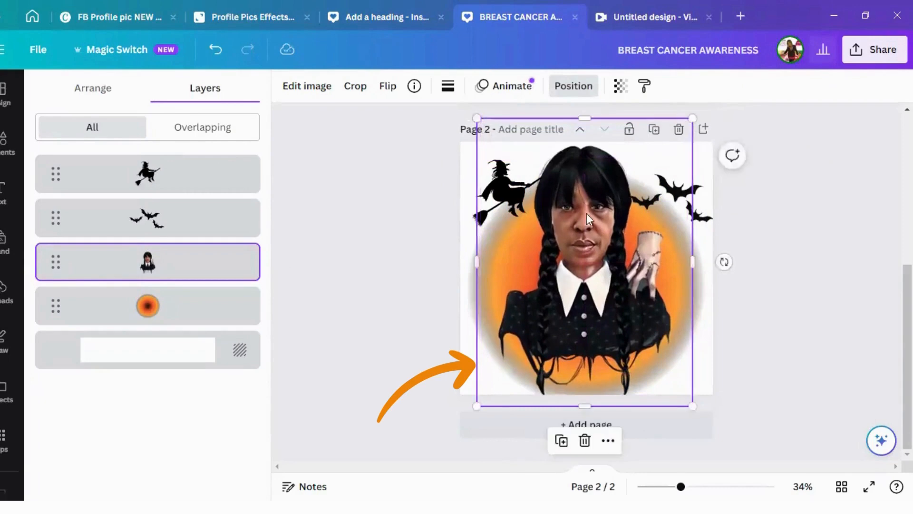
{"action": "left_click_drag", "start_coordinate": [584, 210], "coordinate": [586, 210]}
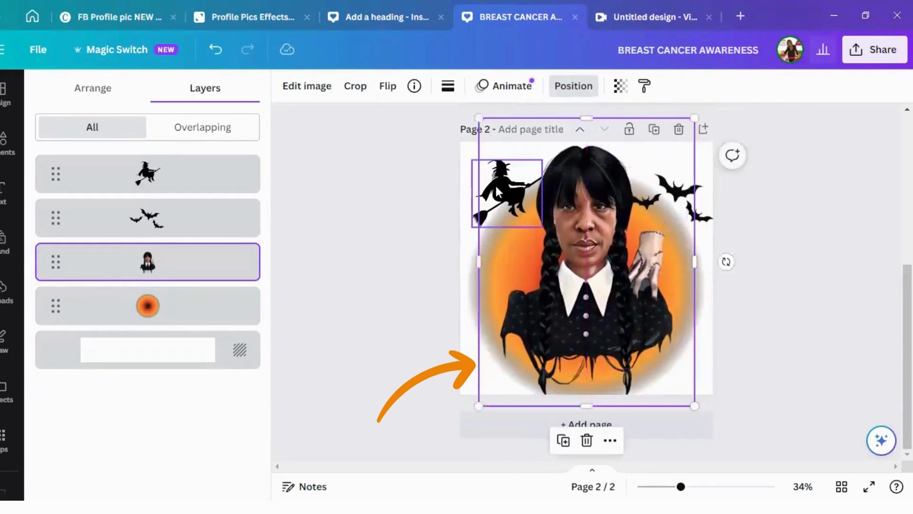
- Move the witch down beside the portrait's shoulder and shift the bats slightly down and to the right
{"action": "left_click_drag", "start_coordinate": [493, 184], "coordinate": [495, 255]}
{"action": "left_click", "coordinate": [509, 191]}
{"action": "left_click_drag", "start_coordinate": [677, 199], "coordinate": [681, 200]}
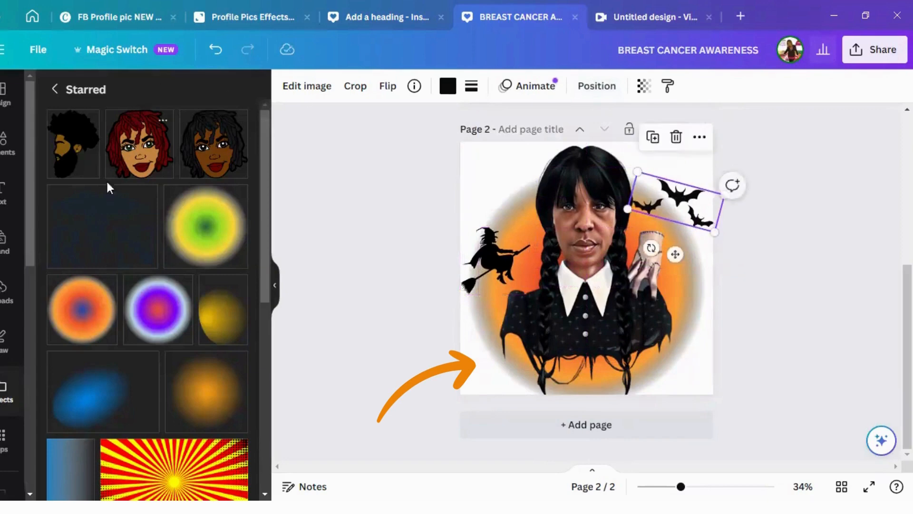
- Search the element graphics for "ghost" and place a small white ghost with raised arms on page 2, below the witch
{"action": "left_click", "coordinate": [5, 155]}
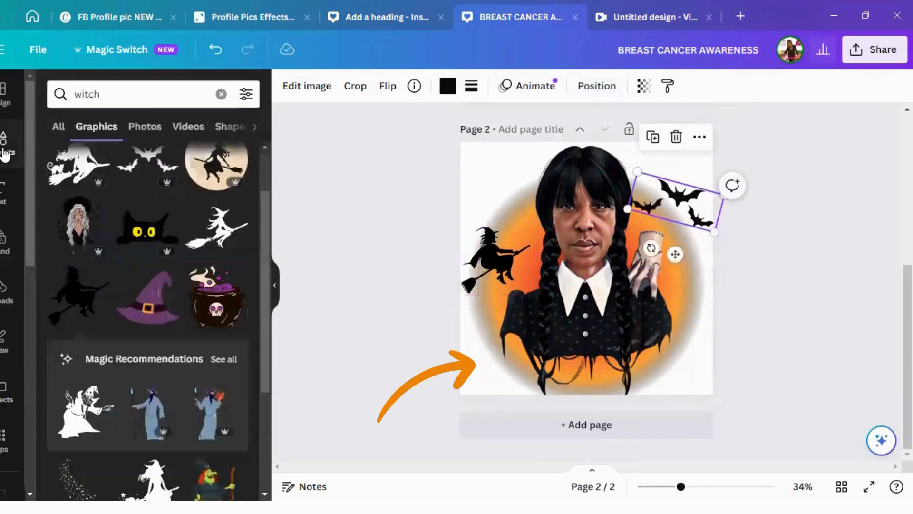
{"action": "scroll", "coordinate": [133, 234], "scroll_direction": "up", "scroll_amount": 2}
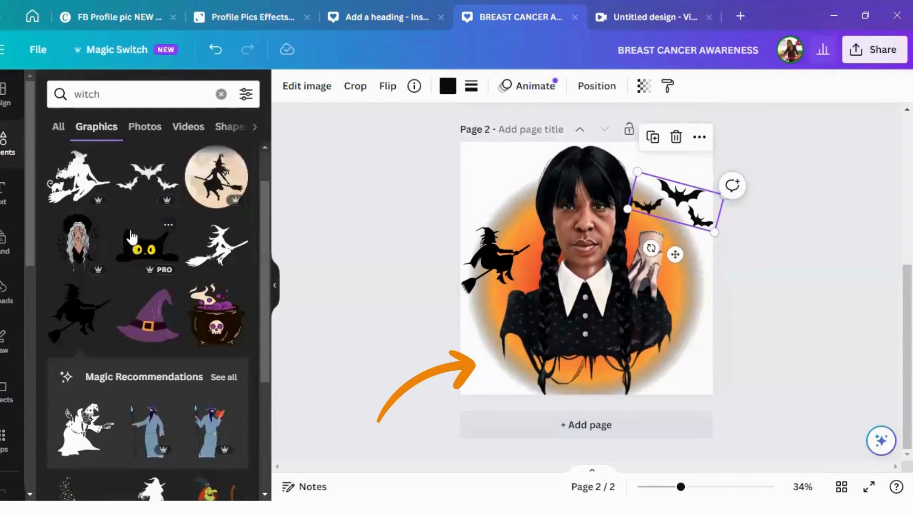
{"action": "left_click", "coordinate": [98, 93]}
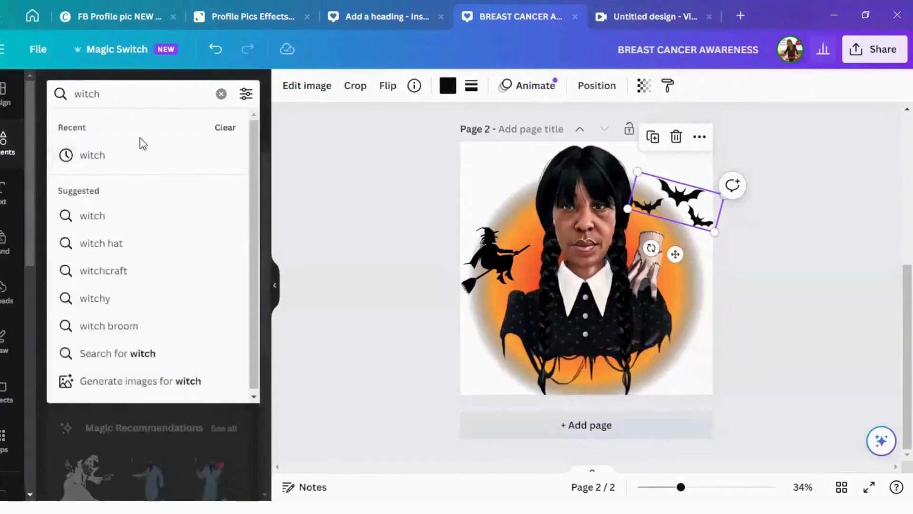
{"action": "left_click", "coordinate": [222, 101]}
{"action": "type", "text": "ghost"}
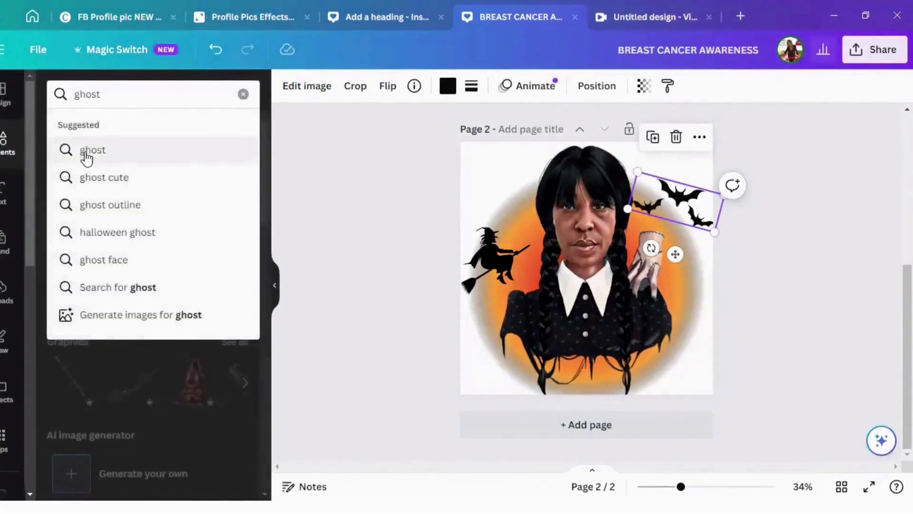
{"action": "left_click", "coordinate": [85, 149]}
{"action": "scroll", "coordinate": [109, 253], "scroll_direction": "down", "scroll_amount": 10}
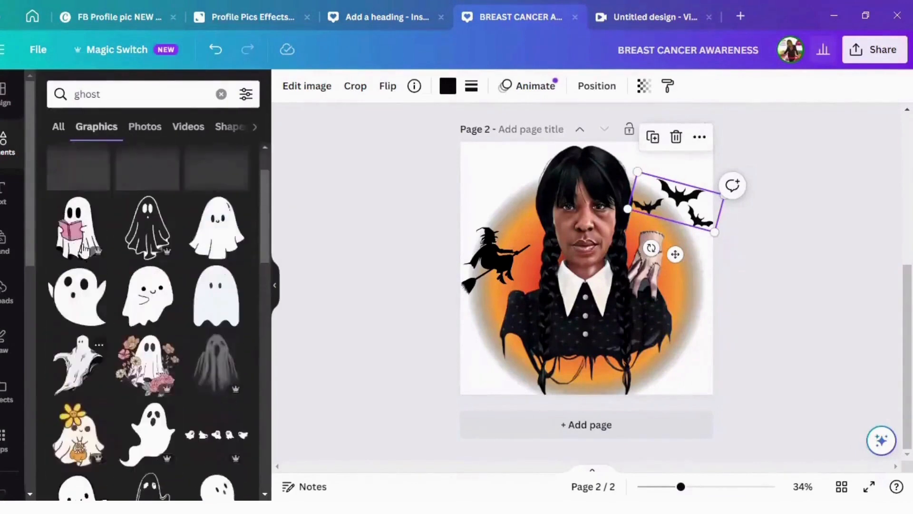
{"action": "left_click", "coordinate": [138, 233]}
{"action": "left_click_drag", "start_coordinate": [687, 183], "coordinate": [549, 299]}
{"action": "mouse_move", "coordinate": [527, 317]}
{"action": "left_mouse_down"}
{"action": "mouse_move", "coordinate": [507, 332]}
{"action": "mouse_move", "coordinate": [533, 306]}
{"action": "mouse_move", "coordinate": [516, 313]}
{"action": "left_mouse_up"}
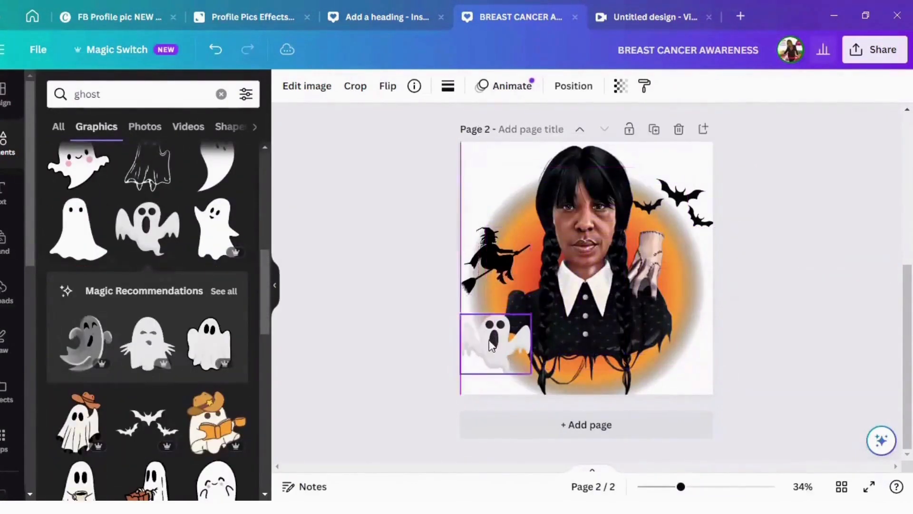
- Look through the recommended graphics related to the white ghost
{"action": "scroll", "coordinate": [191, 248], "scroll_direction": "down", "scroll_amount": 2}
{"action": "left_click", "coordinate": [224, 222]}
{"action": "scroll", "coordinate": [116, 261], "scroll_direction": "up", "scroll_amount": 1}
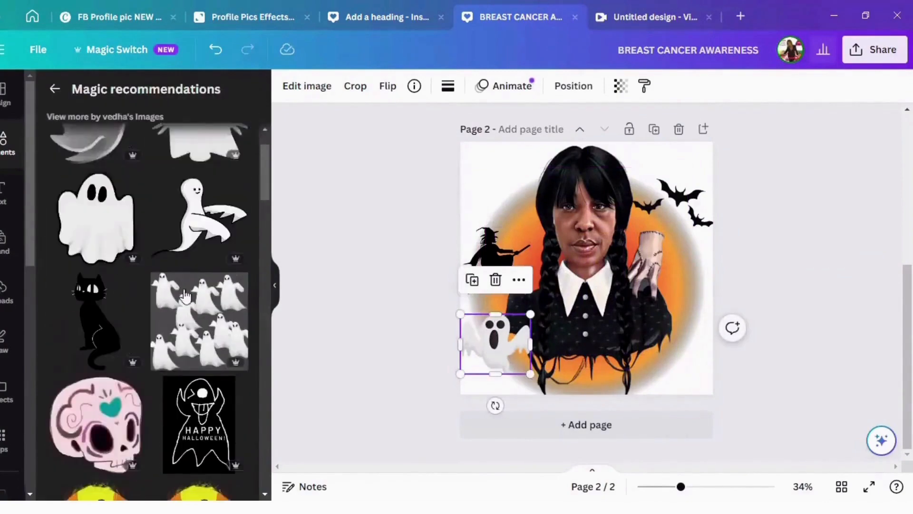
{"action": "left_click", "coordinate": [55, 88]}
{"action": "scroll", "coordinate": [123, 212], "scroll_direction": "down", "scroll_amount": 5}
- Refine the graphics search to "halloween ghost"
{"action": "left_click", "coordinate": [142, 94]}
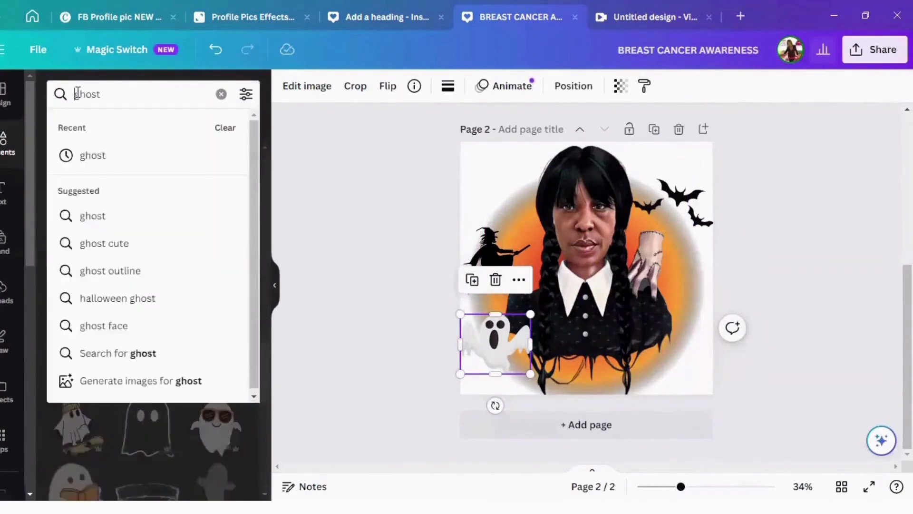
{"action": "left_click", "coordinate": [139, 297]}
{"action": "scroll", "coordinate": [217, 333], "scroll_direction": "down", "scroll_amount": 2}
- Try the haunted house with the orange moon and another Halloween graphic on page 2, removing each one
{"action": "left_click", "coordinate": [216, 295]}
{"action": "left_click", "coordinate": [586, 132]}
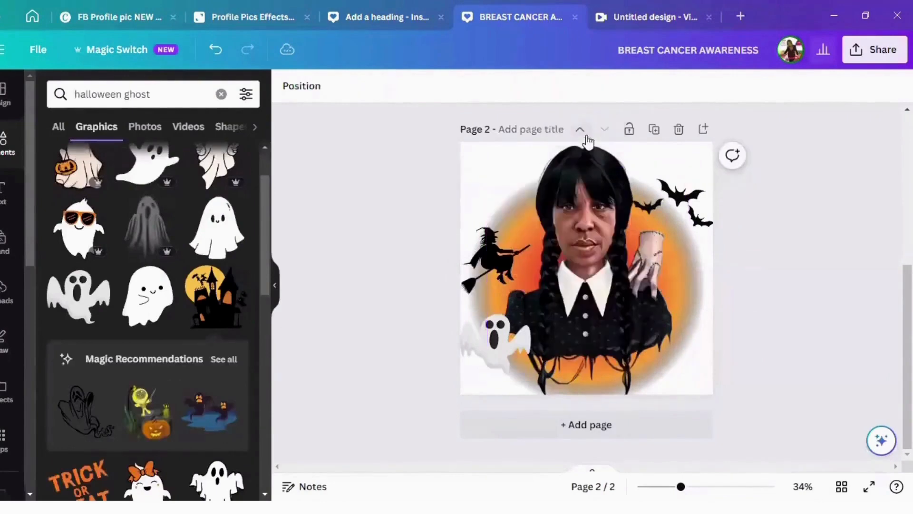
{"action": "scroll", "coordinate": [170, 310], "scroll_direction": "down", "scroll_amount": 3}
{"action": "left_click", "coordinate": [685, 177]}
{"action": "left_click_drag", "start_coordinate": [686, 175], "coordinate": [574, 281]}
{"action": "left_click_drag", "start_coordinate": [529, 321], "coordinate": [695, 285]}
{"action": "left_click", "coordinate": [694, 217]}
- Replace the white ghost with the black silhouette ghost, shrunk and placed in the page's lower-left corner
{"action": "left_click", "coordinate": [497, 338]}
{"action": "left_click", "coordinate": [496, 282]}
{"action": "scroll", "coordinate": [143, 240], "scroll_direction": "up", "scroll_amount": 4}
{"action": "left_click", "coordinate": [139, 241]}
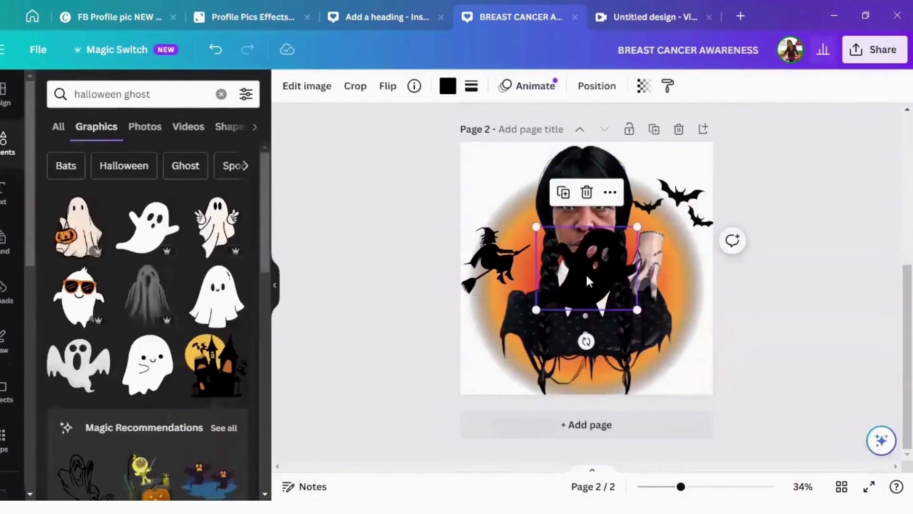
{"action": "left_click_drag", "start_coordinate": [587, 269], "coordinate": [529, 330]}
{"action": "left_click_drag", "start_coordinate": [579, 290], "coordinate": [538, 320]}
{"action": "left_click_drag", "start_coordinate": [509, 345], "coordinate": [497, 381]}
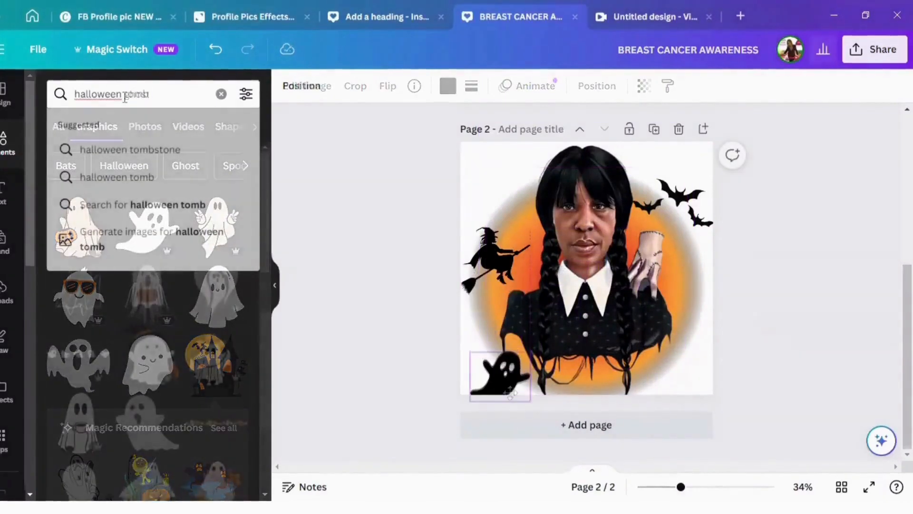
- Search the graphics for "halloween tombstone" and add the graveyard scene with bare trees to page 2
{"action": "left_click", "coordinate": [95, 151]}
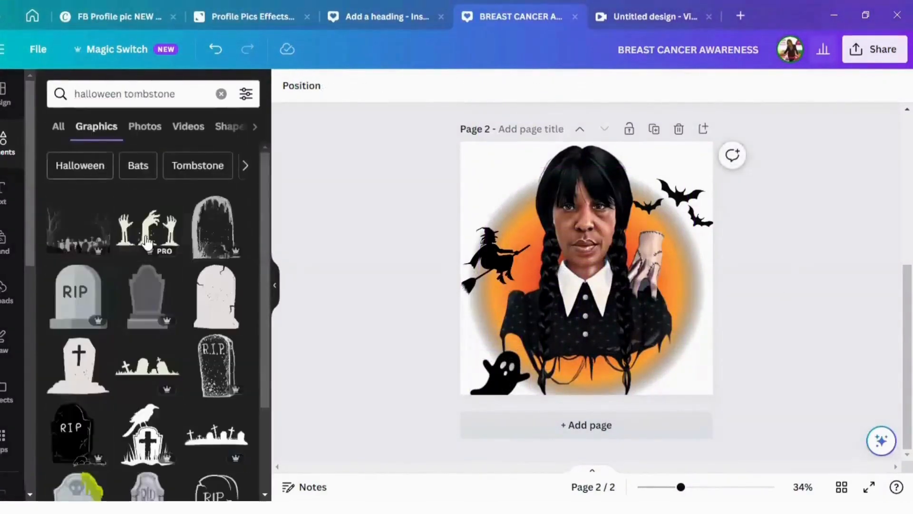
{"action": "scroll", "coordinate": [95, 180], "scroll_direction": "down", "scroll_amount": 2}
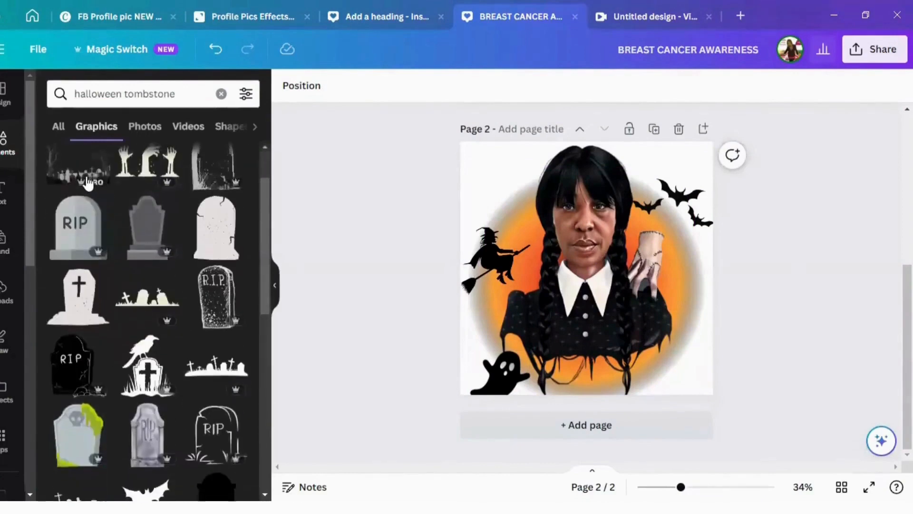
{"action": "left_click", "coordinate": [88, 183]}
{"action": "left_click_drag", "start_coordinate": [679, 336], "coordinate": [701, 348]}
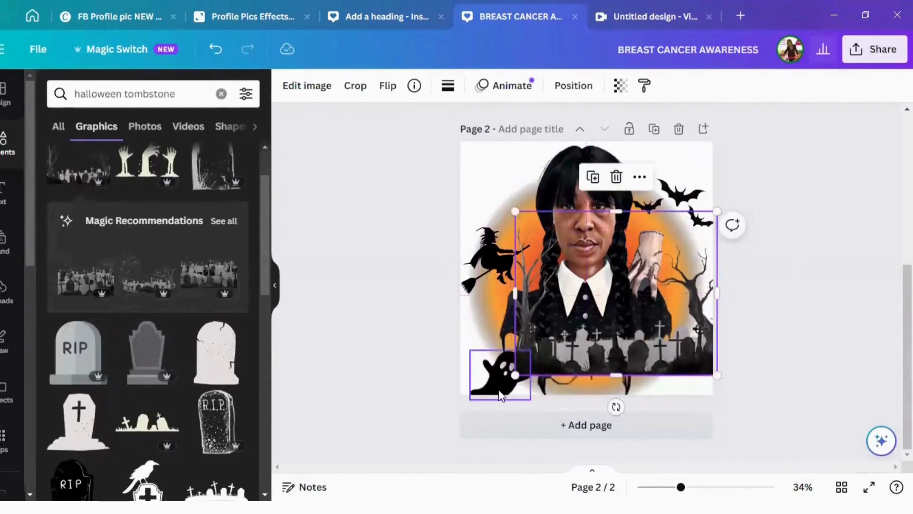
- Move the black ghost above the witch and fit the graveyard across the full page width along the lower edge
{"action": "left_click_drag", "start_coordinate": [500, 395], "coordinate": [492, 216]}
{"action": "left_click_drag", "start_coordinate": [714, 370], "coordinate": [705, 429]}
{"action": "mouse_move", "coordinate": [682, 372]}
{"action": "left_mouse_down"}
{"action": "mouse_move", "coordinate": [688, 358]}
{"action": "mouse_move", "coordinate": [680, 355]}
{"action": "left_mouse_up"}
{"action": "left_click_drag", "start_coordinate": [697, 413], "coordinate": [736, 441]}
{"action": "left_click_drag", "start_coordinate": [705, 366], "coordinate": [689, 360]}
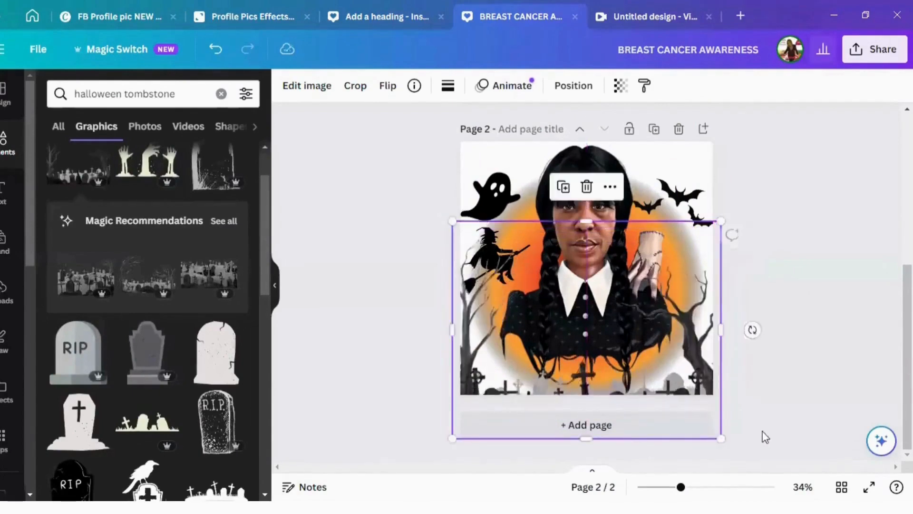
{"action": "left_click_drag", "start_coordinate": [711, 428], "coordinate": [705, 424]}
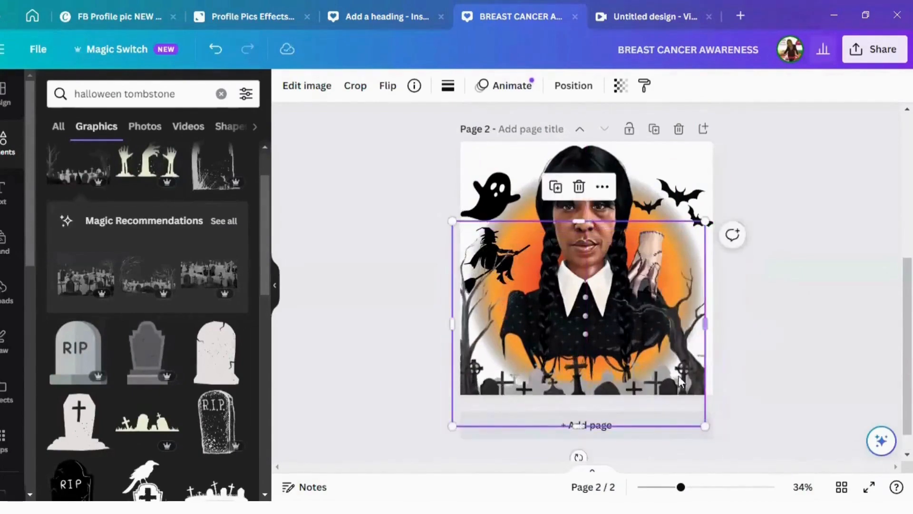
{"action": "left_click_drag", "start_coordinate": [695, 381], "coordinate": [701, 375]}
{"action": "left_click", "coordinate": [811, 313]}
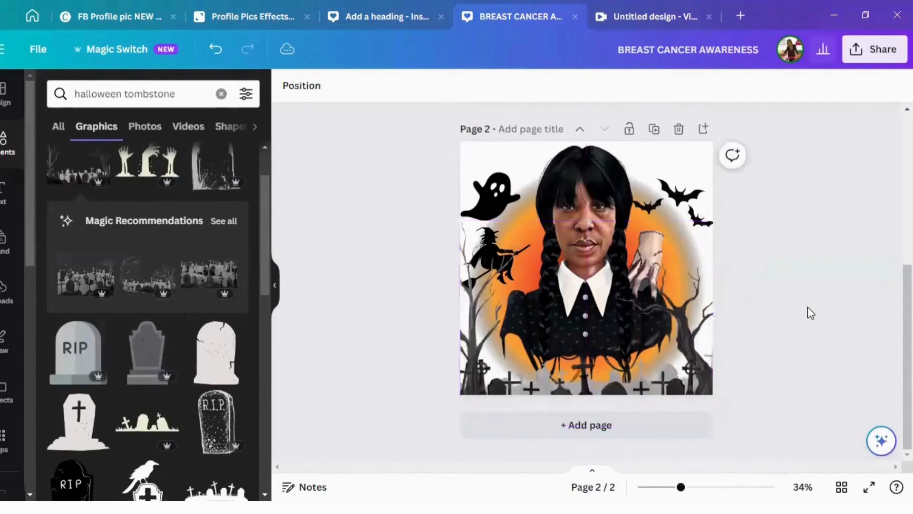
- Move the ghost further up, clear of the witch, and nudge the bats slightly down
{"action": "left_click", "coordinate": [492, 257]}
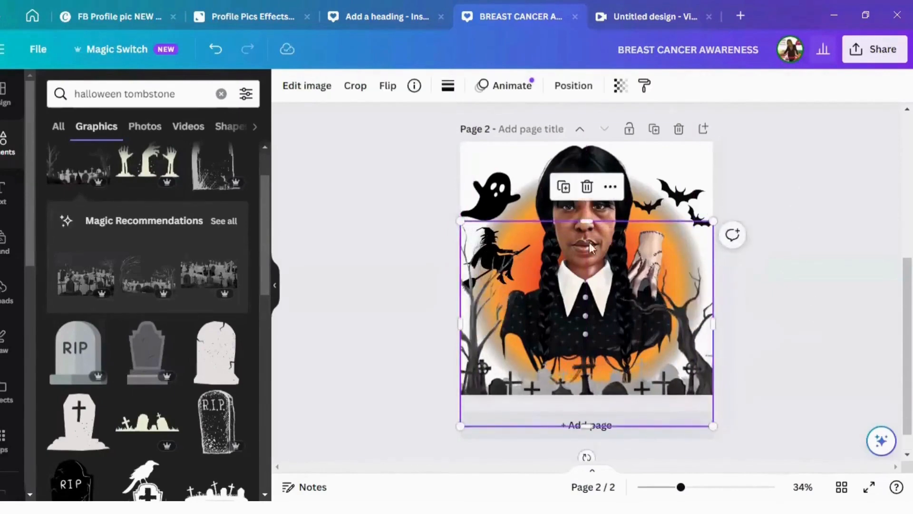
{"action": "left_click", "coordinate": [796, 249]}
{"action": "left_click", "coordinate": [497, 188]}
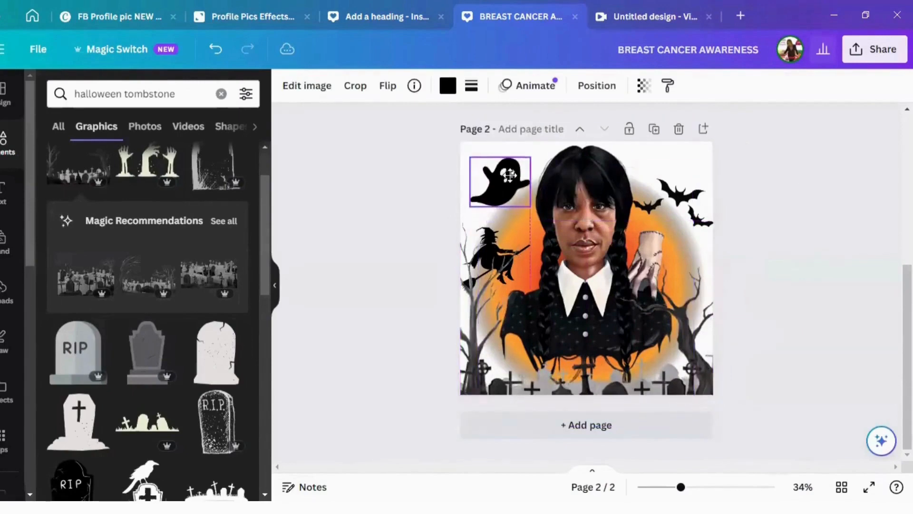
{"action": "left_click", "coordinate": [790, 244]}
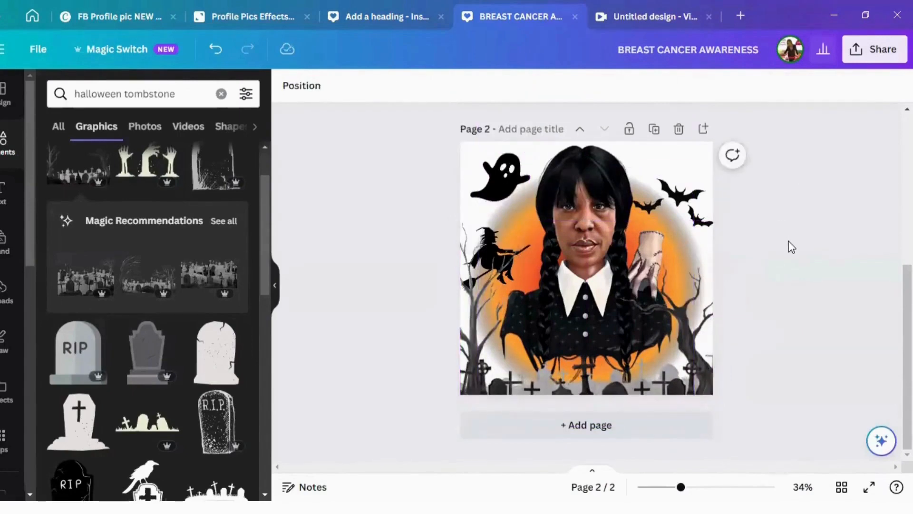
{"action": "left_click", "coordinate": [688, 189]}
{"action": "left_click_drag", "start_coordinate": [687, 190], "coordinate": [688, 192]}
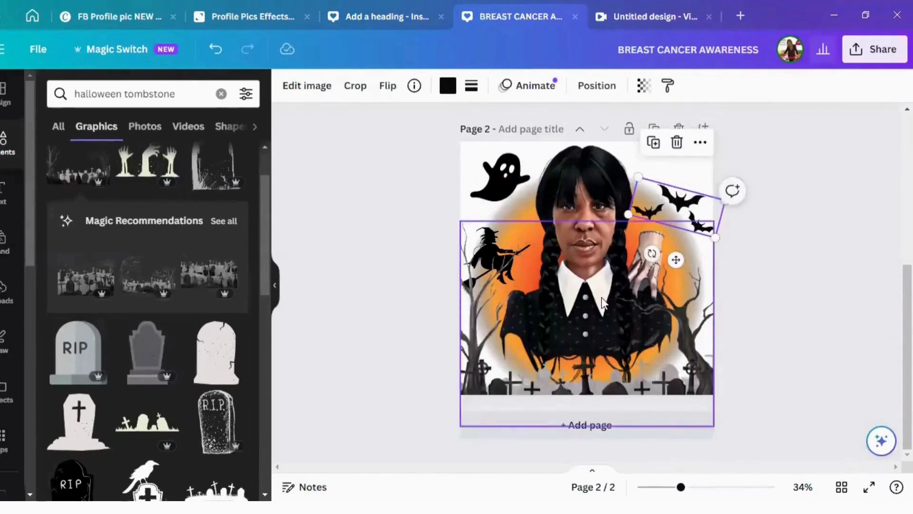
- Lower the portrait behind the tombstones and raise the graveyard over the lower part of the dress
{"action": "left_click_drag", "start_coordinate": [574, 190], "coordinate": [589, 207]}
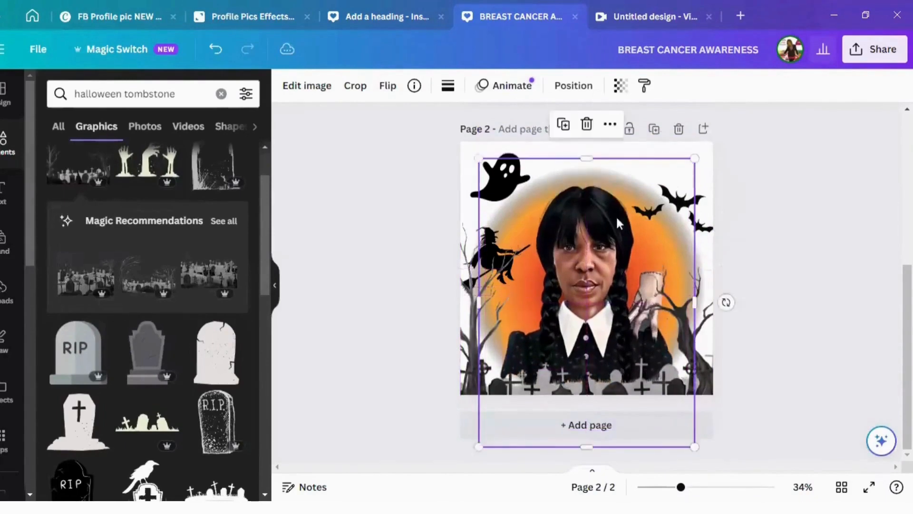
{"action": "left_click_drag", "start_coordinate": [708, 366], "coordinate": [706, 343]}
- Enlarge the portrait until the hair nearly reaches the page's upper edge, recentre it, and raise the bats beside the hair
{"action": "left_click", "coordinate": [585, 434]}
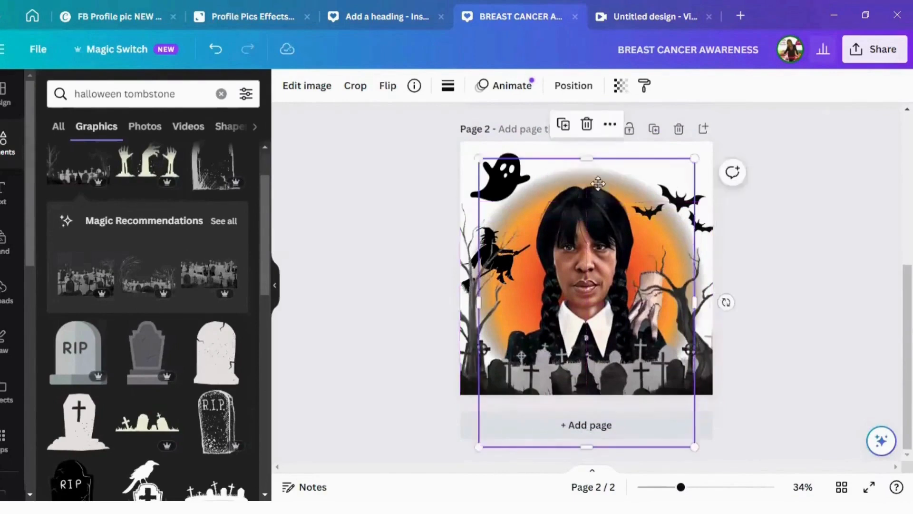
{"action": "mouse_move", "coordinate": [596, 188]}
{"action": "left_mouse_down"}
{"action": "mouse_move", "coordinate": [595, 172]}
{"action": "mouse_move", "coordinate": [589, 181]}
{"action": "left_mouse_up"}
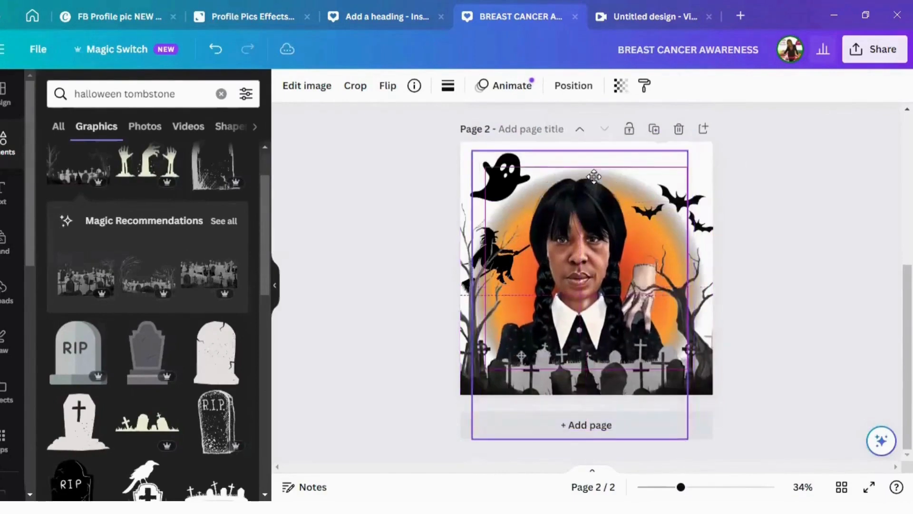
{"action": "left_click_drag", "start_coordinate": [688, 150], "coordinate": [713, 118]}
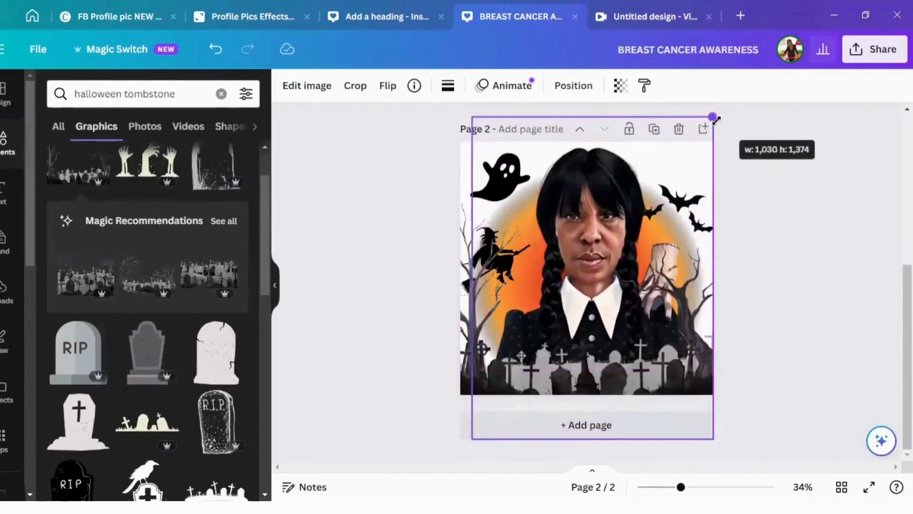
{"action": "left_click_drag", "start_coordinate": [605, 190], "coordinate": [597, 194]}
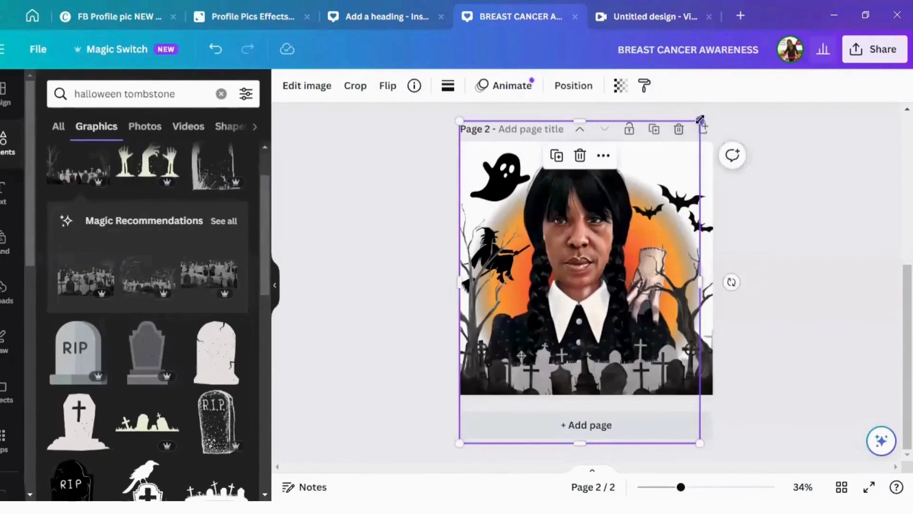
{"action": "left_click_drag", "start_coordinate": [700, 118], "coordinate": [707, 115]}
{"action": "left_click", "coordinate": [786, 291]}
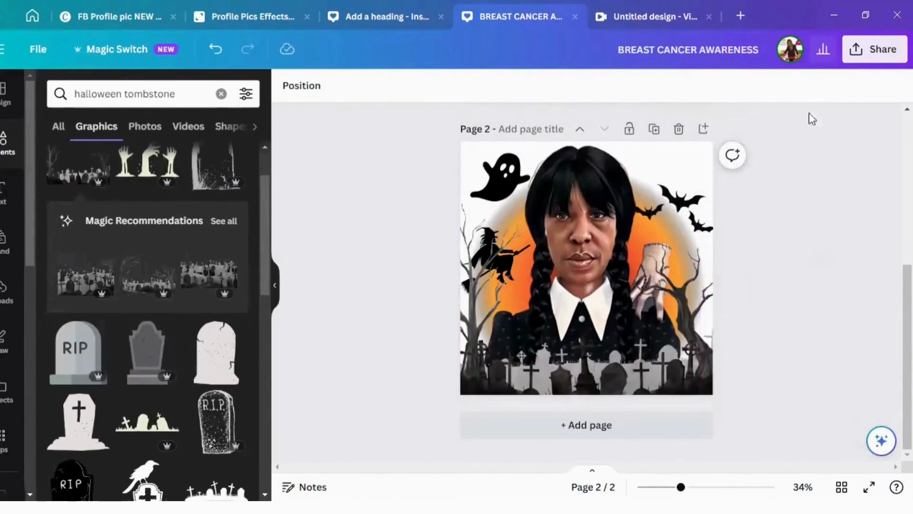
{"action": "left_click", "coordinate": [708, 195]}
{"action": "left_click_drag", "start_coordinate": [698, 197], "coordinate": [698, 174]}
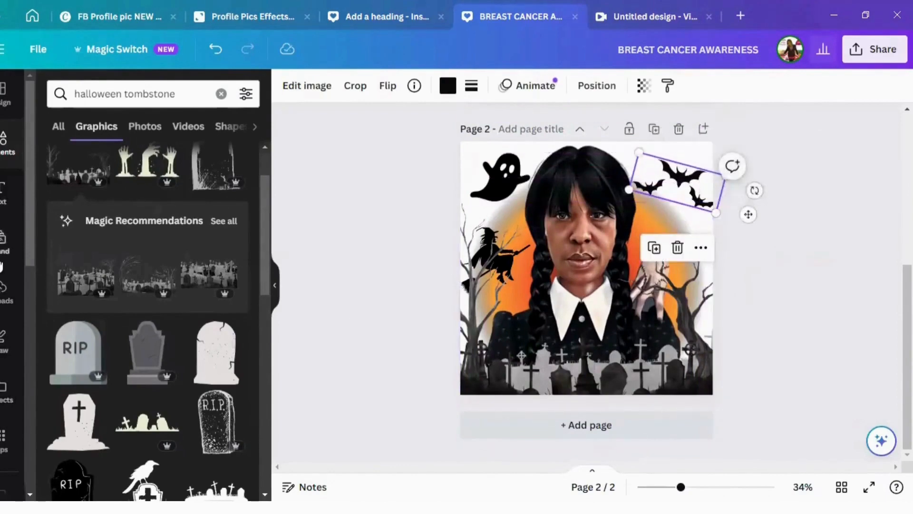
- Look through the uploaded images for another finished portrait design
{"action": "scroll", "coordinate": [3, 266], "scroll_direction": "down", "scroll_amount": 2}
{"action": "left_click", "coordinate": [5, 223]}
{"action": "scroll", "coordinate": [122, 293], "scroll_direction": "down", "scroll_amount": 3}
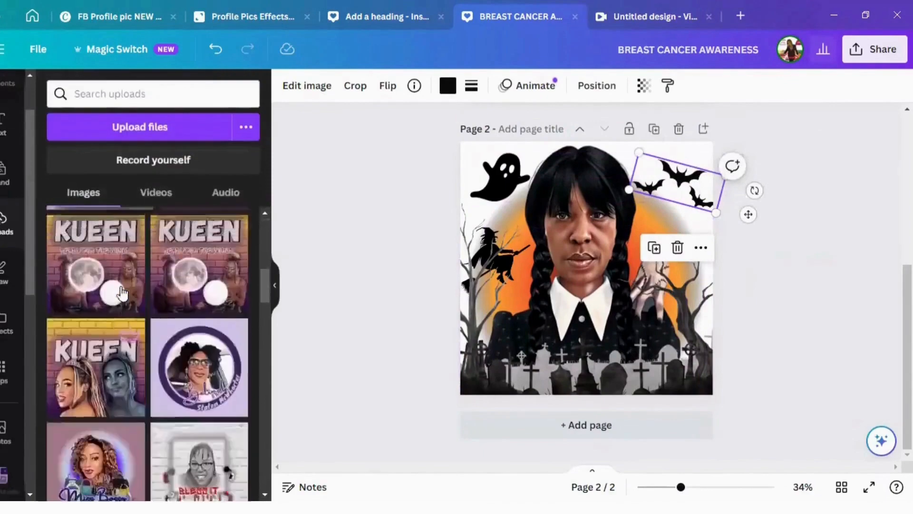
{"action": "scroll", "coordinate": [121, 292], "scroll_direction": "down", "scroll_amount": 10}
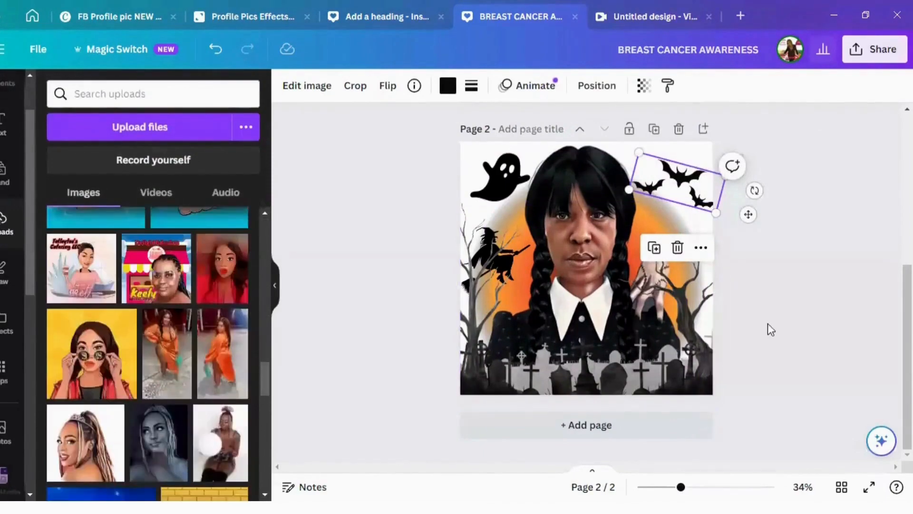
{"action": "scroll", "coordinate": [770, 329], "scroll_direction": "up", "scroll_amount": 3}
{"action": "scroll", "coordinate": [100, 377], "scroll_direction": "up", "scroll_amount": 8}
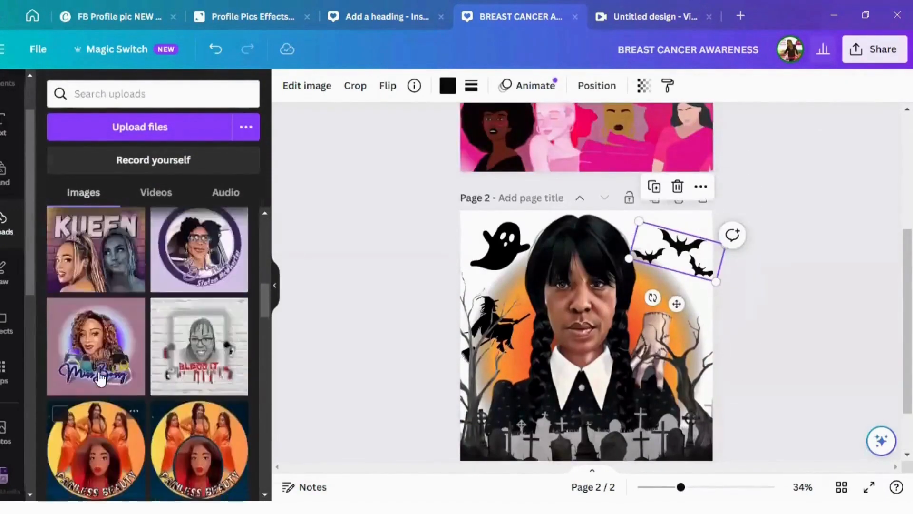
{"action": "scroll", "coordinate": [100, 377], "scroll_direction": "up", "scroll_amount": 2}
{"action": "scroll", "coordinate": [760, 268], "scroll_direction": "down", "scroll_amount": 2}
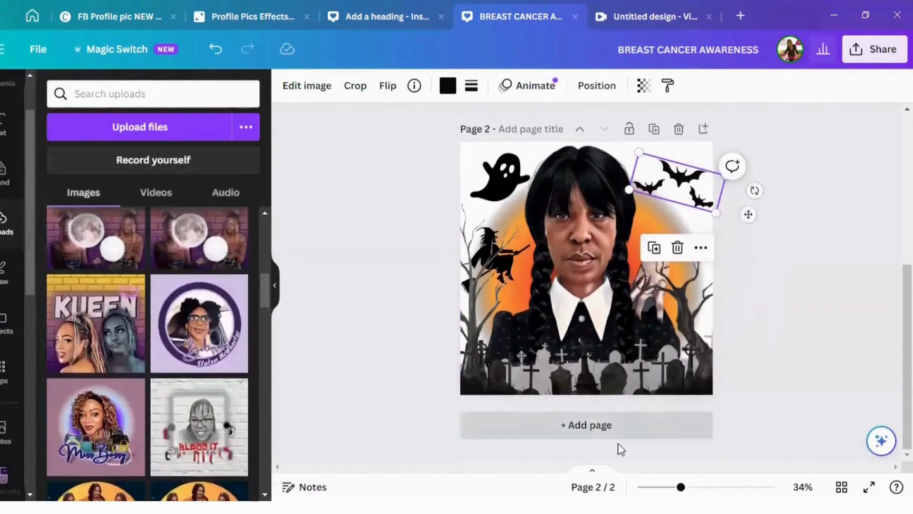
- Add a third page, place the Miss Bossy portrait design on it, and enlarge it to cover the page
{"action": "left_click", "coordinate": [551, 428]}
{"action": "left_click", "coordinate": [98, 420]}
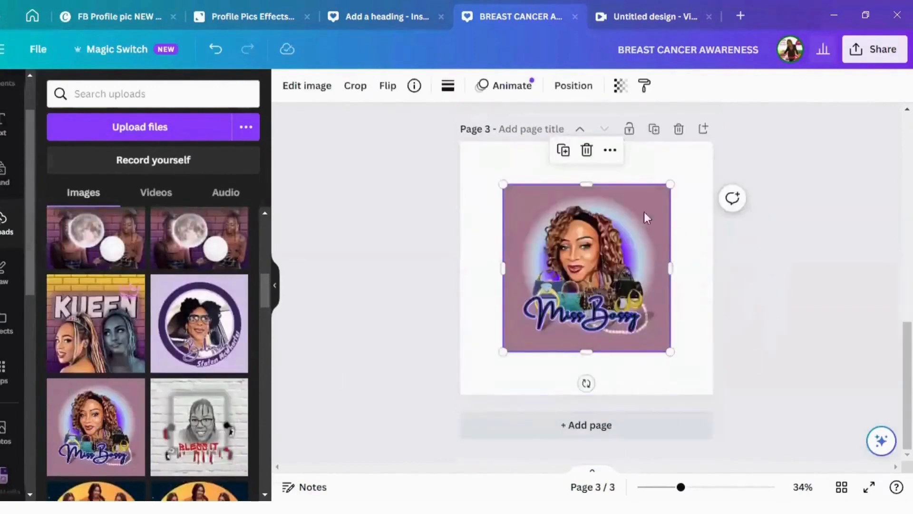
{"action": "left_click_drag", "start_coordinate": [669, 186], "coordinate": [858, 84]}
{"action": "left_click_drag", "start_coordinate": [642, 200], "coordinate": [627, 257]}
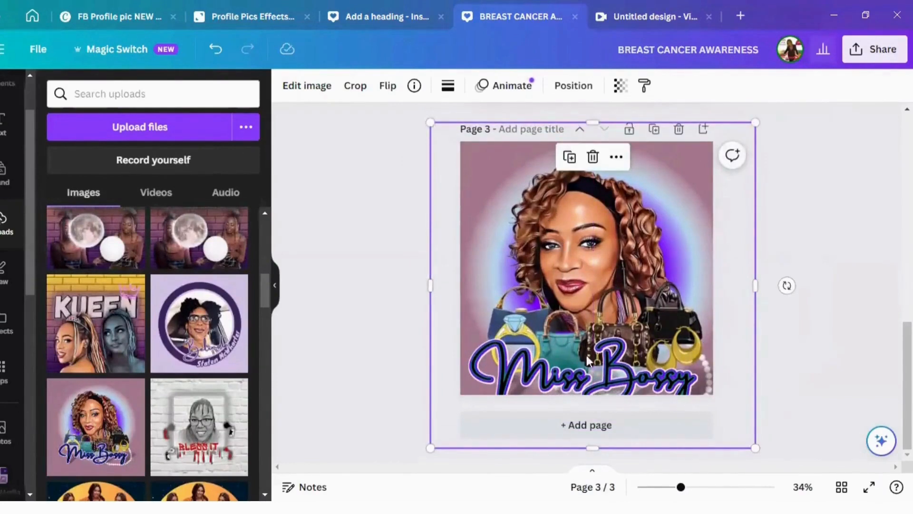
{"action": "left_click_drag", "start_coordinate": [617, 336], "coordinate": [611, 325]}
{"action": "left_click_drag", "start_coordinate": [750, 110], "coordinate": [688, 171]}
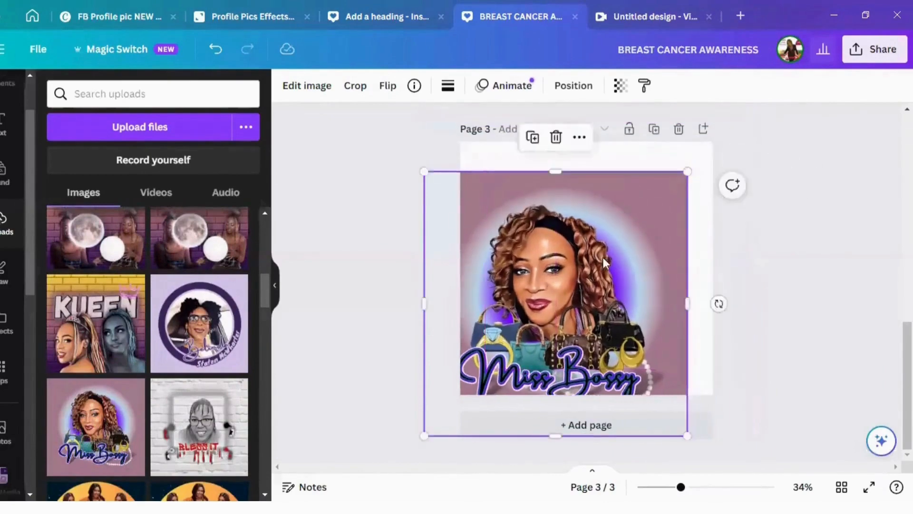
{"action": "left_click_drag", "start_coordinate": [604, 261], "coordinate": [637, 231]}
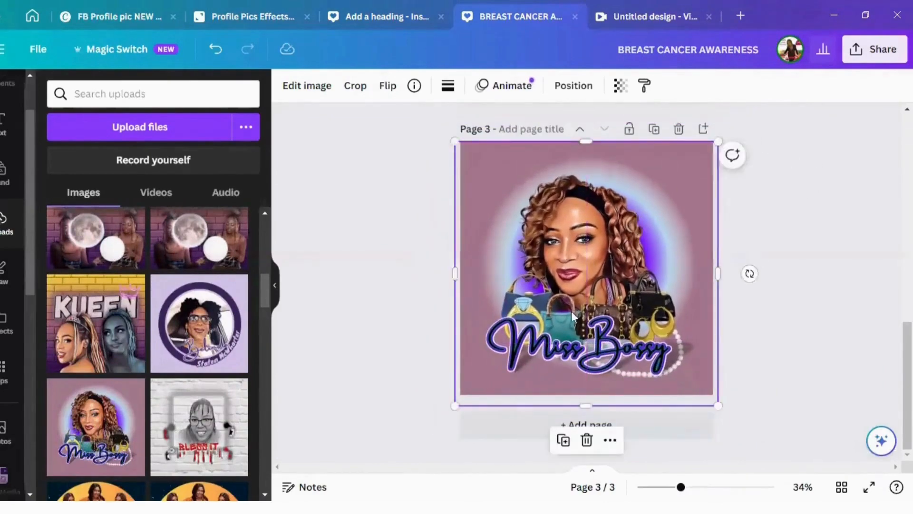
- Delete the Miss Bossy design from page 3 and review the Halloween portrait on page 2
{"action": "left_click", "coordinate": [586, 440]}
{"action": "scroll", "coordinate": [808, 263], "scroll_direction": "up", "scroll_amount": 5}
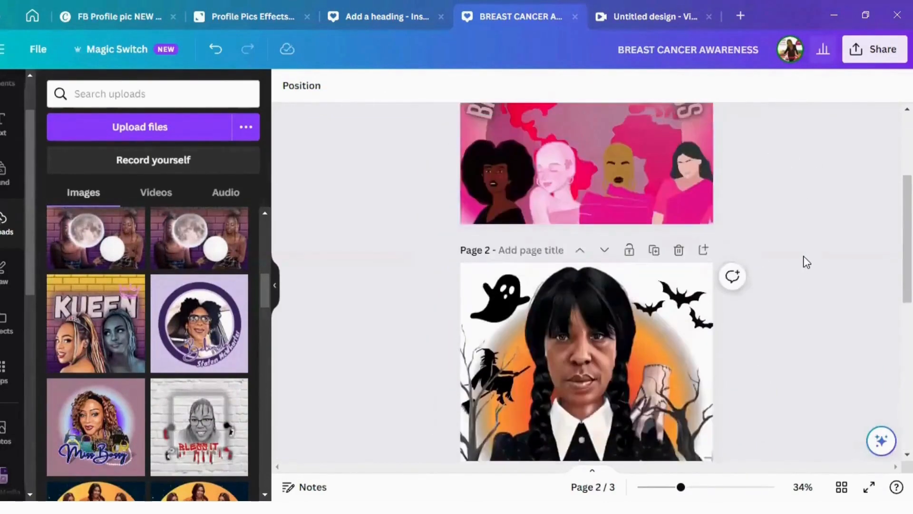
{"action": "scroll", "coordinate": [807, 262], "scroll_direction": "down", "scroll_amount": 3}
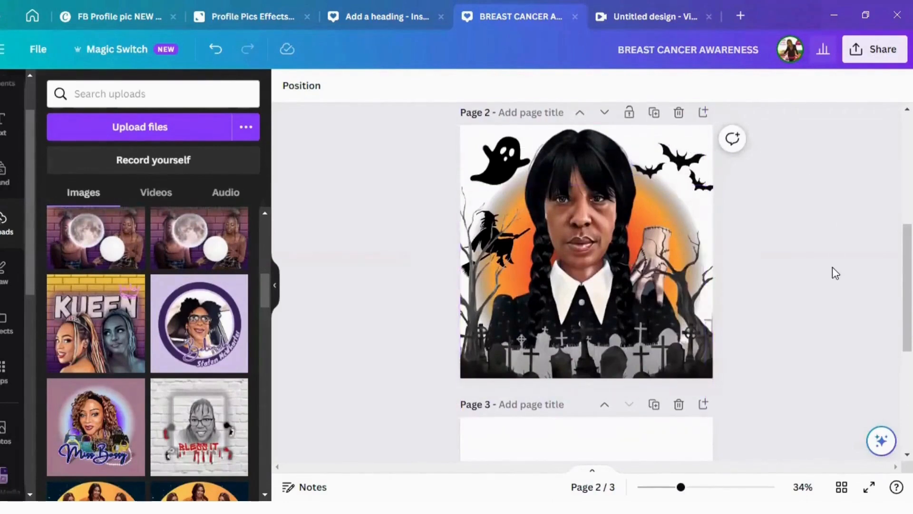
{"action": "left_click_drag", "start_coordinate": [592, 149], "coordinate": [595, 142]}
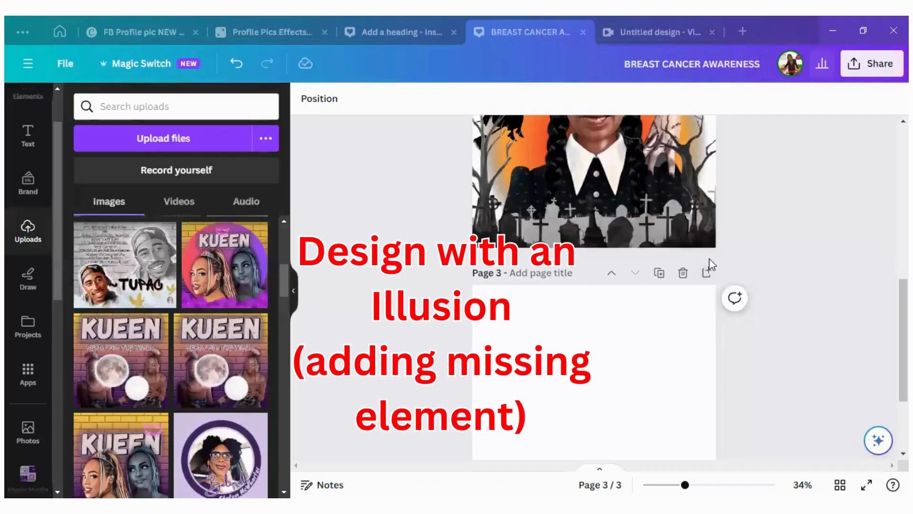
- Try the KUEEN design with the moon and white ball enlarged across page 3, and delete that page
{"action": "scroll", "coordinate": [712, 257], "scroll_direction": "up", "scroll_amount": 5}
{"action": "scroll", "coordinate": [717, 255], "scroll_direction": "down", "scroll_amount": 4}
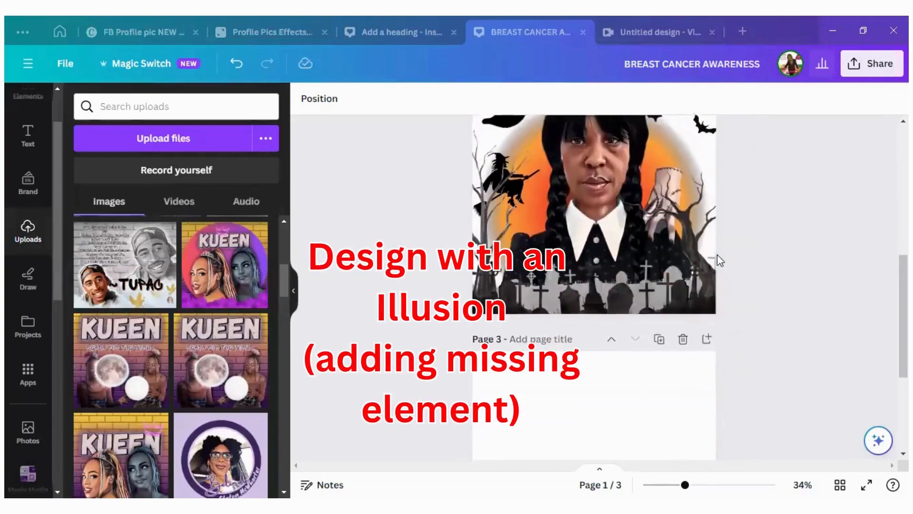
{"action": "scroll", "coordinate": [717, 259], "scroll_direction": "down", "scroll_amount": 5}
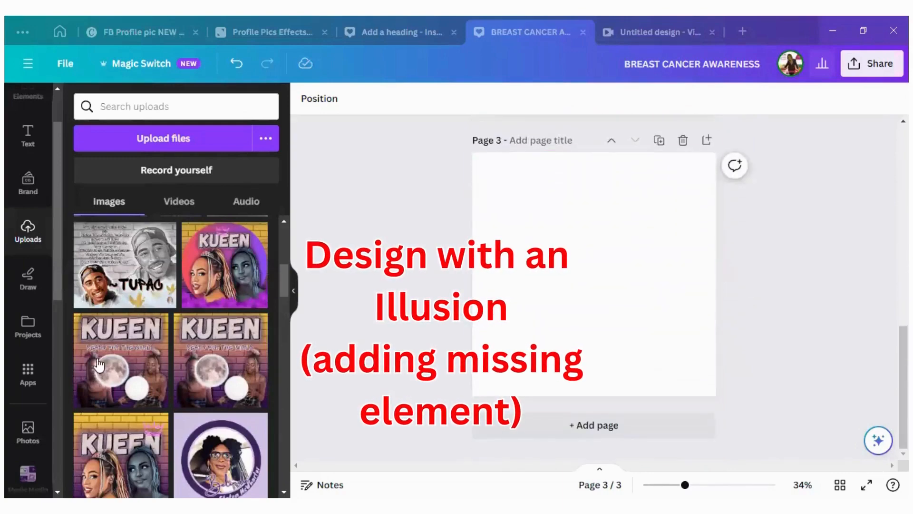
{"action": "left_click", "coordinate": [116, 364]}
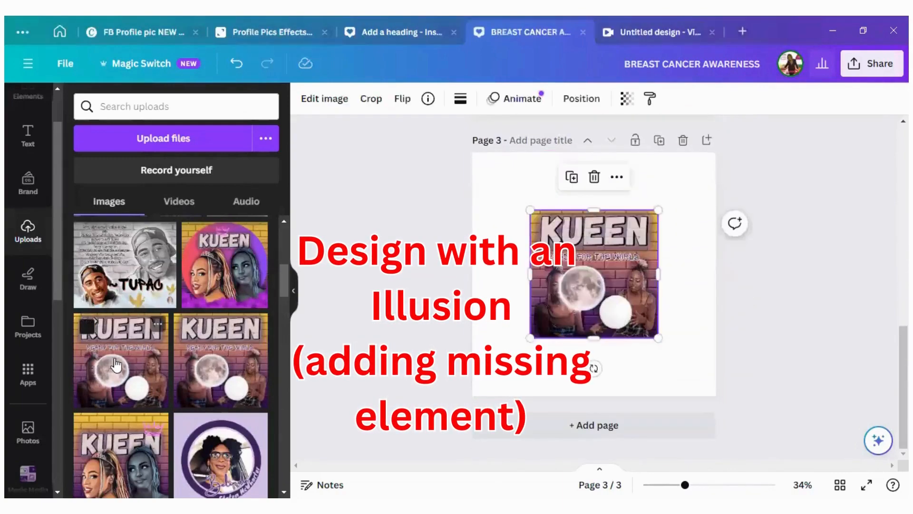
{"action": "left_click_drag", "start_coordinate": [530, 210], "coordinate": [456, 137]}
{"action": "left_click_drag", "start_coordinate": [659, 339], "coordinate": [722, 402]}
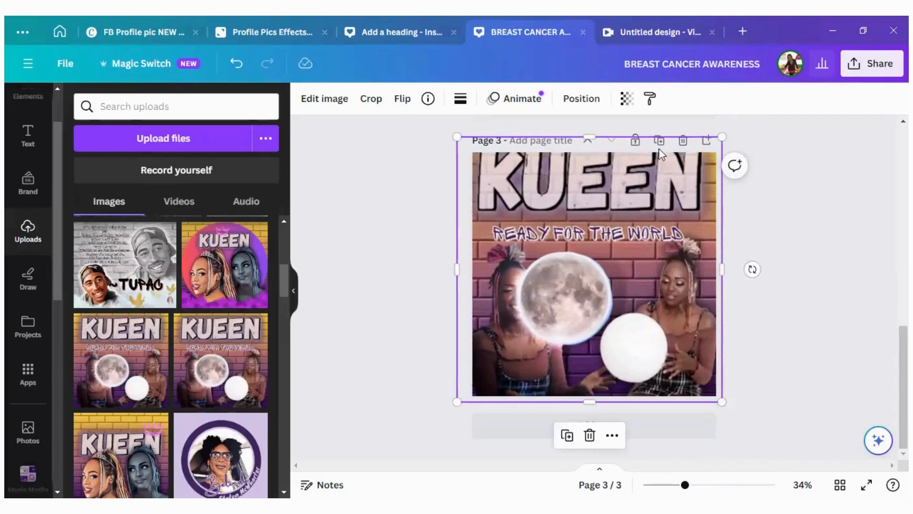
{"action": "left_click", "coordinate": [683, 141]}
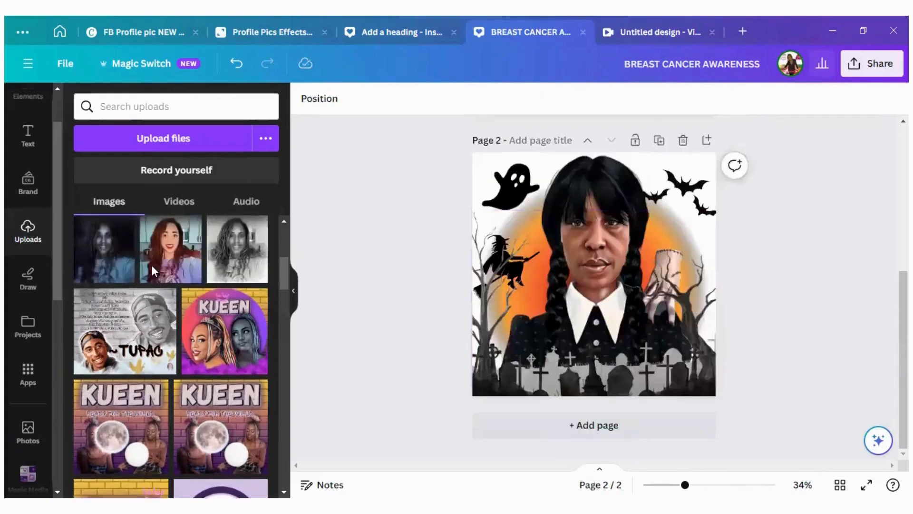
- Add a new third page and place the uploaded kitchen photo of the woman on it, enlarged beyond the page edges
{"action": "scroll", "coordinate": [152, 265], "scroll_direction": "up", "scroll_amount": 5}
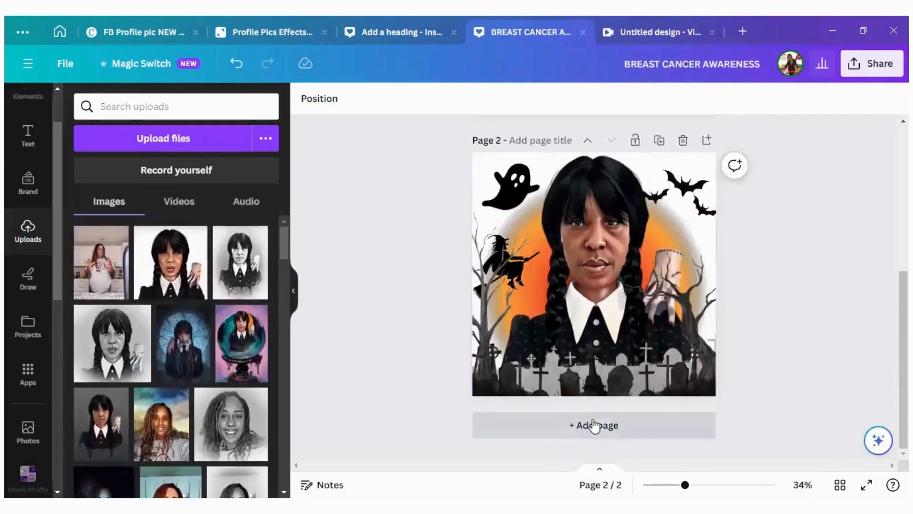
{"action": "left_click", "coordinate": [597, 425]}
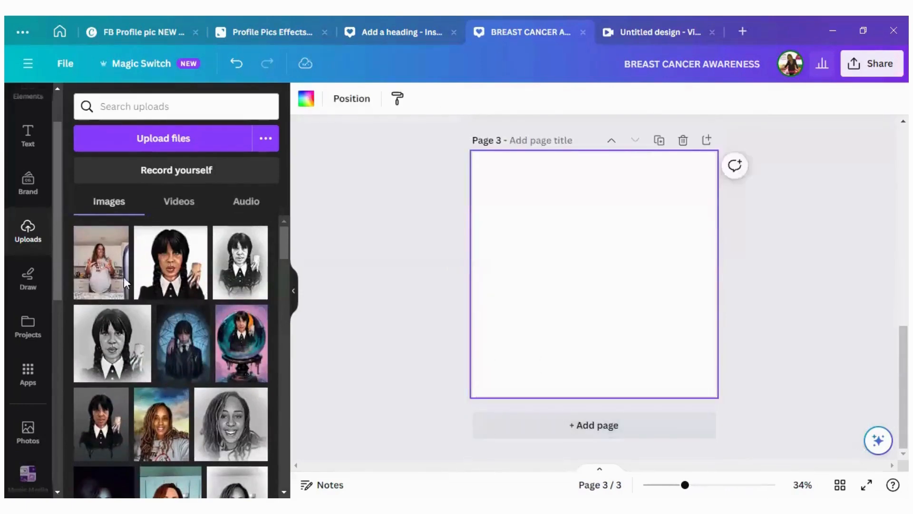
{"action": "left_click", "coordinate": [125, 281]}
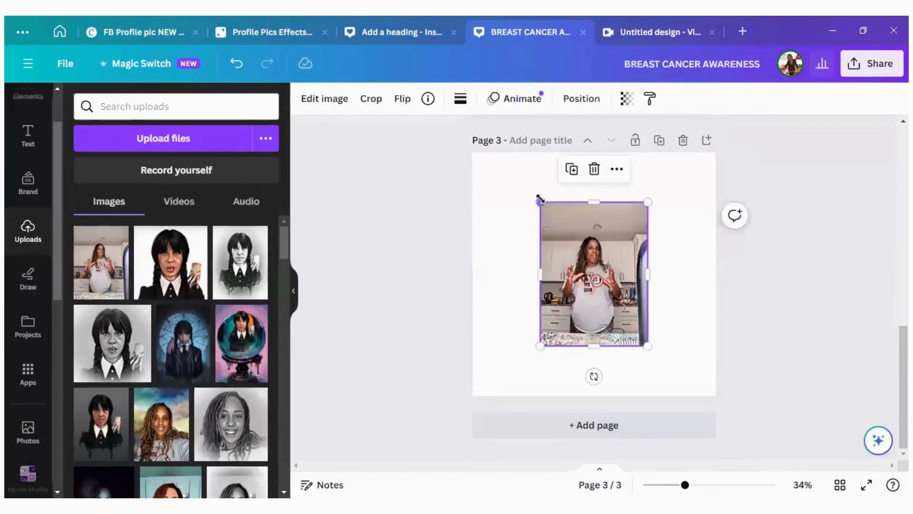
{"action": "left_click_drag", "start_coordinate": [540, 203], "coordinate": [413, 140]}
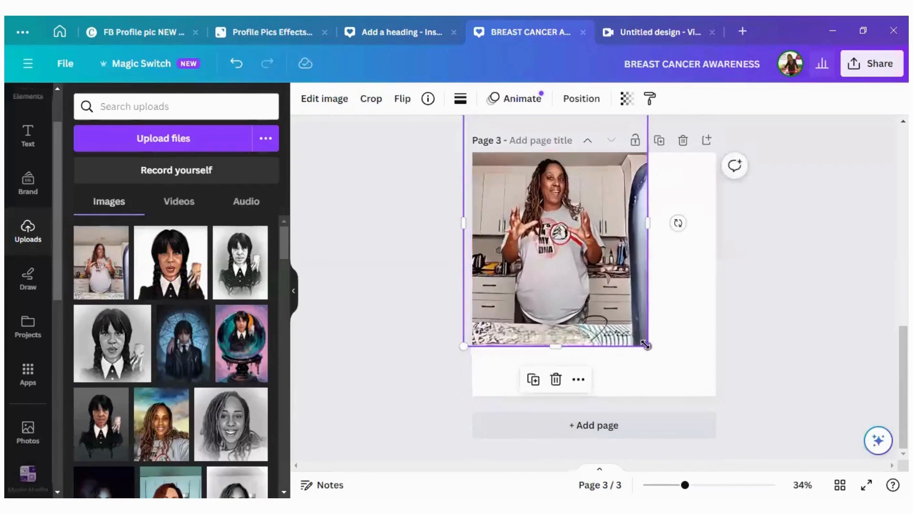
{"action": "left_click_drag", "start_coordinate": [648, 345], "coordinate": [725, 444]}
{"action": "left_click_drag", "start_coordinate": [607, 344], "coordinate": [630, 367]}
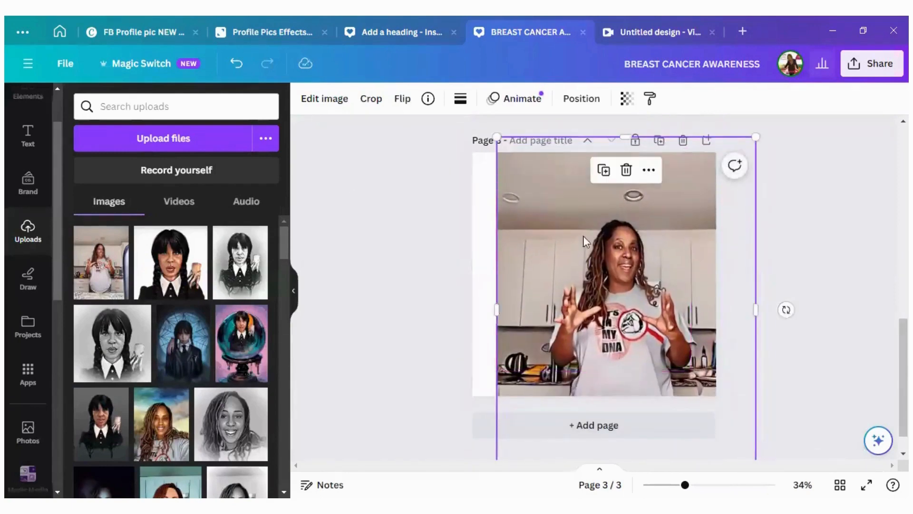
- Remove the background from the kitchen photo and centre the cut-out woman horizontally on the page
{"action": "left_click", "coordinate": [333, 101]}
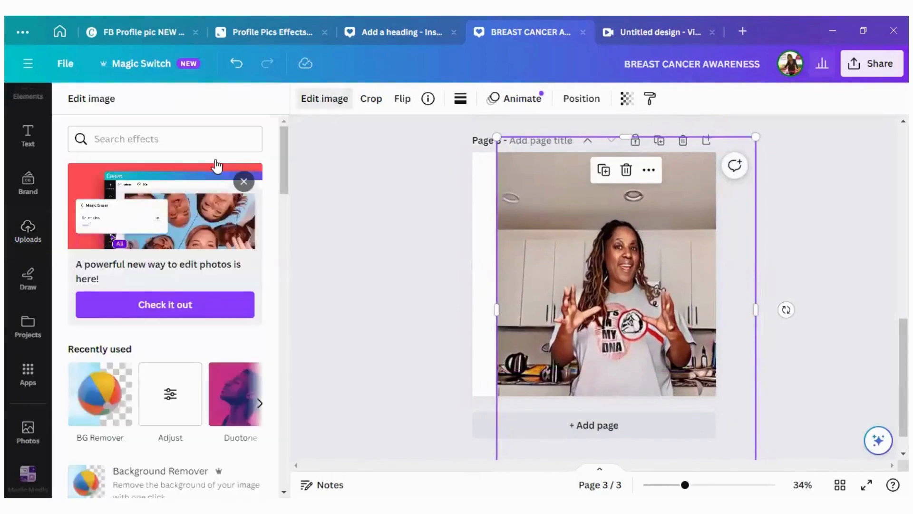
{"action": "left_click", "coordinate": [109, 389]}
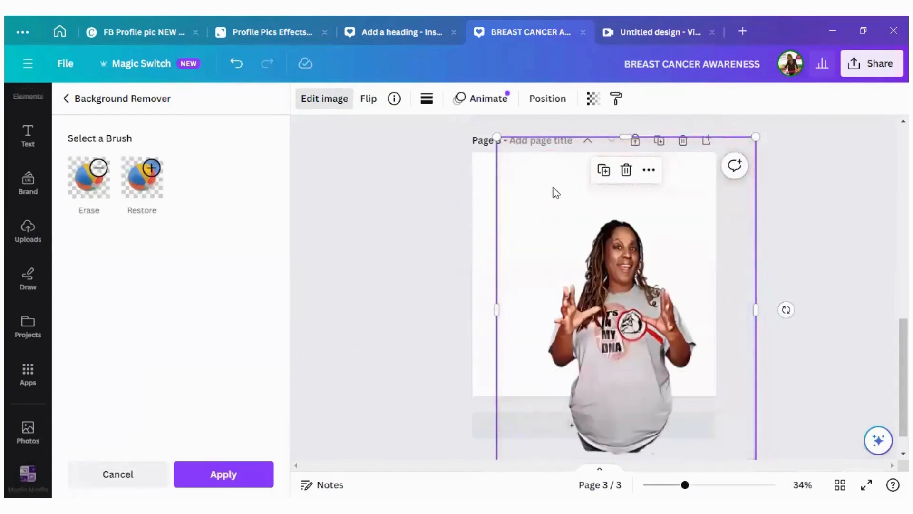
{"action": "left_click_drag", "start_coordinate": [627, 328], "coordinate": [607, 270]}
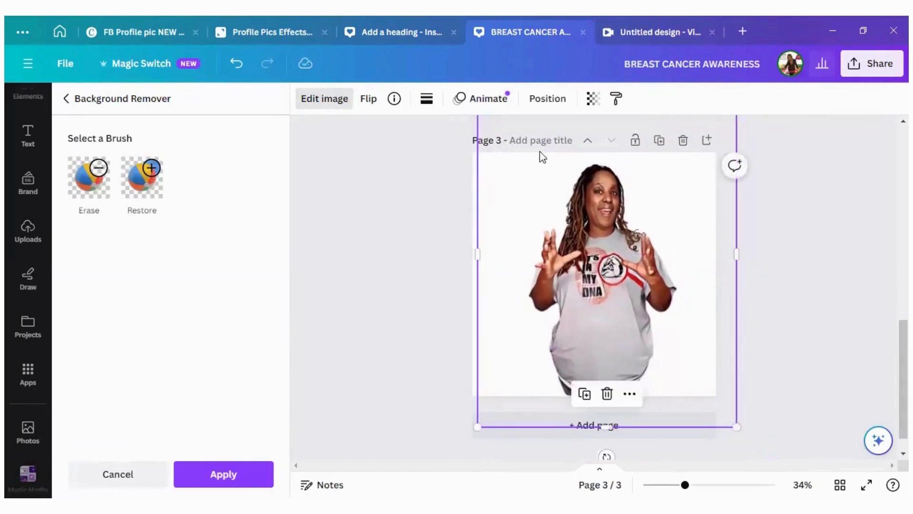
{"action": "left_click_drag", "start_coordinate": [617, 230], "coordinate": [605, 267]}
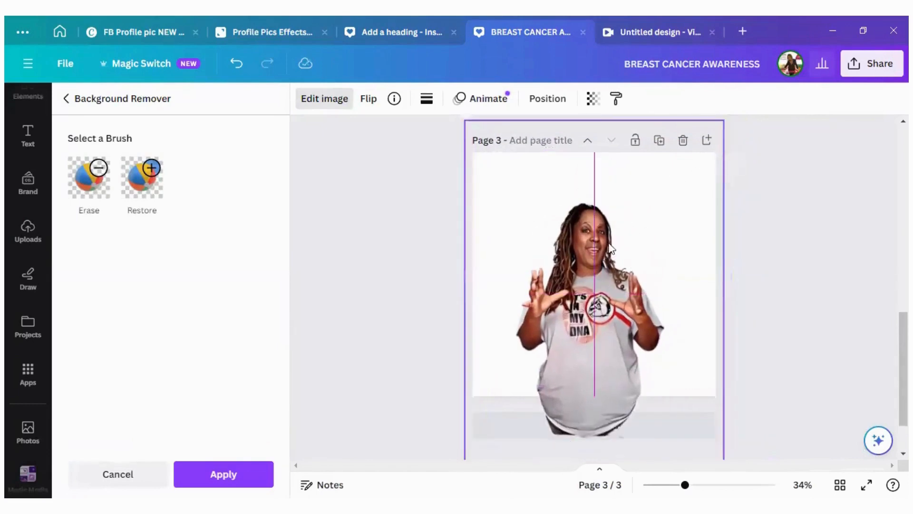
- Crop the empty space above, below and on both sides of the cut-out woman
{"action": "left_click_drag", "start_coordinate": [594, 121], "coordinate": [594, 196]}
{"action": "left_click_drag", "start_coordinate": [586, 245], "coordinate": [593, 175]}
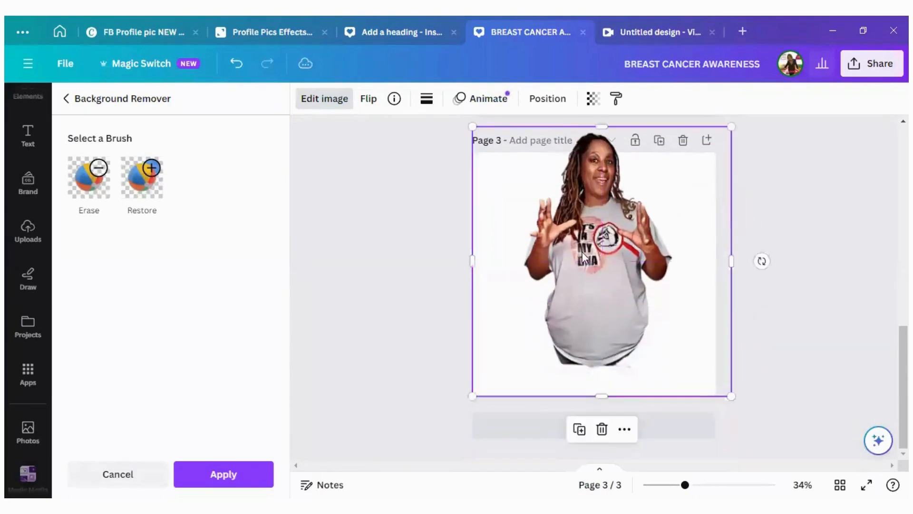
{"action": "left_click_drag", "start_coordinate": [603, 395], "coordinate": [601, 358]}
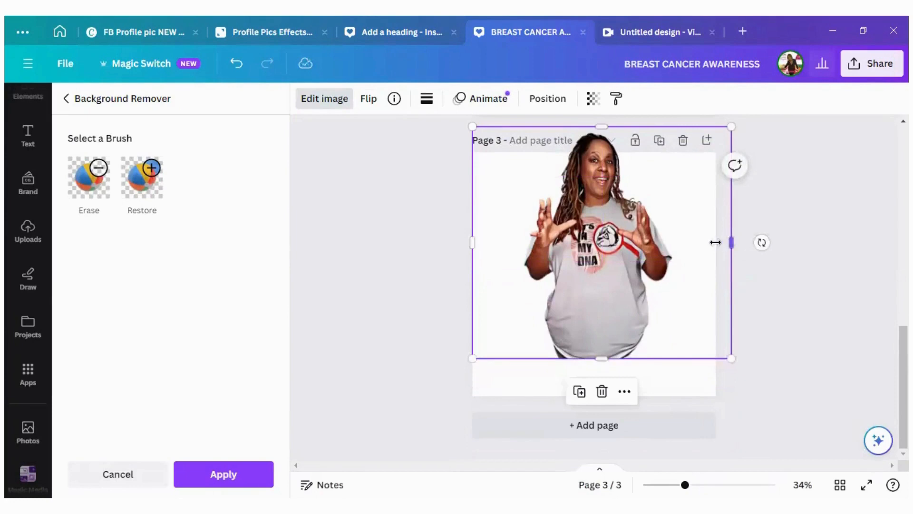
{"action": "left_click_drag", "start_coordinate": [715, 242], "coordinate": [665, 243]}
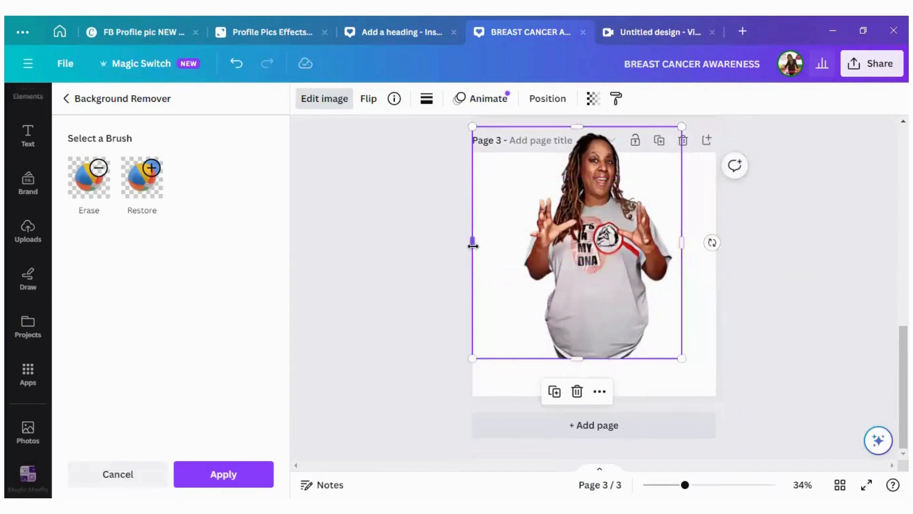
{"action": "left_click_drag", "start_coordinate": [473, 246], "coordinate": [511, 244]}
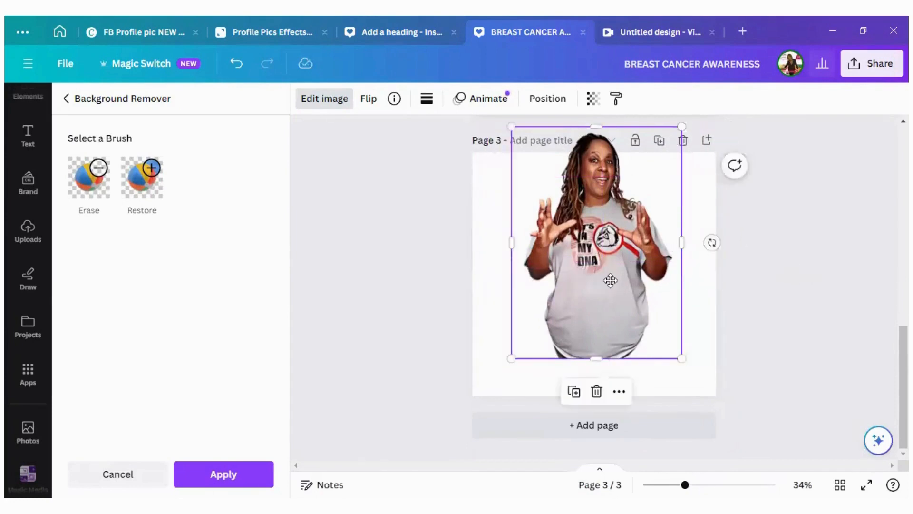
- Move the cropped cutout down onto the page, enlarge it to the full page height, and centre it
{"action": "left_click_drag", "start_coordinate": [610, 280], "coordinate": [641, 285]}
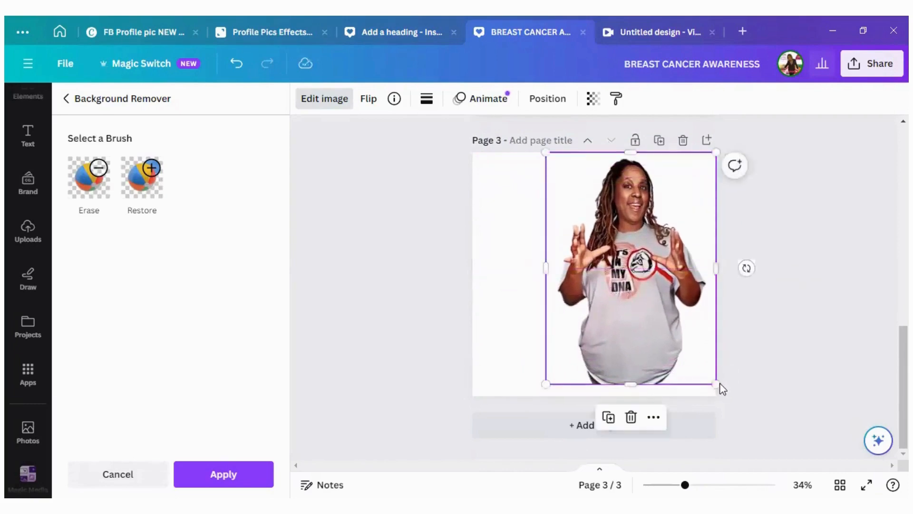
{"action": "left_click_drag", "start_coordinate": [716, 384], "coordinate": [723, 396]}
{"action": "left_click_drag", "start_coordinate": [658, 350], "coordinate": [607, 340]}
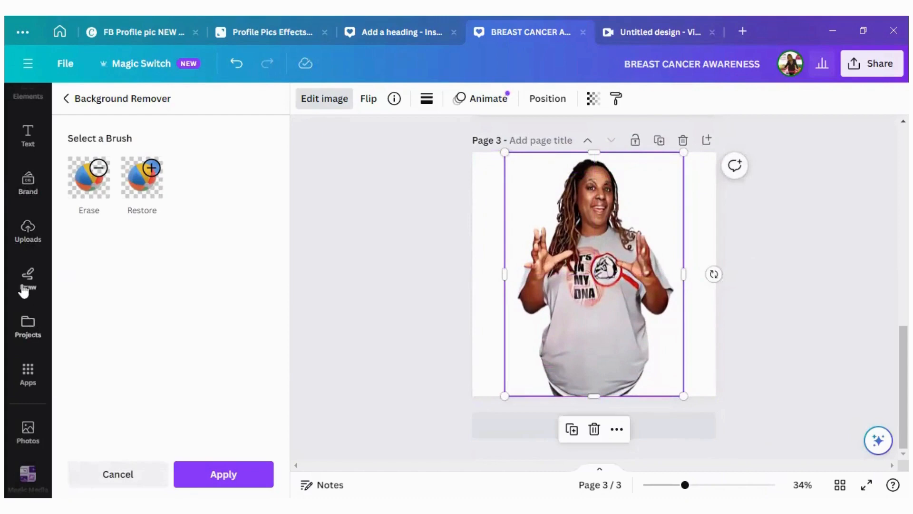
- Replace the previous elements search with "shiny sphere"
{"action": "scroll", "coordinate": [38, 257], "scroll_direction": "up", "scroll_amount": 2}
{"action": "left_click", "coordinate": [28, 156]}
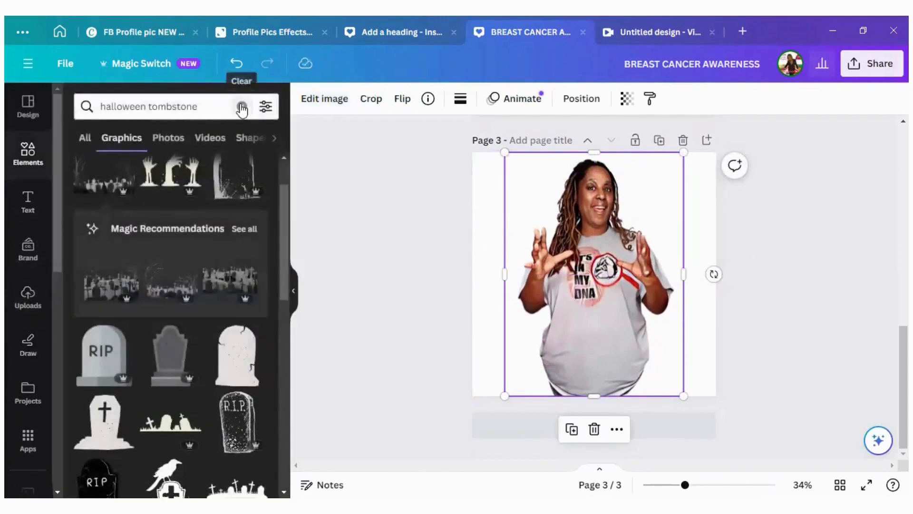
{"action": "left_click", "coordinate": [243, 107]}
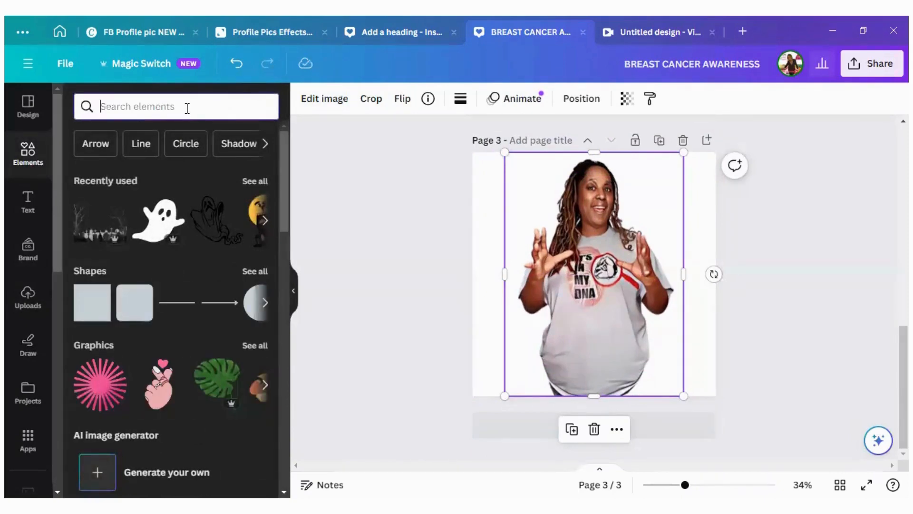
{"action": "type", "text": "shiny"}
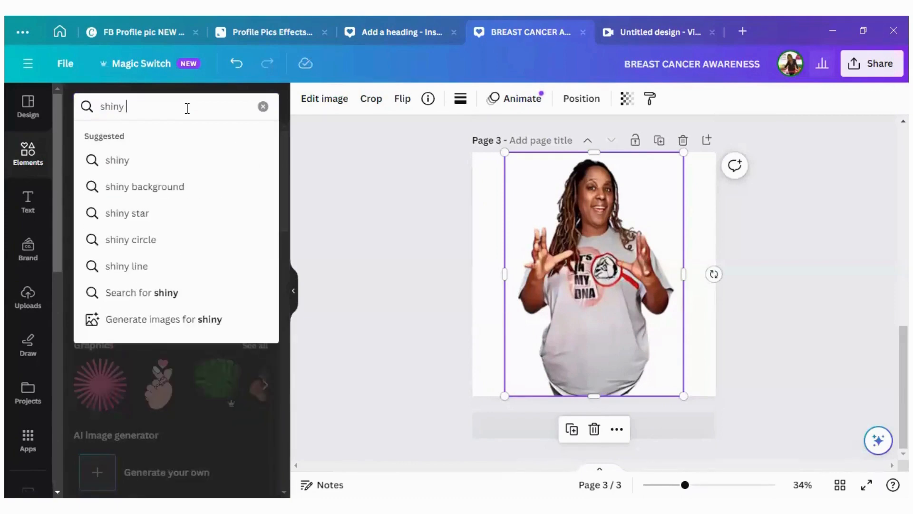
{"action": "type", "text": " sphere"}
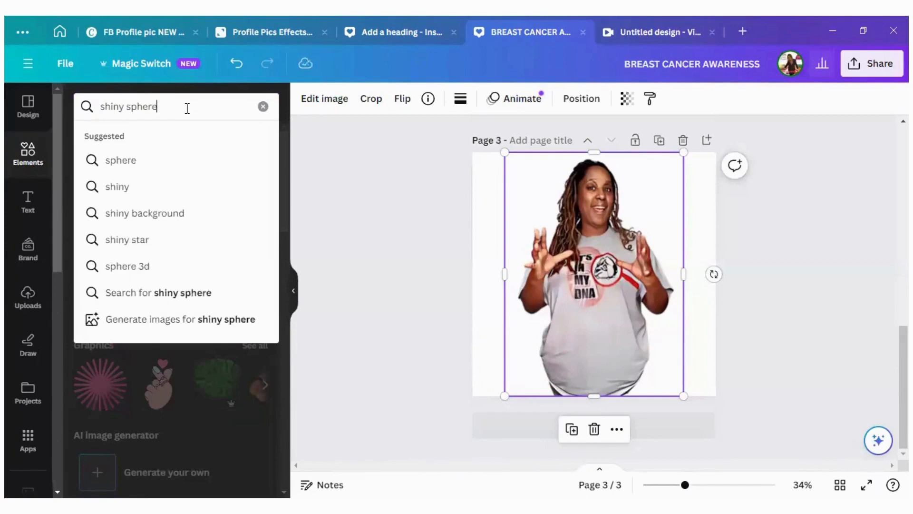
{"action": "key", "text": "Return"}
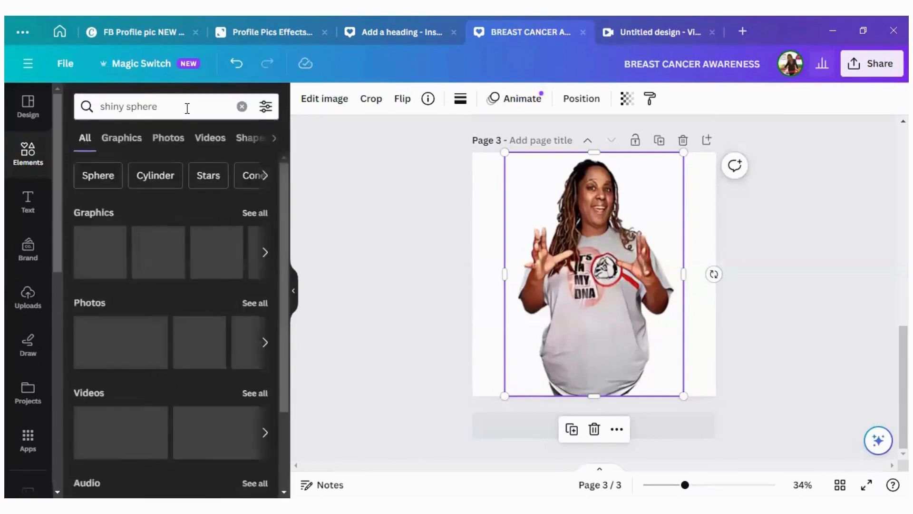
- Browse all the sphere graphics and add the clear glass sphere over the woman on page 3
{"action": "left_click", "coordinate": [250, 215]}
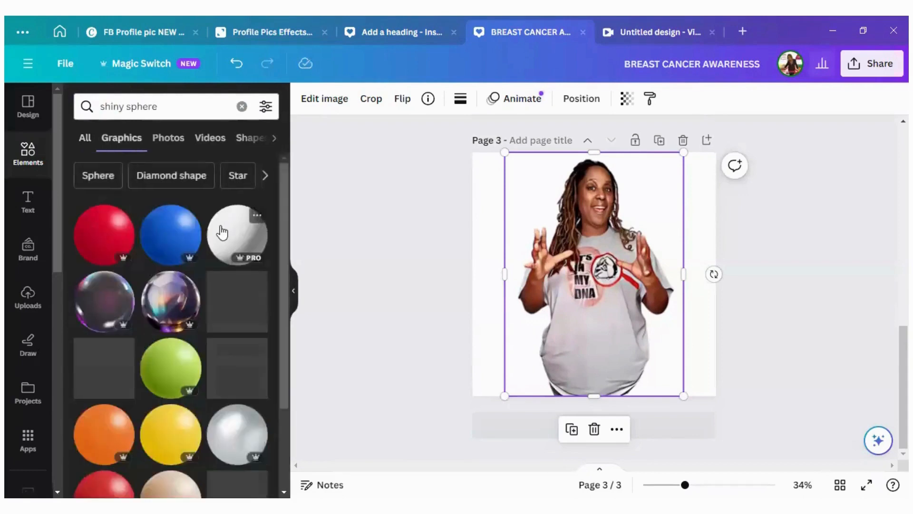
{"action": "scroll", "coordinate": [219, 236], "scroll_direction": "down", "scroll_amount": 10}
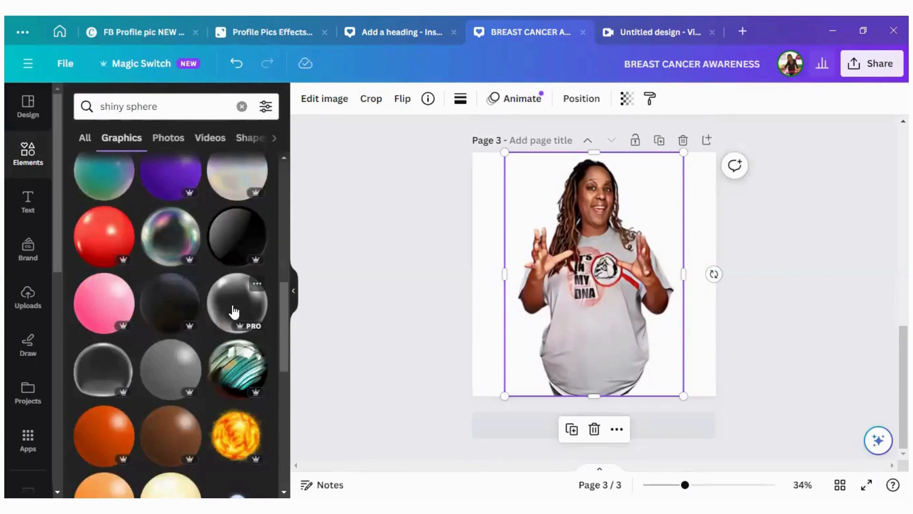
{"action": "left_click", "coordinate": [233, 312]}
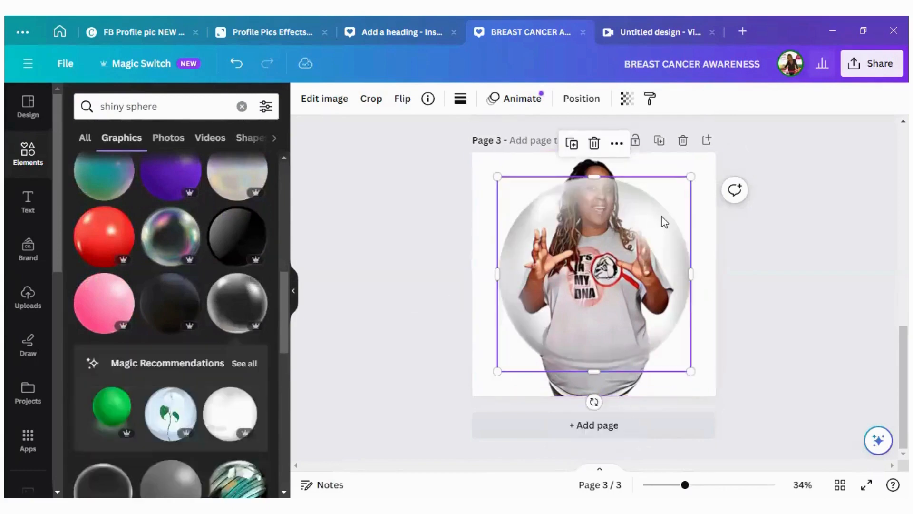
- Shrink the glass sphere slightly and move it up to the top edge of page 3
{"action": "left_click_drag", "start_coordinate": [691, 176], "coordinate": [683, 183]}
{"action": "left_click_drag", "start_coordinate": [601, 312], "coordinate": [600, 277]}
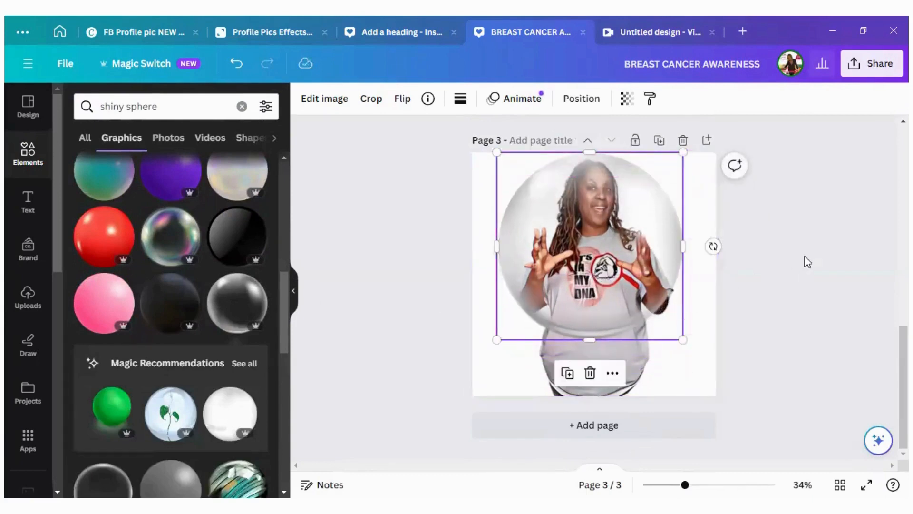
- Recolour the page 3 background, trying the document's bright pink and dark grey before setting it to red #FF0000
{"action": "left_click", "coordinate": [704, 395]}
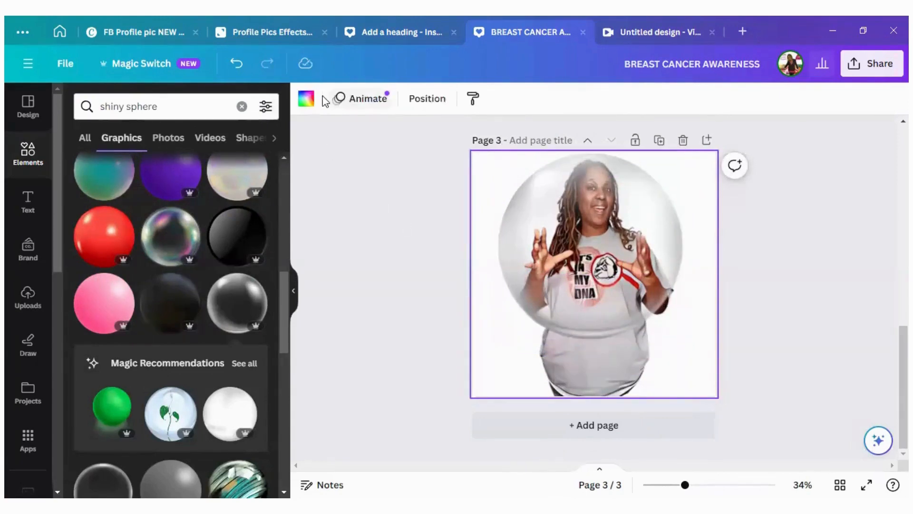
{"action": "left_click", "coordinate": [312, 106]}
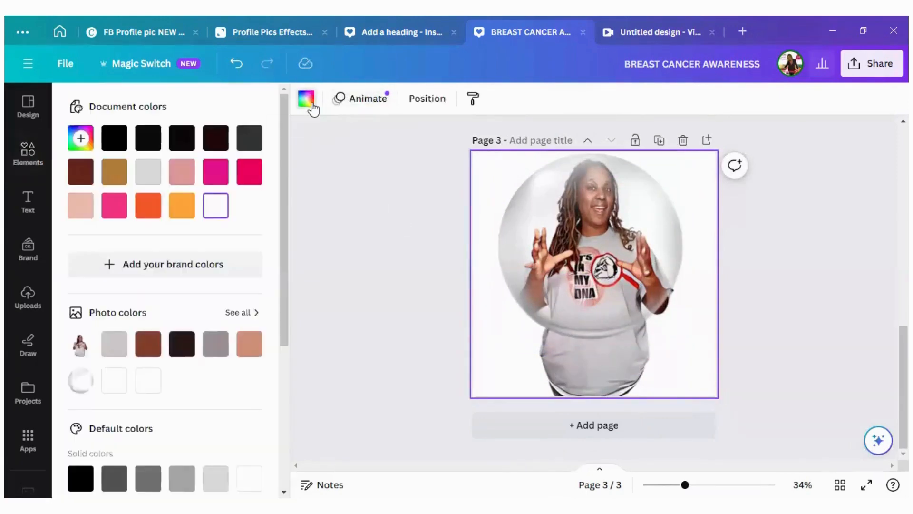
{"action": "left_click", "coordinate": [257, 180]}
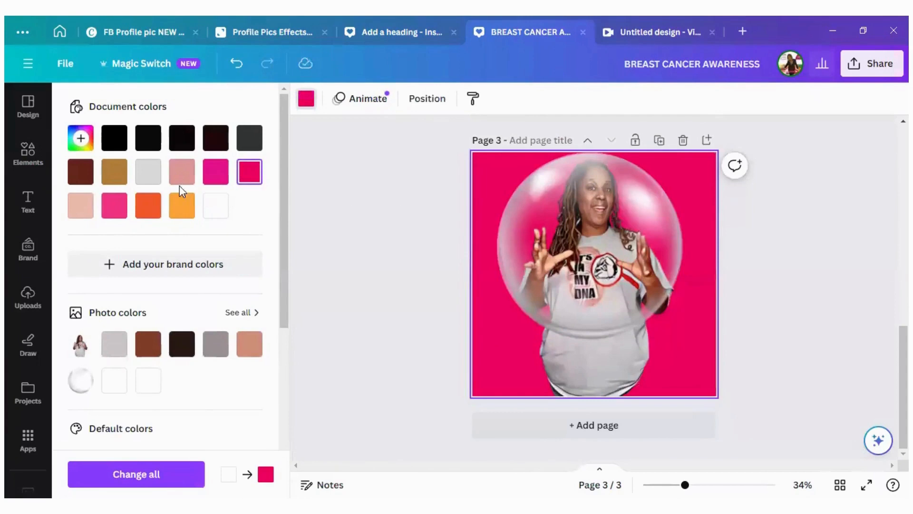
{"action": "left_click", "coordinate": [247, 142]}
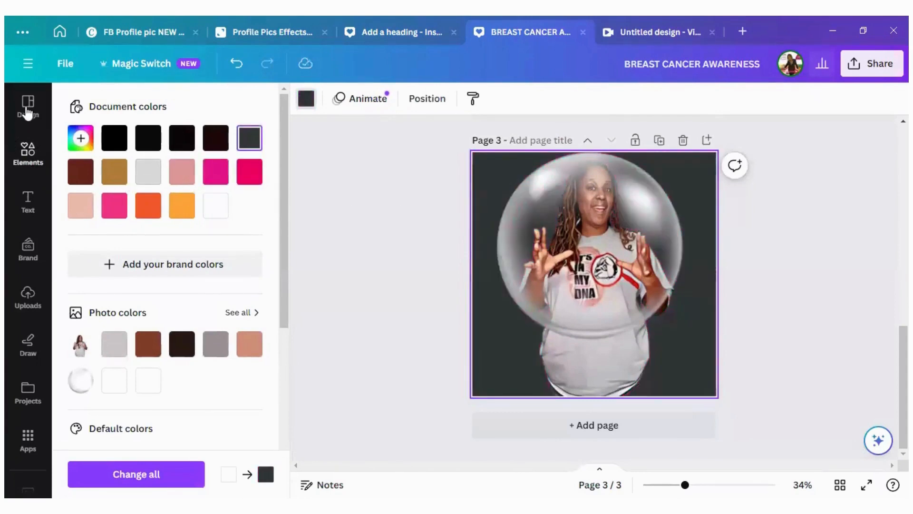
{"action": "left_click", "coordinate": [85, 145]}
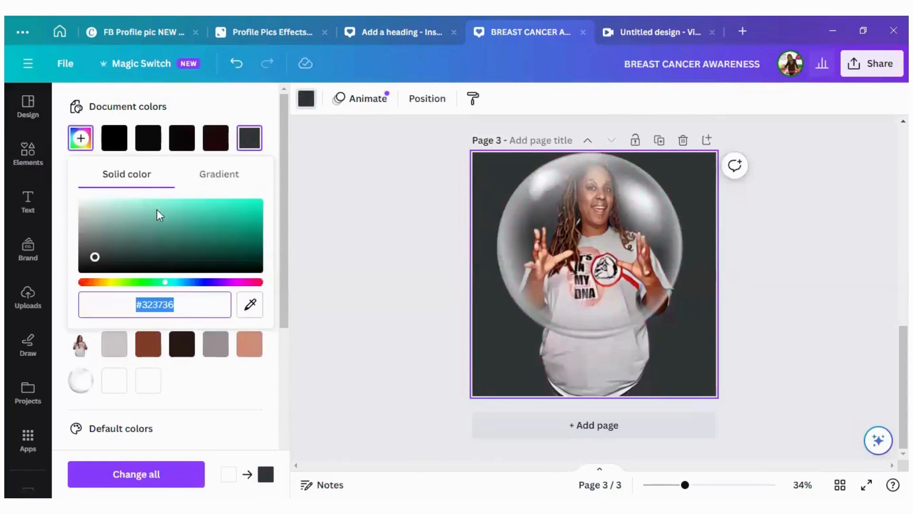
{"action": "left_click", "coordinate": [179, 305]}
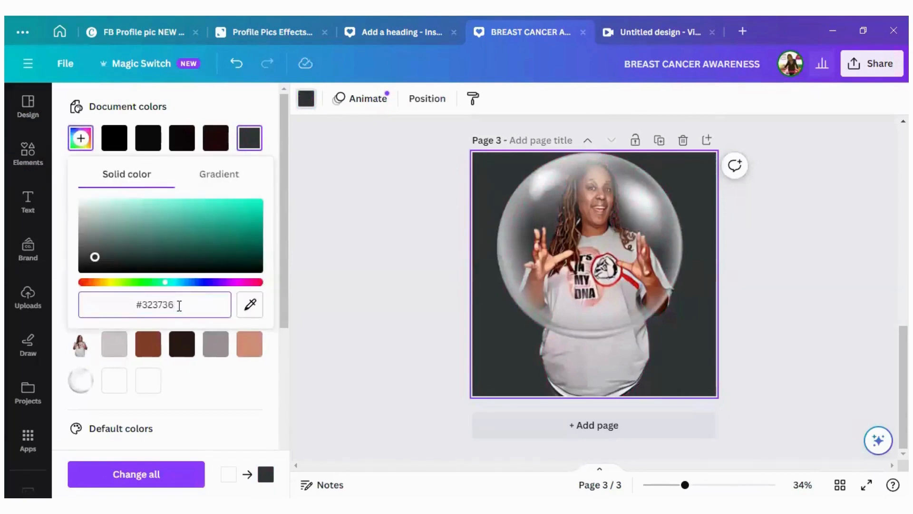
{"action": "left_click_drag", "start_coordinate": [133, 307], "coordinate": [81, 320]}
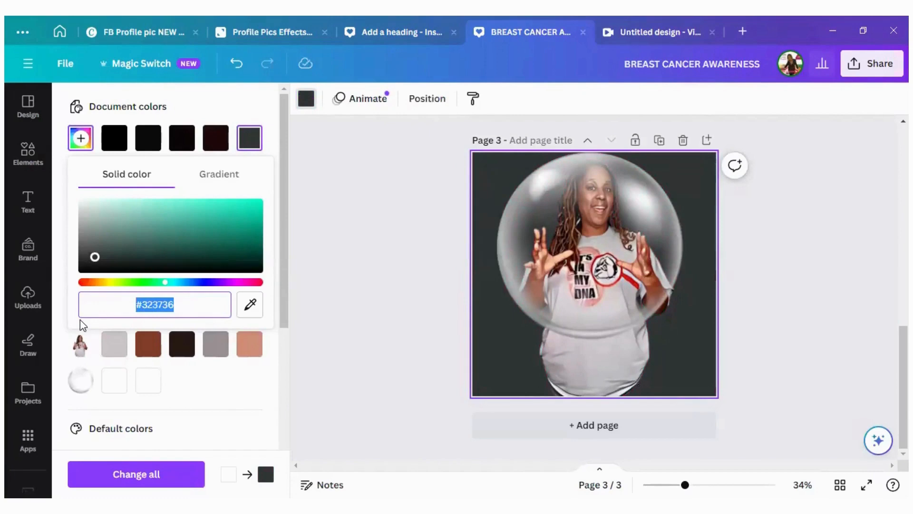
{"action": "type", "text": "#FF"}
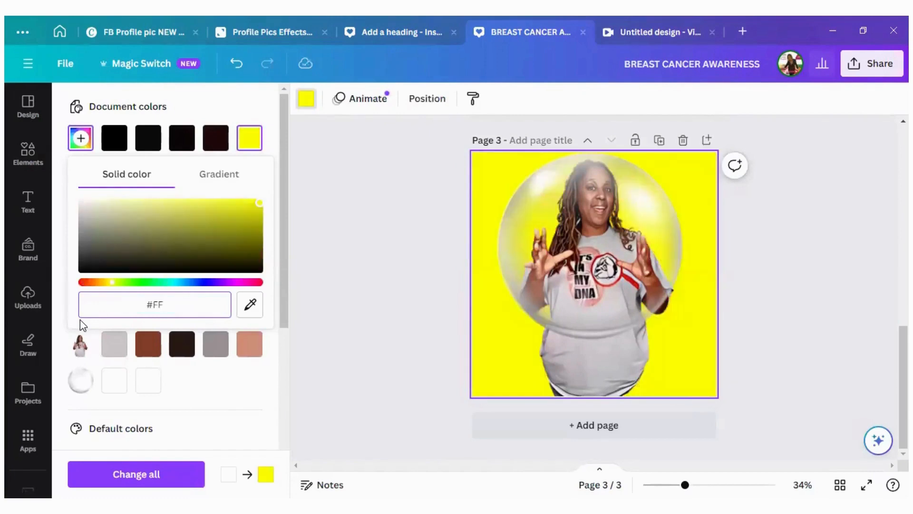
{"action": "type", "text": "0000"}
{"action": "key", "text": "Return"}
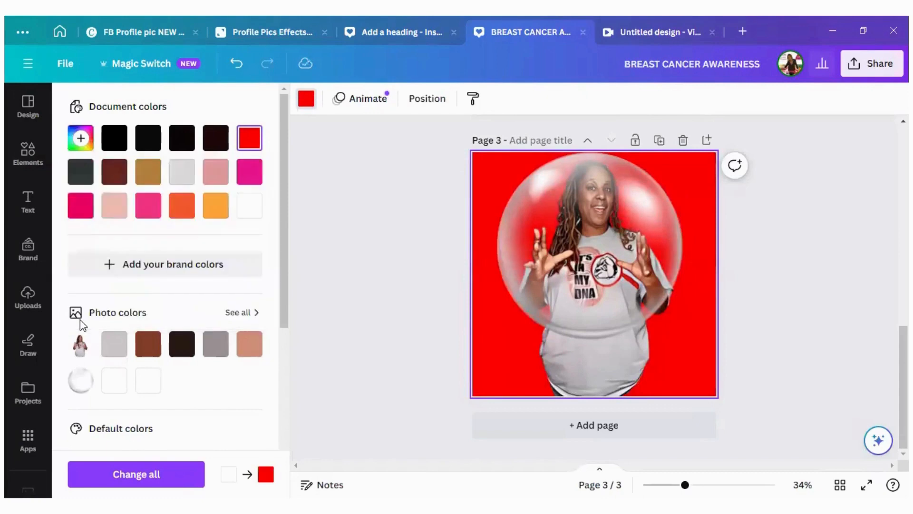
- Shrink the glass sphere a little more and realign it with the page's top edge
{"action": "left_click", "coordinate": [615, 325]}
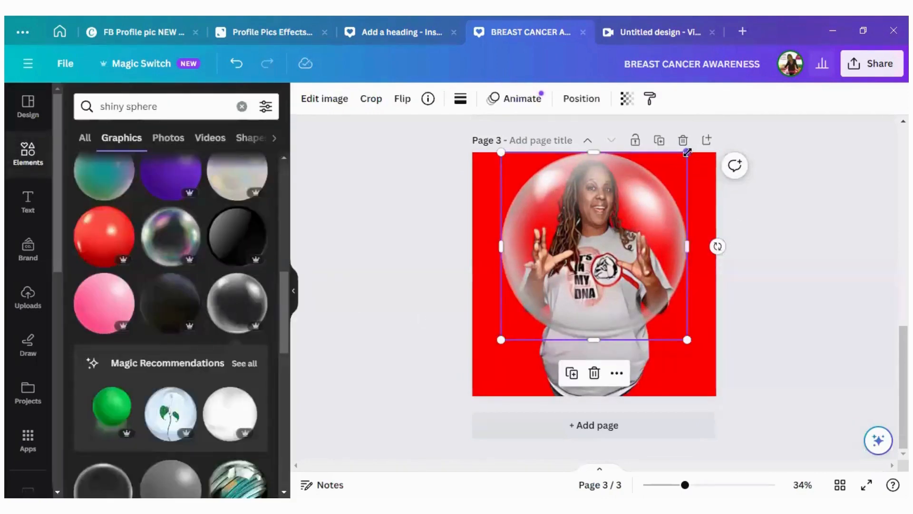
{"action": "left_click_drag", "start_coordinate": [682, 160], "coordinate": [672, 171]}
{"action": "left_click_drag", "start_coordinate": [642, 211], "coordinate": [642, 196]}
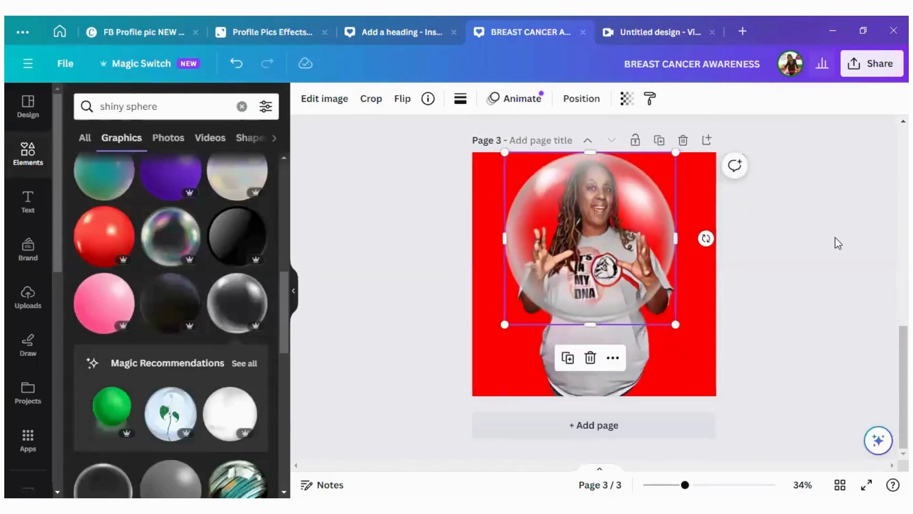
{"action": "left_click", "coordinate": [730, 424]}
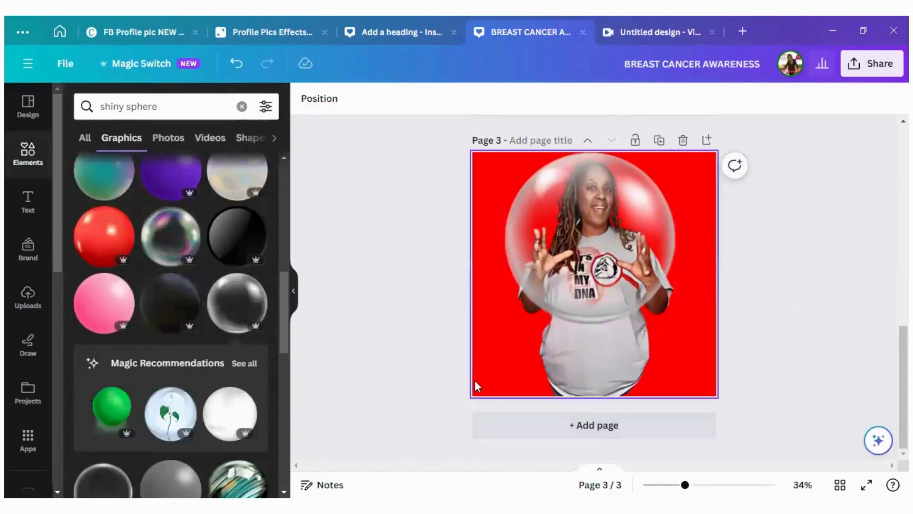
- Enlarge the woman cutout beyond the page's lower edge and reposition it so her head and raised hands fill the page
{"action": "left_click_drag", "start_coordinate": [585, 359], "coordinate": [583, 358]}
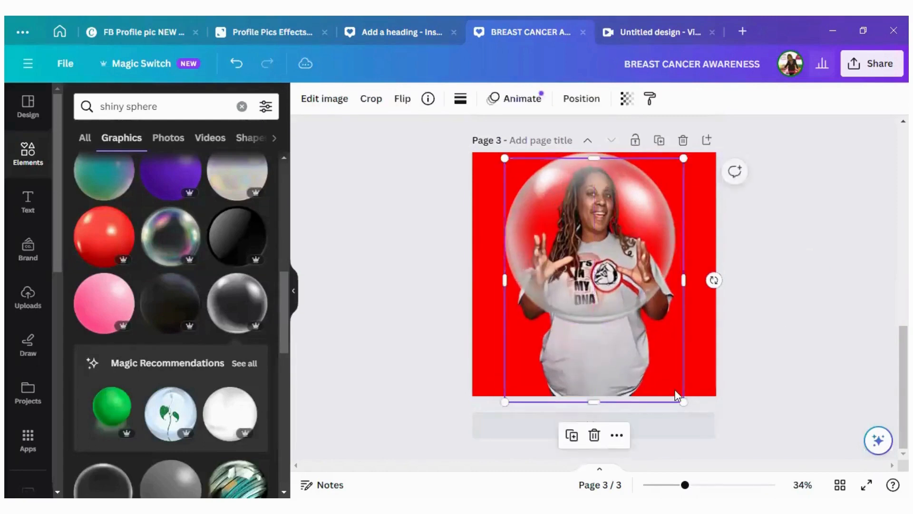
{"action": "left_click_drag", "start_coordinate": [684, 402], "coordinate": [743, 484]}
{"action": "left_click_drag", "start_coordinate": [653, 352], "coordinate": [674, 351]}
{"action": "left_click_drag", "start_coordinate": [620, 269], "coordinate": [590, 256]}
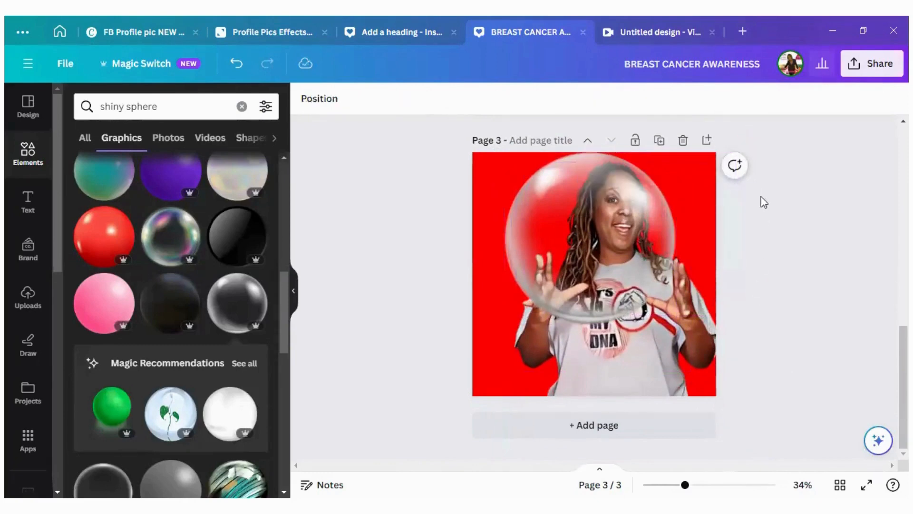
{"action": "left_click", "coordinate": [685, 315]}
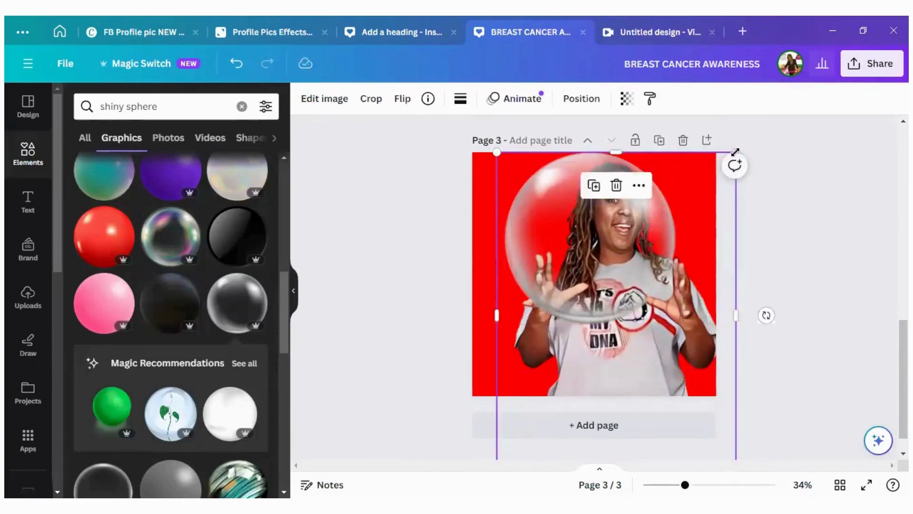
{"action": "left_click_drag", "start_coordinate": [735, 153], "coordinate": [782, 113]}
{"action": "left_click_drag", "start_coordinate": [660, 335], "coordinate": [660, 348]}
- Move the glass sphere down and resize it to fit between the woman's hands in front of her face
{"action": "left_click", "coordinate": [648, 291]}
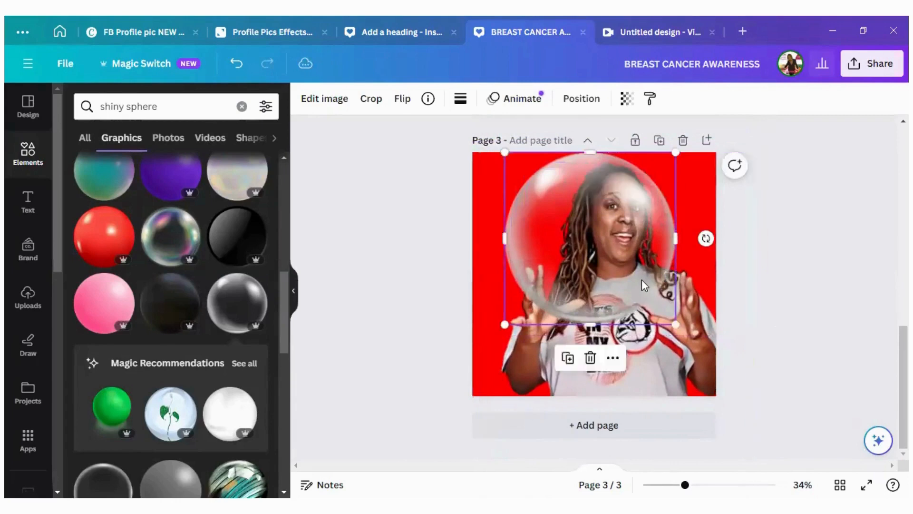
{"action": "left_click_drag", "start_coordinate": [642, 279], "coordinate": [645, 289]}
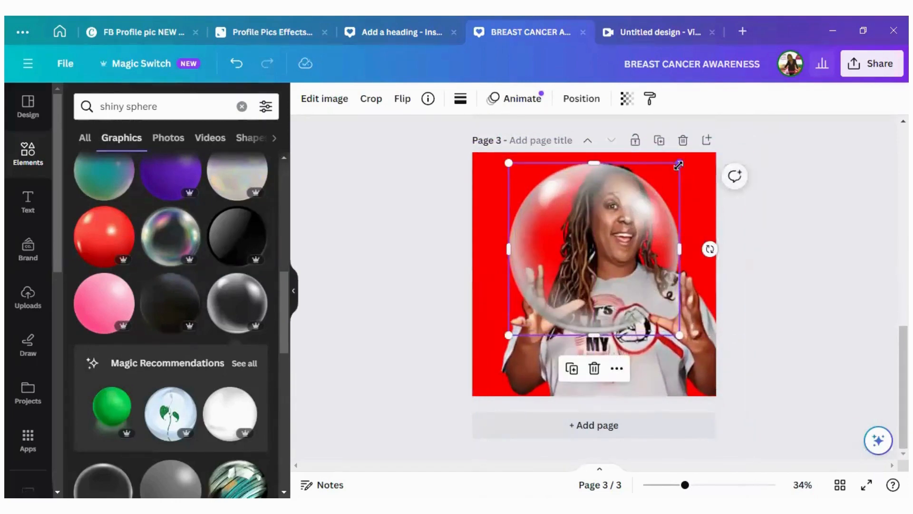
{"action": "left_click_drag", "start_coordinate": [679, 165], "coordinate": [659, 185]}
{"action": "left_click_drag", "start_coordinate": [601, 264], "coordinate": [623, 267]}
{"action": "left_click_drag", "start_coordinate": [681, 184], "coordinate": [696, 170]}
{"action": "left_click_drag", "start_coordinate": [666, 215], "coordinate": [659, 210]}
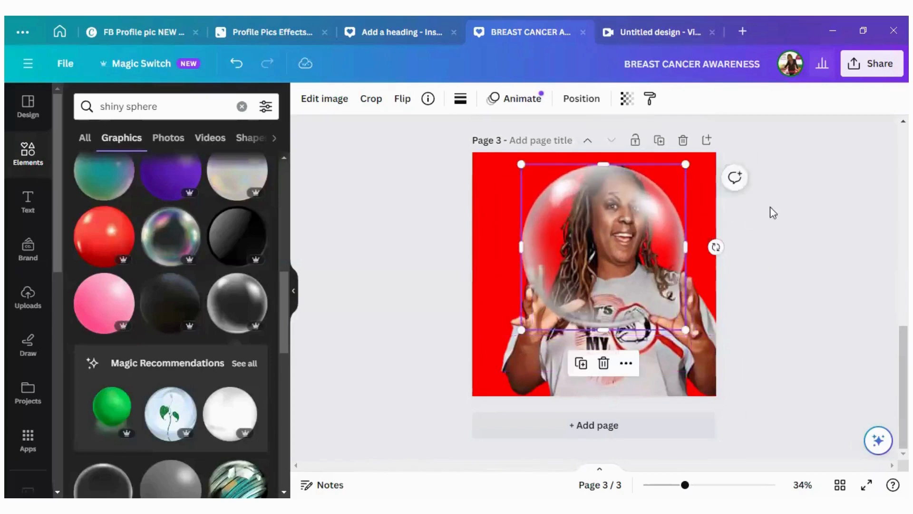
{"action": "left_click", "coordinate": [790, 196]}
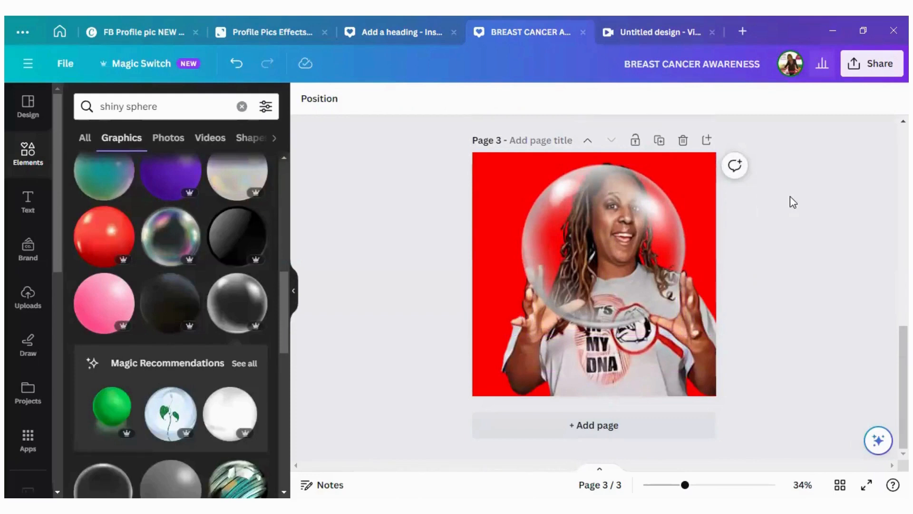
- Add the fiery sun sphere graphic, delete the glass sphere, and place the fireball above the woman's hands over her face
{"action": "scroll", "coordinate": [163, 279], "scroll_direction": "down", "scroll_amount": 4}
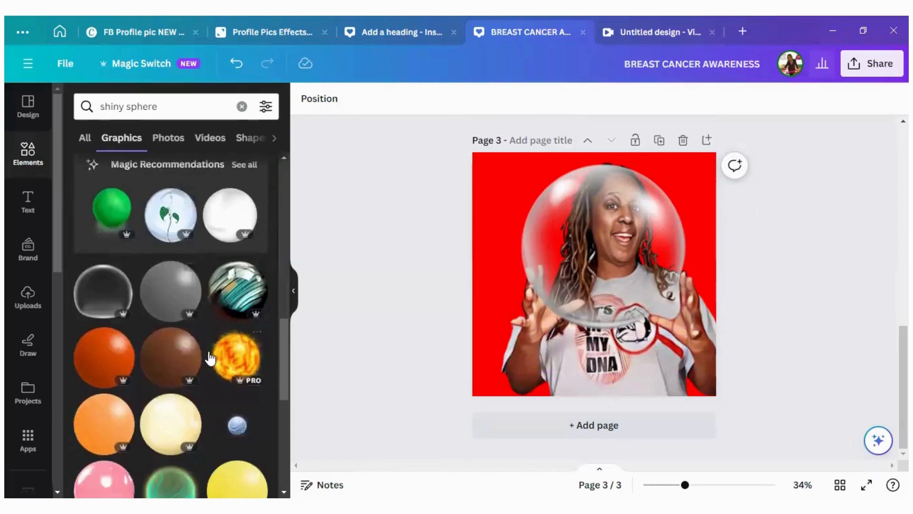
{"action": "left_click", "coordinate": [238, 365]}
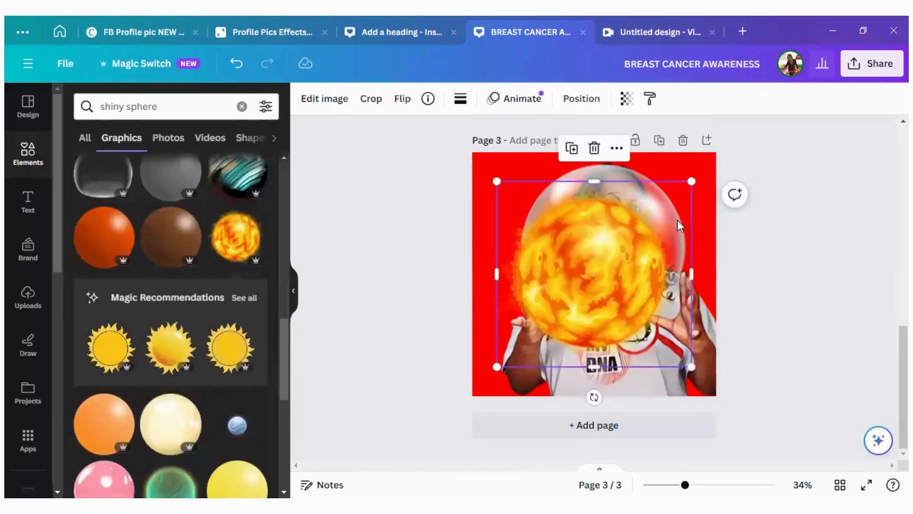
{"action": "left_click_drag", "start_coordinate": [660, 202], "coordinate": [739, 246]}
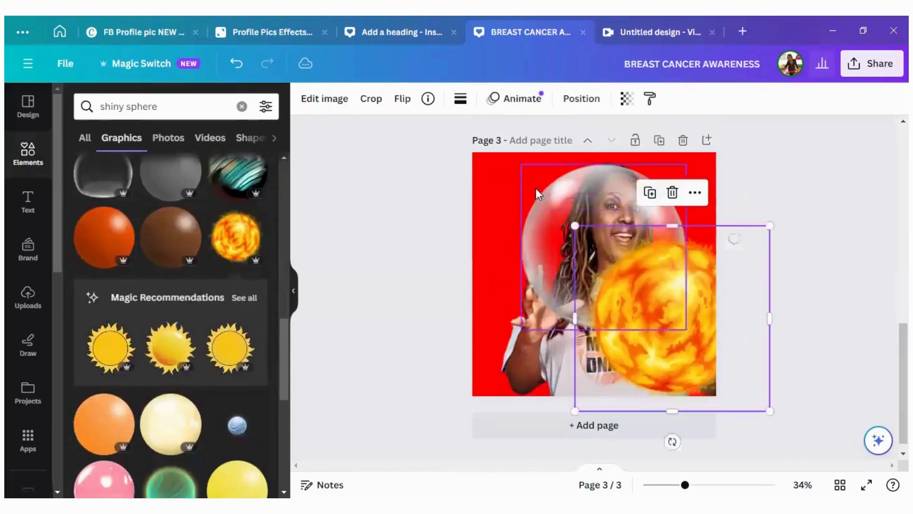
{"action": "left_click_drag", "start_coordinate": [563, 190], "coordinate": [494, 181]}
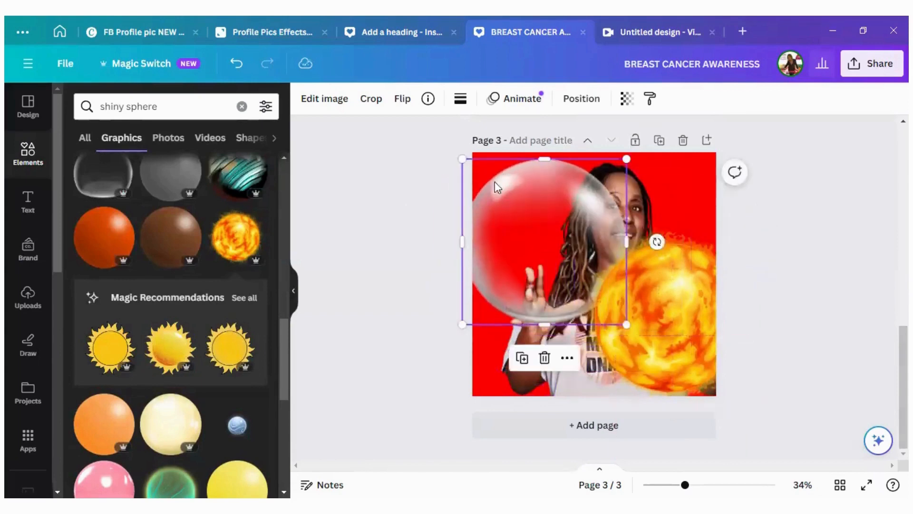
{"action": "left_click", "coordinate": [545, 357]}
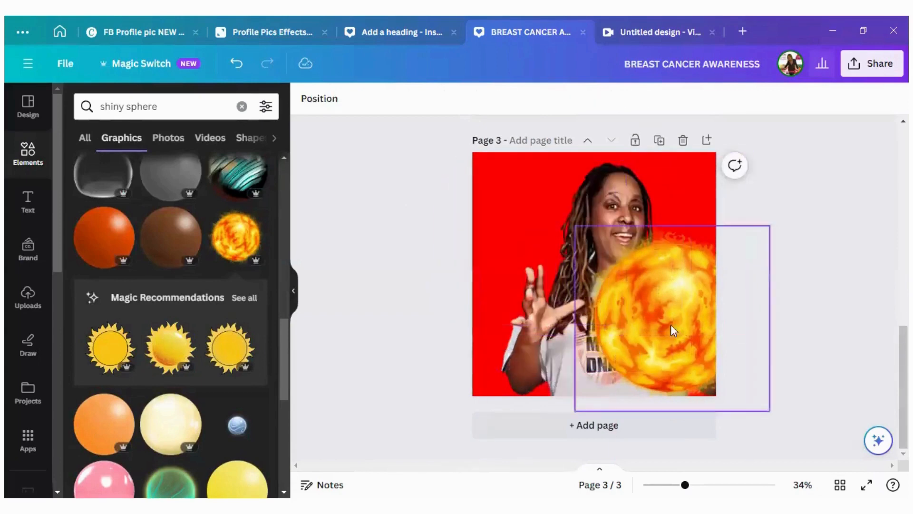
{"action": "left_click_drag", "start_coordinate": [670, 324], "coordinate": [648, 256]}
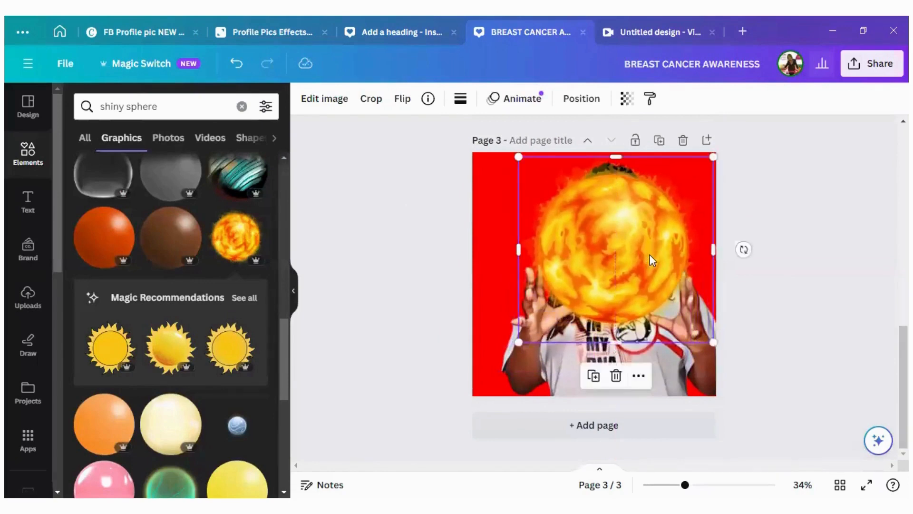
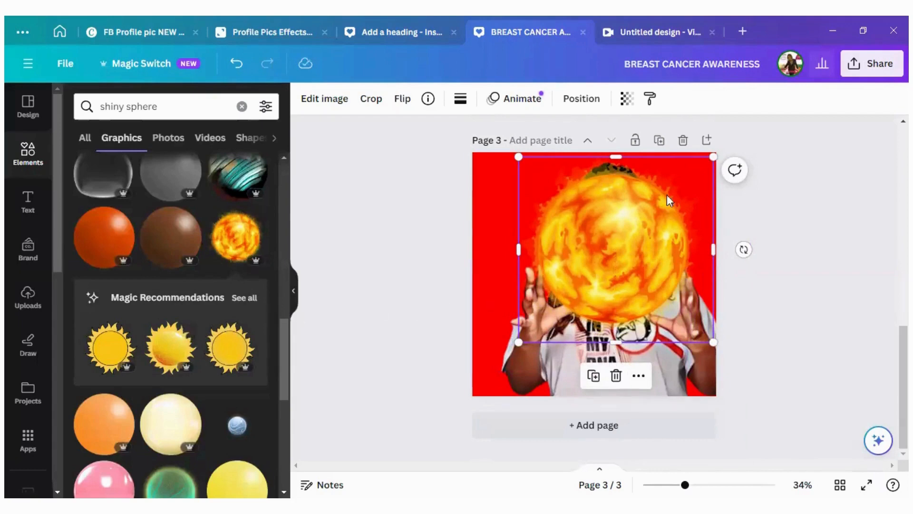
- Shrink the fireball to roughly the width of the gap between her hands and park it in the page's upper-left corner
{"action": "left_click_drag", "start_coordinate": [712, 156], "coordinate": [634, 229]}
{"action": "left_click_drag", "start_coordinate": [561, 310], "coordinate": [596, 369]}
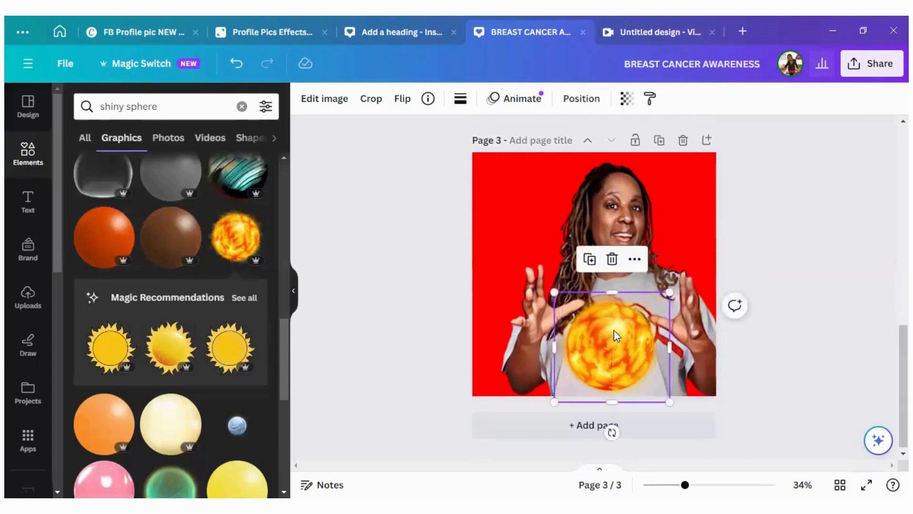
{"action": "left_click_drag", "start_coordinate": [617, 335], "coordinate": [541, 201]}
- Shift the woman cutout to the right side of the page, shrink it slightly, and widen its crop on the left edge
{"action": "left_click", "coordinate": [647, 261]}
{"action": "mouse_move", "coordinate": [662, 255]}
{"action": "left_mouse_down"}
{"action": "mouse_move", "coordinate": [676, 246]}
{"action": "mouse_move", "coordinate": [671, 262]}
{"action": "left_mouse_up"}
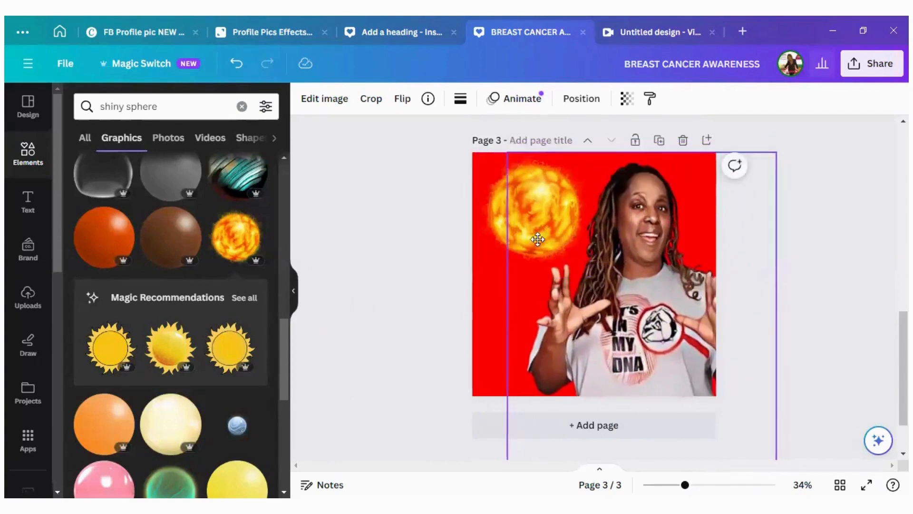
{"action": "left_click_drag", "start_coordinate": [506, 215], "coordinate": [526, 202]}
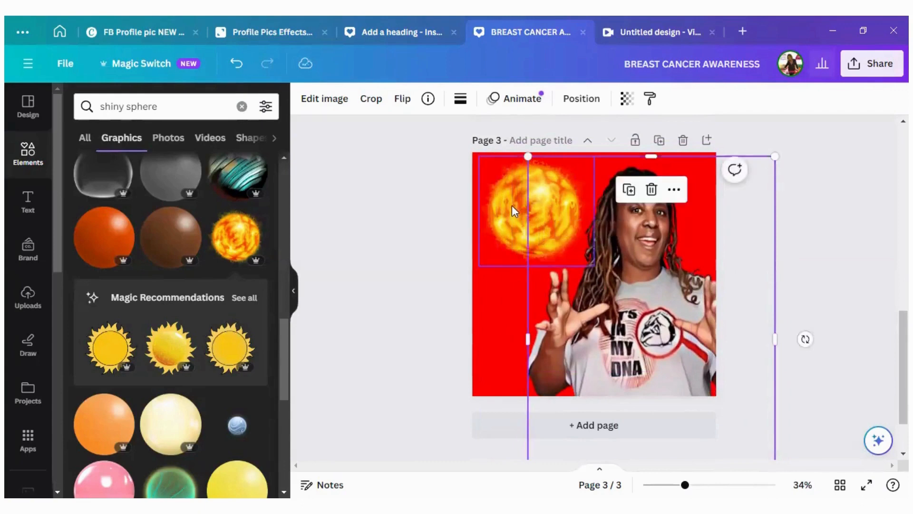
{"action": "left_click_drag", "start_coordinate": [527, 339], "coordinate": [516, 337]}
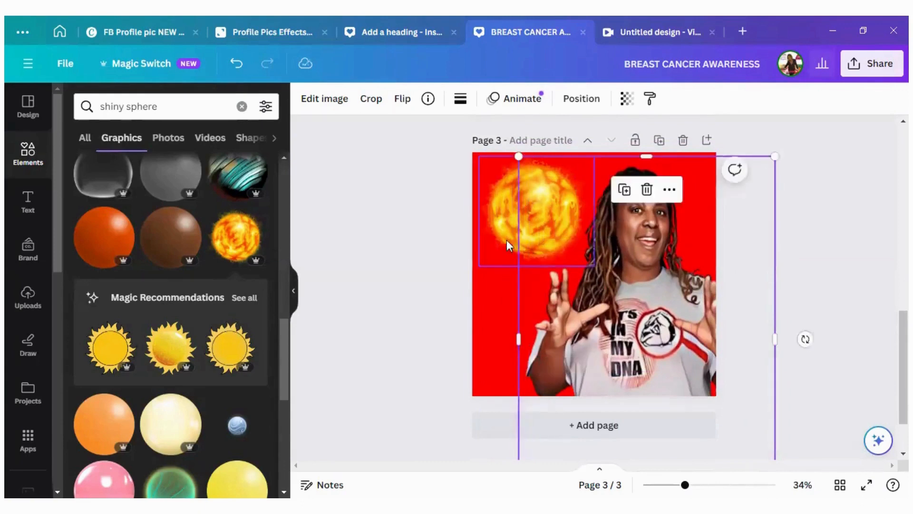
- Move the woman cutout to the left side of the page and the fireball to the right of her
{"action": "left_click", "coordinate": [502, 223]}
{"action": "mouse_move", "coordinate": [501, 223]}
{"action": "left_mouse_down"}
{"action": "mouse_move", "coordinate": [478, 228]}
{"action": "mouse_move", "coordinate": [477, 243]}
{"action": "mouse_move", "coordinate": [497, 215]}
{"action": "left_mouse_up"}
{"action": "left_click_drag", "start_coordinate": [631, 251], "coordinate": [530, 248]}
{"action": "left_click_drag", "start_coordinate": [600, 222], "coordinate": [704, 263]}
{"action": "left_click", "coordinate": [563, 200]}
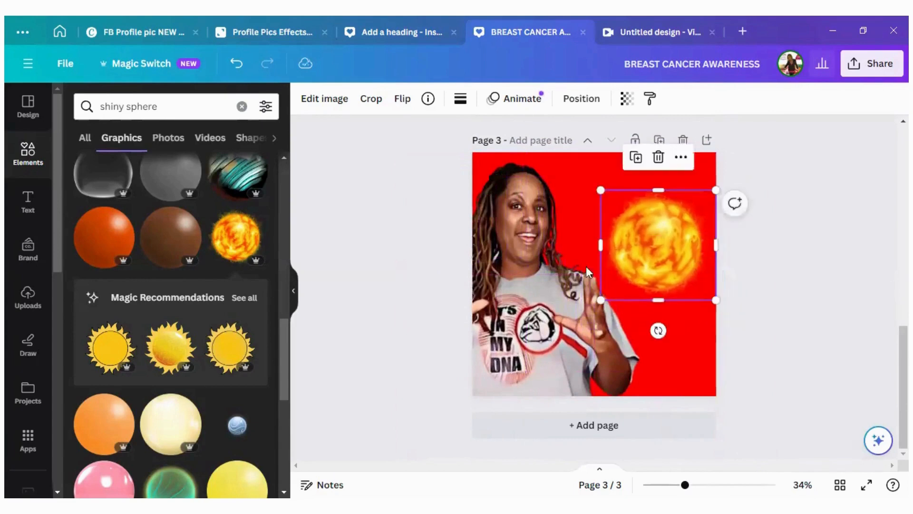
- Move the woman cutout back to the page centre and shrink it slightly, with one hand beneath the fireball
{"action": "left_click_drag", "start_coordinate": [539, 302], "coordinate": [564, 306]}
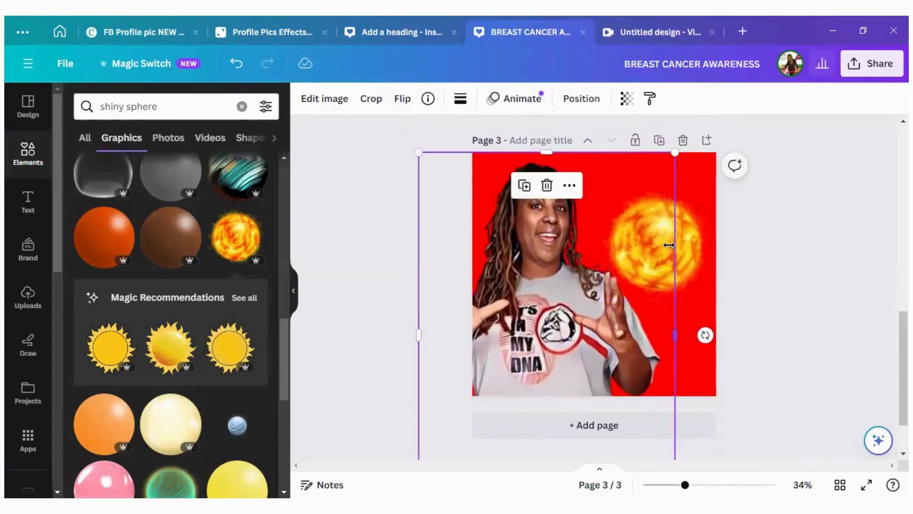
{"action": "left_click_drag", "start_coordinate": [667, 247], "coordinate": [659, 252]}
{"action": "left_click_drag", "start_coordinate": [556, 324], "coordinate": [638, 312]}
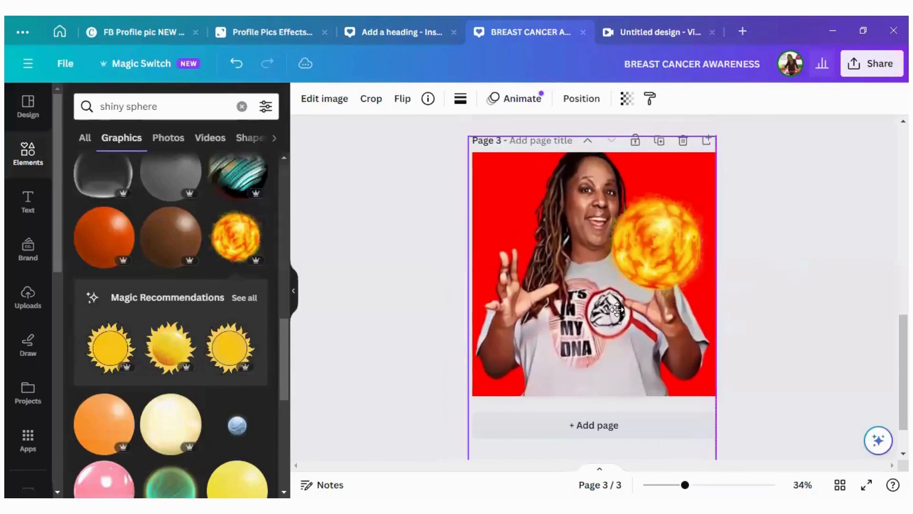
{"action": "left_click_drag", "start_coordinate": [469, 137], "coordinate": [476, 148]}
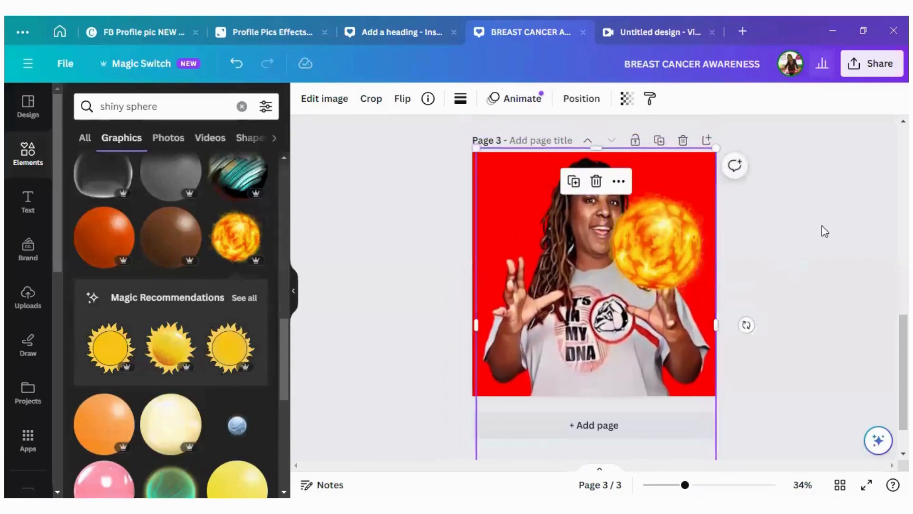
- Shift the woman cutout slightly left and centre the fireball between her hands over the shirt
{"action": "mouse_move", "coordinate": [586, 343]}
{"action": "left_mouse_down"}
{"action": "mouse_move", "coordinate": [599, 342]}
{"action": "mouse_move", "coordinate": [577, 337]}
{"action": "left_mouse_up"}
{"action": "left_click", "coordinate": [869, 281]}
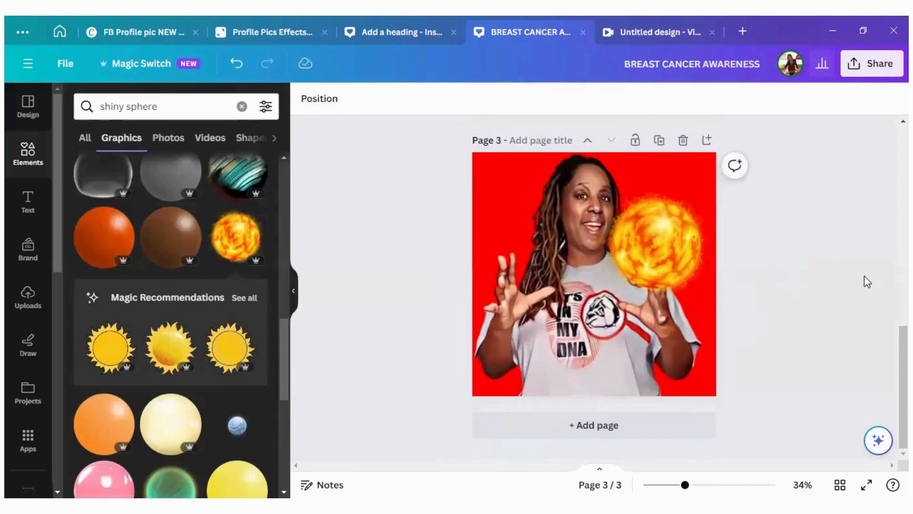
{"action": "left_click", "coordinate": [669, 235]}
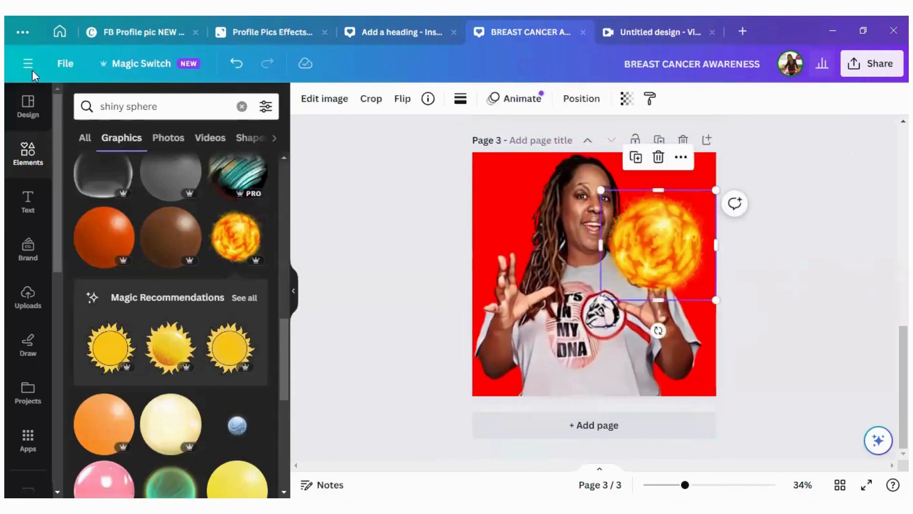
{"action": "left_click", "coordinate": [243, 107]}
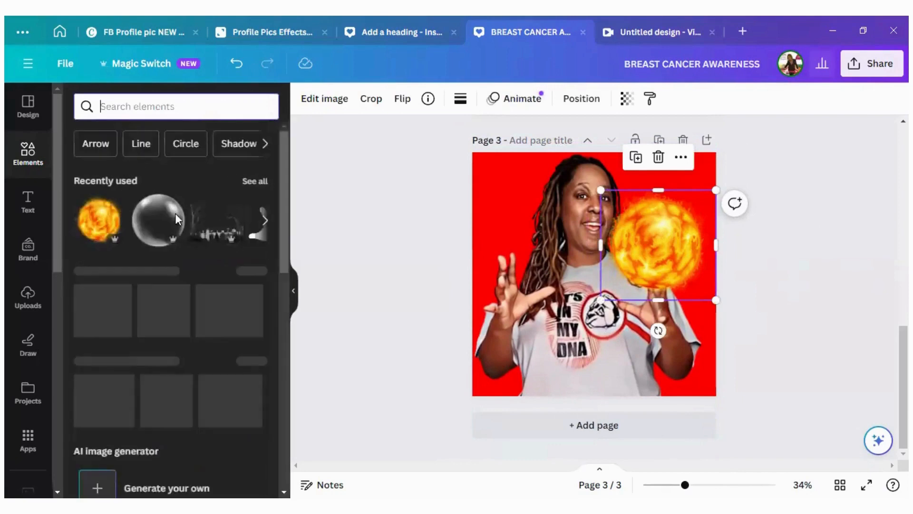
{"action": "scroll", "coordinate": [158, 252], "scroll_direction": "down", "scroll_amount": 5}
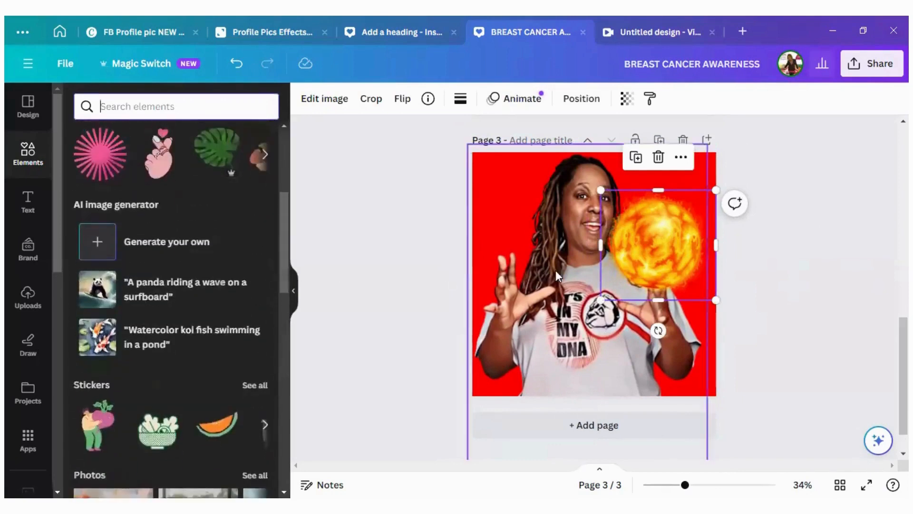
{"action": "left_click_drag", "start_coordinate": [650, 254], "coordinate": [621, 268]}
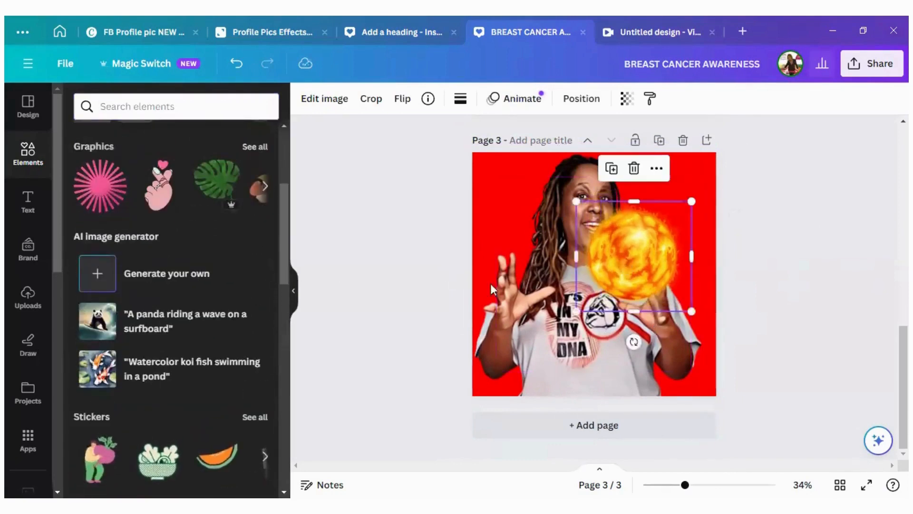
{"action": "left_click", "coordinate": [27, 250]}
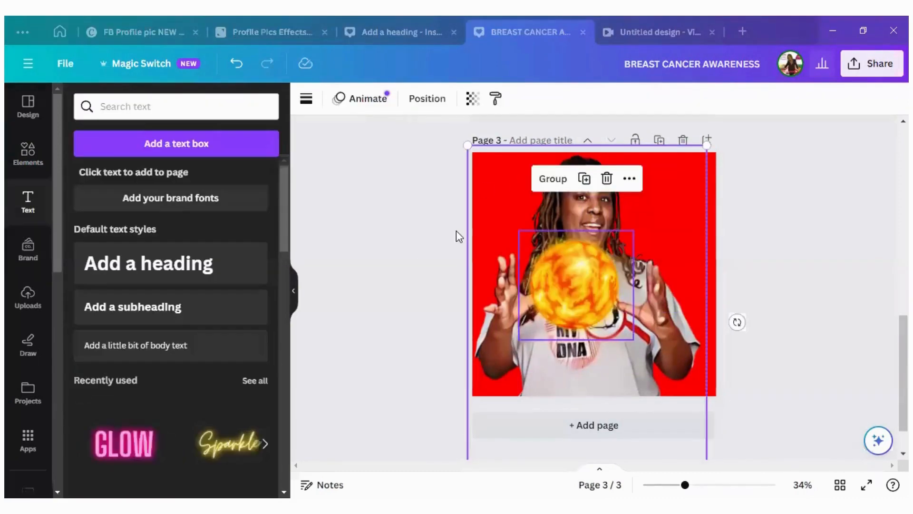
- Try shrinking the woman and fireball together and placing them in the page's lower-left area
{"action": "left_click", "coordinate": [771, 211]}
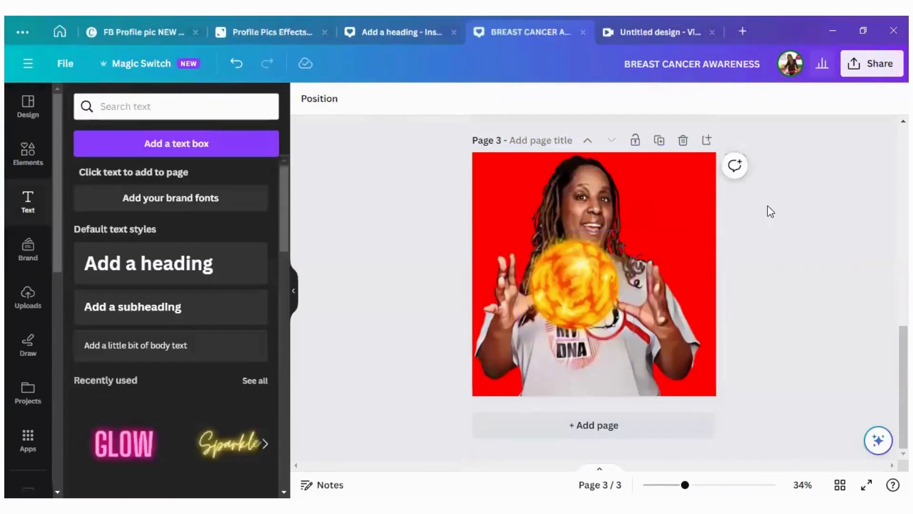
{"action": "left_click_drag", "start_coordinate": [459, 146], "coordinate": [647, 352]}
{"action": "left_click_drag", "start_coordinate": [703, 162], "coordinate": [662, 213]}
{"action": "left_click_drag", "start_coordinate": [623, 331], "coordinate": [618, 301]}
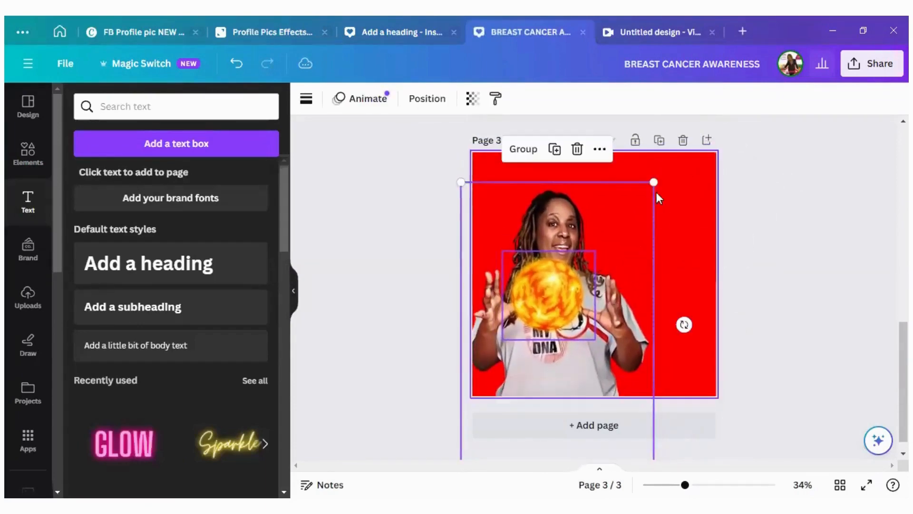
{"action": "left_click_drag", "start_coordinate": [654, 182], "coordinate": [633, 213]}
{"action": "mouse_move", "coordinate": [584, 328]}
{"action": "left_mouse_down"}
{"action": "mouse_move", "coordinate": [603, 310]}
{"action": "mouse_move", "coordinate": [597, 323]}
{"action": "left_mouse_up"}
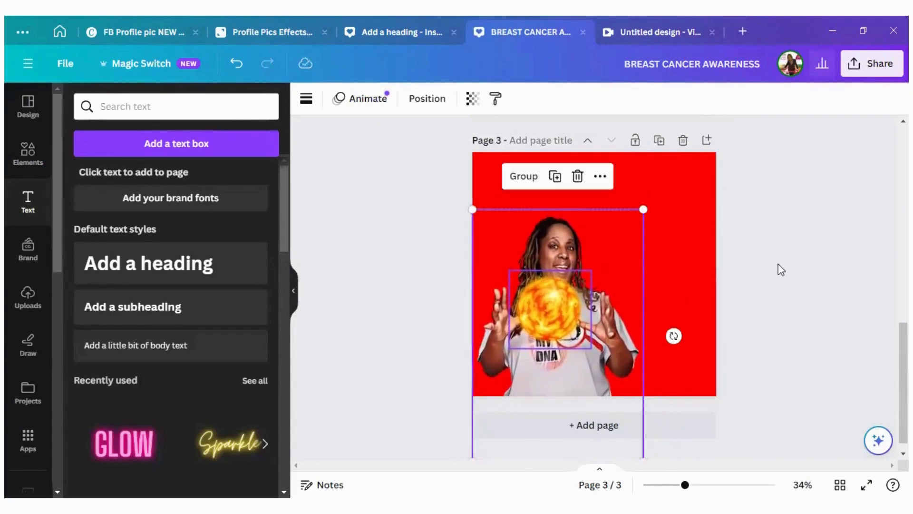
- Try adding a default heading text box to the page
{"action": "left_click", "coordinate": [390, 218]}
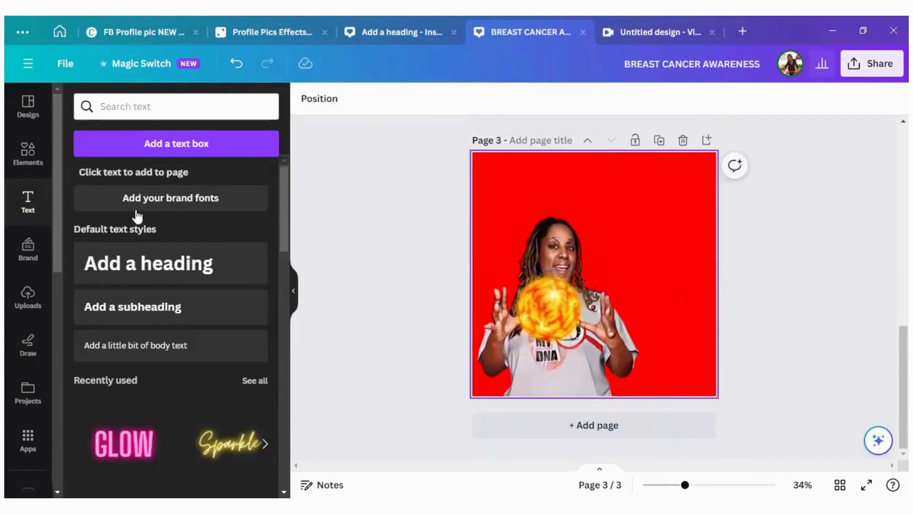
{"action": "left_click", "coordinate": [132, 268]}
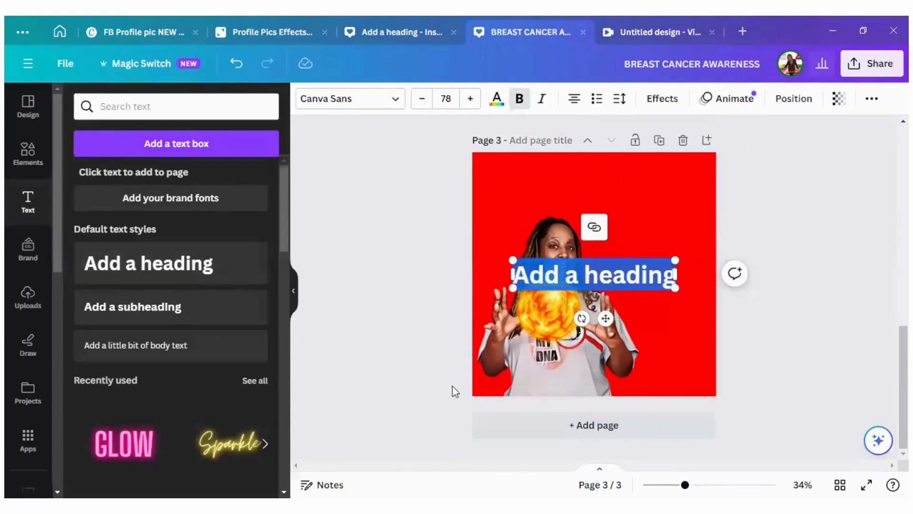
{"action": "key", "text": "Escape"}
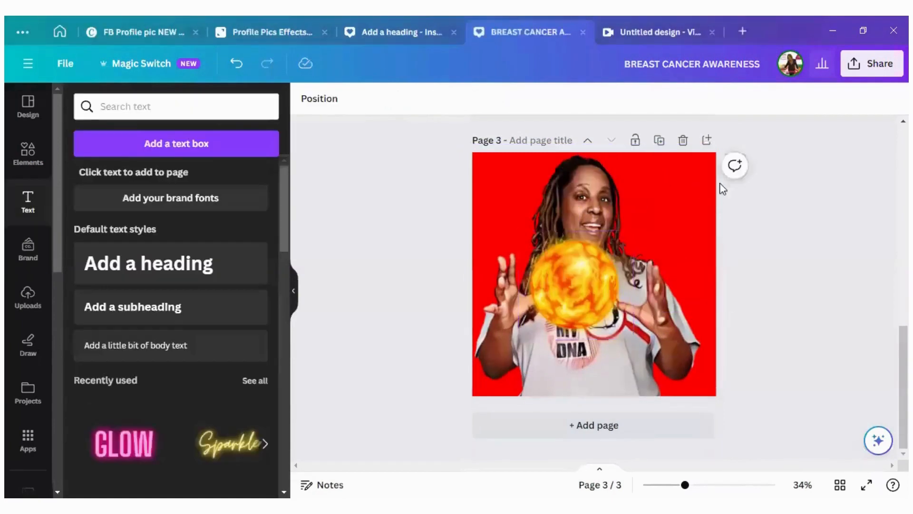
- Scale the woman and fireball down together and position them low on the page, leaving red space above
{"action": "left_click_drag", "start_coordinate": [459, 149], "coordinate": [708, 307]}
{"action": "left_click_drag", "start_coordinate": [707, 147], "coordinate": [662, 220]}
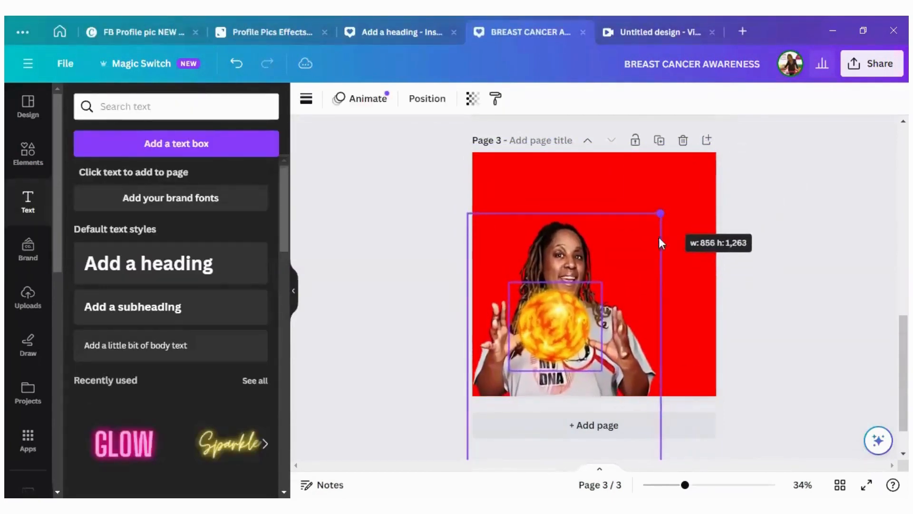
{"action": "left_click_drag", "start_coordinate": [617, 337], "coordinate": [613, 309]}
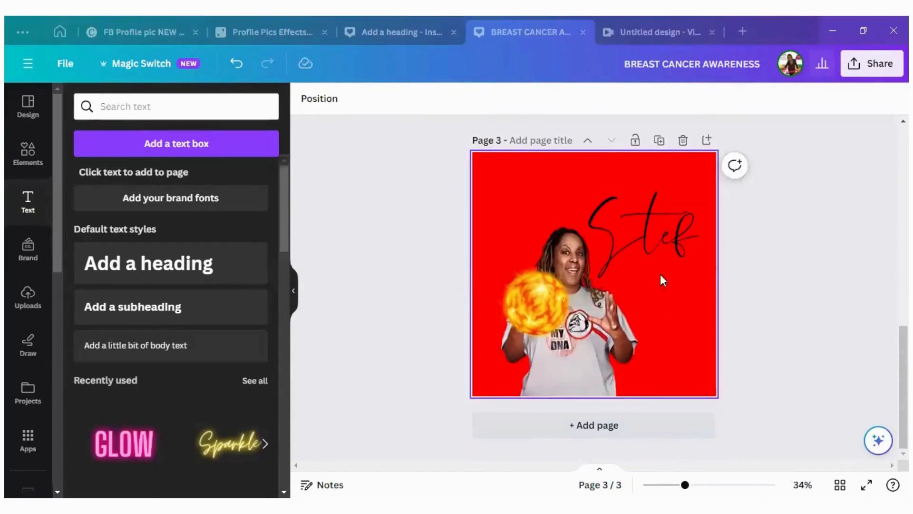
- Try the fireball on each of her hands, settle it over the page's left-hand one, and move the script name text up toward the upper-right corner
{"action": "left_click_drag", "start_coordinate": [660, 274], "coordinate": [683, 227]}
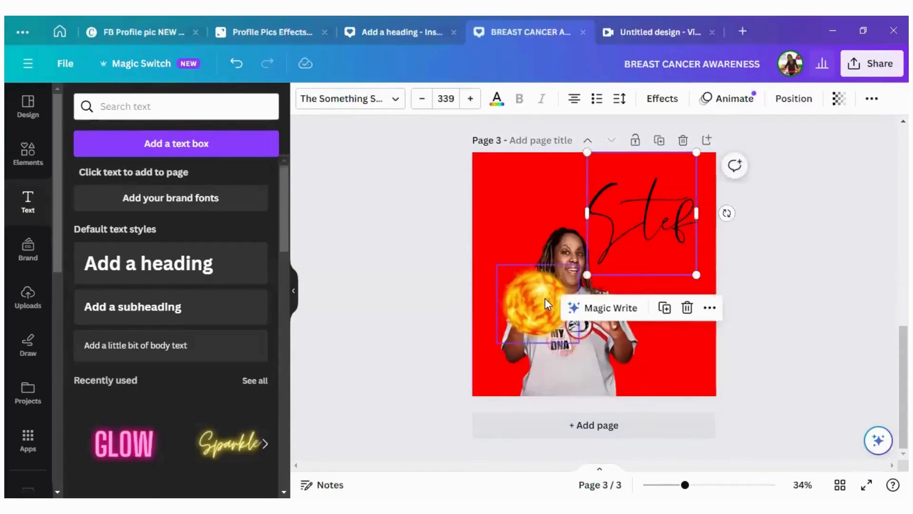
{"action": "left_click_drag", "start_coordinate": [545, 299], "coordinate": [643, 314]}
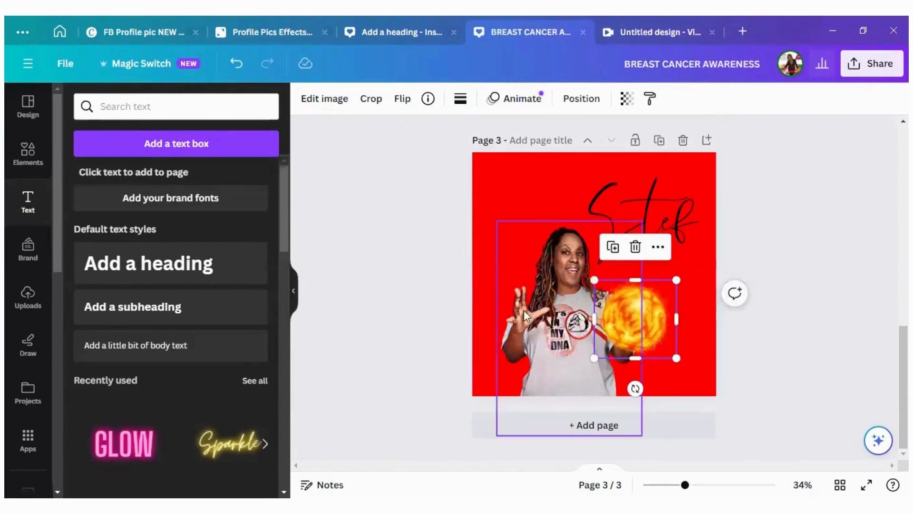
{"action": "left_click_drag", "start_coordinate": [641, 321], "coordinate": [534, 298]}
{"action": "left_click", "coordinate": [672, 265]}
{"action": "left_click_drag", "start_coordinate": [678, 236], "coordinate": [677, 221]}
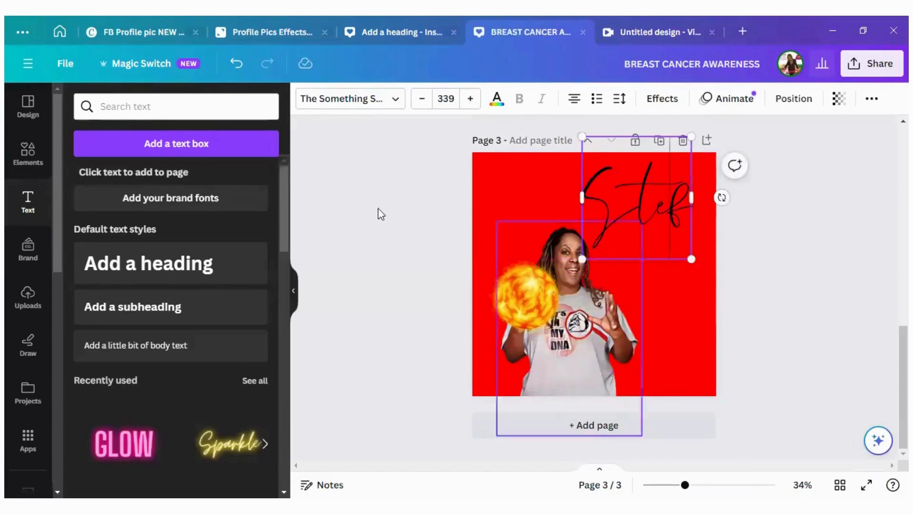
- Add a heading reading "is on" in the Maragsa font directly beneath the script name
{"action": "left_click", "coordinate": [147, 272]}
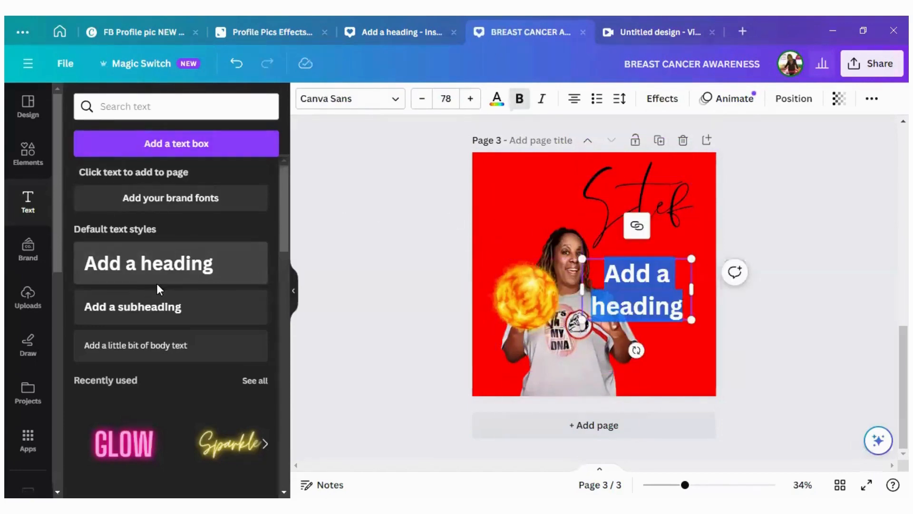
{"action": "type", "text": "is"}
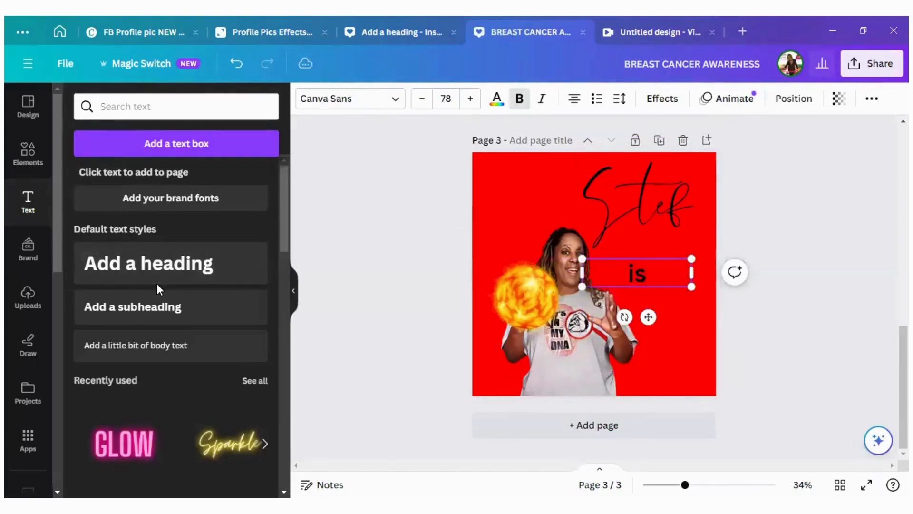
{"action": "type", "text": " on"}
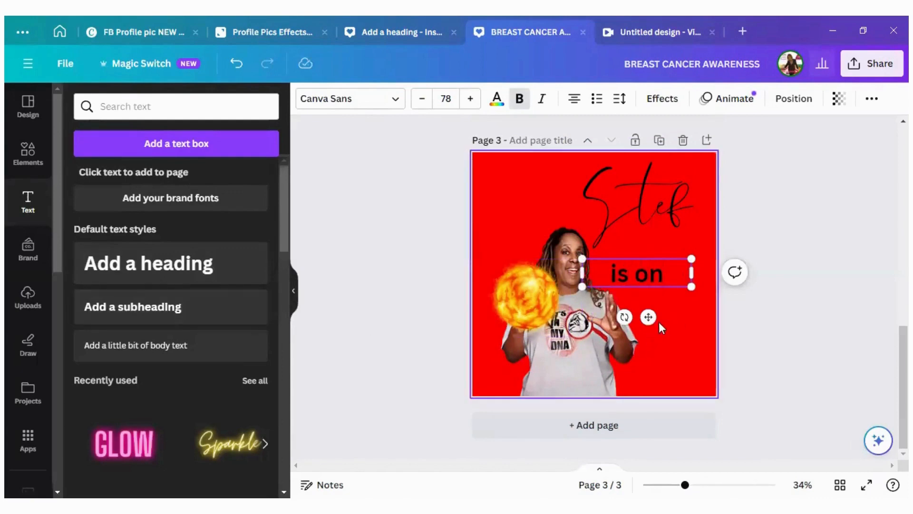
{"action": "left_click_drag", "start_coordinate": [651, 317], "coordinate": [662, 284]}
{"action": "left_click", "coordinate": [397, 101]}
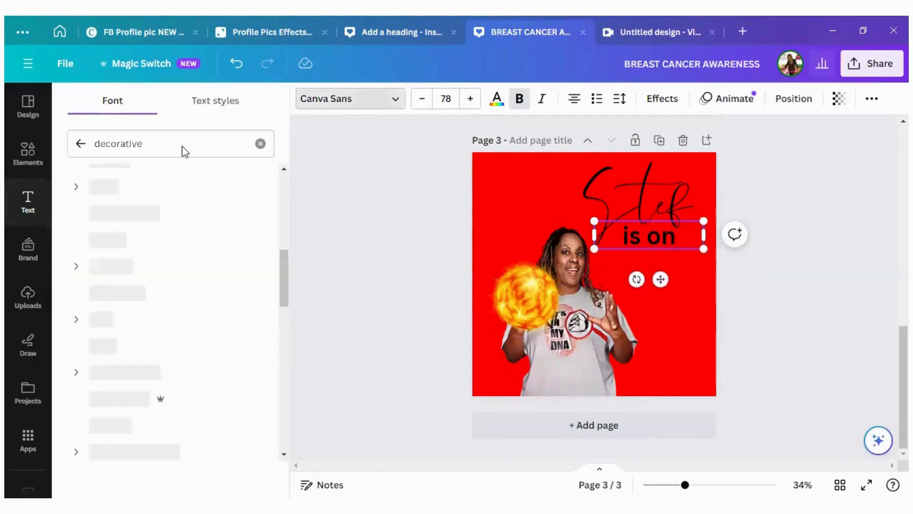
{"action": "left_click", "coordinate": [110, 239]}
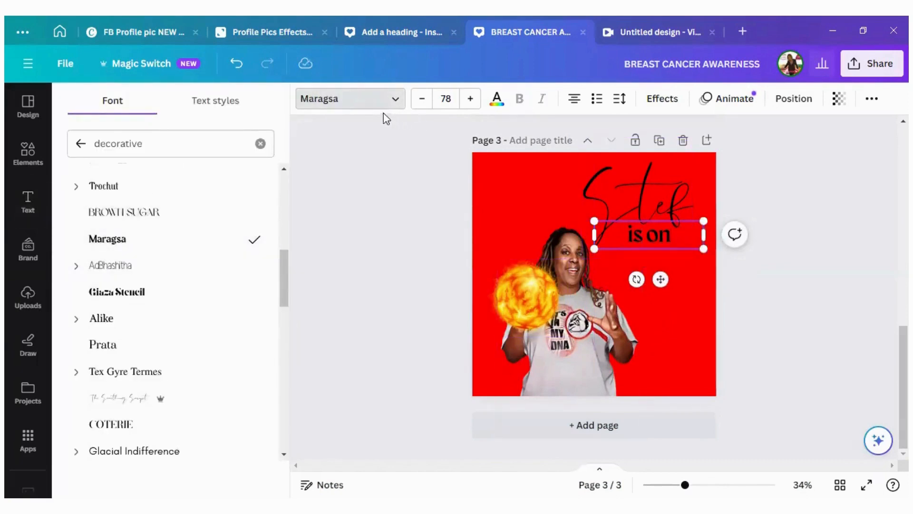
- Search the graphics elements for "arrow" and add the curved hand-drawn arrow to the page
{"action": "left_click", "coordinate": [29, 203]}
{"action": "left_click", "coordinate": [192, 117]}
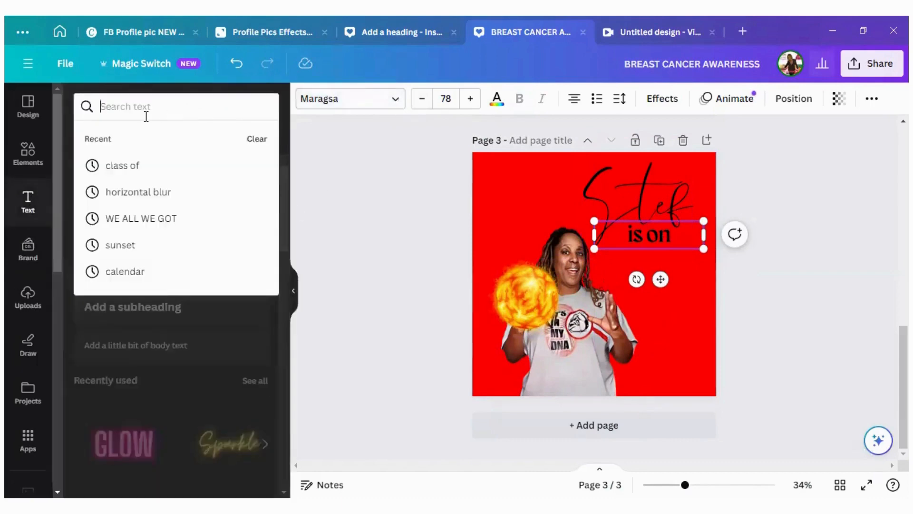
{"action": "left_click", "coordinate": [37, 164]}
{"action": "left_click", "coordinate": [172, 103]}
{"action": "type", "text": "arrow"}
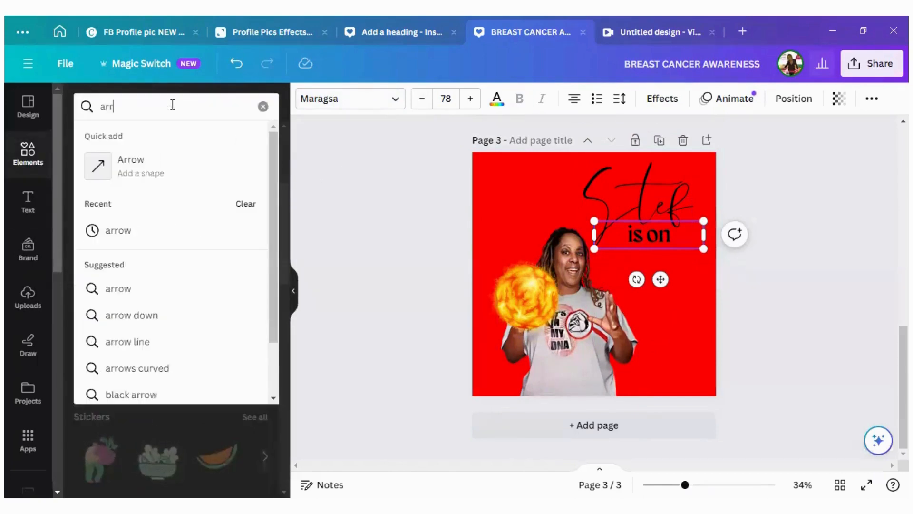
{"action": "key", "text": "Return"}
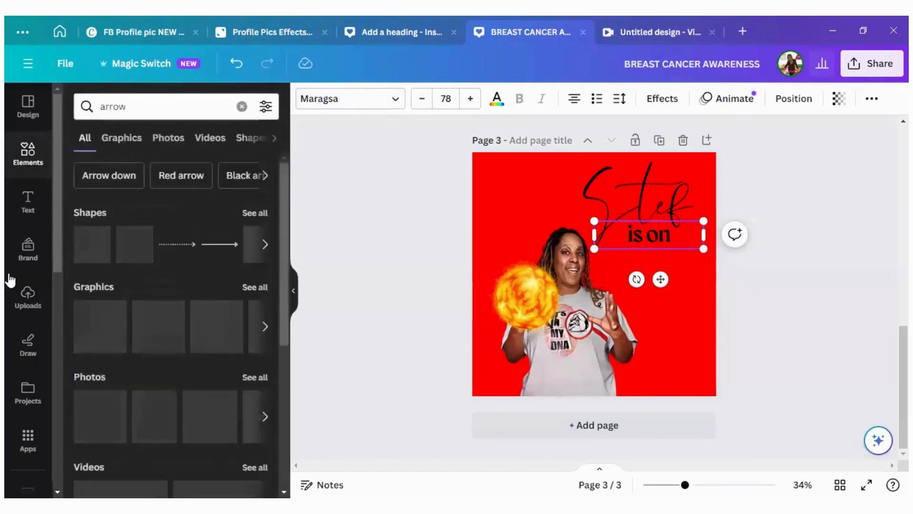
{"action": "left_click", "coordinate": [252, 288]}
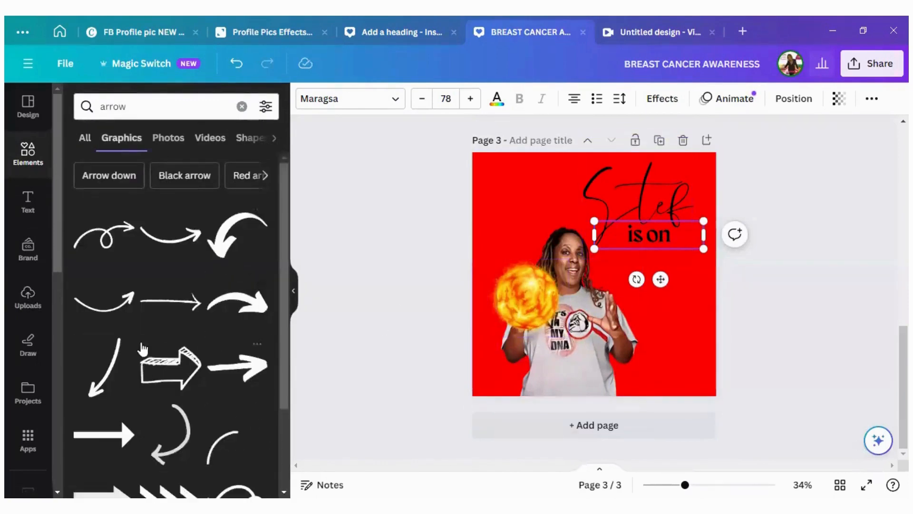
{"action": "scroll", "coordinate": [244, 306], "scroll_direction": "down", "scroll_amount": 3}
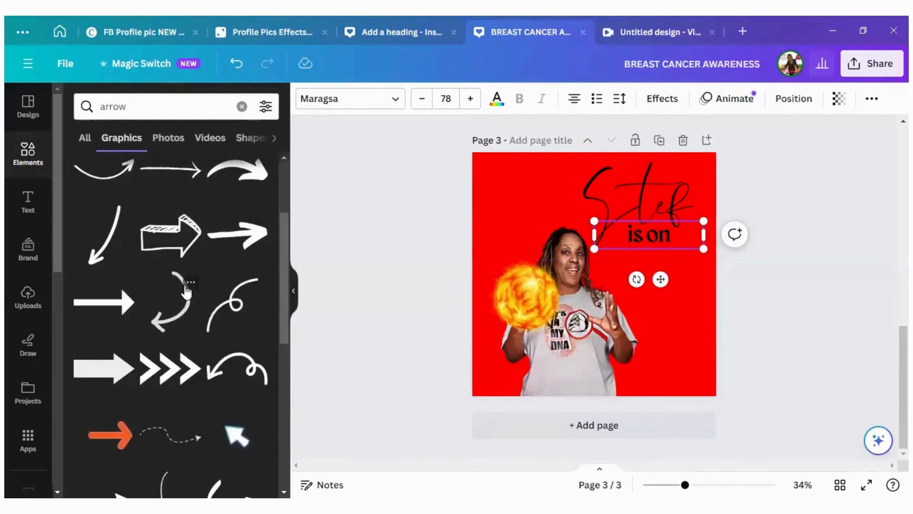
{"action": "left_click", "coordinate": [125, 180]}
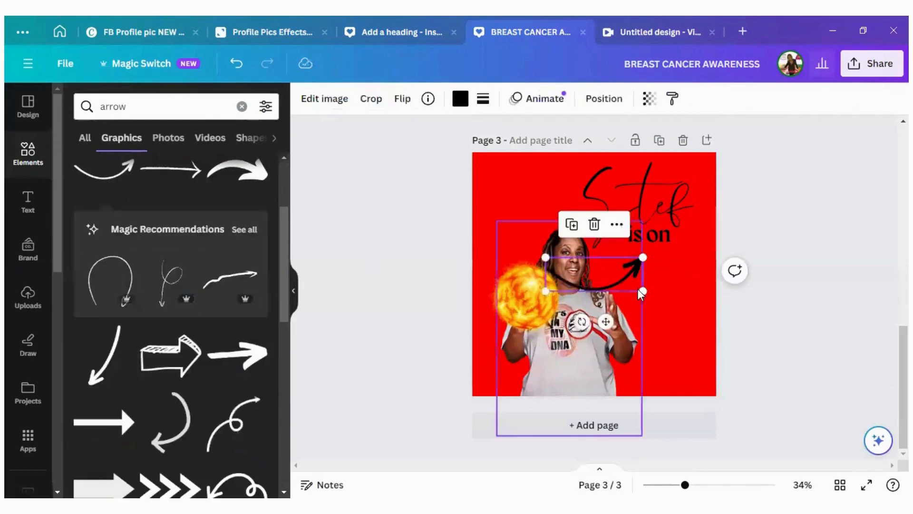
- Flip the arrow horizontally, then rotate and place it so it curves from the "is on" text toward the fireball
{"action": "left_click", "coordinate": [403, 106]}
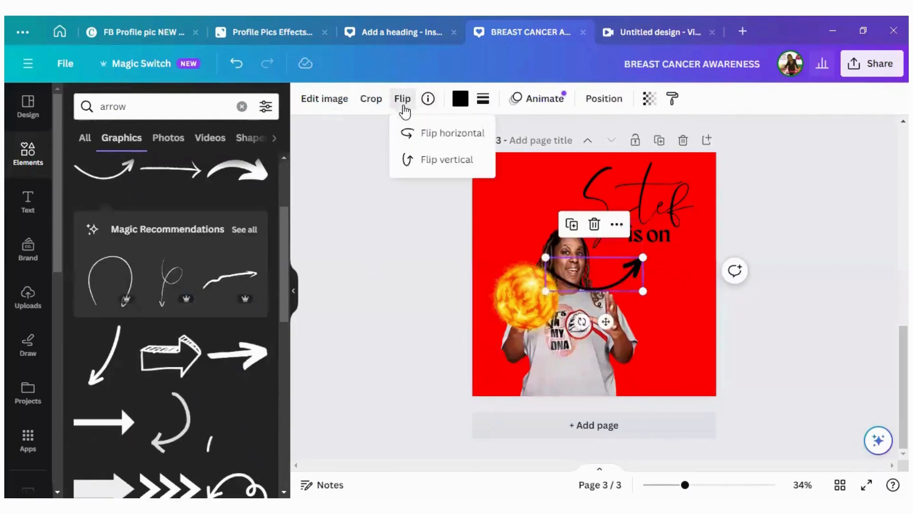
{"action": "left_click", "coordinate": [441, 166]}
{"action": "left_click", "coordinate": [447, 134]}
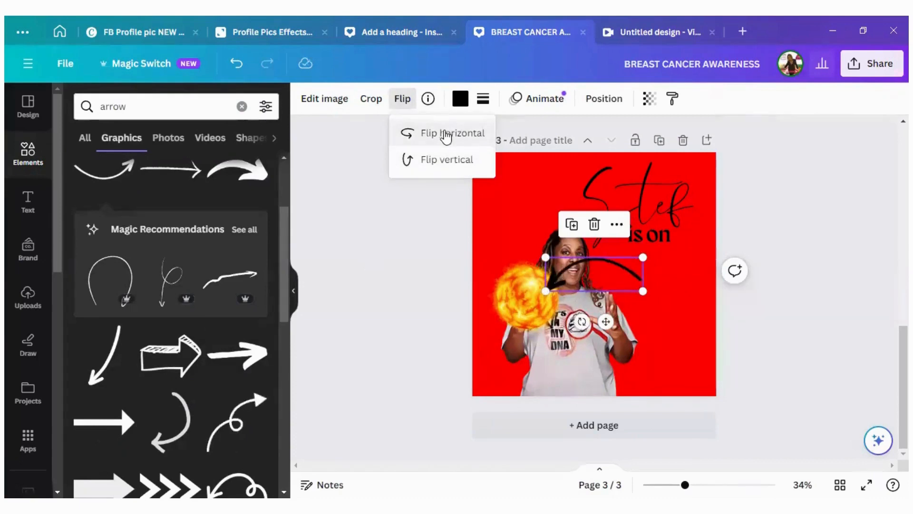
{"action": "left_click", "coordinate": [469, 164]}
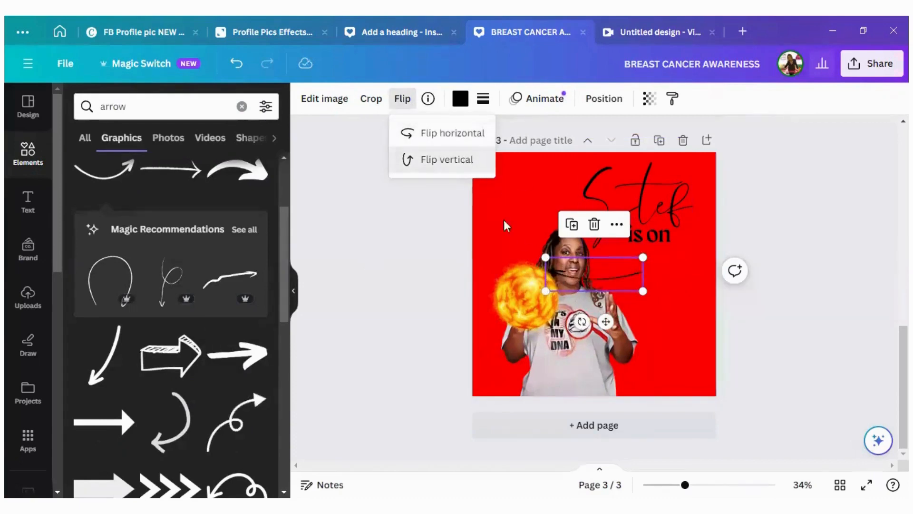
{"action": "left_click_drag", "start_coordinate": [579, 323], "coordinate": [646, 311]}
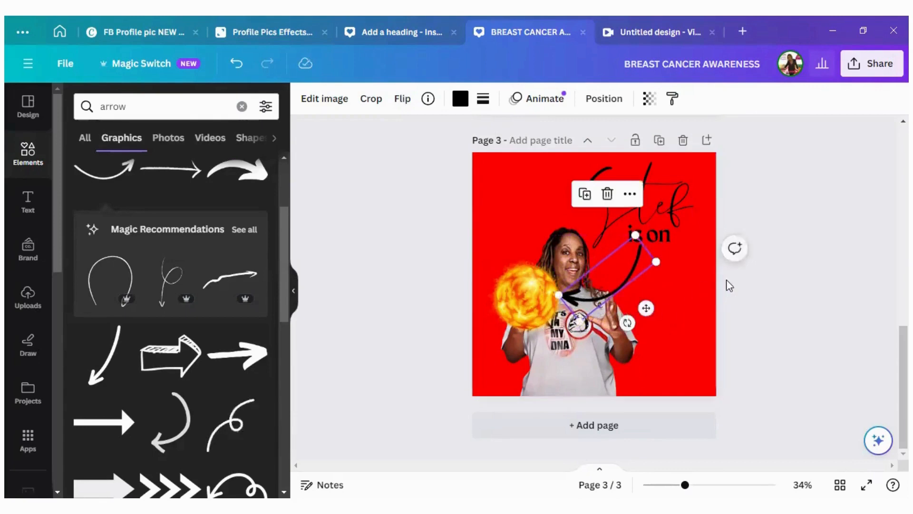
- Change the "is on" text colour to white
{"action": "left_click", "coordinate": [663, 235]}
{"action": "left_click", "coordinate": [500, 106]}
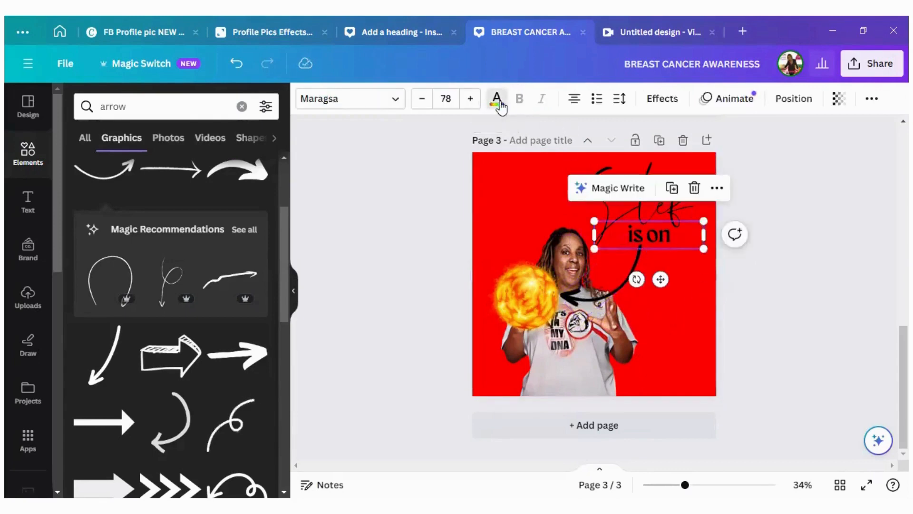
{"action": "left_click", "coordinate": [250, 208]}
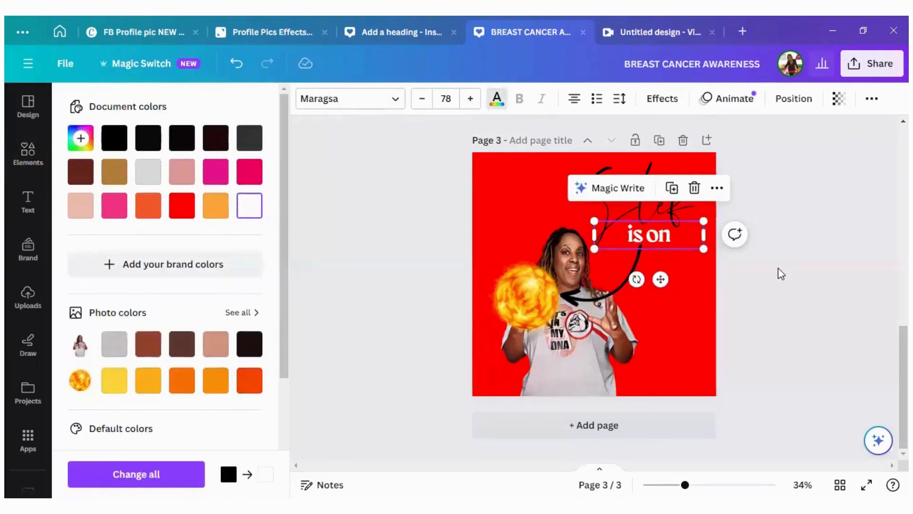
{"action": "left_click", "coordinate": [799, 257]}
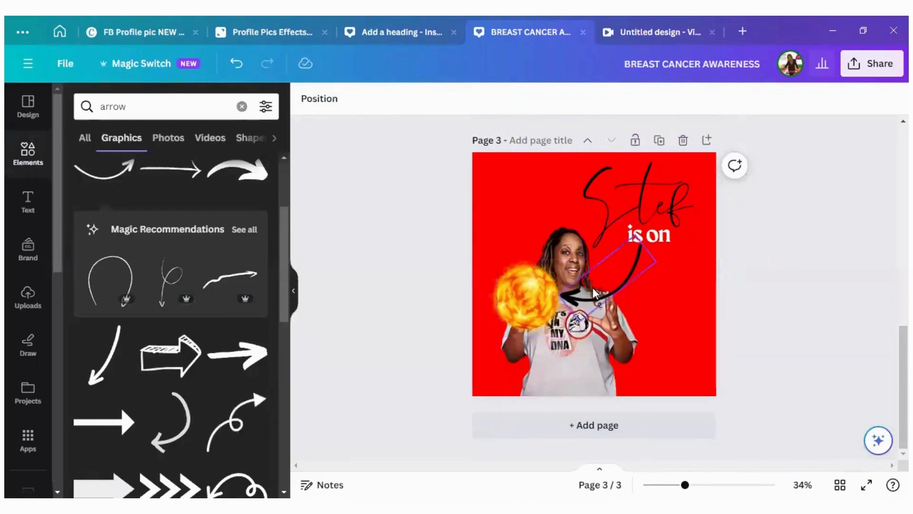
{"action": "left_click", "coordinate": [532, 293]}
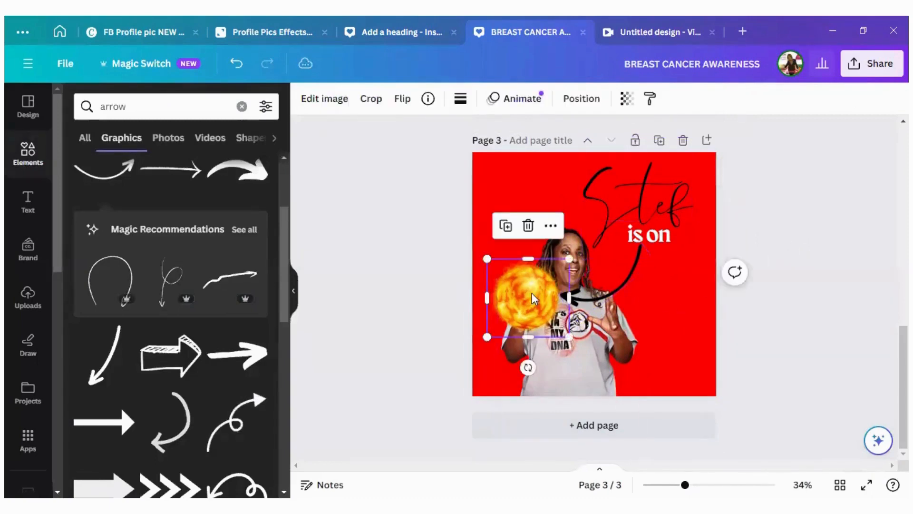
{"action": "mouse_move", "coordinate": [531, 292]}
{"action": "left_mouse_down"}
{"action": "mouse_move", "coordinate": [557, 289]}
{"action": "mouse_move", "coordinate": [589, 309]}
{"action": "mouse_move", "coordinate": [494, 301]}
{"action": "mouse_move", "coordinate": [502, 283]}
{"action": "mouse_move", "coordinate": [551, 326]}
{"action": "mouse_move", "coordinate": [526, 294]}
{"action": "mouse_move", "coordinate": [516, 299]}
{"action": "mouse_move", "coordinate": [583, 331]}
{"action": "mouse_move", "coordinate": [530, 321]}
{"action": "mouse_move", "coordinate": [513, 276]}
{"action": "mouse_move", "coordinate": [520, 292]}
{"action": "left_mouse_up"}
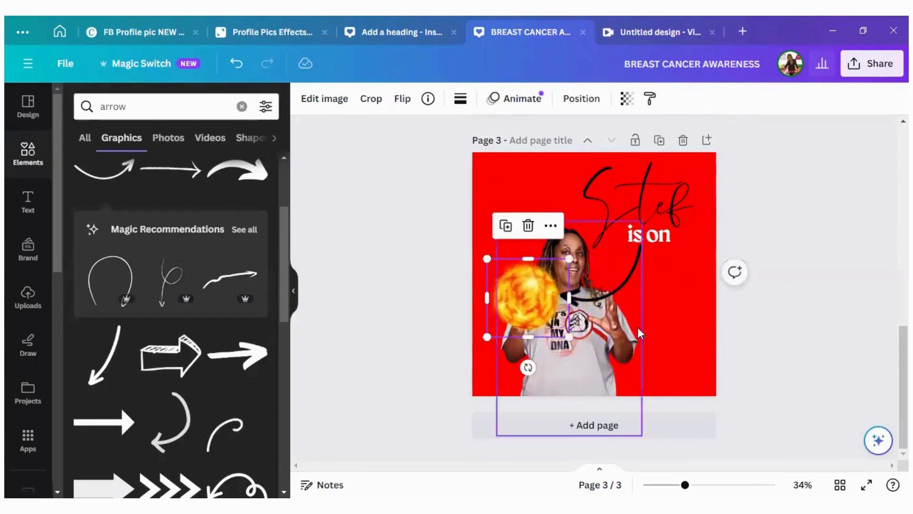
{"action": "left_click", "coordinate": [783, 296]}
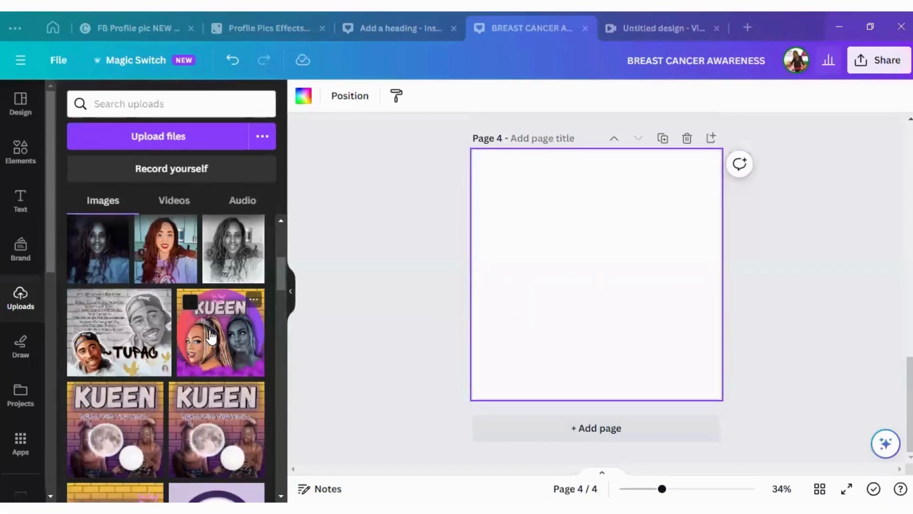
- Enlarge the uploaded KUEEN design on page 4, and resize and centre it so the whole picture fits within the page
{"action": "left_click_drag", "start_coordinate": [527, 205], "coordinate": [453, 134]}
{"action": "left_click_drag", "start_coordinate": [661, 338], "coordinate": [723, 406]}
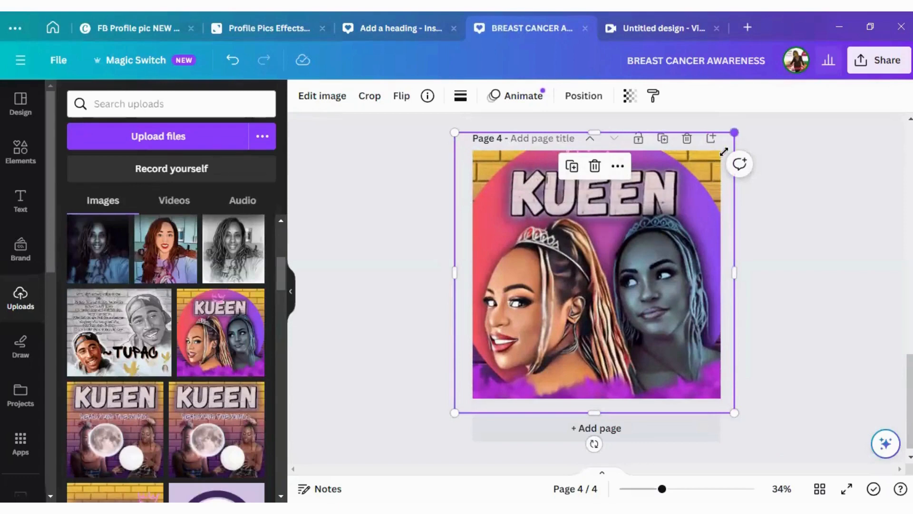
{"action": "left_click_drag", "start_coordinate": [724, 152], "coordinate": [680, 210]}
{"action": "left_click_drag", "start_coordinate": [641, 268], "coordinate": [671, 231]}
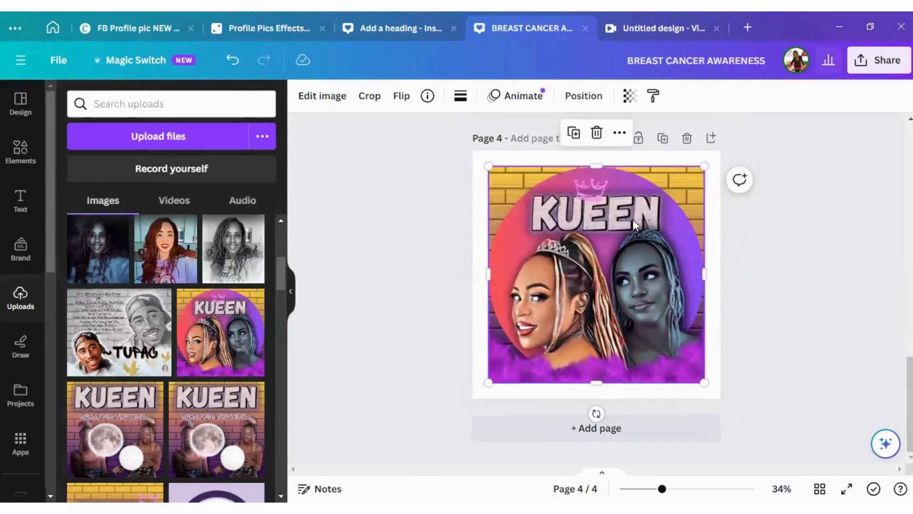
- Replace the KUEEN design with the uploaded Tupac picture and enlarge it to cover most of page 4
{"action": "left_click", "coordinate": [597, 134]}
{"action": "left_click", "coordinate": [114, 340]}
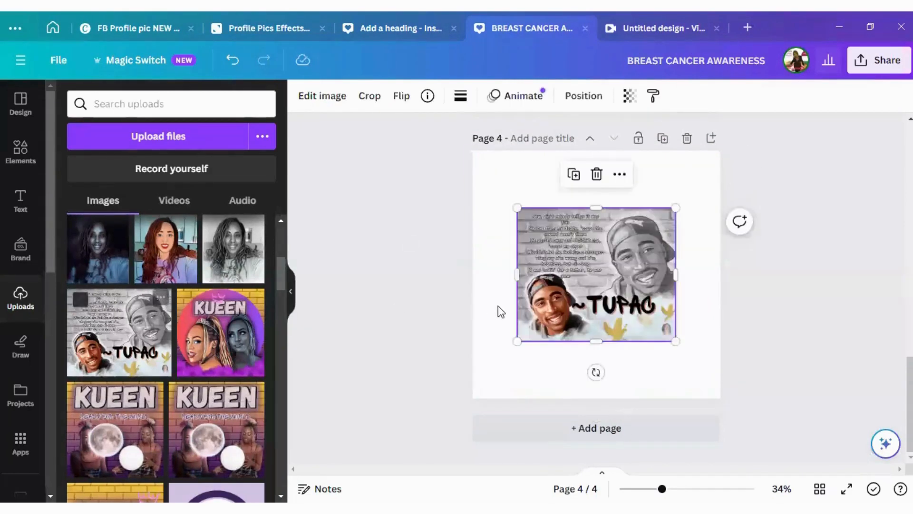
{"action": "left_click_drag", "start_coordinate": [515, 203], "coordinate": [440, 147]}
{"action": "left_click_drag", "start_coordinate": [561, 259], "coordinate": [620, 302]}
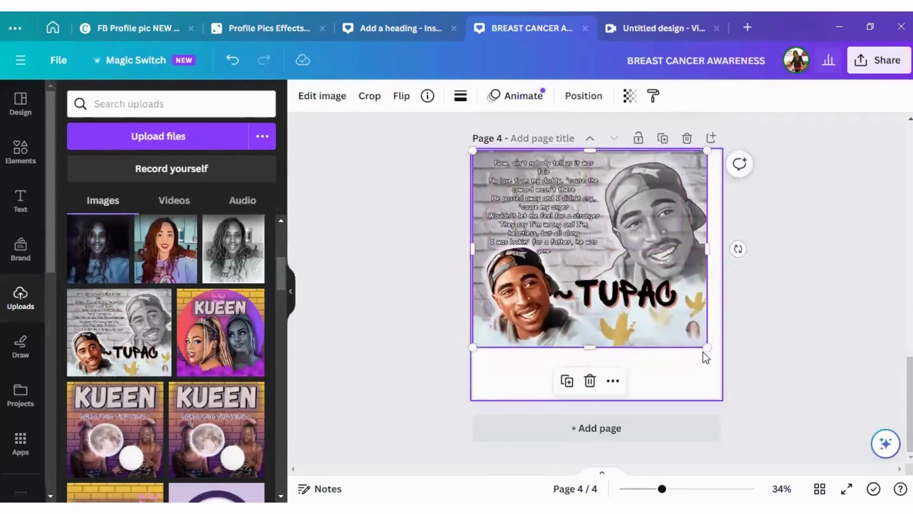
{"action": "left_click_drag", "start_coordinate": [707, 347], "coordinate": [756, 387]}
{"action": "left_click_drag", "start_coordinate": [664, 281], "coordinate": [629, 280]}
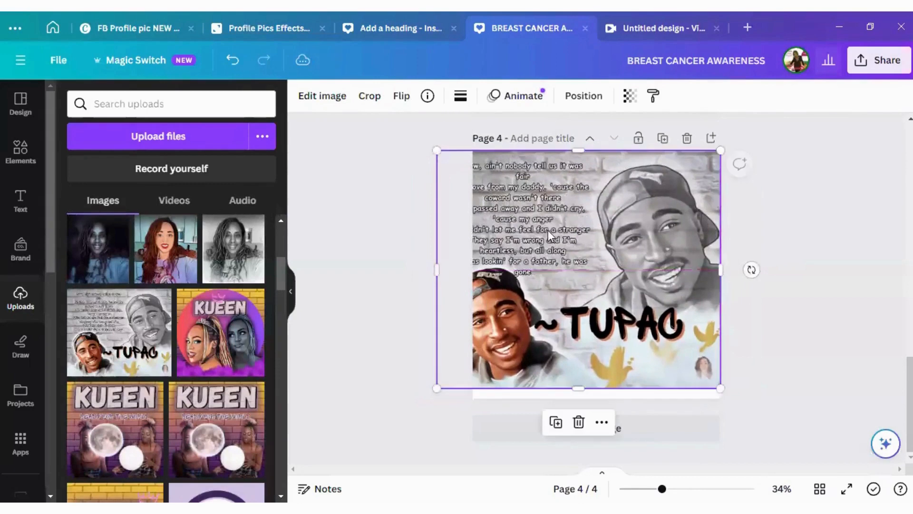
- Delete the page holding the Tupac picture and add a new page 4 with a white background
{"action": "left_click", "coordinate": [687, 138]}
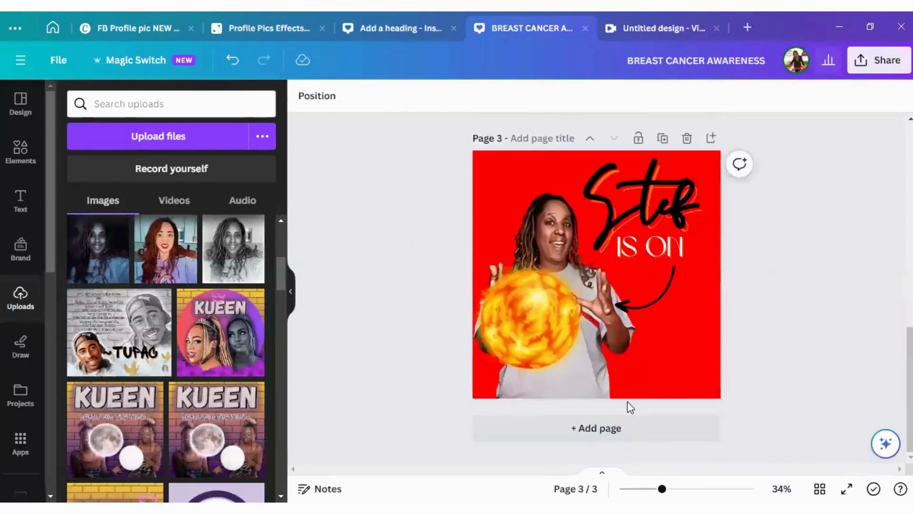
{"action": "left_click", "coordinate": [627, 415]}
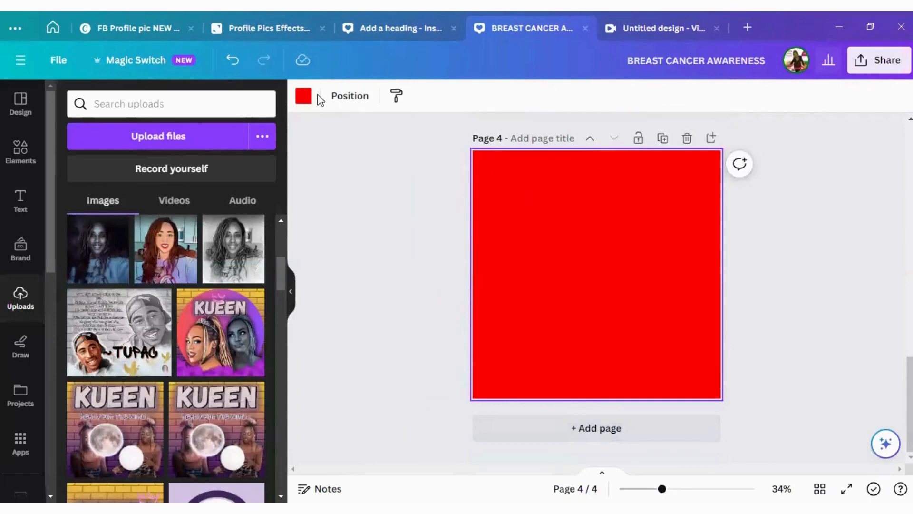
{"action": "left_click", "coordinate": [304, 99]}
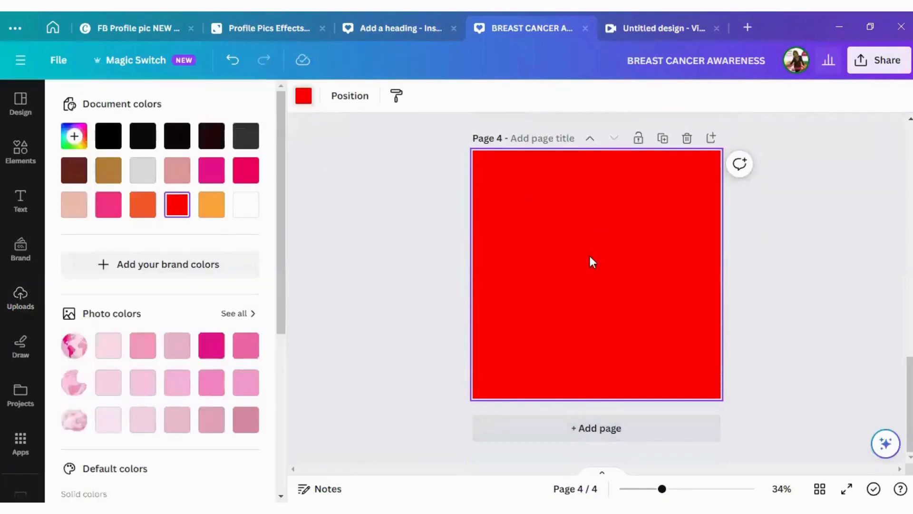
{"action": "left_click", "coordinate": [247, 211]}
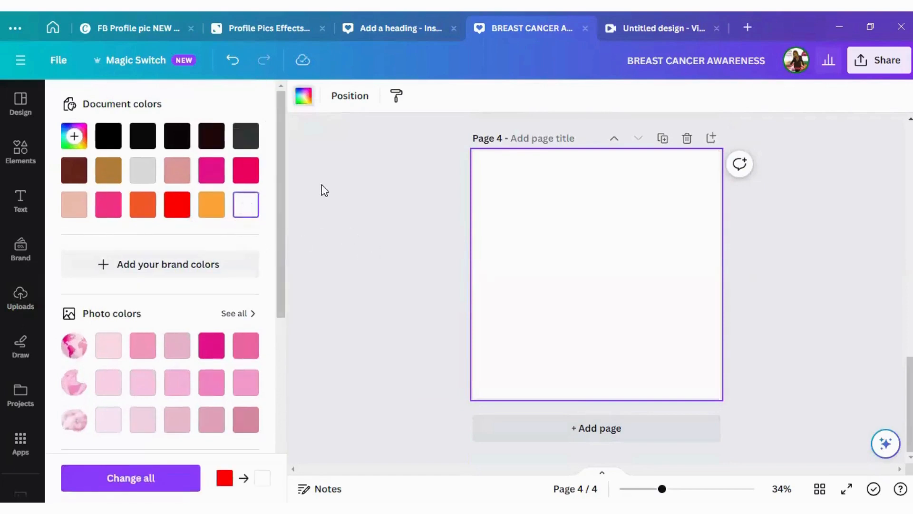
- Add a heading reading "BOO" to page 4 and set its font to Gagalin
{"action": "left_click", "coordinate": [22, 214]}
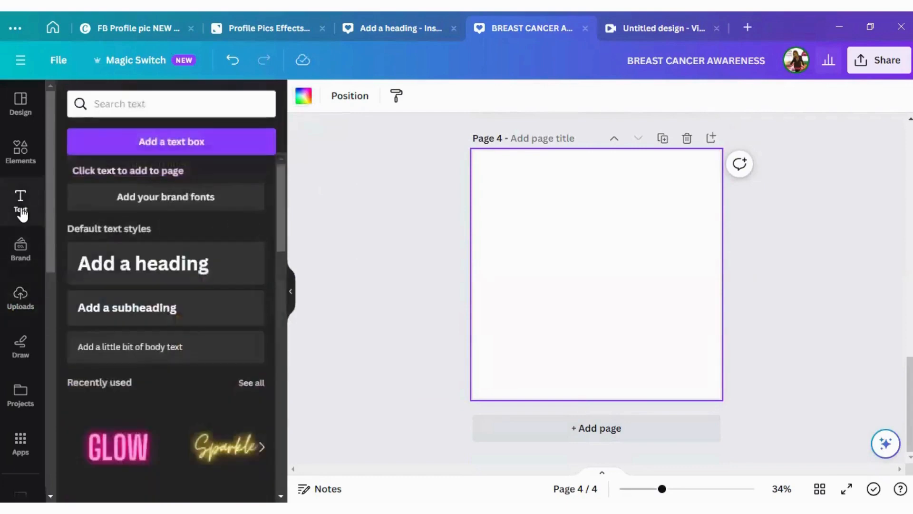
{"action": "left_click", "coordinate": [160, 269]}
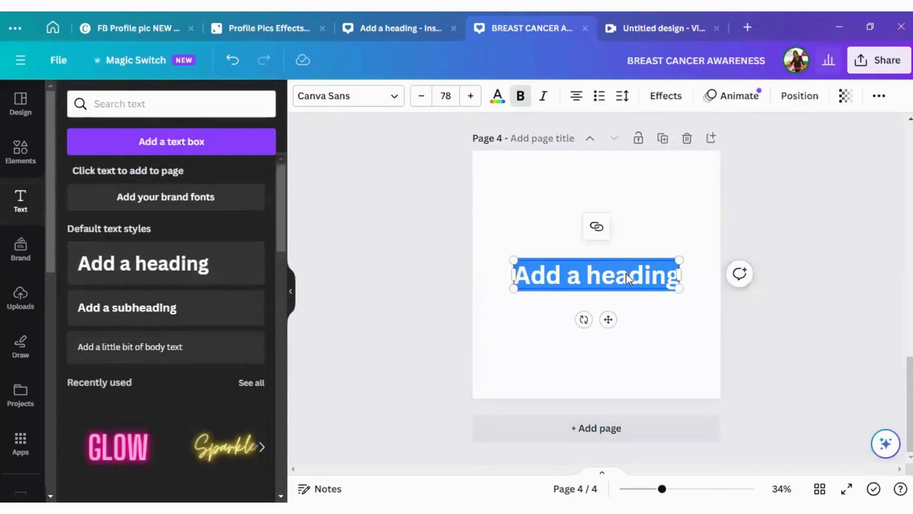
{"action": "type", "text": "BOO"}
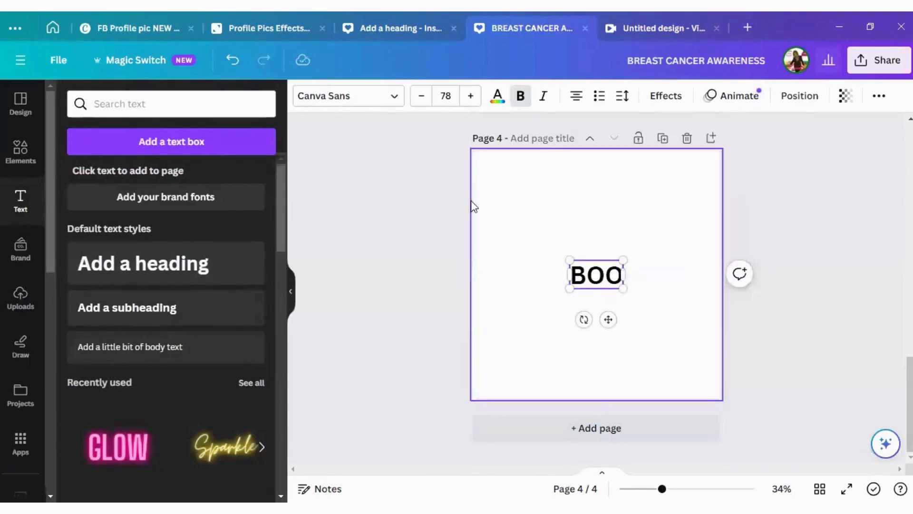
{"action": "left_click", "coordinate": [394, 97]}
{"action": "type", "text": "GAG"}
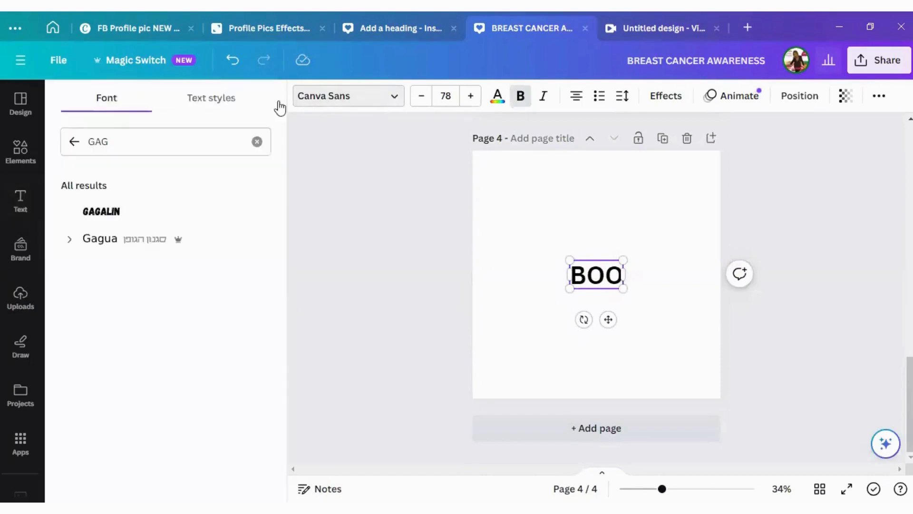
{"action": "left_click", "coordinate": [101, 212]}
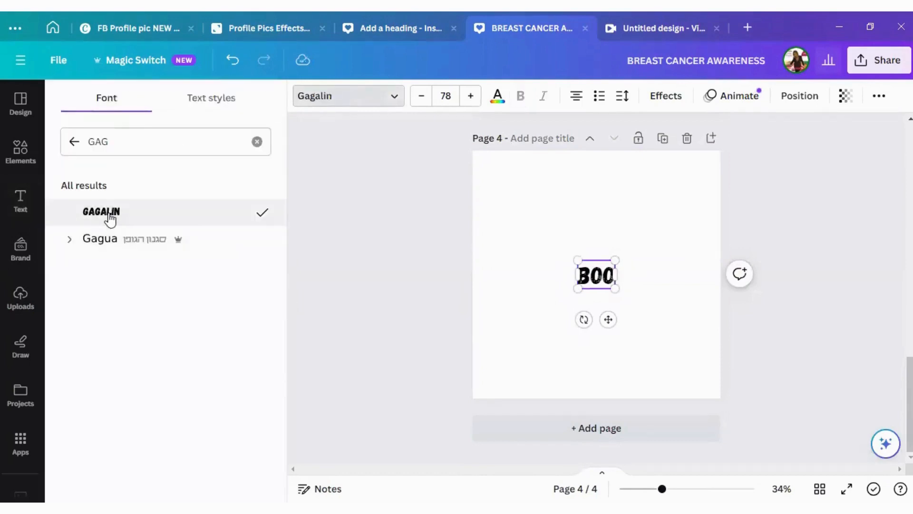
- Enlarge the BOO heading to about size 493 and position it so it spans the page width
{"action": "left_click_drag", "start_coordinate": [613, 288], "coordinate": [743, 402]}
{"action": "left_click_drag", "start_coordinate": [670, 317], "coordinate": [620, 267]}
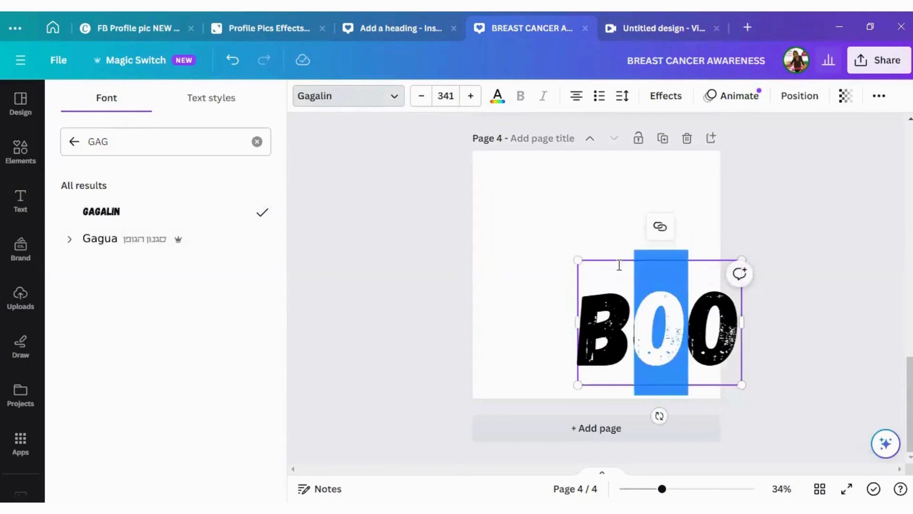
{"action": "left_click", "coordinate": [613, 211]}
{"action": "left_click", "coordinate": [617, 324]}
{"action": "left_click_drag", "start_coordinate": [616, 323], "coordinate": [545, 227]}
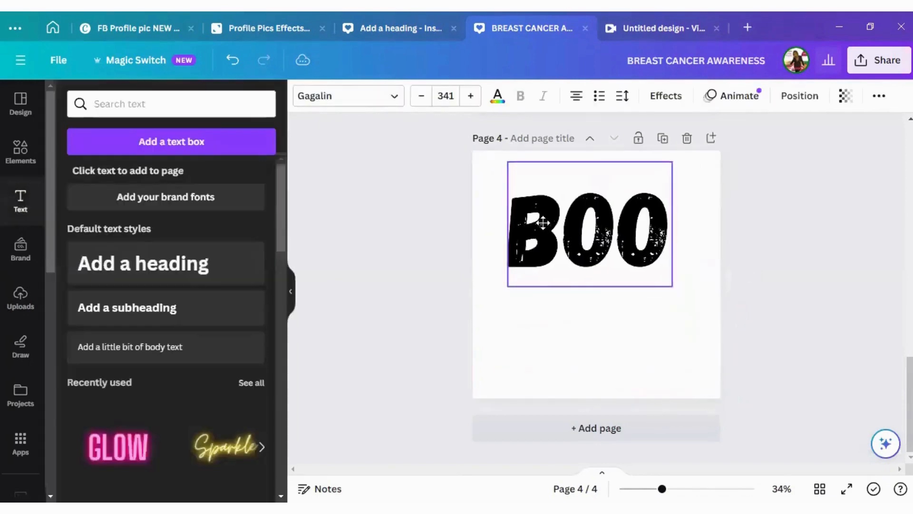
{"action": "left_click_drag", "start_coordinate": [666, 284], "coordinate": [713, 366]}
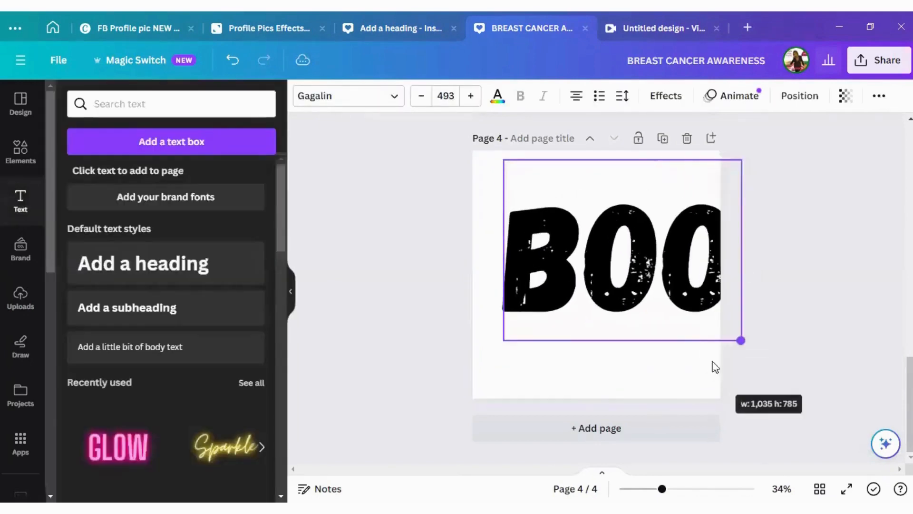
{"action": "mouse_move", "coordinate": [583, 295]}
{"action": "left_mouse_down"}
{"action": "mouse_move", "coordinate": [581, 280]}
{"action": "mouse_move", "coordinate": [587, 293]}
{"action": "left_mouse_up"}
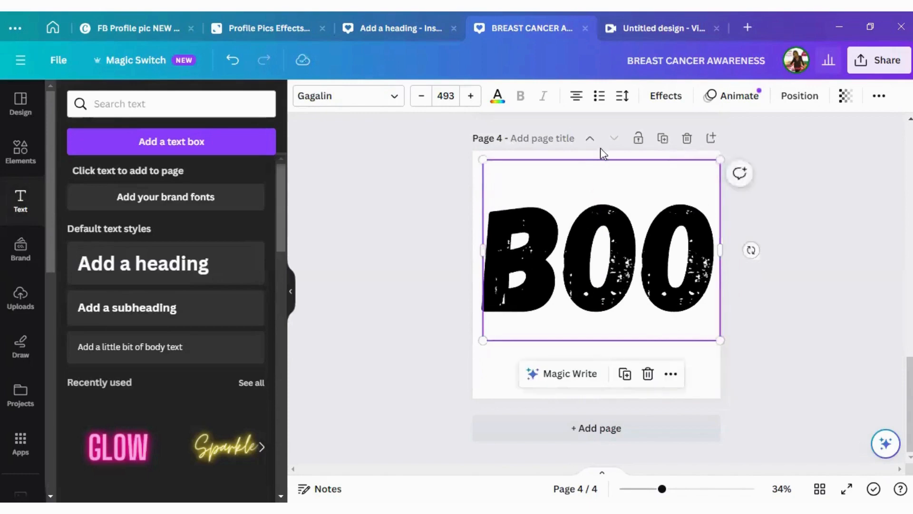
{"action": "left_click", "coordinate": [407, 183]}
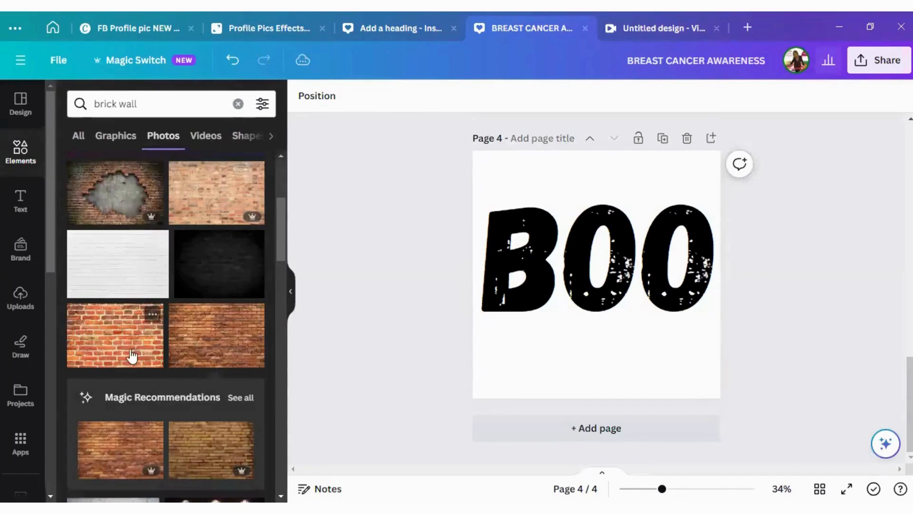
- Add the brown brick wall photo to page 4 and set it as the page background
{"action": "left_click", "coordinate": [234, 348]}
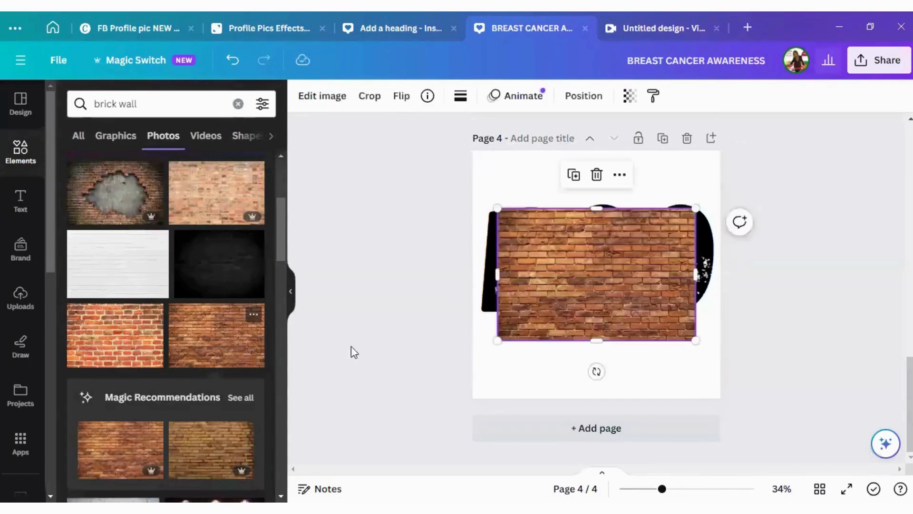
{"action": "right_click", "coordinate": [582, 272]}
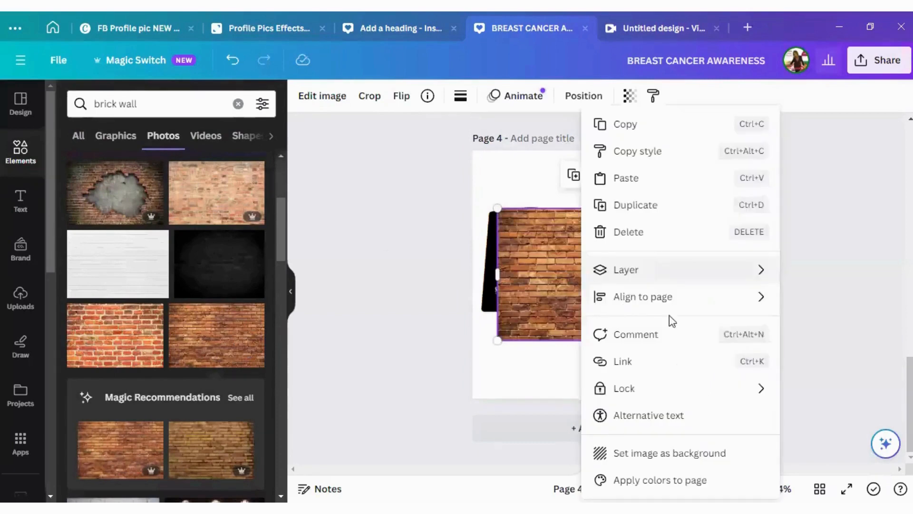
{"action": "left_click", "coordinate": [668, 453]}
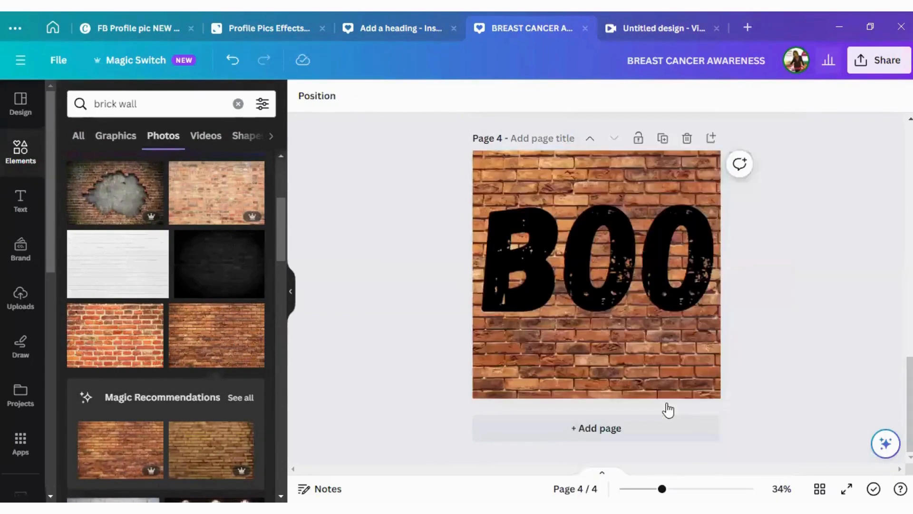
- Move the BOO heading slightly lower and try to change its colour to white (#FFFFFF)
{"action": "left_click_drag", "start_coordinate": [613, 295], "coordinate": [608, 310]}
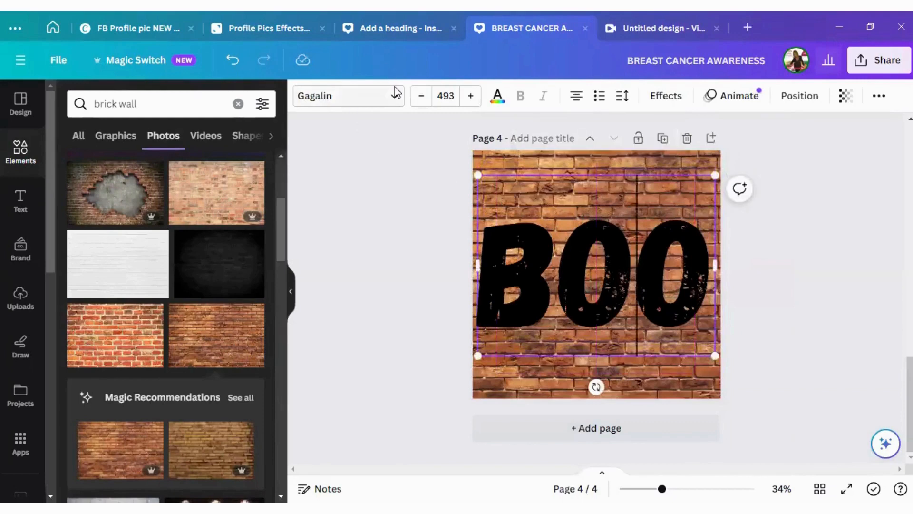
{"action": "left_click", "coordinate": [498, 97]}
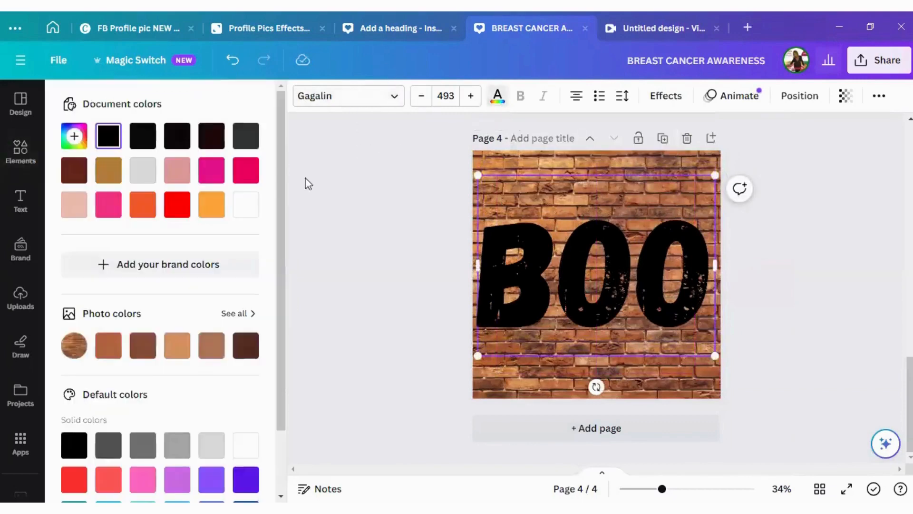
{"action": "left_click", "coordinate": [253, 215]}
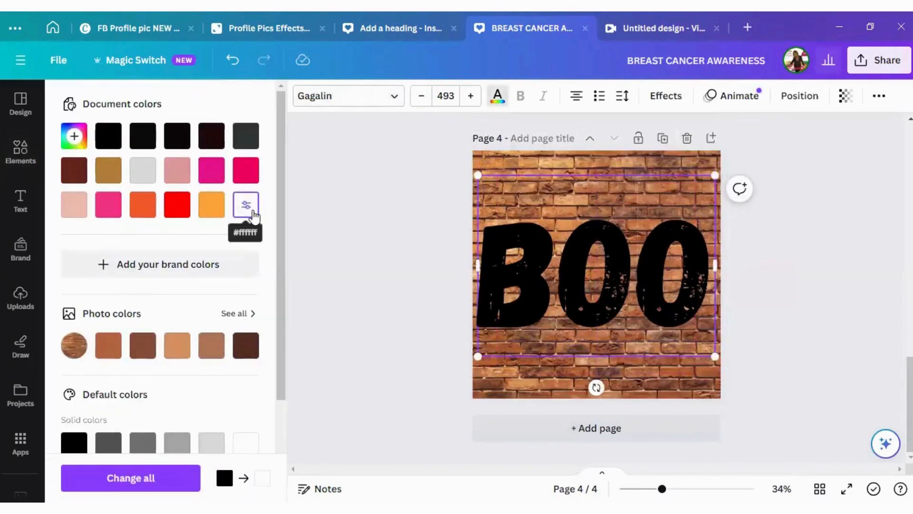
{"action": "left_click", "coordinate": [253, 219]}
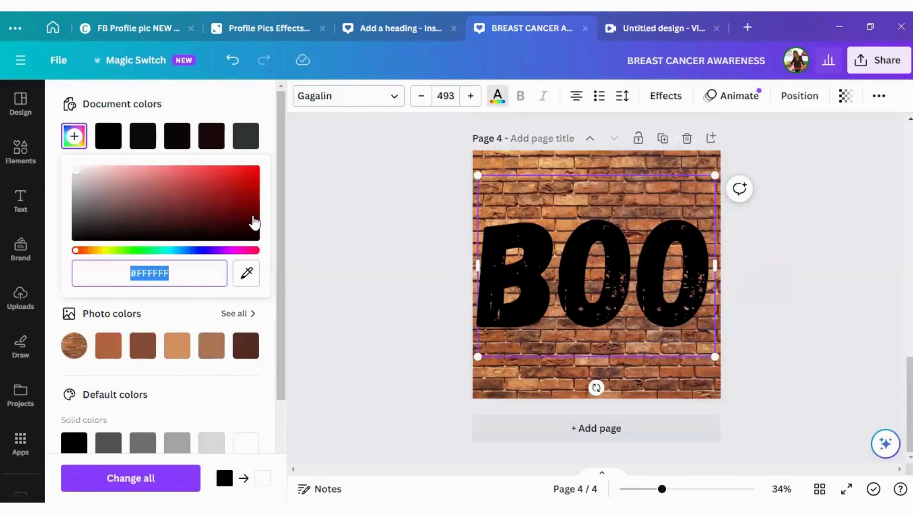
{"action": "left_click", "coordinate": [349, 237]}
{"action": "left_click", "coordinate": [523, 307]}
{"action": "left_click", "coordinate": [339, 284]}
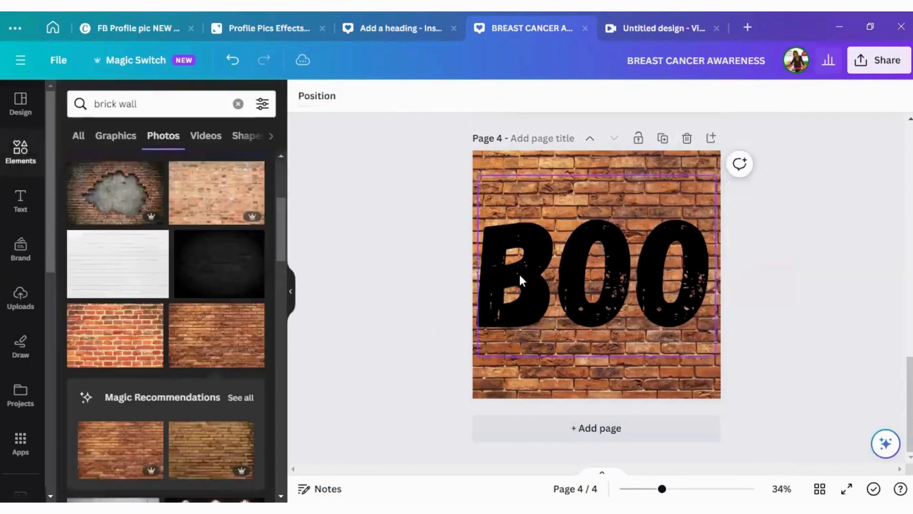
- Change the BOO heading's colour to white and move it up toward the upper edge of the page
{"action": "left_click", "coordinate": [529, 260]}
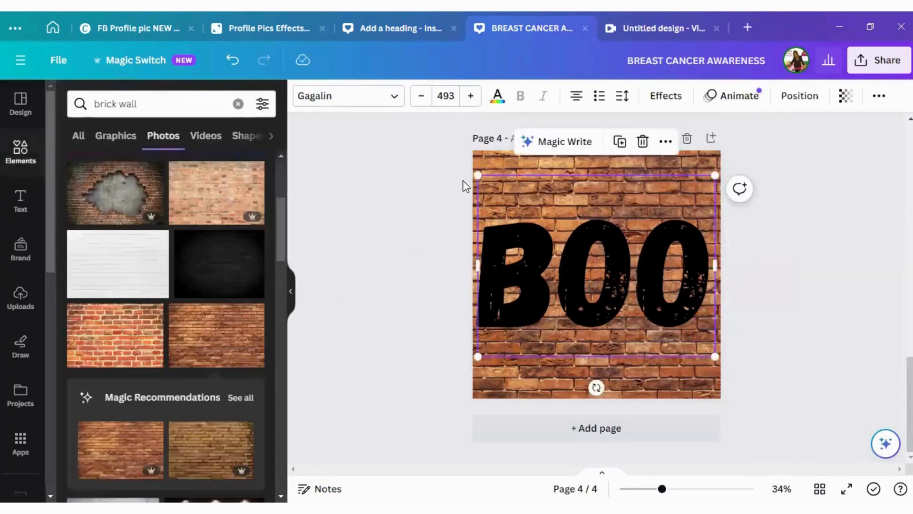
{"action": "left_click", "coordinate": [497, 95]}
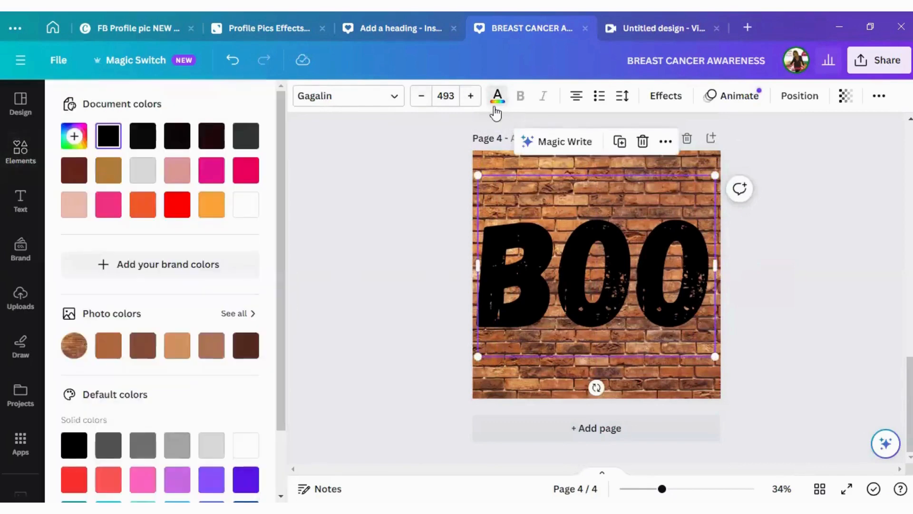
{"action": "left_click", "coordinate": [248, 212]}
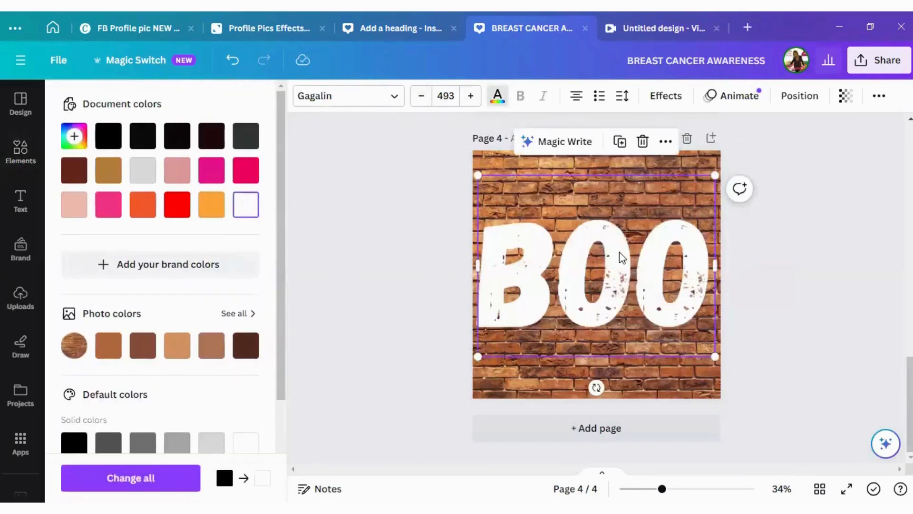
{"action": "left_click_drag", "start_coordinate": [621, 257], "coordinate": [623, 236]}
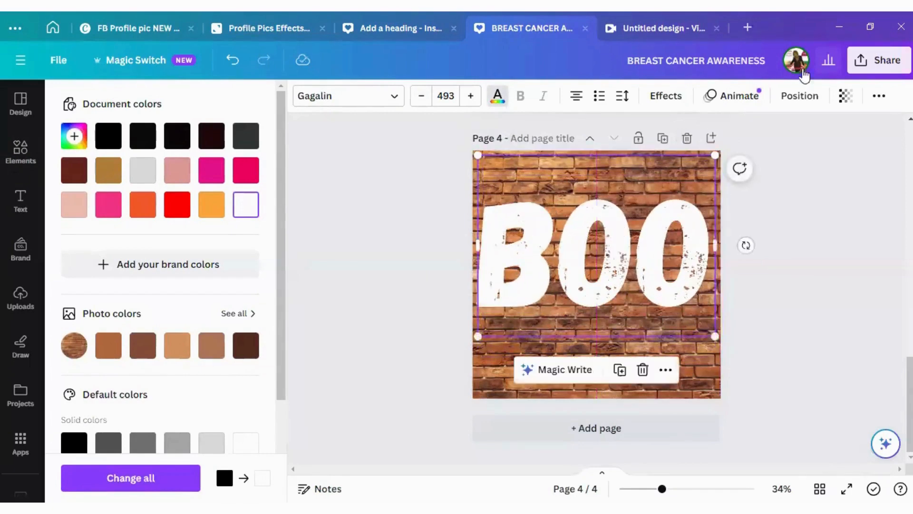
- Apply a black Outline effect with thickness 5 to the BOO heading on page 4
{"action": "left_click", "coordinate": [666, 96]}
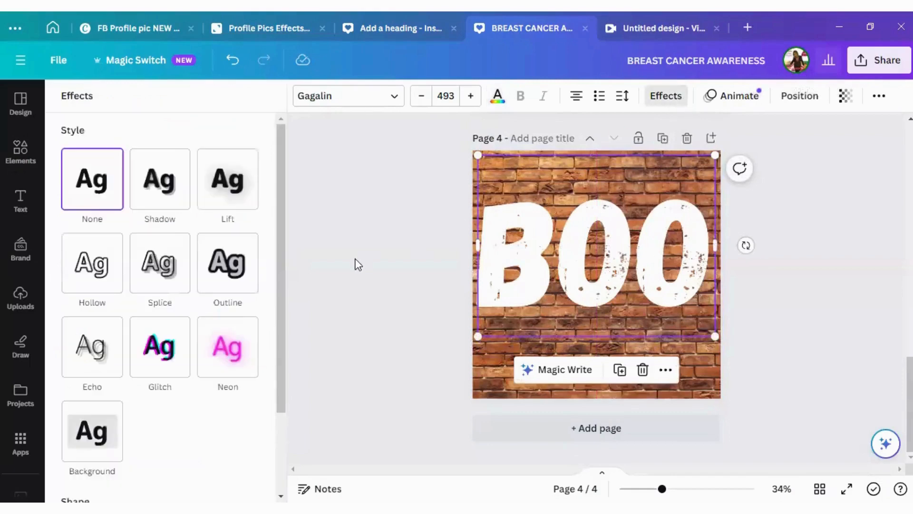
{"action": "left_click", "coordinate": [242, 281]}
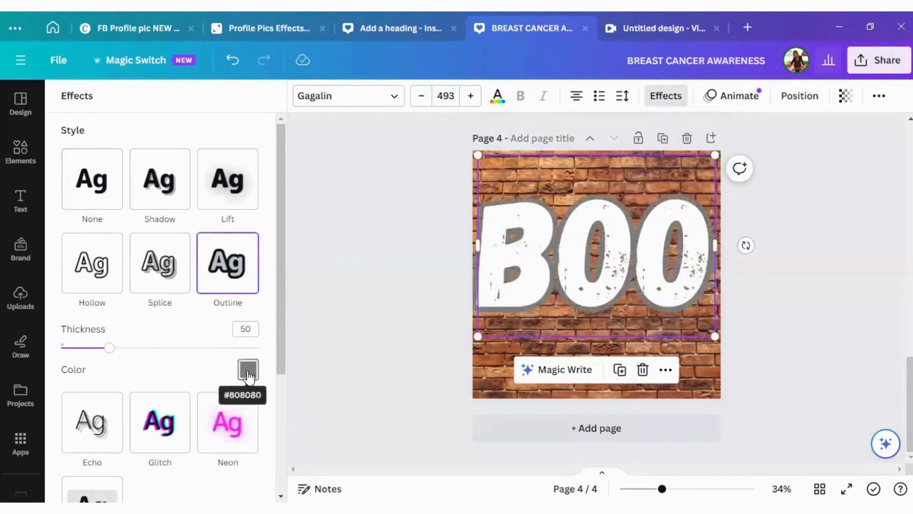
{"action": "left_click", "coordinate": [248, 371]}
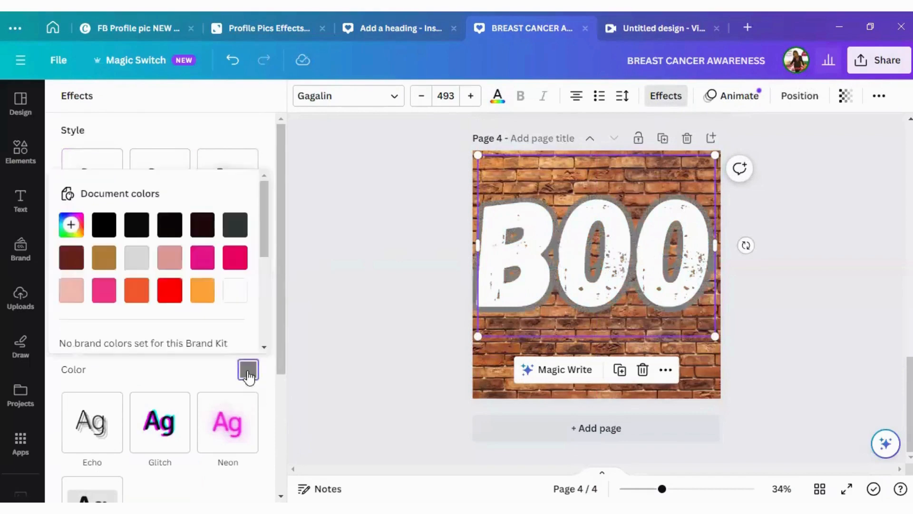
{"action": "left_click", "coordinate": [110, 233]}
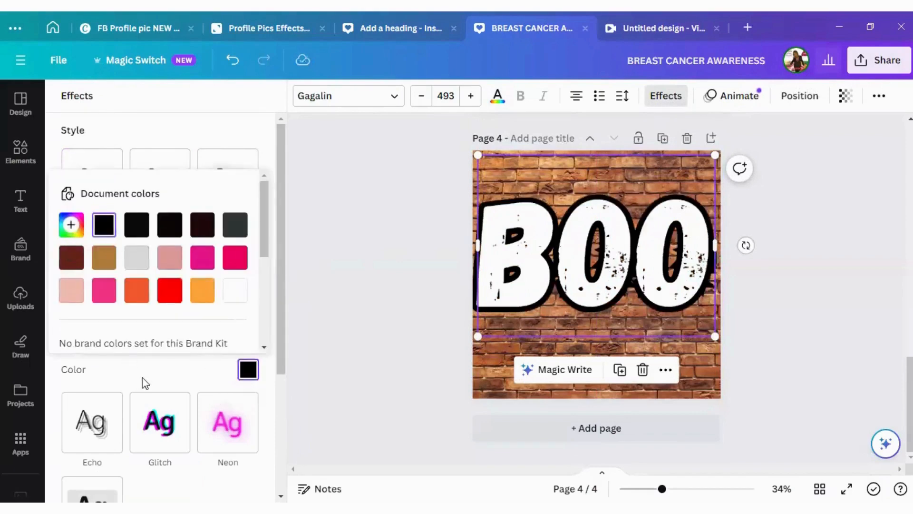
{"action": "left_click", "coordinate": [181, 367]}
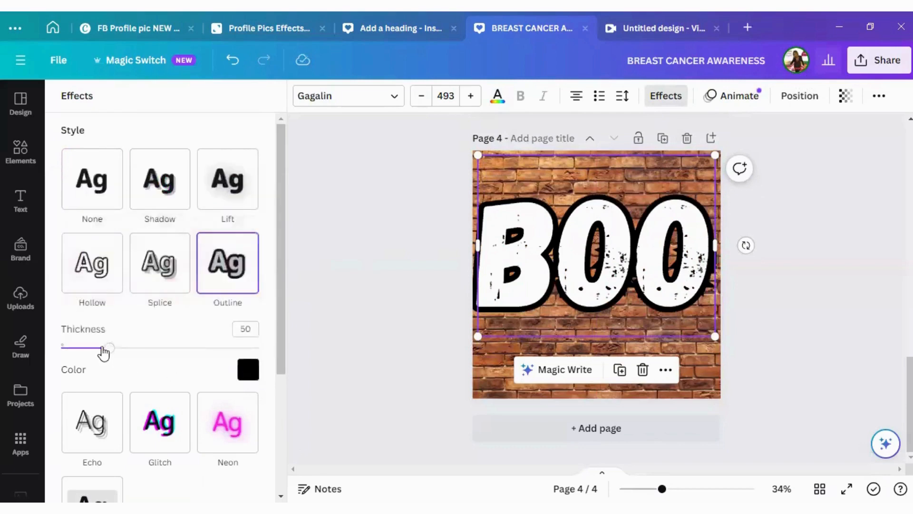
{"action": "left_click_drag", "start_coordinate": [107, 349], "coordinate": [65, 353]}
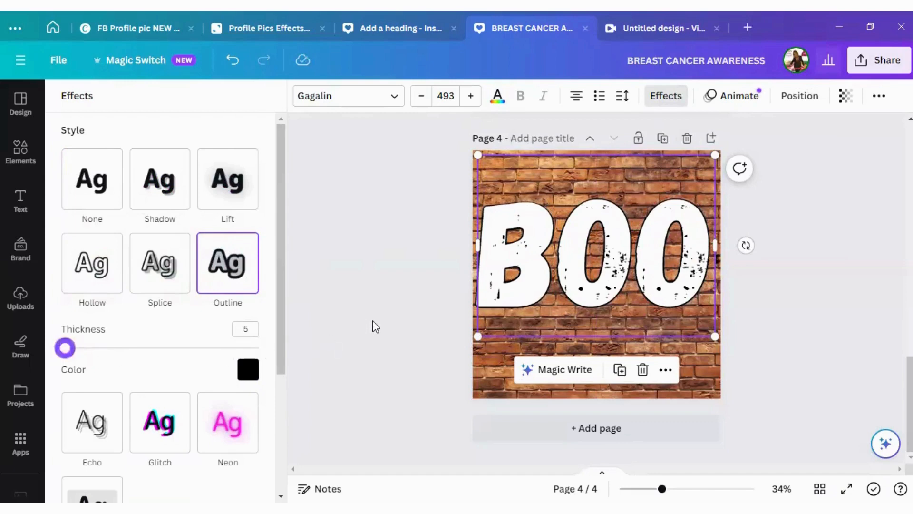
- Nudge the BOO heading slightly down and to the right, and set its transparency to 60
{"action": "left_click", "coordinate": [608, 267]}
{"action": "mouse_move", "coordinate": [614, 271]}
{"action": "left_mouse_down"}
{"action": "mouse_move", "coordinate": [617, 263]}
{"action": "mouse_move", "coordinate": [615, 271]}
{"action": "left_mouse_up"}
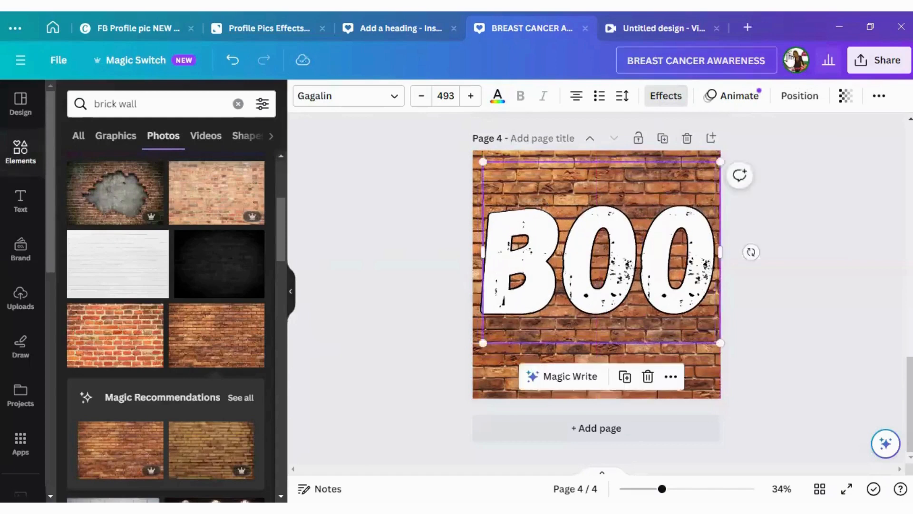
{"action": "left_click", "coordinate": [847, 97]}
{"action": "left_click_drag", "start_coordinate": [846, 155], "coordinate": [797, 163]}
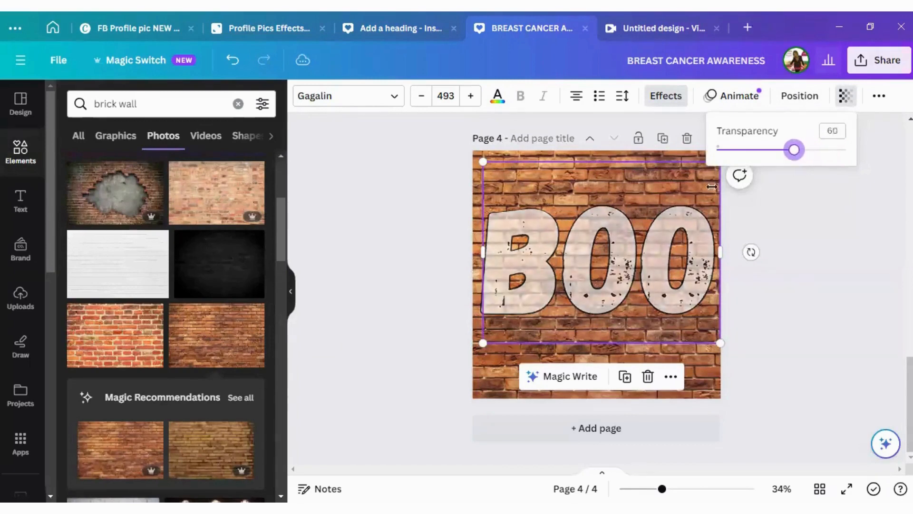
{"action": "left_click", "coordinate": [449, 213]}
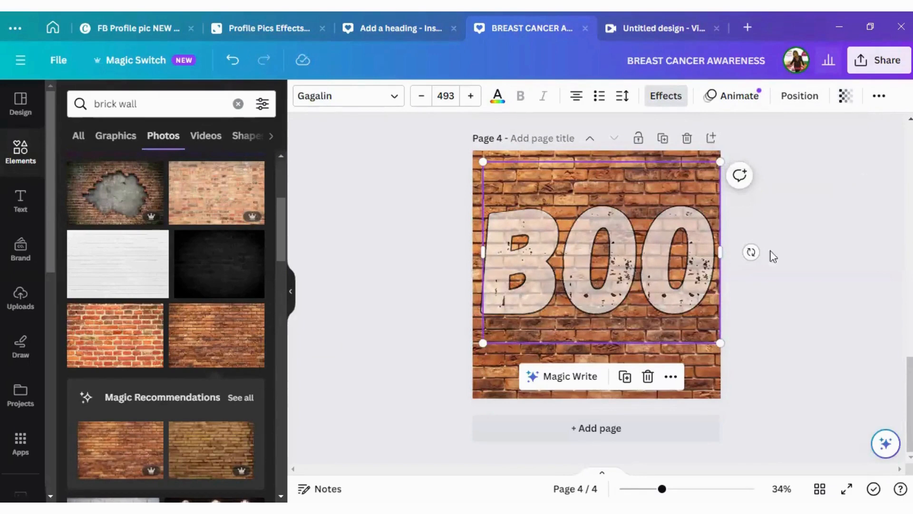
{"action": "left_click", "coordinate": [795, 241]}
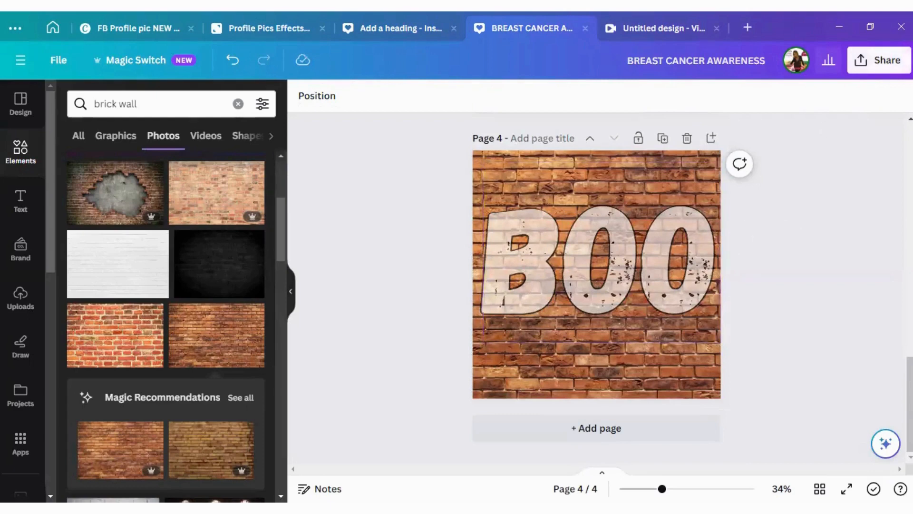
{"action": "left_click", "coordinate": [879, 60]}
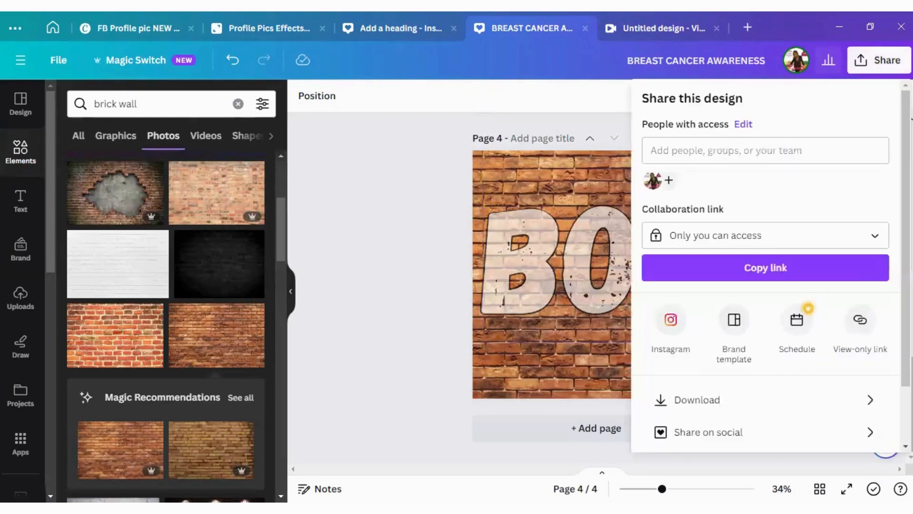
{"action": "left_click", "coordinate": [869, 399]}
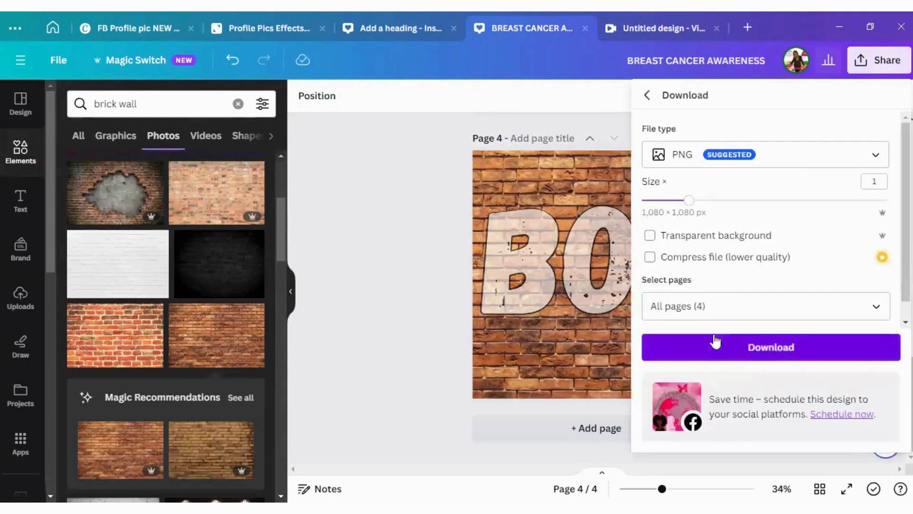
{"action": "left_click", "coordinate": [417, 247]}
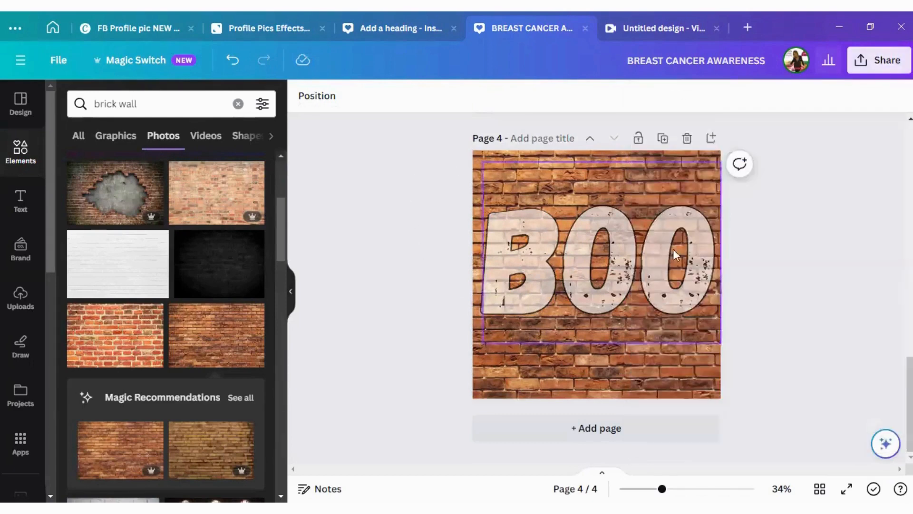
- Set up a PNG download of the design limited to the current page, page 4
{"action": "left_click", "coordinate": [875, 61]}
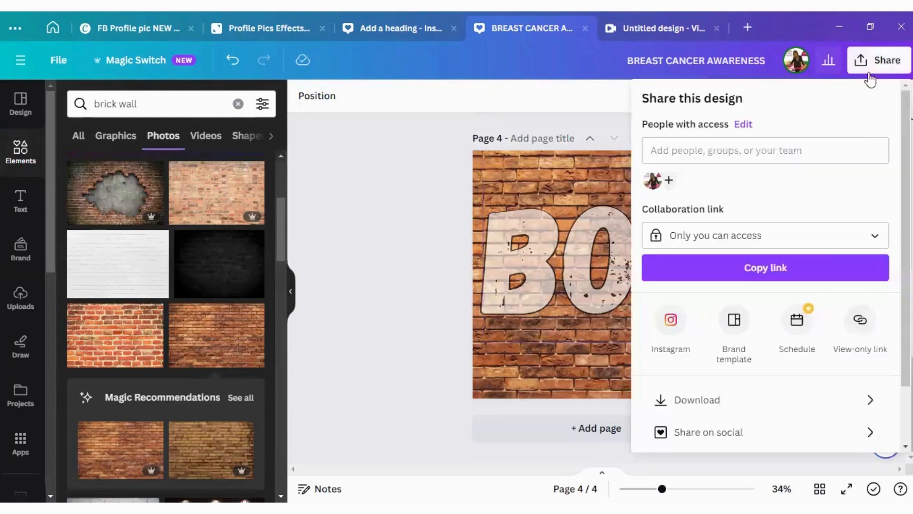
{"action": "left_click", "coordinate": [872, 403]}
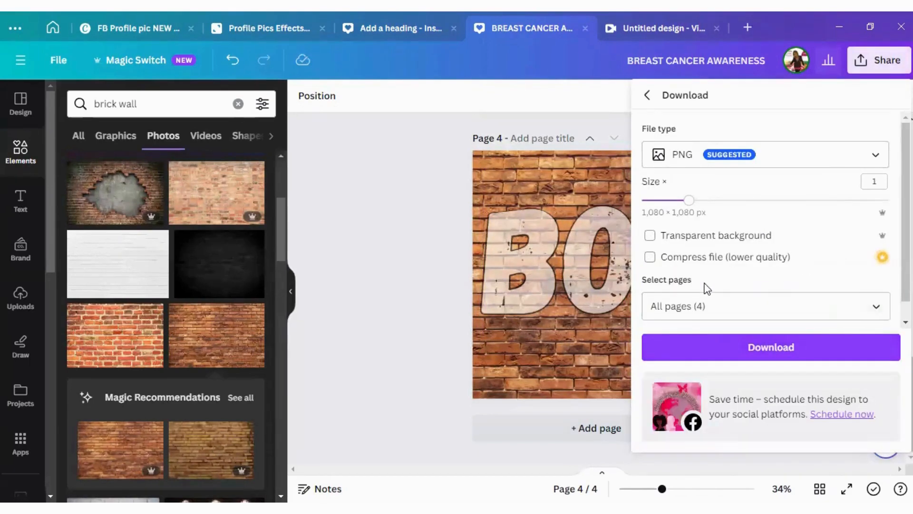
{"action": "left_click", "coordinate": [877, 307]}
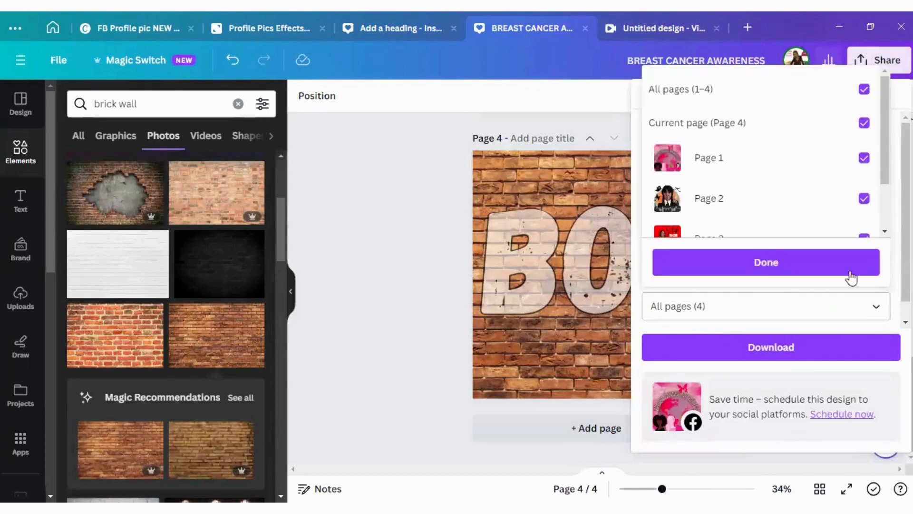
{"action": "left_click", "coordinate": [865, 89]}
{"action": "left_click", "coordinate": [865, 123]}
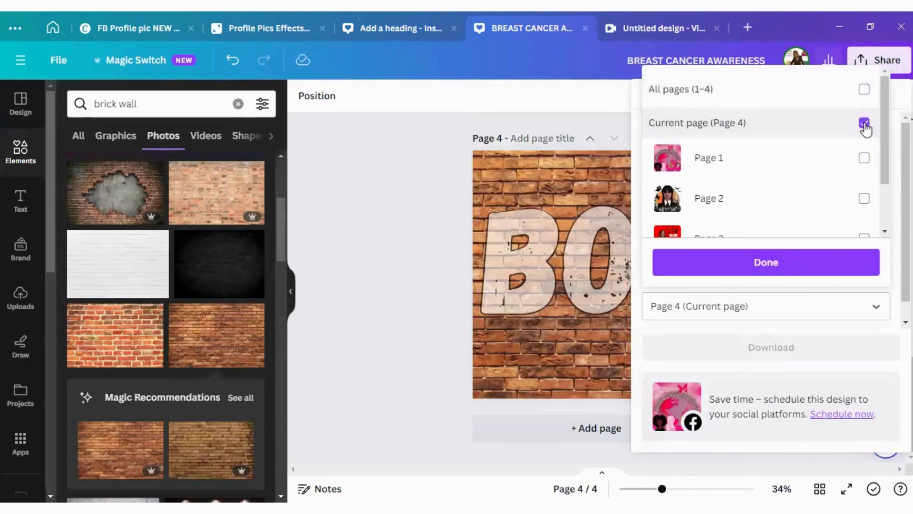
{"action": "left_click", "coordinate": [777, 345]}
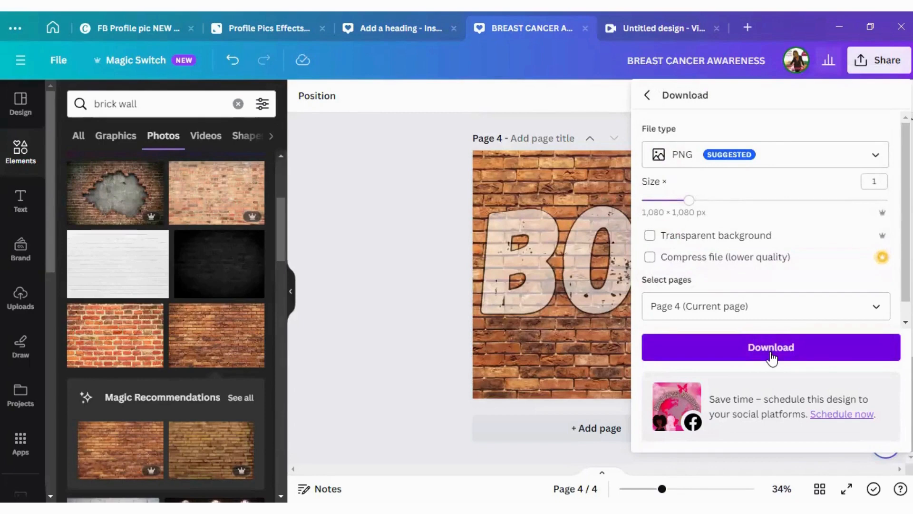
- Download page 4 and save it as GRAFFITI BOO in the Photos-001 folder, replacing the existing file
{"action": "left_click", "coordinate": [770, 353]}
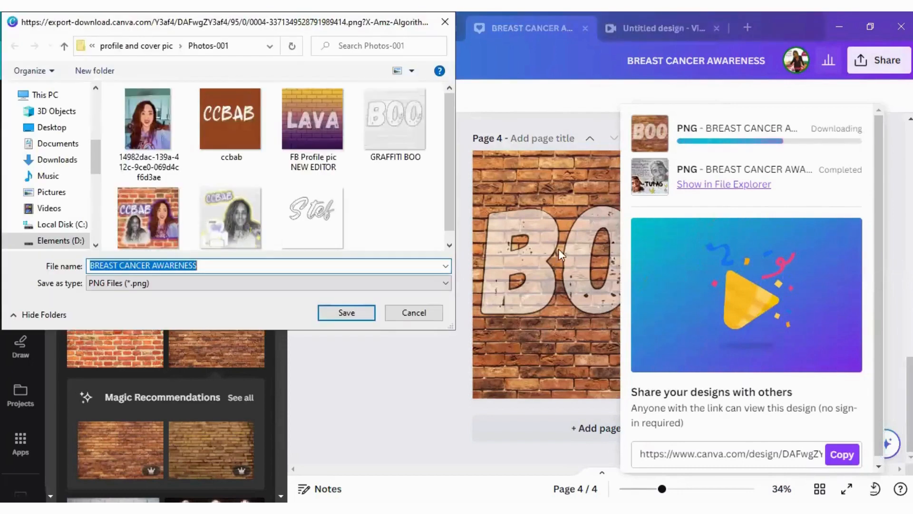
{"action": "left_click", "coordinate": [389, 121]}
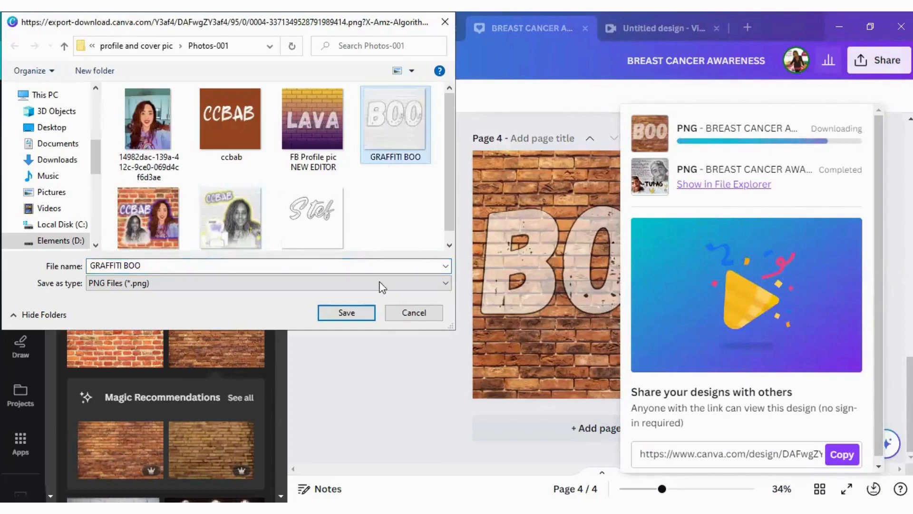
{"action": "left_click", "coordinate": [336, 316]}
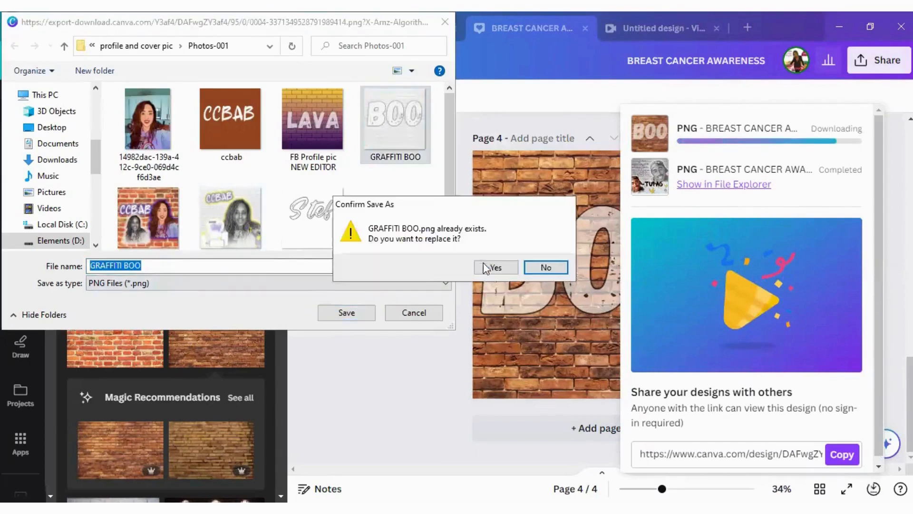
{"action": "left_click", "coordinate": [486, 267]}
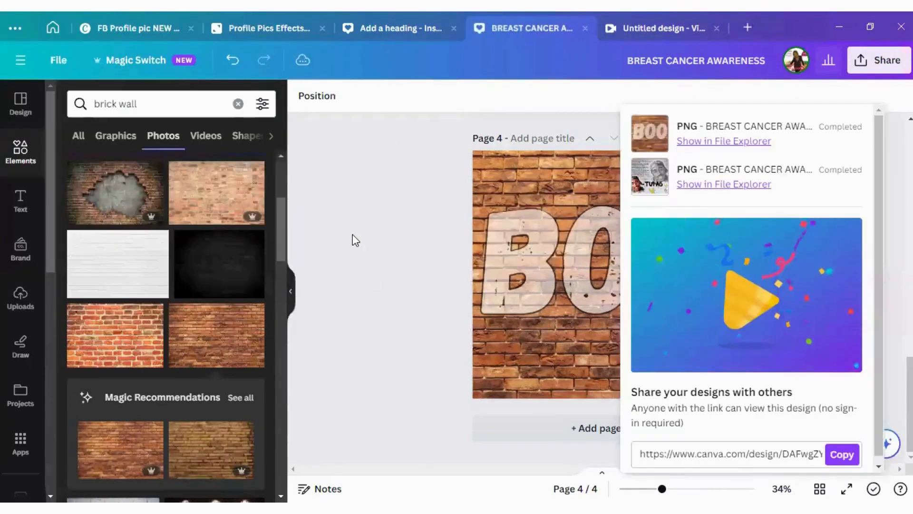
{"action": "left_click", "coordinate": [400, 166]}
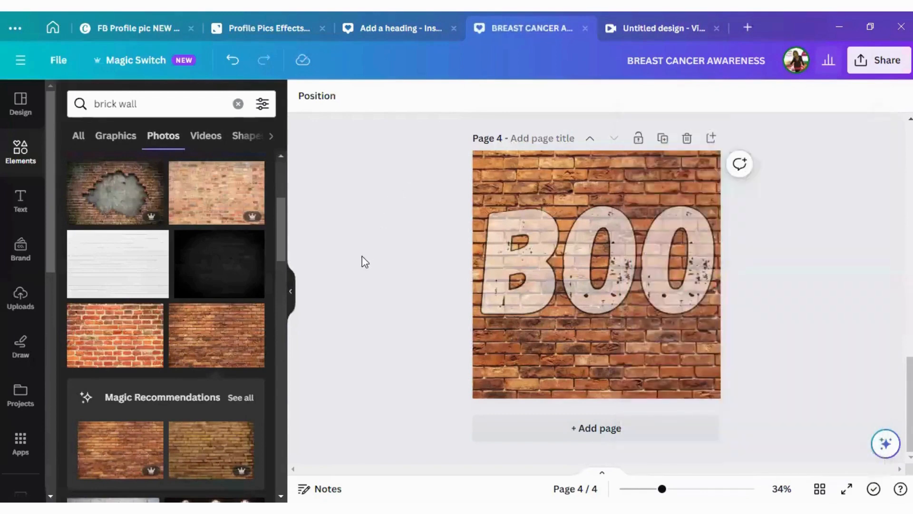
- Add a fifth page with a heading reading "BOO" in the Gagalin font
{"action": "left_click", "coordinate": [698, 399]}
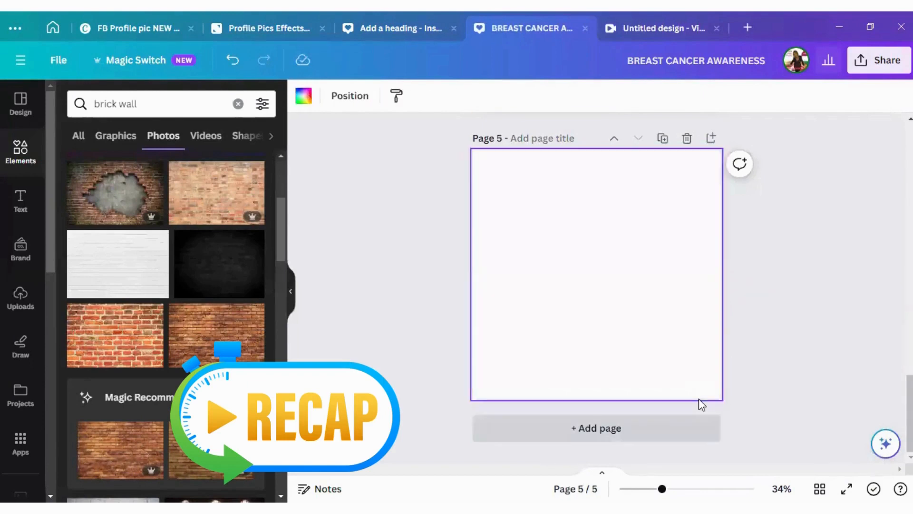
{"action": "left_click", "coordinate": [20, 216]}
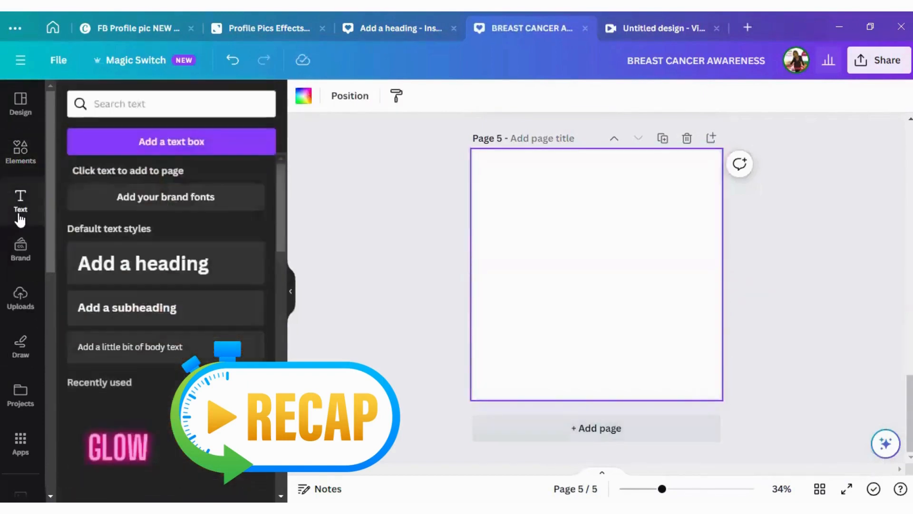
{"action": "left_click", "coordinate": [208, 264]}
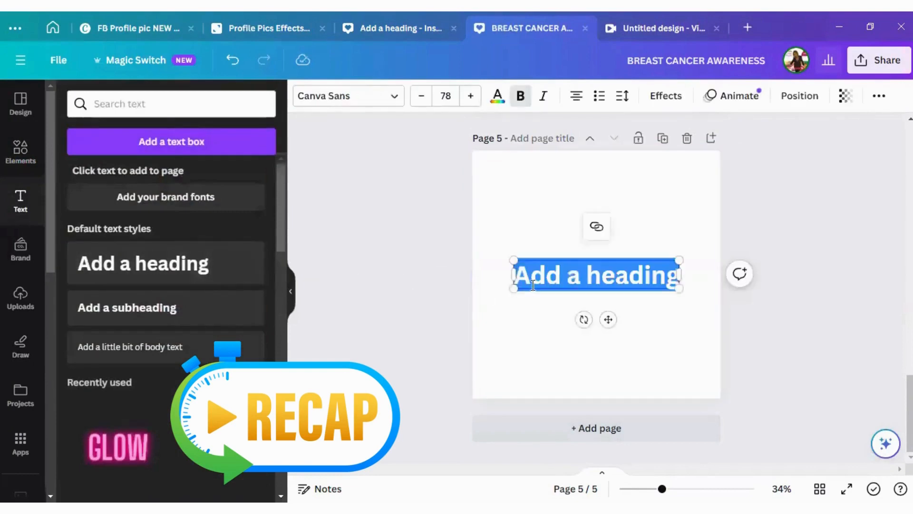
{"action": "type", "text": "BOO"}
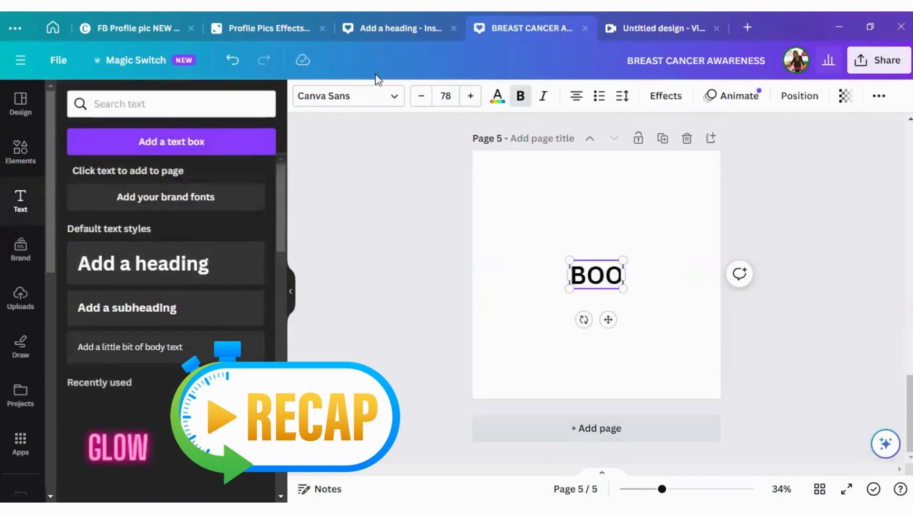
{"action": "left_click", "coordinate": [392, 100]}
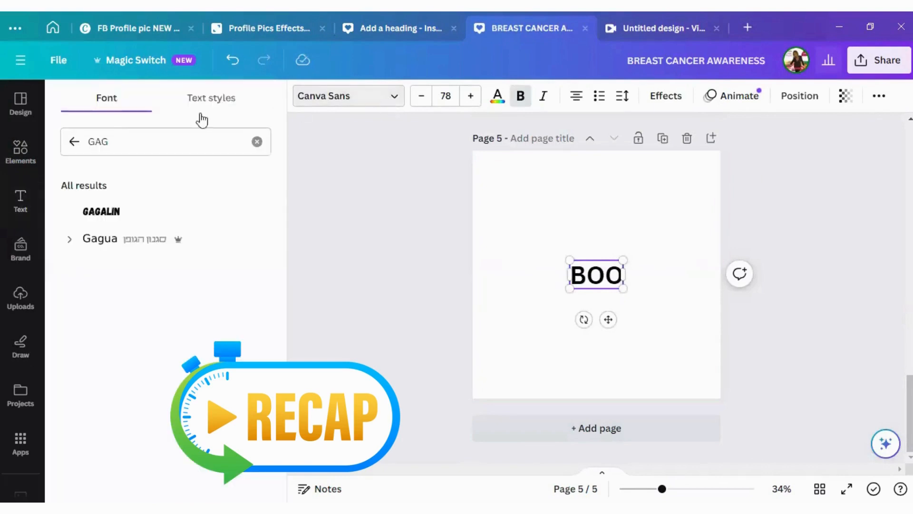
{"action": "left_click", "coordinate": [116, 215]}
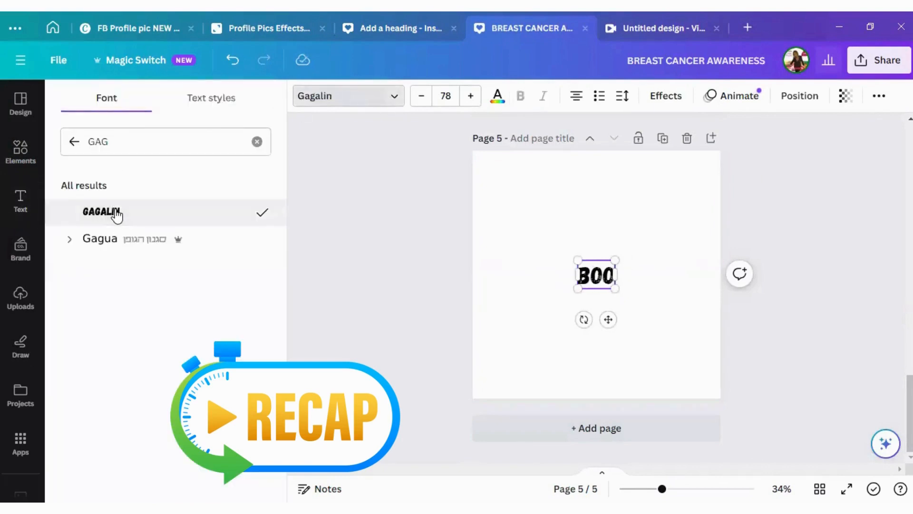
- Enlarge the page 5 BOO heading to about size 479 and position it so it nearly spans the page width
{"action": "left_click_drag", "start_coordinate": [615, 289], "coordinate": [752, 392]}
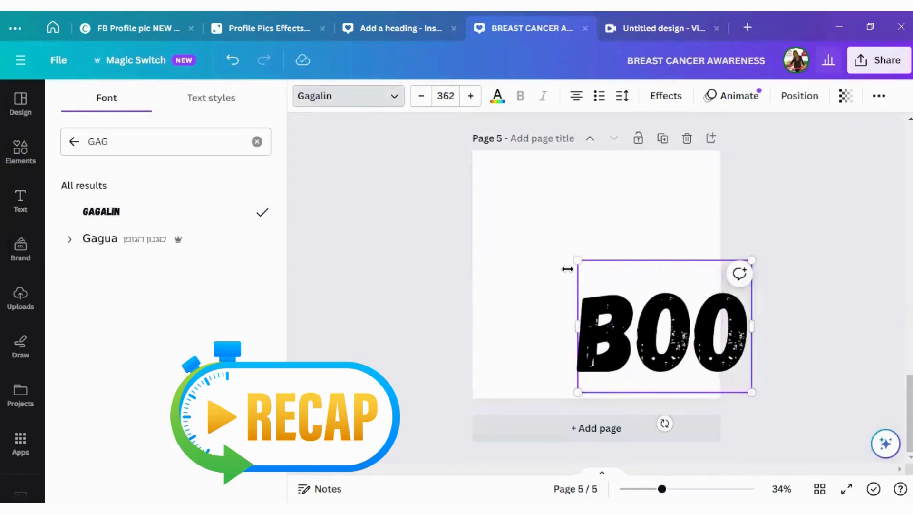
{"action": "left_click_drag", "start_coordinate": [578, 260], "coordinate": [482, 187]}
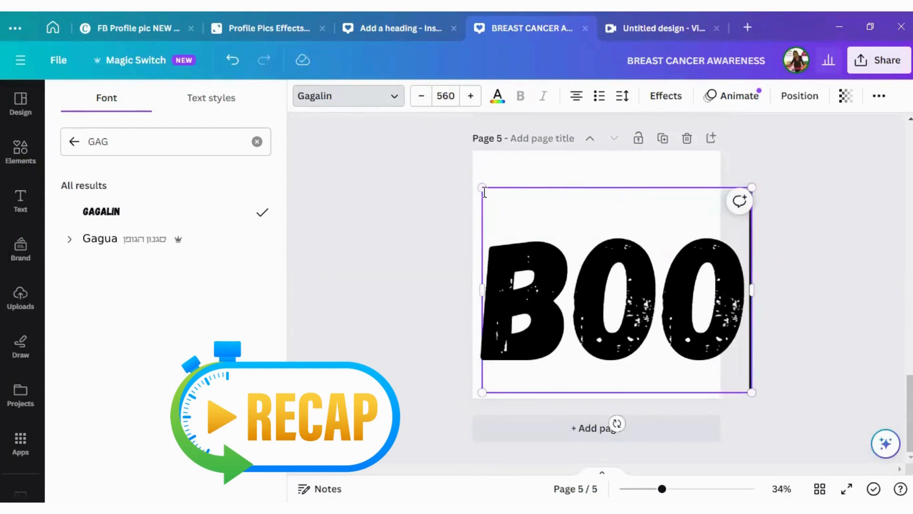
{"action": "left_click_drag", "start_coordinate": [482, 188], "coordinate": [544, 227]}
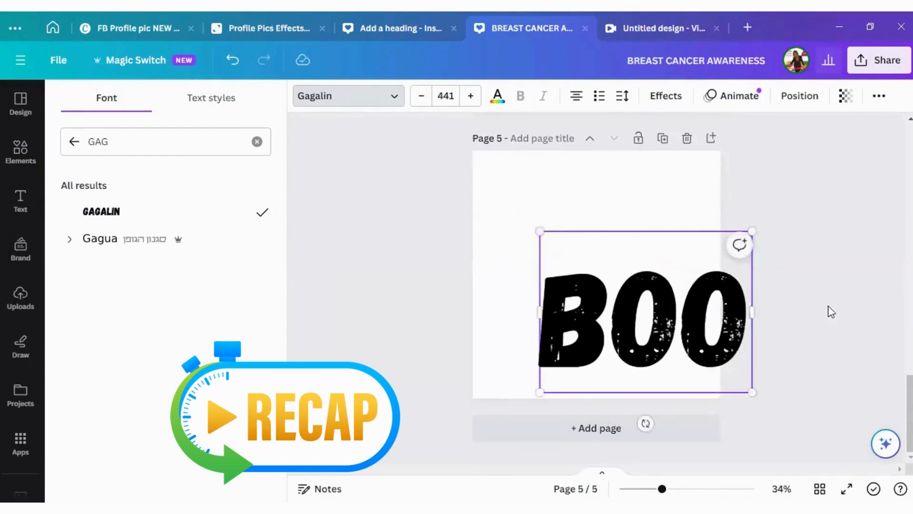
{"action": "left_click", "coordinate": [717, 318]}
{"action": "left_click_drag", "start_coordinate": [689, 314], "coordinate": [535, 255]}
{"action": "left_click", "coordinate": [551, 192]}
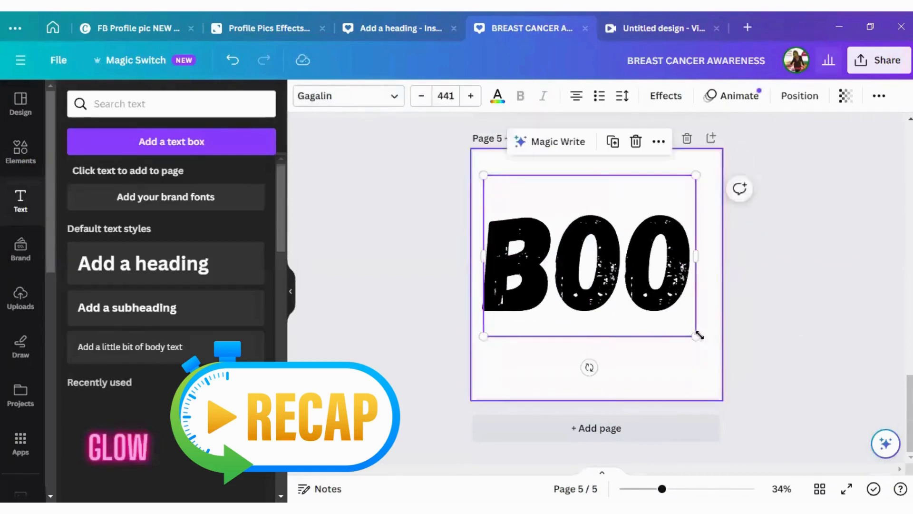
{"action": "left_click_drag", "start_coordinate": [698, 335], "coordinate": [714, 350]}
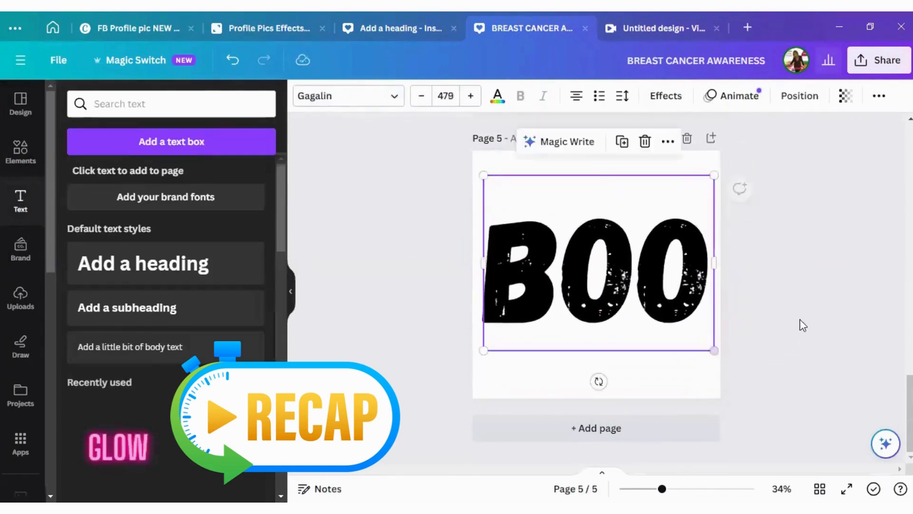
{"action": "left_click", "coordinate": [803, 325]}
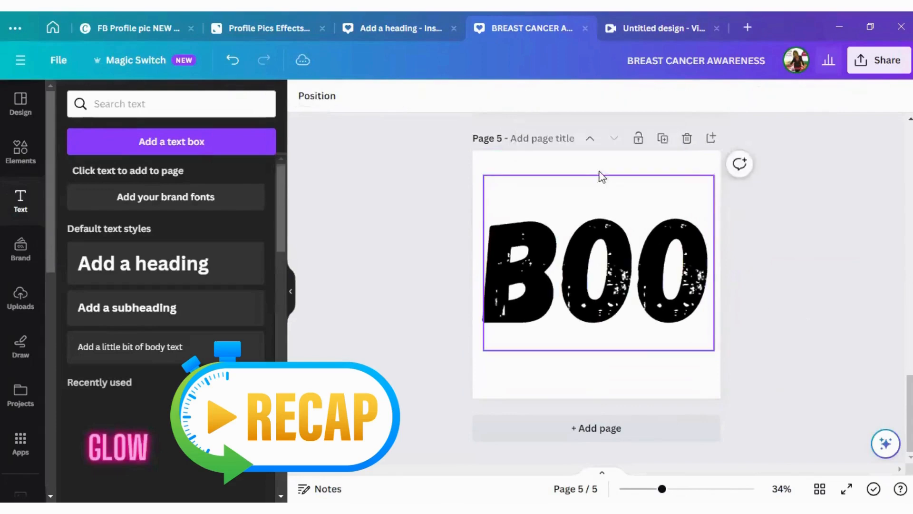
- Add the brown brick wall photo to page 5
{"action": "left_click", "coordinate": [20, 153]}
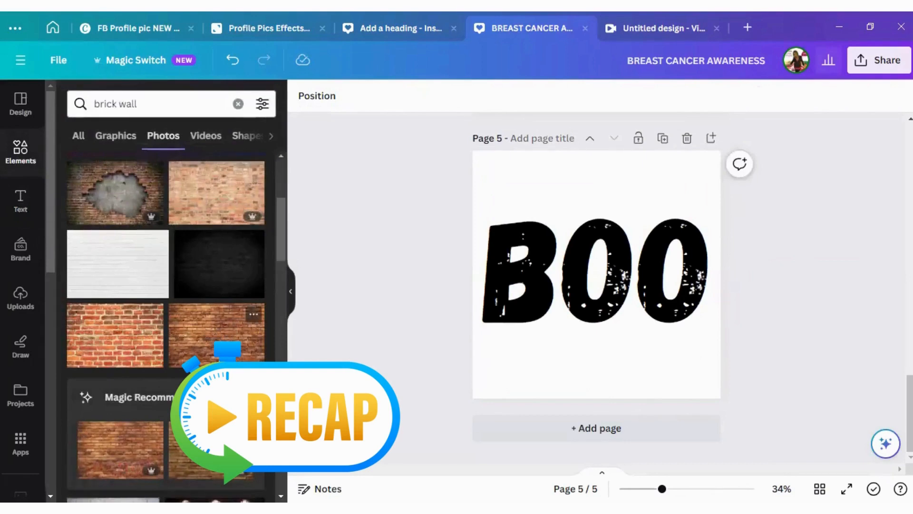
{"action": "left_click", "coordinate": [202, 345]}
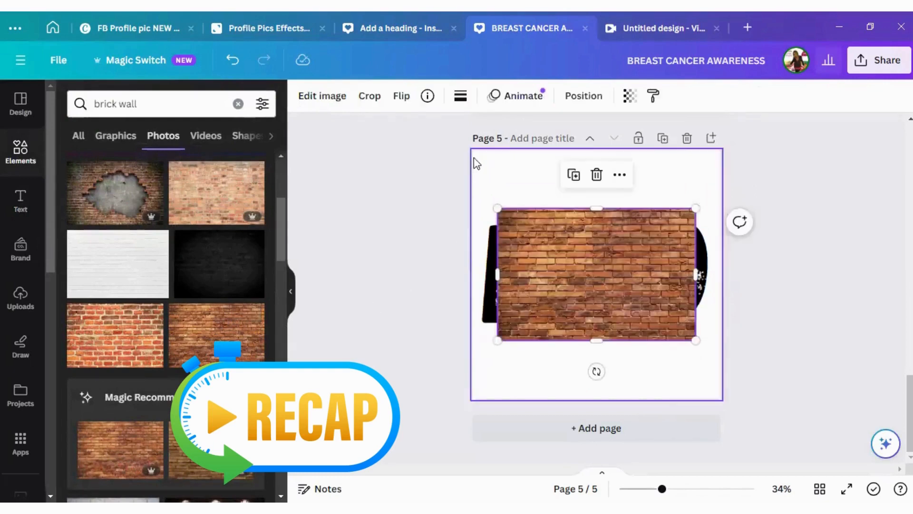
- Set the brick wall photo as the background of page 5 and change the BOO text color to white
{"action": "right_click", "coordinate": [622, 269]}
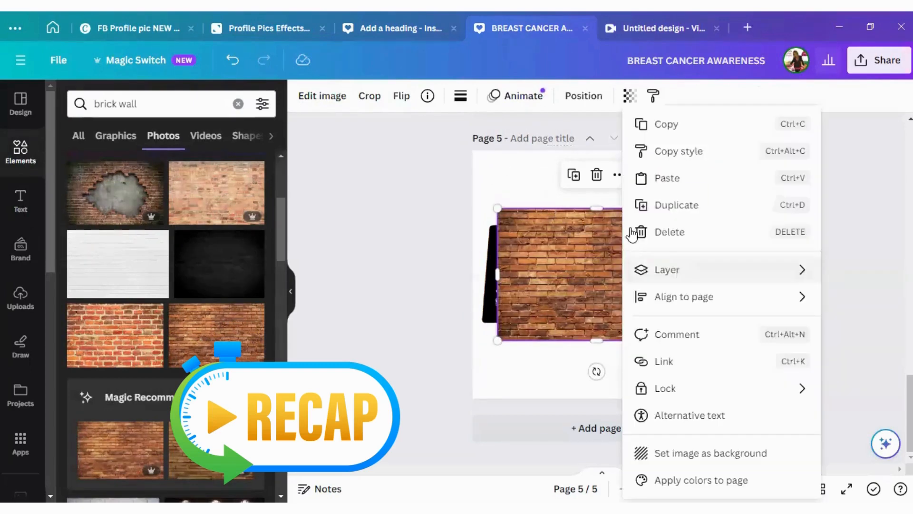
{"action": "left_click", "coordinate": [710, 453]}
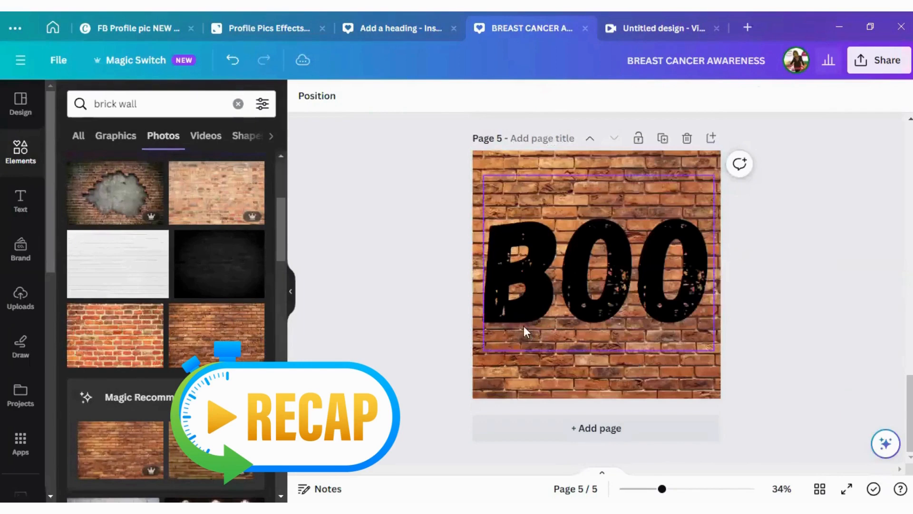
{"action": "left_click", "coordinate": [578, 252]}
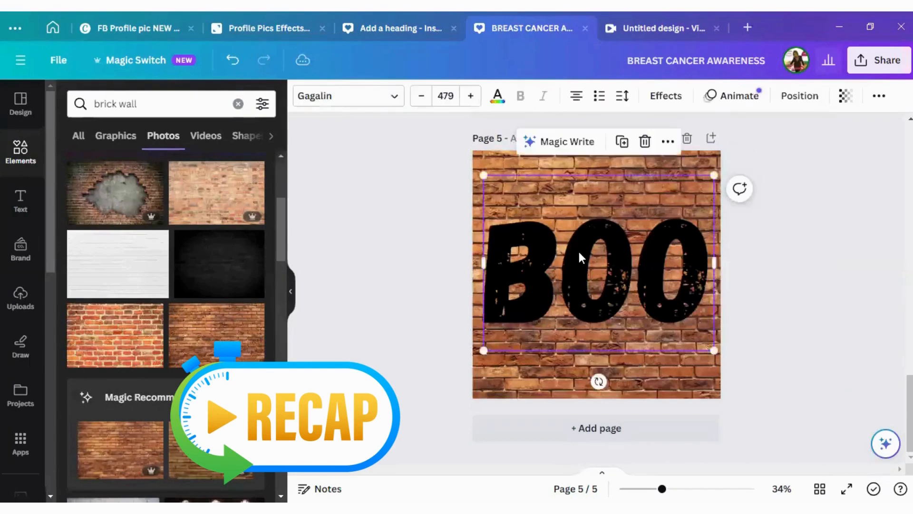
{"action": "left_click", "coordinate": [498, 95]}
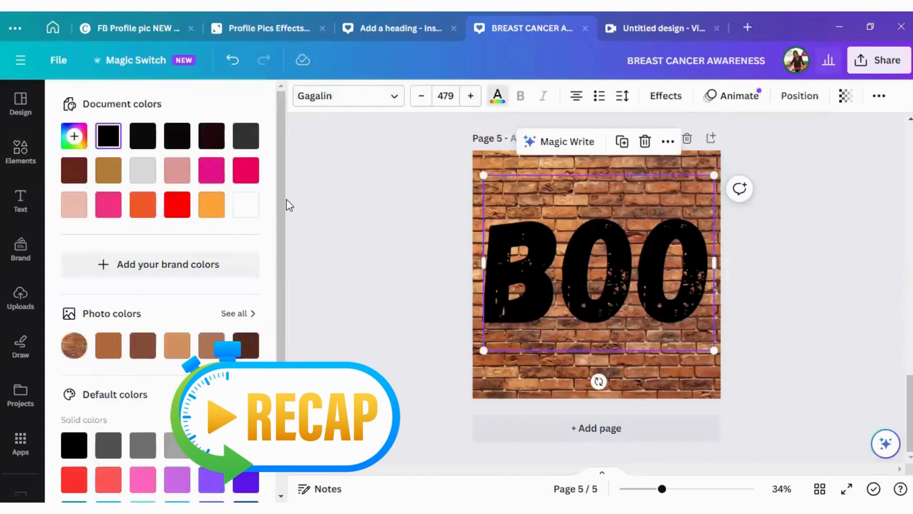
{"action": "left_click", "coordinate": [246, 207]}
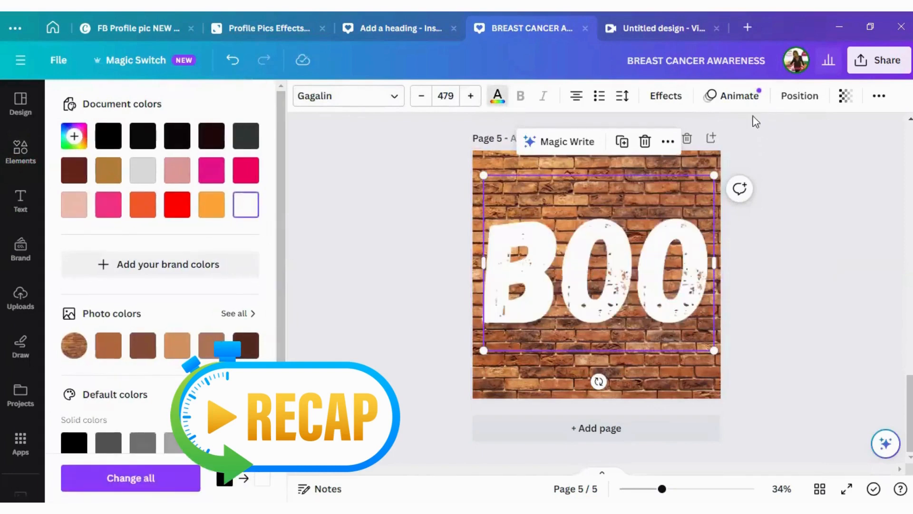
- Apply the Outline effect to the BOO text in black and reduce its thickness to a thin line
{"action": "left_click", "coordinate": [665, 97]}
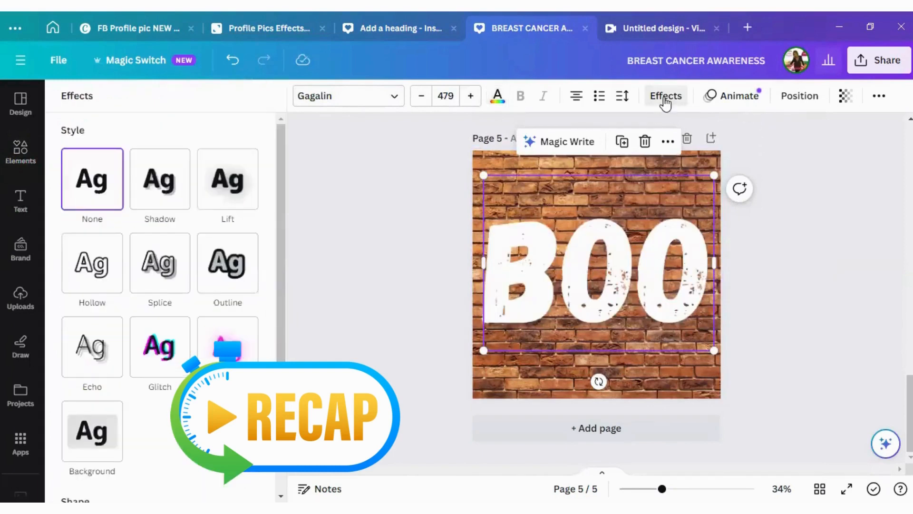
{"action": "left_click", "coordinate": [237, 282]}
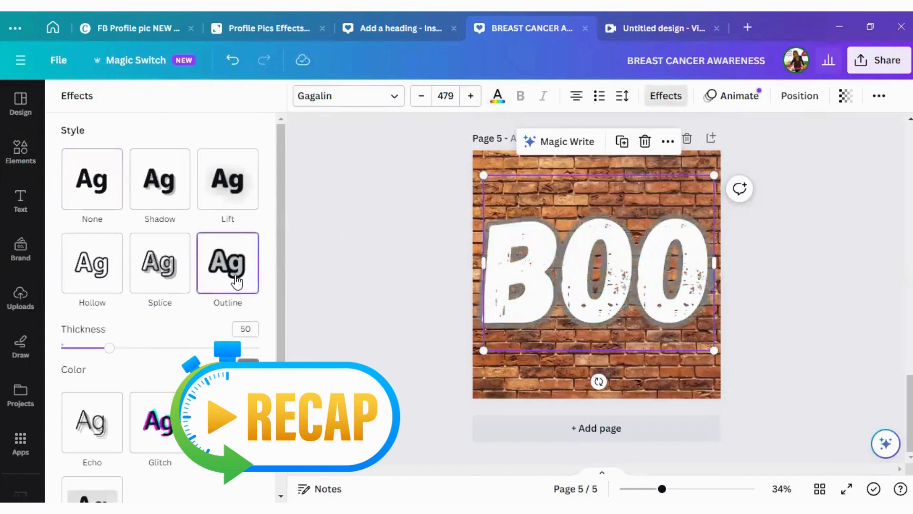
{"action": "left_click", "coordinate": [248, 364]}
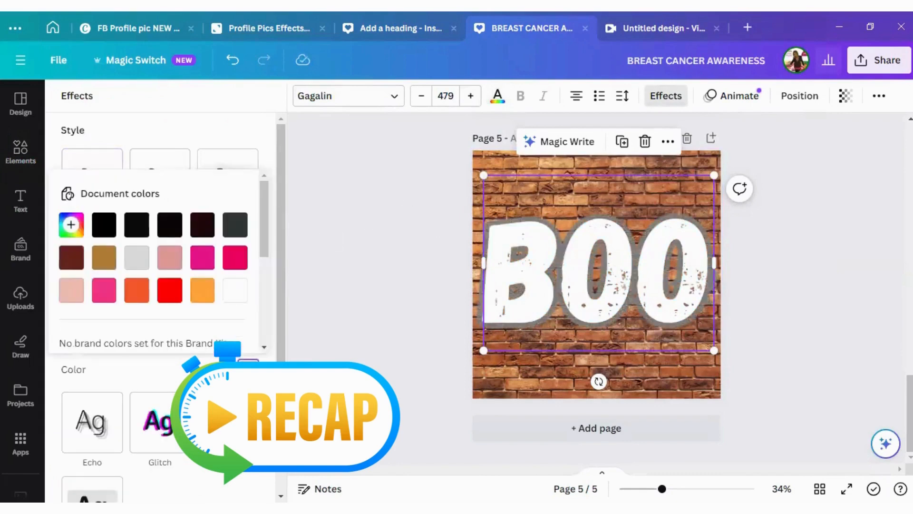
{"action": "left_click", "coordinate": [99, 239]}
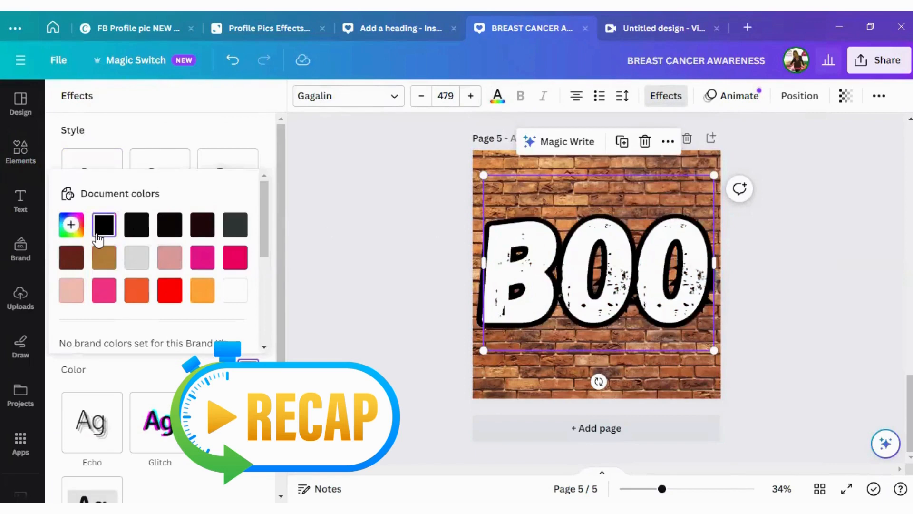
{"action": "left_click", "coordinate": [118, 376]}
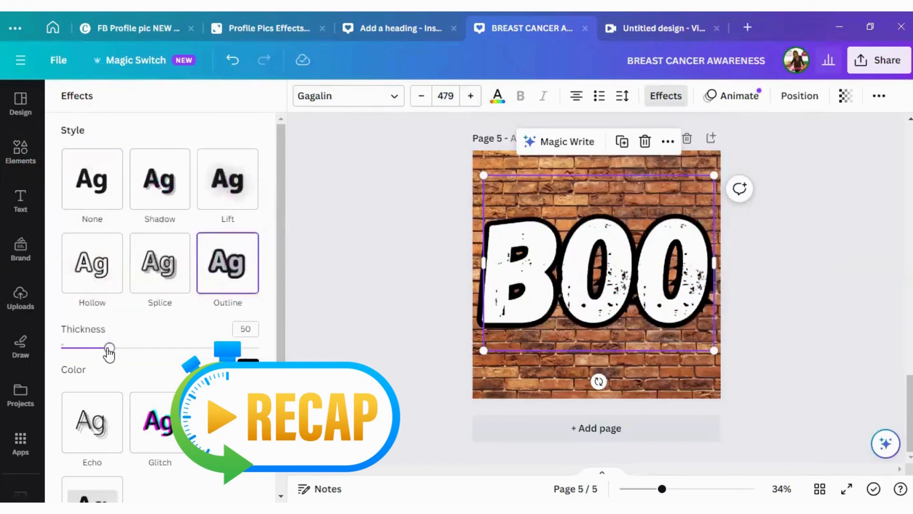
{"action": "left_click_drag", "start_coordinate": [106, 350], "coordinate": [65, 354]}
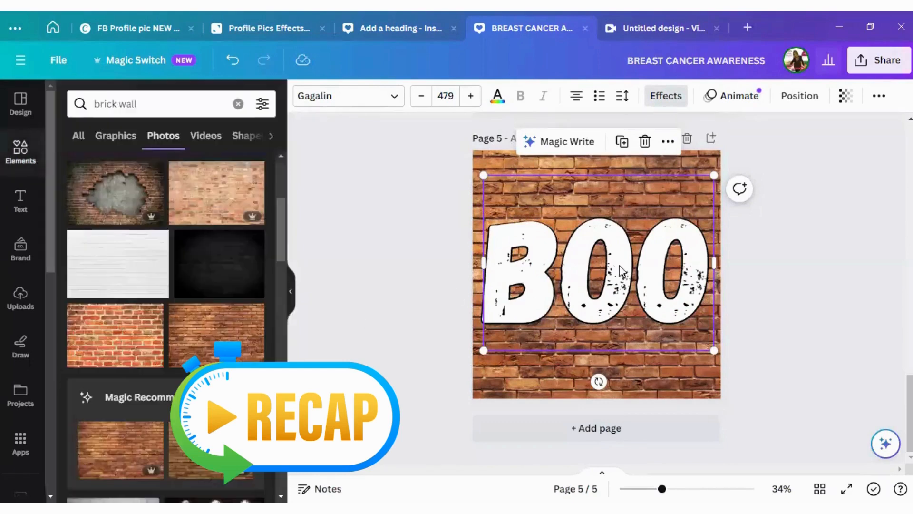
- Lower the BOO text's transparency value to 60 so the bricks show through, and deselect it
{"action": "left_click", "coordinate": [619, 263]}
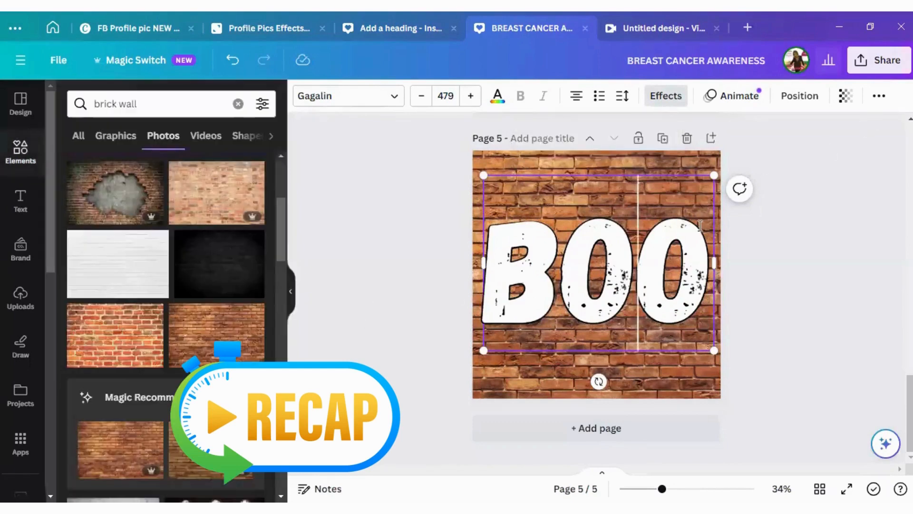
{"action": "left_click", "coordinate": [846, 95]}
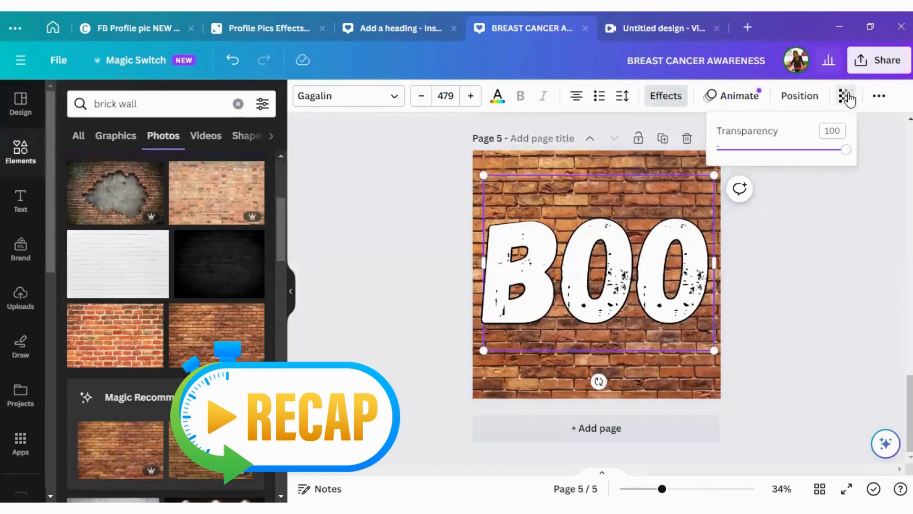
{"action": "left_click_drag", "start_coordinate": [844, 154], "coordinate": [796, 165]}
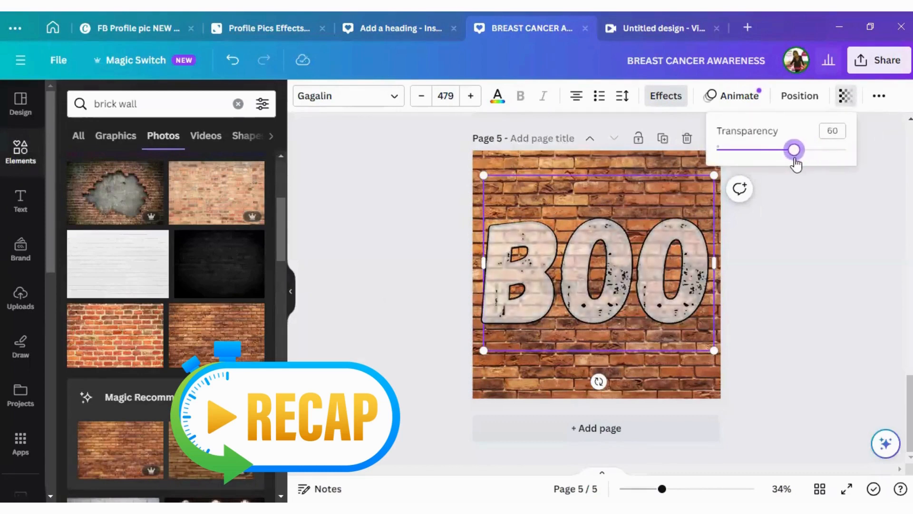
{"action": "left_click", "coordinate": [502, 255]}
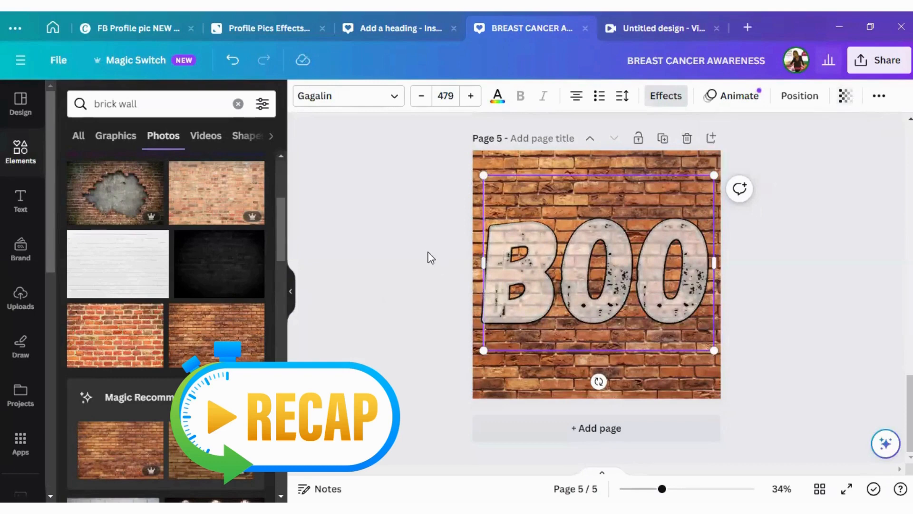
{"action": "left_click", "coordinate": [419, 300]}
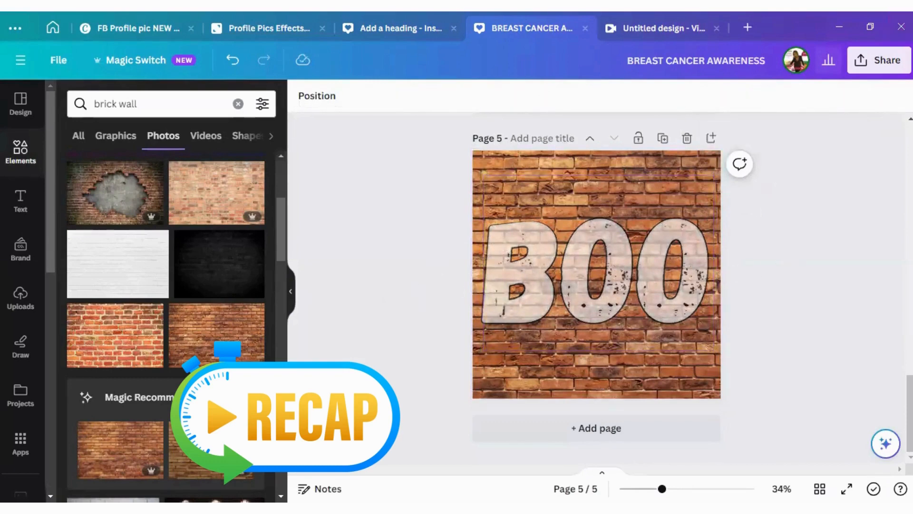
- Download only the current page, page 5, as a PNG
{"action": "left_click", "coordinate": [887, 62]}
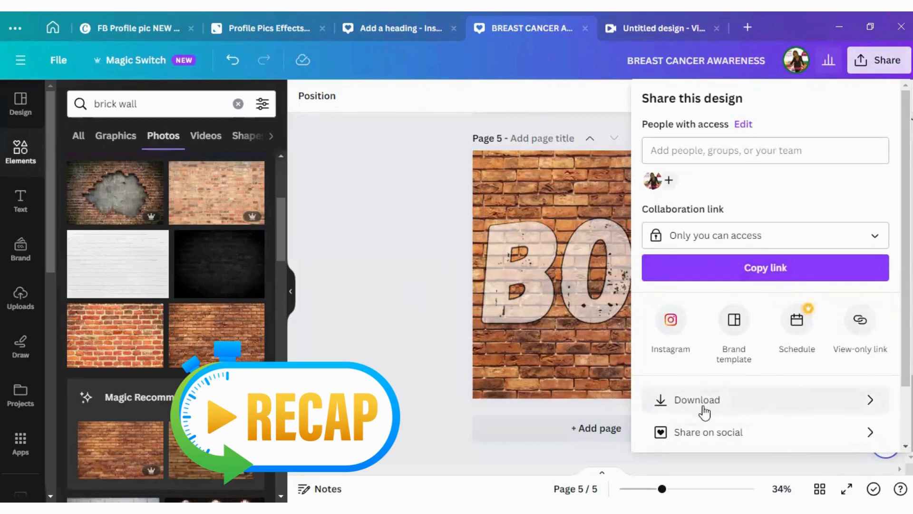
{"action": "left_click", "coordinate": [873, 402]}
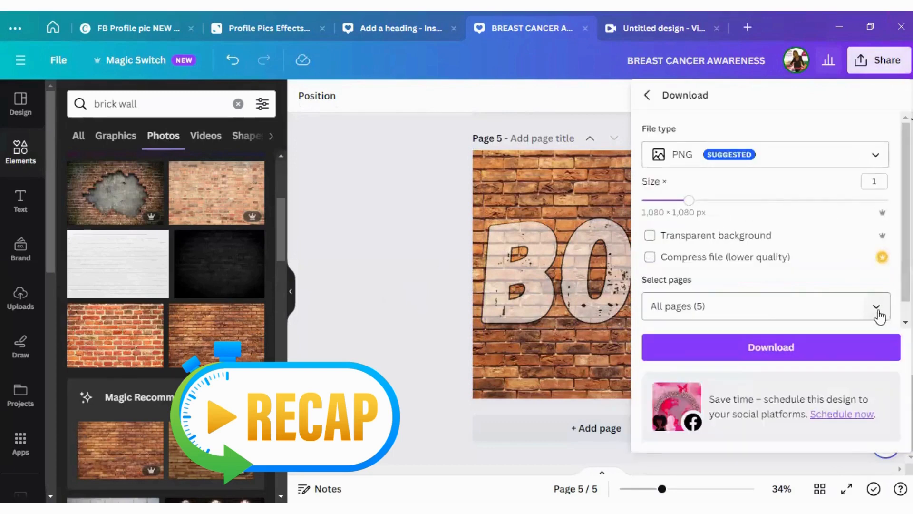
{"action": "left_click", "coordinate": [878, 314]}
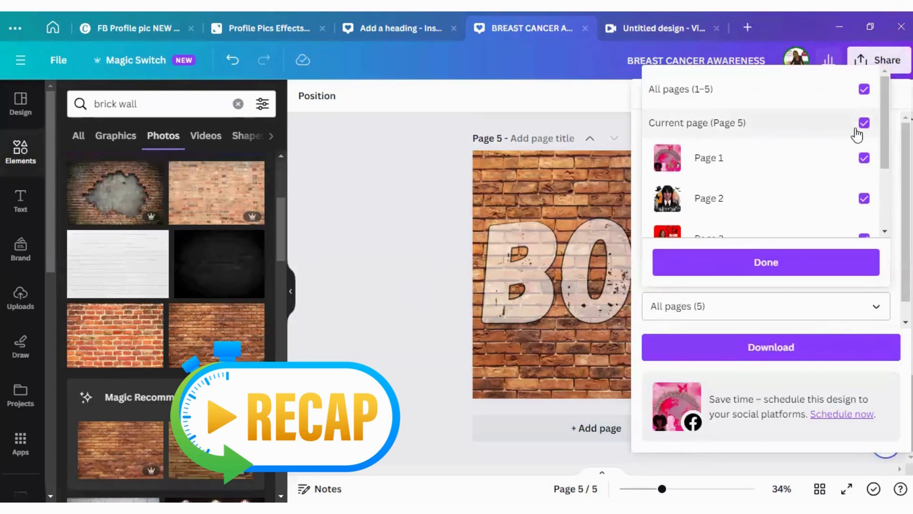
{"action": "left_click", "coordinate": [864, 89]}
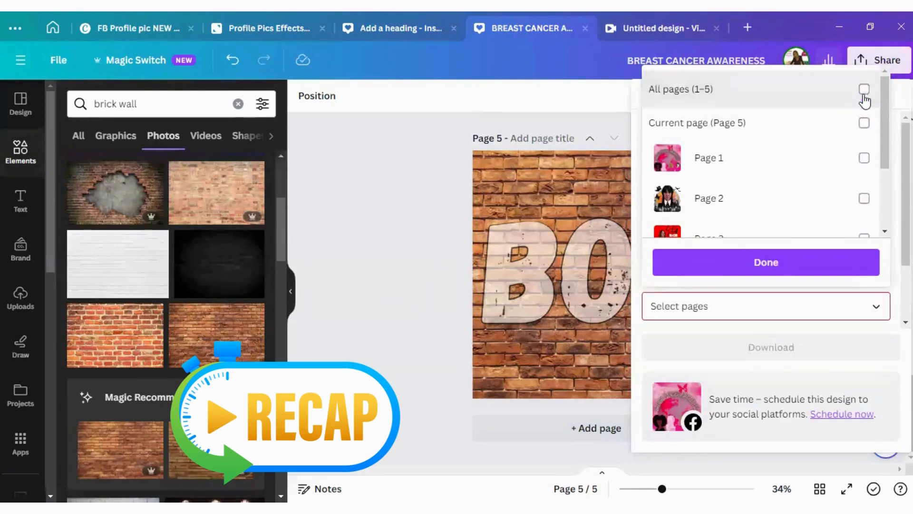
{"action": "left_click", "coordinate": [864, 124]}
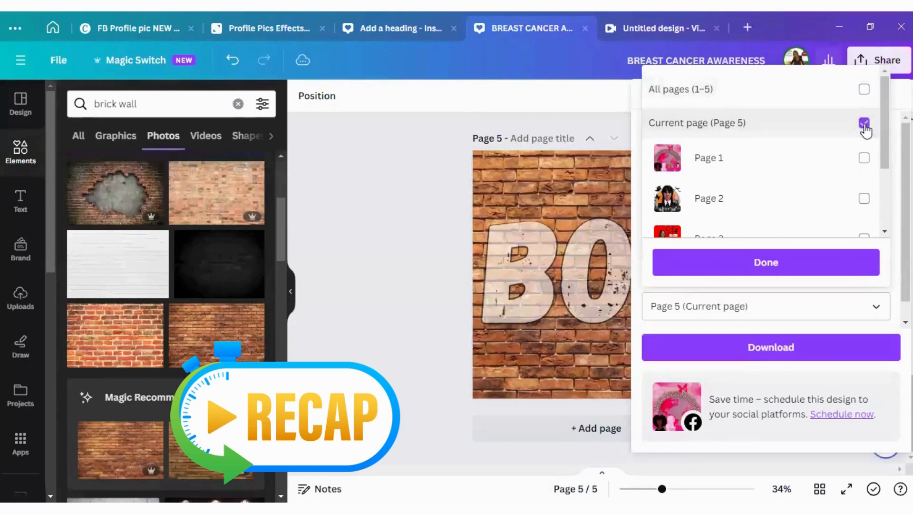
{"action": "left_click", "coordinate": [791, 359]}
{"action": "left_click", "coordinate": [791, 358]}
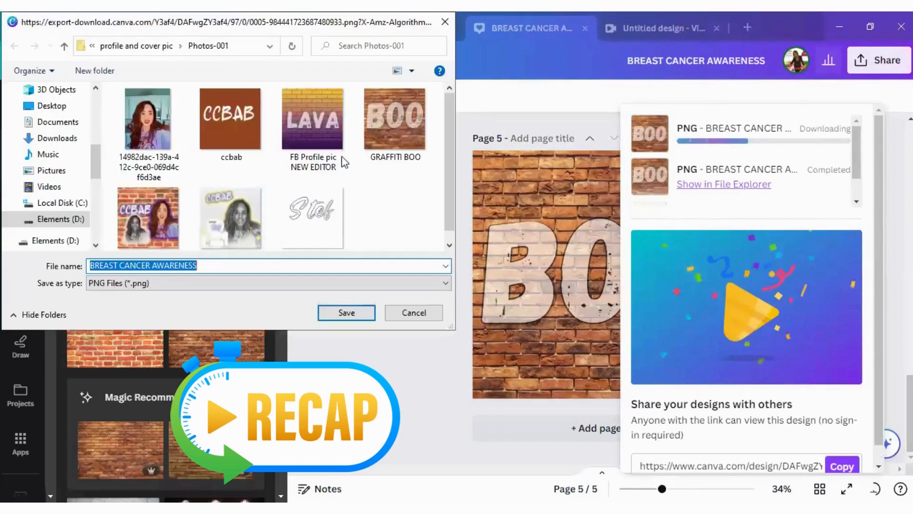
- Save the download as GRAFFITI BOO in the Photos-001 folder, replacing the existing file, and close the share panel
{"action": "left_click", "coordinate": [395, 127]}
{"action": "left_click", "coordinate": [361, 313]}
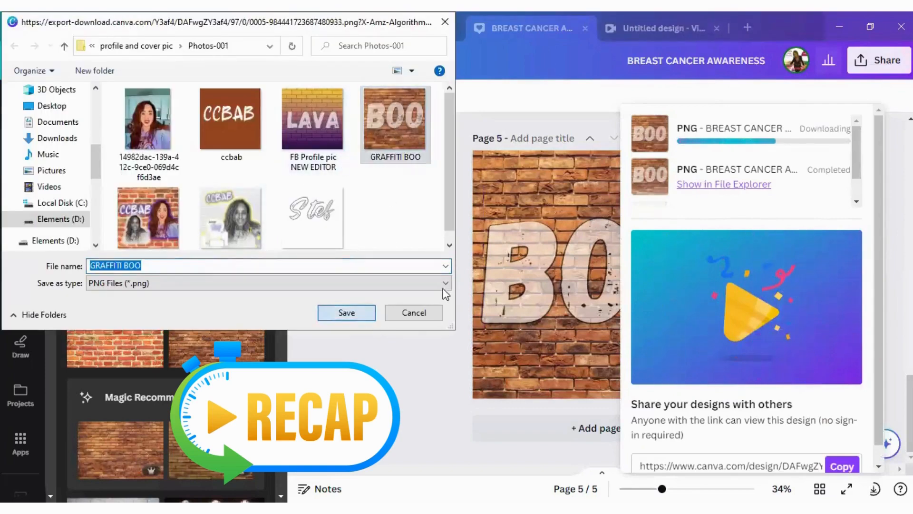
{"action": "left_click", "coordinate": [495, 267]}
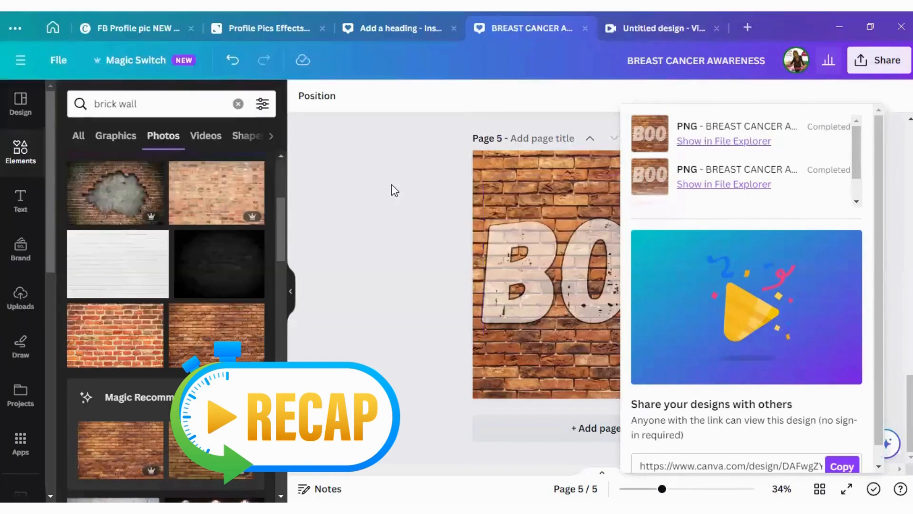
{"action": "left_click", "coordinate": [391, 185]}
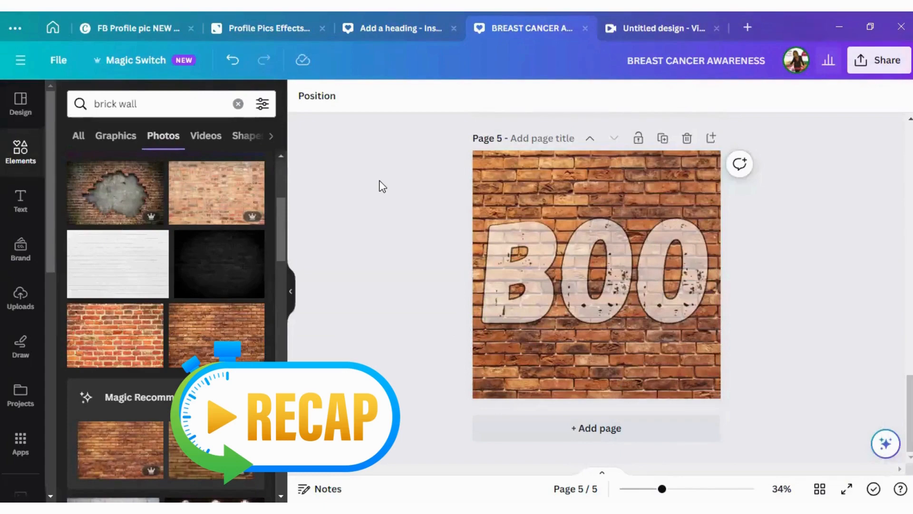
- Upload the GRAFFITI BOO image from the Photos-001 folder to the design's uploads
{"action": "left_click", "coordinate": [25, 312]}
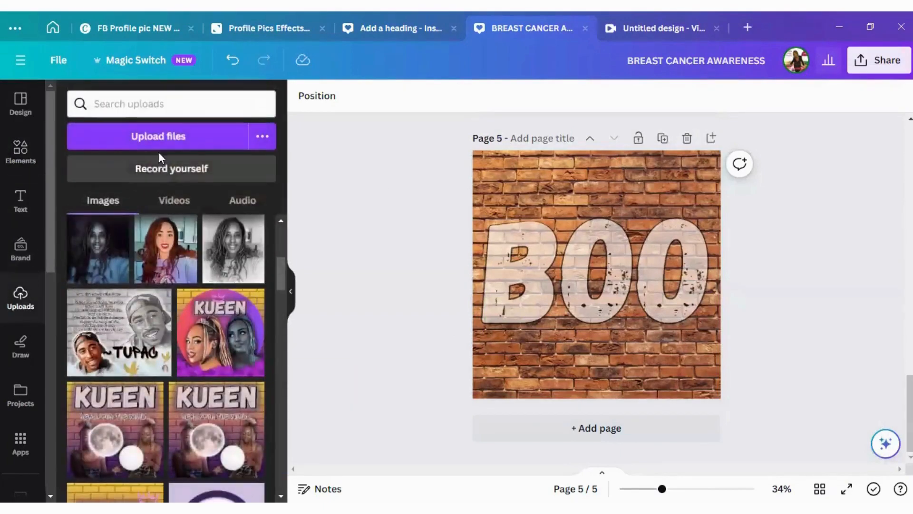
{"action": "left_click", "coordinate": [169, 138]}
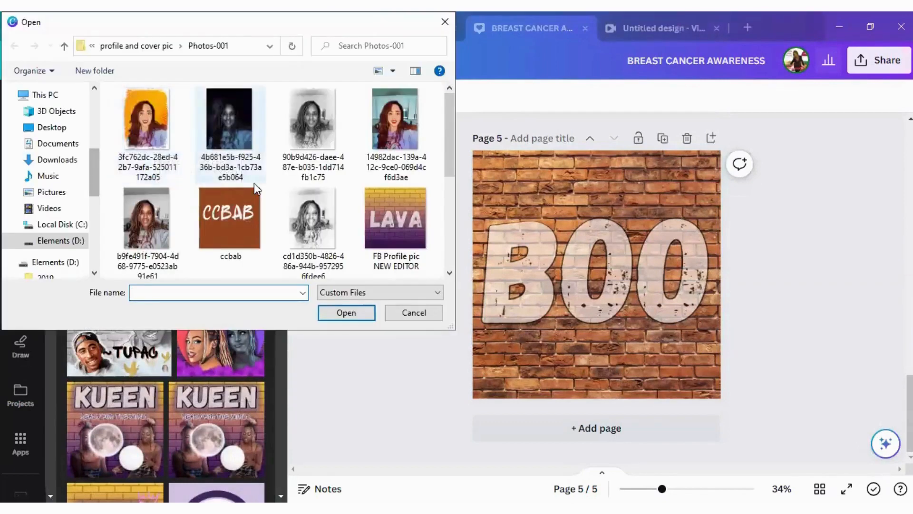
{"action": "scroll", "coordinate": [254, 183], "scroll_direction": "down", "scroll_amount": 3}
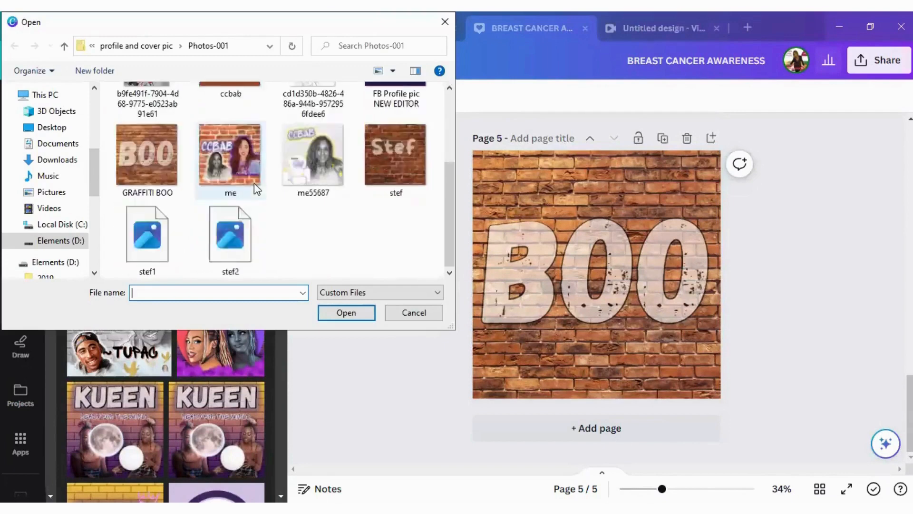
{"action": "left_click", "coordinate": [159, 150]}
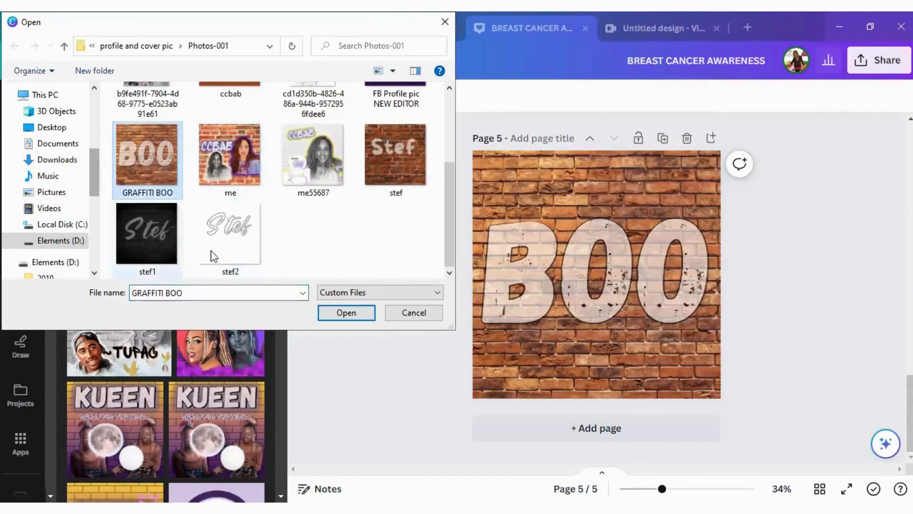
{"action": "left_click", "coordinate": [369, 312]}
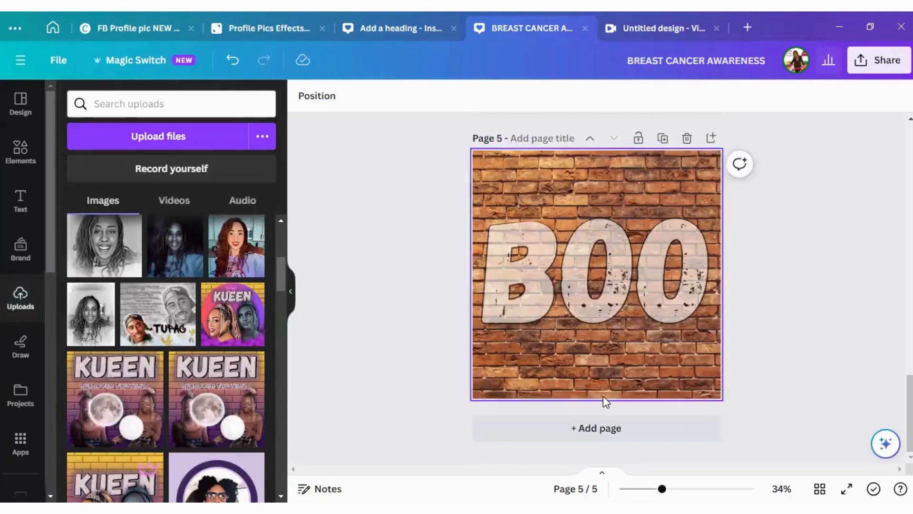
- Delete page 5 with the editable BOO design and add a new blank page at the end
{"action": "scroll", "coordinate": [791, 296], "scroll_direction": "up", "scroll_amount": 3}
{"action": "scroll", "coordinate": [790, 295], "scroll_direction": "down", "scroll_amount": 2}
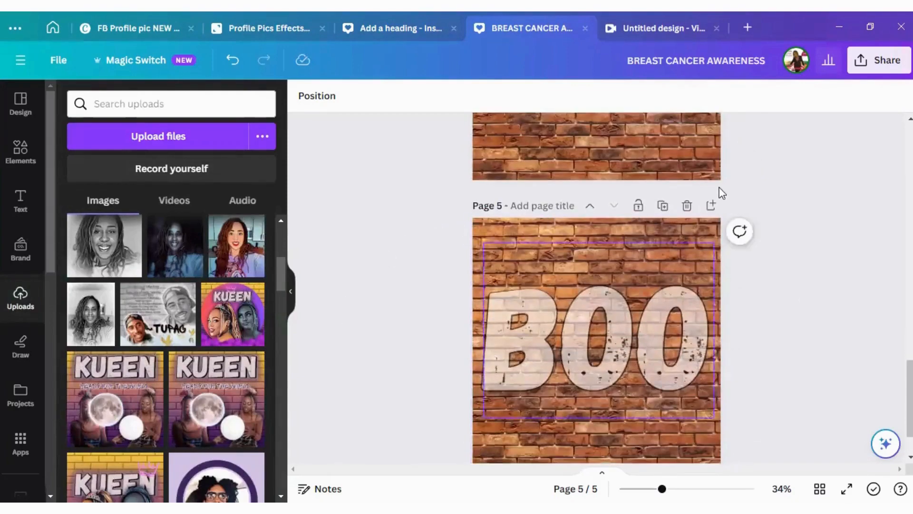
{"action": "left_click", "coordinate": [687, 207]}
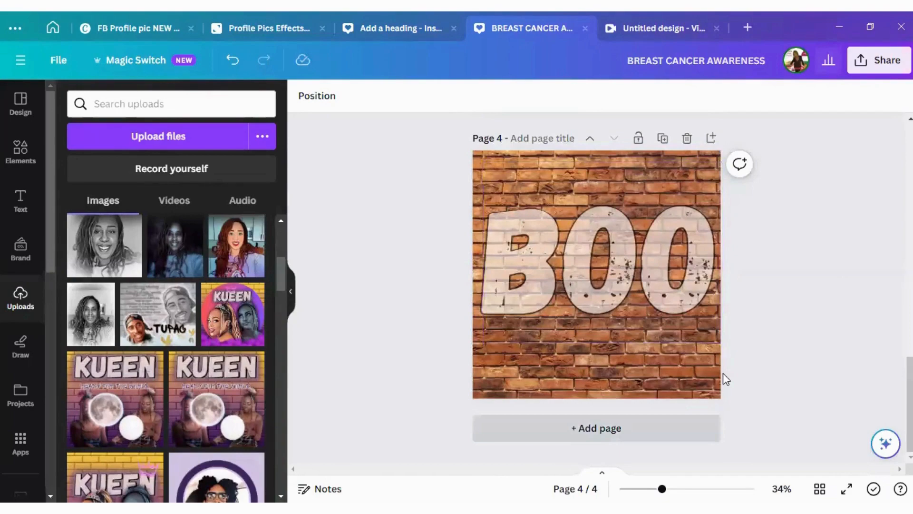
{"action": "left_click", "coordinate": [596, 427]}
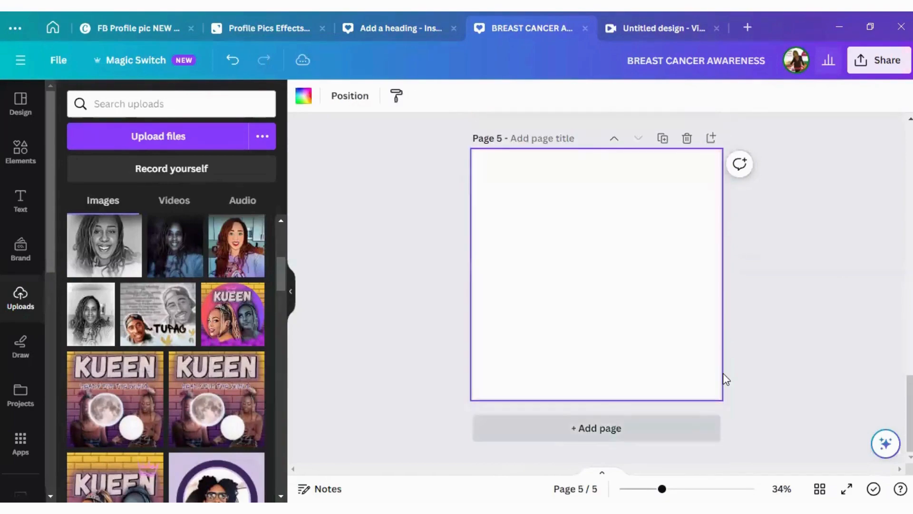
- Place the uploaded GRAFFITI BOO image on the blank page 5
{"action": "scroll", "coordinate": [192, 281], "scroll_direction": "up", "scroll_amount": 5}
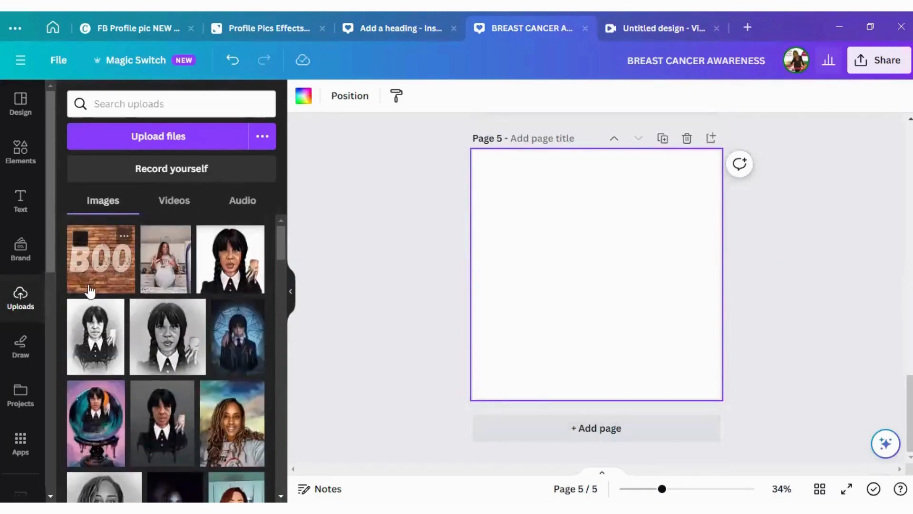
{"action": "left_click", "coordinate": [113, 275]}
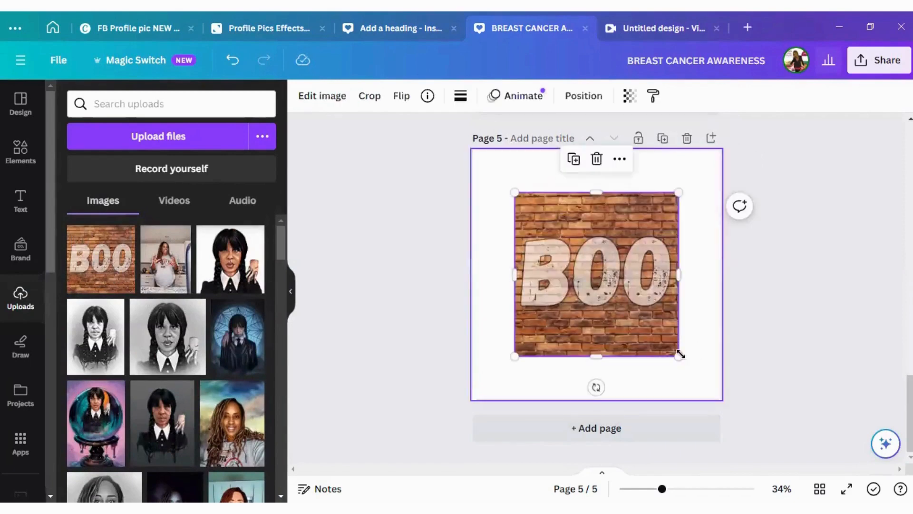
- Enlarge the GRAFFITI BOO image to cover the whole of page 5
{"action": "left_click_drag", "start_coordinate": [679, 354], "coordinate": [721, 398]}
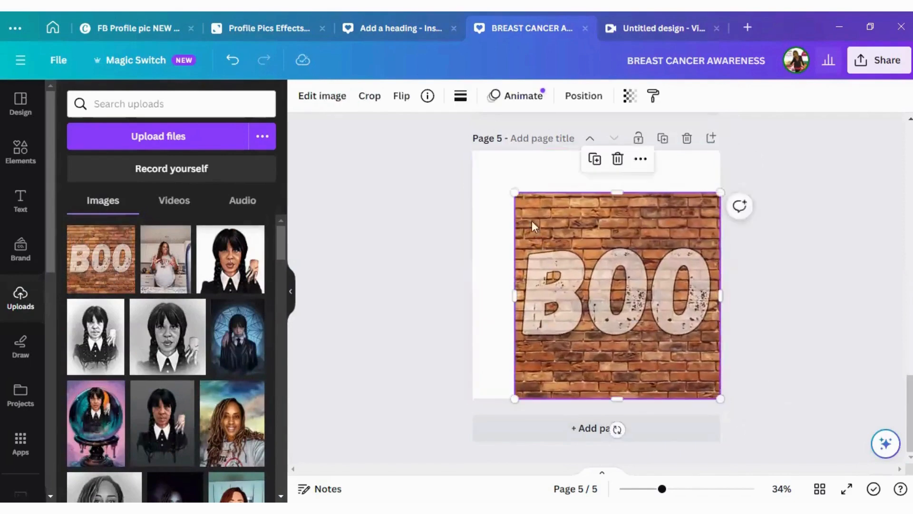
{"action": "left_click_drag", "start_coordinate": [514, 192], "coordinate": [470, 145]}
{"action": "left_click", "coordinate": [889, 246]}
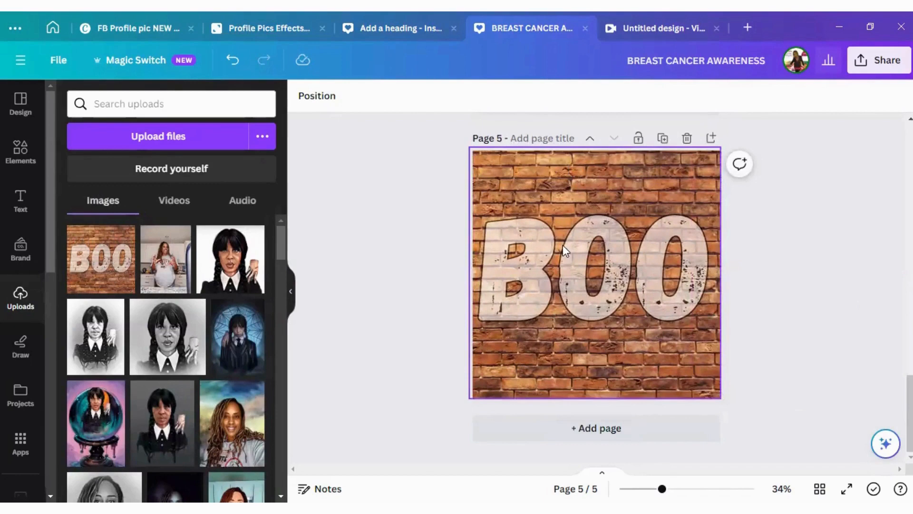
- Adjust the GRAFFITI BOO image by setting its saturation to 70 and its brightness to -48
{"action": "left_click", "coordinate": [652, 283]}
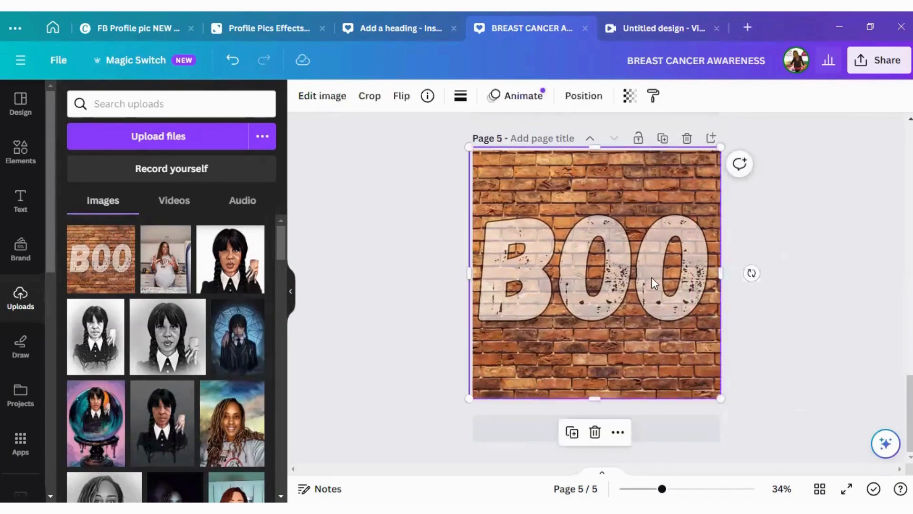
{"action": "left_click", "coordinate": [317, 97]}
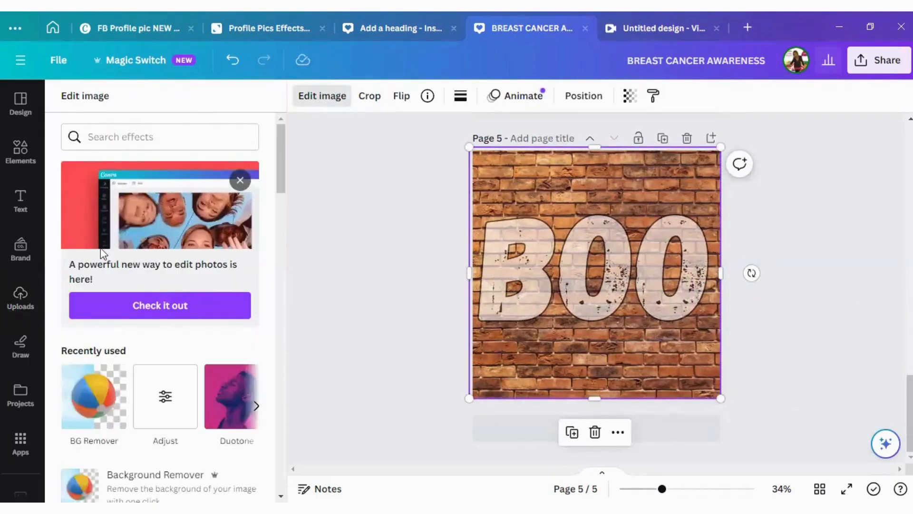
{"action": "left_click", "coordinate": [164, 406]}
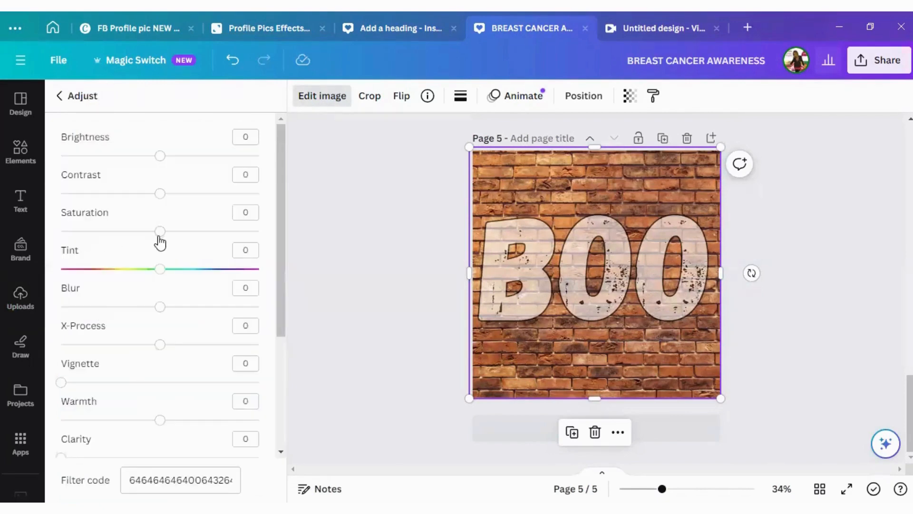
{"action": "left_click_drag", "start_coordinate": [162, 238], "coordinate": [231, 236]}
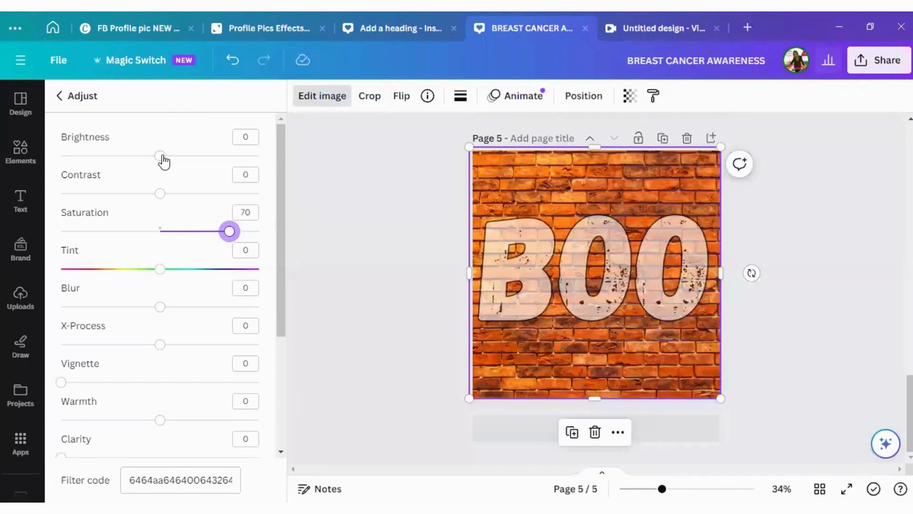
{"action": "left_click_drag", "start_coordinate": [159, 156], "coordinate": [125, 156]}
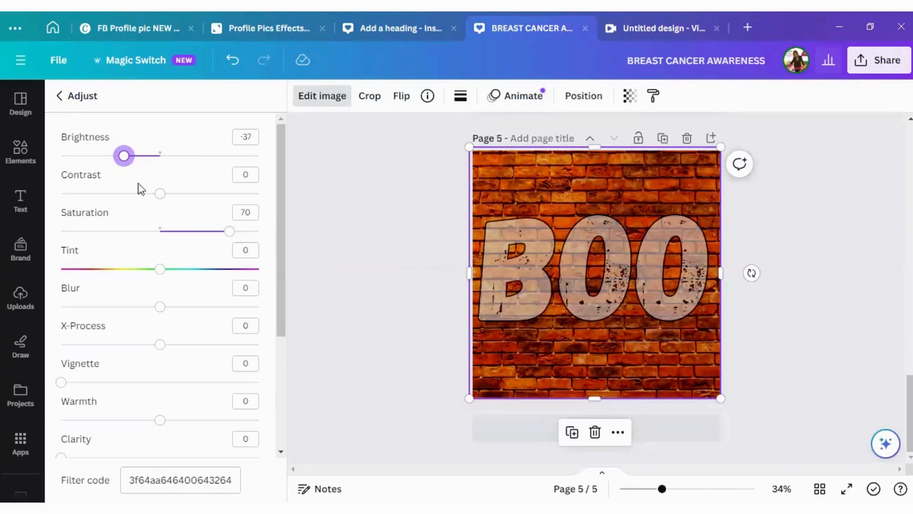
{"action": "left_click_drag", "start_coordinate": [124, 162], "coordinate": [114, 165]}
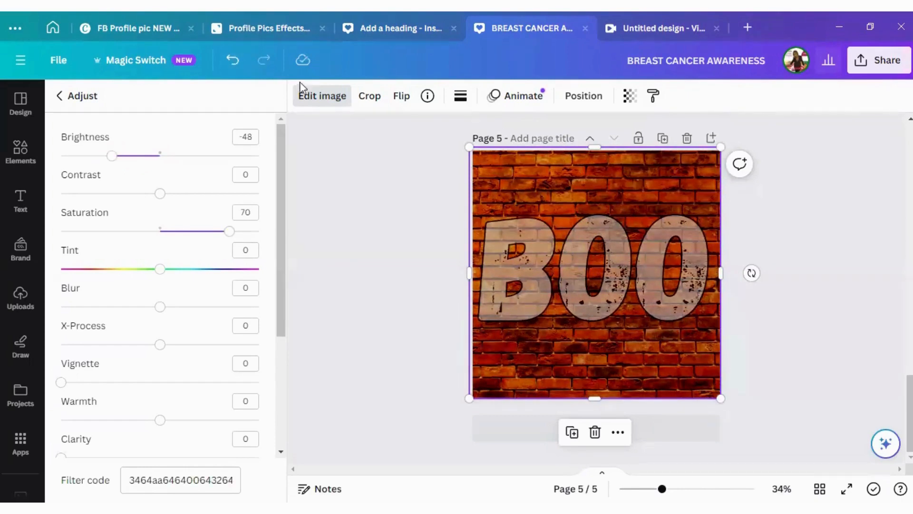
{"action": "left_click", "coordinate": [63, 97]}
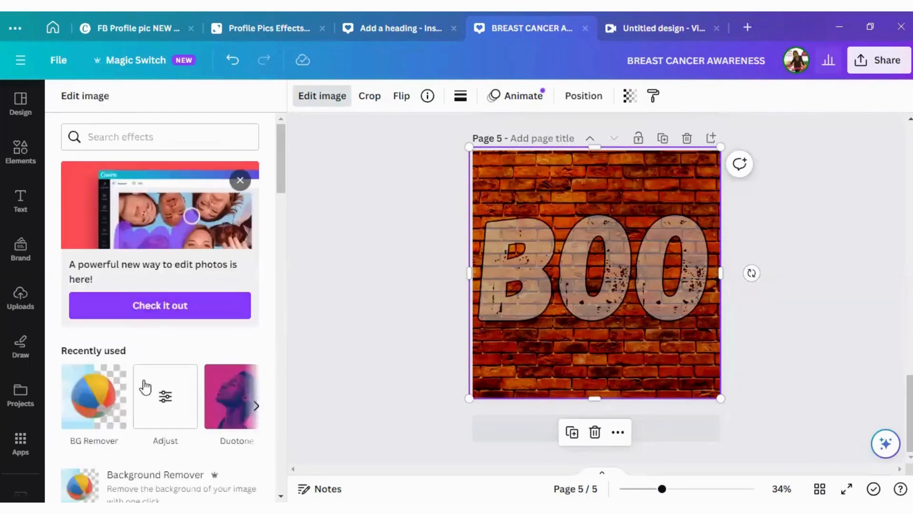
- Remove the BOO image's background and erase the leftover brick inside the letter B with brush size 14
{"action": "left_click", "coordinate": [109, 398]}
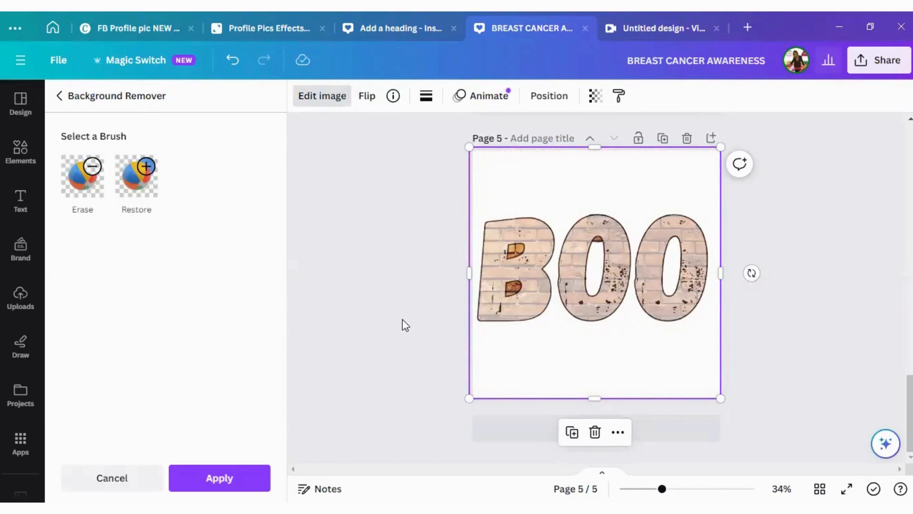
{"action": "left_click", "coordinate": [93, 171]}
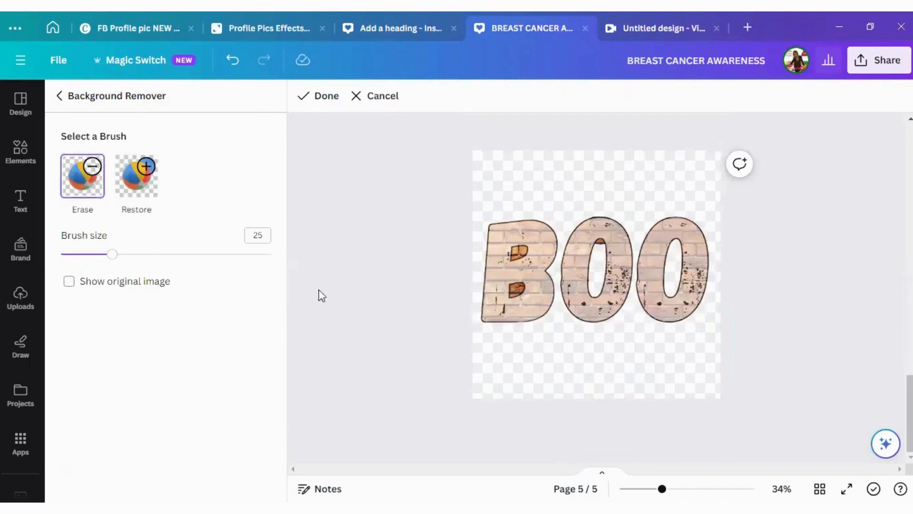
{"action": "left_click_drag", "start_coordinate": [112, 254], "coordinate": [75, 254]}
{"action": "left_click_drag", "start_coordinate": [76, 254], "coordinate": [104, 254]}
{"action": "left_click_drag", "start_coordinate": [102, 254], "coordinate": [89, 254]}
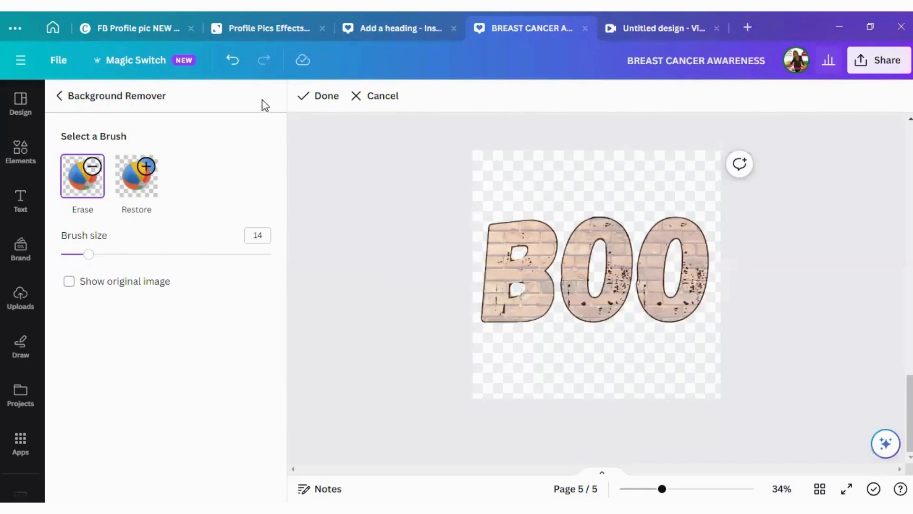
{"action": "left_click", "coordinate": [309, 100]}
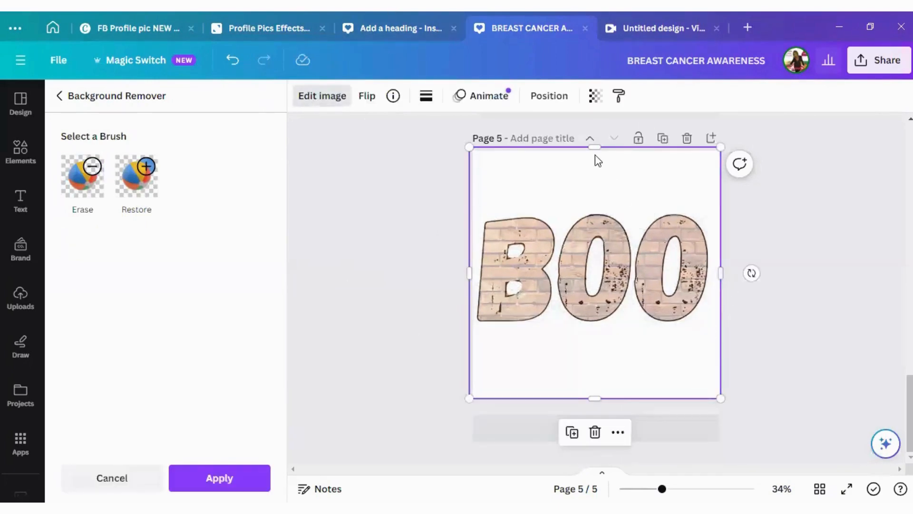
- Crop the empty areas above and below the BOO lettering so the frame fits closely around the letters
{"action": "left_click_drag", "start_coordinate": [594, 146], "coordinate": [593, 207]}
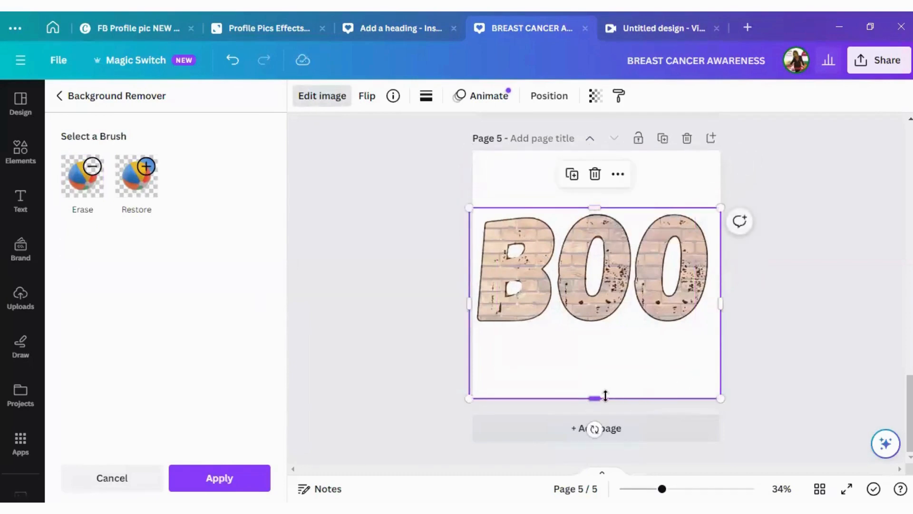
{"action": "left_click_drag", "start_coordinate": [594, 398], "coordinate": [594, 326]}
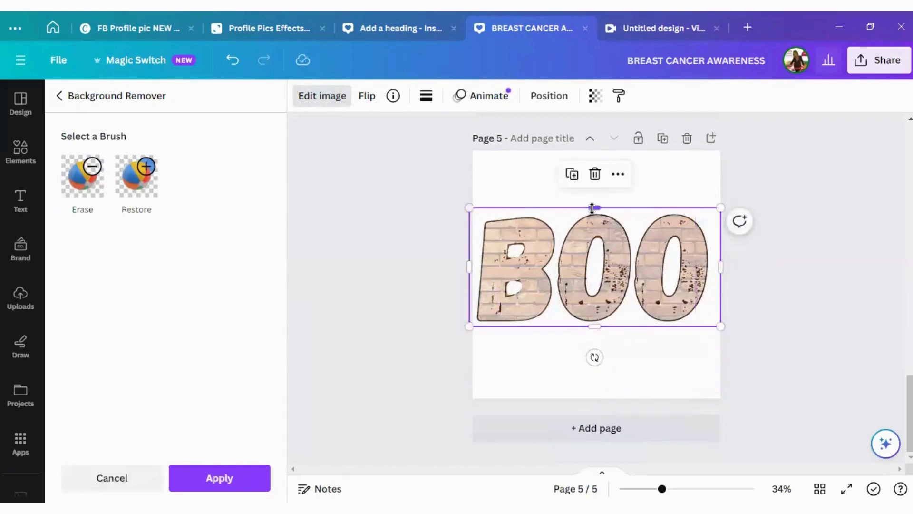
{"action": "left_click_drag", "start_coordinate": [593, 208], "coordinate": [594, 210]}
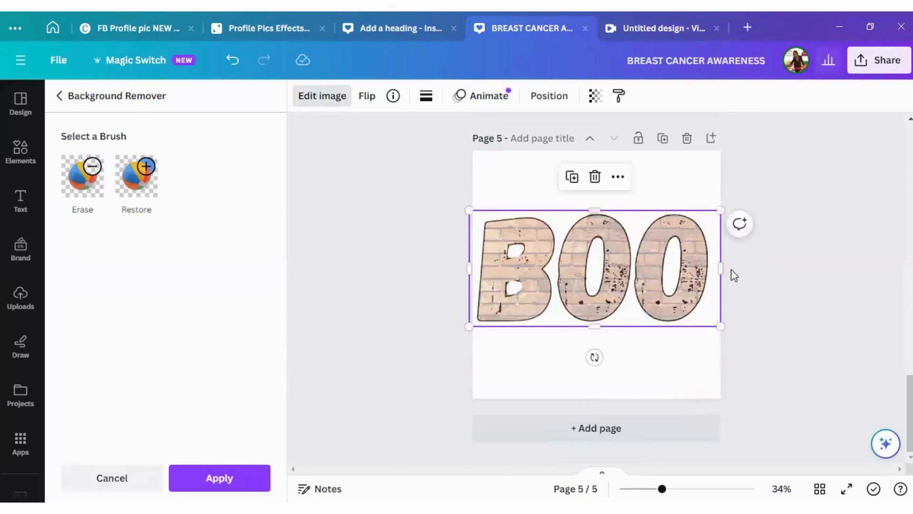
{"action": "left_click", "coordinate": [721, 330]}
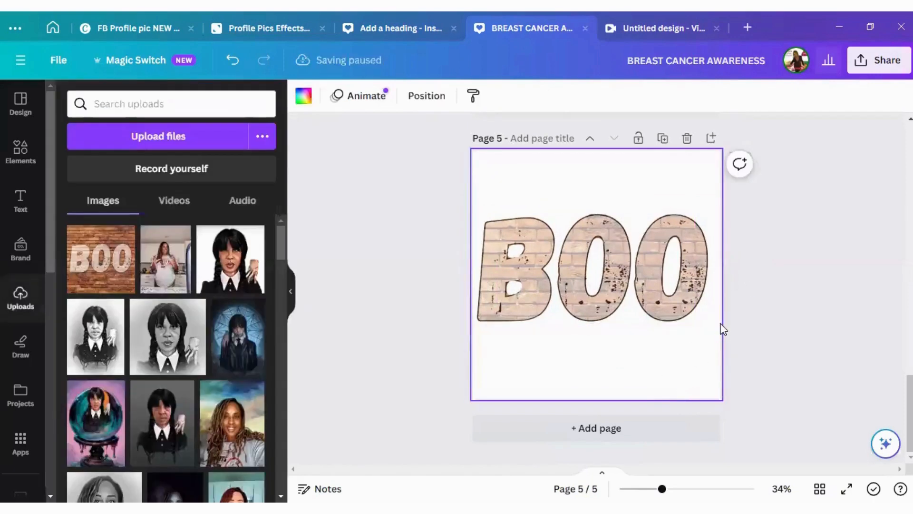
- Scale the BOO cutout down to about three quarters of the page width and reposition it on page 5
{"action": "left_click", "coordinate": [649, 282]}
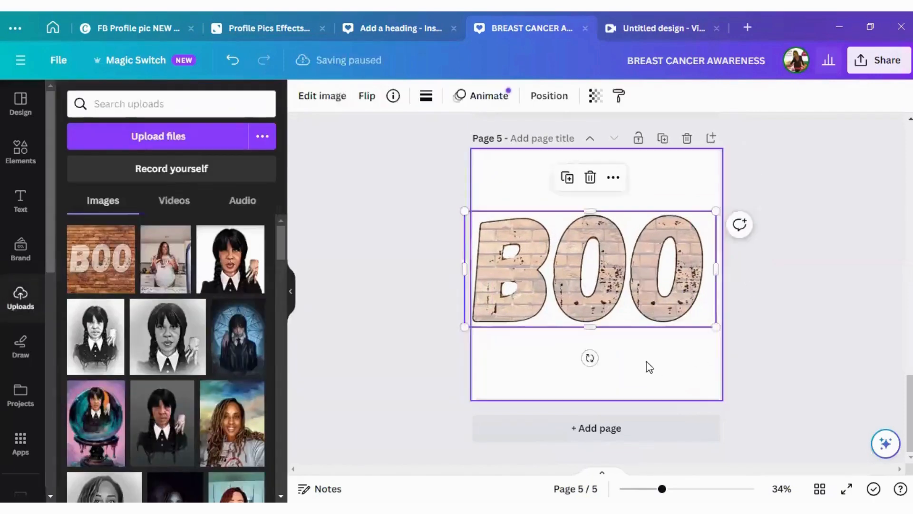
{"action": "left_click", "coordinate": [647, 366]}
{"action": "left_click_drag", "start_coordinate": [642, 299], "coordinate": [644, 276]}
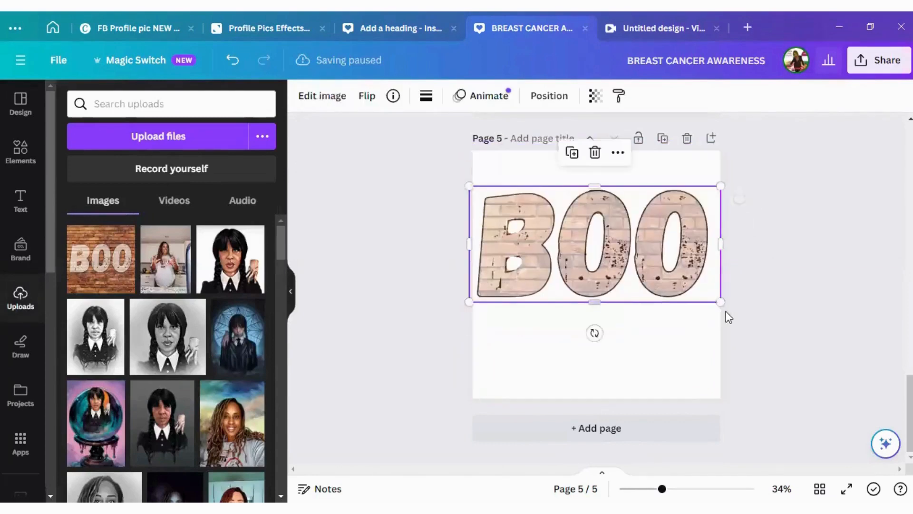
{"action": "left_click_drag", "start_coordinate": [710, 294], "coordinate": [678, 276]}
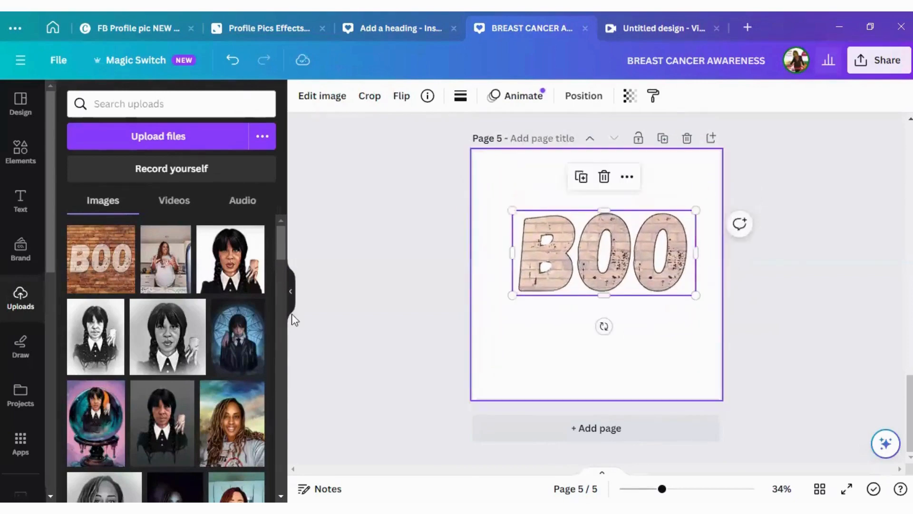
- Set a reddish-brown brick wall photo as page 5's background, then shrink the BOO cutout and place it in the page's upper part
{"action": "left_click", "coordinate": [18, 151]}
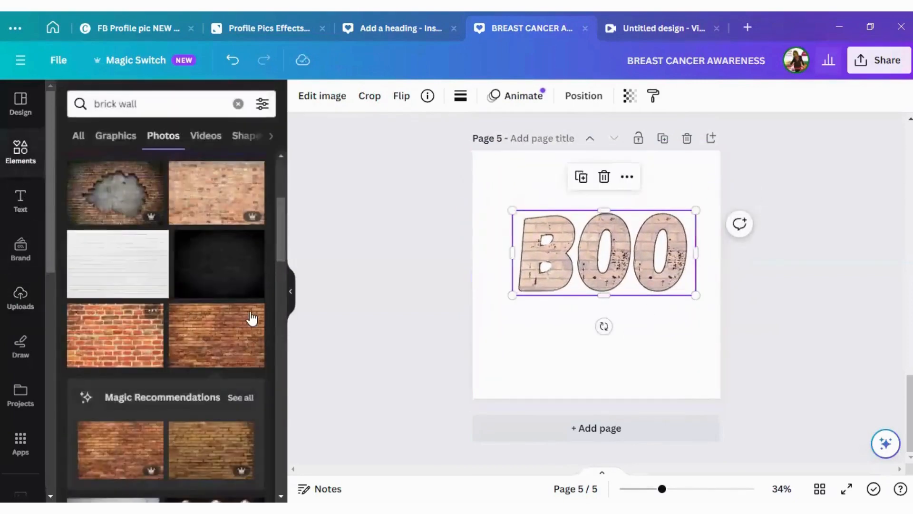
{"action": "left_click", "coordinate": [229, 341]}
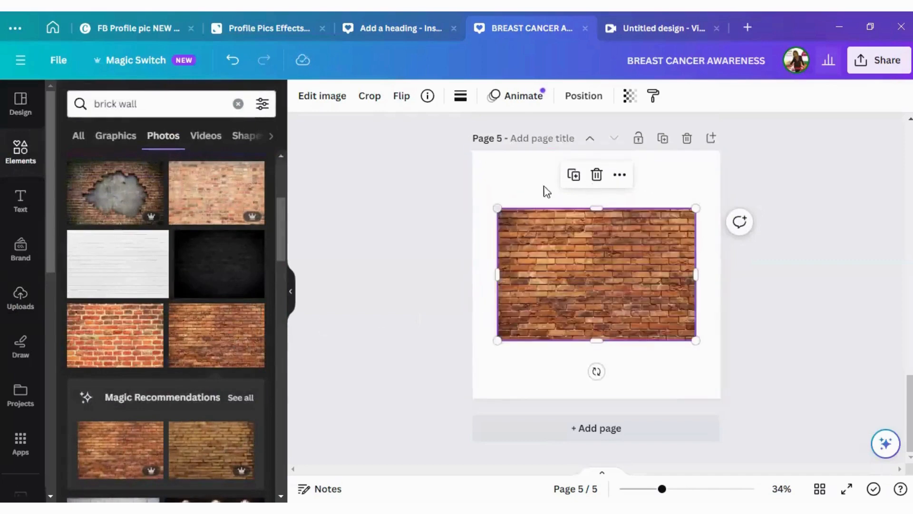
{"action": "right_click", "coordinate": [618, 266]}
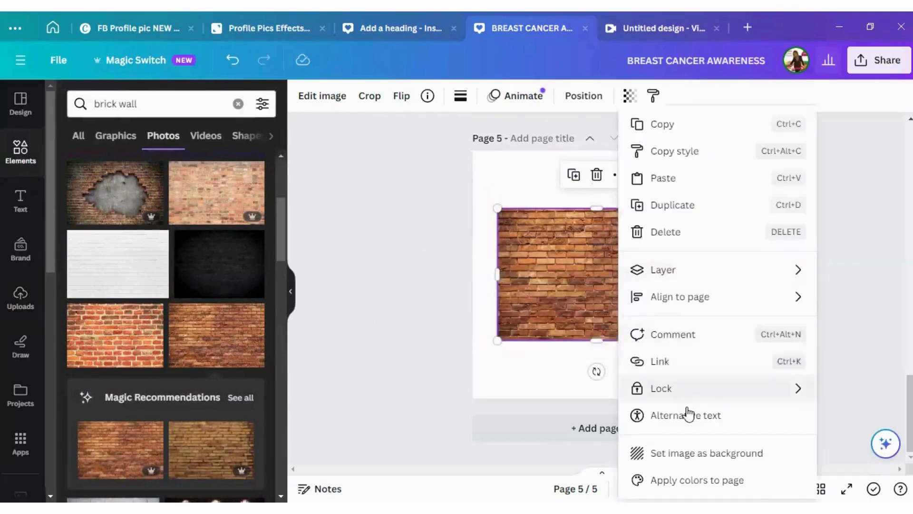
{"action": "left_click", "coordinate": [694, 453]}
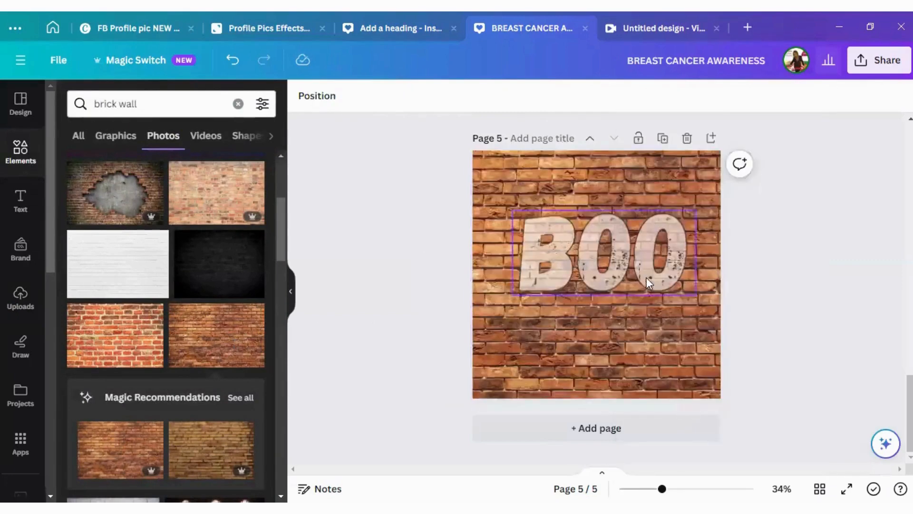
{"action": "left_click", "coordinate": [574, 298]}
{"action": "left_click_drag", "start_coordinate": [574, 298], "coordinate": [608, 230]}
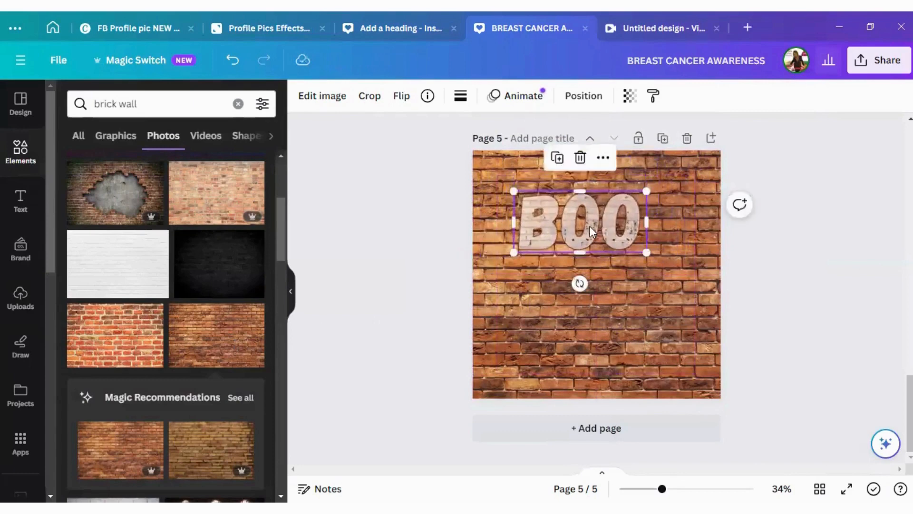
- Apply a black Glow shadow to the BOO cutout with size 2, transparency 70 and blur 0, and shift it slightly toward the page centre
{"action": "left_click", "coordinate": [307, 97]}
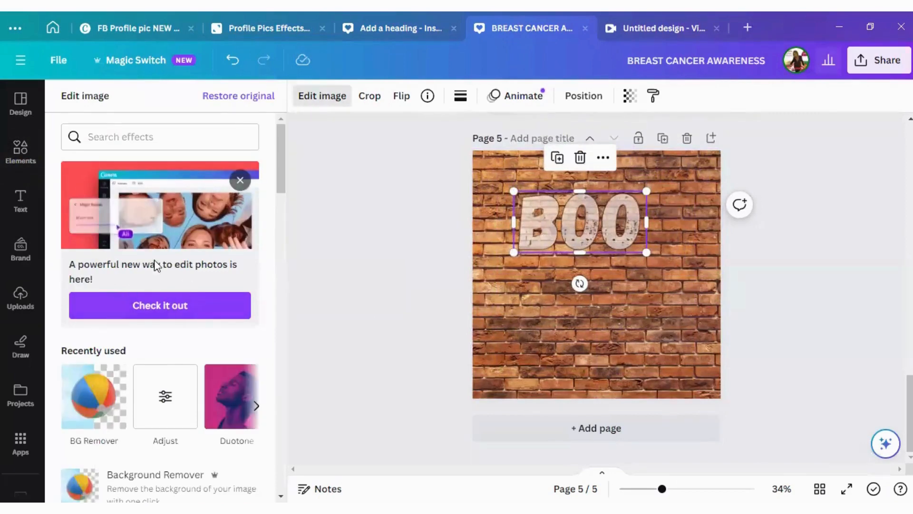
{"action": "scroll", "coordinate": [171, 333], "scroll_direction": "down", "scroll_amount": 6}
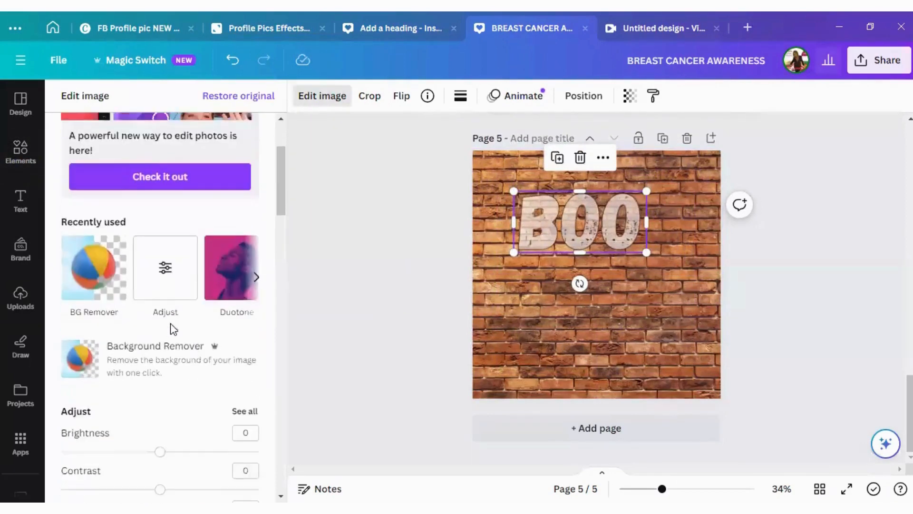
{"action": "scroll", "coordinate": [174, 302], "scroll_direction": "down", "scroll_amount": 10}
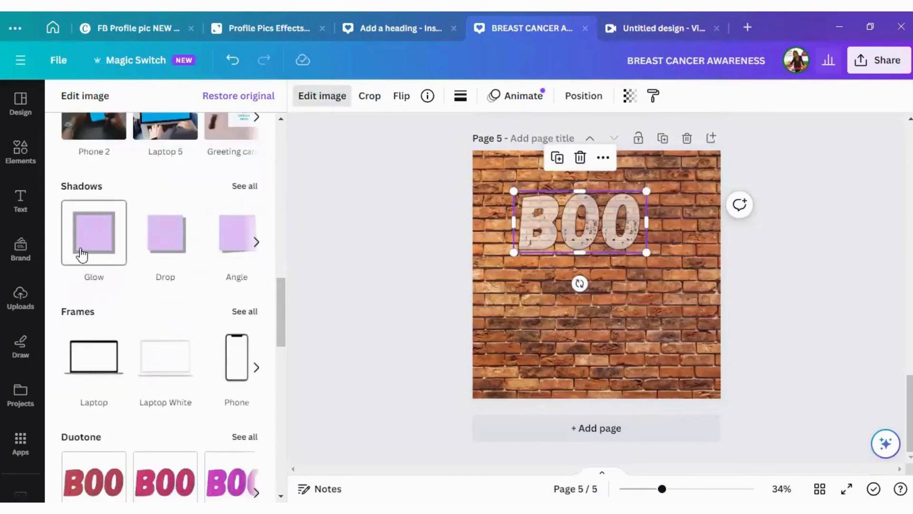
{"action": "left_click", "coordinate": [102, 255]}
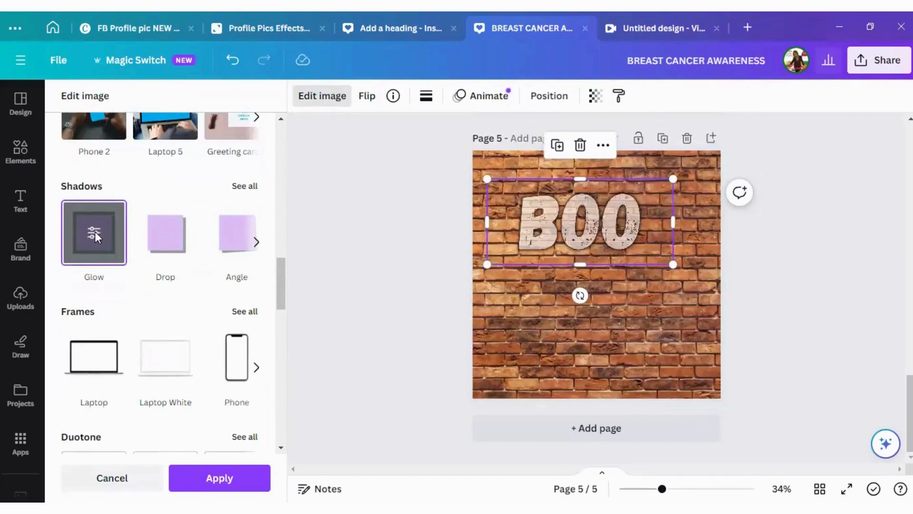
{"action": "left_click", "coordinate": [96, 232]}
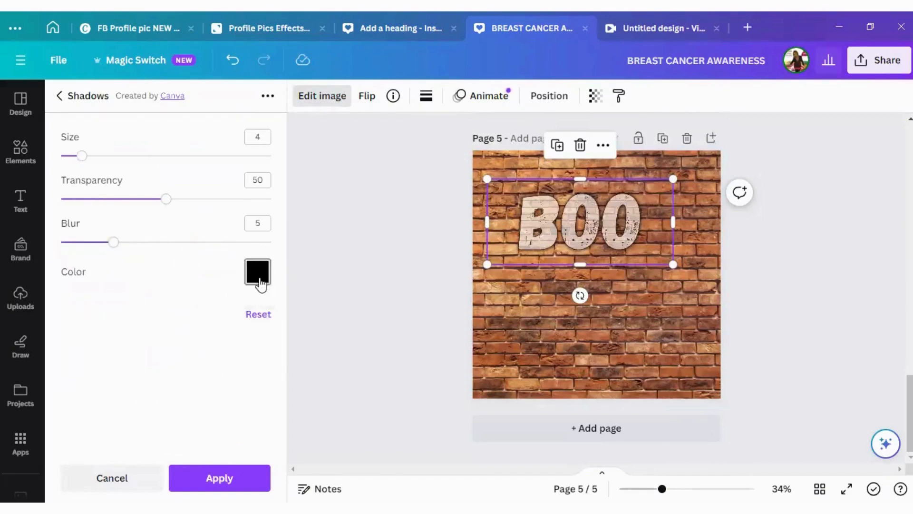
{"action": "left_click_drag", "start_coordinate": [114, 242], "coordinate": [61, 251]}
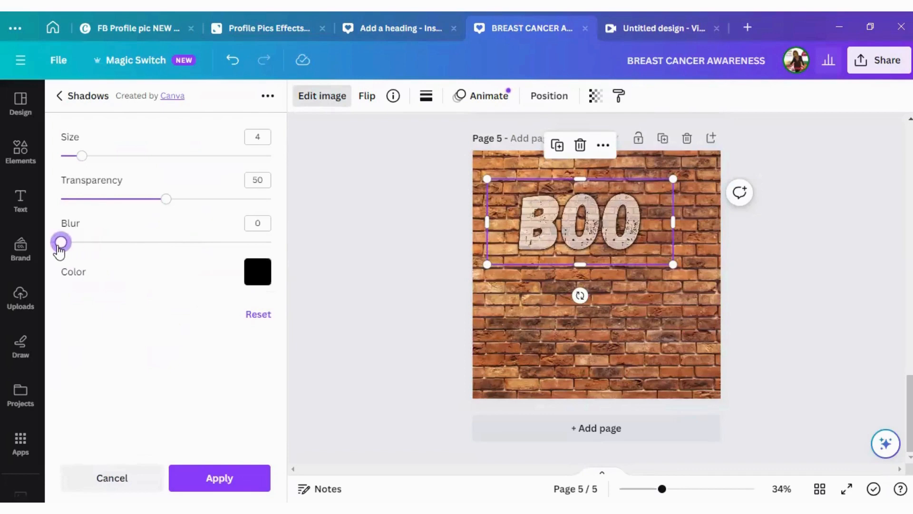
{"action": "left_click_drag", "start_coordinate": [162, 205], "coordinate": [210, 206]}
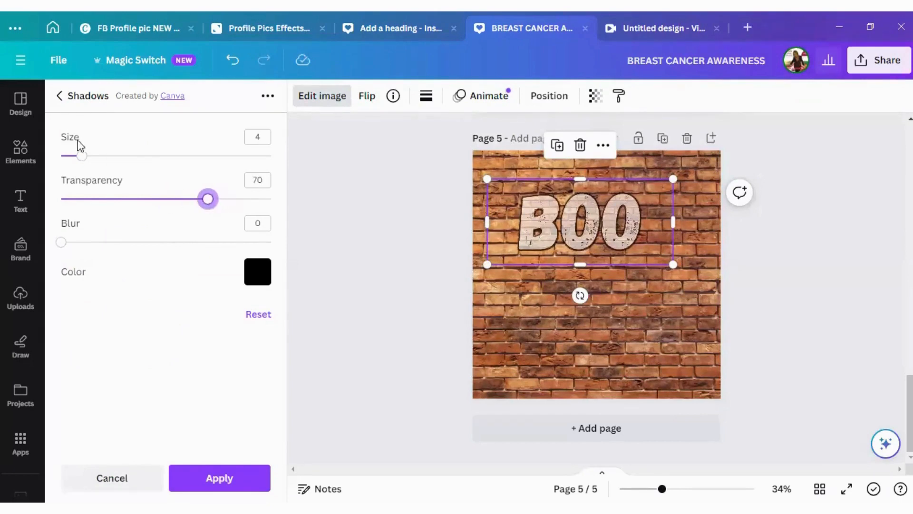
{"action": "left_click_drag", "start_coordinate": [79, 157], "coordinate": [72, 158]}
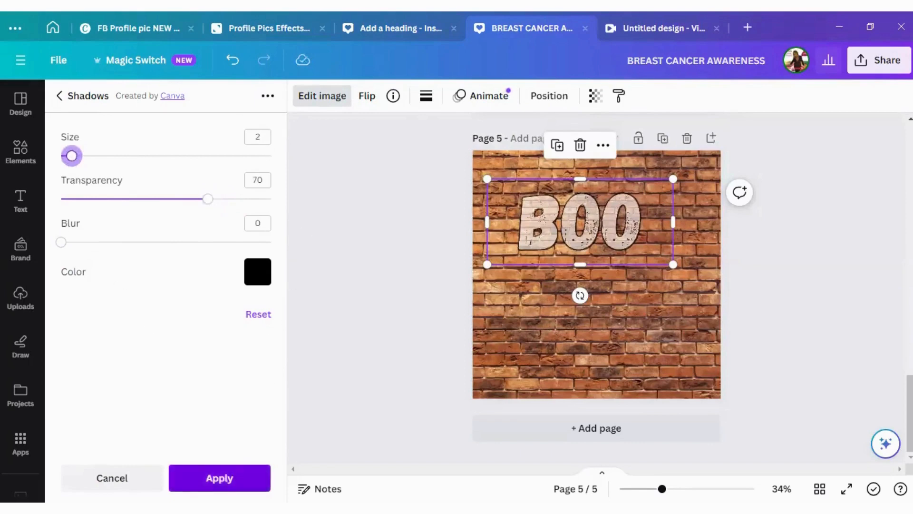
{"action": "left_click", "coordinate": [219, 478]}
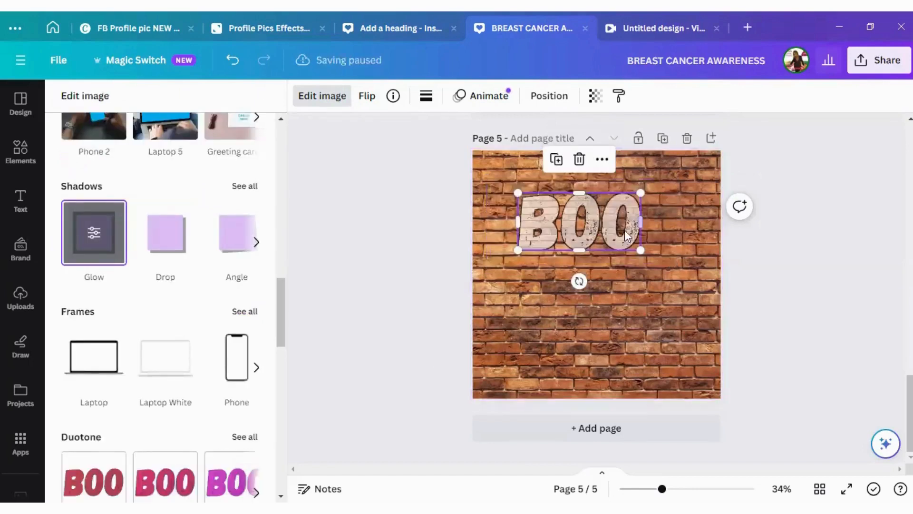
{"action": "mouse_move", "coordinate": [581, 243]}
{"action": "left_mouse_down"}
{"action": "mouse_move", "coordinate": [607, 243]}
{"action": "mouse_move", "coordinate": [592, 245]}
{"action": "left_mouse_up"}
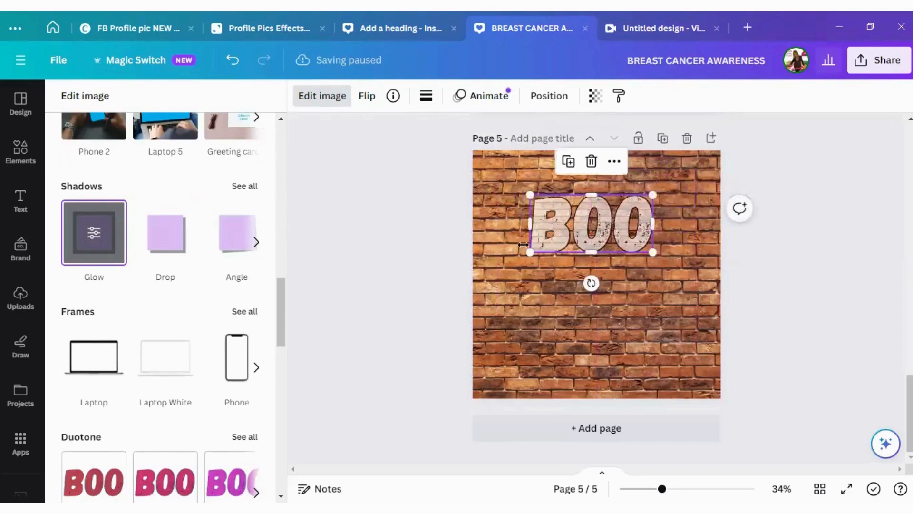
- Give the BOO cutout a fresh Glow shadow and set the shadow's colour to white
{"action": "double_click", "coordinate": [607, 231]}
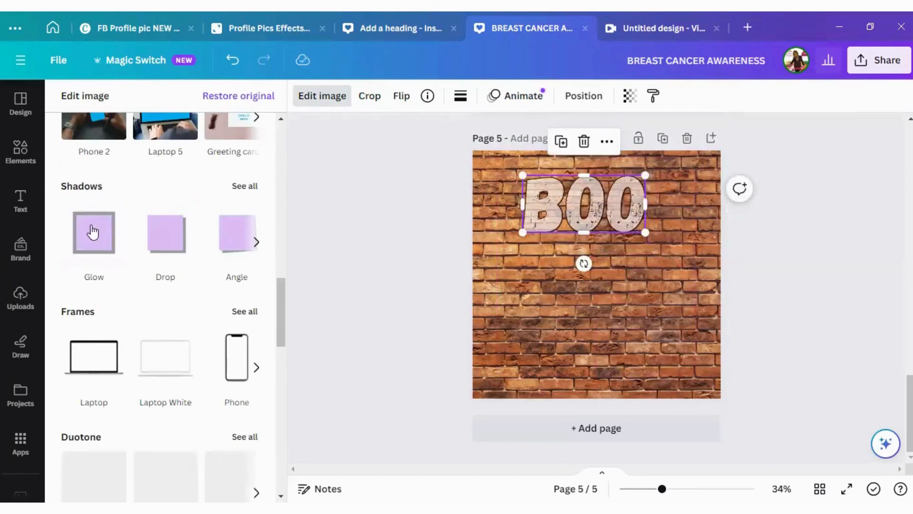
{"action": "left_click", "coordinate": [108, 250]}
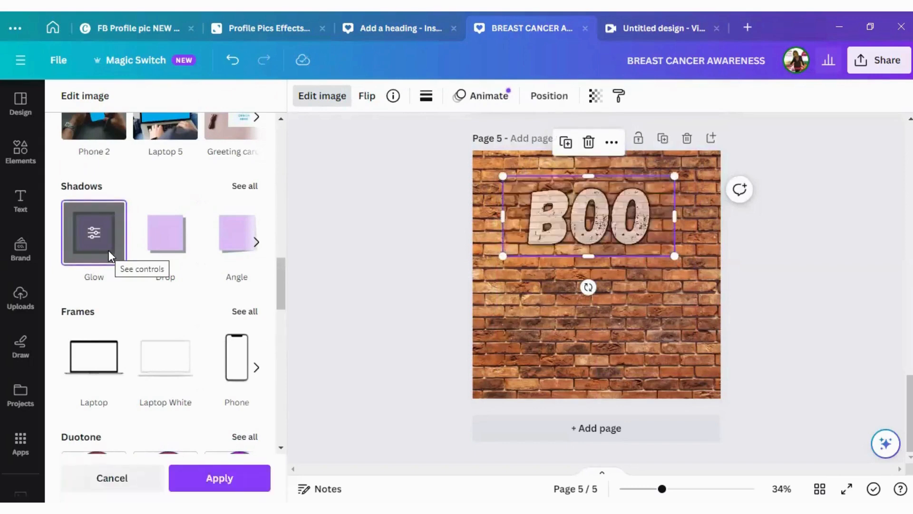
{"action": "left_click", "coordinate": [92, 232]}
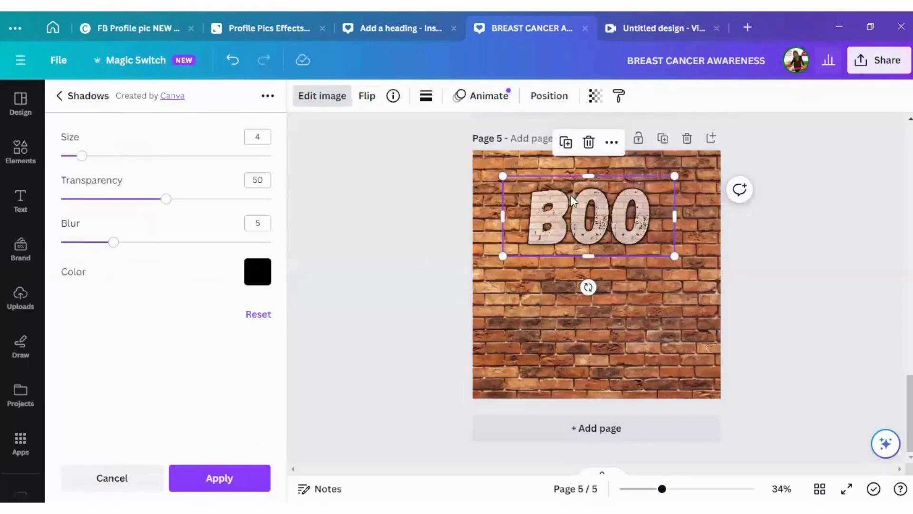
{"action": "left_click", "coordinate": [257, 272]}
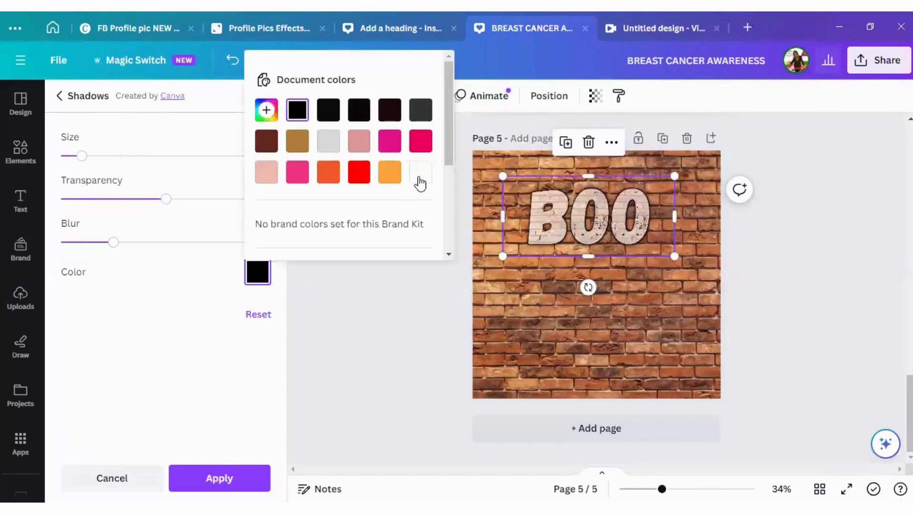
{"action": "left_click", "coordinate": [421, 172]}
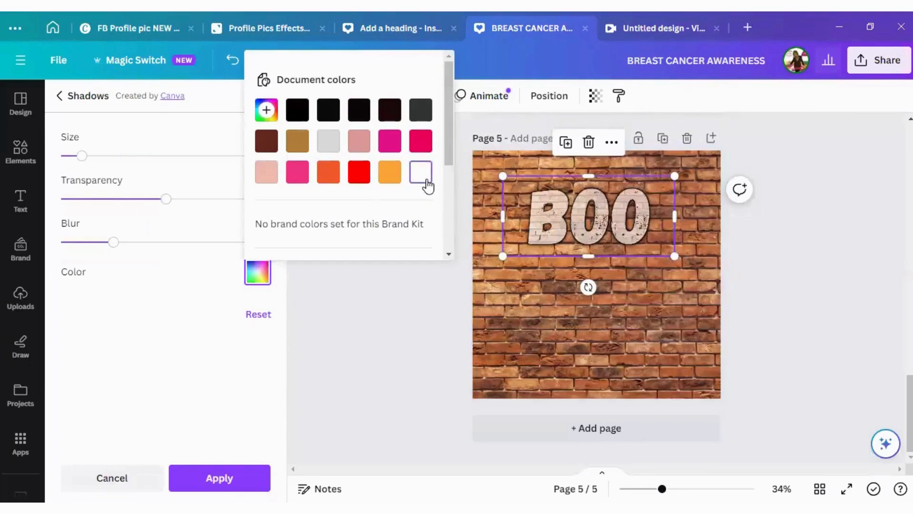
{"action": "left_click", "coordinate": [159, 335]}
- Set the Glow shadow's blur to 15, transparency to 80 and size to 30, shift BOO slightly toward the page centre and apply the effect
{"action": "left_click_drag", "start_coordinate": [113, 246], "coordinate": [218, 250]}
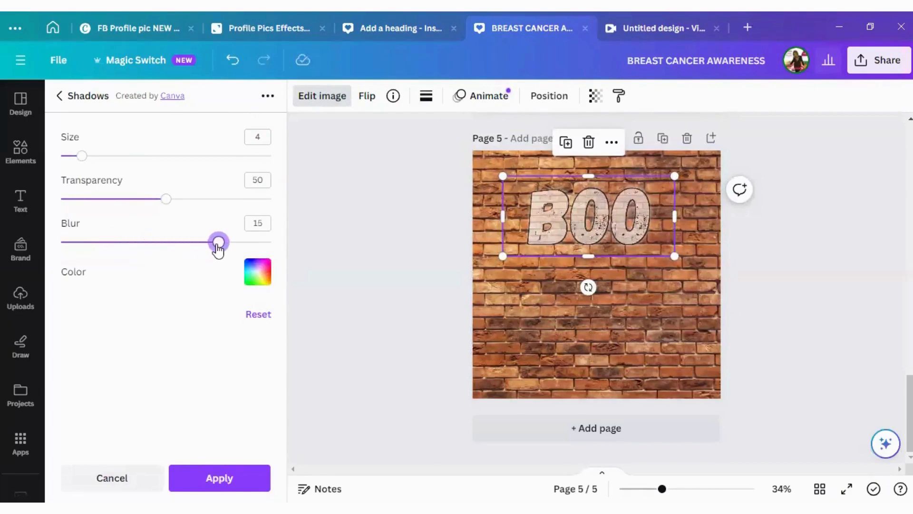
{"action": "left_click_drag", "start_coordinate": [167, 206], "coordinate": [231, 216]}
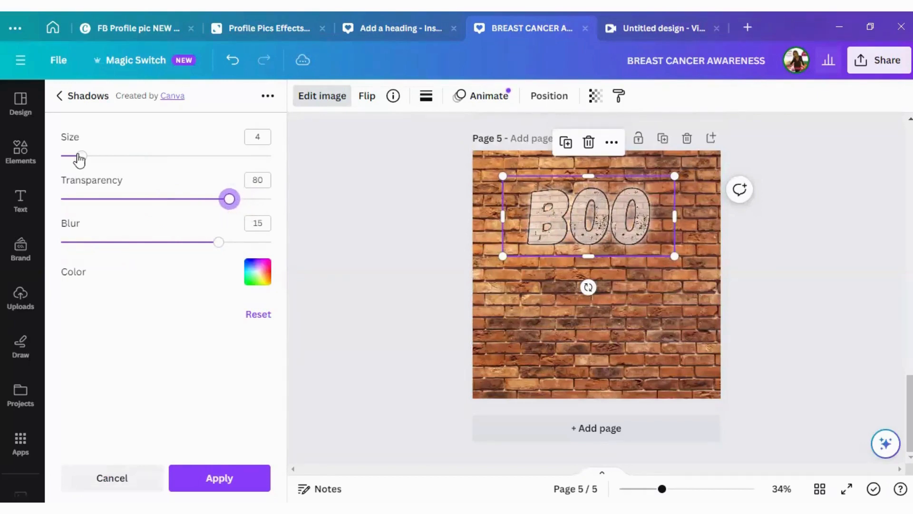
{"action": "left_click_drag", "start_coordinate": [78, 160], "coordinate": [220, 157]}
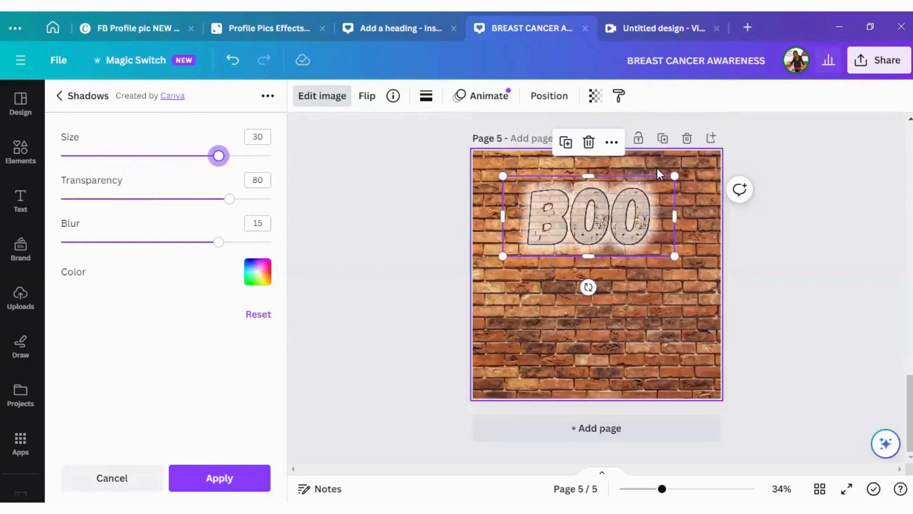
{"action": "left_click_drag", "start_coordinate": [615, 212], "coordinate": [548, 249]}
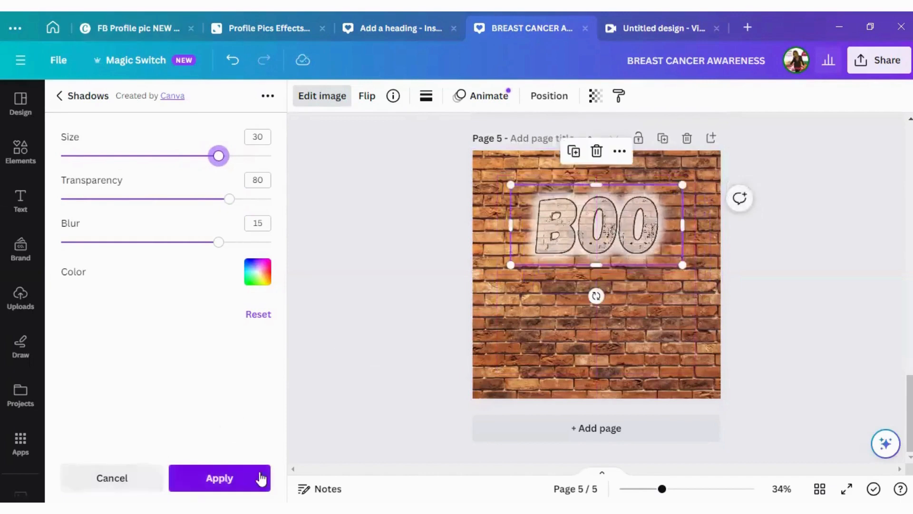
{"action": "left_click", "coordinate": [220, 478]}
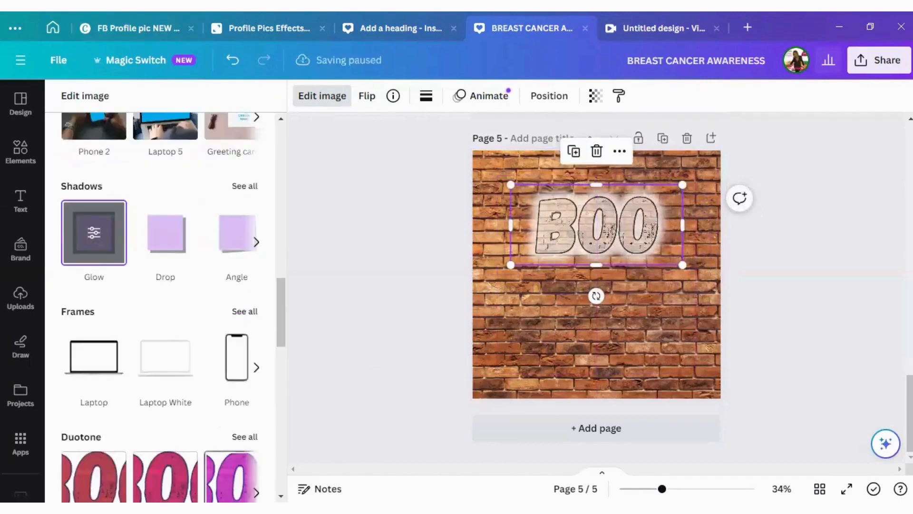
- Try moving the BOO cutout to the lower part of the brick wall page, and undo the change
{"action": "mouse_move", "coordinate": [608, 221]}
{"action": "left_mouse_down"}
{"action": "mouse_move", "coordinate": [513, 255]}
{"action": "mouse_move", "coordinate": [609, 219]}
{"action": "left_mouse_up"}
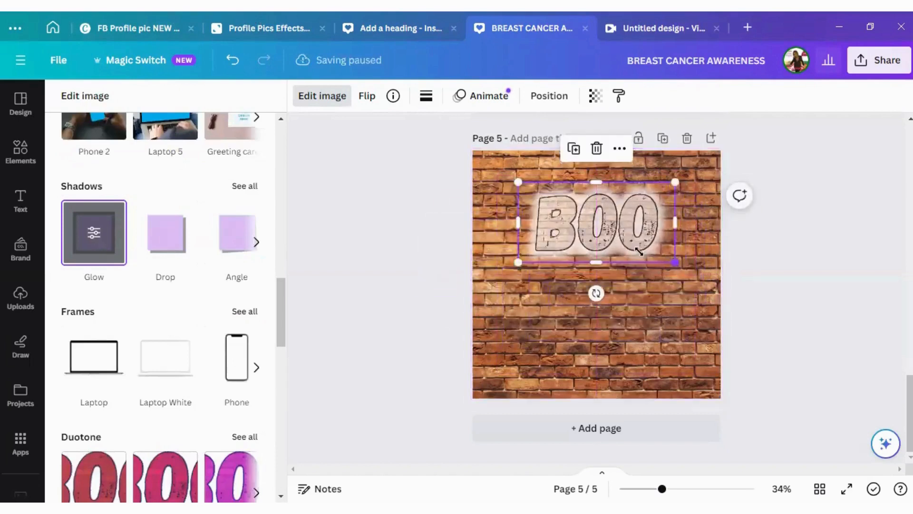
{"action": "left_click_drag", "start_coordinate": [638, 250], "coordinate": [641, 365]}
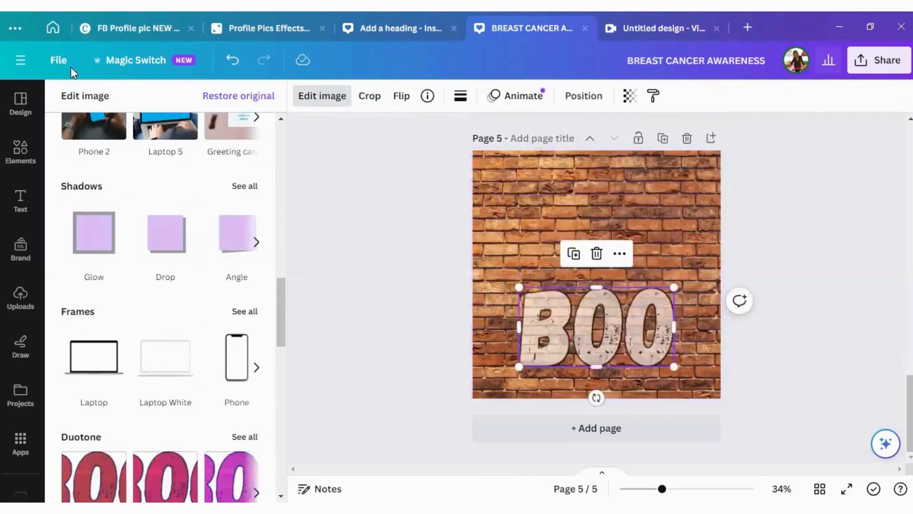
{"action": "left_click", "coordinate": [686, 240]}
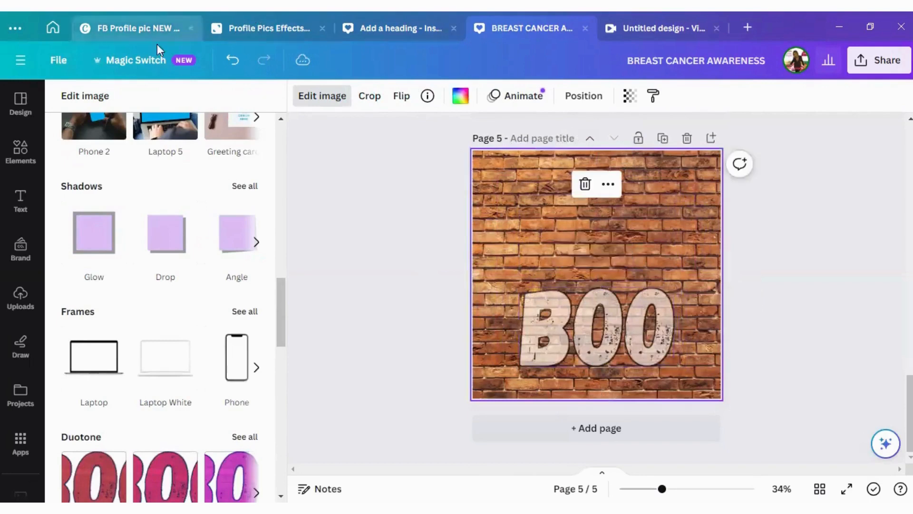
{"action": "left_click", "coordinate": [233, 60]}
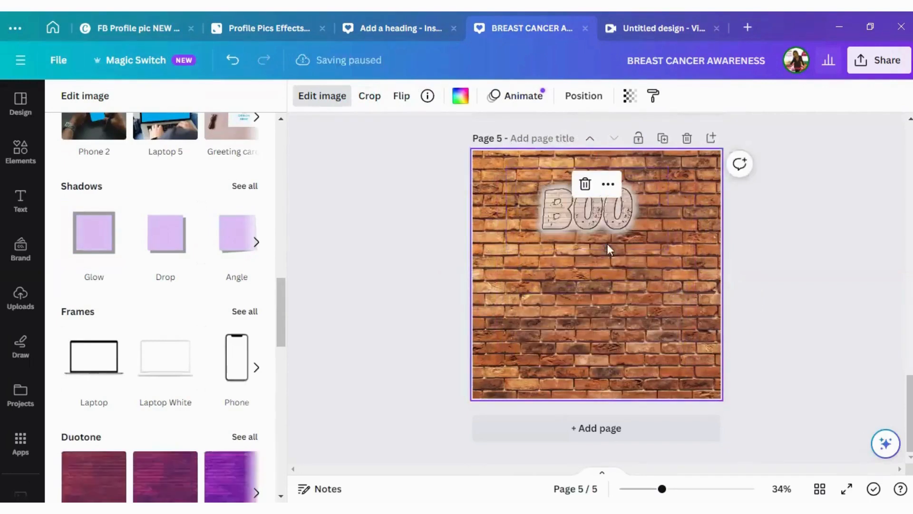
- Move the glowing BOO cutout to the page's lower part and scale it to slightly over half the page width
{"action": "left_click_drag", "start_coordinate": [611, 223], "coordinate": [606, 304]}
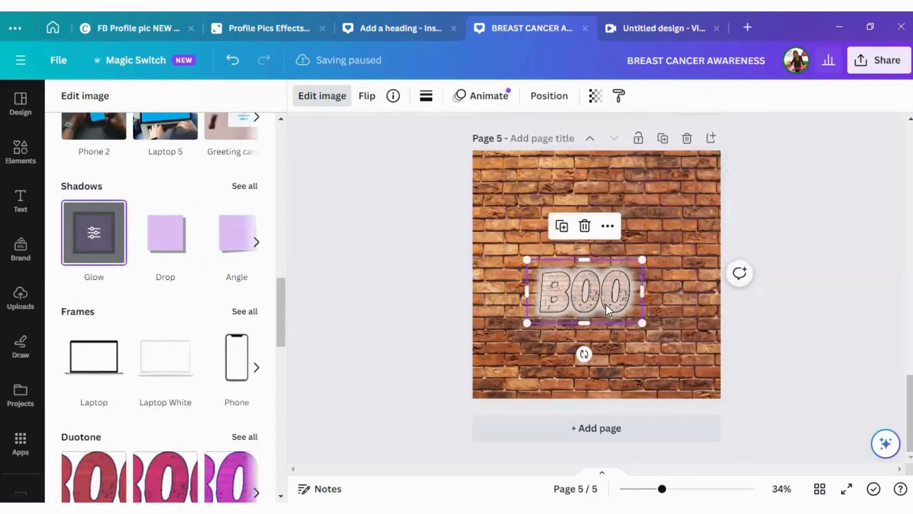
{"action": "left_click_drag", "start_coordinate": [620, 304], "coordinate": [610, 275]}
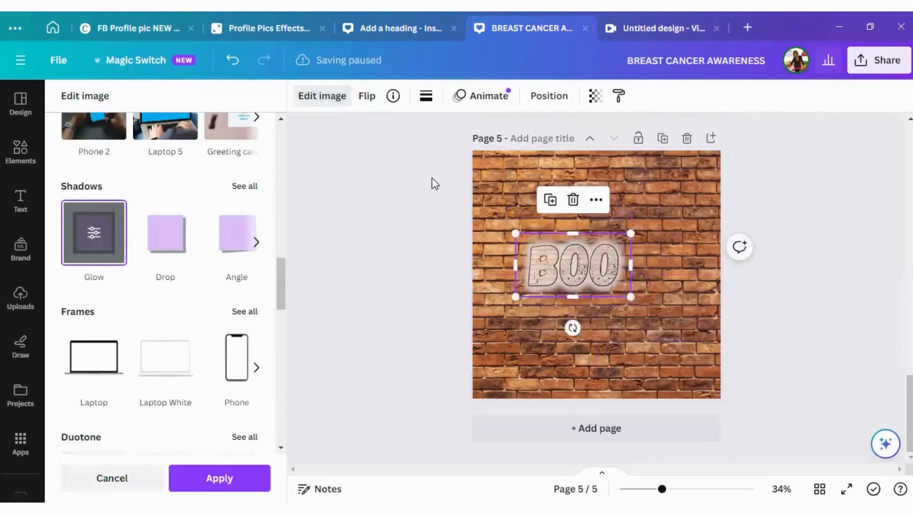
{"action": "left_click", "coordinate": [555, 263]}
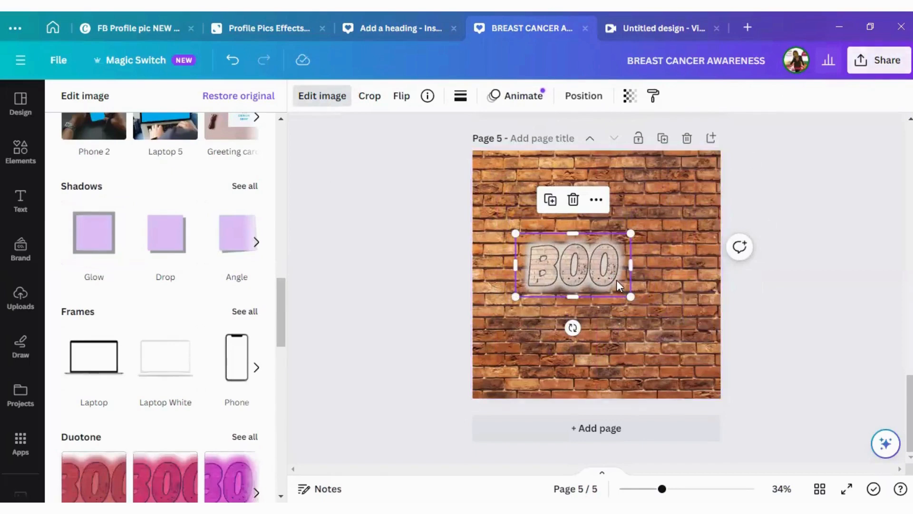
{"action": "left_click_drag", "start_coordinate": [627, 285], "coordinate": [595, 261]}
{"action": "left_click_drag", "start_coordinate": [638, 281], "coordinate": [646, 369]}
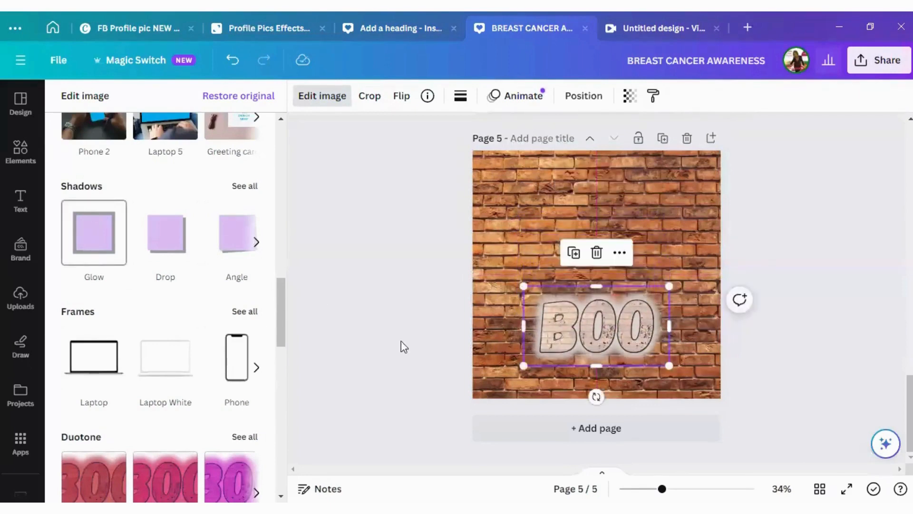
{"action": "left_click_drag", "start_coordinate": [594, 341], "coordinate": [587, 363]}
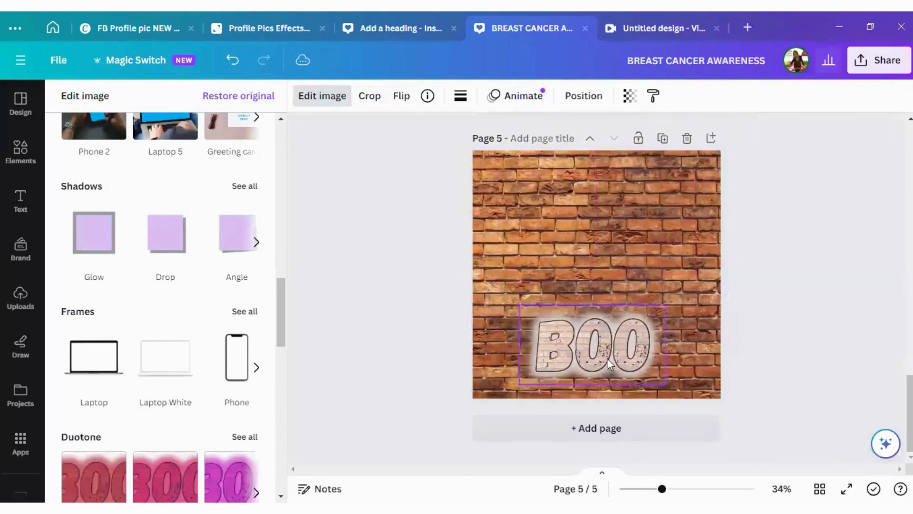
{"action": "left_click_drag", "start_coordinate": [660, 380], "coordinate": [645, 353]}
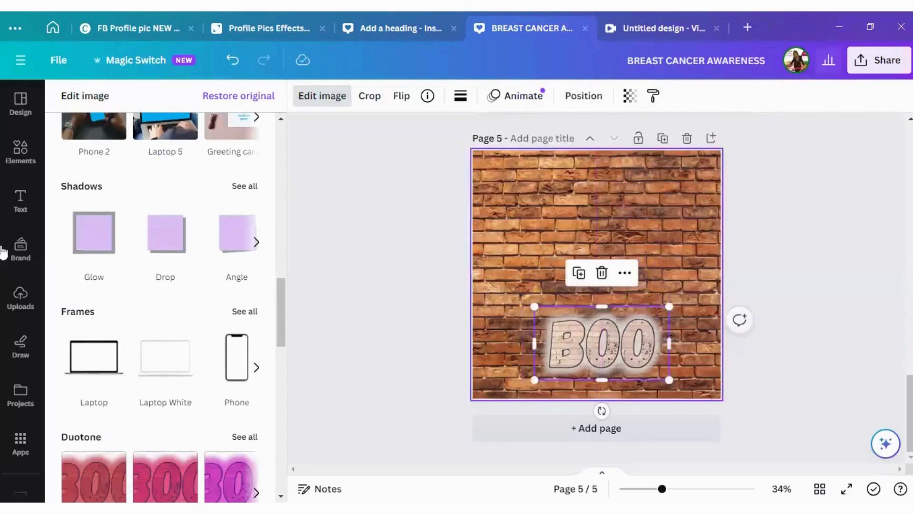
- Insert the grey portrait of the woman with braids from the uploads and place it in the page's upper right above BOO
{"action": "left_click", "coordinate": [20, 296]}
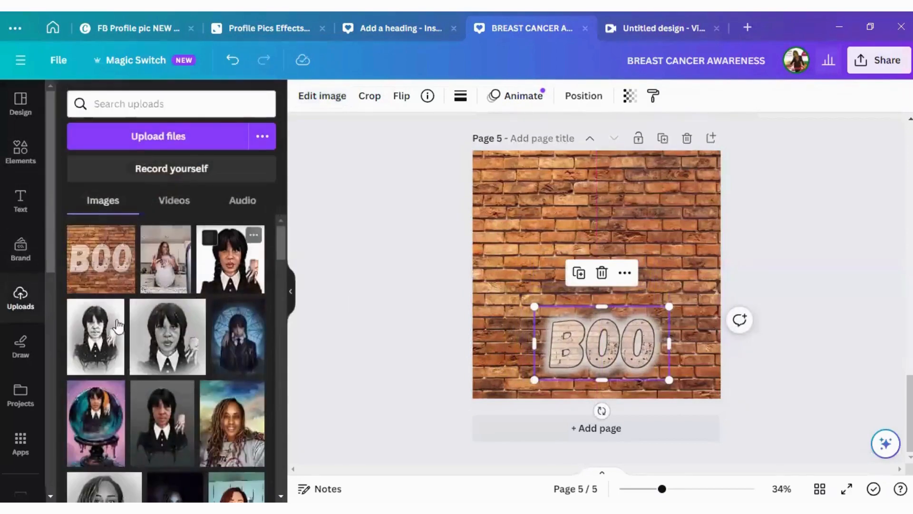
{"action": "mouse_move", "coordinate": [113, 322]}
{"action": "scroll", "coordinate": [112, 322], "scroll_direction": "down", "scroll_amount": 2}
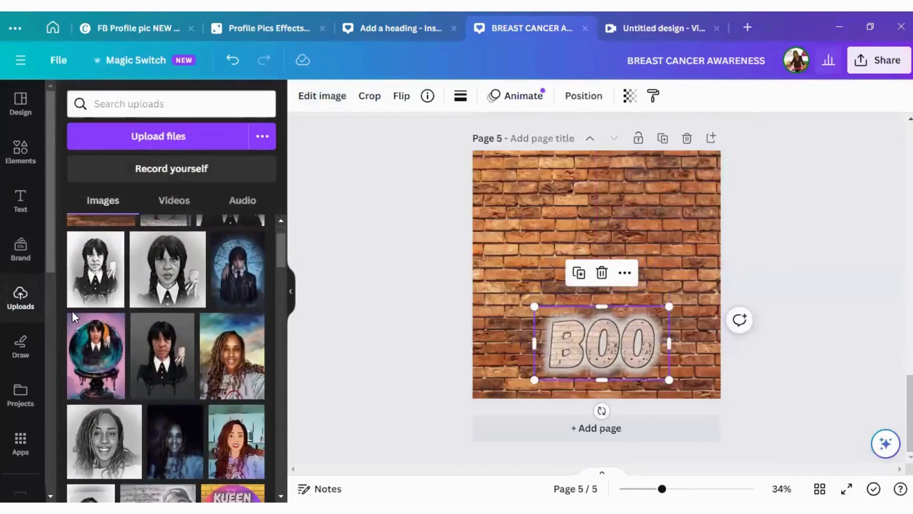
{"action": "scroll", "coordinate": [73, 310], "scroll_direction": "up", "scroll_amount": 1}
{"action": "scroll", "coordinate": [73, 311], "scroll_direction": "up", "scroll_amount": 1}
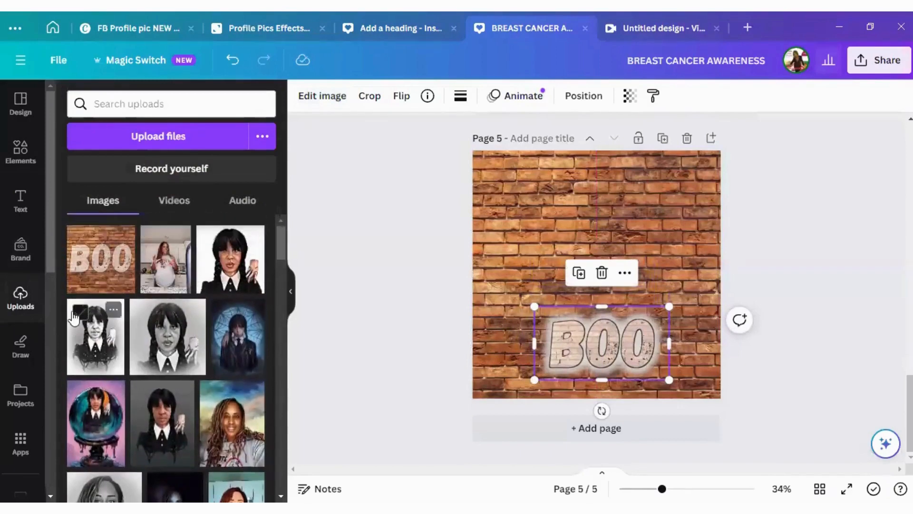
{"action": "left_click", "coordinate": [168, 349]}
{"action": "left_click_drag", "start_coordinate": [575, 261], "coordinate": [605, 222]}
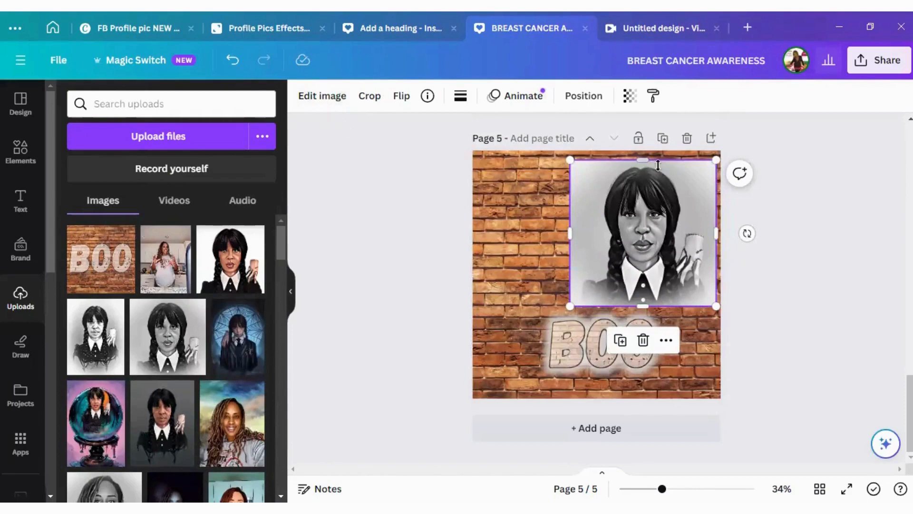
- Remove the grey portrait's background and move the cutout against the page's right edge
{"action": "left_click", "coordinate": [335, 99]}
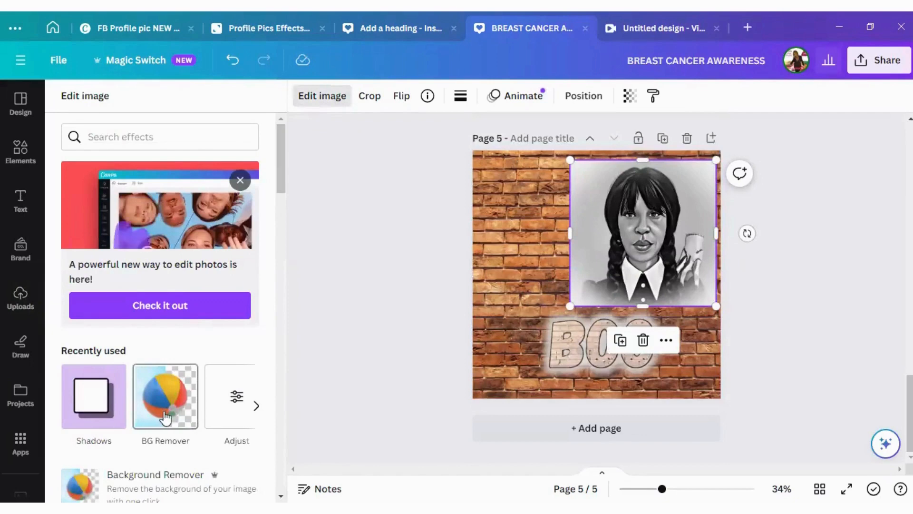
{"action": "left_click", "coordinate": [164, 418]}
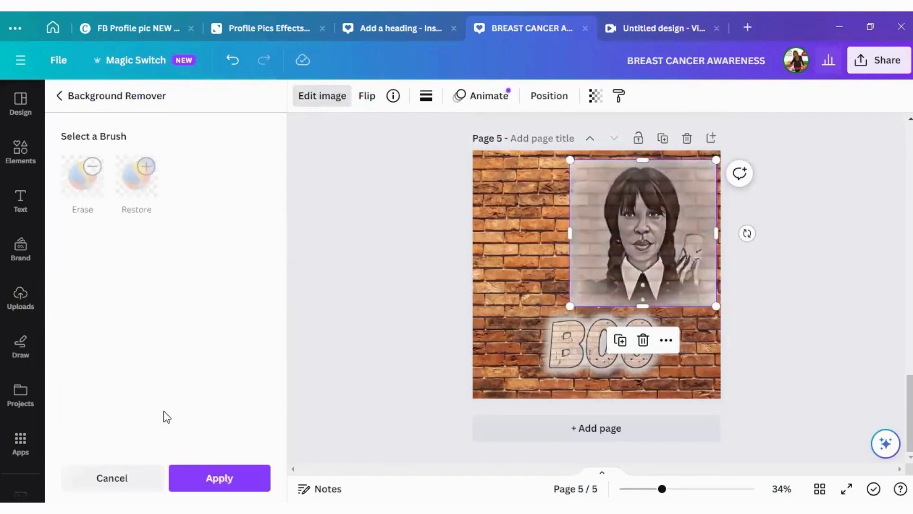
{"action": "mouse_move", "coordinate": [664, 263]}
{"action": "left_mouse_down"}
{"action": "mouse_move", "coordinate": [683, 232]}
{"action": "mouse_move", "coordinate": [646, 267]}
{"action": "mouse_move", "coordinate": [671, 262]}
{"action": "left_mouse_up"}
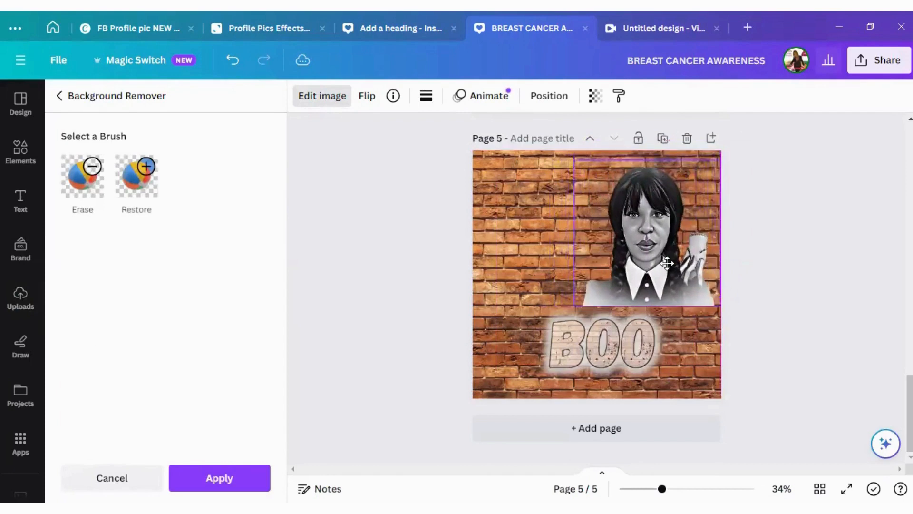
- Insert the full-colour portrait of the woman with braids from the uploads and remove its background
{"action": "left_click", "coordinate": [19, 296]}
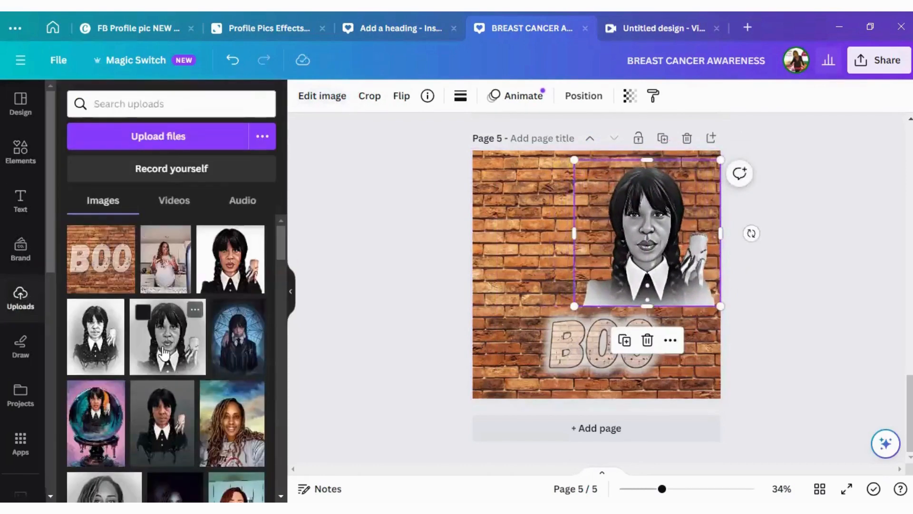
{"action": "left_click", "coordinate": [242, 270]}
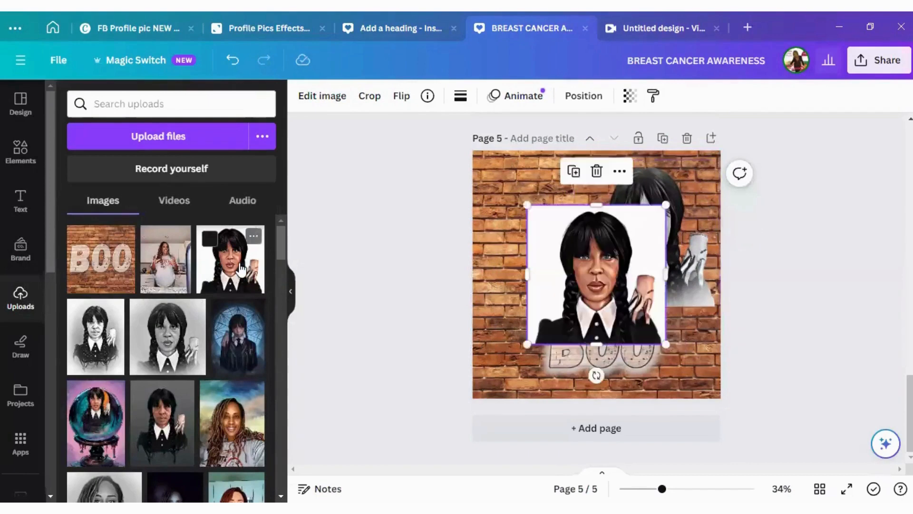
{"action": "left_click", "coordinate": [325, 100]}
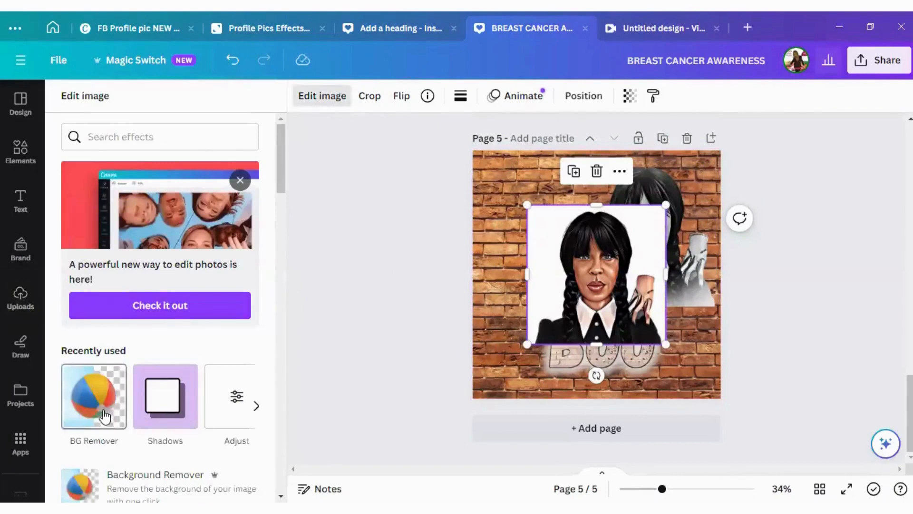
{"action": "left_click", "coordinate": [105, 415]}
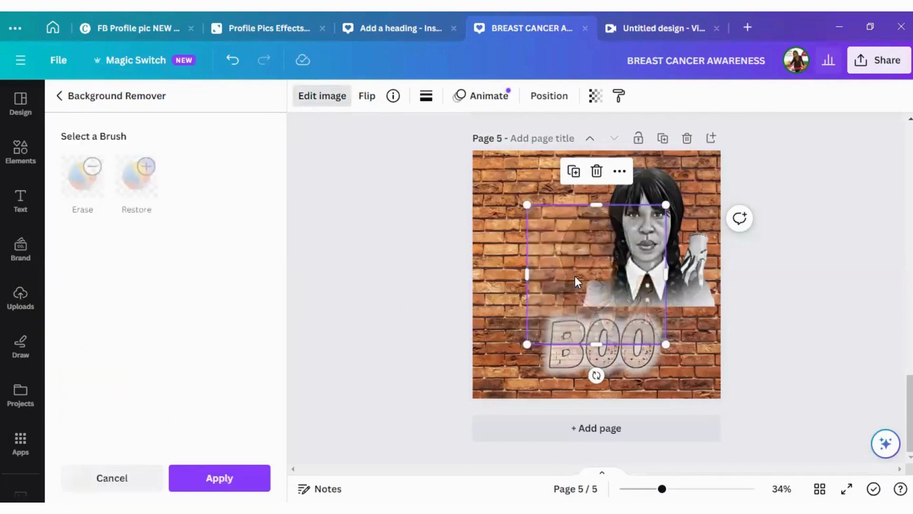
- Arrange the colour portrait in the page's upper left, the grey portrait slightly past the right edge, and BOO a little lower beneath them
{"action": "left_click_drag", "start_coordinate": [598, 267], "coordinate": [543, 229]}
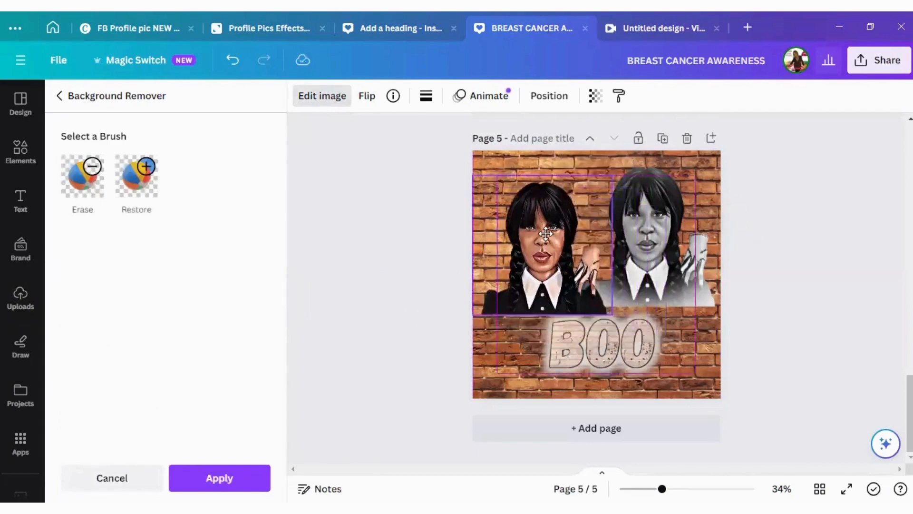
{"action": "left_click_drag", "start_coordinate": [664, 249], "coordinate": [677, 253]}
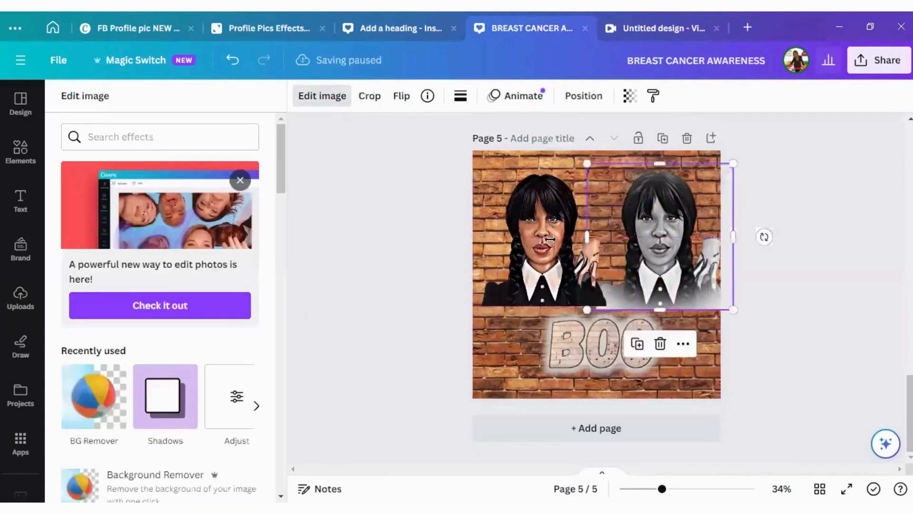
{"action": "left_click", "coordinate": [547, 229]}
{"action": "left_click", "coordinate": [627, 352]}
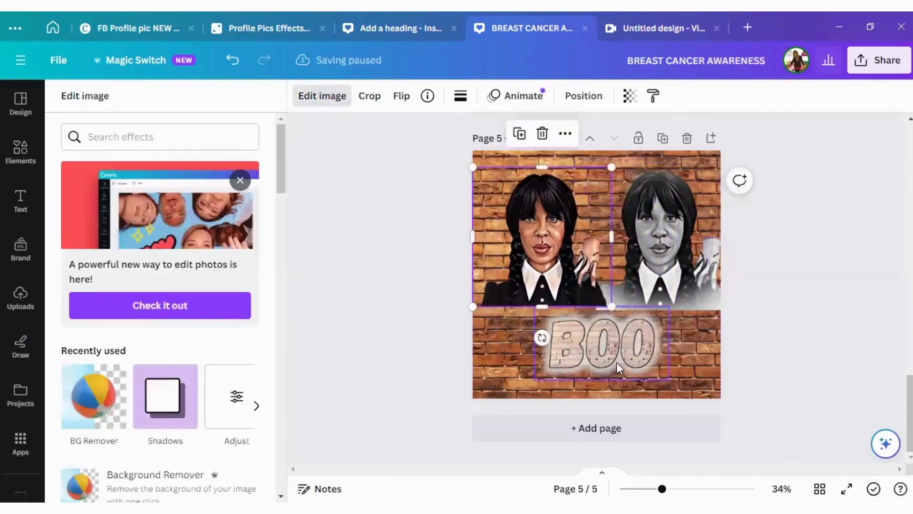
{"action": "left_click_drag", "start_coordinate": [616, 361], "coordinate": [596, 349]}
{"action": "left_click", "coordinate": [581, 367]}
{"action": "left_click", "coordinate": [593, 196]}
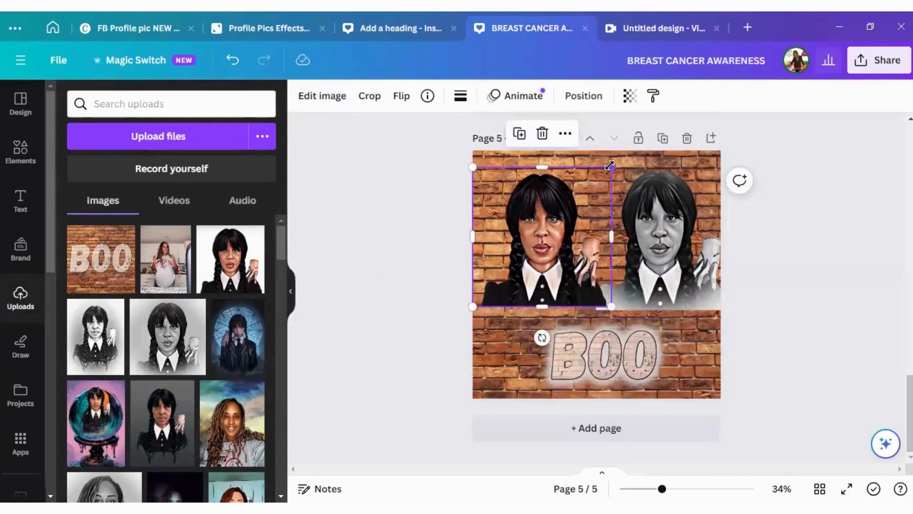
- Shrink the colour portrait in the page's left half and raise the grey portrait to the page's top edge
{"action": "left_click_drag", "start_coordinate": [609, 166], "coordinate": [585, 195]}
{"action": "left_click", "coordinate": [672, 198]}
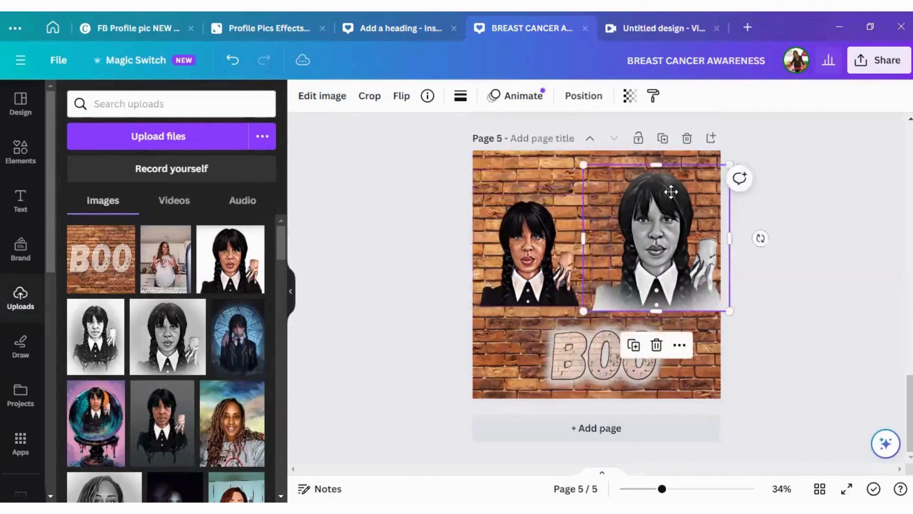
{"action": "left_click_drag", "start_coordinate": [671, 191], "coordinate": [671, 177]}
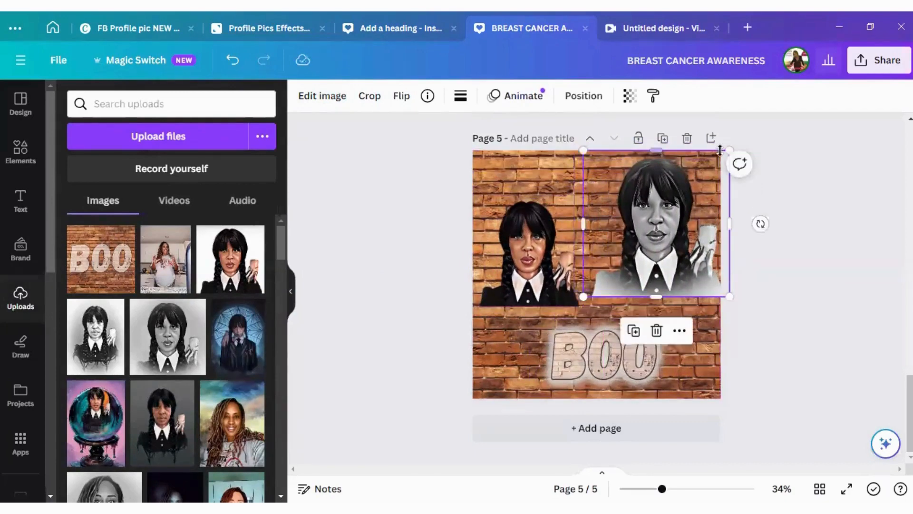
- Place BOO beneath the grey portrait at the page's lower right and the slightly enlarged colour portrait beside it at the lower left
{"action": "left_click_drag", "start_coordinate": [580, 350], "coordinate": [623, 348]}
{"action": "left_click_drag", "start_coordinate": [526, 295], "coordinate": [524, 367]}
{"action": "left_click_drag", "start_coordinate": [585, 262], "coordinate": [604, 243]}
{"action": "left_click_drag", "start_coordinate": [505, 355], "coordinate": [504, 365]}
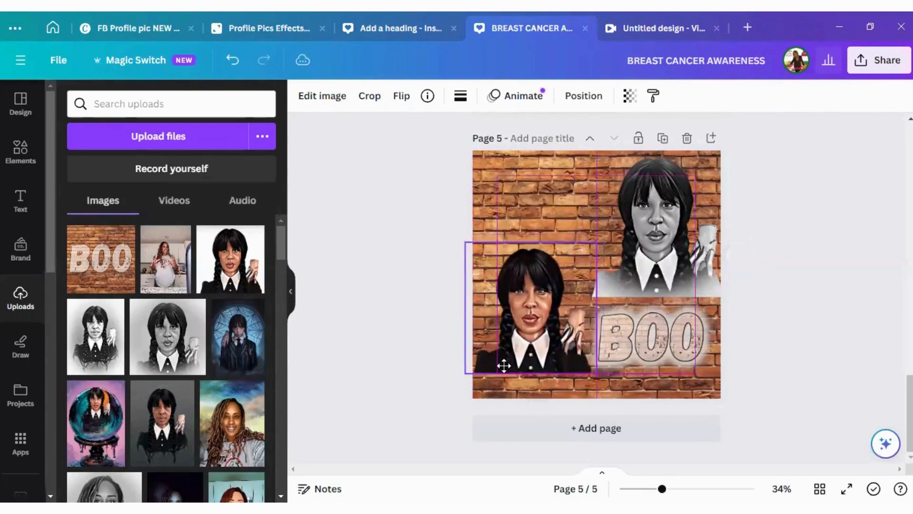
- Nudge the grey portrait left and up so the cutout sits inside the page's upper right corner above BOO
{"action": "left_click", "coordinate": [653, 287]}
{"action": "left_click_drag", "start_coordinate": [653, 287], "coordinate": [644, 282]}
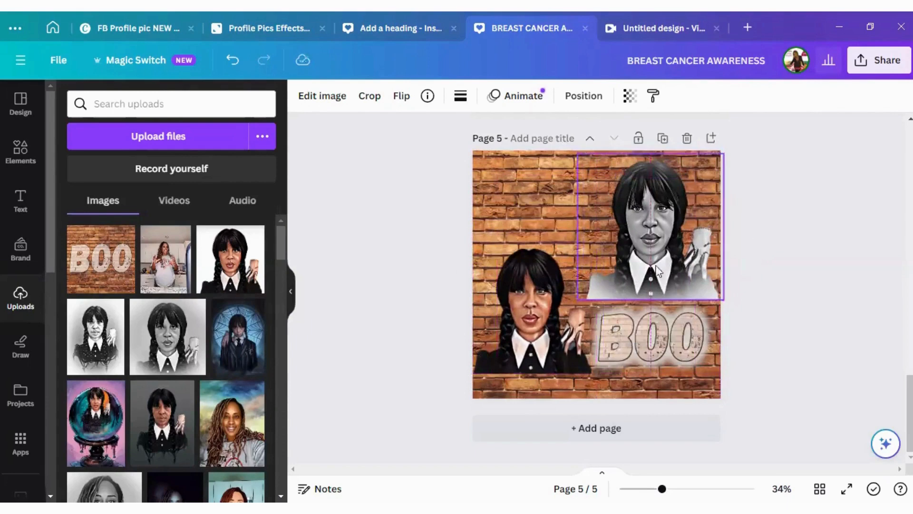
{"action": "left_click_drag", "start_coordinate": [665, 206], "coordinate": [663, 207]}
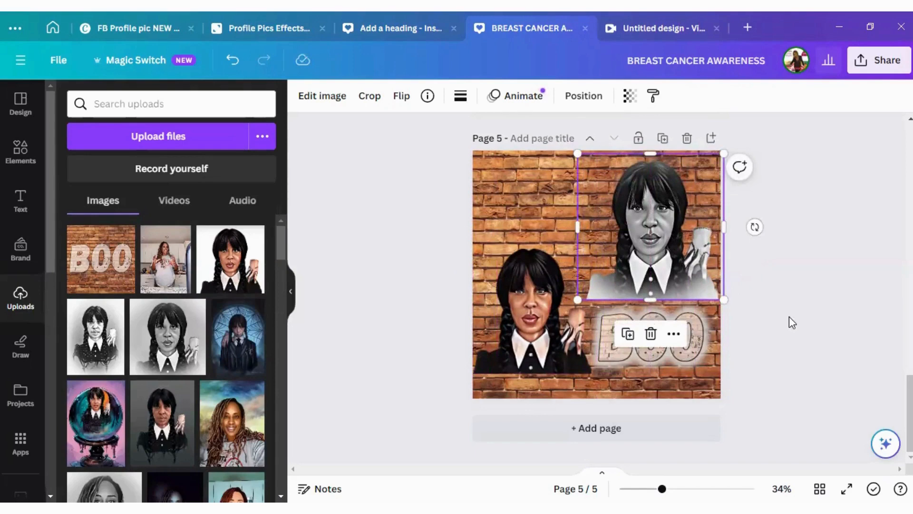
{"action": "left_click", "coordinate": [400, 207]}
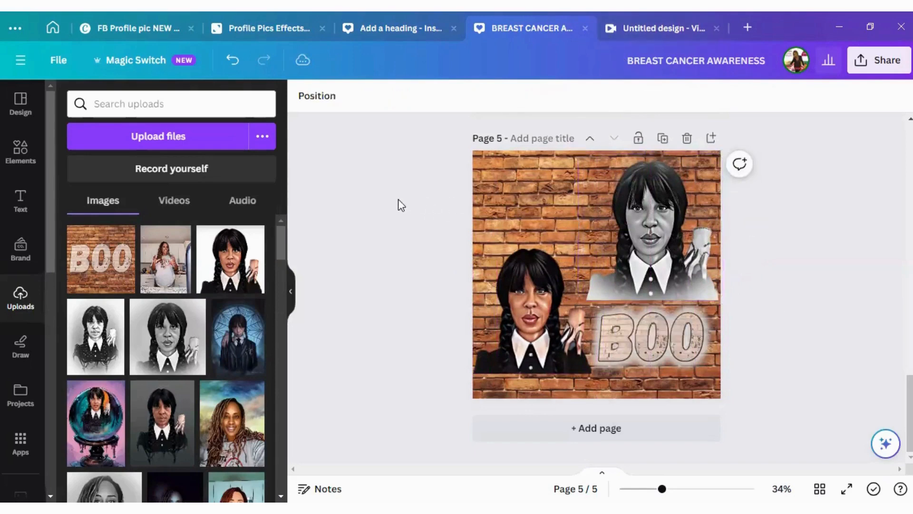
{"action": "left_click_drag", "start_coordinate": [657, 215], "coordinate": [654, 218]}
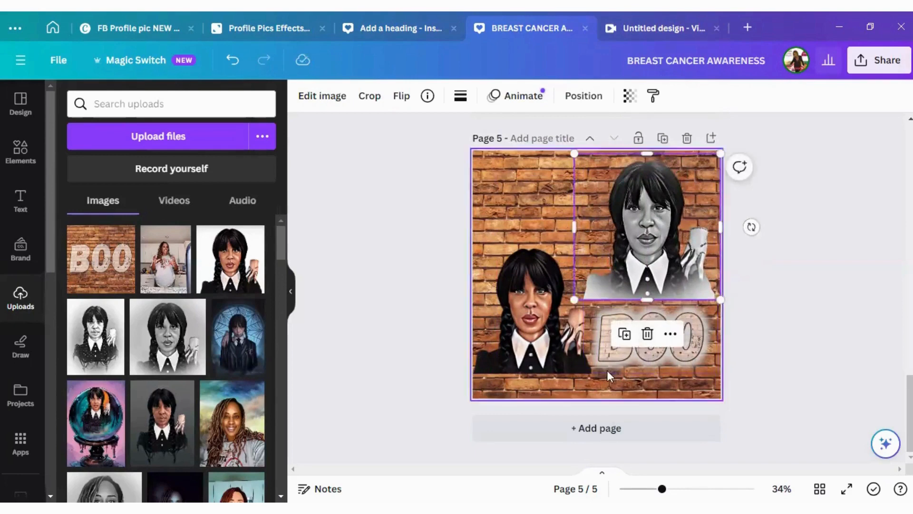
{"action": "left_click", "coordinate": [647, 227]}
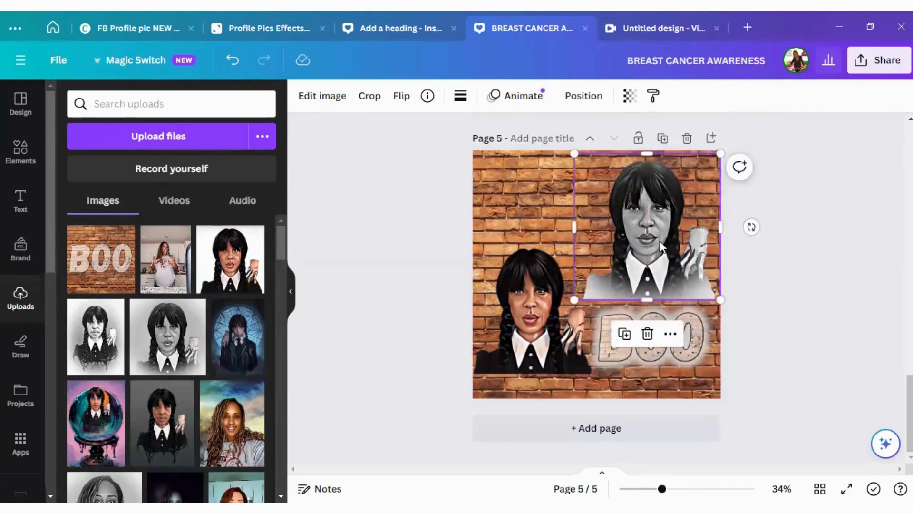
{"action": "left_click_drag", "start_coordinate": [660, 241], "coordinate": [656, 234]}
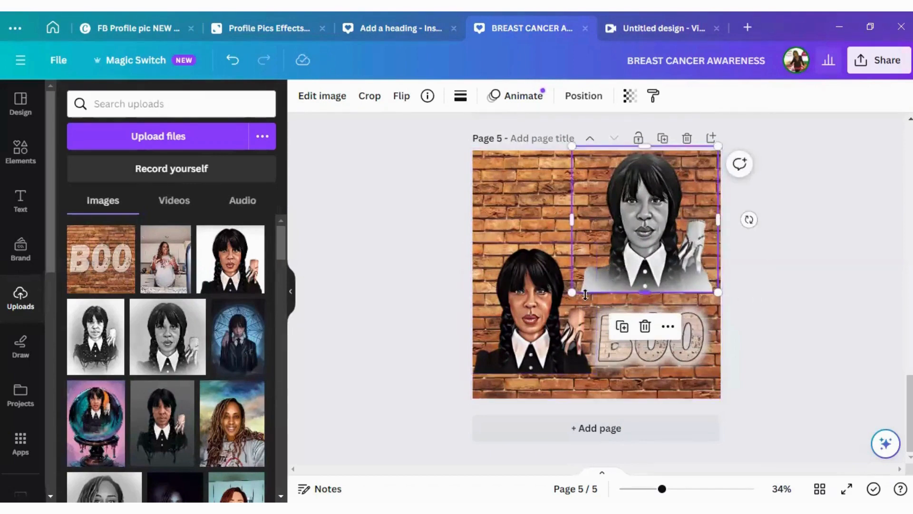
- Open the Background Remover brush options for the grey portrait
{"action": "left_click", "coordinate": [309, 103]}
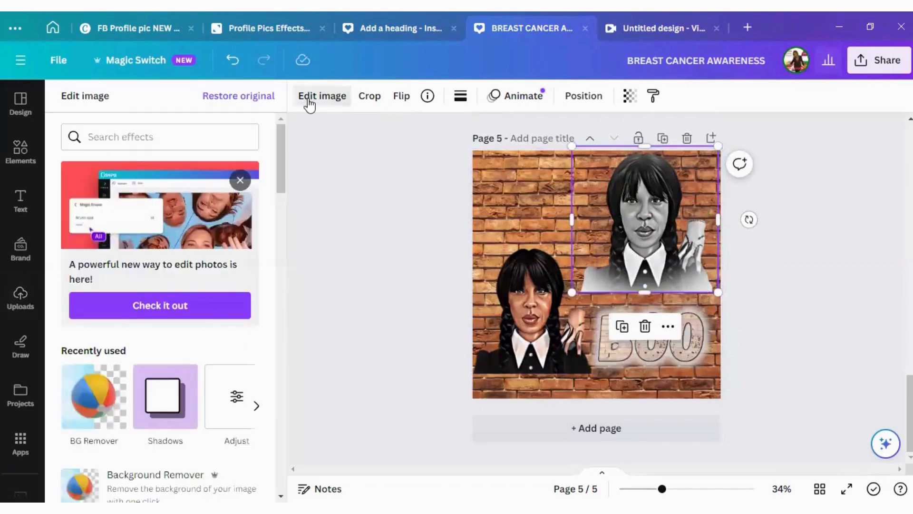
{"action": "left_click", "coordinate": [112, 421]}
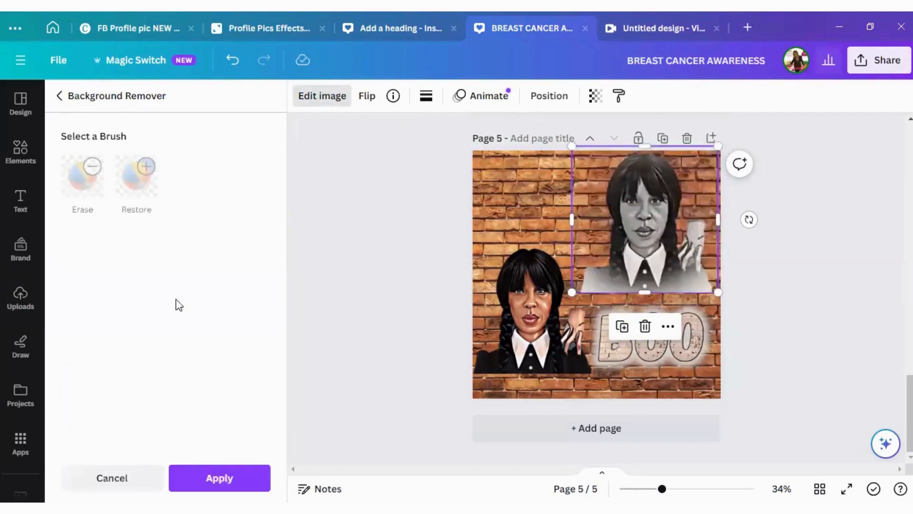
{"action": "left_click", "coordinate": [76, 175]}
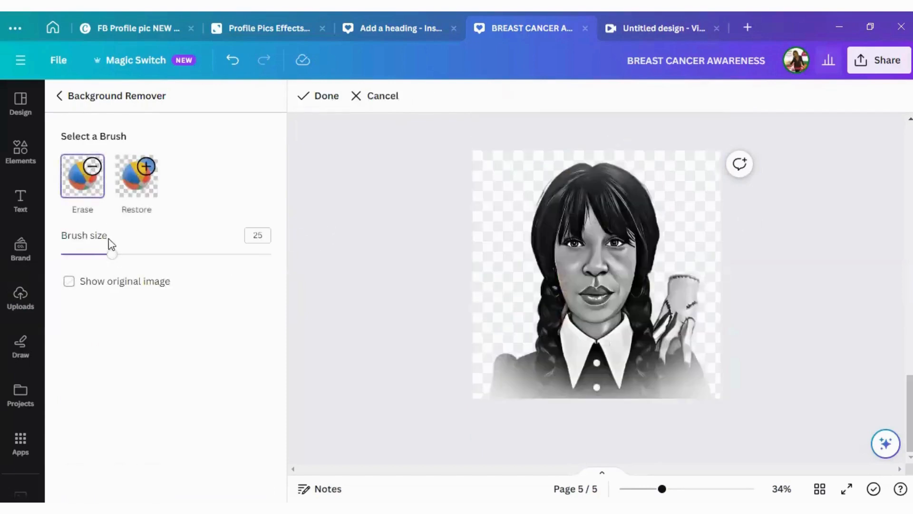
{"action": "left_click_drag", "start_coordinate": [112, 254], "coordinate": [226, 267]}
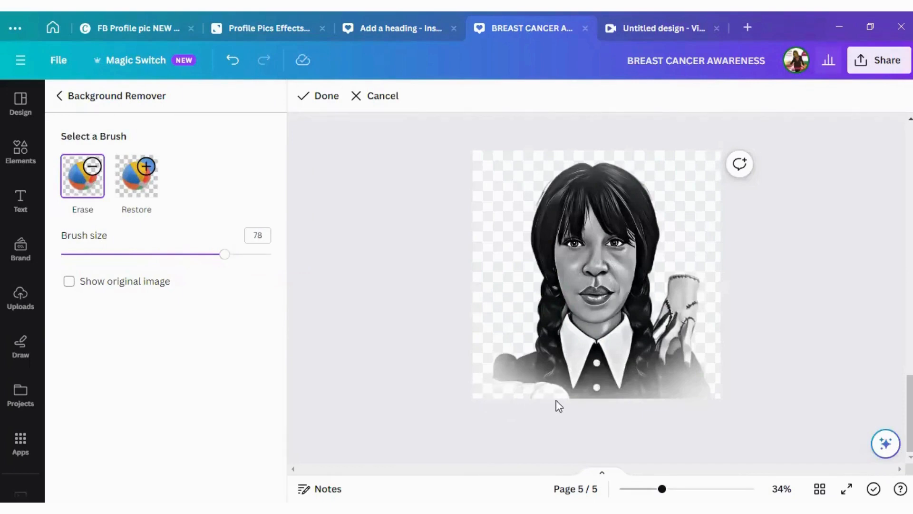
{"action": "mouse_move", "coordinate": [596, 407]}
{"action": "left_mouse_down"}
{"action": "mouse_move", "coordinate": [687, 400]}
{"action": "mouse_move", "coordinate": [713, 371]}
{"action": "left_mouse_up"}
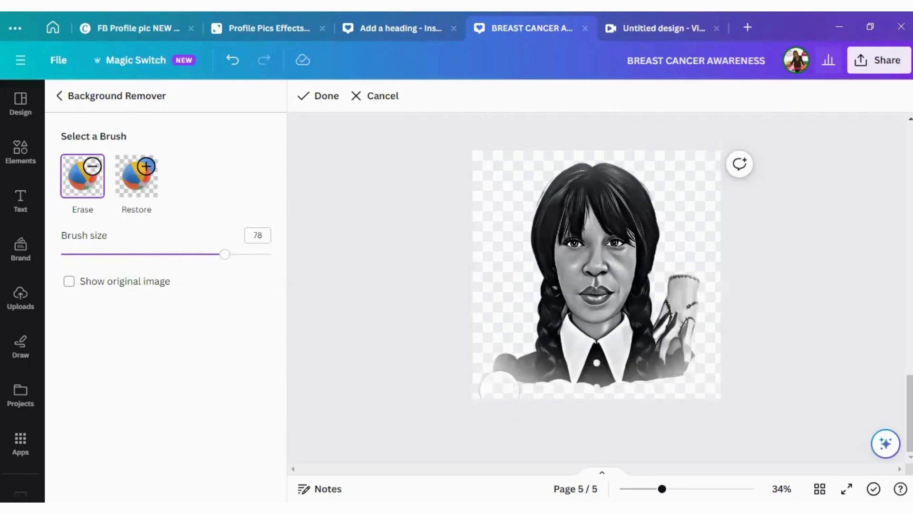
{"action": "left_click", "coordinate": [379, 97]}
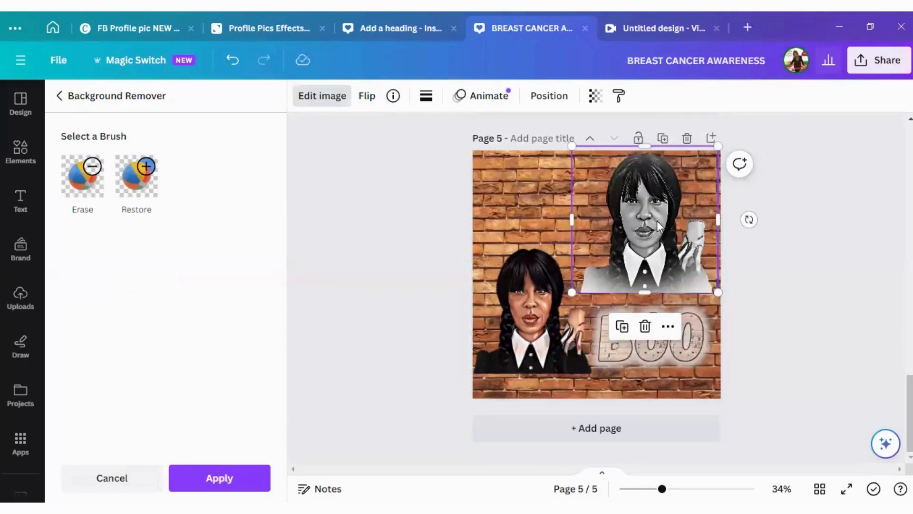
- Erase the grey portrait's hard bottom edge and lower corners with a size 23 brush and nudge the cutout down slightly
{"action": "left_click", "coordinate": [84, 204]}
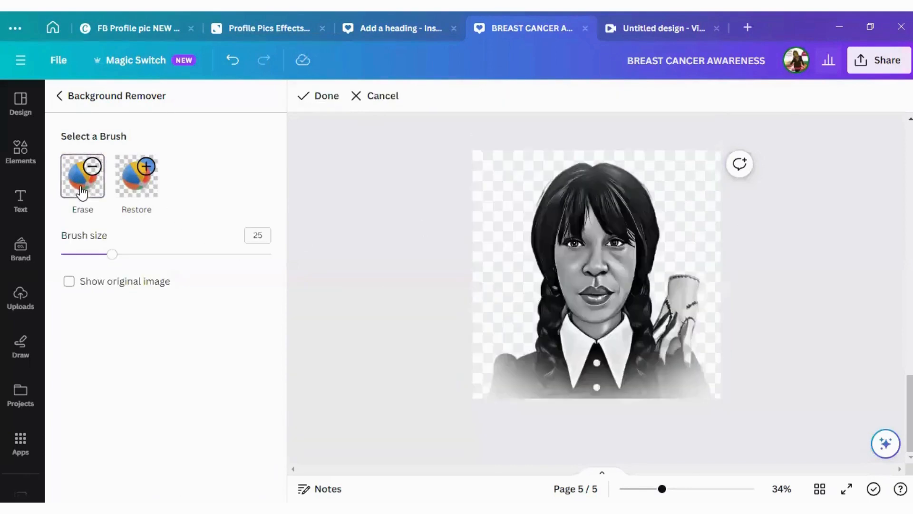
{"action": "mouse_move", "coordinate": [109, 260]}
{"action": "left_mouse_down"}
{"action": "mouse_move", "coordinate": [79, 265]}
{"action": "mouse_move", "coordinate": [108, 261]}
{"action": "left_mouse_up"}
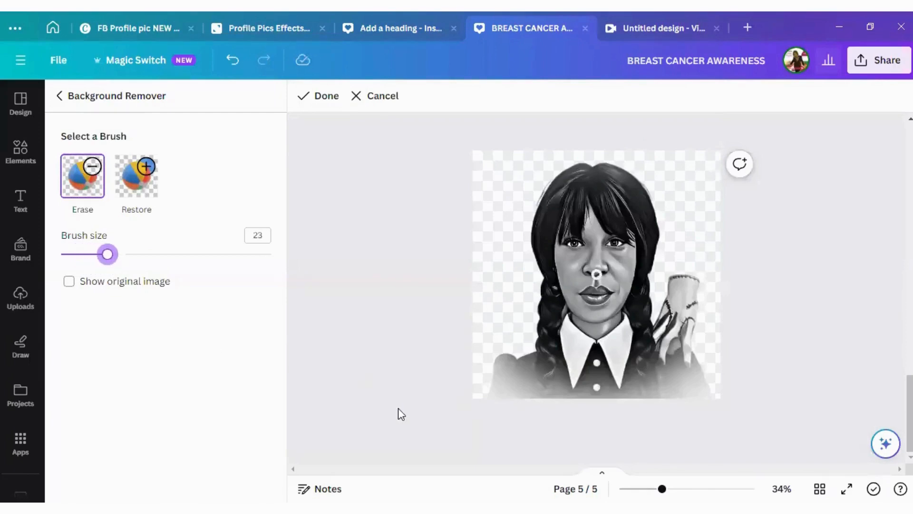
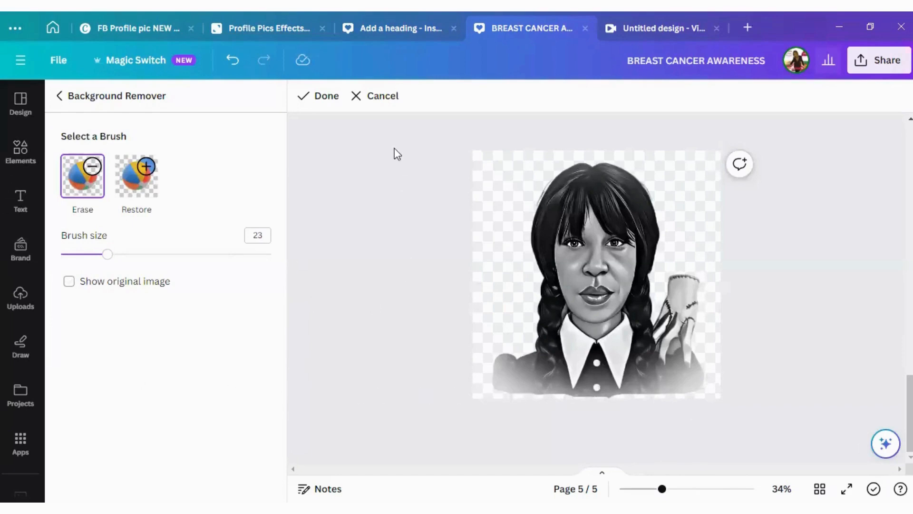
{"action": "left_click", "coordinate": [324, 96]}
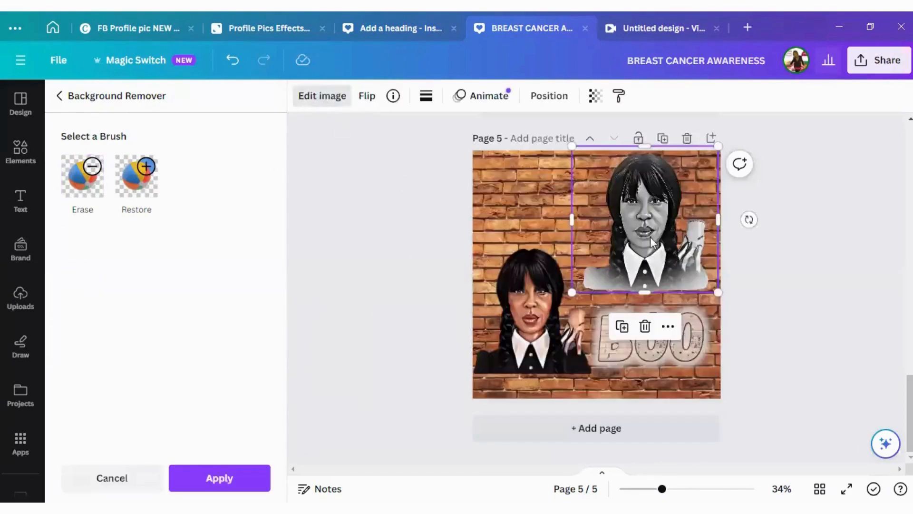
{"action": "left_click_drag", "start_coordinate": [646, 241], "coordinate": [646, 240]}
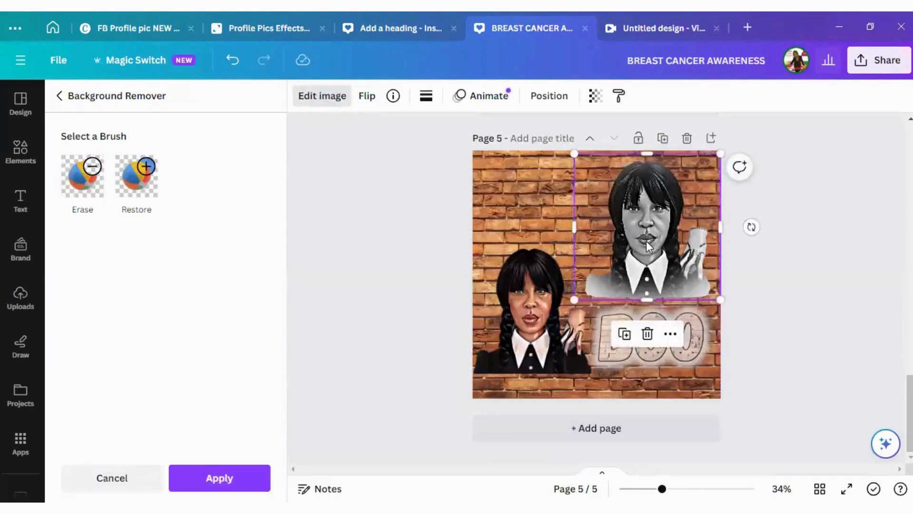
- Add a Glow shadow to the grey portrait and shift it slightly toward the upper left
{"action": "left_click", "coordinate": [59, 96]}
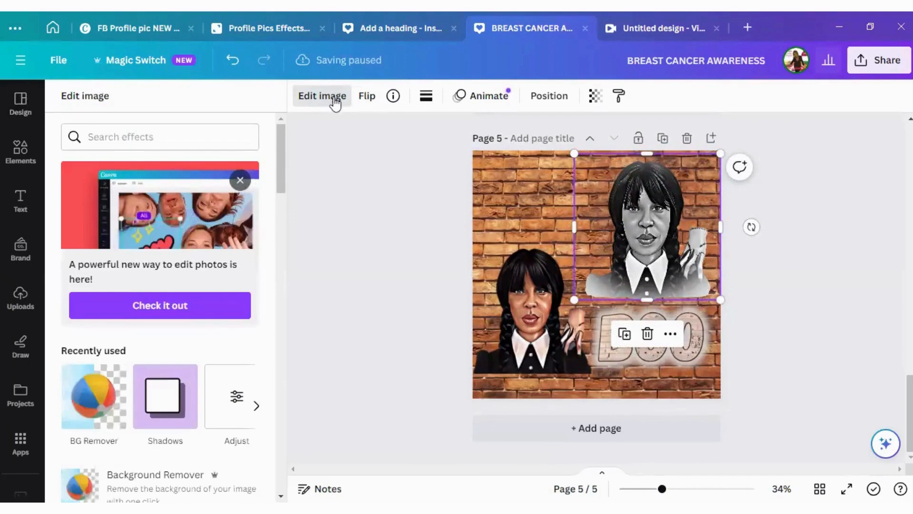
{"action": "left_click", "coordinate": [173, 411]}
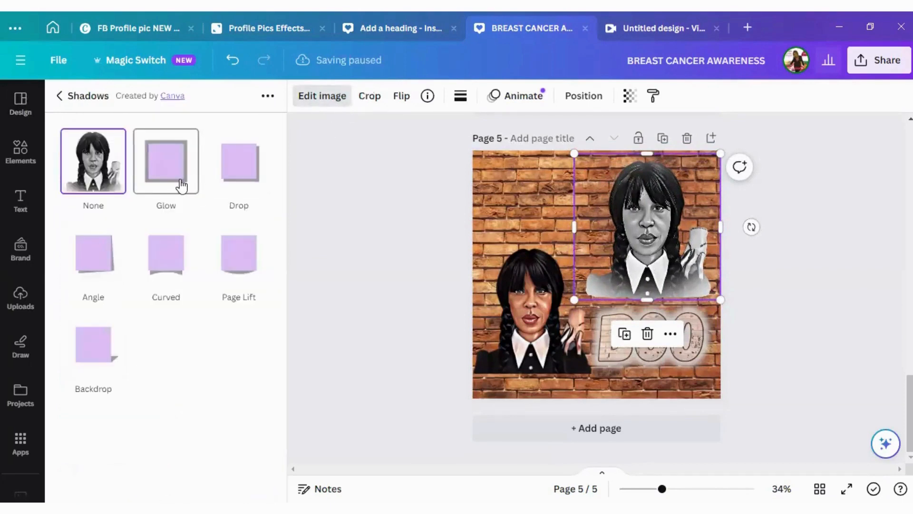
{"action": "left_click", "coordinate": [180, 178]}
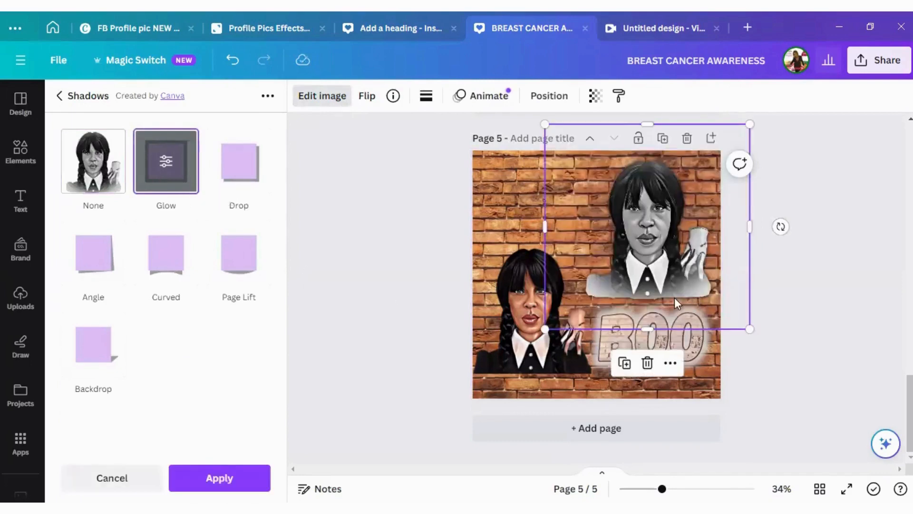
{"action": "mouse_move", "coordinate": [673, 290]}
{"action": "left_mouse_down"}
{"action": "mouse_move", "coordinate": [672, 281]}
{"action": "mouse_move", "coordinate": [670, 290]}
{"action": "left_mouse_up"}
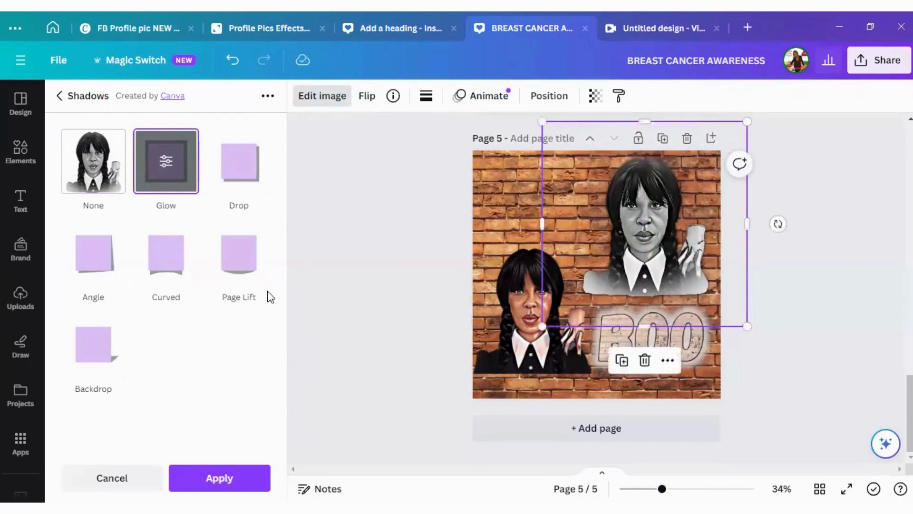
- Apply the grey portrait's glow with size 2, transparency 88 and blur 14, and nudge the portrait slightly downward
{"action": "left_click", "coordinate": [165, 170]}
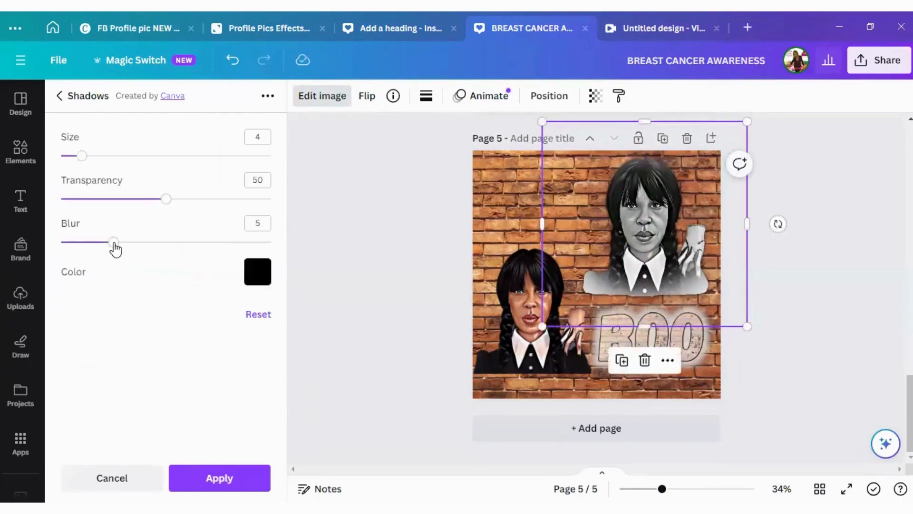
{"action": "left_click_drag", "start_coordinate": [114, 243], "coordinate": [197, 243]}
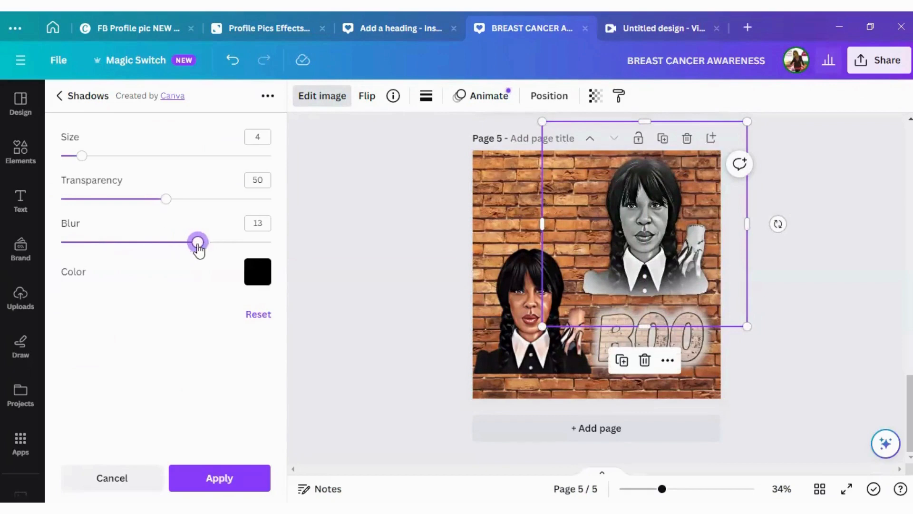
{"action": "left_click_drag", "start_coordinate": [89, 158], "coordinate": [184, 170]}
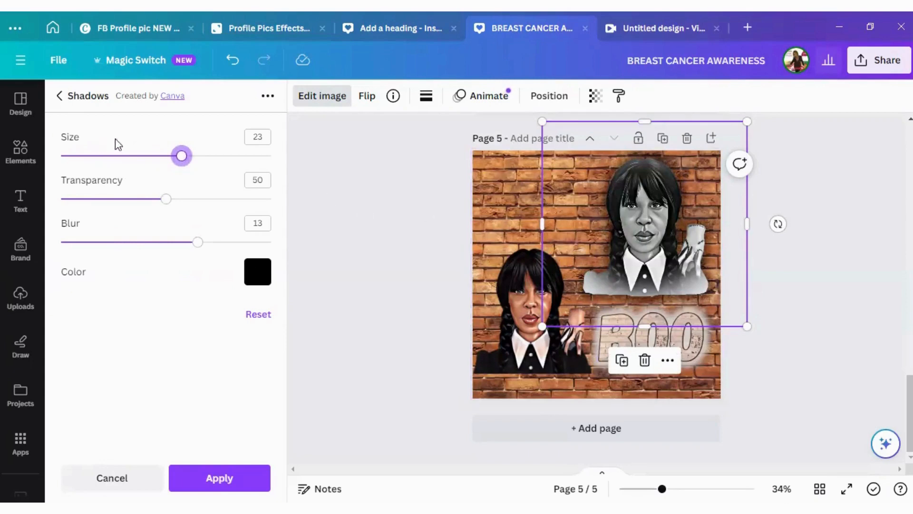
{"action": "left_click_drag", "start_coordinate": [177, 160], "coordinate": [75, 172]}
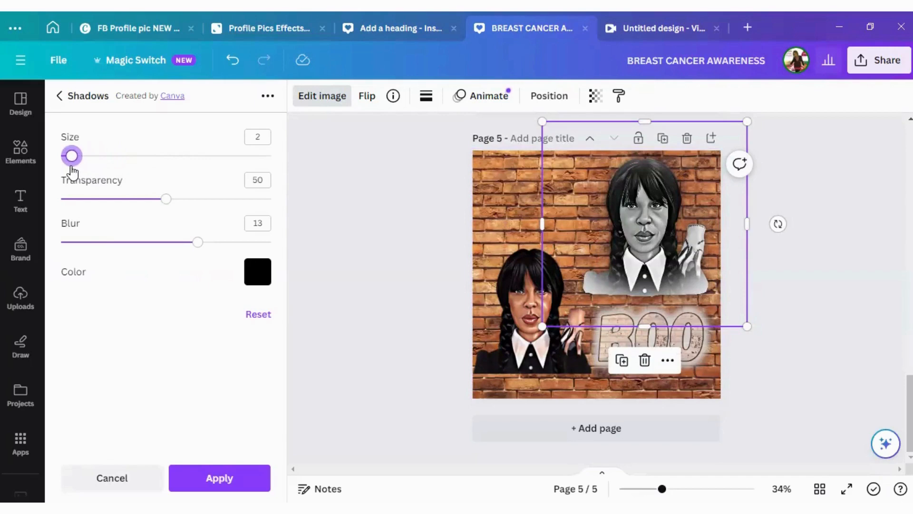
{"action": "left_click_drag", "start_coordinate": [200, 245], "coordinate": [206, 248]}
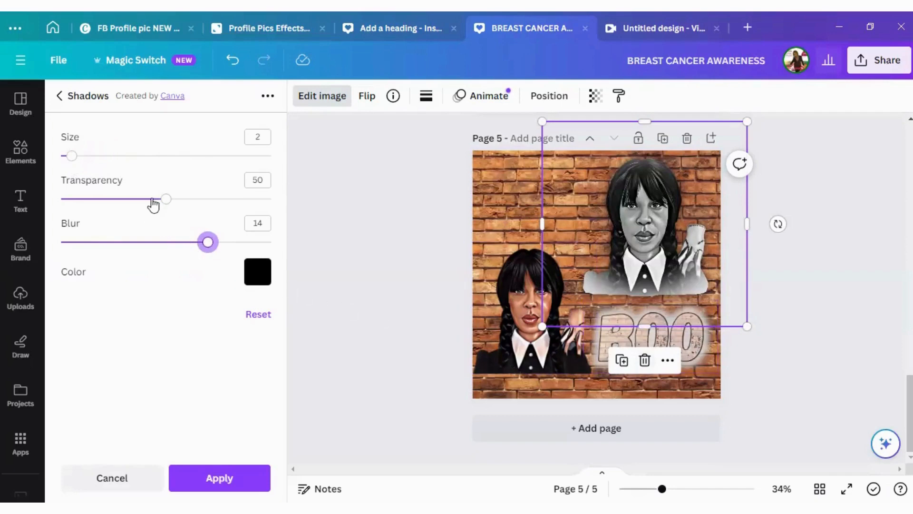
{"action": "left_click_drag", "start_coordinate": [164, 204], "coordinate": [247, 208]}
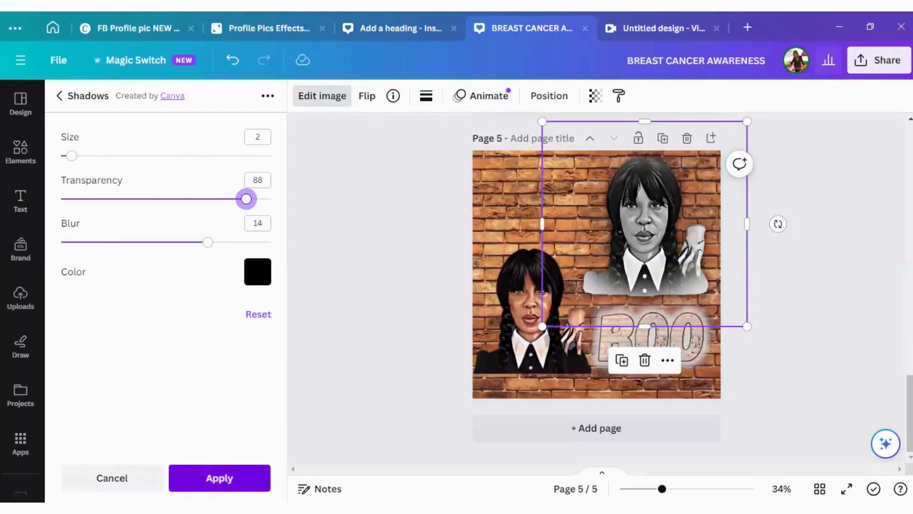
{"action": "left_click", "coordinate": [219, 478]}
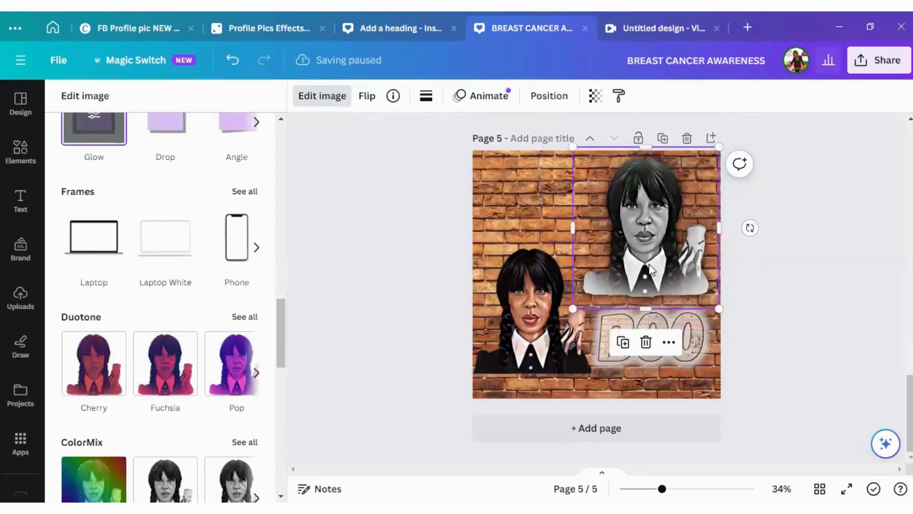
{"action": "left_click_drag", "start_coordinate": [647, 262], "coordinate": [645, 265]}
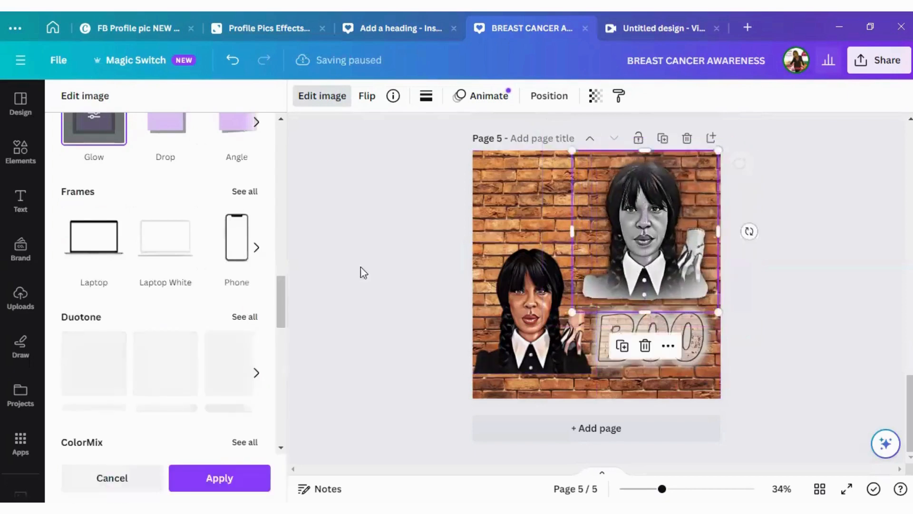
- Add another Glow shadow to the grey portrait on top of the applied one
{"action": "left_click", "coordinate": [98, 143]}
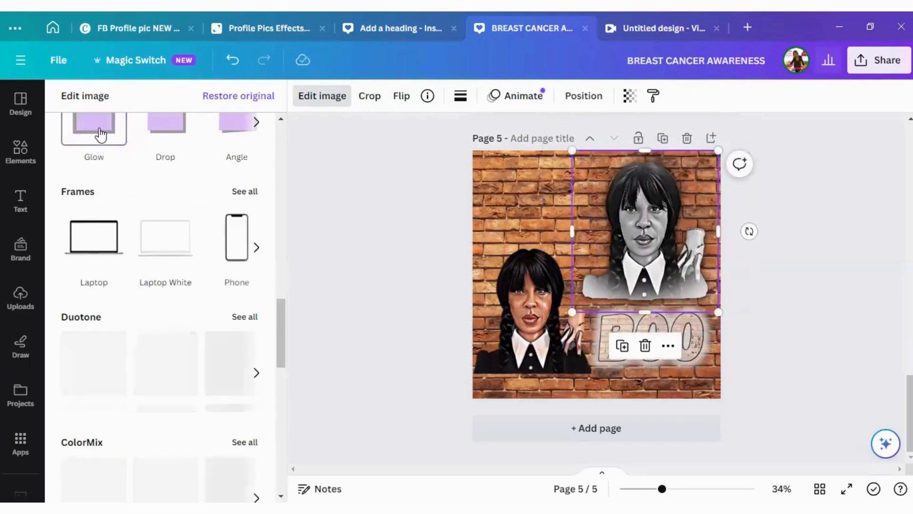
{"action": "scroll", "coordinate": [107, 215], "scroll_direction": "up", "scroll_amount": 3}
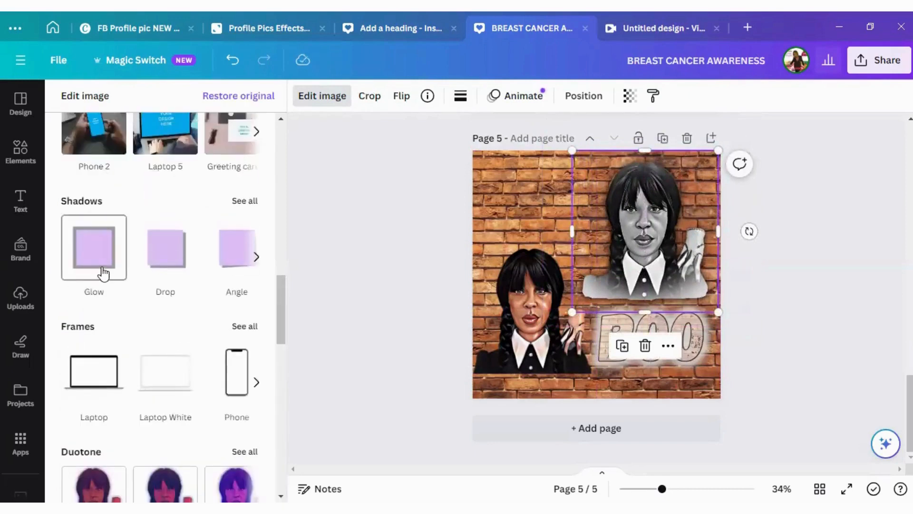
{"action": "left_click", "coordinate": [92, 250]}
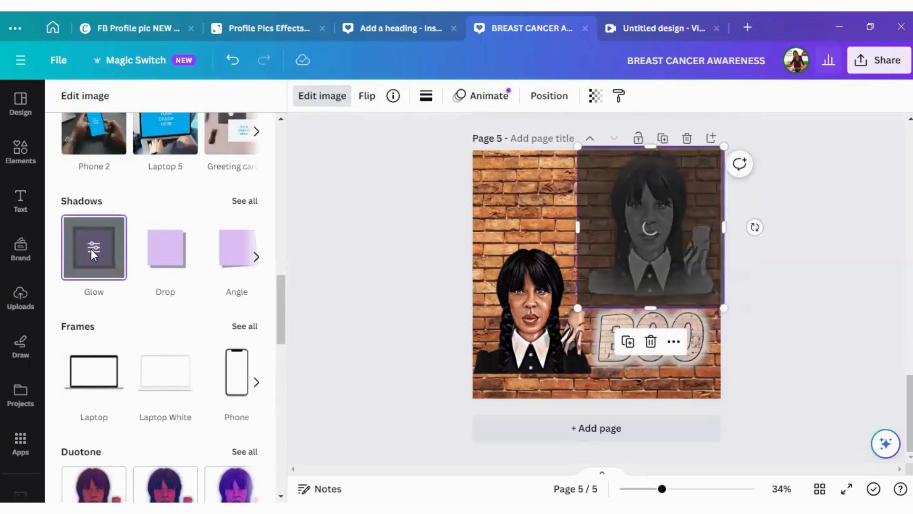
- Change the colour of the grey portrait's additional glow to white
{"action": "left_click", "coordinate": [91, 249]}
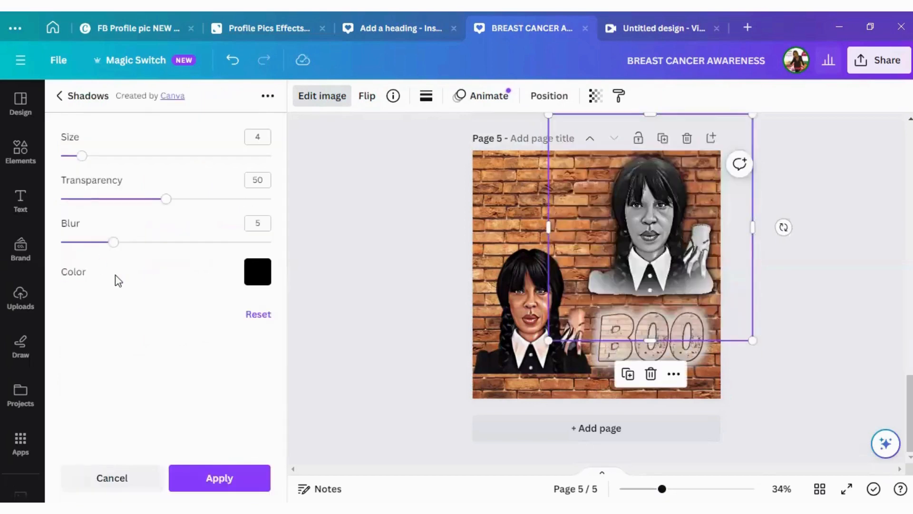
{"action": "left_click", "coordinate": [256, 280]}
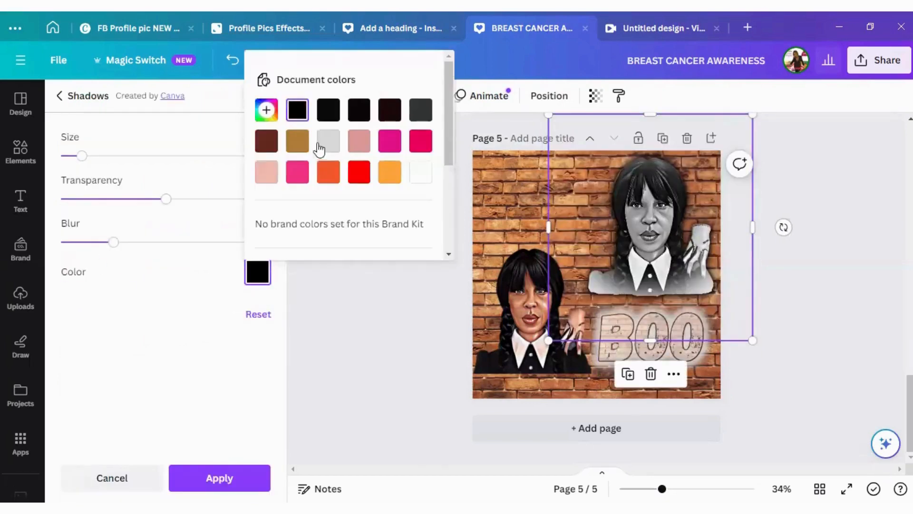
{"action": "left_click", "coordinate": [420, 172]}
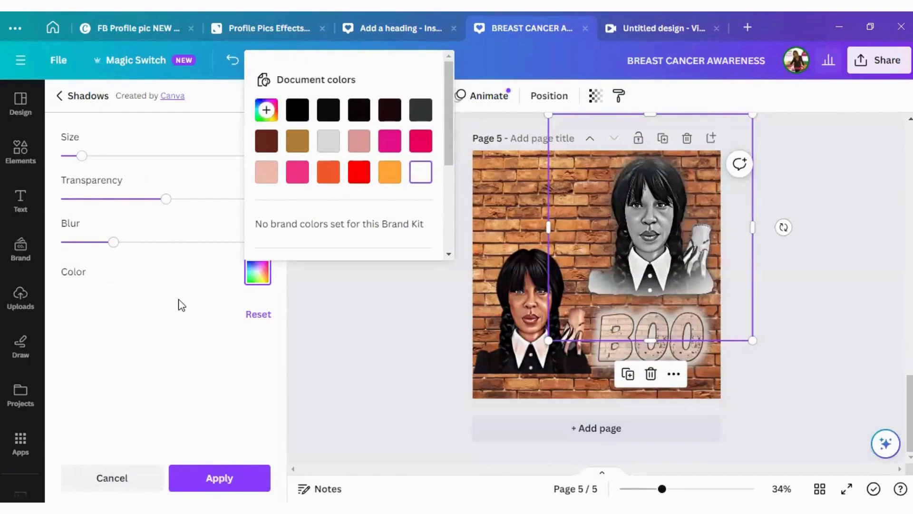
{"action": "left_click", "coordinate": [214, 293]}
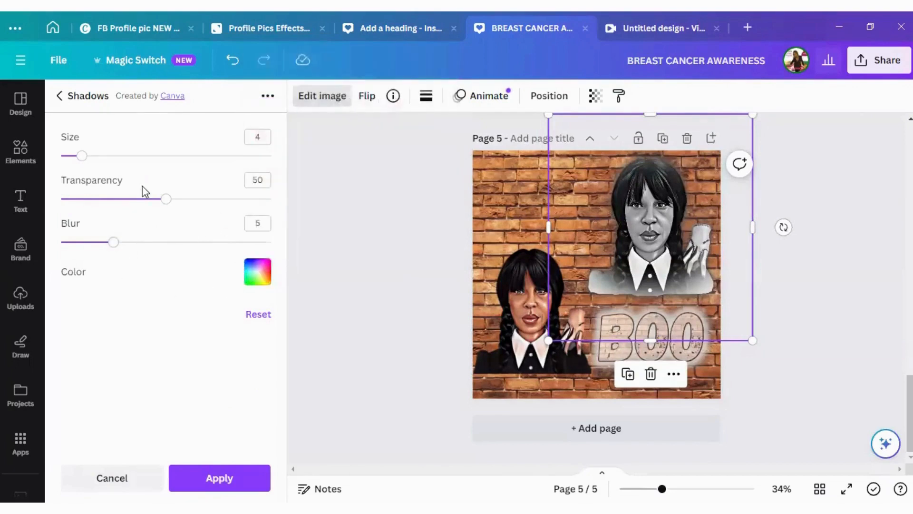
- Apply the grey portrait's white glow with size 25, transparency 73 and blur 16, and nudge the portrait slightly down and left
{"action": "left_click_drag", "start_coordinate": [84, 158], "coordinate": [189, 183]}
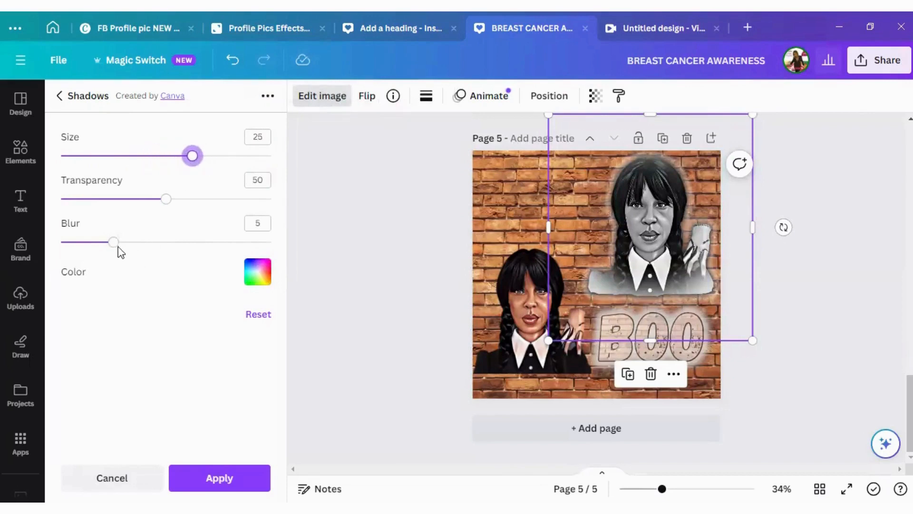
{"action": "left_click_drag", "start_coordinate": [114, 247], "coordinate": [231, 246]}
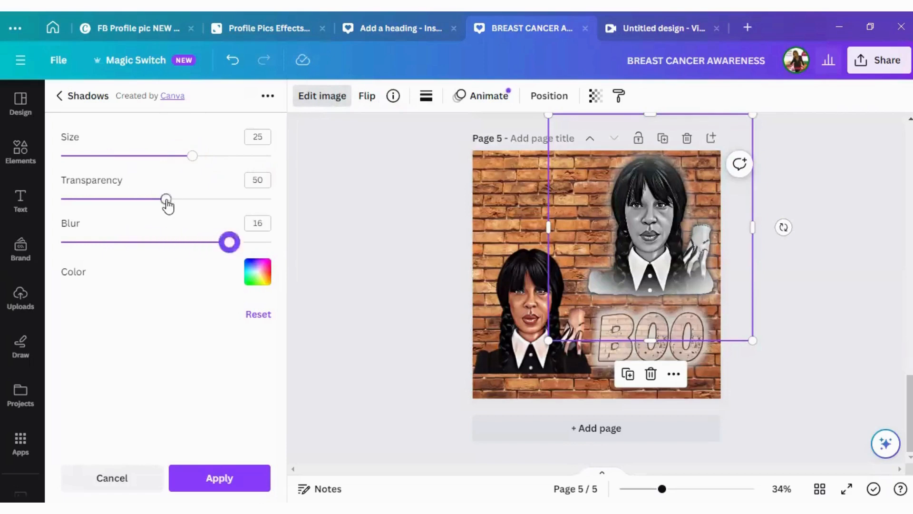
{"action": "left_click_drag", "start_coordinate": [166, 200], "coordinate": [217, 204]}
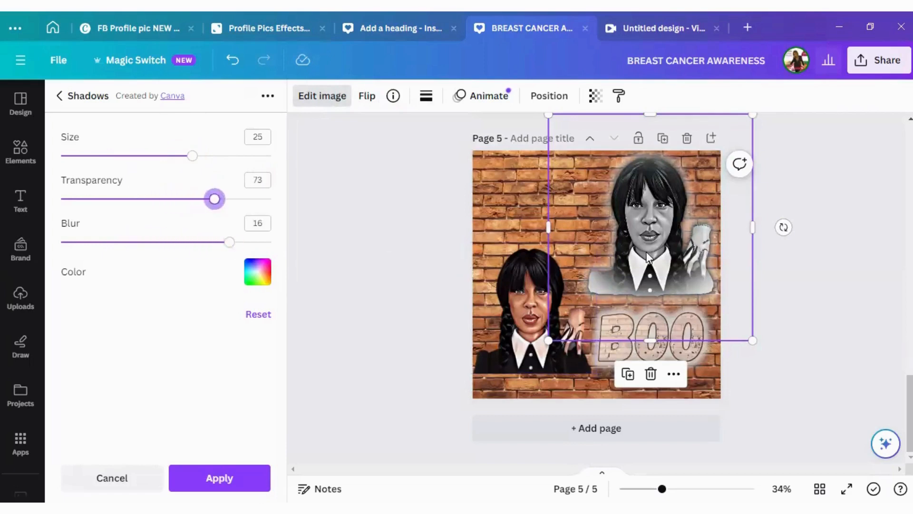
{"action": "left_click_drag", "start_coordinate": [648, 258], "coordinate": [638, 257]}
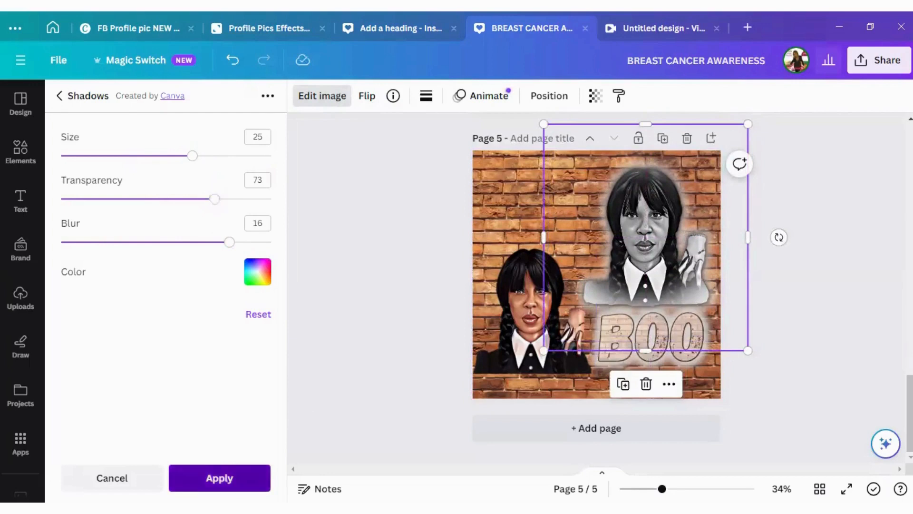
{"action": "left_click", "coordinate": [219, 477]}
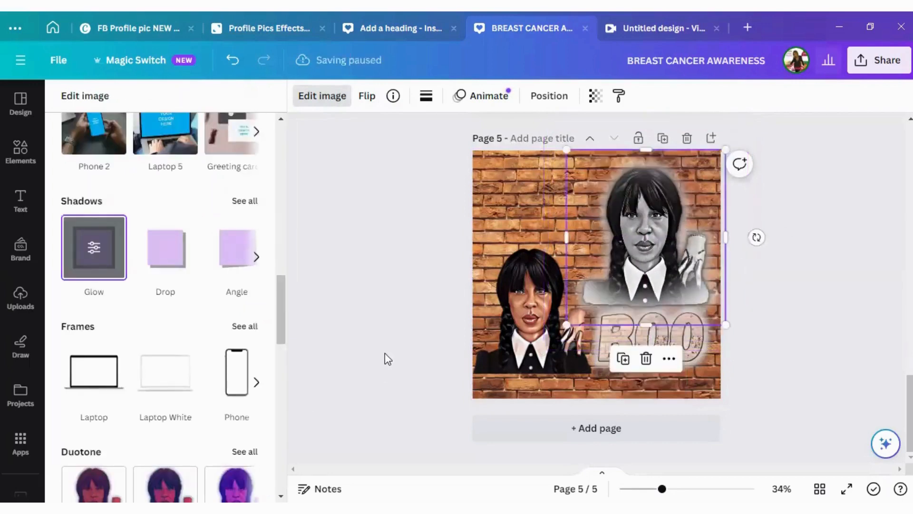
- Shift the grey portrait slightly right above BOO and move the colour portrait up to the wall's upper left
{"action": "left_click_drag", "start_coordinate": [660, 254], "coordinate": [672, 249]}
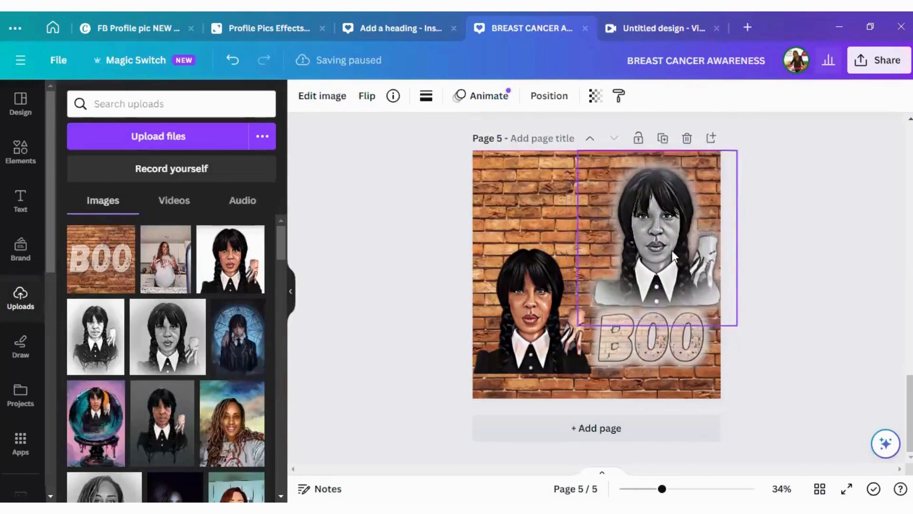
{"action": "left_click", "coordinate": [807, 298]}
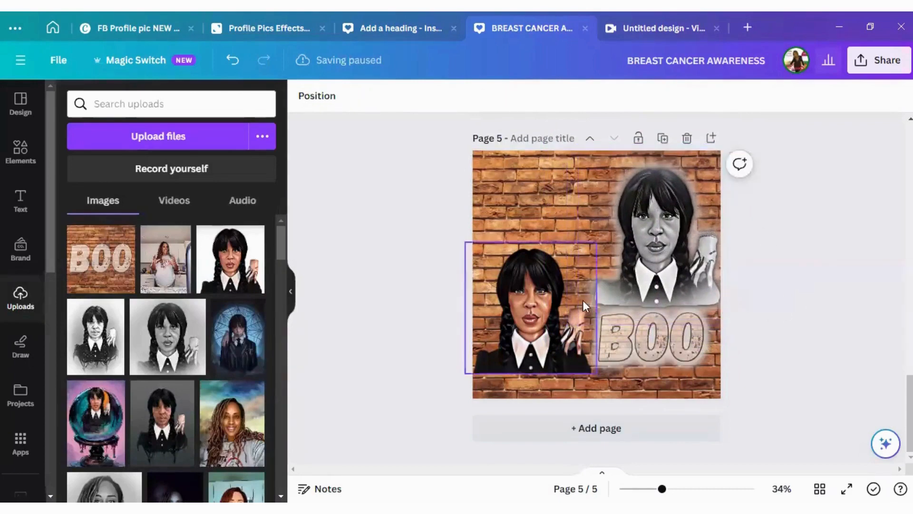
{"action": "left_click_drag", "start_coordinate": [544, 296], "coordinate": [560, 236]}
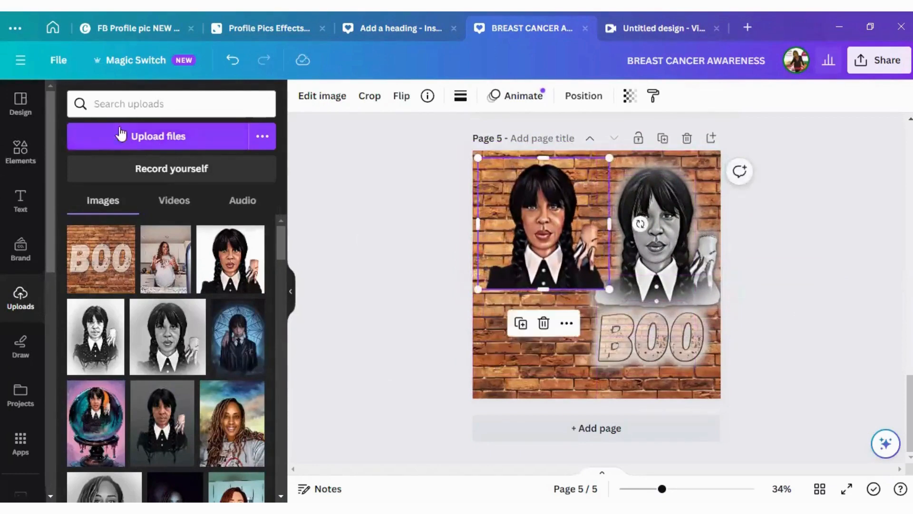
- Erase the colour portrait's hard bottom edge and lower corners with a size 37 brush, and shift the cutout slightly down and left
{"action": "left_click", "coordinate": [323, 97]}
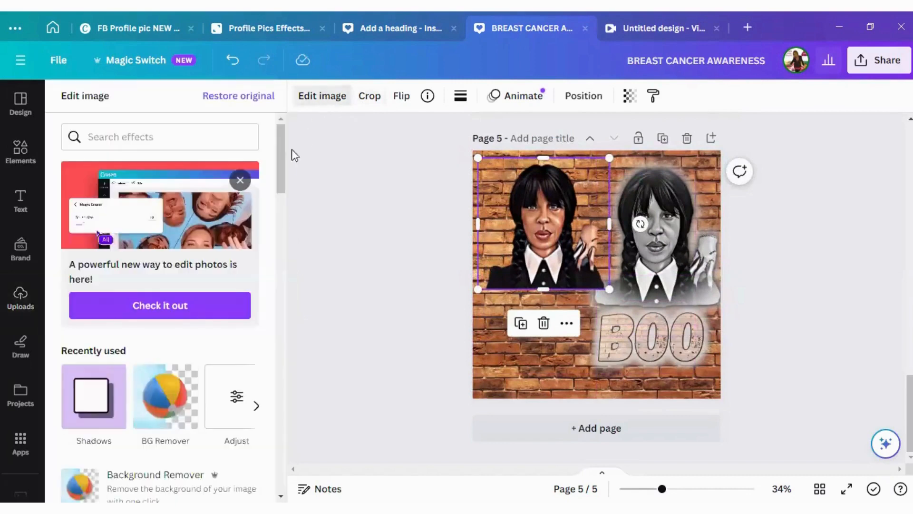
{"action": "left_click", "coordinate": [156, 419]}
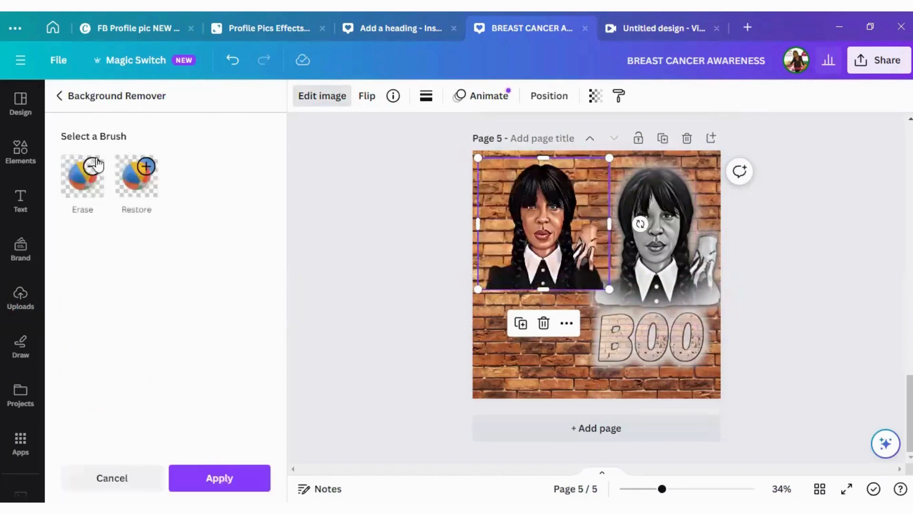
{"action": "left_click", "coordinate": [87, 180]}
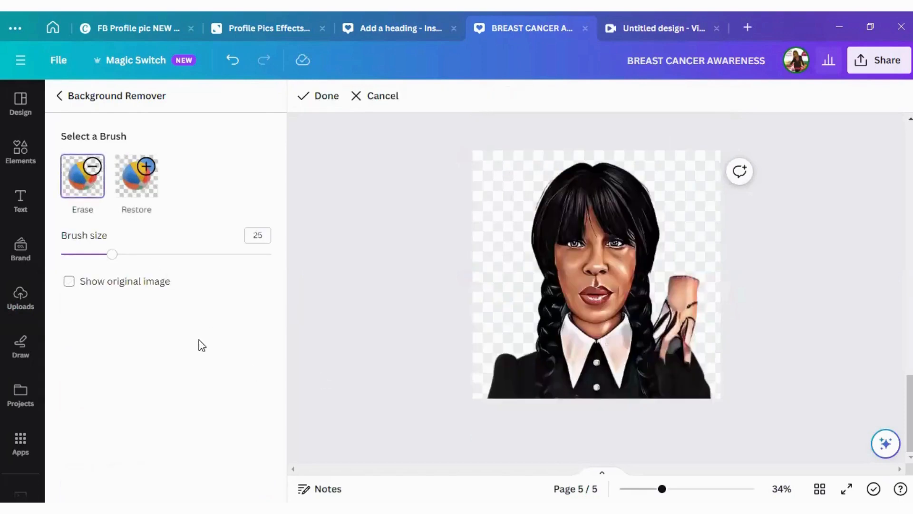
{"action": "left_click_drag", "start_coordinate": [112, 254], "coordinate": [89, 256]}
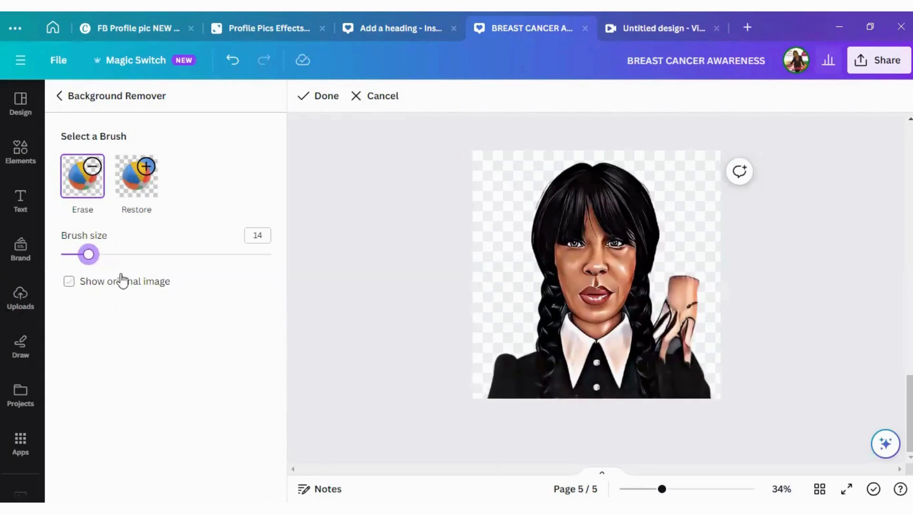
{"action": "left_click_drag", "start_coordinate": [90, 256], "coordinate": [137, 255]}
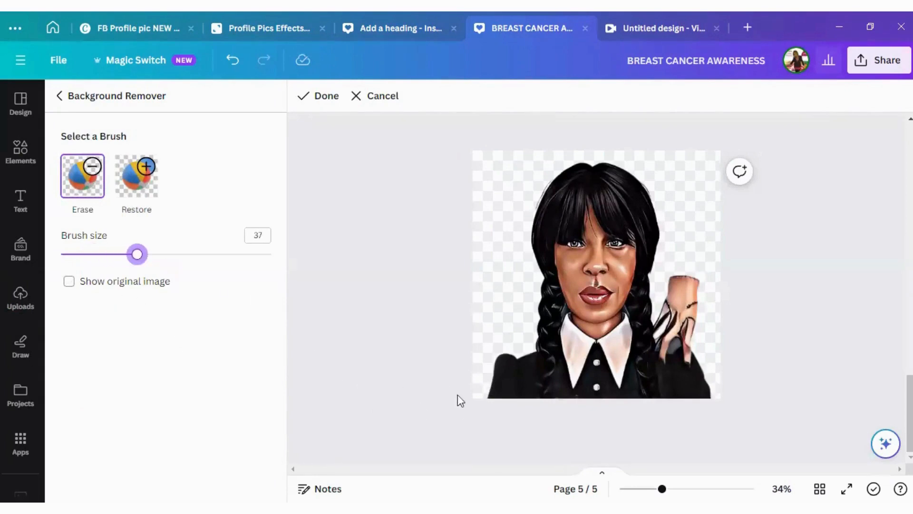
{"action": "left_click_drag", "start_coordinate": [486, 396], "coordinate": [520, 401]}
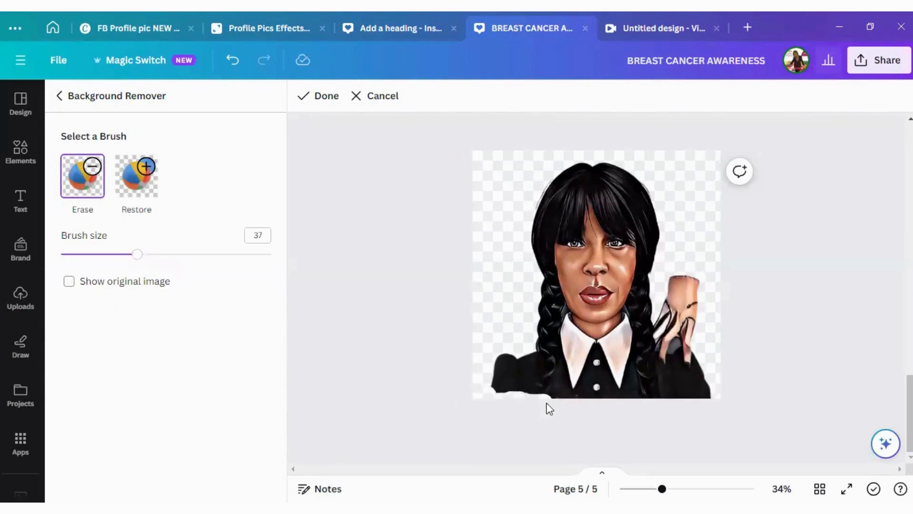
{"action": "left_click_drag", "start_coordinate": [623, 405], "coordinate": [709, 398]}
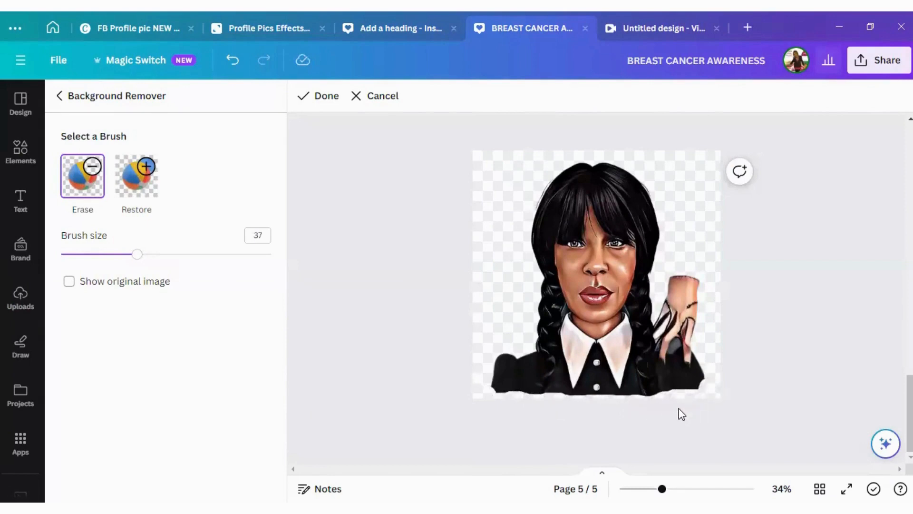
{"action": "mouse_move", "coordinate": [502, 404]}
{"action": "left_mouse_down"}
{"action": "mouse_move", "coordinate": [497, 388]}
{"action": "mouse_move", "coordinate": [481, 409]}
{"action": "left_mouse_up"}
{"action": "left_click_drag", "start_coordinate": [696, 390], "coordinate": [709, 382]}
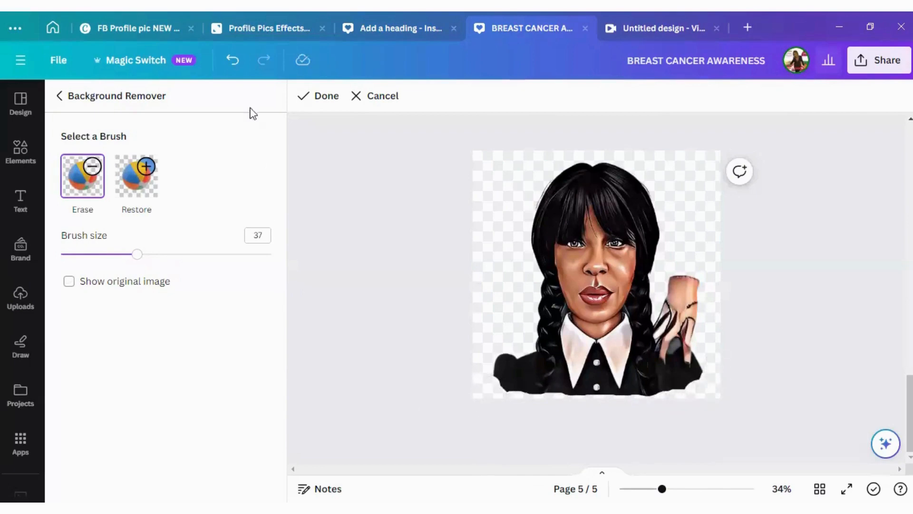
{"action": "left_click", "coordinate": [320, 99]}
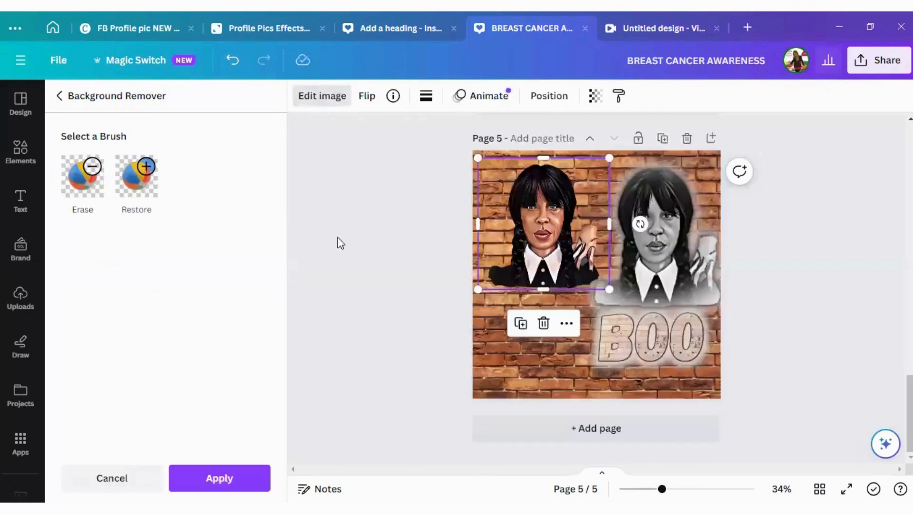
{"action": "left_click_drag", "start_coordinate": [554, 245], "coordinate": [544, 256]}
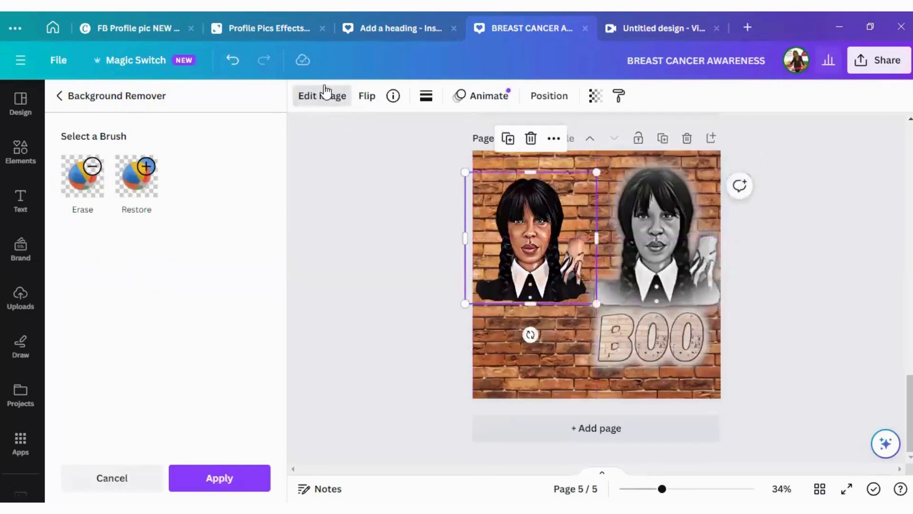
{"action": "left_click", "coordinate": [60, 97]}
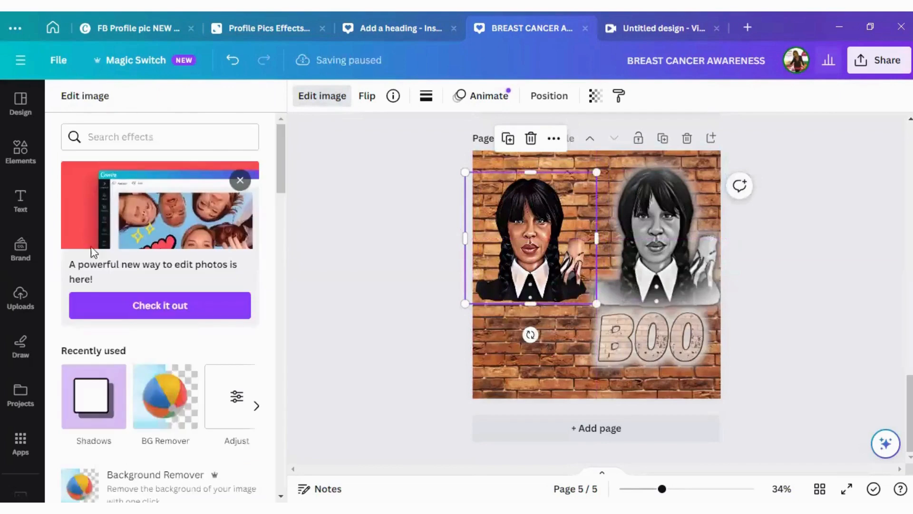
- Apply a black Glow shadow to the colour portrait with size 2, transparency 80 and blur 0
{"action": "left_click", "coordinate": [99, 422]}
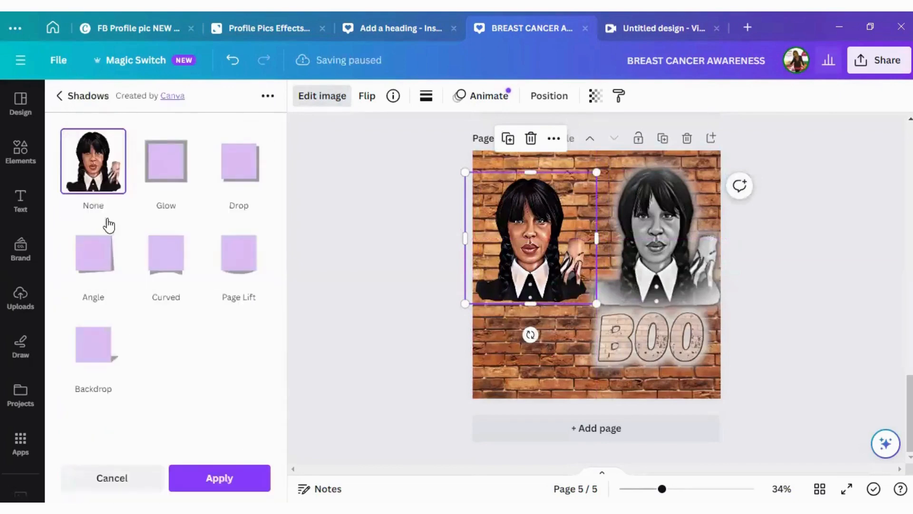
{"action": "left_click", "coordinate": [172, 179]}
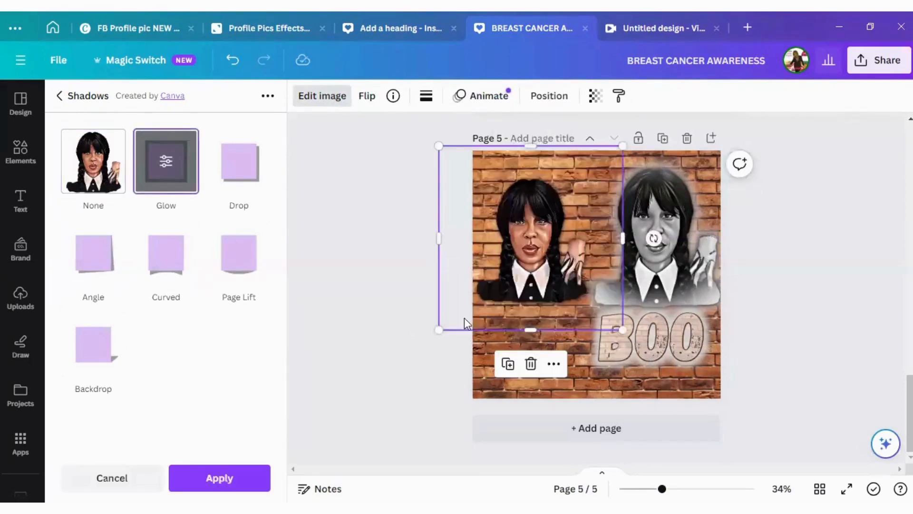
{"action": "left_click", "coordinate": [163, 160]}
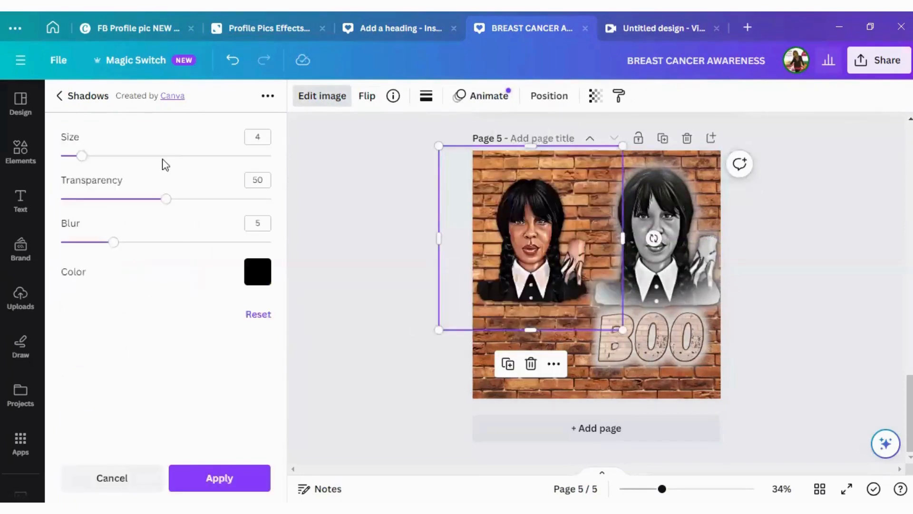
{"action": "left_click_drag", "start_coordinate": [113, 243], "coordinate": [159, 255]}
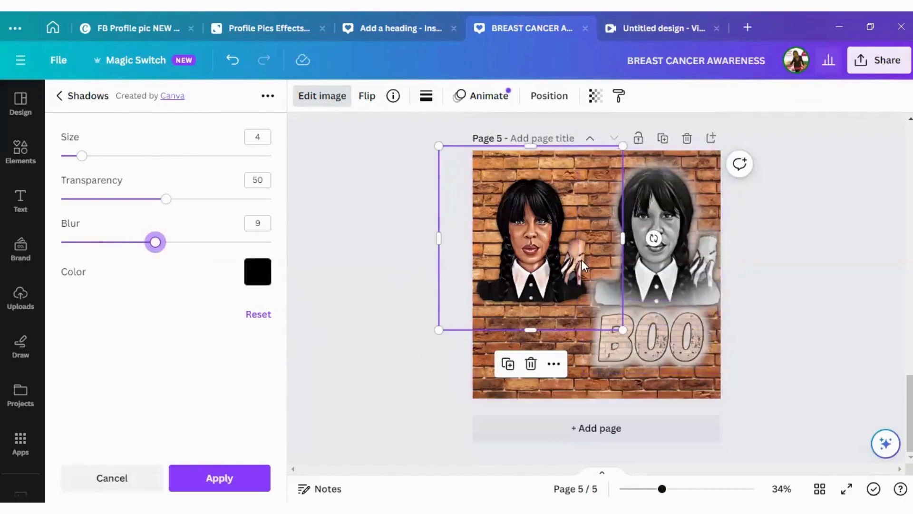
{"action": "left_click_drag", "start_coordinate": [157, 243], "coordinate": [19, 249]}
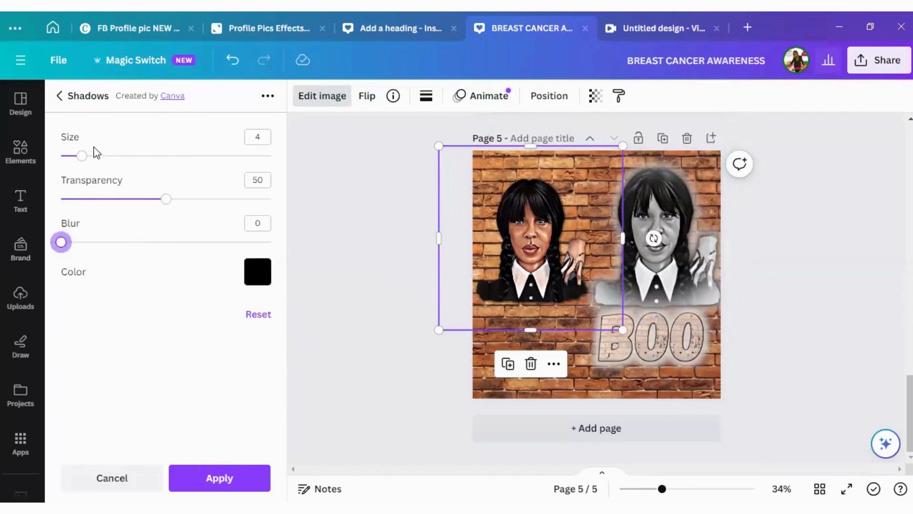
{"action": "left_click_drag", "start_coordinate": [82, 156], "coordinate": [71, 157]}
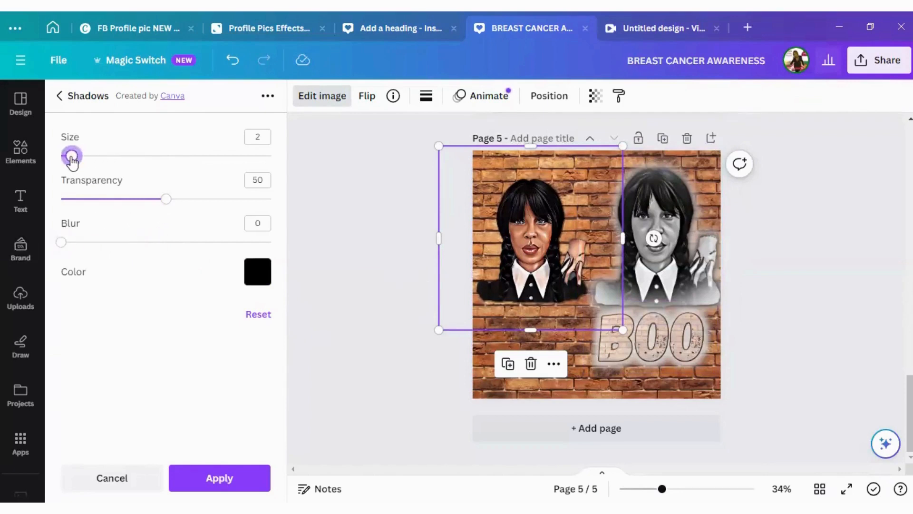
{"action": "left_click_drag", "start_coordinate": [175, 200], "coordinate": [245, 202]}
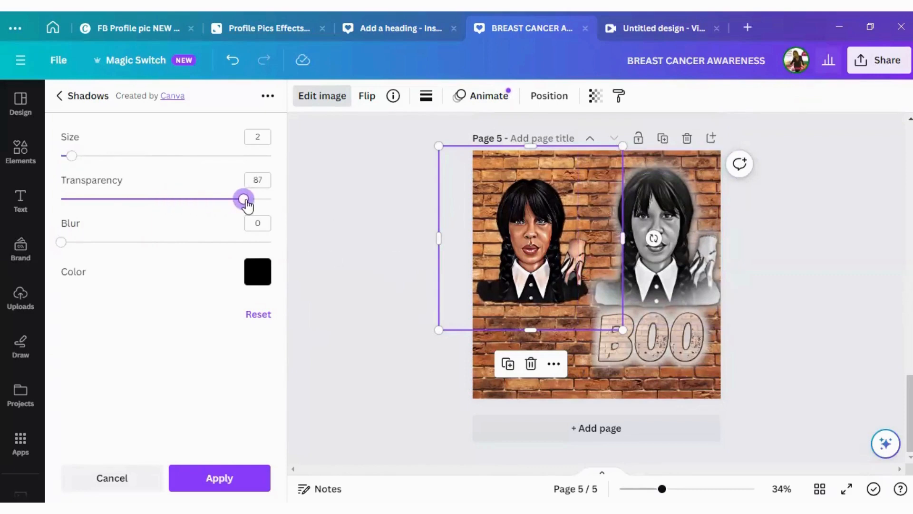
{"action": "left_click_drag", "start_coordinate": [246, 201], "coordinate": [231, 203]}
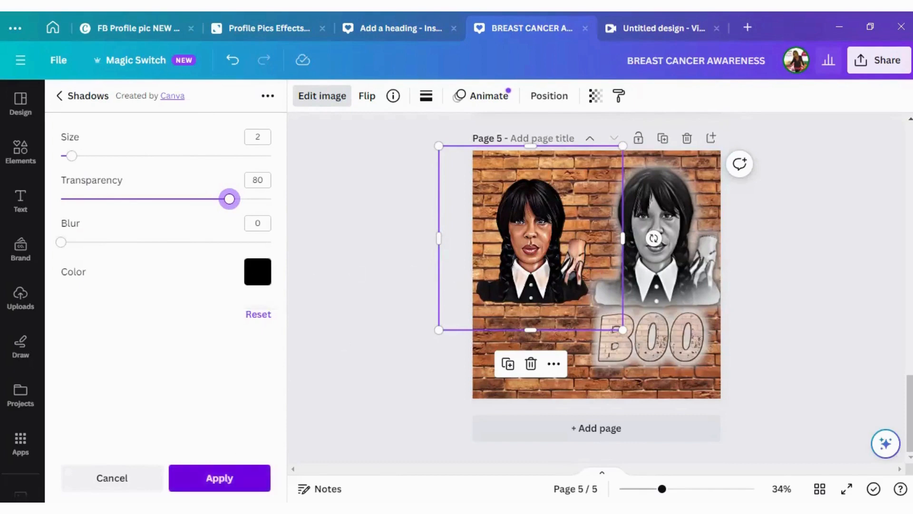
{"action": "left_click", "coordinate": [220, 477]}
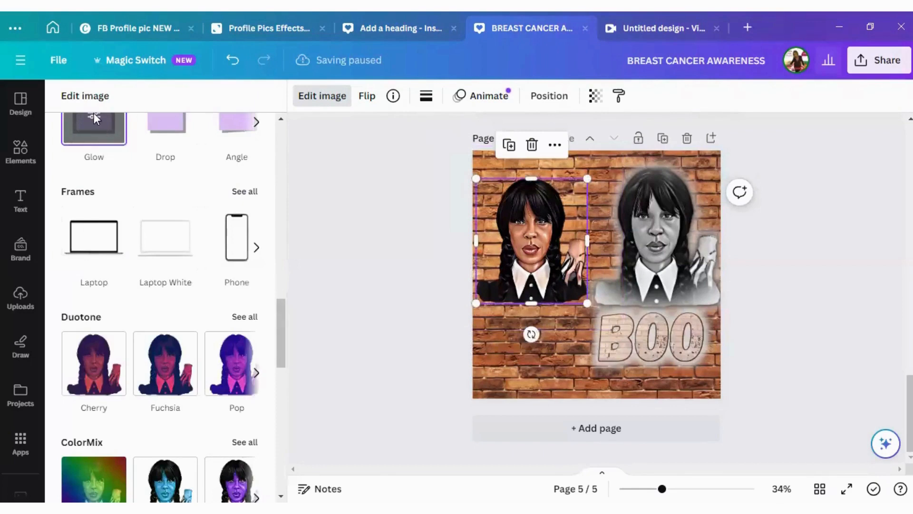
{"action": "left_click", "coordinate": [94, 120]}
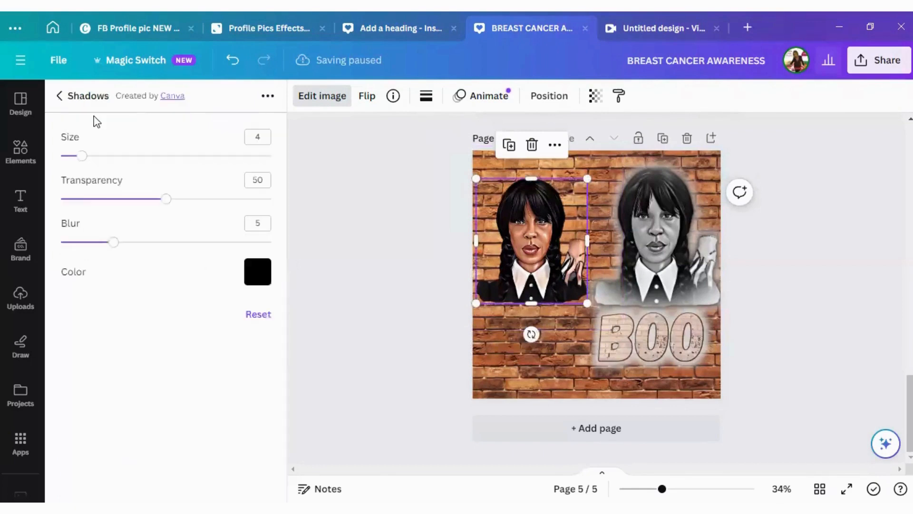
{"action": "left_click", "coordinate": [268, 285]}
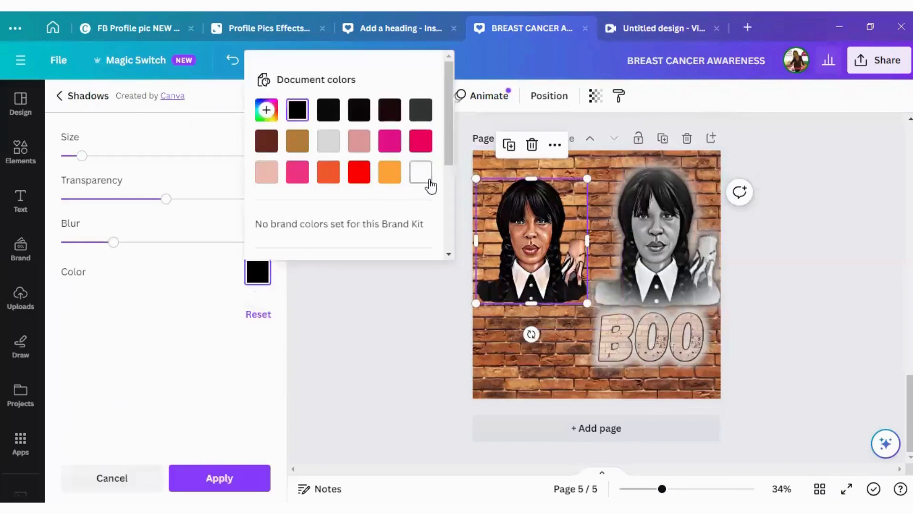
{"action": "left_click", "coordinate": [430, 181]}
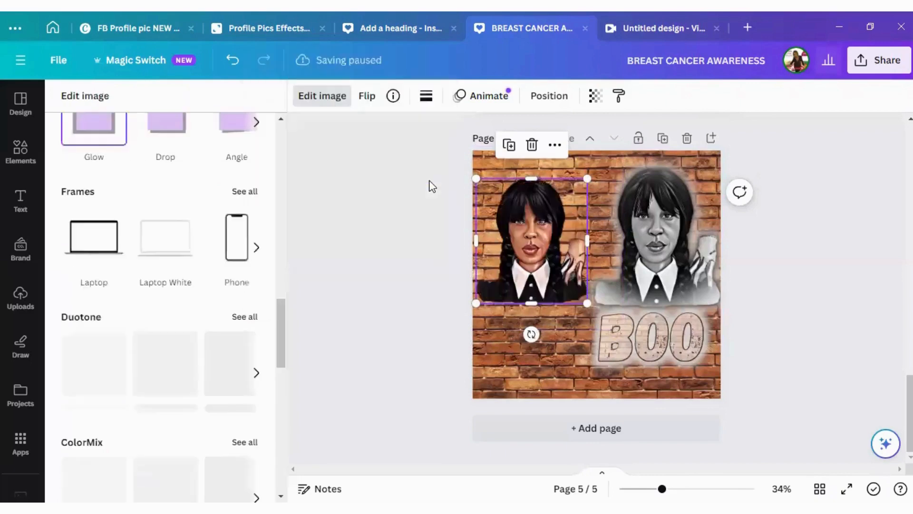
- Apply a white Glow shadow to the colour portrait with size 25, transparency 50 and blur 15, moving the portrait to the wall's lower left
{"action": "left_click", "coordinate": [101, 132]}
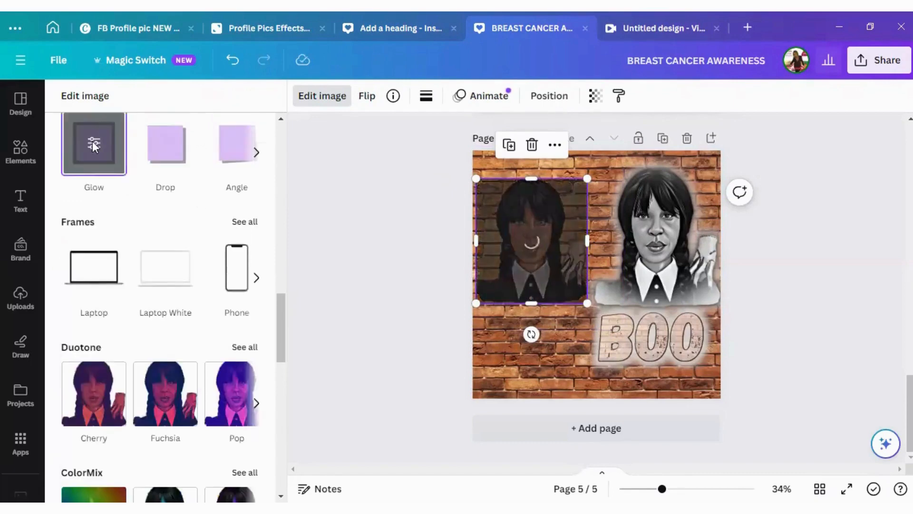
{"action": "left_click", "coordinate": [92, 142]}
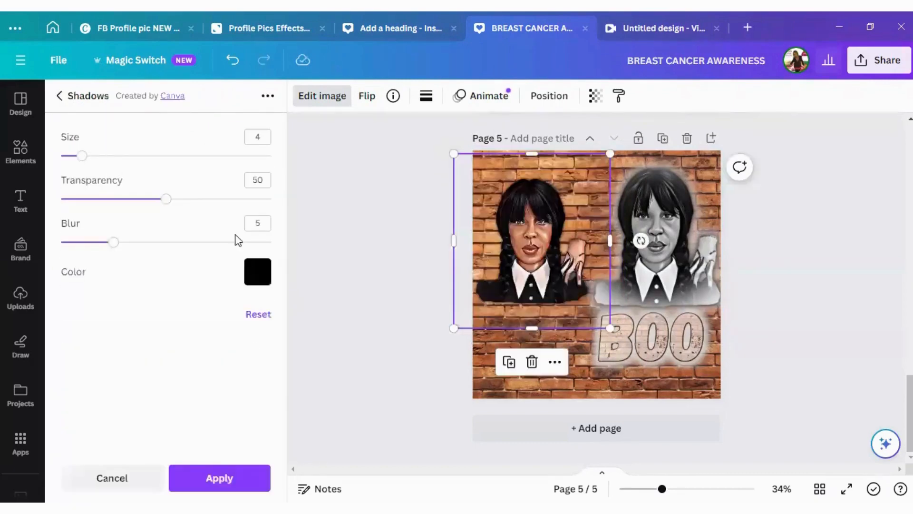
{"action": "left_click", "coordinate": [260, 283]}
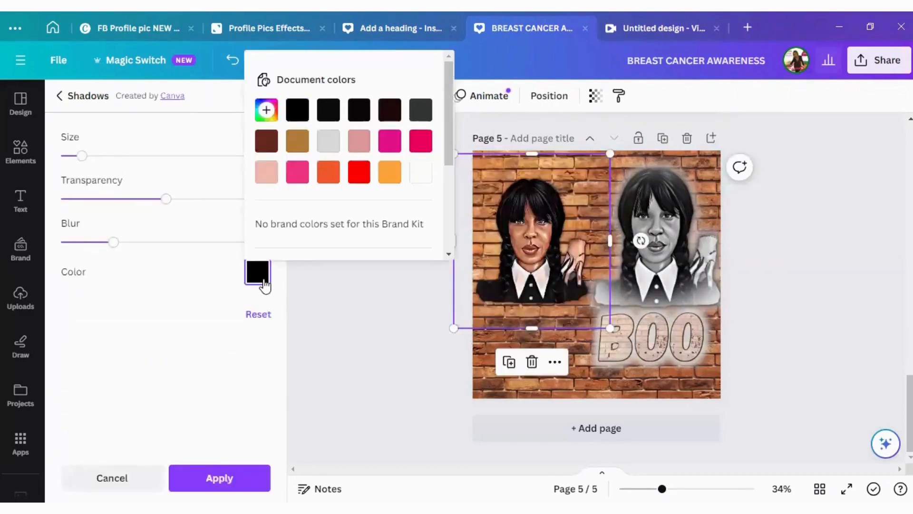
{"action": "left_click", "coordinate": [425, 178]}
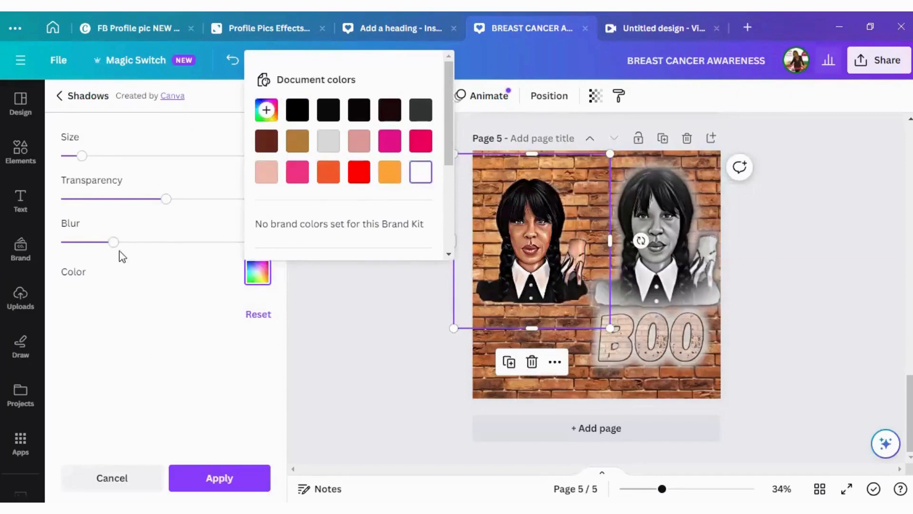
{"action": "left_click_drag", "start_coordinate": [112, 246], "coordinate": [223, 248]}
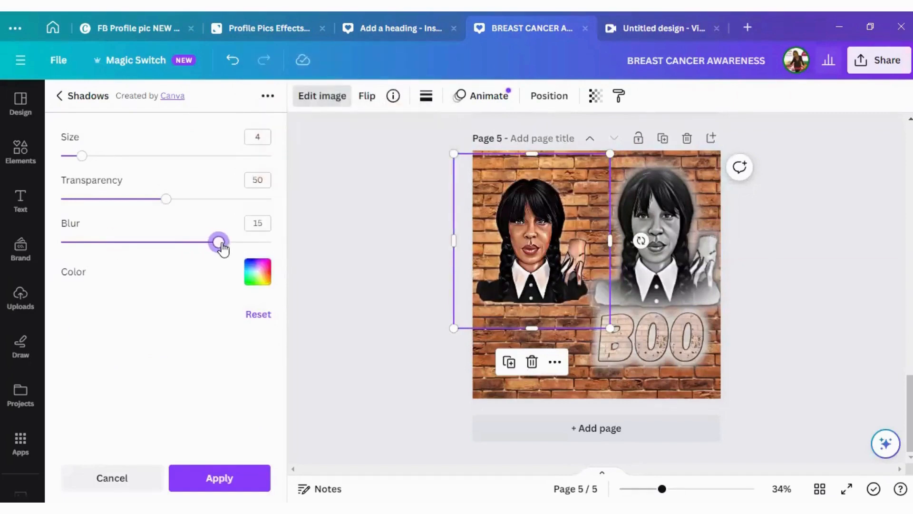
{"action": "left_click_drag", "start_coordinate": [83, 164], "coordinate": [193, 161]}
{"action": "left_click_drag", "start_coordinate": [539, 272], "coordinate": [536, 370]}
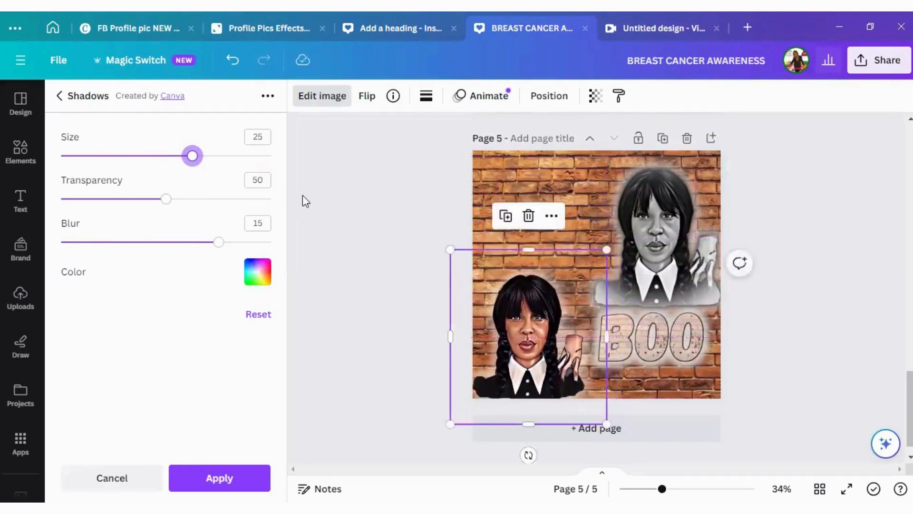
{"action": "left_click", "coordinate": [228, 475]}
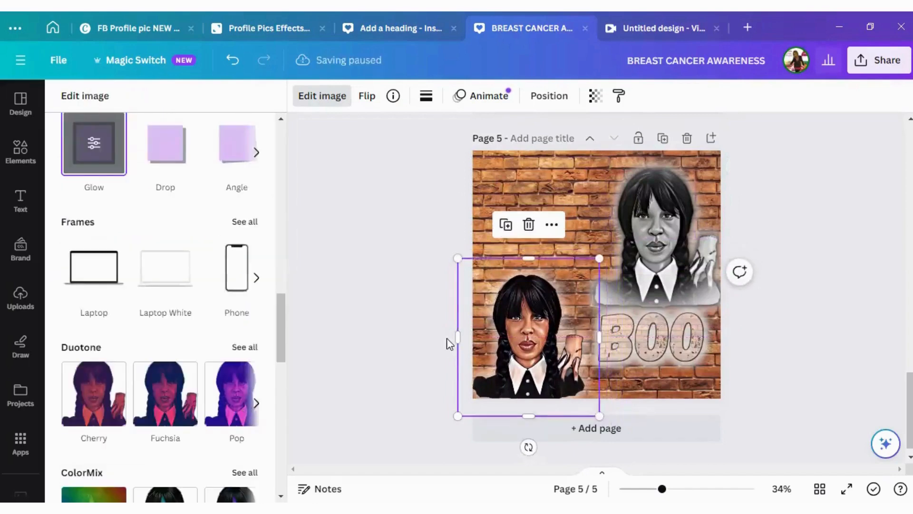
- Enlarge the colour portrait at the wall's lower left and move the BOO cutout slightly down and right
{"action": "left_click_drag", "start_coordinate": [600, 260], "coordinate": [614, 234]}
{"action": "mouse_move", "coordinate": [542, 333]}
{"action": "left_mouse_down"}
{"action": "mouse_move", "coordinate": [529, 313]}
{"action": "mouse_move", "coordinate": [530, 332]}
{"action": "left_mouse_up"}
{"action": "mouse_move", "coordinate": [678, 355]}
{"action": "left_mouse_down"}
{"action": "mouse_move", "coordinate": [681, 372]}
{"action": "mouse_move", "coordinate": [678, 353]}
{"action": "left_mouse_up"}
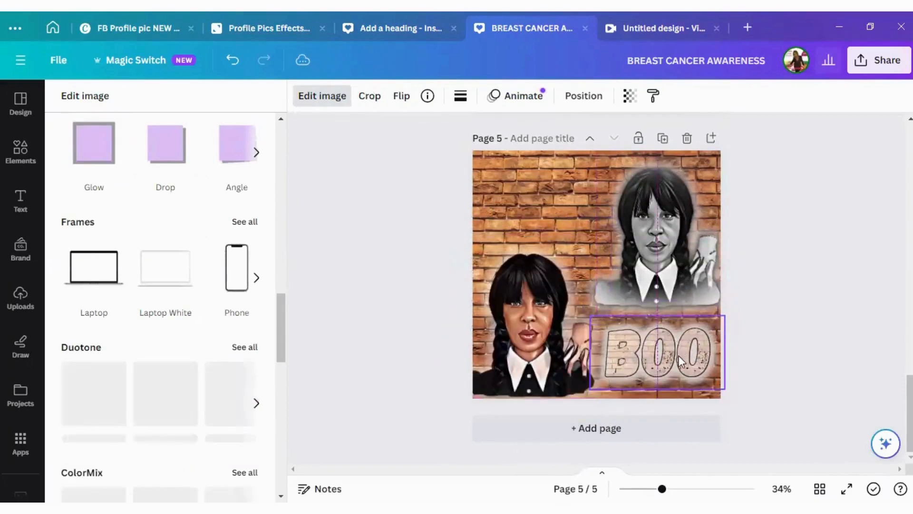
- Duplicate the BOO cutout and place a slightly smaller copy above the colour portrait on the wall's upper left
{"action": "left_click", "coordinate": [635, 283]}
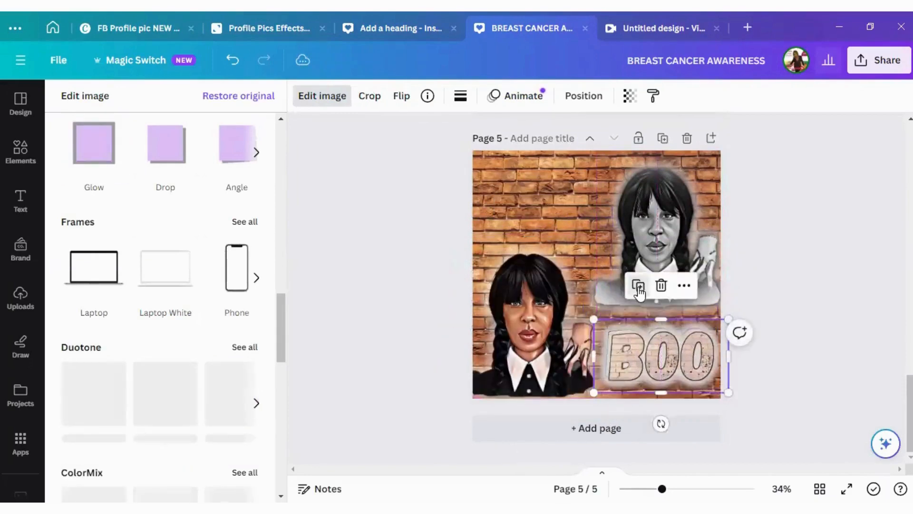
{"action": "left_click_drag", "start_coordinate": [619, 345], "coordinate": [555, 222]}
{"action": "left_click_drag", "start_coordinate": [607, 249], "coordinate": [566, 235]}
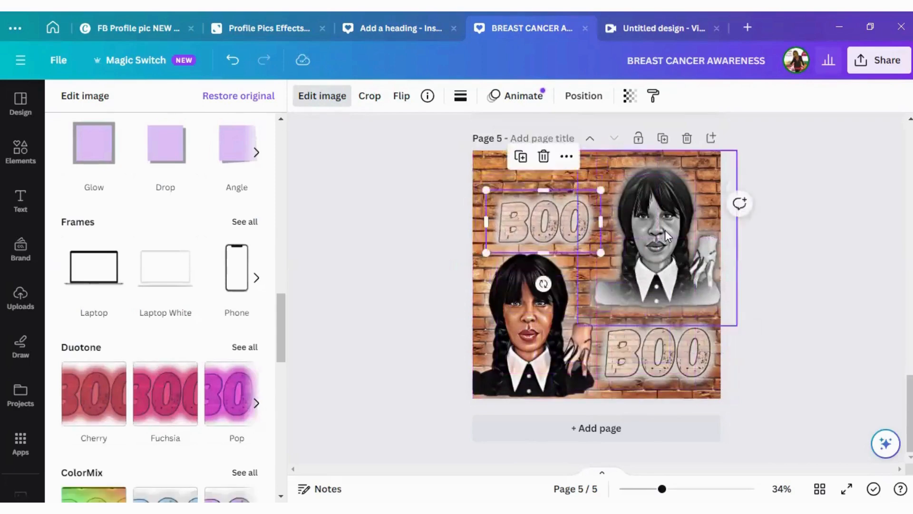
- Set the grey portrait's transparency to 84 and nudge its position slightly above the lower BOO
{"action": "left_click_drag", "start_coordinate": [666, 238], "coordinate": [666, 235]}
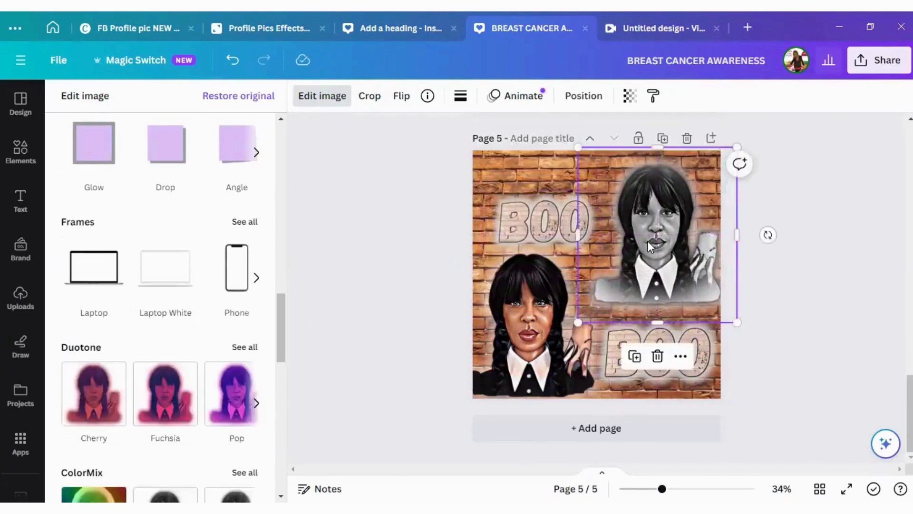
{"action": "left_click", "coordinate": [629, 96]}
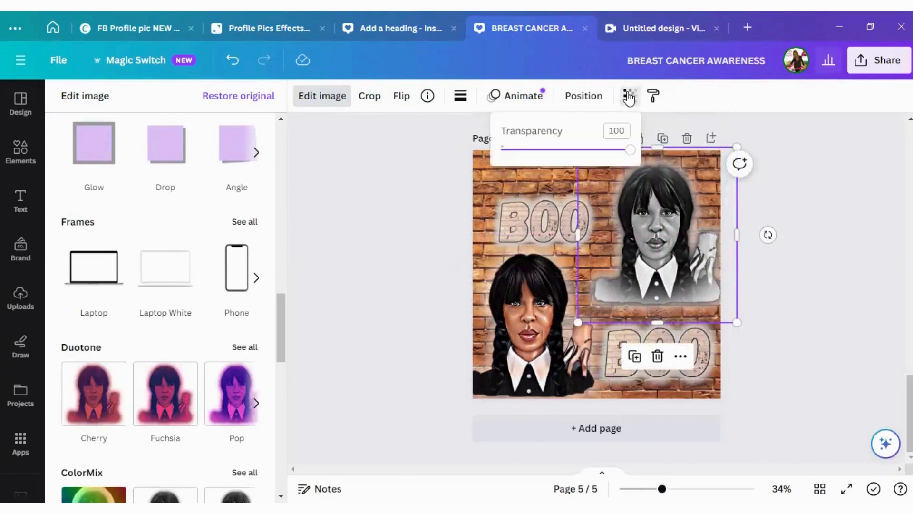
{"action": "left_click_drag", "start_coordinate": [628, 153], "coordinate": [612, 157]}
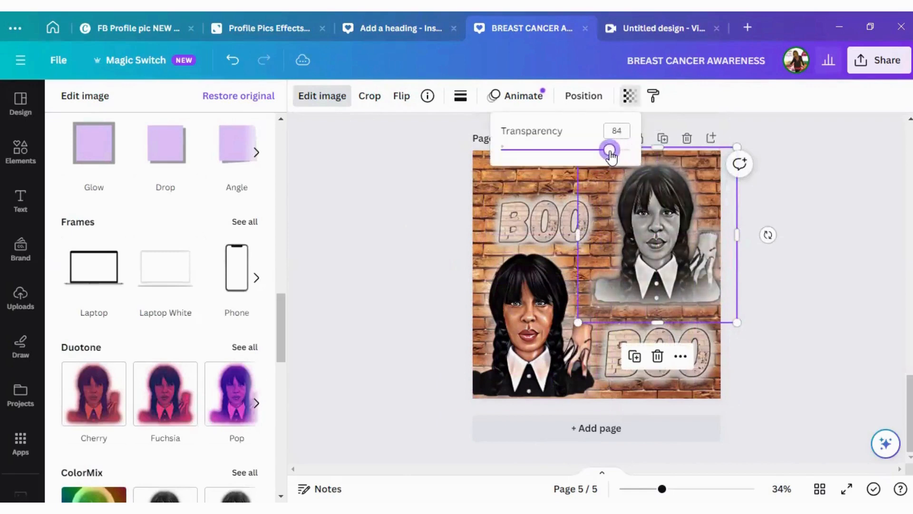
{"action": "left_click_drag", "start_coordinate": [661, 208], "coordinate": [657, 208]}
- Move the upper BOO copy towards the wall's top edge and raise the colour portrait to sit just beneath it
{"action": "mouse_move", "coordinate": [536, 306]}
{"action": "left_mouse_down"}
{"action": "mouse_move", "coordinate": [544, 306]}
{"action": "mouse_move", "coordinate": [543, 295]}
{"action": "mouse_move", "coordinate": [535, 317]}
{"action": "mouse_move", "coordinate": [535, 308]}
{"action": "left_mouse_up"}
{"action": "left_click", "coordinate": [680, 215]}
{"action": "left_click_drag", "start_coordinate": [542, 239], "coordinate": [582, 210]}
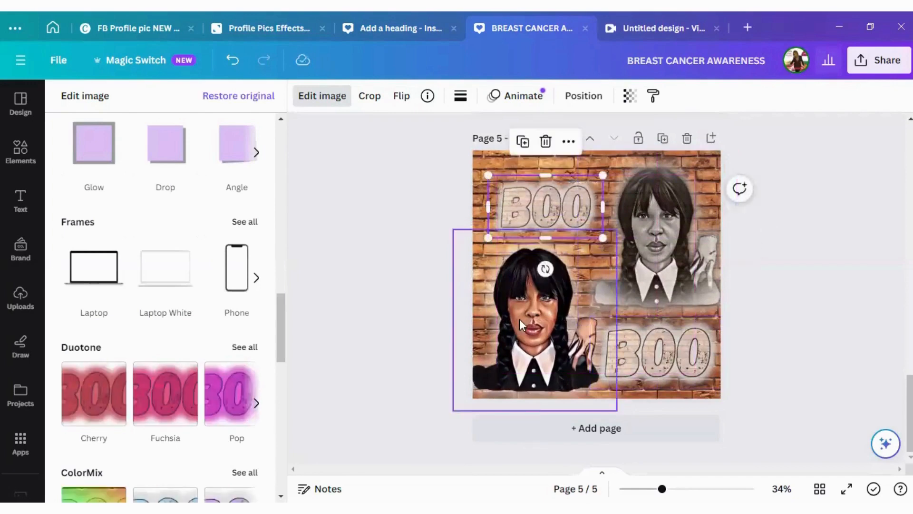
{"action": "left_click_drag", "start_coordinate": [520, 325], "coordinate": [516, 300]}
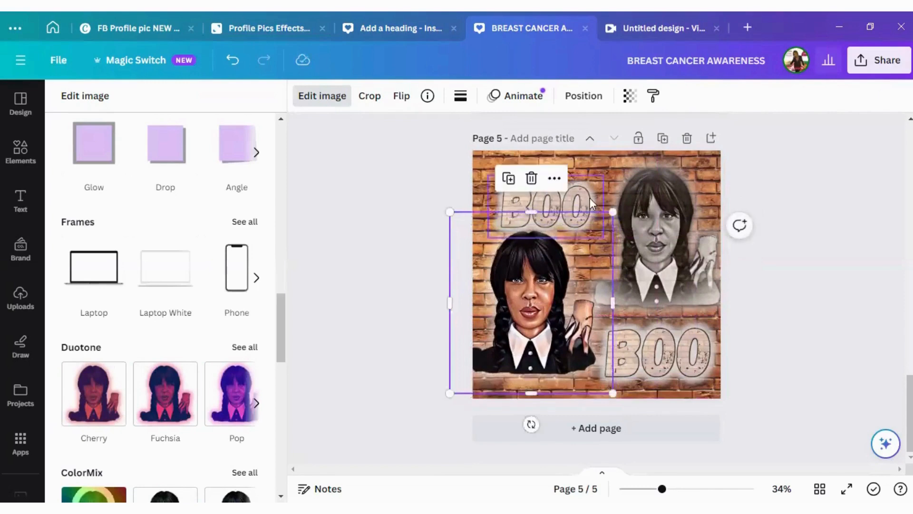
{"action": "left_click", "coordinate": [590, 183]}
{"action": "left_click_drag", "start_coordinate": [590, 182], "coordinate": [596, 180]}
{"action": "left_click_drag", "start_coordinate": [542, 274], "coordinate": [541, 253]}
- Nudge the lower BOO slightly up beneath the grey portrait and shift the colour portrait slightly down and left
{"action": "left_click", "coordinate": [632, 343]}
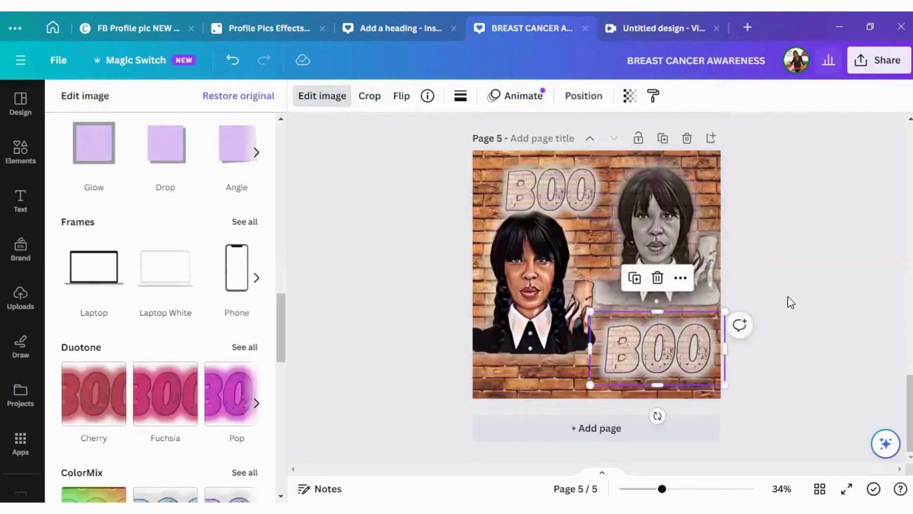
{"action": "left_click", "coordinate": [801, 331]}
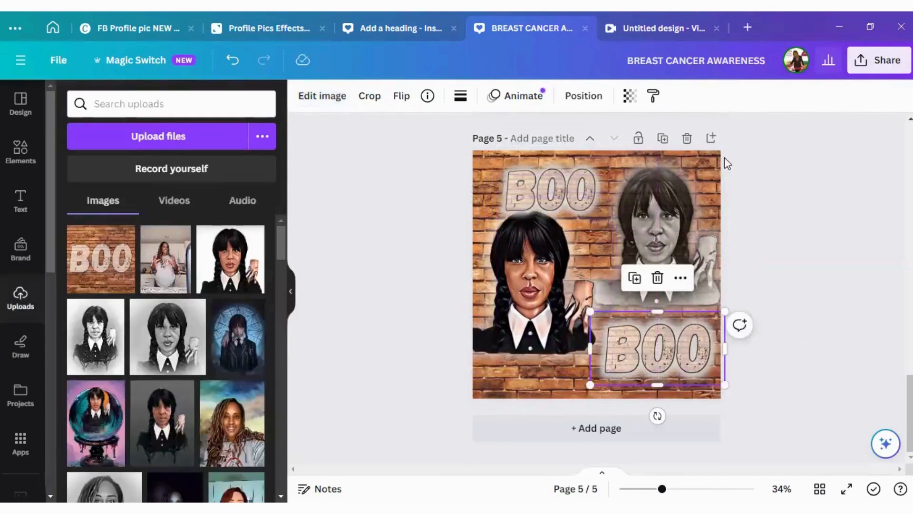
{"action": "left_click", "coordinate": [742, 275]}
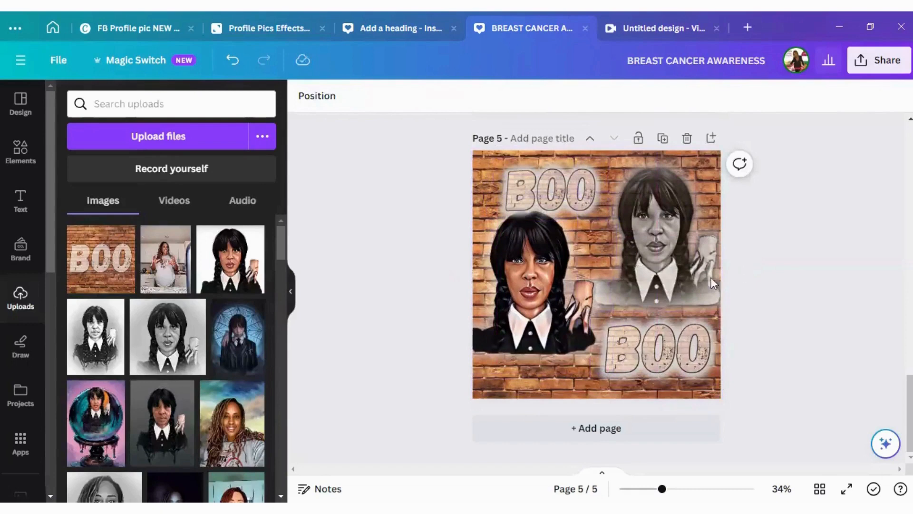
{"action": "left_click_drag", "start_coordinate": [532, 270], "coordinate": [538, 258]}
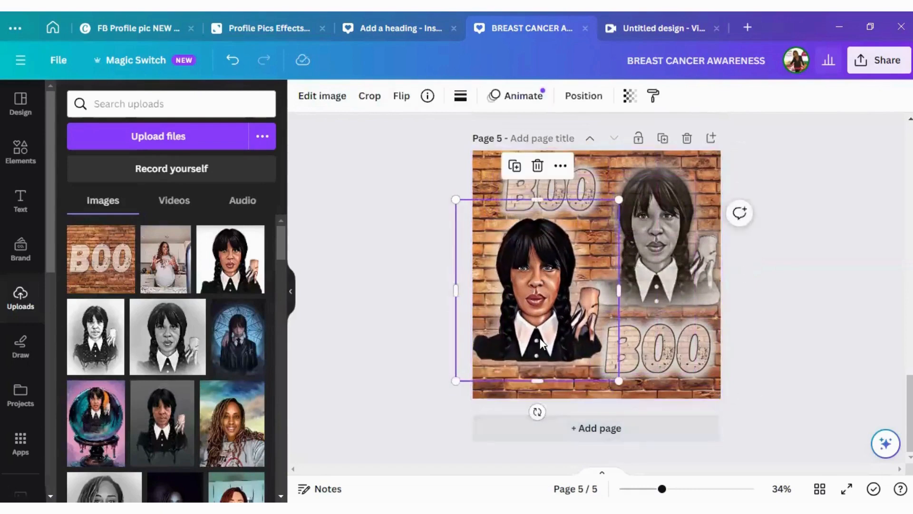
{"action": "left_click_drag", "start_coordinate": [540, 337], "coordinate": [529, 342]}
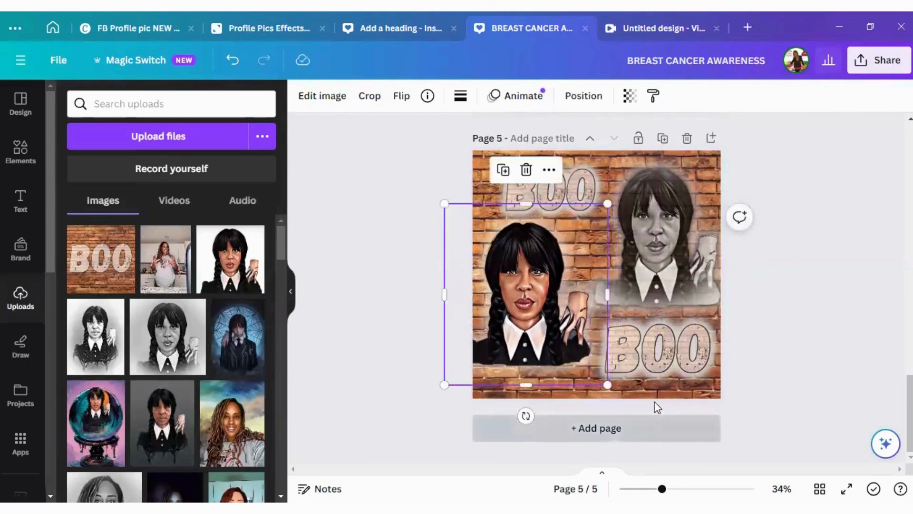
- Add a new blank page after the brick wall page and insert the uploaded colour portrait on it
{"action": "key", "text": "ctrl+Return"}
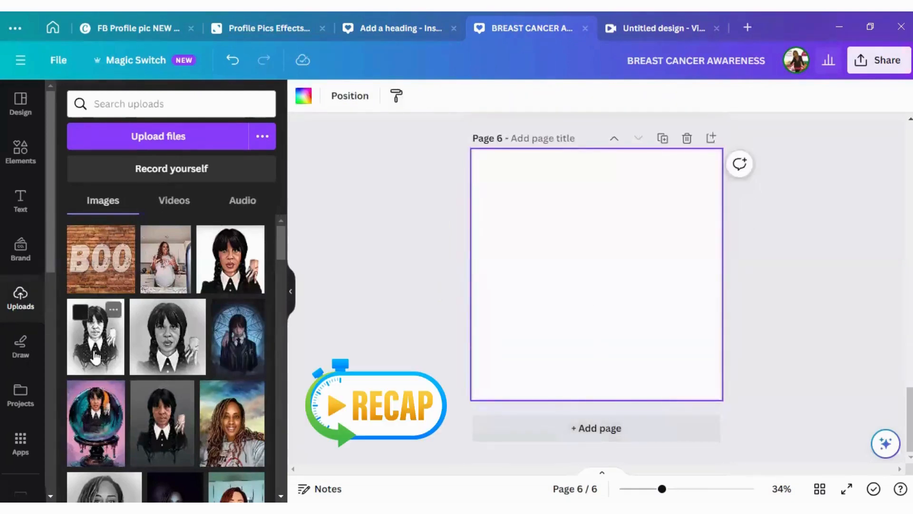
{"action": "left_click", "coordinate": [233, 268]}
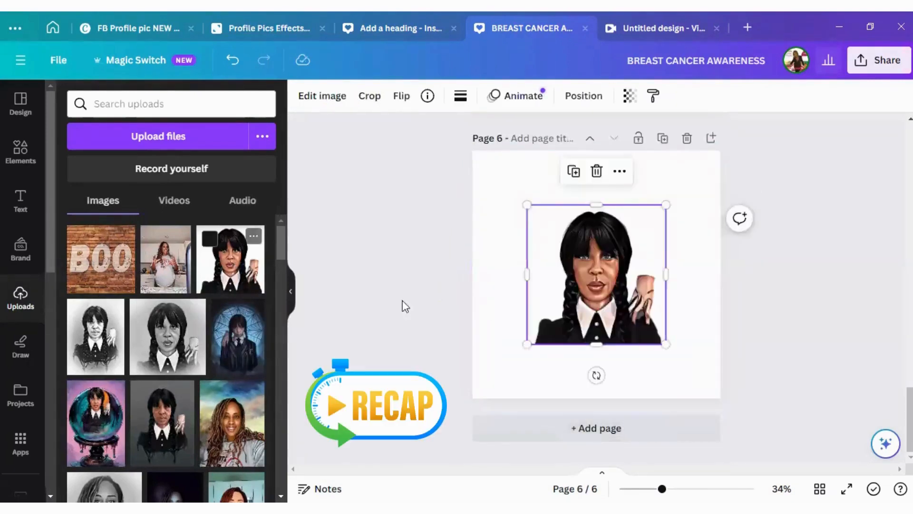
{"action": "mouse_move", "coordinate": [585, 327]}
{"action": "left_mouse_down"}
{"action": "mouse_move", "coordinate": [586, 297]}
{"action": "mouse_move", "coordinate": [581, 324]}
{"action": "left_mouse_up"}
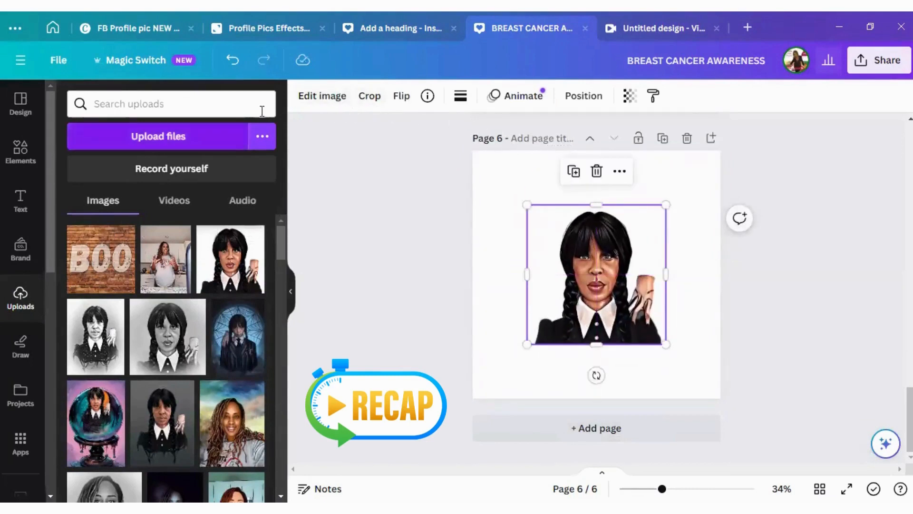
- Set the new page's background to the dark grey photo colour and shift the portrait slightly right and up
{"action": "left_click", "coordinate": [498, 185]}
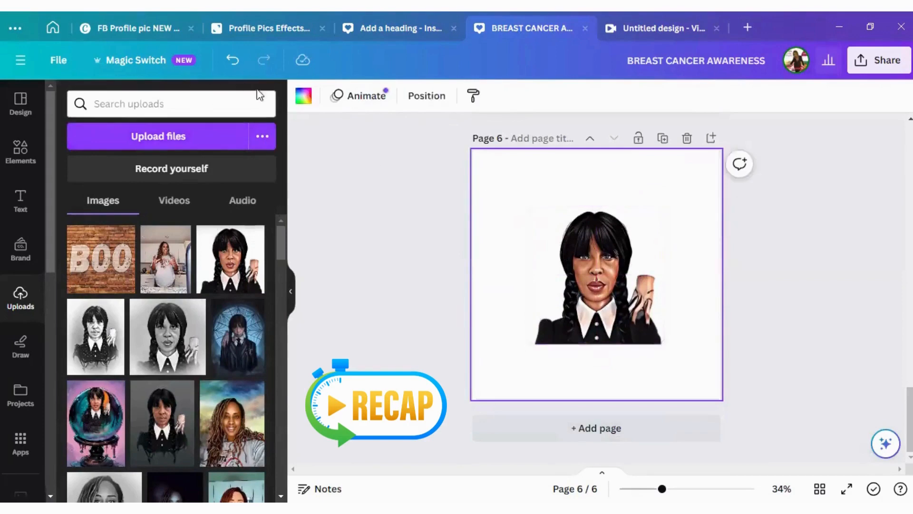
{"action": "left_click", "coordinate": [306, 97]}
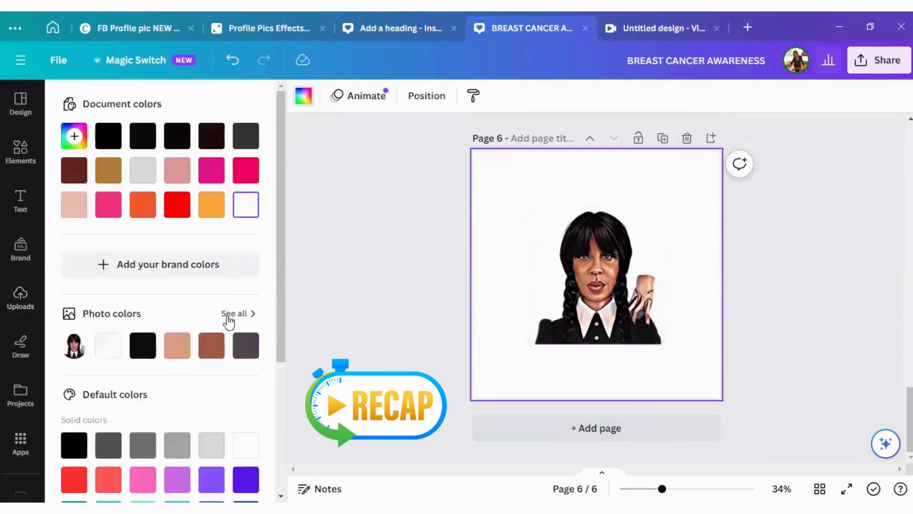
{"action": "left_click", "coordinate": [247, 352]}
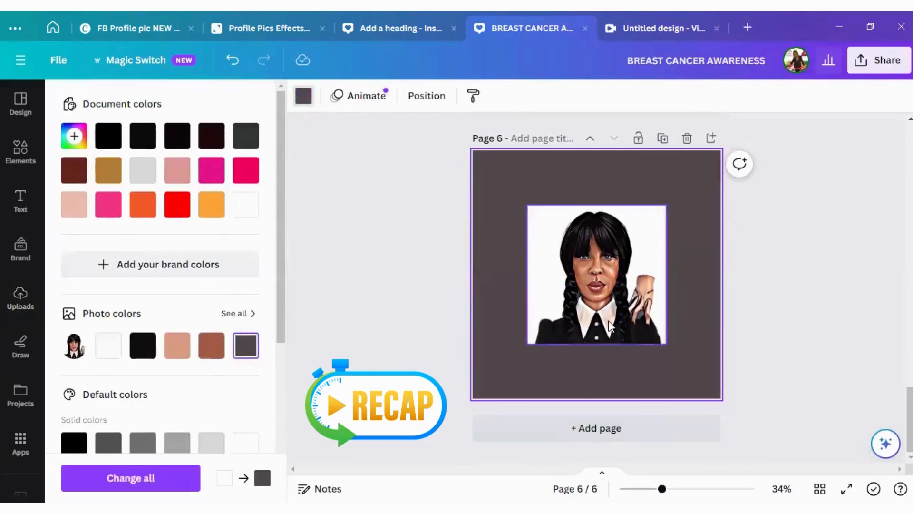
{"action": "left_click_drag", "start_coordinate": [562, 324], "coordinate": [592, 315]}
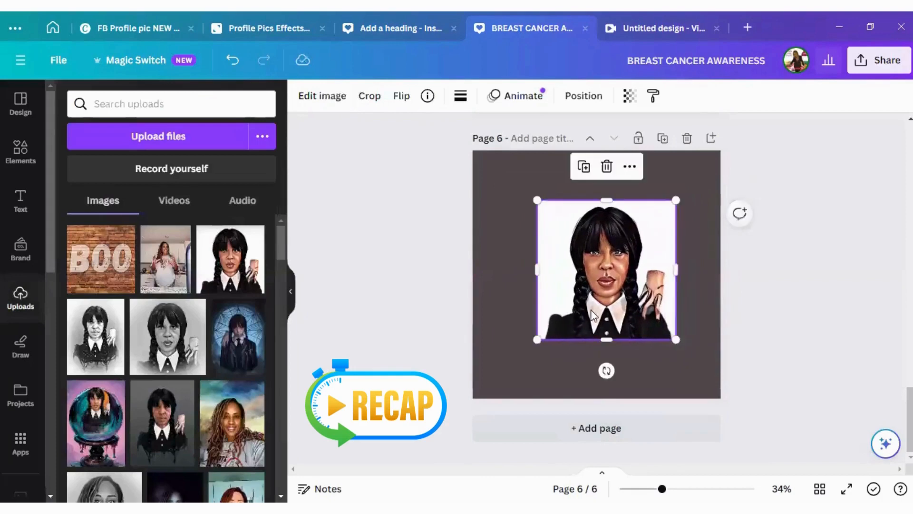
- Remove the white background from the colour portrait and centre the cutout horizontally on the grey page
{"action": "left_click", "coordinate": [335, 100]}
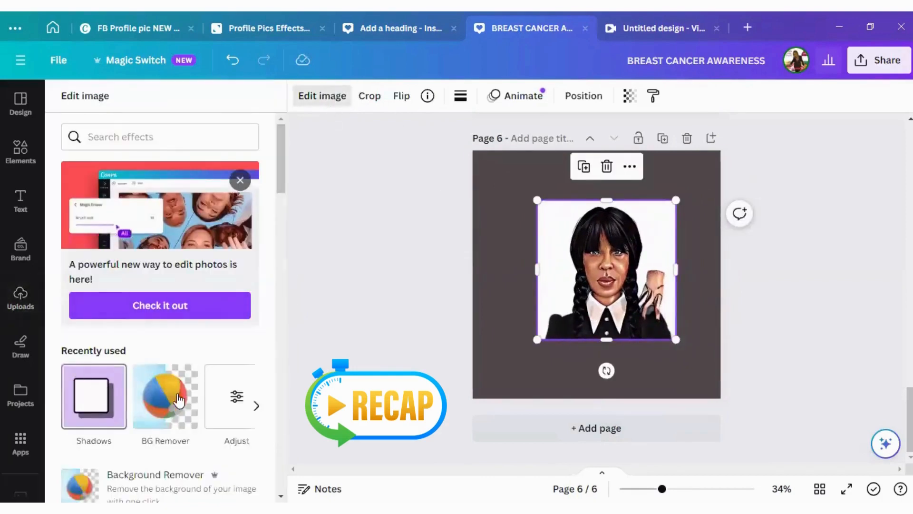
{"action": "left_click", "coordinate": [176, 400]}
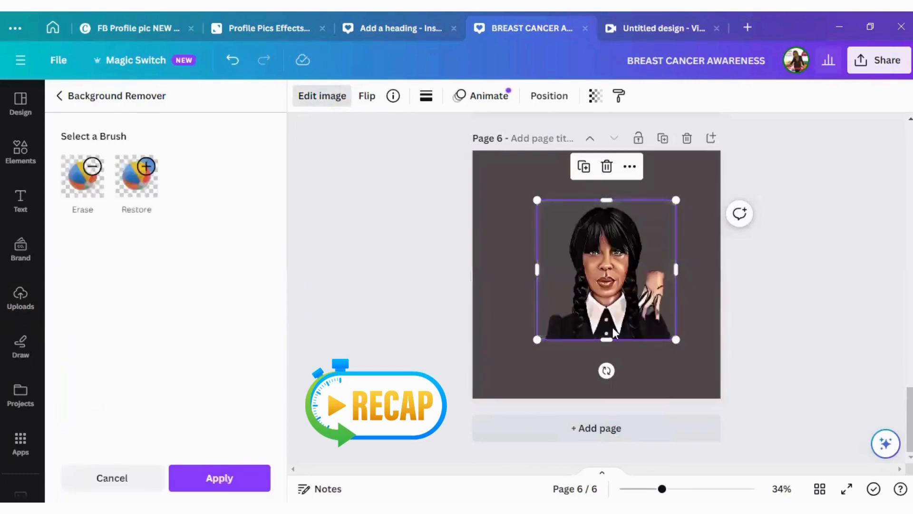
{"action": "mouse_move", "coordinate": [613, 327]}
{"action": "left_mouse_down"}
{"action": "mouse_move", "coordinate": [609, 286]}
{"action": "mouse_move", "coordinate": [604, 323]}
{"action": "left_mouse_up"}
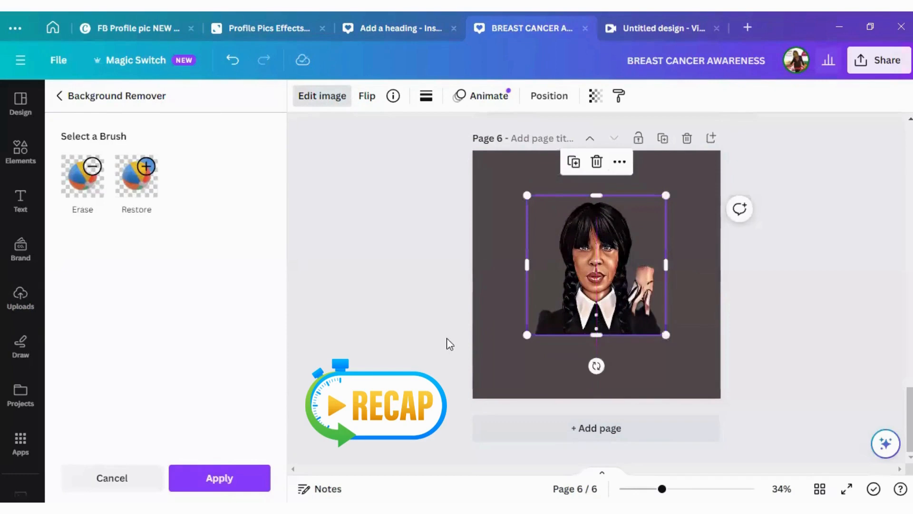
- Erase the straight lower edge of the colour portrait's shoulders into an uneven outline using a size 34 erase brush
{"action": "left_click", "coordinate": [81, 192]}
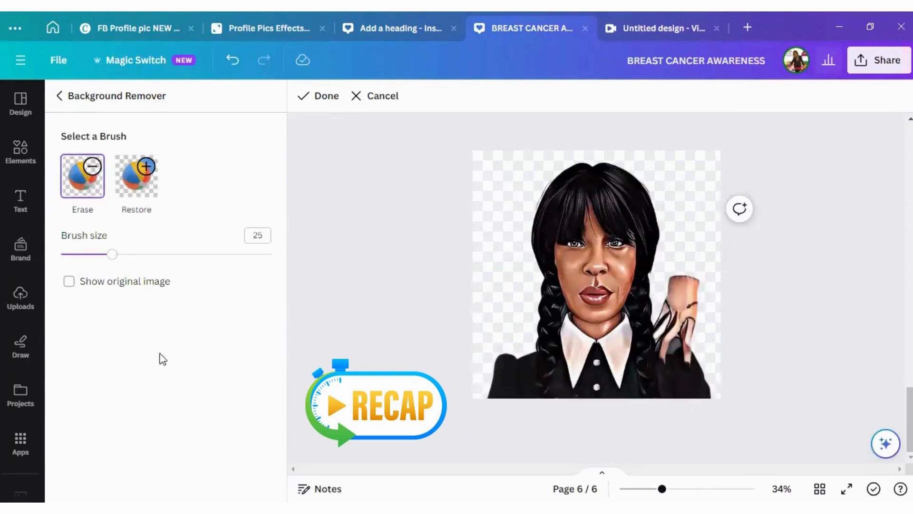
{"action": "left_click_drag", "start_coordinate": [112, 254], "coordinate": [131, 254]}
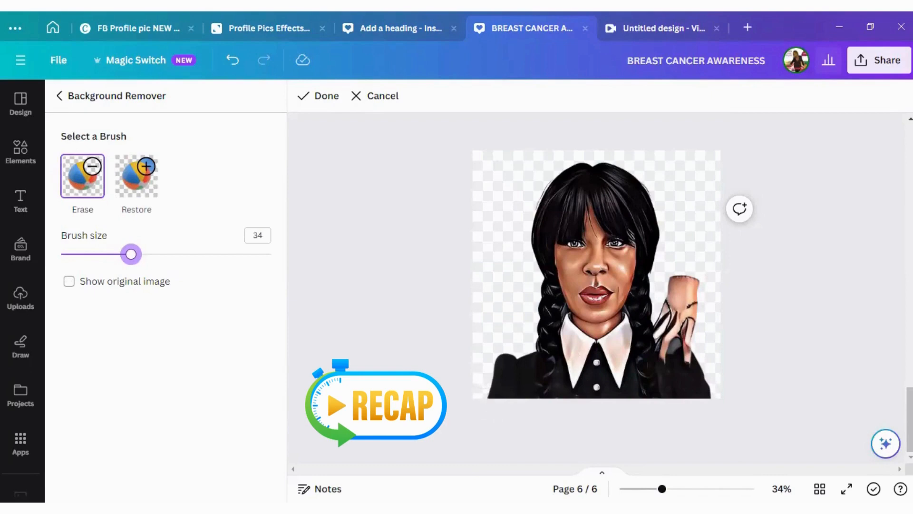
{"action": "left_click_drag", "start_coordinate": [476, 391], "coordinate": [643, 407]}
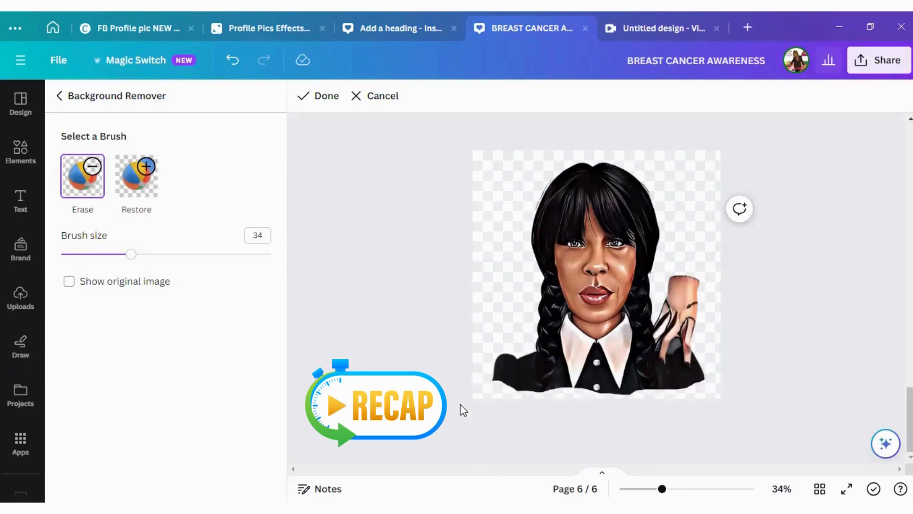
{"action": "left_click", "coordinate": [310, 98]}
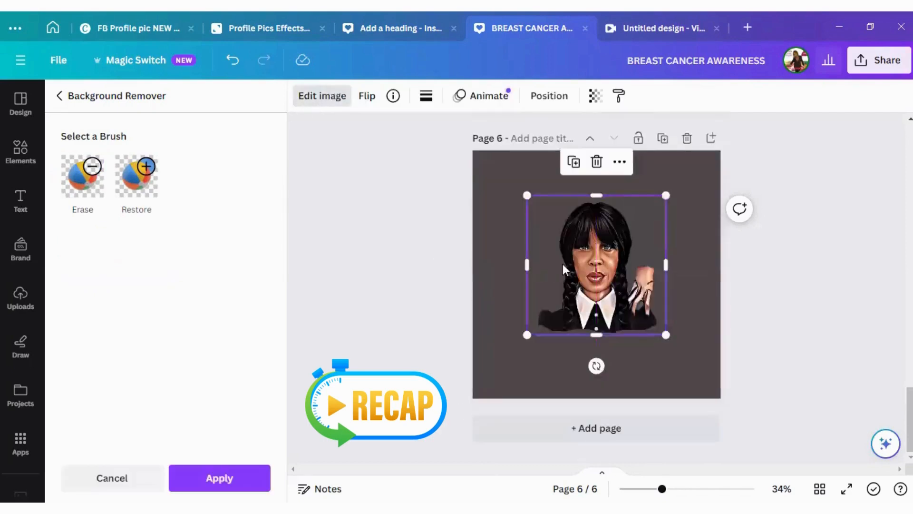
- Enlarge the portrait cutout to about 864 by 864, shift it slightly left and down, and apply the background-removal edits
{"action": "left_click_drag", "start_coordinate": [588, 282], "coordinate": [580, 291]}
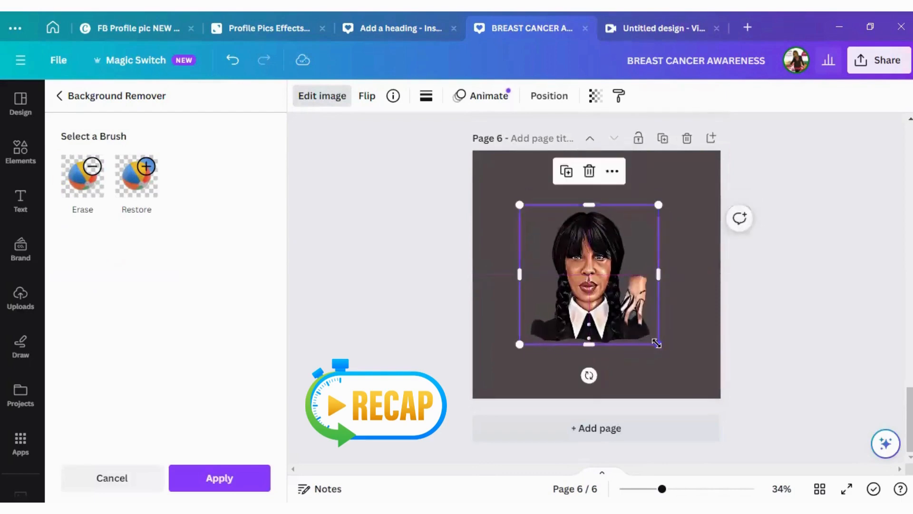
{"action": "left_click_drag", "start_coordinate": [656, 343], "coordinate": [687, 373]}
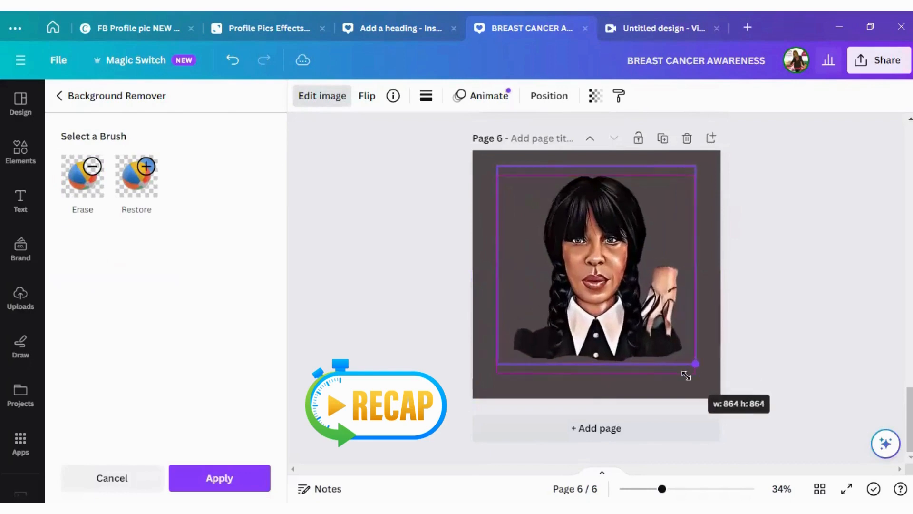
{"action": "left_click_drag", "start_coordinate": [615, 268], "coordinate": [609, 281]}
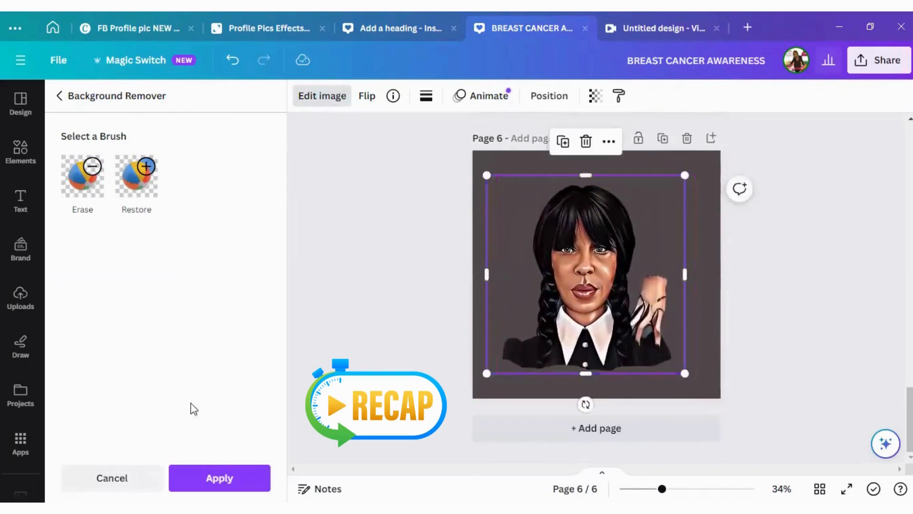
{"action": "left_click", "coordinate": [239, 480]}
- Apply a Glow shadow with transparency 90 to the portrait cutout and centre the cutout horizontally on the page
{"action": "left_click", "coordinate": [96, 412]}
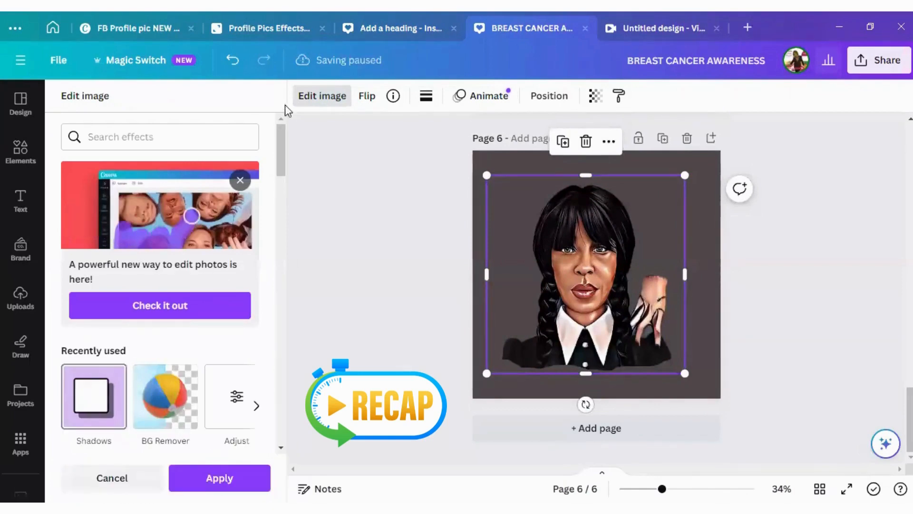
{"action": "left_click", "coordinate": [109, 417]}
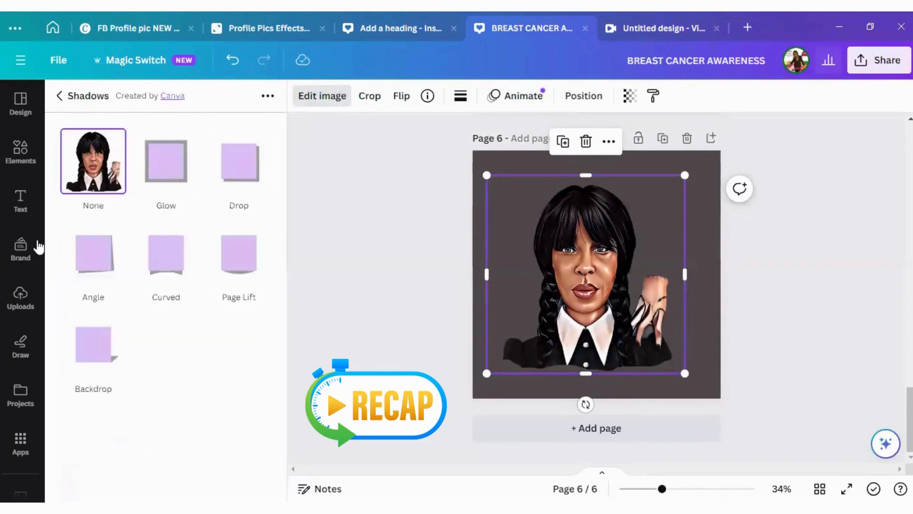
{"action": "left_click", "coordinate": [179, 180]}
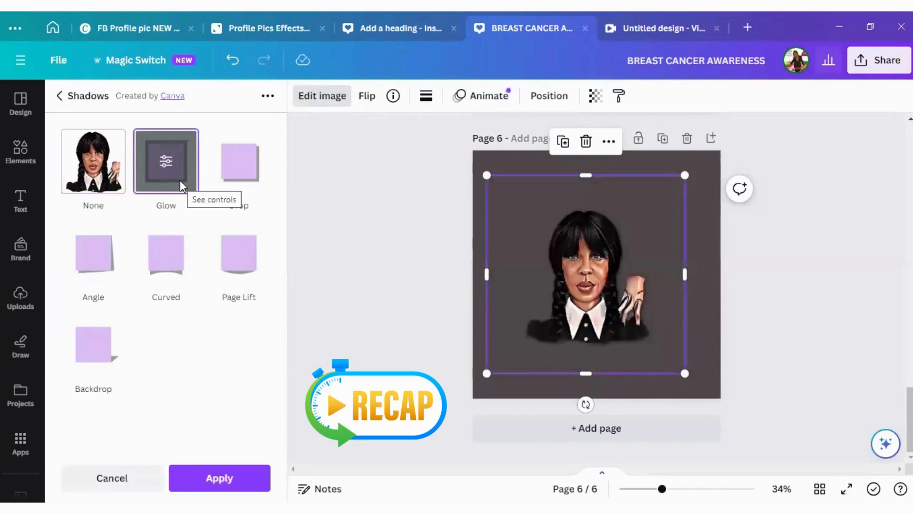
{"action": "mouse_move", "coordinate": [551, 320]}
{"action": "left_mouse_down"}
{"action": "mouse_move", "coordinate": [545, 349]}
{"action": "mouse_move", "coordinate": [566, 313]}
{"action": "left_mouse_up"}
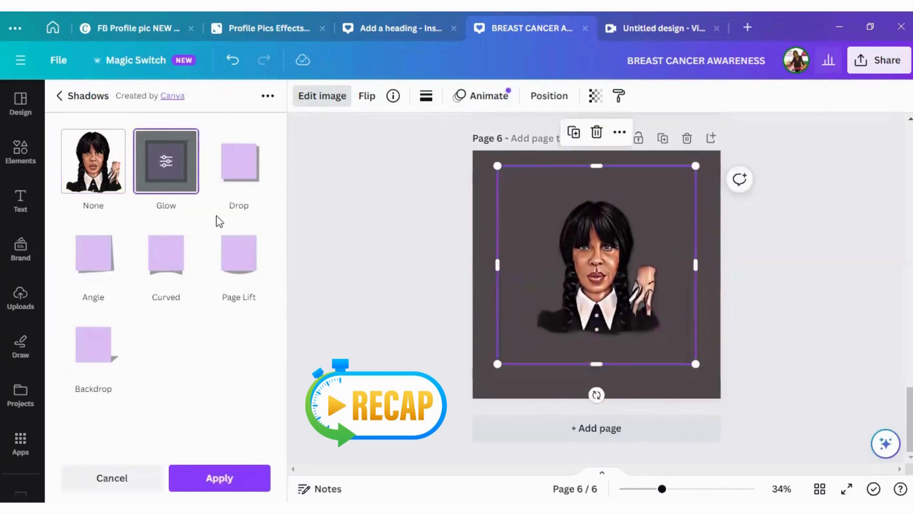
{"action": "left_click", "coordinate": [164, 160]}
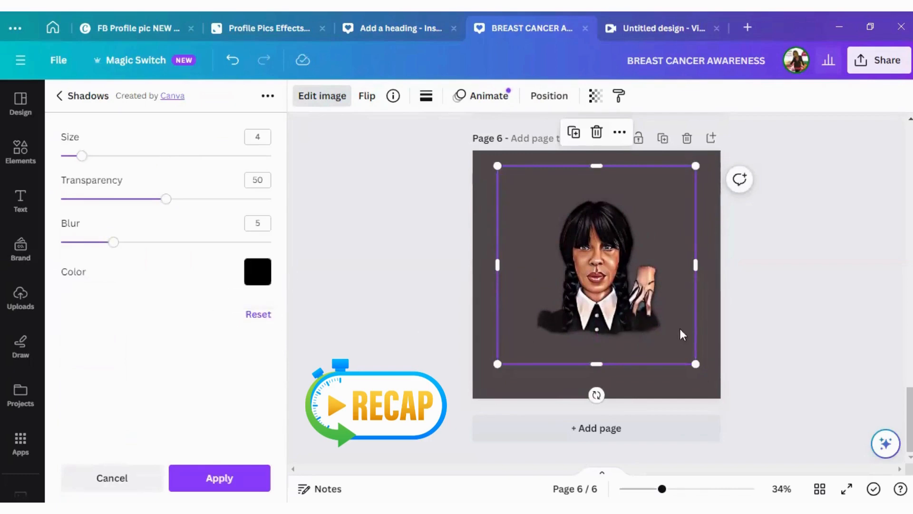
{"action": "left_click_drag", "start_coordinate": [169, 202], "coordinate": [252, 208]}
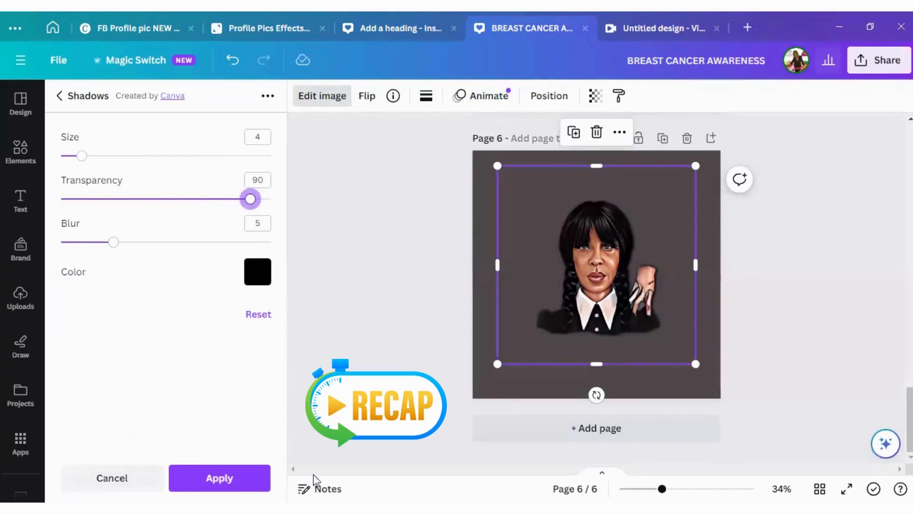
{"action": "left_click", "coordinate": [219, 477]}
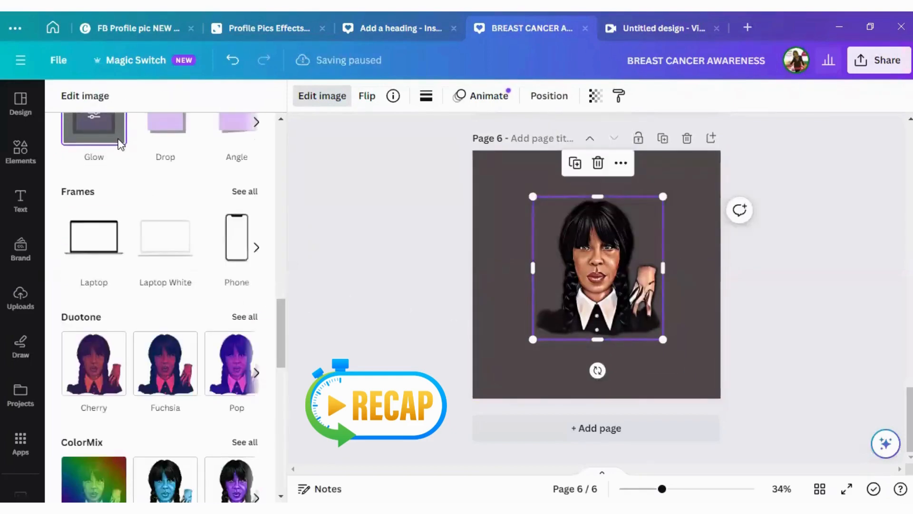
- Add a second Glow shadow to the portrait and set its colour to white
{"action": "left_click", "coordinate": [119, 142]}
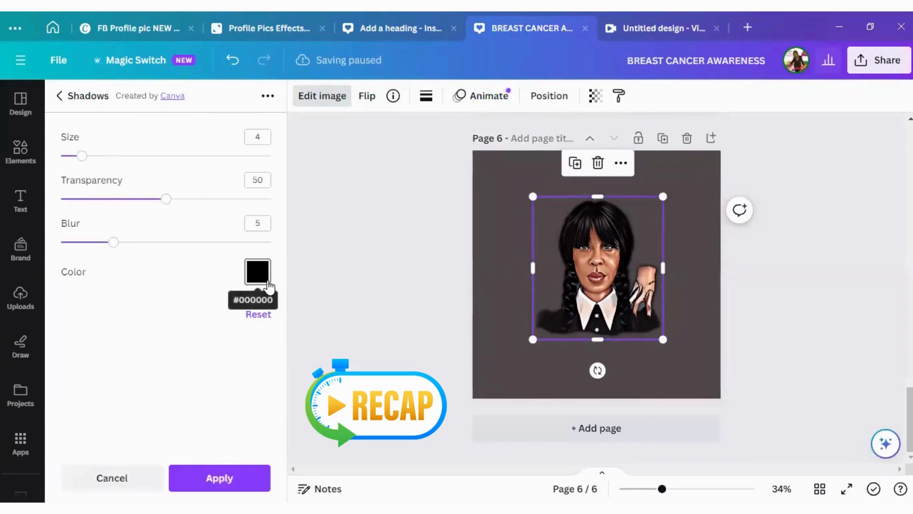
{"action": "left_click", "coordinate": [261, 279]}
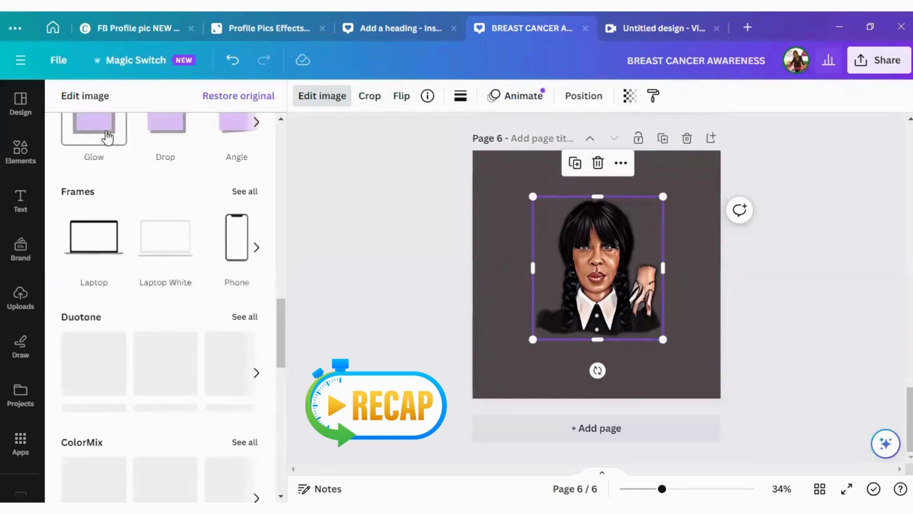
{"action": "left_click", "coordinate": [108, 136]}
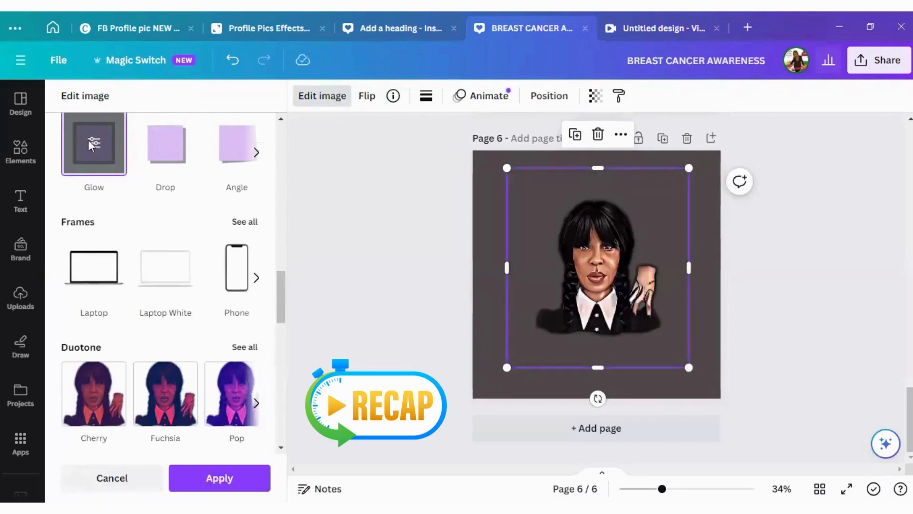
{"action": "left_click", "coordinate": [91, 150]}
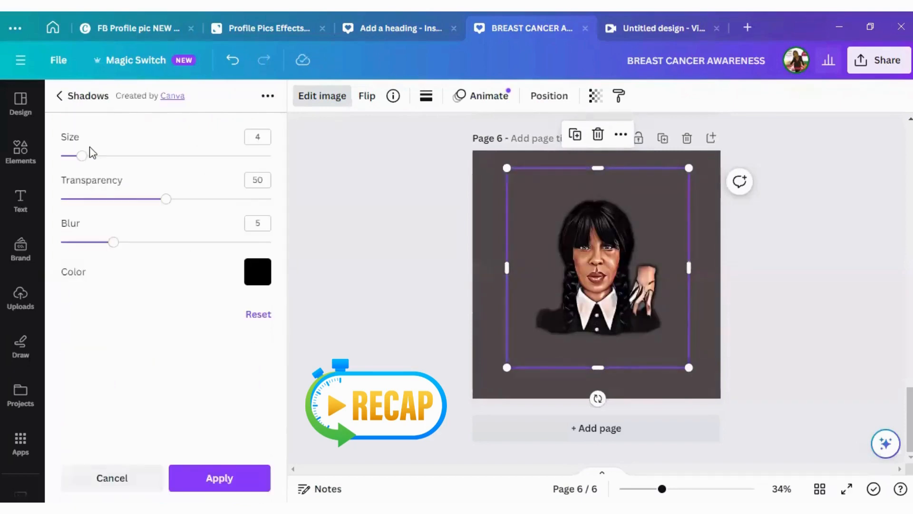
{"action": "left_click", "coordinate": [268, 285]}
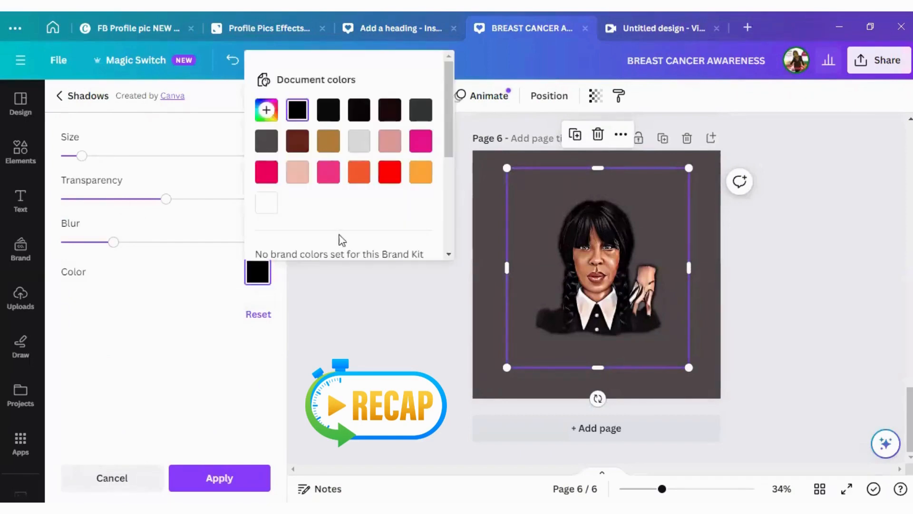
{"action": "left_click", "coordinate": [274, 212]}
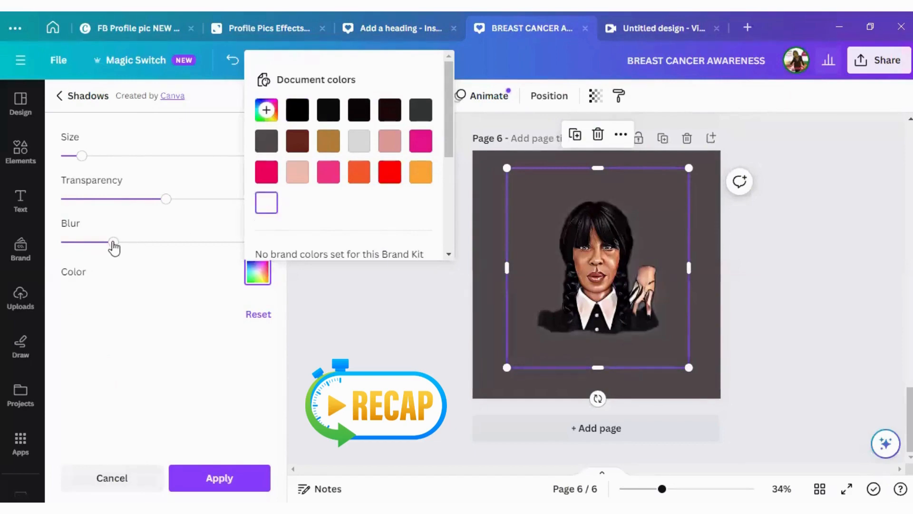
- Set the white glow to blur 16, size 19 and transparency 90, and apply it
{"action": "left_click_drag", "start_coordinate": [114, 247], "coordinate": [227, 251]}
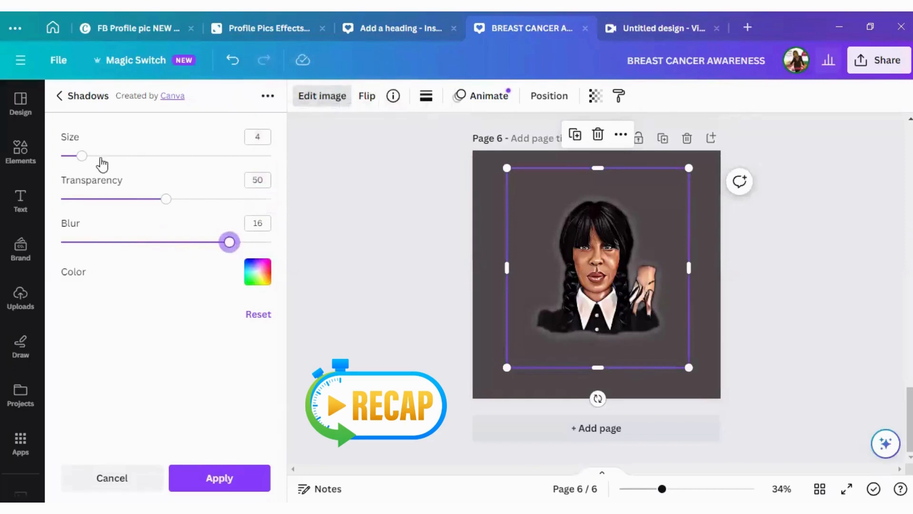
{"action": "left_click_drag", "start_coordinate": [86, 162], "coordinate": [251, 207]}
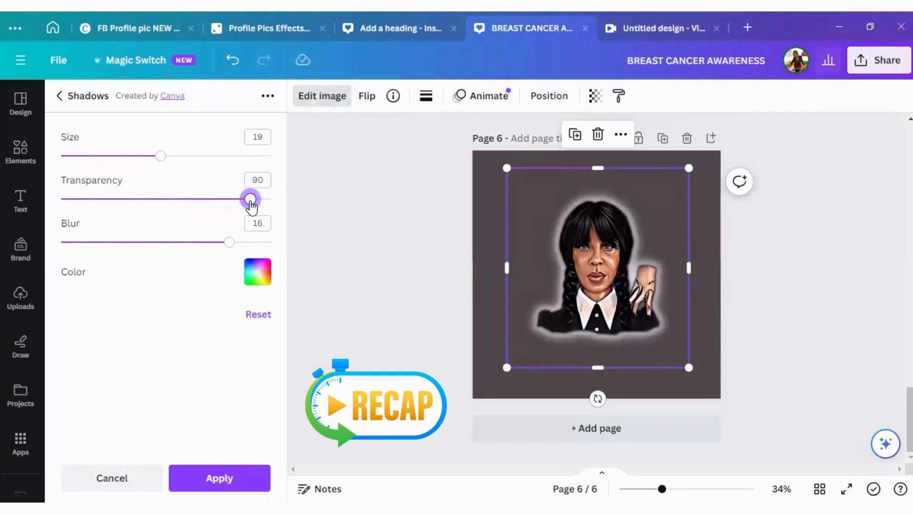
{"action": "left_click", "coordinate": [233, 478]}
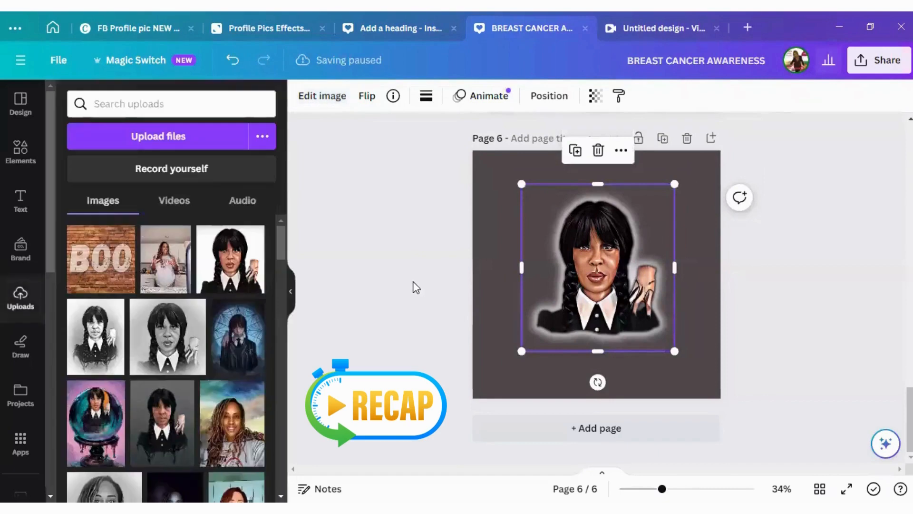
- Enlarge the glowing portrait until it nearly fills the grey page, centred horizontally and slightly above the middle
{"action": "left_click_drag", "start_coordinate": [580, 285], "coordinate": [526, 335]}
{"action": "left_click_drag", "start_coordinate": [627, 247], "coordinate": [676, 191]}
{"action": "left_click_drag", "start_coordinate": [591, 283], "coordinate": [587, 254]}
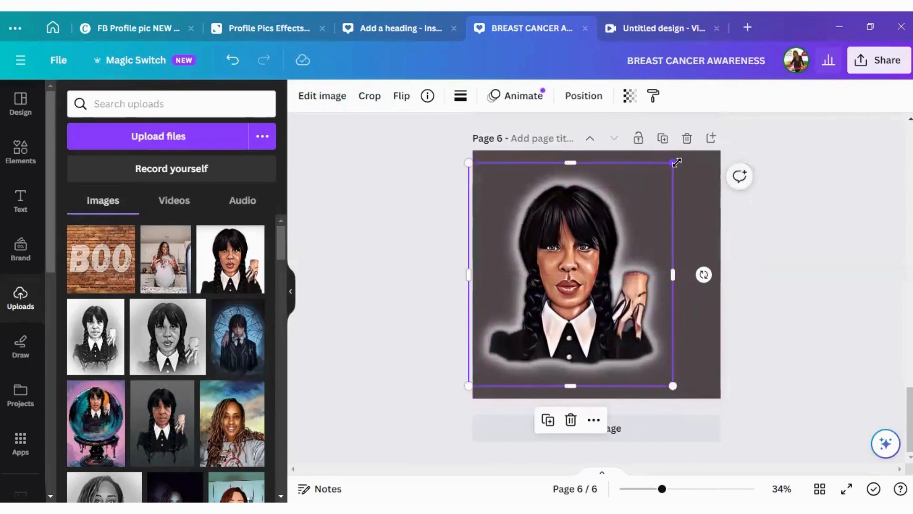
{"action": "left_click_drag", "start_coordinate": [677, 163], "coordinate": [694, 139]}
{"action": "left_click_drag", "start_coordinate": [638, 198], "coordinate": [652, 180]}
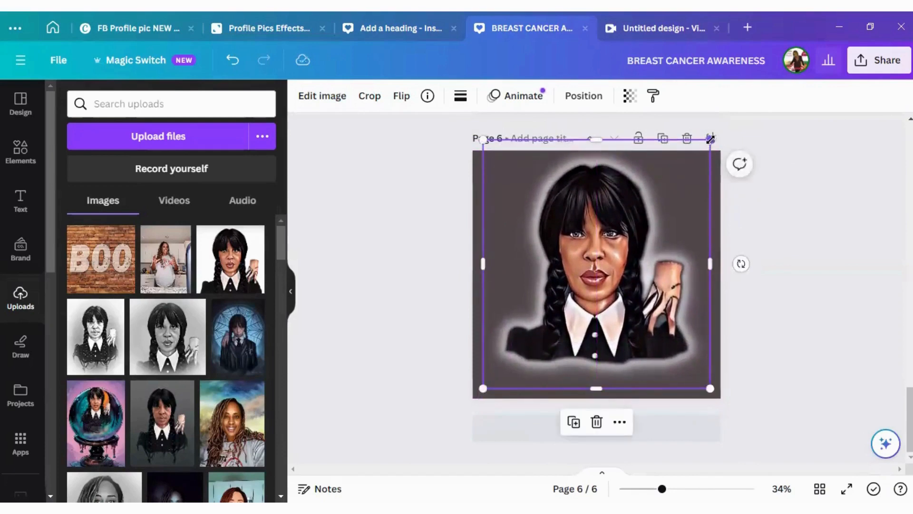
{"action": "left_click_drag", "start_coordinate": [710, 139], "coordinate": [712, 139]}
{"action": "left_click_drag", "start_coordinate": [635, 224], "coordinate": [635, 243]}
{"action": "left_click", "coordinate": [464, 257]}
{"action": "left_click", "coordinate": [500, 193]}
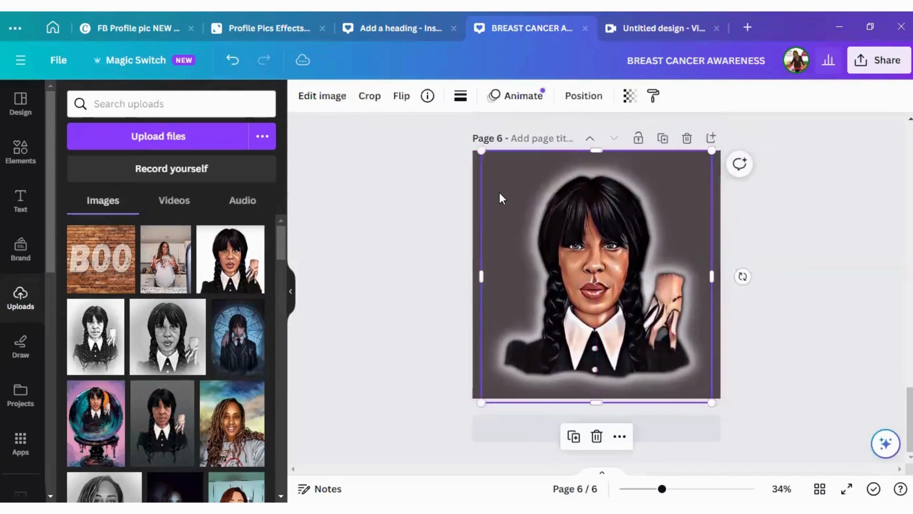
{"action": "mouse_move", "coordinate": [578, 217]}
{"action": "left_mouse_down"}
{"action": "mouse_move", "coordinate": [581, 195]}
{"action": "mouse_move", "coordinate": [577, 203]}
{"action": "left_mouse_up"}
{"action": "left_click_drag", "start_coordinate": [624, 295], "coordinate": [624, 295]}
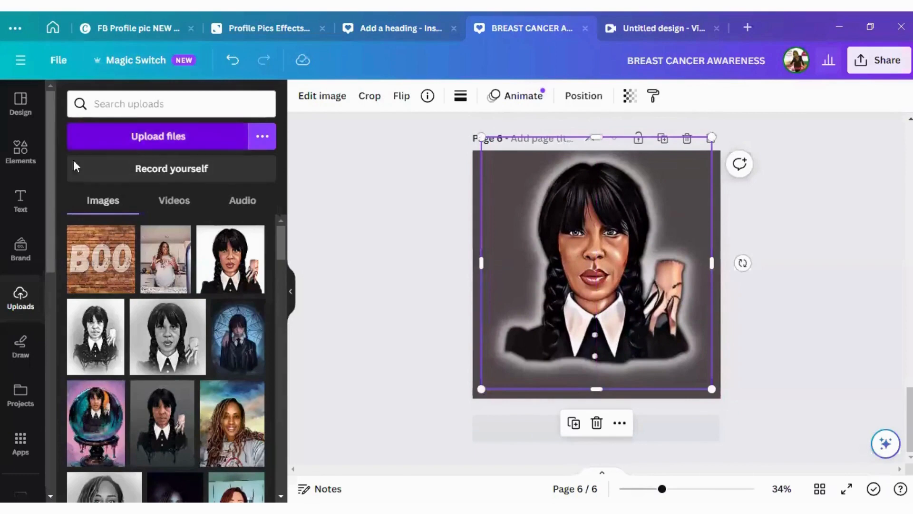
- Add a heading reading "Trick or Treat" across the portrait
{"action": "left_click", "coordinate": [20, 204]}
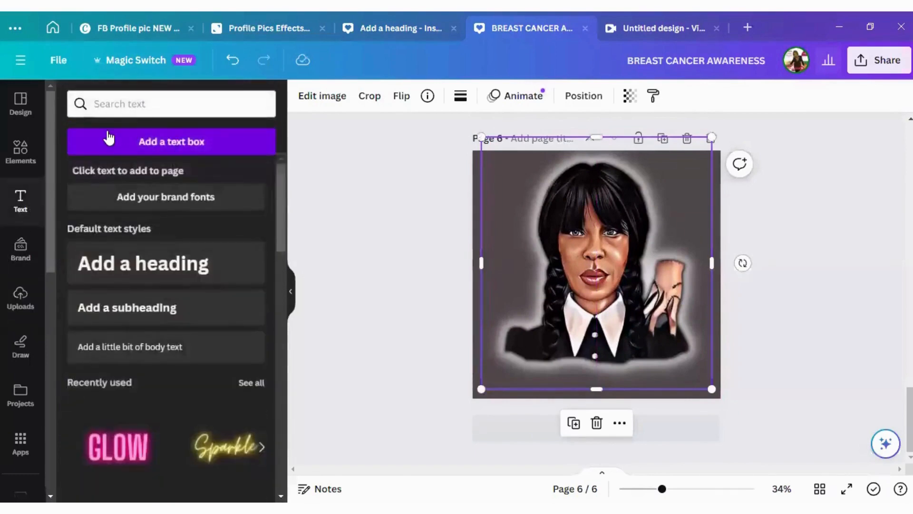
{"action": "left_click", "coordinate": [149, 264]}
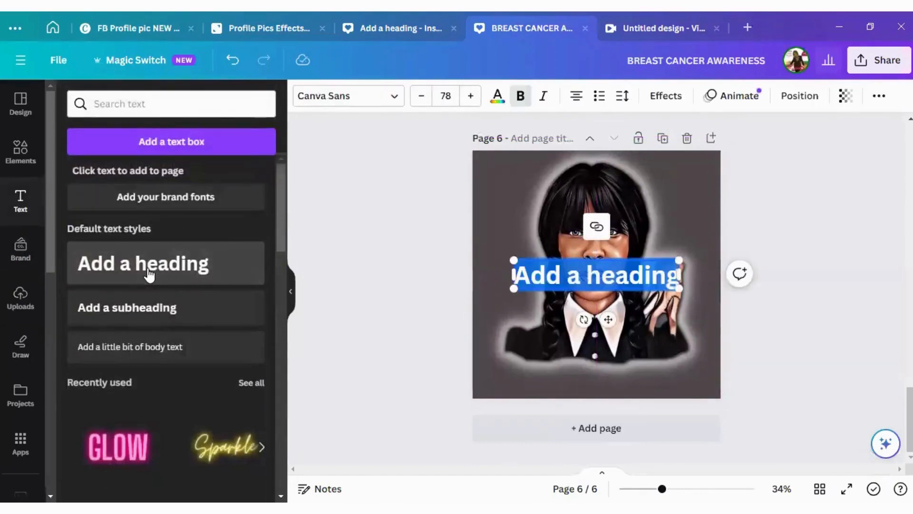
{"action": "type", "text": "Trea"}
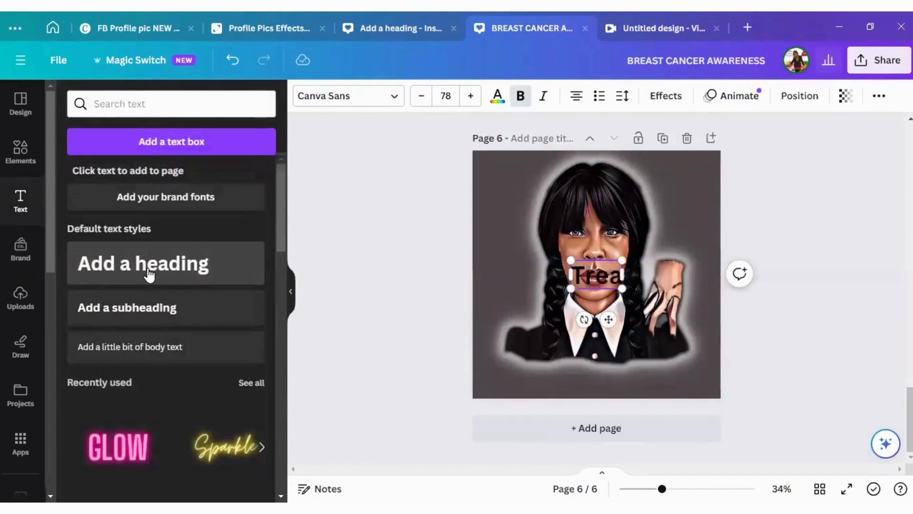
{"action": "key", "text": "BackSpace"}
{"action": "key", "text": "BackSpace"}
{"action": "type", "text": "e"}
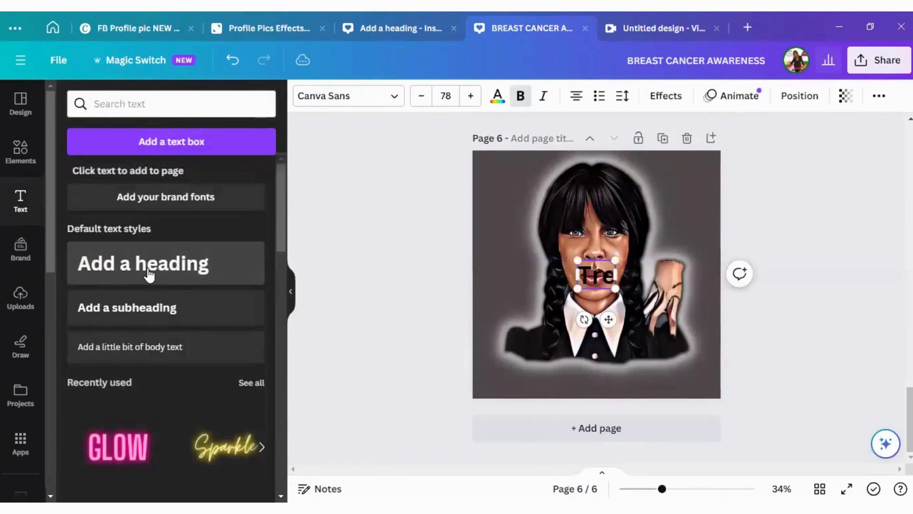
{"action": "key", "text": "BackSpace"}
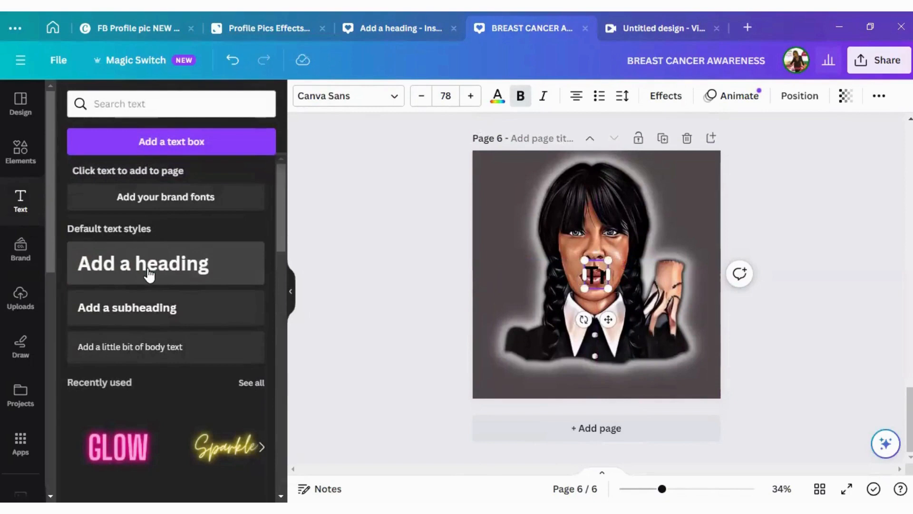
{"action": "type", "text": "ick"}
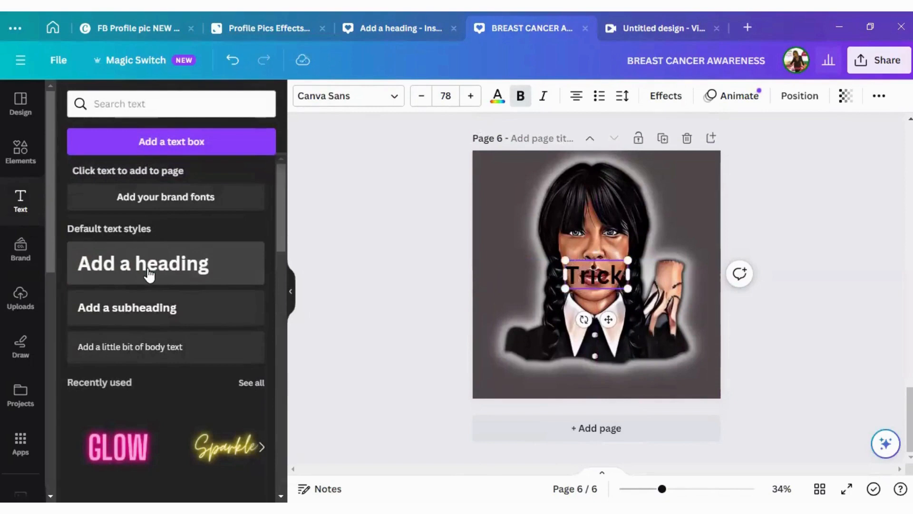
{"action": "type", "text": " or Treat"}
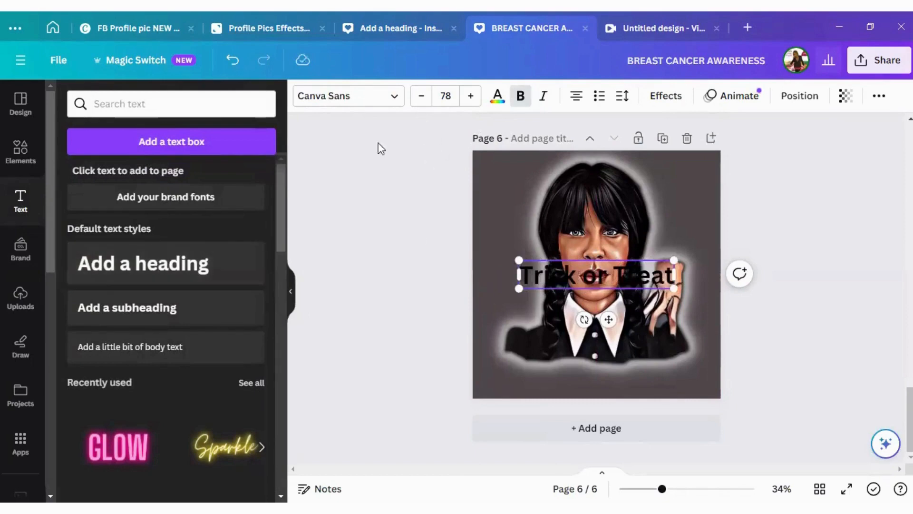
- Set the heading's font to Charu Chandan Blood Drip and enlarge the text to size 112
{"action": "left_click", "coordinate": [342, 103]}
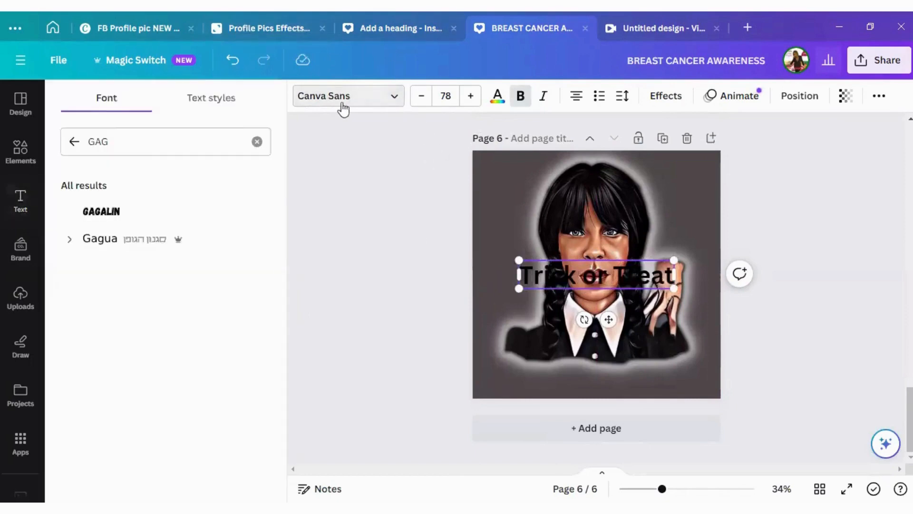
{"action": "left_click", "coordinate": [257, 142]}
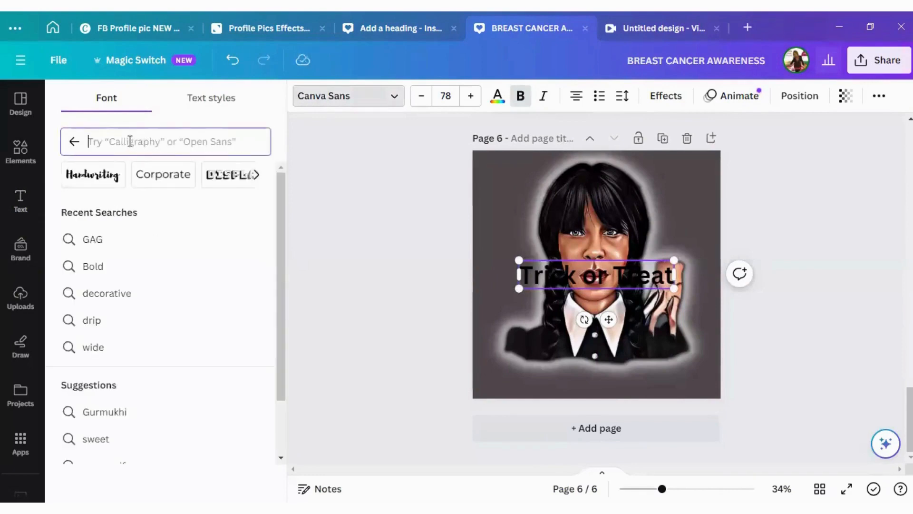
{"action": "type", "text": "drip"}
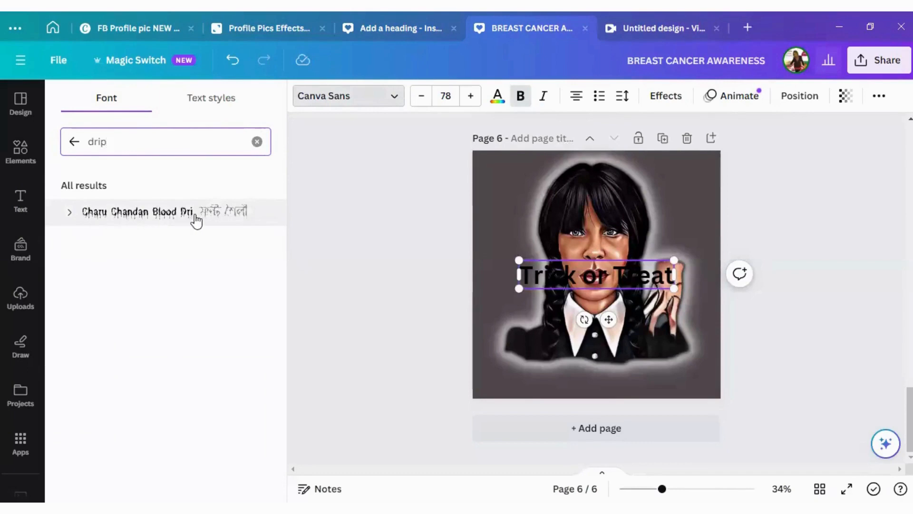
{"action": "left_click", "coordinate": [176, 221]}
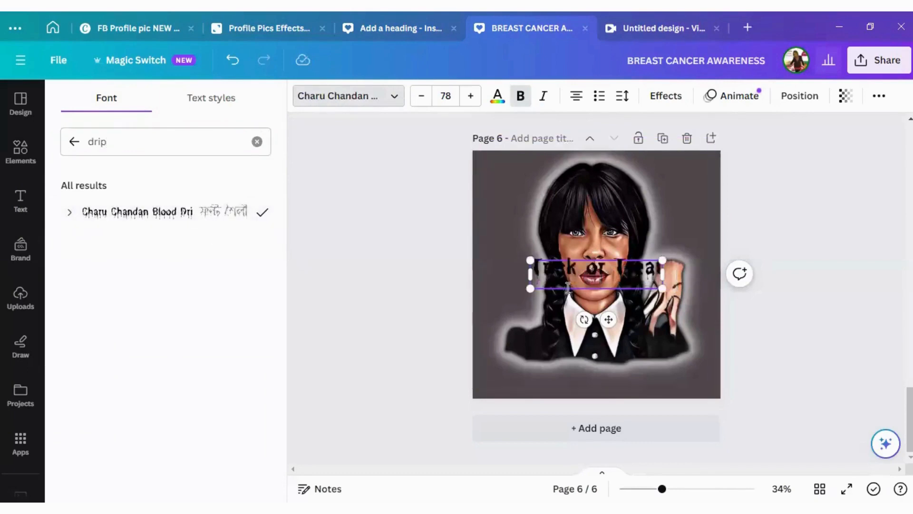
{"action": "left_click_drag", "start_coordinate": [661, 293], "coordinate": [721, 303]}
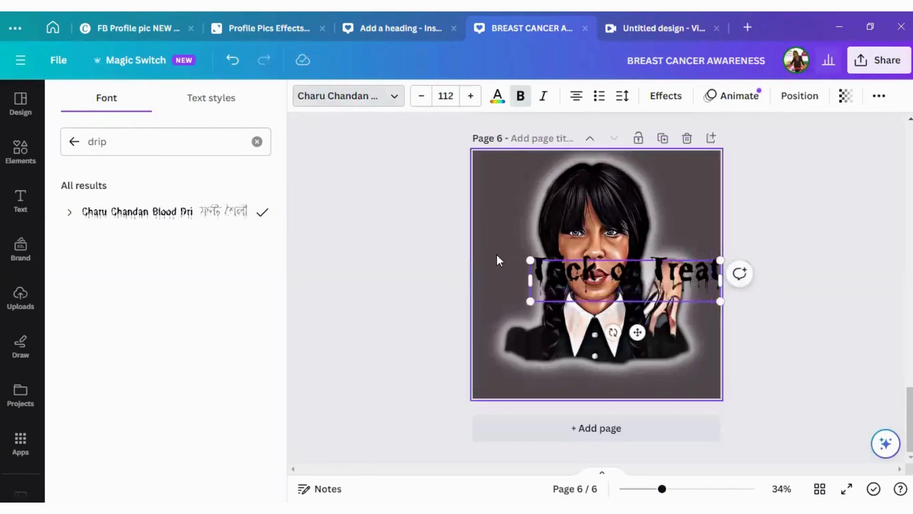
- Shrink the portrait and place it lower on the page, leaving room above the head
{"action": "key", "text": "Escape"}
{"action": "left_click_drag", "start_coordinate": [626, 270], "coordinate": [602, 333]}
{"action": "left_click", "coordinate": [562, 389]}
{"action": "left_click_drag", "start_coordinate": [712, 167], "coordinate": [687, 192]}
- Move the "Trick or Treat" heading above the portrait, enlarge it to size 133 and centre it horizontally
{"action": "left_click_drag", "start_coordinate": [647, 243], "coordinate": [675, 176]}
{"action": "left_click", "coordinate": [711, 268]}
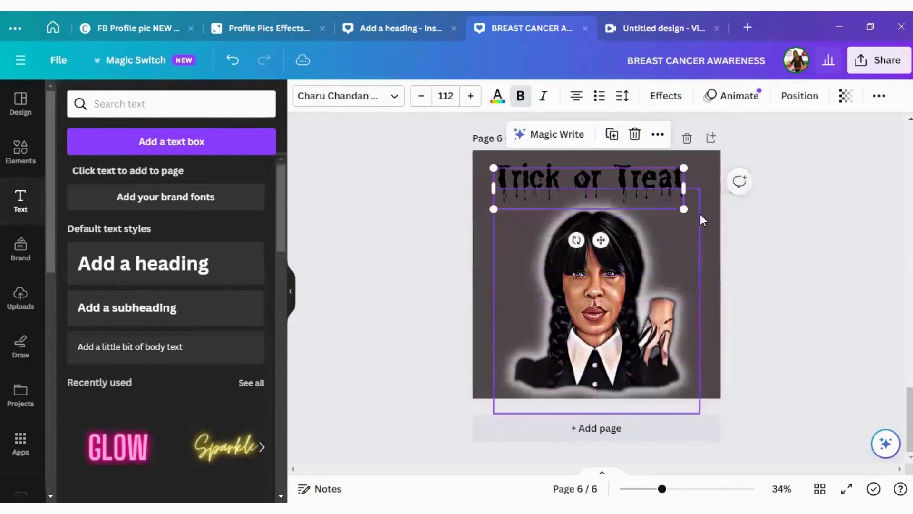
{"action": "left_click_drag", "start_coordinate": [684, 209], "coordinate": [718, 233]}
{"action": "left_click_drag", "start_coordinate": [646, 185], "coordinate": [643, 185]}
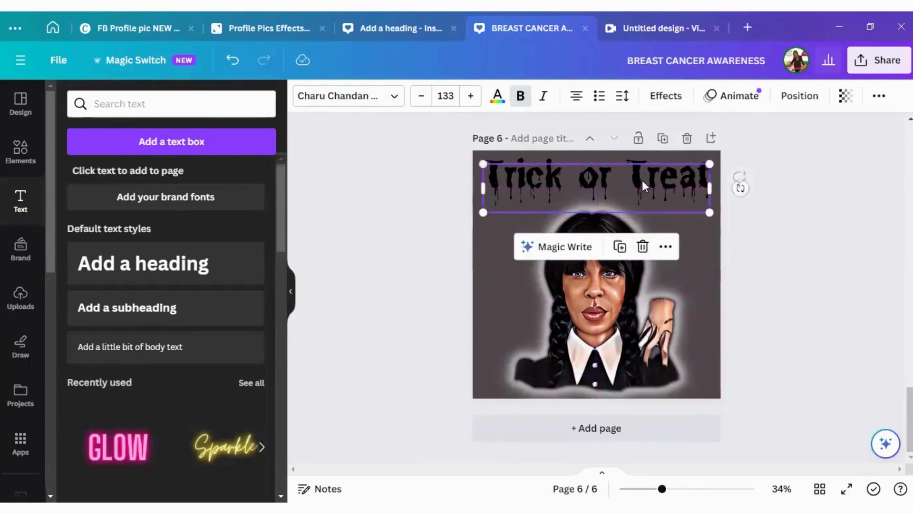
- Try the Splice, Outline and Lift text effects on the heading
{"action": "left_click", "coordinate": [667, 98]}
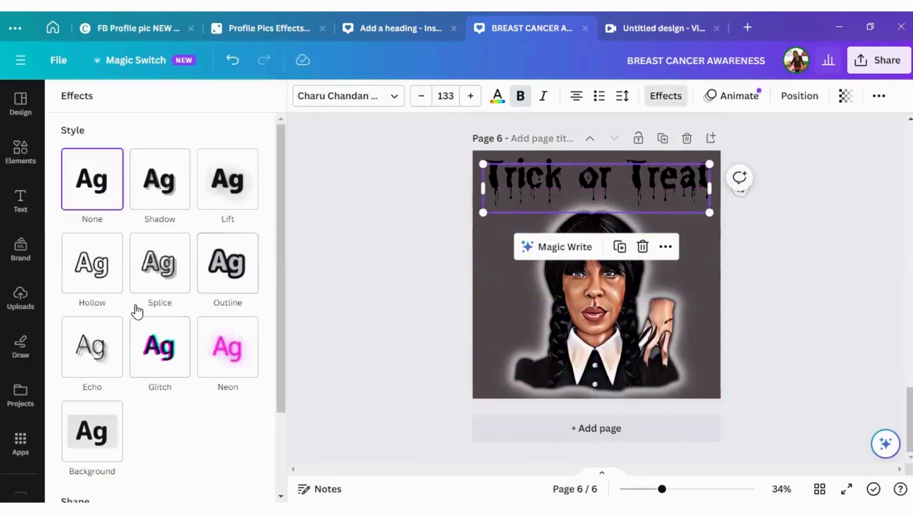
{"action": "left_click", "coordinate": [167, 279]}
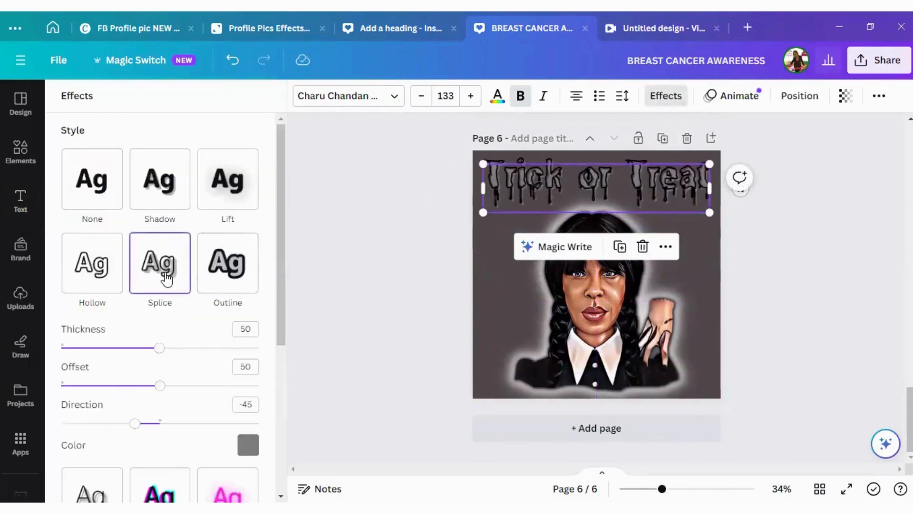
{"action": "left_click", "coordinate": [225, 274]}
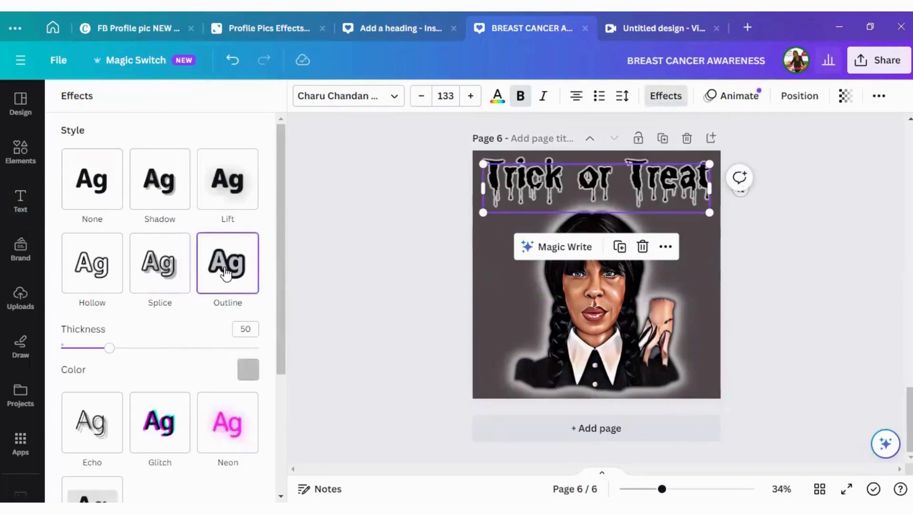
{"action": "left_click", "coordinate": [243, 179]}
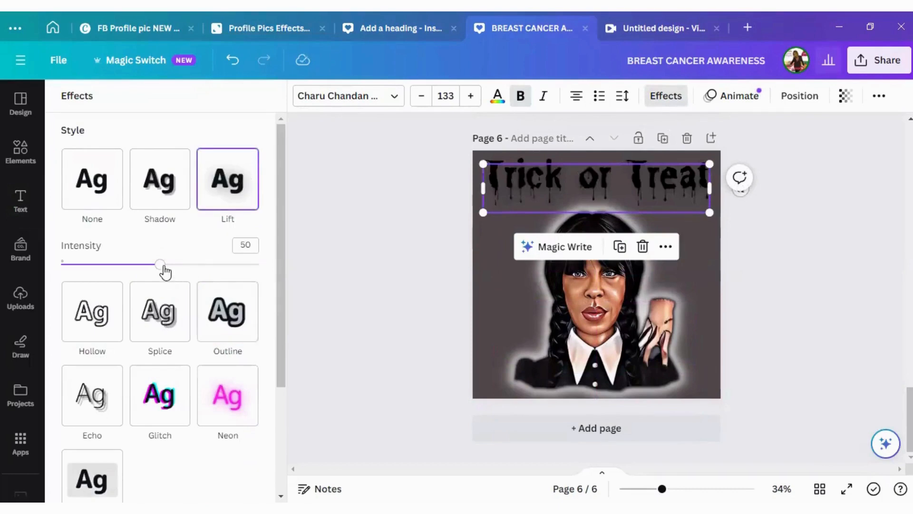
{"action": "scroll", "coordinate": [186, 285], "scroll_direction": "down", "scroll_amount": 3}
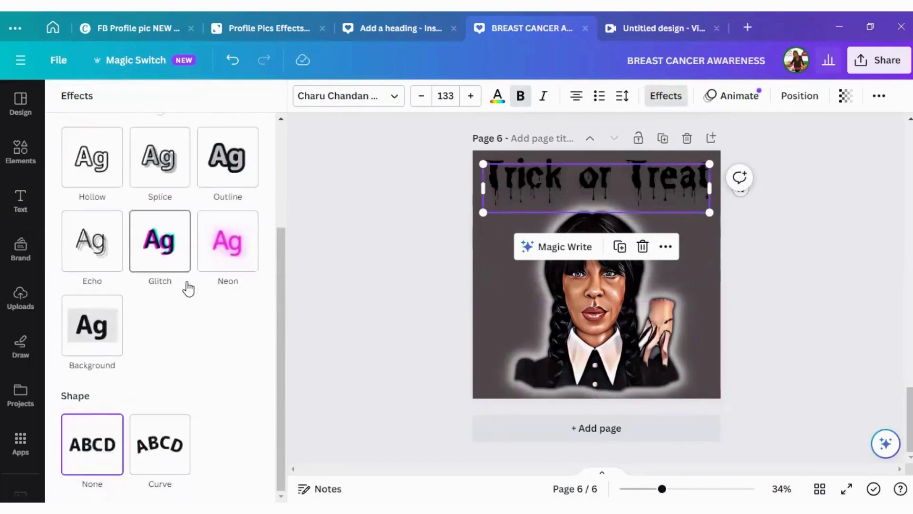
{"action": "scroll", "coordinate": [189, 287], "scroll_direction": "up", "scroll_amount": 1}
{"action": "scroll", "coordinate": [187, 285], "scroll_direction": "up", "scroll_amount": 2}
{"action": "mouse_move", "coordinate": [167, 270]}
{"action": "left_mouse_down"}
{"action": "mouse_move", "coordinate": [290, 271]}
{"action": "mouse_move", "coordinate": [182, 264]}
{"action": "left_mouse_up"}
- Apply the Shadow effect to the heading and set the shadow colour to orange from the document colours
{"action": "left_click", "coordinate": [156, 195]}
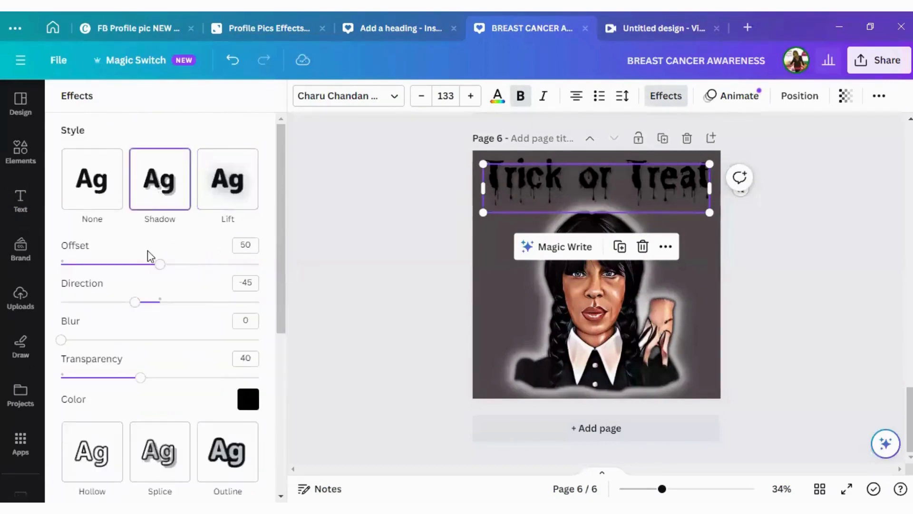
{"action": "left_click", "coordinate": [255, 405]}
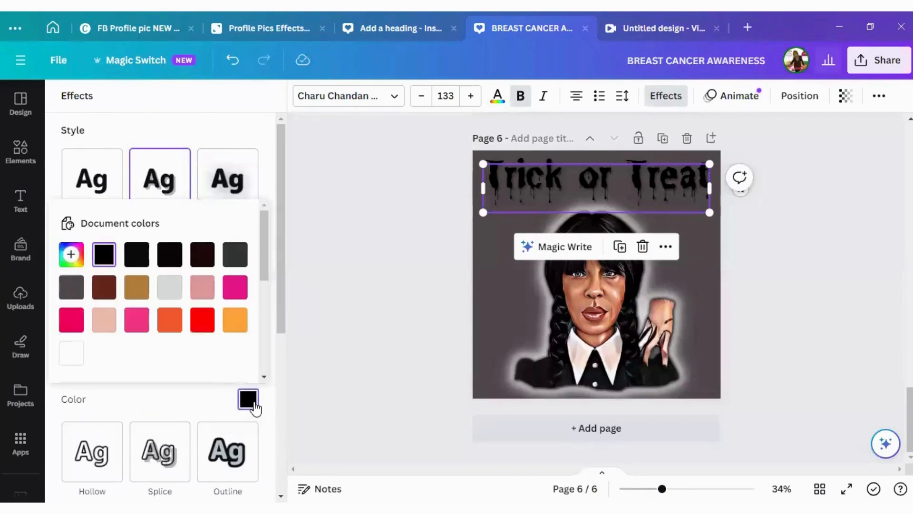
{"action": "left_click", "coordinate": [80, 364]}
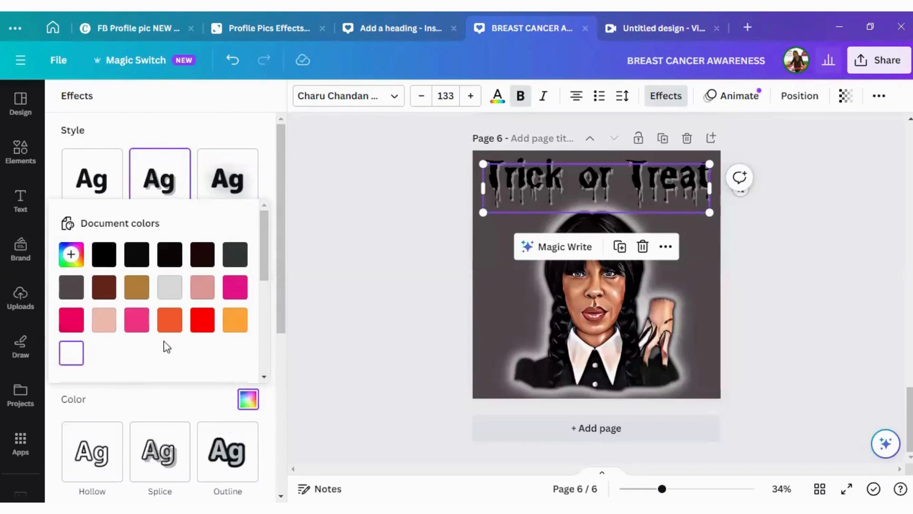
{"action": "left_click", "coordinate": [177, 337]}
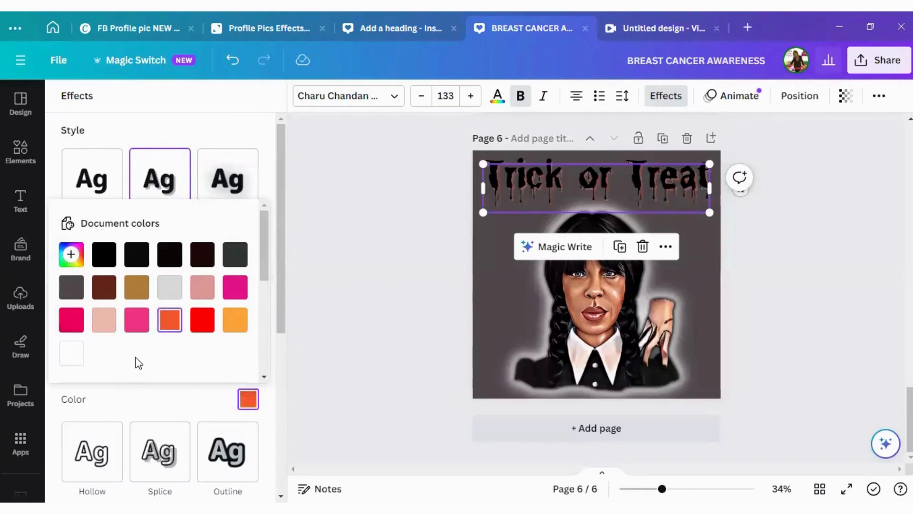
{"action": "scroll", "coordinate": [154, 353], "scroll_direction": "down", "scroll_amount": 3}
{"action": "scroll", "coordinate": [154, 353], "scroll_direction": "up", "scroll_amount": 3}
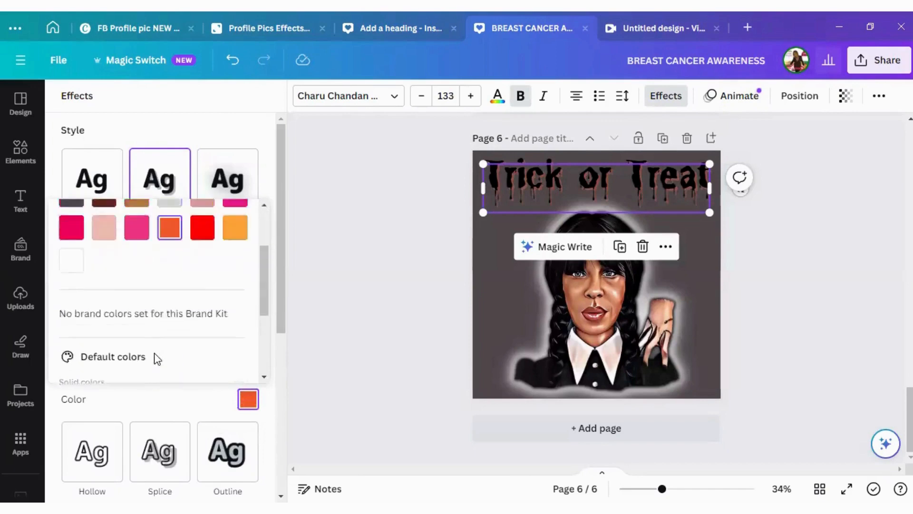
{"action": "scroll", "coordinate": [158, 359], "scroll_direction": "down", "scroll_amount": 5}
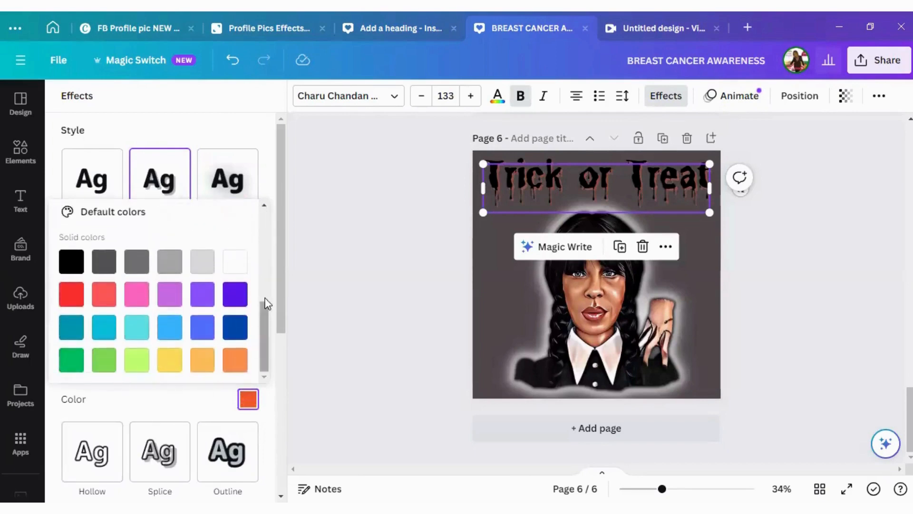
- Apply the Curve shape to the heading and set its curve amount to 63
{"action": "left_click_drag", "start_coordinate": [285, 314], "coordinate": [296, 407]}
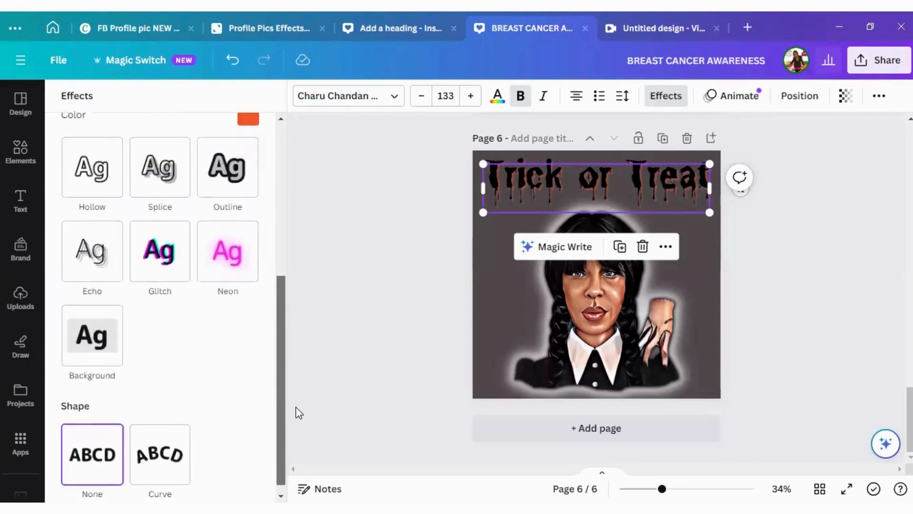
{"action": "left_click", "coordinate": [166, 447]}
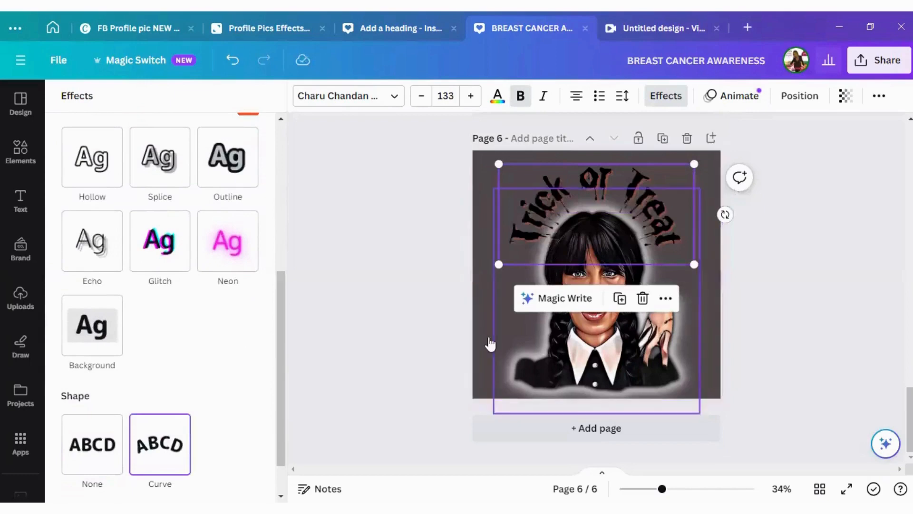
{"action": "scroll", "coordinate": [112, 403], "scroll_direction": "down", "scroll_amount": 1}
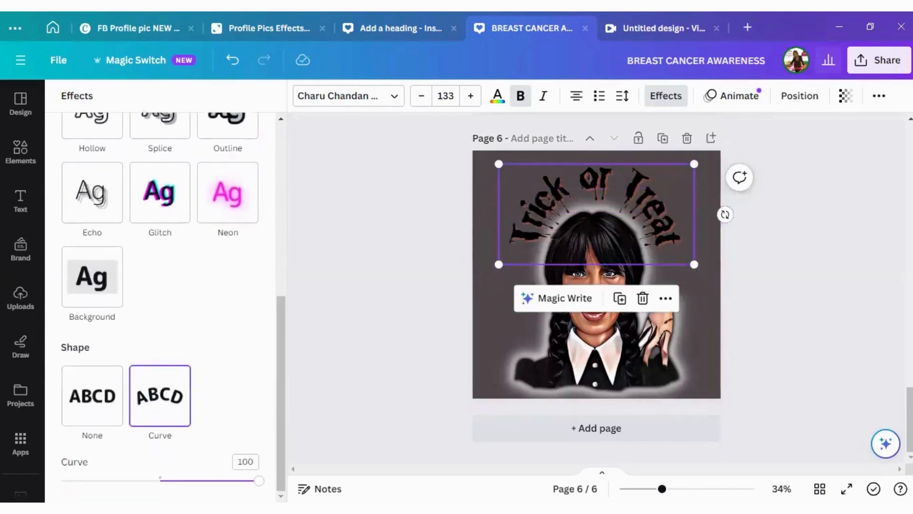
{"action": "left_click_drag", "start_coordinate": [259, 480], "coordinate": [223, 480]}
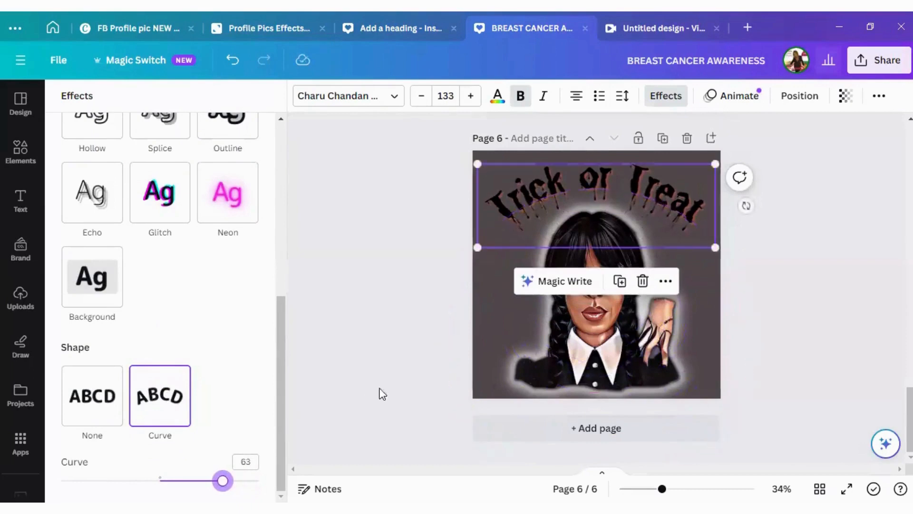
- Position the curved heading close to the page's upper edge and raise the portrait slightly beneath it
{"action": "left_click_drag", "start_coordinate": [576, 189], "coordinate": [577, 194]}
{"action": "left_click", "coordinate": [20, 200]}
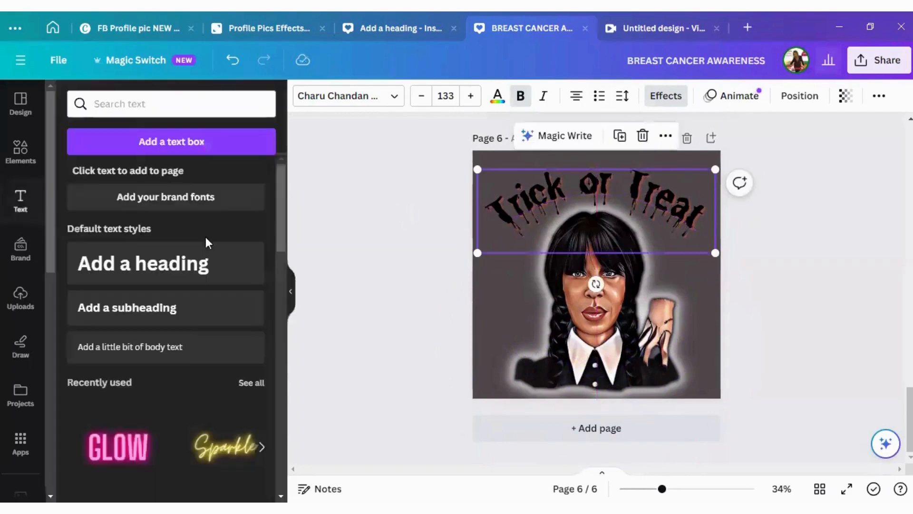
{"action": "left_click", "coordinate": [360, 192]}
{"action": "left_click_drag", "start_coordinate": [686, 198], "coordinate": [690, 173]}
{"action": "left_click_drag", "start_coordinate": [626, 297], "coordinate": [630, 289]}
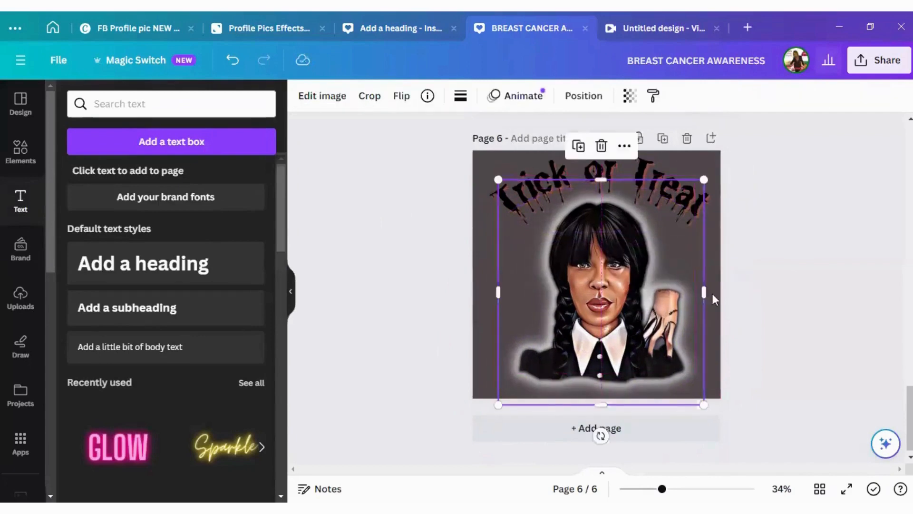
{"action": "left_click", "coordinate": [802, 286]}
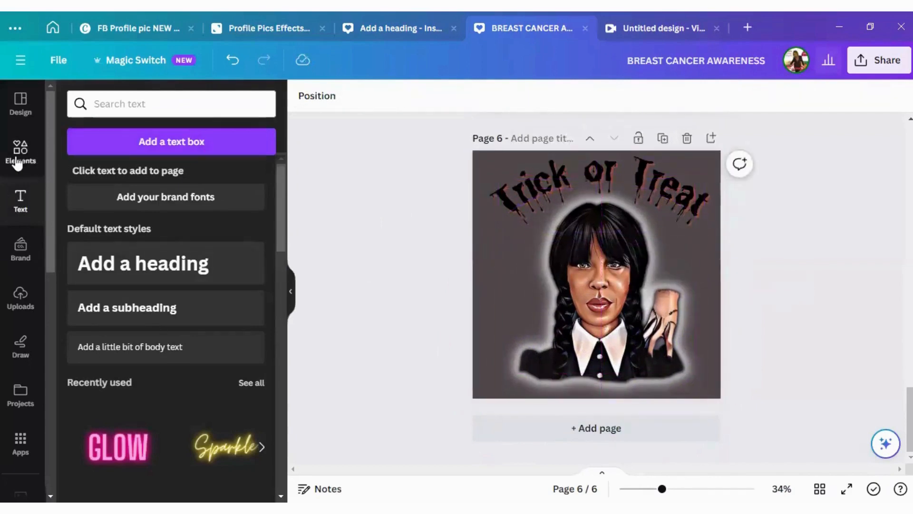
- Nudge the portrait slightly left and search the elements for "halloween"
{"action": "left_click", "coordinate": [18, 163]}
{"action": "mouse_move", "coordinate": [567, 275]}
{"action": "left_mouse_down"}
{"action": "mouse_move", "coordinate": [557, 271]}
{"action": "mouse_move", "coordinate": [559, 280]}
{"action": "left_mouse_up"}
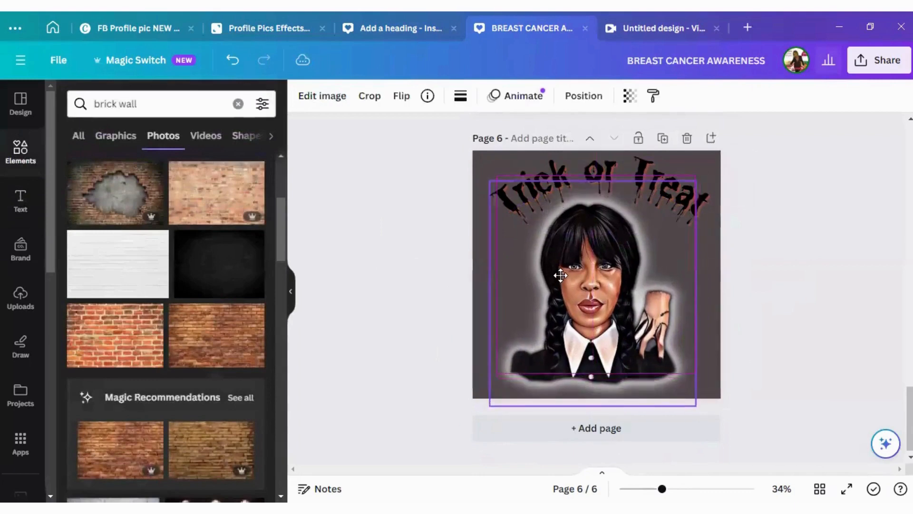
{"action": "left_click", "coordinate": [238, 104]}
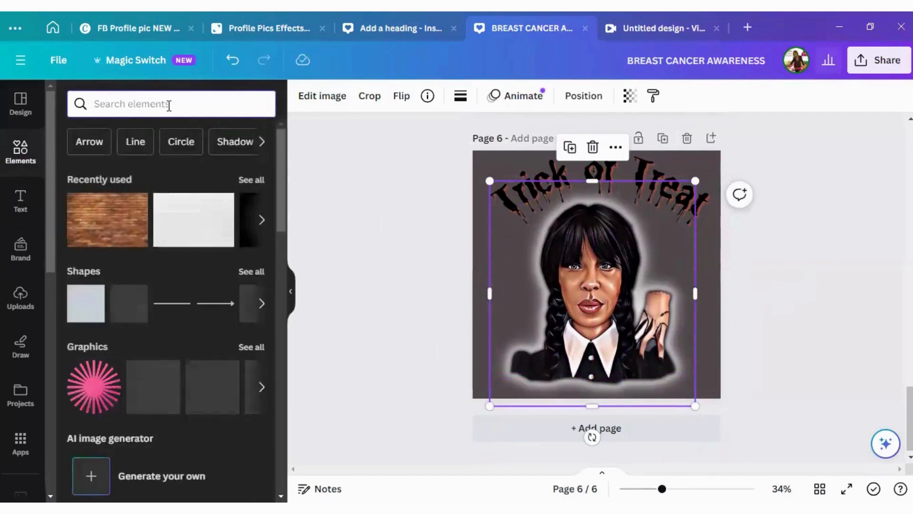
{"action": "type", "text": "hallowee"}
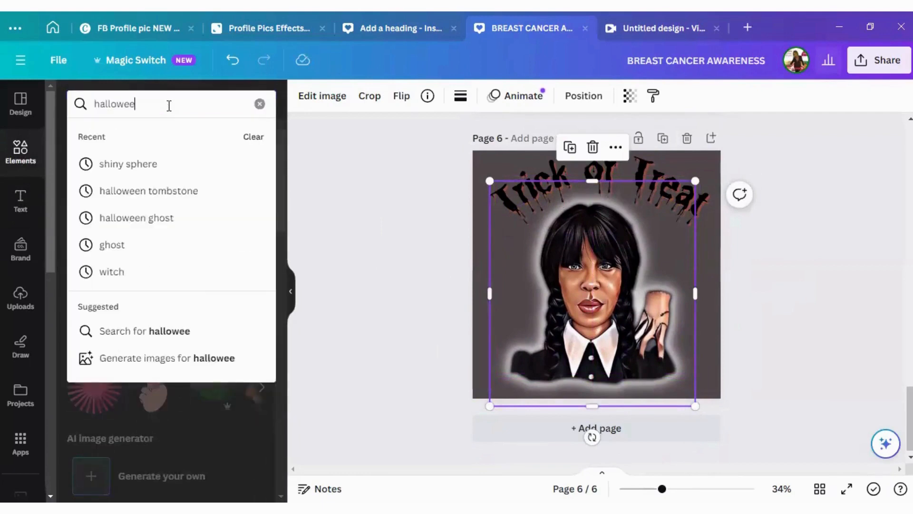
{"action": "type", "text": "n"}
{"action": "key", "text": "Return"}
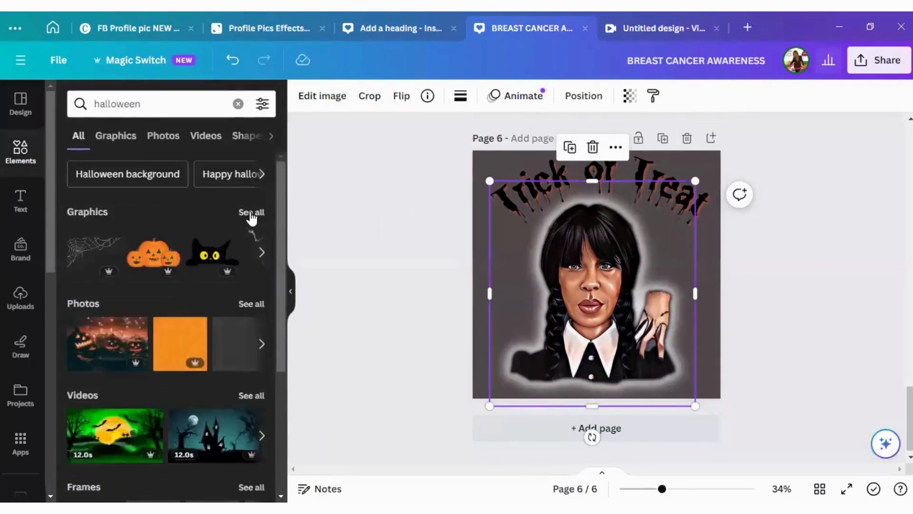
- Show all Halloween graphics, add the three carved orange pumpkins and place them in the page's lower-left corner
{"action": "left_click", "coordinate": [251, 214]}
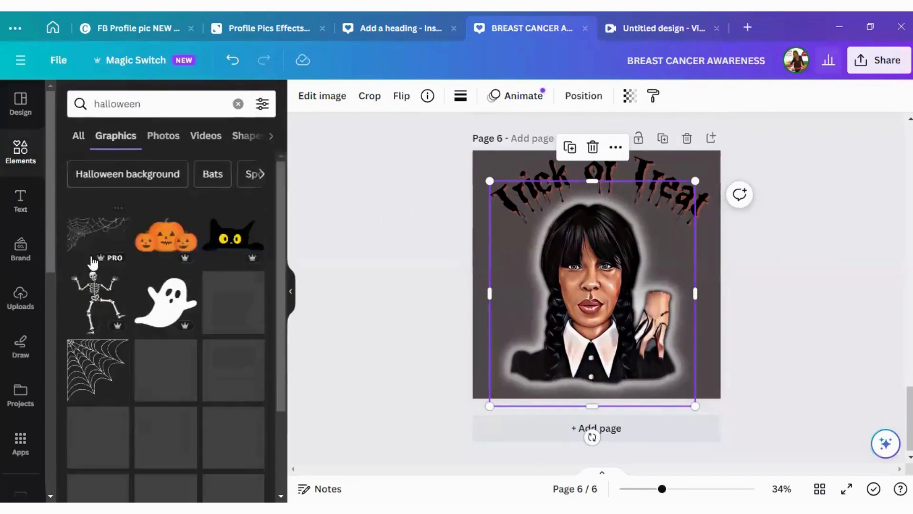
{"action": "left_click", "coordinate": [164, 247]}
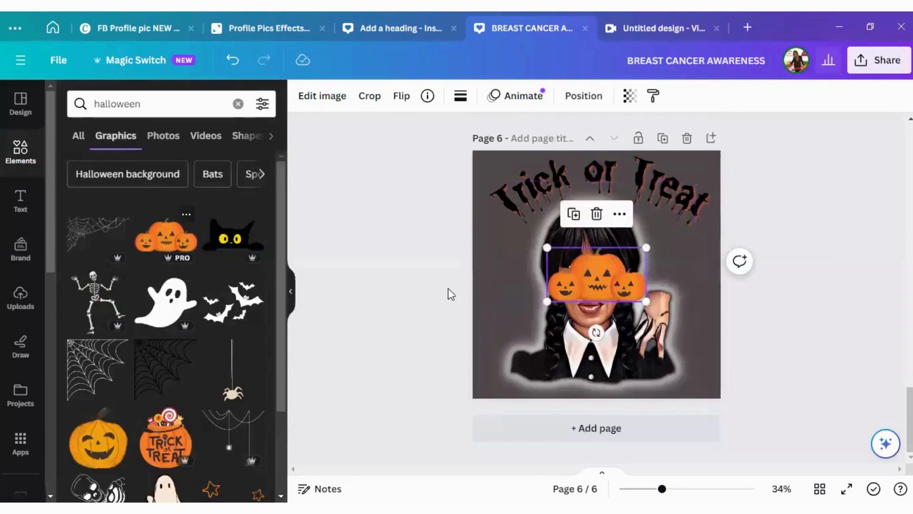
{"action": "left_click_drag", "start_coordinate": [609, 273], "coordinate": [532, 376]}
- Shrink the portrait slightly, shift it up and right of the pumpkins, and align the pumpkins inside the page's left edge
{"action": "left_click_drag", "start_coordinate": [584, 324], "coordinate": [629, 289]}
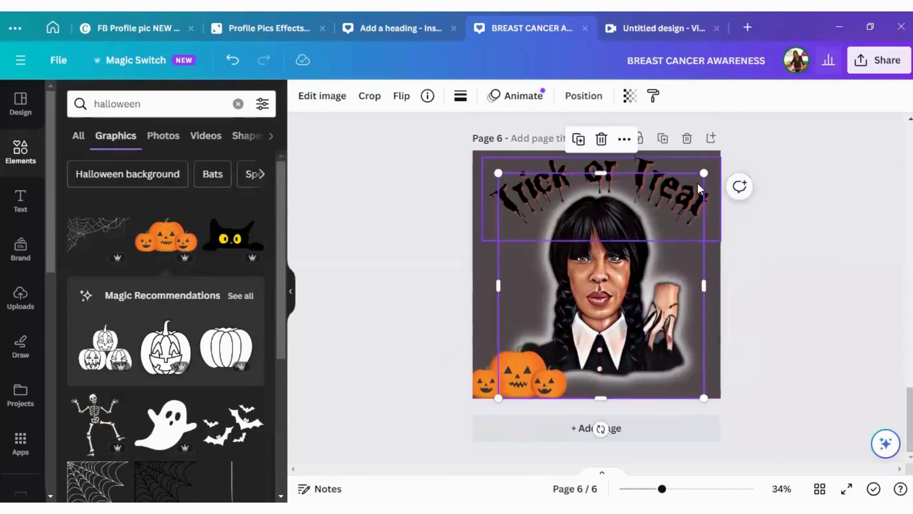
{"action": "mouse_move", "coordinate": [703, 175]}
{"action": "left_mouse_down"}
{"action": "mouse_move", "coordinate": [699, 199]}
{"action": "mouse_move", "coordinate": [696, 188]}
{"action": "left_mouse_up"}
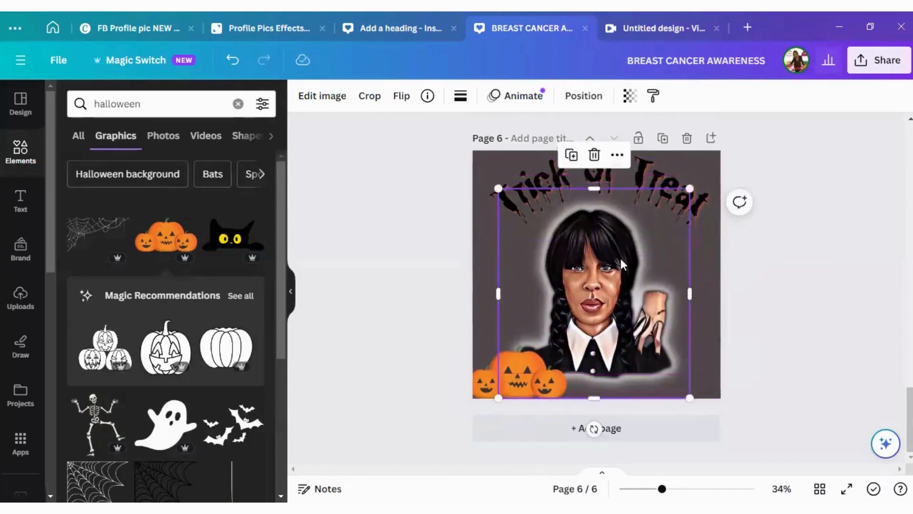
{"action": "left_click_drag", "start_coordinate": [621, 258], "coordinate": [639, 246]}
{"action": "left_click_drag", "start_coordinate": [602, 316], "coordinate": [602, 317]}
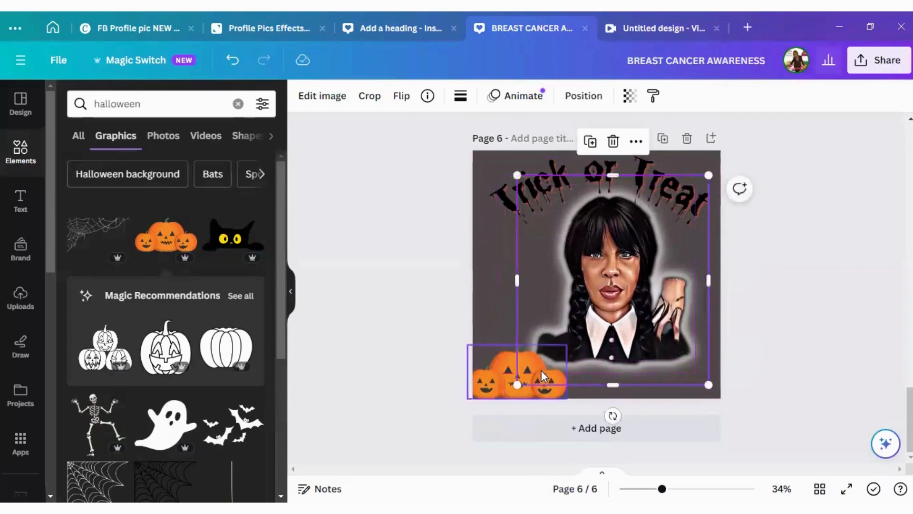
{"action": "mouse_move", "coordinate": [501, 383]}
{"action": "left_mouse_down"}
{"action": "mouse_move", "coordinate": [514, 384]}
{"action": "mouse_move", "coordinate": [507, 376]}
{"action": "left_mouse_up"}
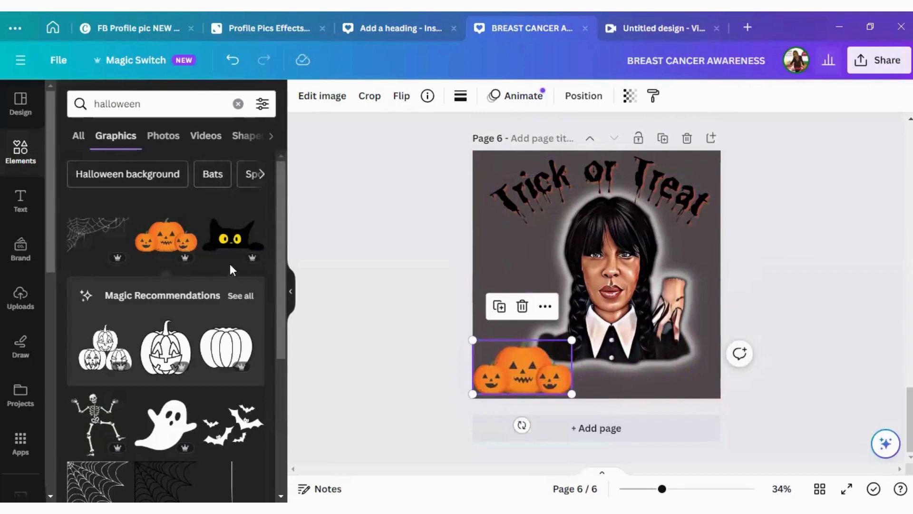
- Add the peeking black cat at the page's lower edge beside the pumpkins and shift the portrait slightly left
{"action": "left_click", "coordinate": [244, 247]}
{"action": "left_click_drag", "start_coordinate": [619, 270], "coordinate": [607, 386]}
{"action": "left_click", "coordinate": [548, 382]}
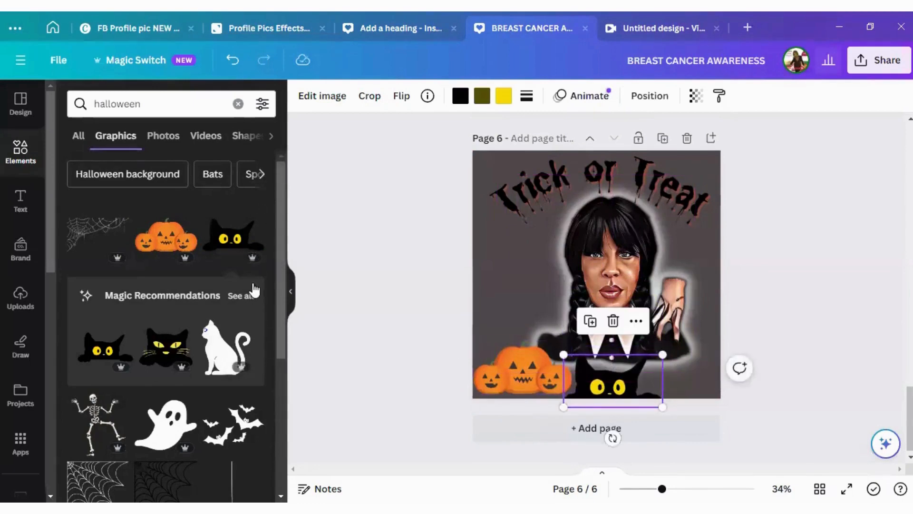
{"action": "scroll", "coordinate": [252, 291], "scroll_direction": "down", "scroll_amount": 5}
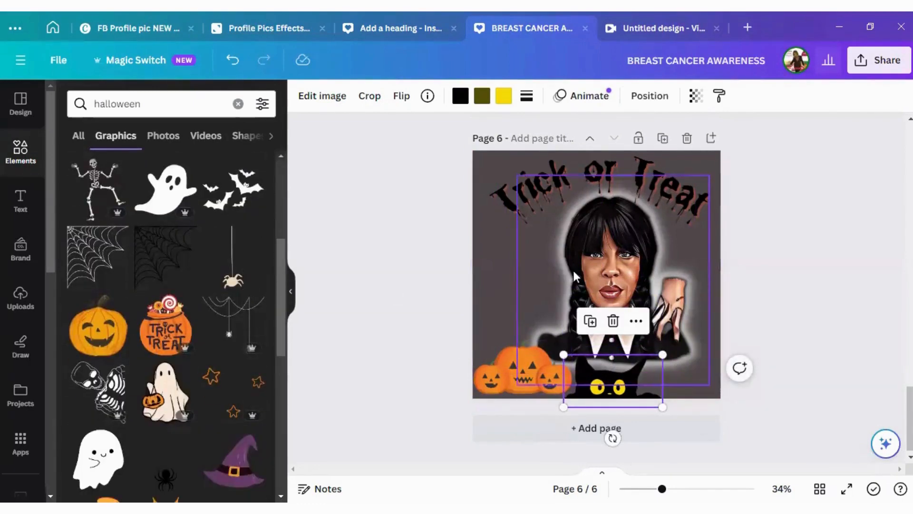
{"action": "left_click_drag", "start_coordinate": [574, 276], "coordinate": [558, 276]}
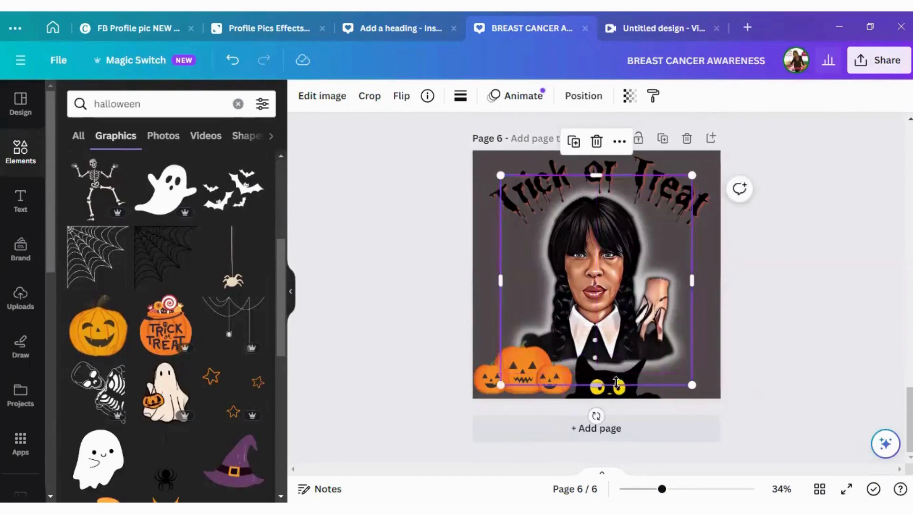
- Examine the image editing effects available for the black cat and the pumpkins
{"action": "left_click", "coordinate": [649, 396]}
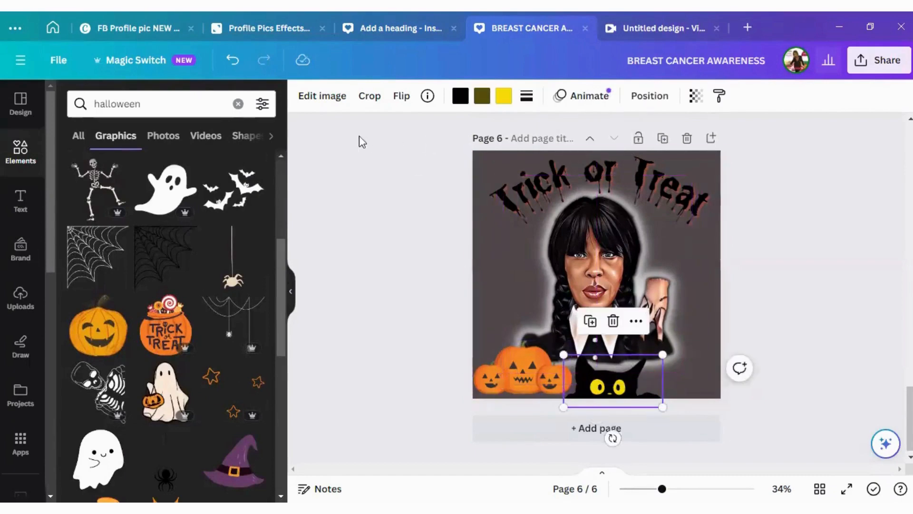
{"action": "left_click", "coordinate": [330, 101]}
{"action": "scroll", "coordinate": [172, 325], "scroll_direction": "down", "scroll_amount": 10}
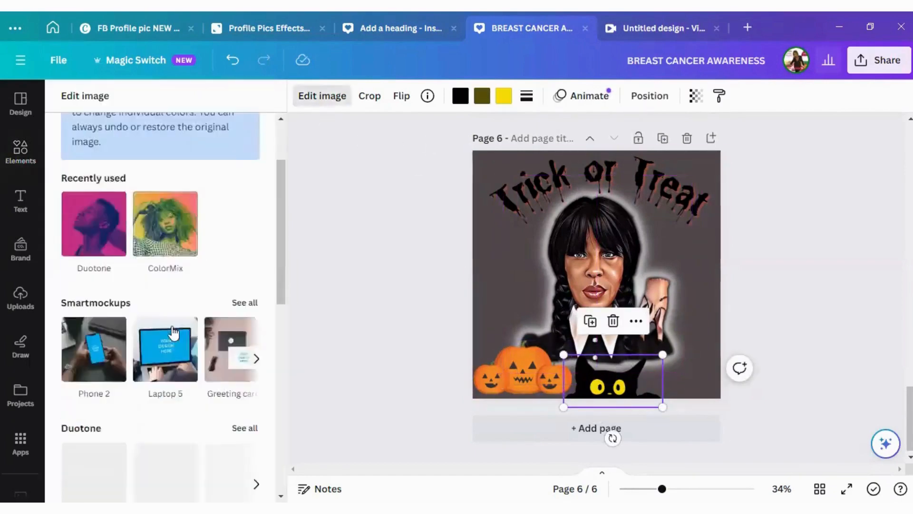
{"action": "scroll", "coordinate": [172, 324], "scroll_direction": "up", "scroll_amount": 8}
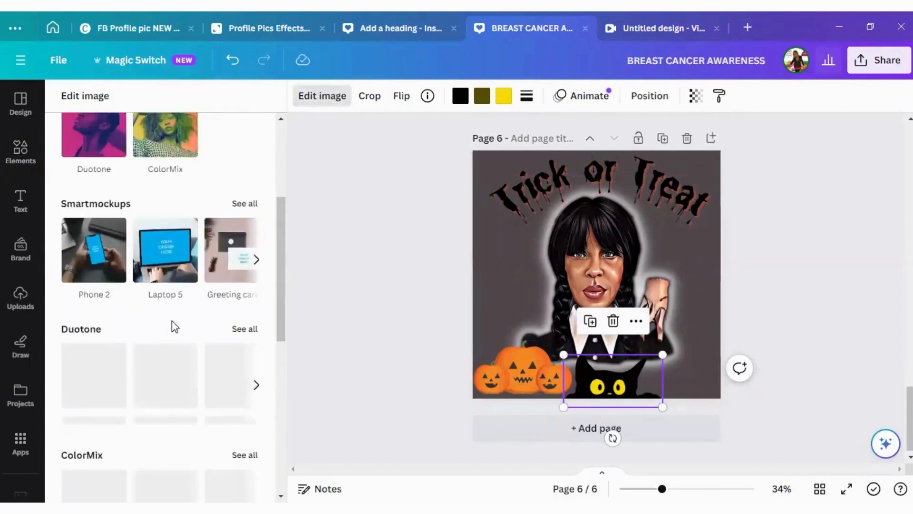
{"action": "left_click", "coordinate": [531, 373]}
{"action": "left_click", "coordinate": [532, 373]}
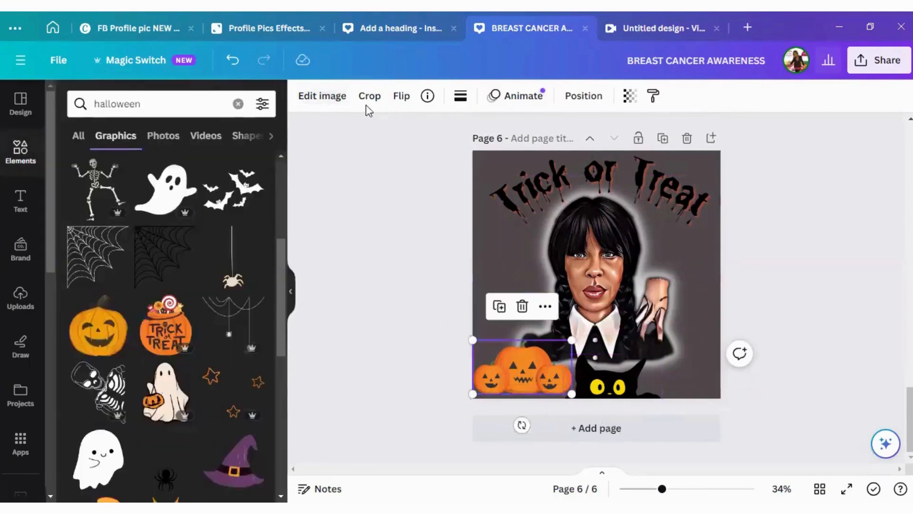
{"action": "left_click", "coordinate": [341, 99]}
{"action": "scroll", "coordinate": [205, 312], "scroll_direction": "down", "scroll_amount": 4}
{"action": "left_click", "coordinate": [322, 95]}
- Add the haunted house graphic with the yellow moon, shrink it, and place it above the pumpkins along the page's left edge
{"action": "scroll", "coordinate": [206, 219], "scroll_direction": "down", "scroll_amount": 8}
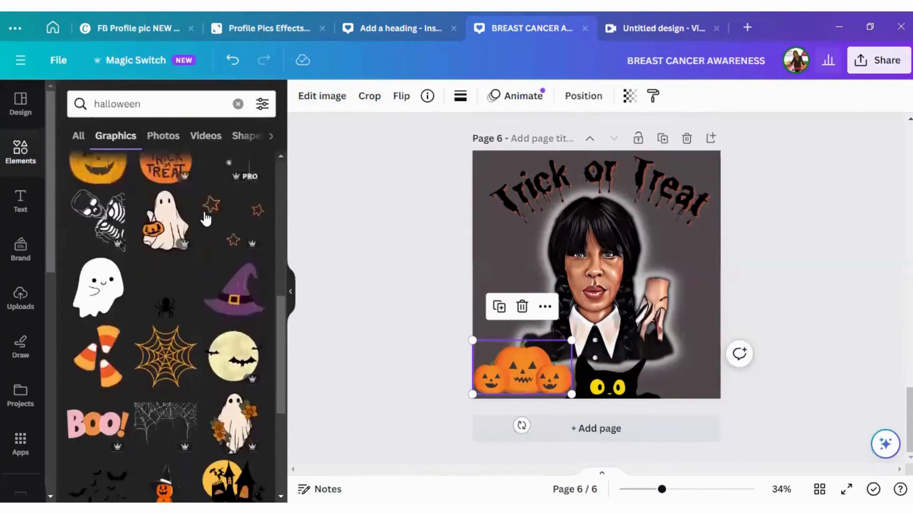
{"action": "scroll", "coordinate": [206, 219], "scroll_direction": "down", "scroll_amount": 2}
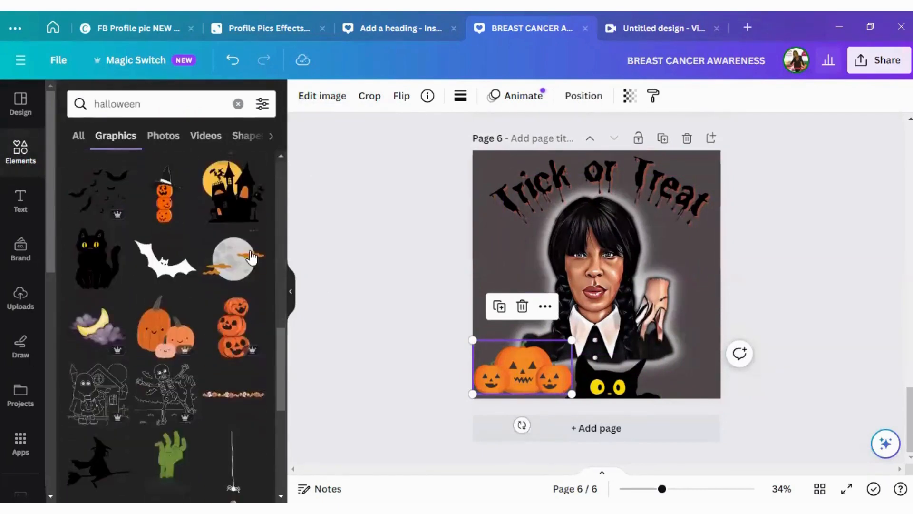
{"action": "left_click", "coordinate": [234, 211]}
{"action": "left_click_drag", "start_coordinate": [627, 319], "coordinate": [691, 348]}
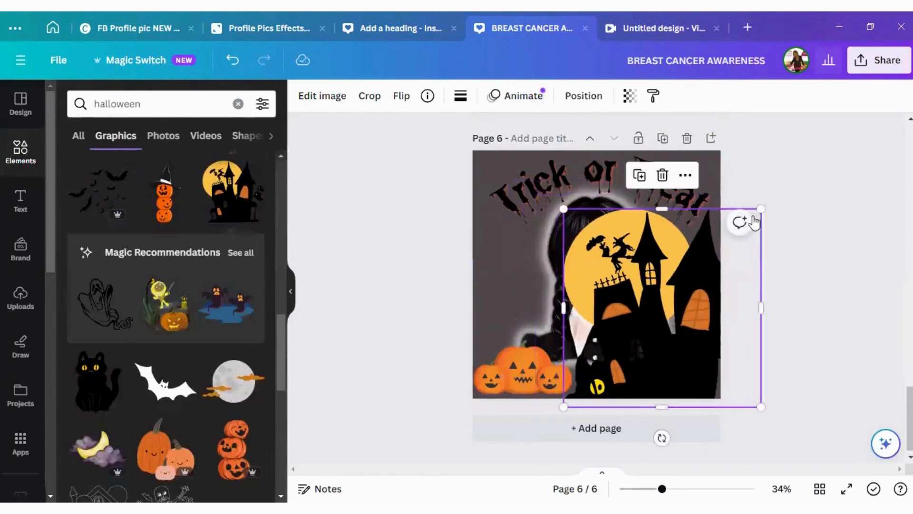
{"action": "left_click_drag", "start_coordinate": [762, 208], "coordinate": [688, 321]}
{"action": "left_click_drag", "start_coordinate": [661, 350], "coordinate": [486, 334]}
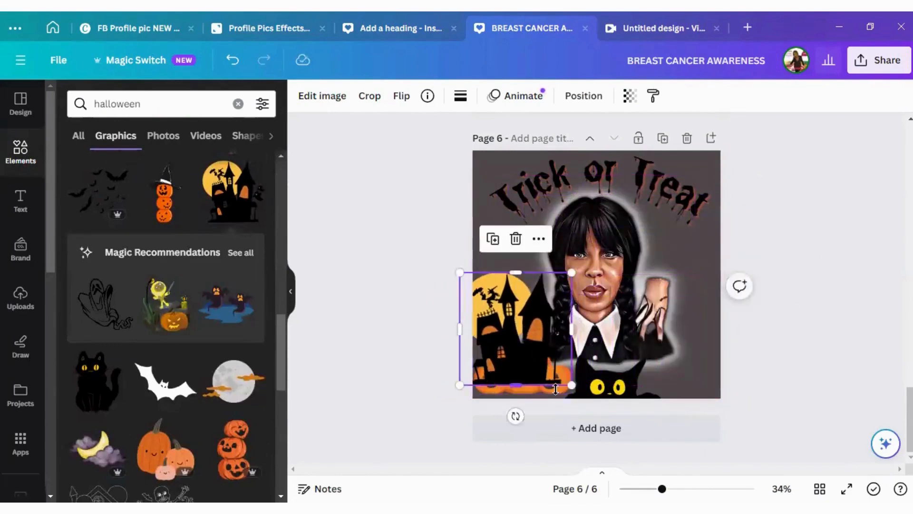
{"action": "left_click_drag", "start_coordinate": [534, 357], "coordinate": [534, 326]}
- Move the pumpkins to the page's lower-right corner and the haunted house to the lower-left, nudging the portrait slightly right
{"action": "left_click_drag", "start_coordinate": [547, 380], "coordinate": [695, 386]}
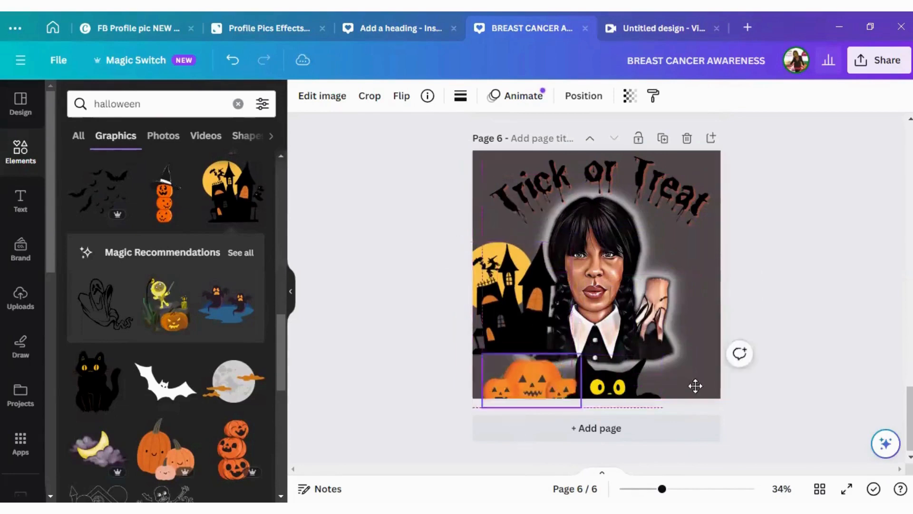
{"action": "left_click_drag", "start_coordinate": [494, 350], "coordinate": [508, 388]}
{"action": "left_click_drag", "start_coordinate": [597, 289], "coordinate": [602, 289]}
- Try the haunted house beneath the portrait in the layer order, nudge it right, and delete it
{"action": "left_click", "coordinate": [484, 369]}
{"action": "left_click", "coordinate": [630, 96]}
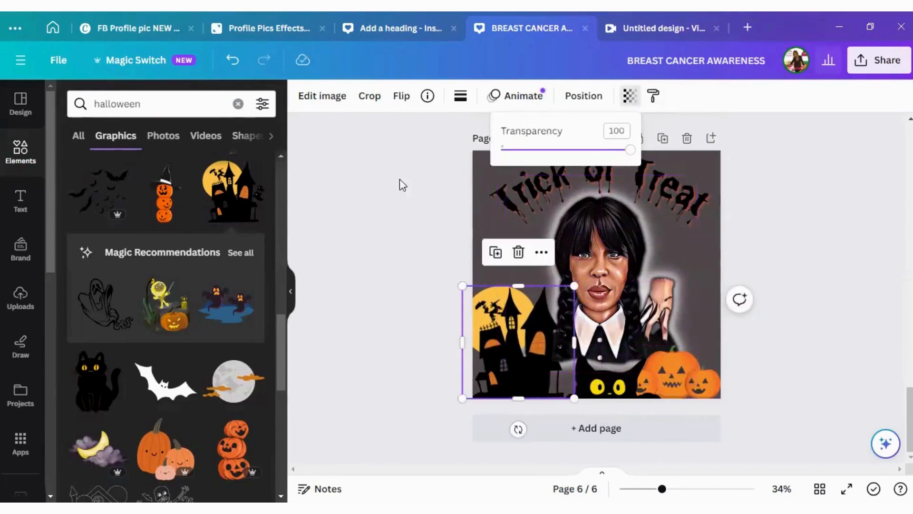
{"action": "left_click", "coordinate": [591, 97]}
{"action": "left_click_drag", "start_coordinate": [176, 230], "coordinate": [183, 376]}
{"action": "left_click_drag", "start_coordinate": [491, 361], "coordinate": [495, 356]}
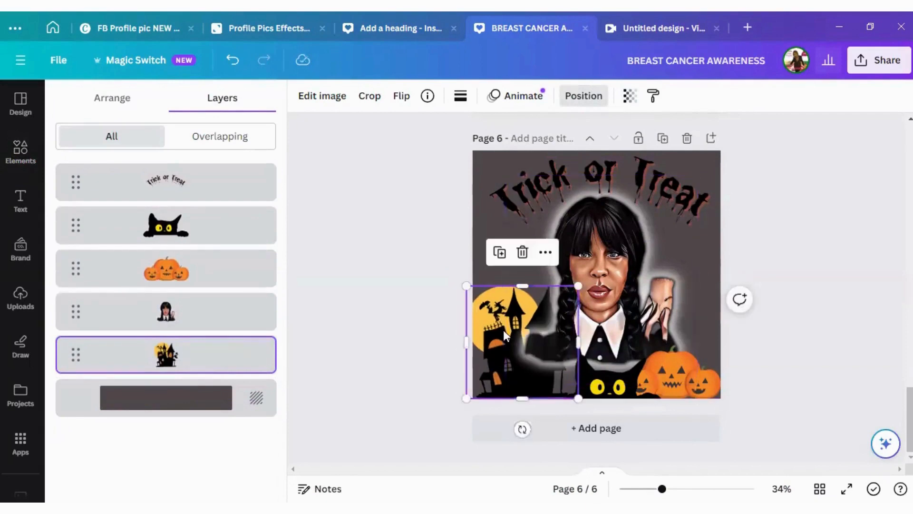
{"action": "left_click", "coordinate": [519, 251]}
- Move the black cat left so it sits clear of the pumpkins, and enlarge the portrait slightly, centring it on the page
{"action": "left_click_drag", "start_coordinate": [581, 383], "coordinate": [550, 373]}
{"action": "left_click", "coordinate": [602, 294]}
{"action": "left_click_drag", "start_coordinate": [505, 176], "coordinate": [481, 179]}
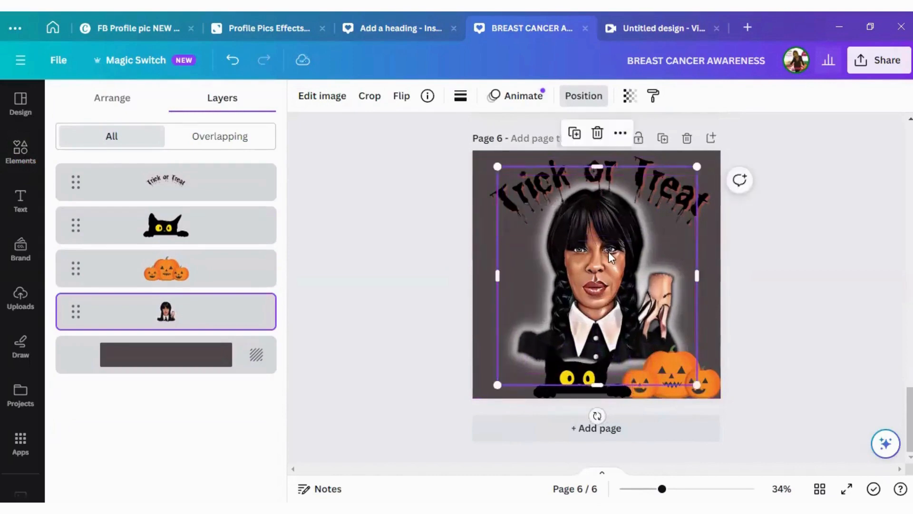
{"action": "mouse_move", "coordinate": [609, 253]}
{"action": "left_mouse_down"}
{"action": "mouse_move", "coordinate": [609, 245]}
{"action": "mouse_move", "coordinate": [614, 253]}
{"action": "left_mouse_up"}
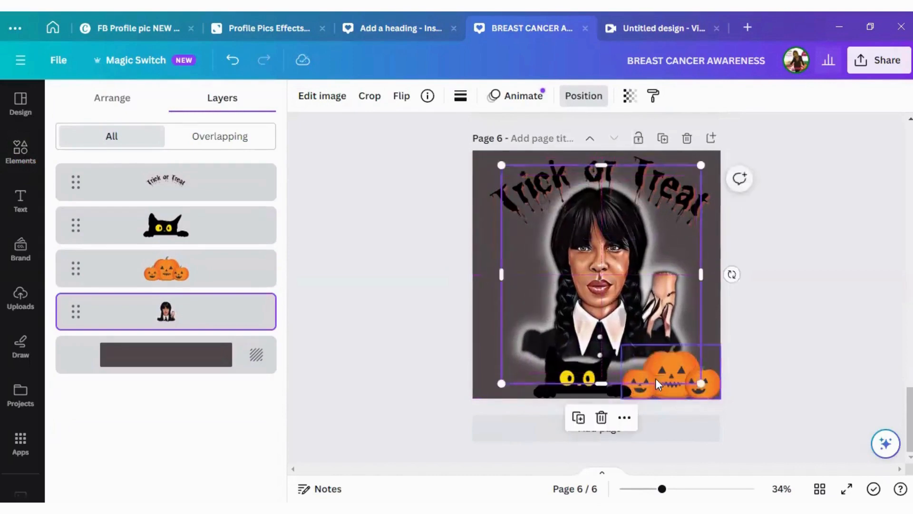
- Search the elements for "halloween", add the hanging spider from all graphics, and hang it enlarged over the heading's left end
{"action": "left_click", "coordinate": [25, 158]}
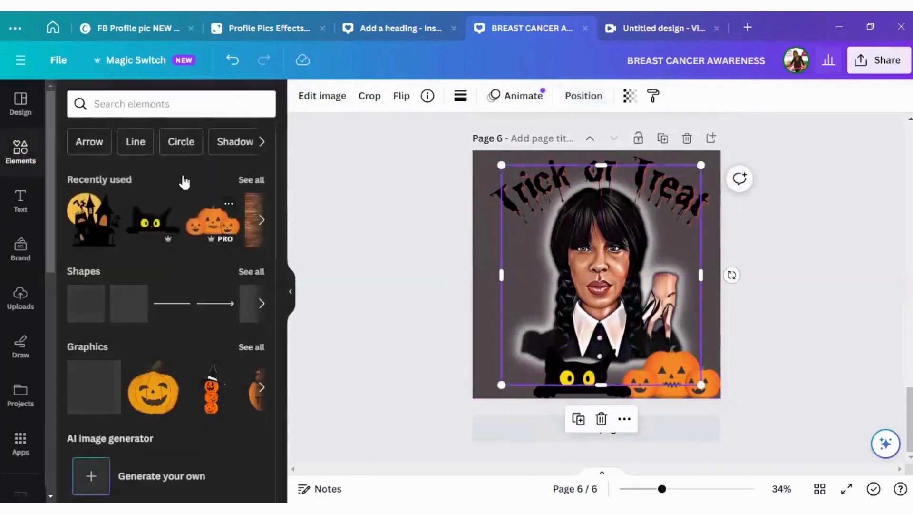
{"action": "left_click", "coordinate": [156, 102]}
{"action": "left_click", "coordinate": [118, 165]}
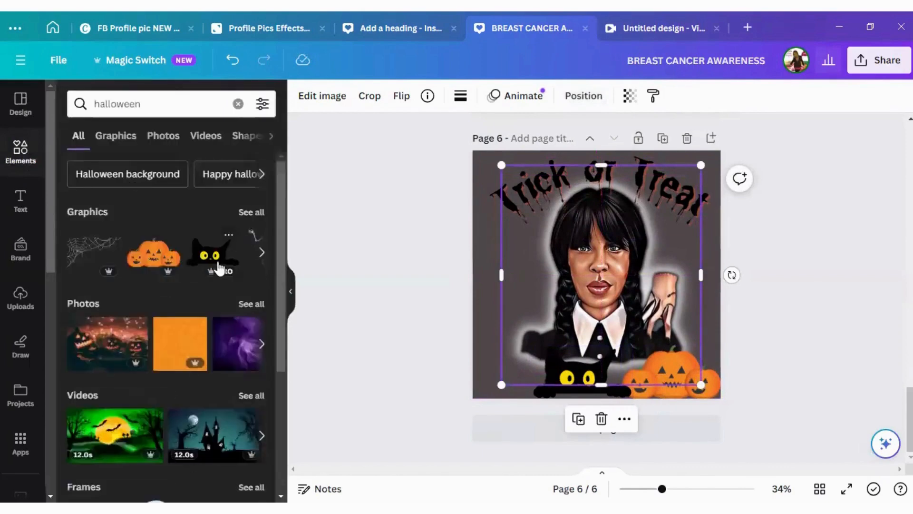
{"action": "left_click", "coordinate": [253, 214]}
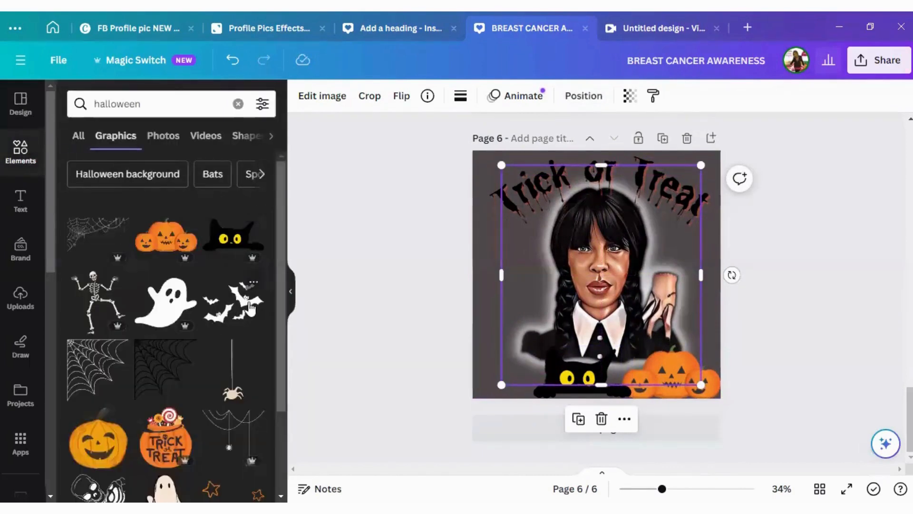
{"action": "scroll", "coordinate": [248, 285], "scroll_direction": "down", "scroll_amount": 3}
{"action": "left_click", "coordinate": [233, 259]}
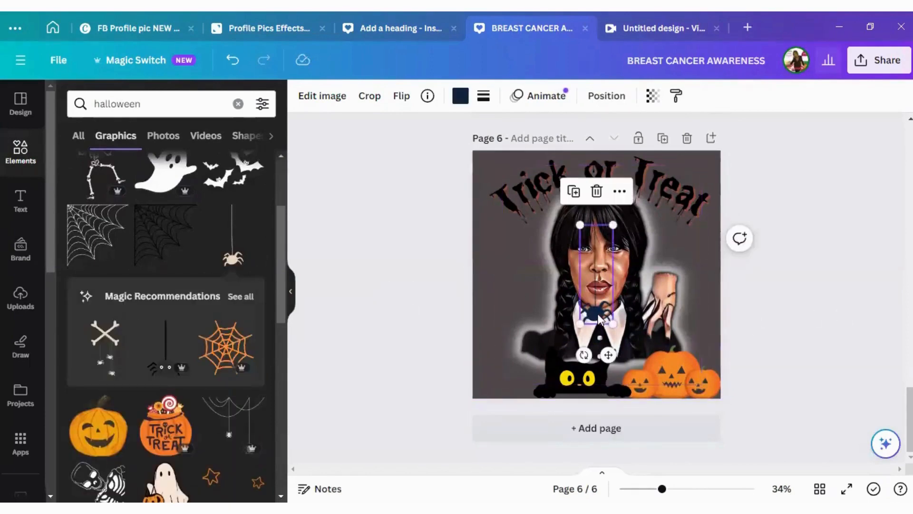
{"action": "left_click_drag", "start_coordinate": [609, 355], "coordinate": [546, 260]}
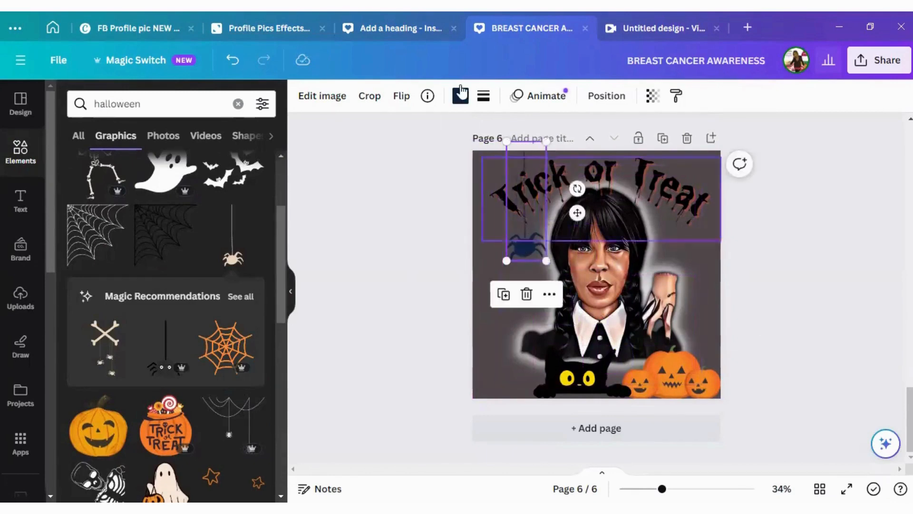
- Recolour the hanging spider black, enlarge it, and hang it from the page's upper edge near the left side
{"action": "left_click", "coordinate": [460, 94]}
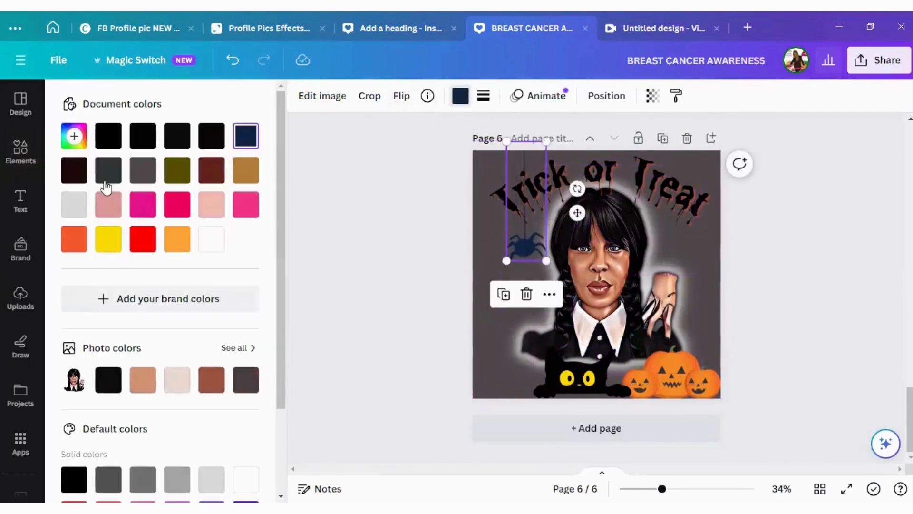
{"action": "left_click", "coordinate": [113, 143]}
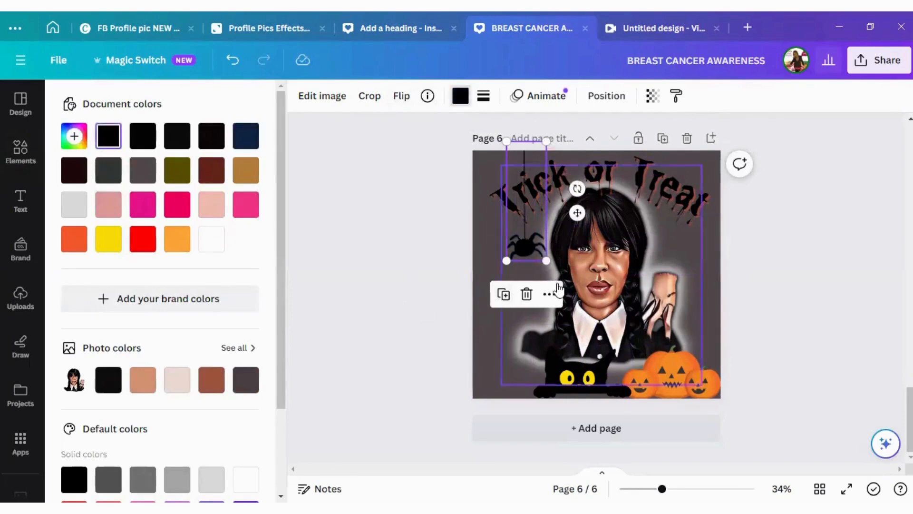
{"action": "left_click_drag", "start_coordinate": [577, 212], "coordinate": [546, 217]}
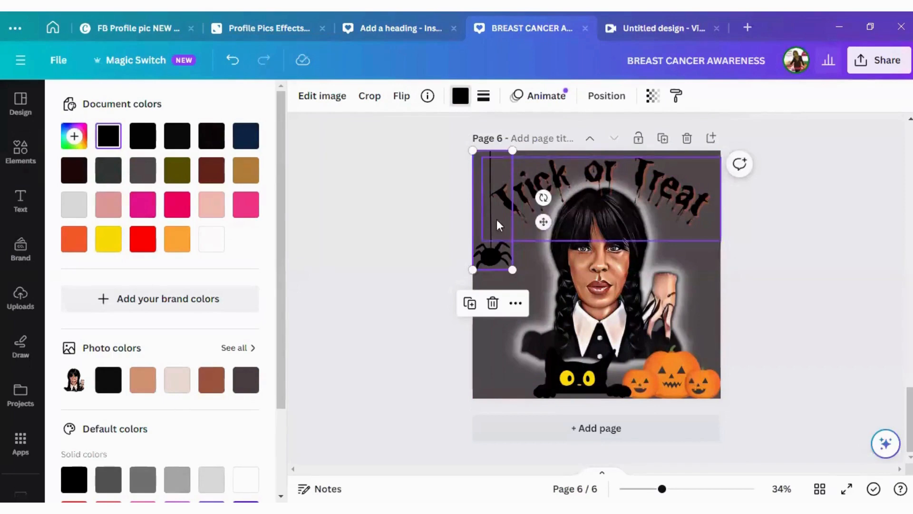
{"action": "mouse_move", "coordinate": [512, 269]}
{"action": "left_mouse_down"}
{"action": "mouse_move", "coordinate": [526, 302]}
{"action": "mouse_move", "coordinate": [508, 284]}
{"action": "left_mouse_up"}
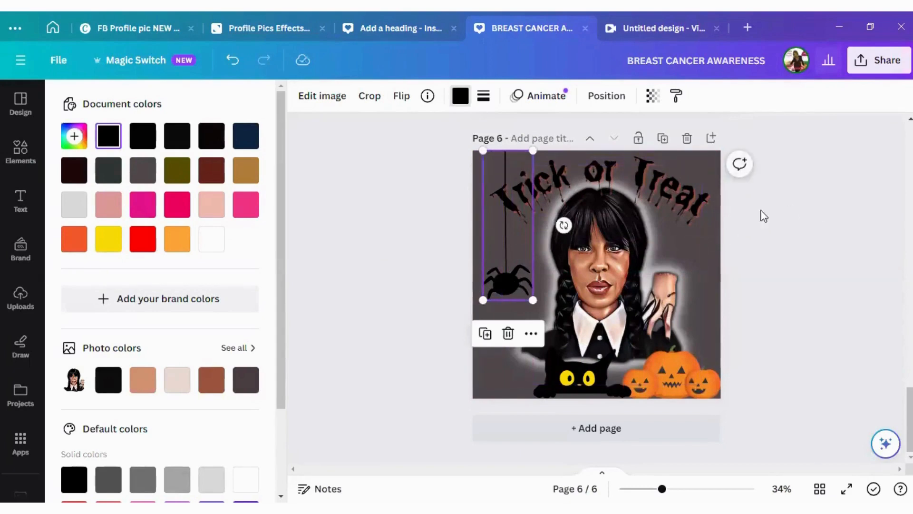
- Review the spider's place in the page's layer order
{"action": "left_click", "coordinate": [494, 293]}
{"action": "left_click", "coordinate": [607, 101]}
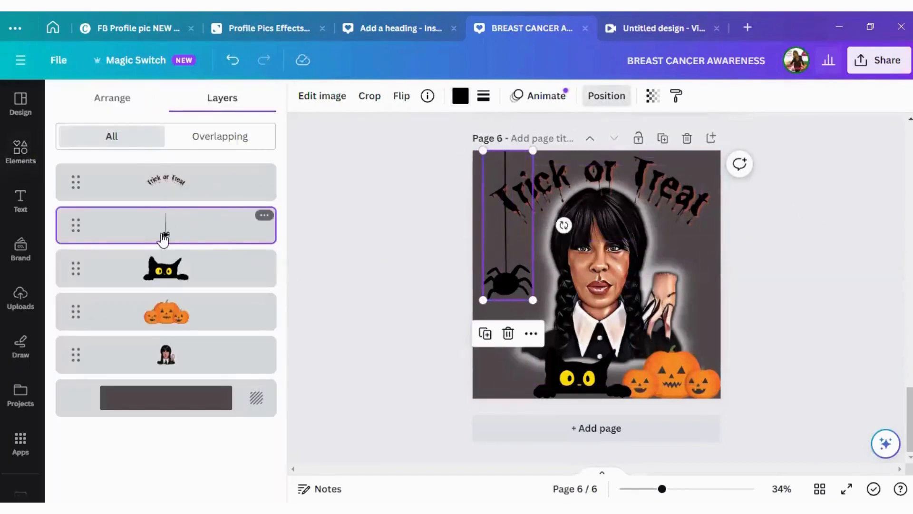
{"action": "left_click_drag", "start_coordinate": [164, 235], "coordinate": [162, 233]}
{"action": "left_click", "coordinate": [399, 271]}
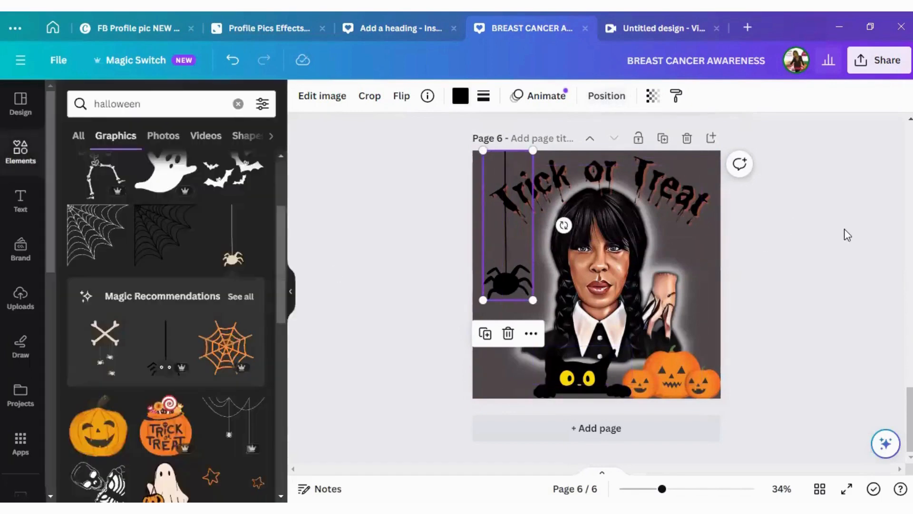
- Move the black cat into the page's lower-left corner and delete the pumpkins
{"action": "left_click_drag", "start_coordinate": [574, 378], "coordinate": [515, 385]}
{"action": "left_click", "coordinate": [670, 376]}
{"action": "key", "text": "Delete"}
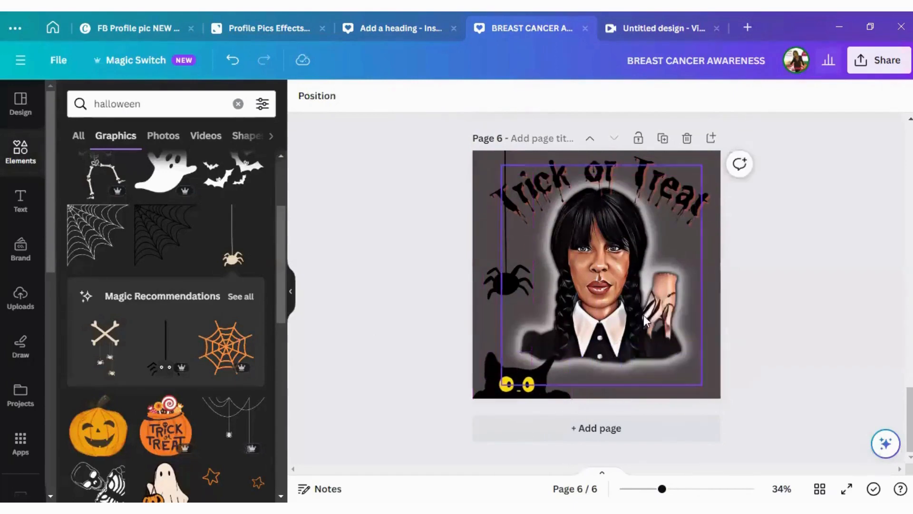
- Add the black corner spider web graphic and shift it slightly down and left on the page
{"action": "left_click", "coordinate": [164, 233]}
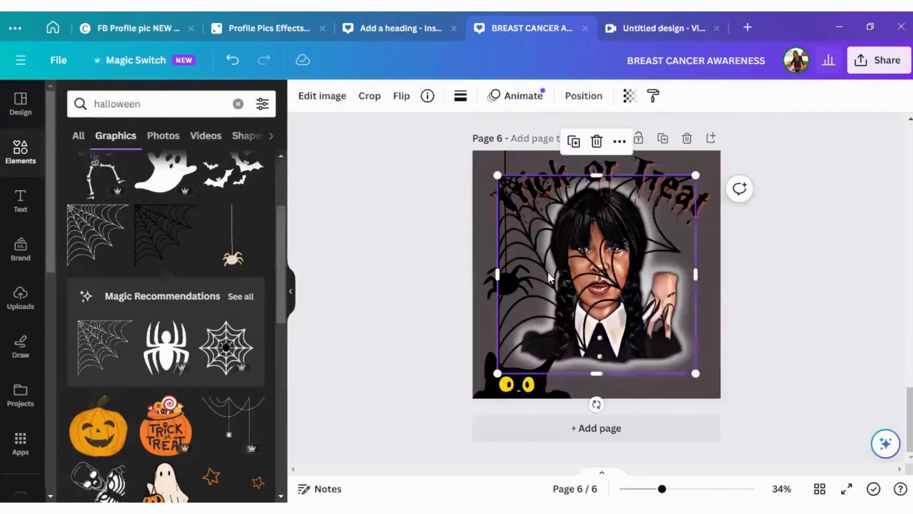
{"action": "mouse_move", "coordinate": [555, 281]}
{"action": "left_mouse_down"}
{"action": "mouse_move", "coordinate": [536, 281]}
{"action": "mouse_move", "coordinate": [540, 287]}
{"action": "left_mouse_up"}
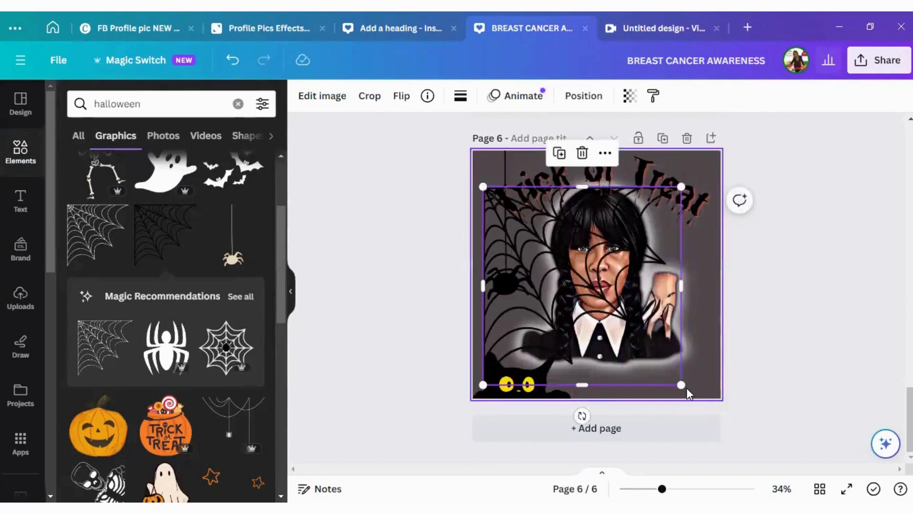
{"action": "left_click", "coordinate": [644, 366], "text": "shift"}
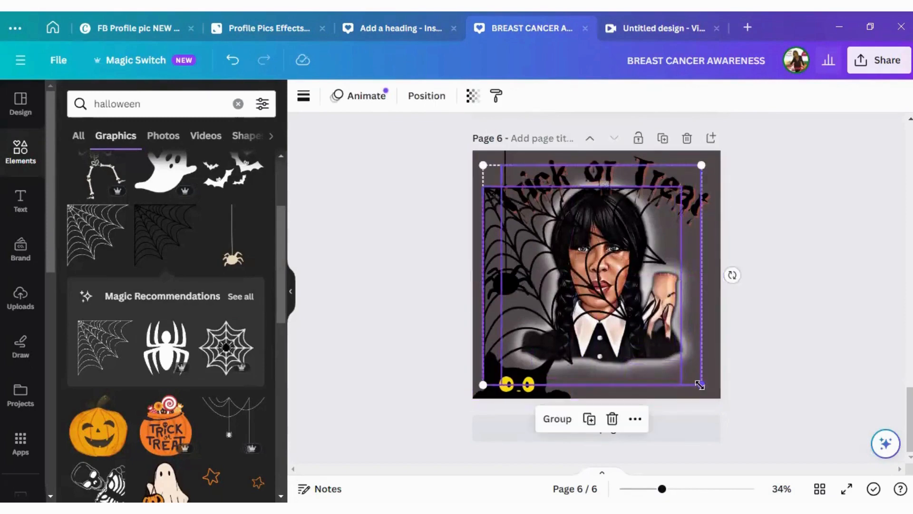
{"action": "left_click_drag", "start_coordinate": [699, 384], "coordinate": [501, 310]}
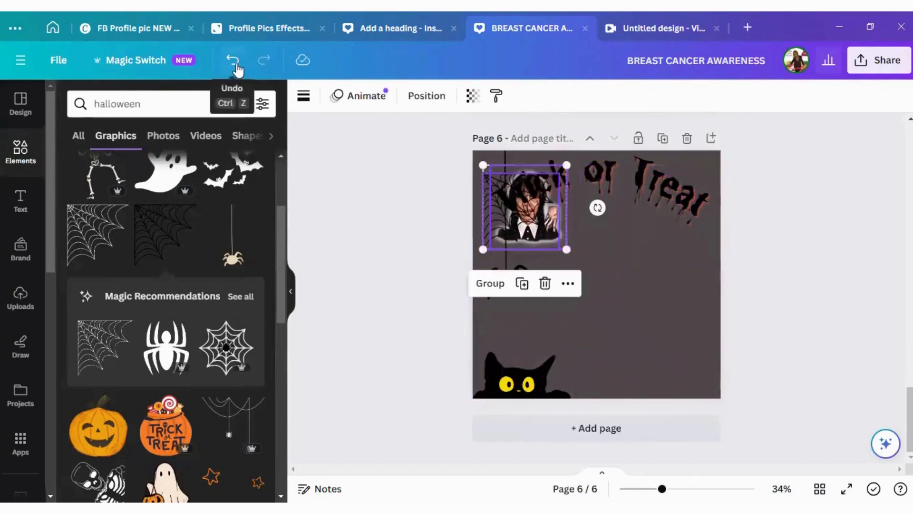
{"action": "left_click", "coordinate": [237, 64]}
{"action": "left_click", "coordinate": [870, 271]}
- Shrink the spider web and fit it into the page's upper-left corner, and lower the spider to just above the cat
{"action": "mouse_move", "coordinate": [560, 278]}
{"action": "left_mouse_down"}
{"action": "mouse_move", "coordinate": [551, 295]}
{"action": "mouse_move", "coordinate": [545, 281]}
{"action": "left_mouse_up"}
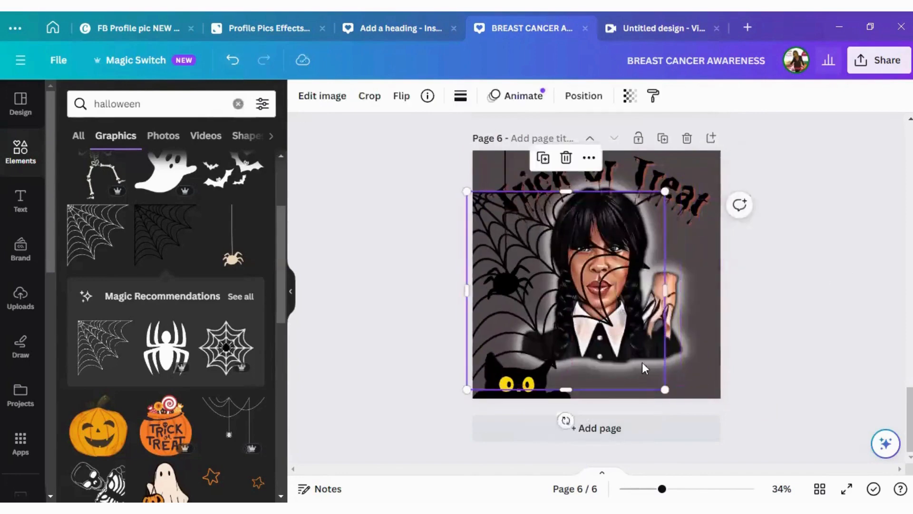
{"action": "left_click_drag", "start_coordinate": [664, 388], "coordinate": [534, 255]}
{"action": "left_click_drag", "start_coordinate": [487, 225], "coordinate": [490, 176]}
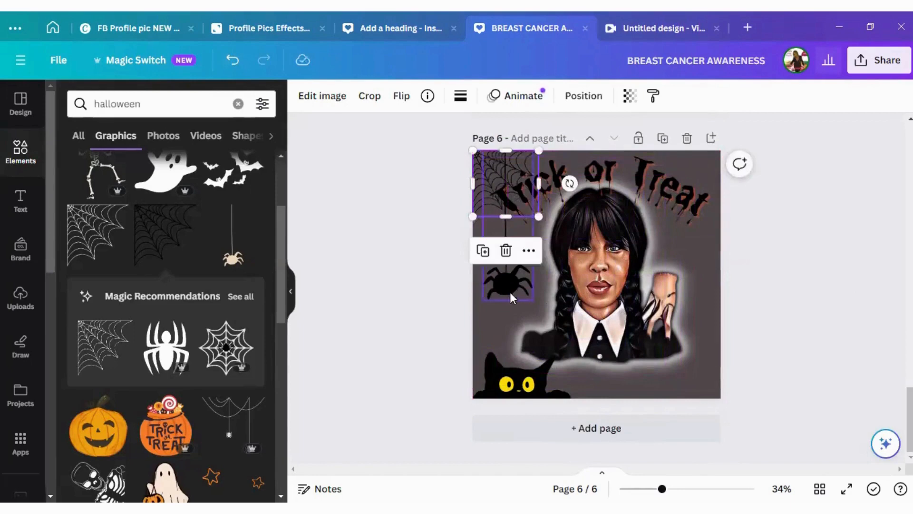
{"action": "left_click_drag", "start_coordinate": [511, 298], "coordinate": [507, 333]}
{"action": "left_click", "coordinate": [810, 250]}
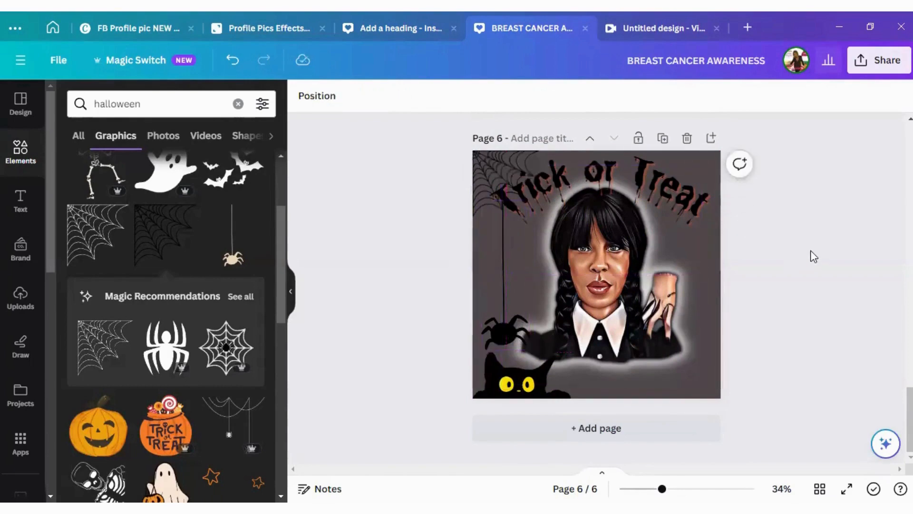
- Nudge the portrait slightly left on the page
{"action": "left_click_drag", "start_coordinate": [664, 259], "coordinate": [659, 260]}
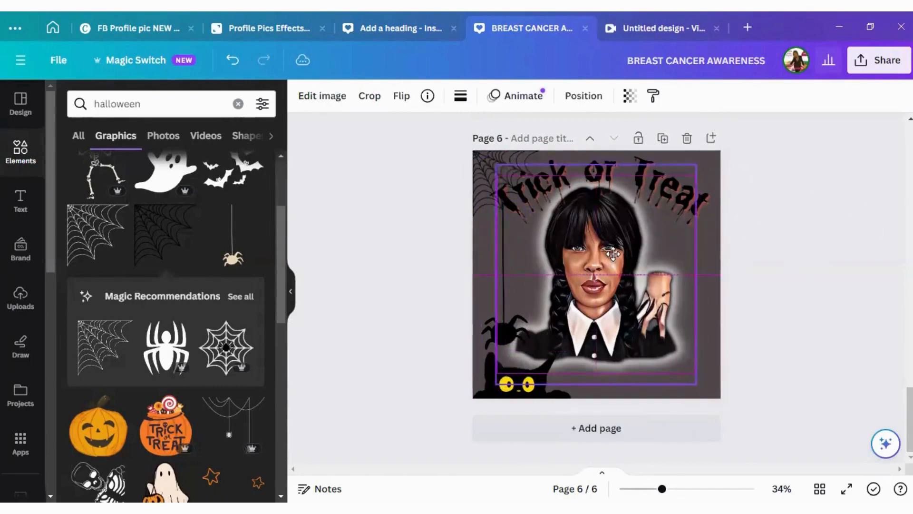
{"action": "left_click", "coordinate": [755, 251]}
- Try the ColorMix Glow effect on the hanging spider with the size set to 8.27
{"action": "left_click", "coordinate": [508, 332]}
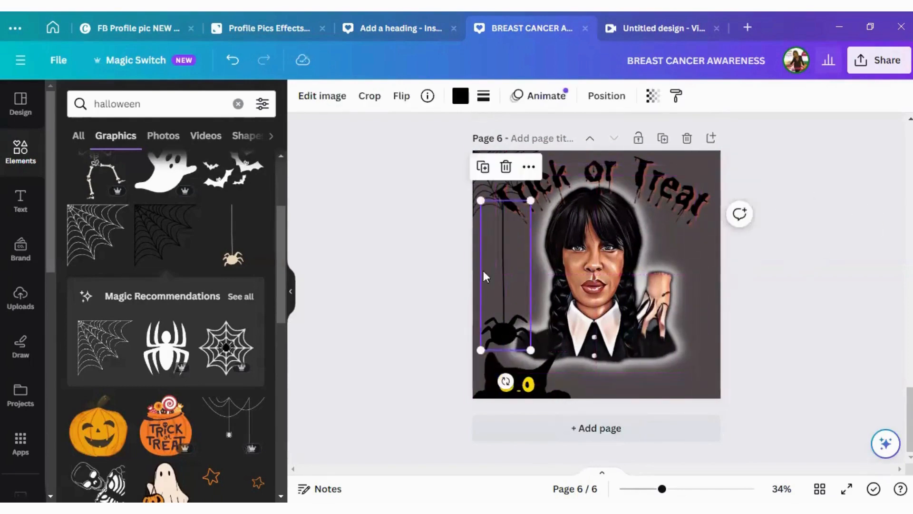
{"action": "left_click", "coordinate": [325, 100]}
{"action": "scroll", "coordinate": [212, 280], "scroll_direction": "down", "scroll_amount": 5}
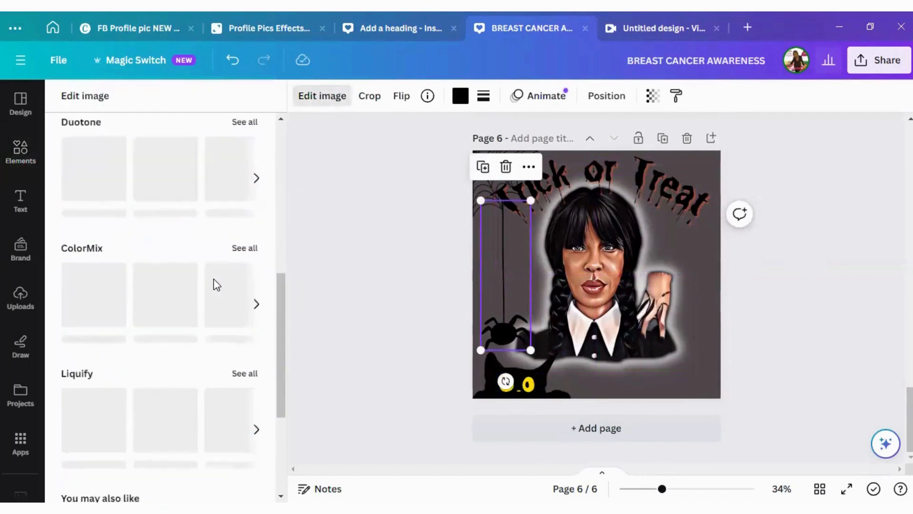
{"action": "scroll", "coordinate": [209, 271], "scroll_direction": "down", "scroll_amount": 4}
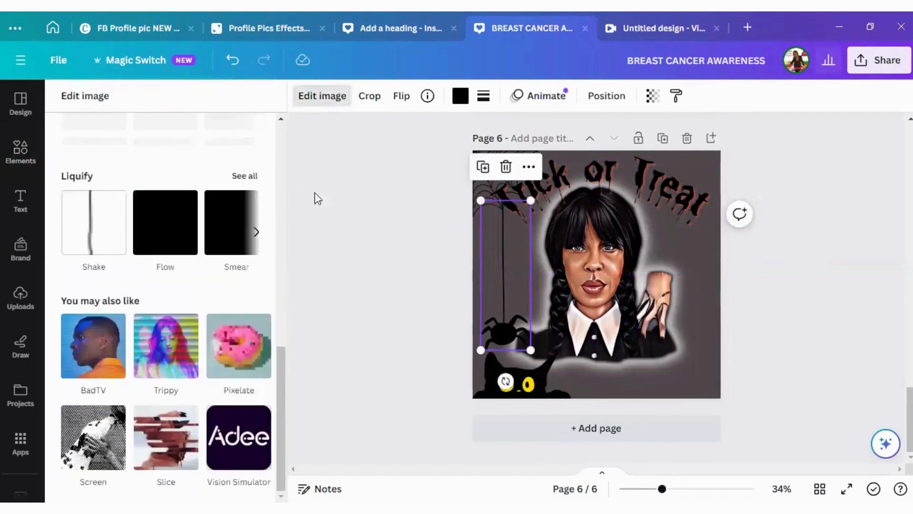
{"action": "scroll", "coordinate": [334, 217], "scroll_direction": "up", "scroll_amount": 2}
{"action": "scroll", "coordinate": [335, 216], "scroll_direction": "up", "scroll_amount": 2}
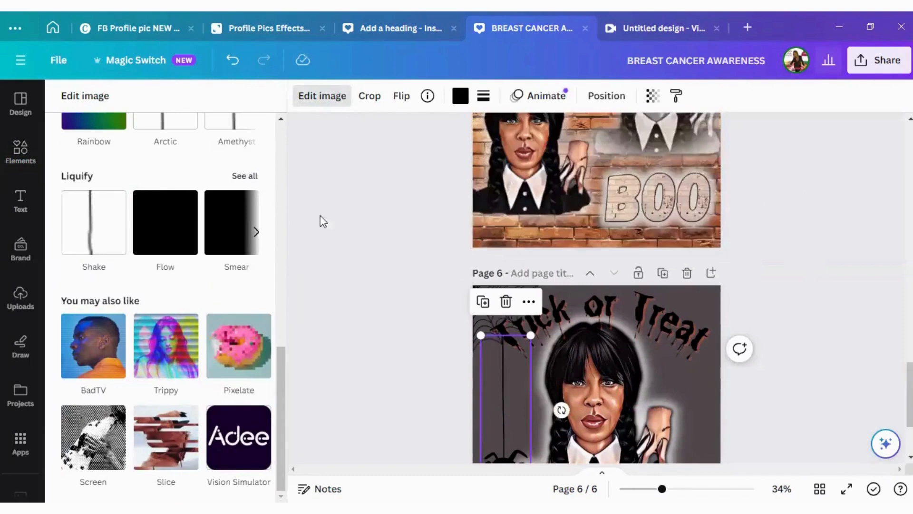
{"action": "scroll", "coordinate": [840, 303], "scroll_direction": "down", "scroll_amount": 4}
{"action": "scroll", "coordinate": [218, 167], "scroll_direction": "up", "scroll_amount": 4}
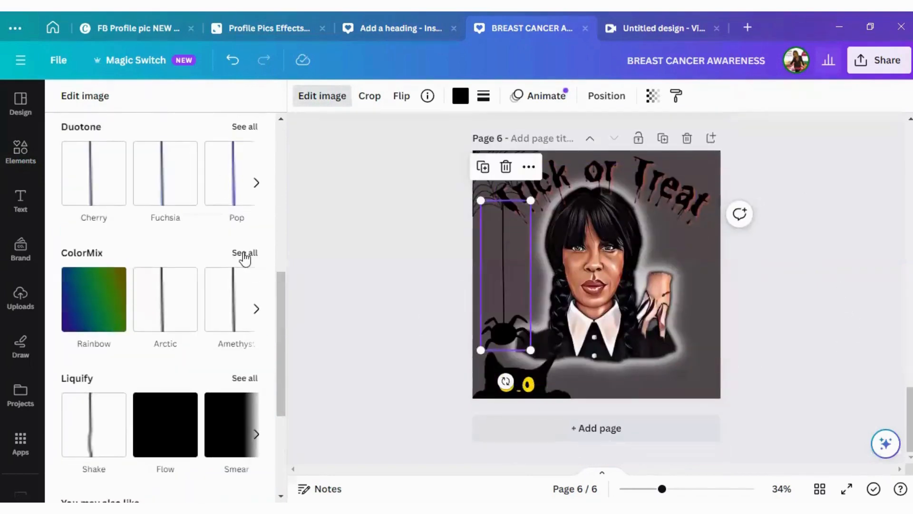
{"action": "left_click", "coordinate": [242, 253]}
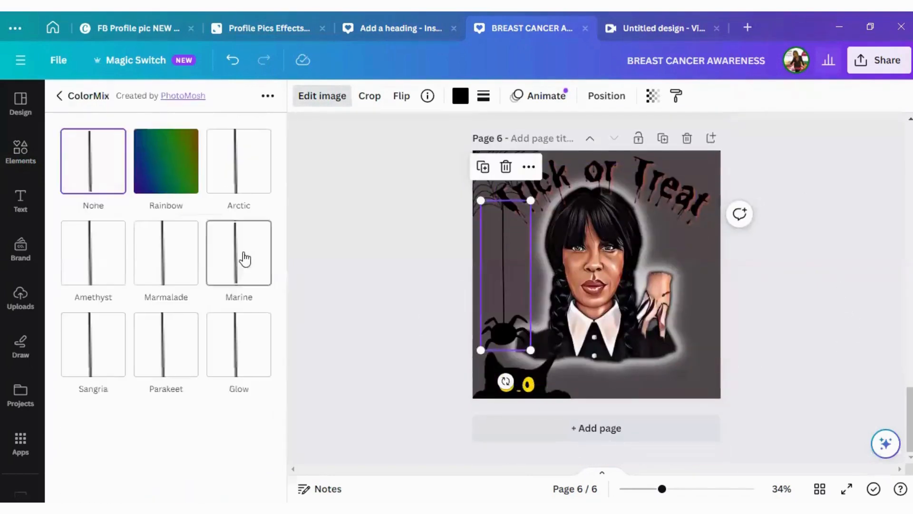
{"action": "left_click", "coordinate": [235, 349]}
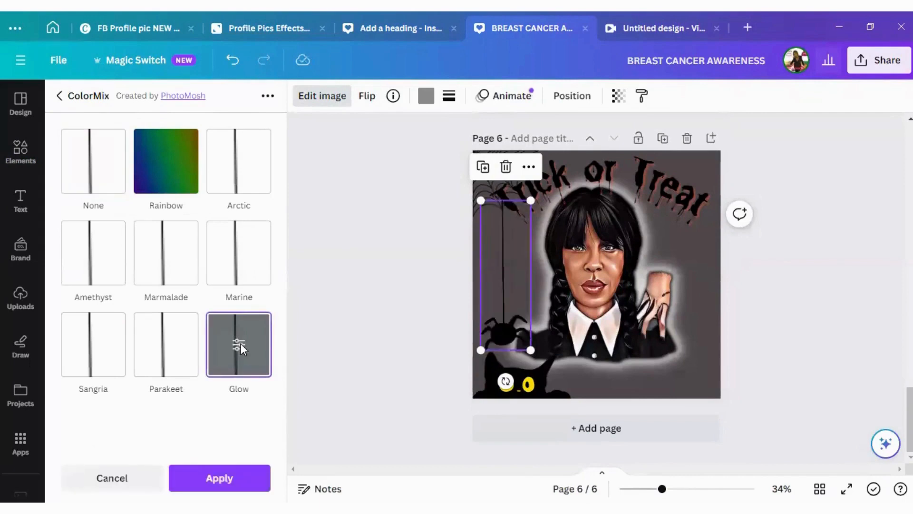
{"action": "left_click", "coordinate": [240, 344]}
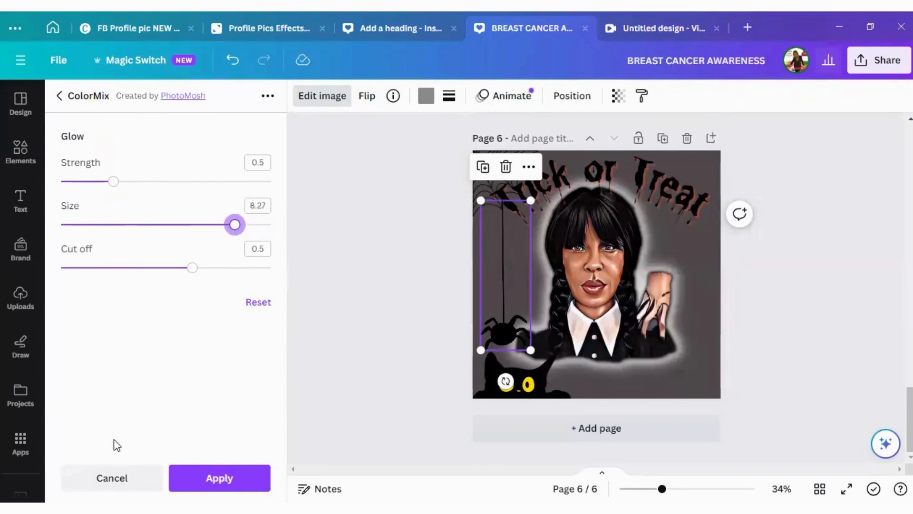
{"action": "left_click", "coordinate": [112, 478]}
{"action": "left_click", "coordinate": [392, 290]}
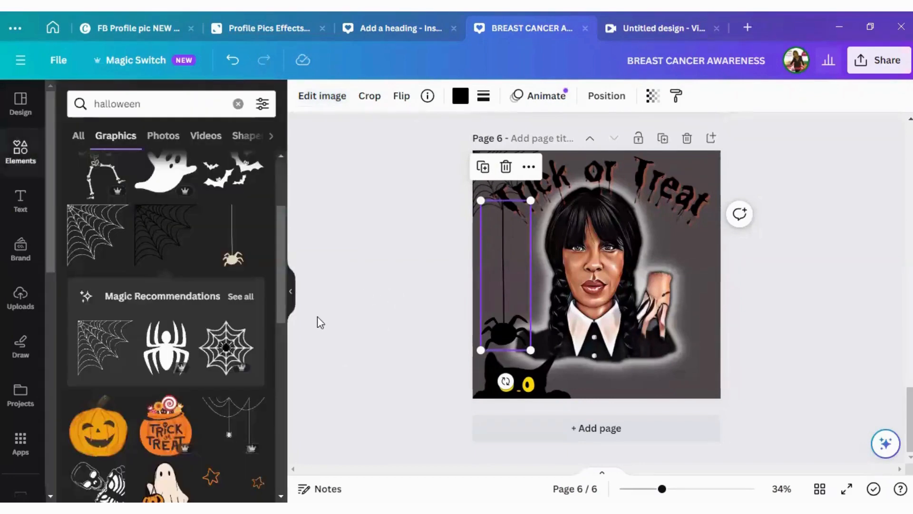
- Add the yellow full moon with bats graphic, enlarge it and place it over the page's upper-right corner
{"action": "scroll", "coordinate": [277, 326], "scroll_direction": "down", "scroll_amount": 5}
{"action": "left_click", "coordinate": [457, 393]}
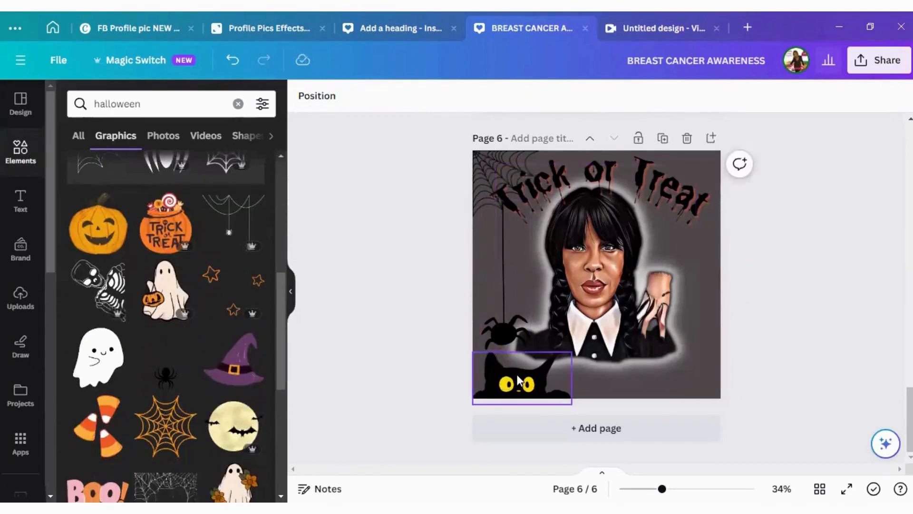
{"action": "left_click", "coordinate": [247, 435]}
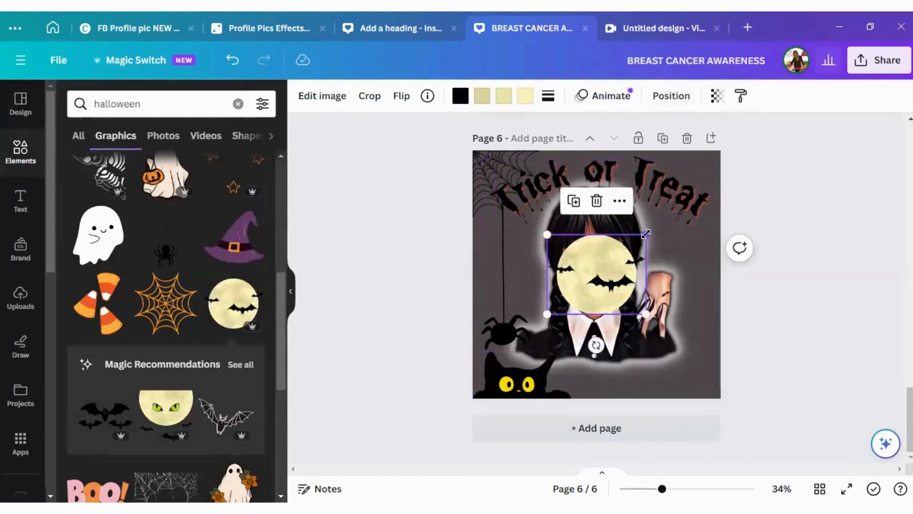
{"action": "left_click_drag", "start_coordinate": [646, 234], "coordinate": [748, 176]}
{"action": "left_click_drag", "start_coordinate": [634, 270], "coordinate": [647, 228]}
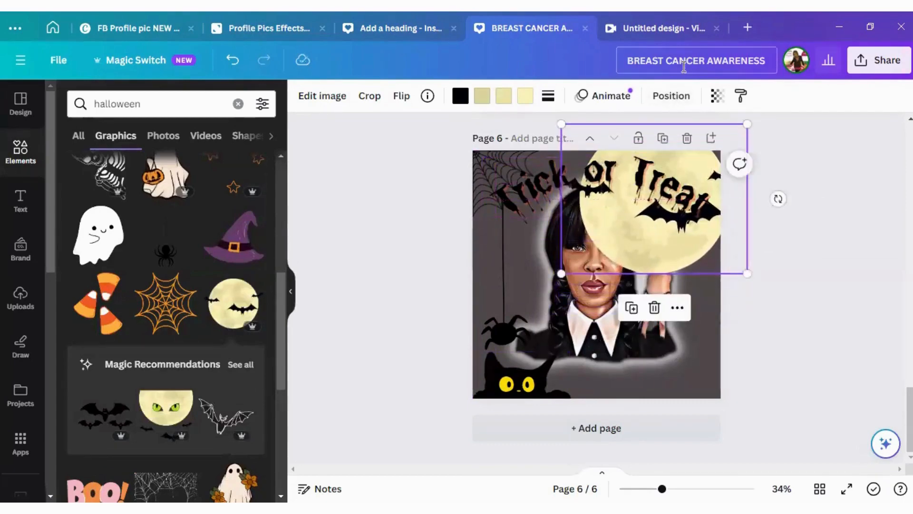
- Move the moon graphic's layer below the portrait, just above the page background
{"action": "left_click", "coordinate": [683, 95]}
{"action": "left_click_drag", "start_coordinate": [210, 220], "coordinate": [206, 402]}
{"action": "left_click", "coordinate": [858, 224]}
- Lower the portrait on the page and move the "Trick or Treat" heading down to just above the head
{"action": "scroll", "coordinate": [837, 238], "scroll_direction": "up", "scroll_amount": 3}
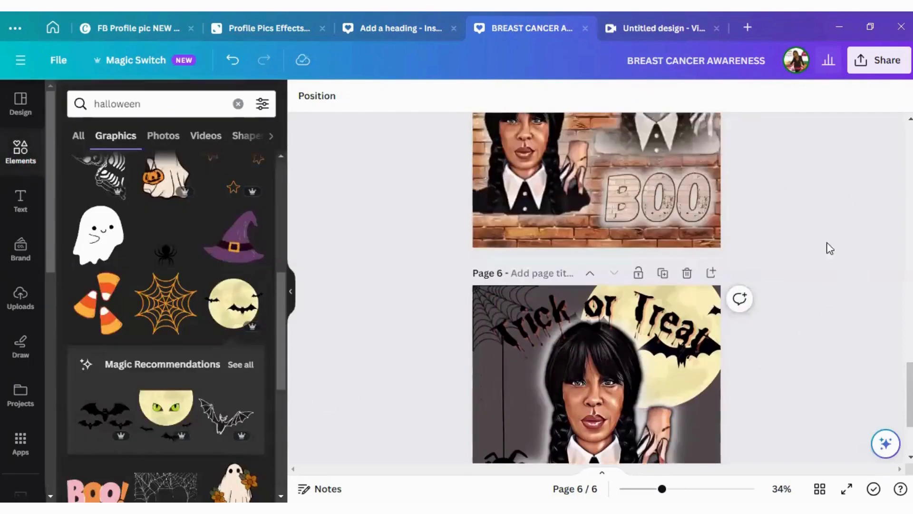
{"action": "left_click_drag", "start_coordinate": [589, 389], "coordinate": [591, 402]}
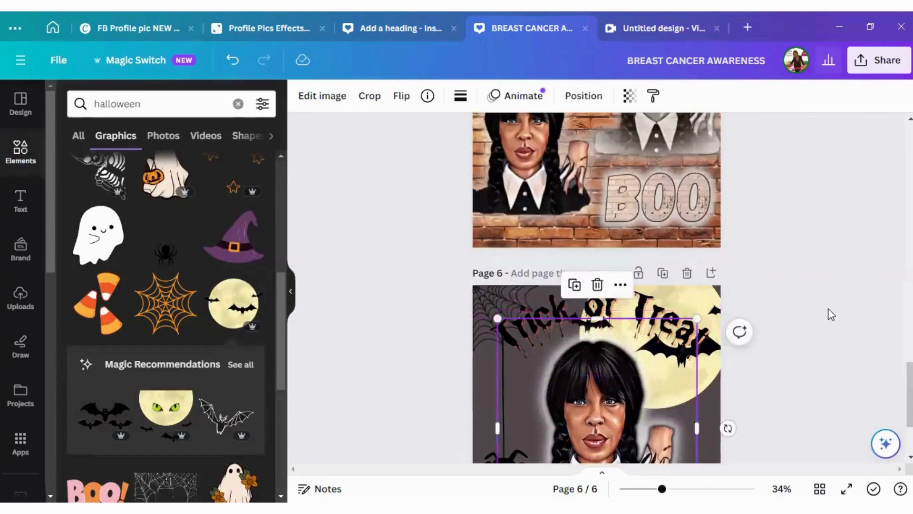
{"action": "scroll", "coordinate": [785, 314], "scroll_direction": "down", "scroll_amount": 3}
{"action": "left_click", "coordinate": [652, 187]}
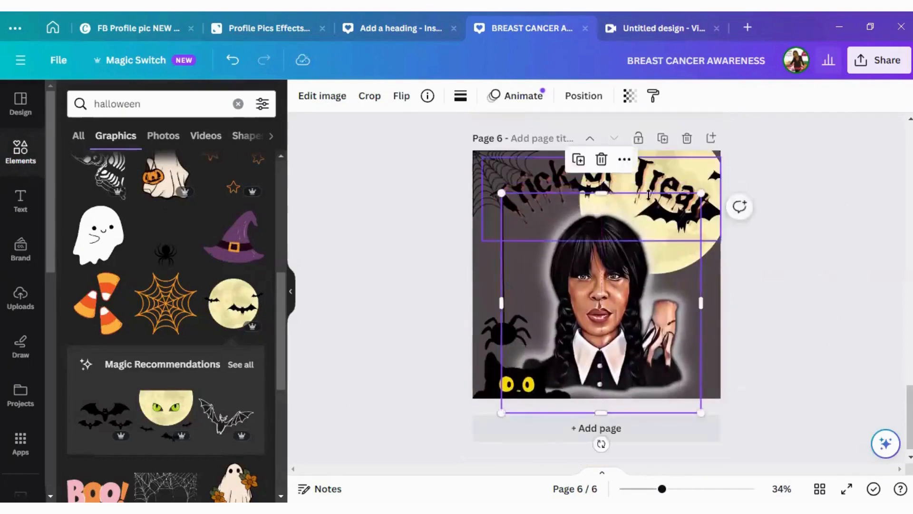
{"action": "left_click_drag", "start_coordinate": [652, 187], "coordinate": [652, 214]}
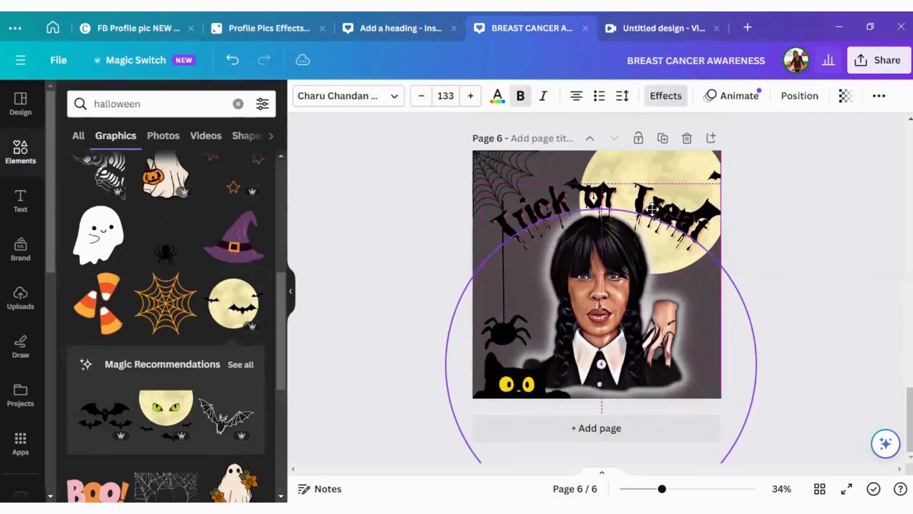
- Shrink the moon and tuck it into the page's upper-right corner, and shift the portrait slightly up and right
{"action": "left_click_drag", "start_coordinate": [696, 170], "coordinate": [662, 188]}
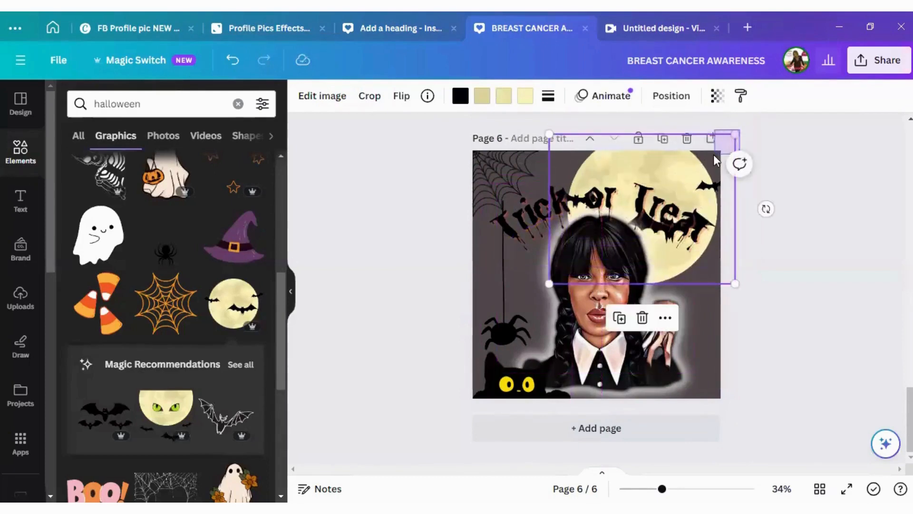
{"action": "left_click", "coordinate": [723, 172]}
{"action": "left_click", "coordinate": [683, 168]}
{"action": "left_click_drag", "start_coordinate": [736, 135], "coordinate": [693, 173]}
{"action": "left_click_drag", "start_coordinate": [626, 176], "coordinate": [680, 138]}
{"action": "left_click_drag", "start_coordinate": [609, 293], "coordinate": [610, 290]}
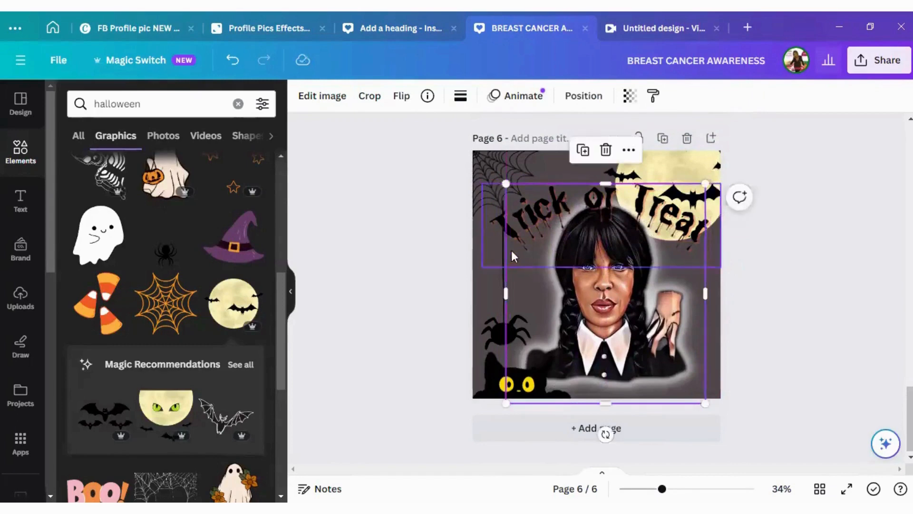
- Shrink the hanging spider and raise it so its thread hangs from the corner web
{"action": "left_click", "coordinate": [494, 336]}
{"action": "left_click_drag", "start_coordinate": [531, 200], "coordinate": [513, 238]}
{"action": "left_click_drag", "start_coordinate": [491, 332], "coordinate": [496, 291]}
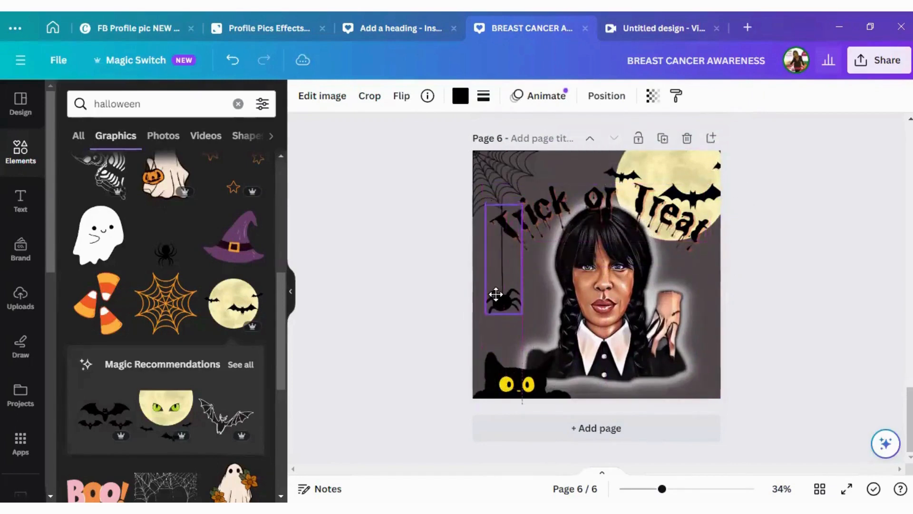
{"action": "left_click", "coordinate": [821, 273]}
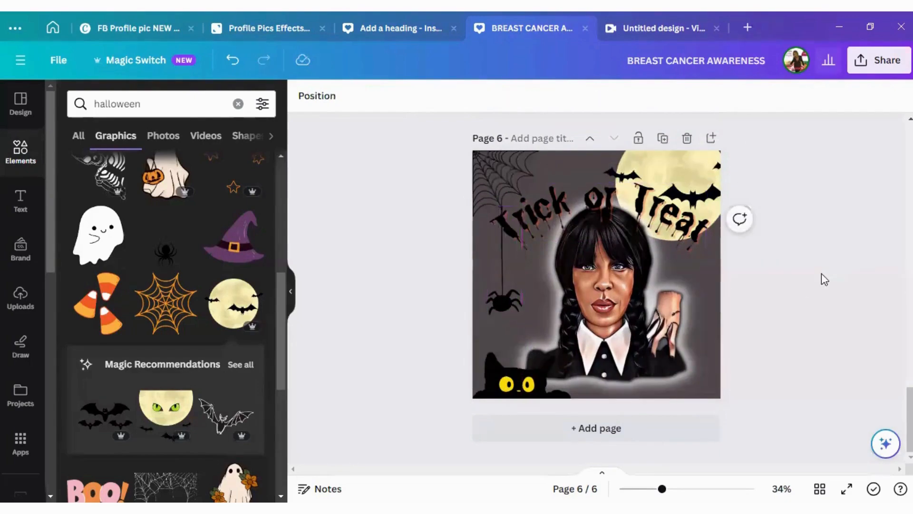
- Add the black witch on a broomstick graphic, shrink it and place it between the moon and the raised hand
{"action": "scroll", "coordinate": [198, 266], "scroll_direction": "down", "scroll_amount": 2}
{"action": "scroll", "coordinate": [198, 267], "scroll_direction": "down", "scroll_amount": 7}
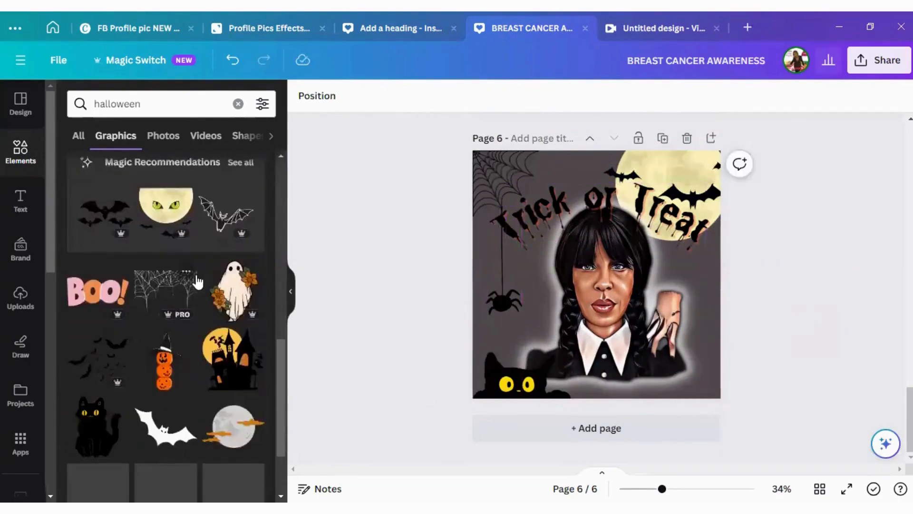
{"action": "left_click", "coordinate": [101, 360]}
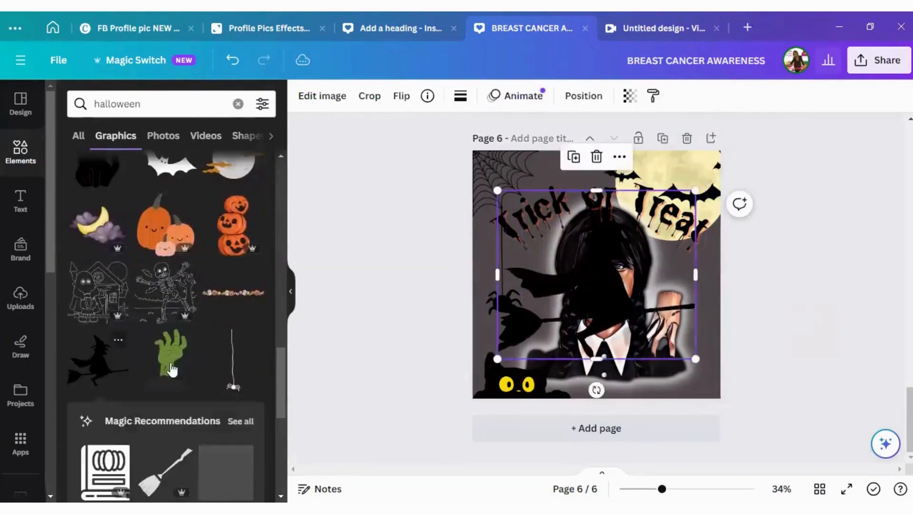
{"action": "left_click_drag", "start_coordinate": [697, 190], "coordinate": [631, 281]}
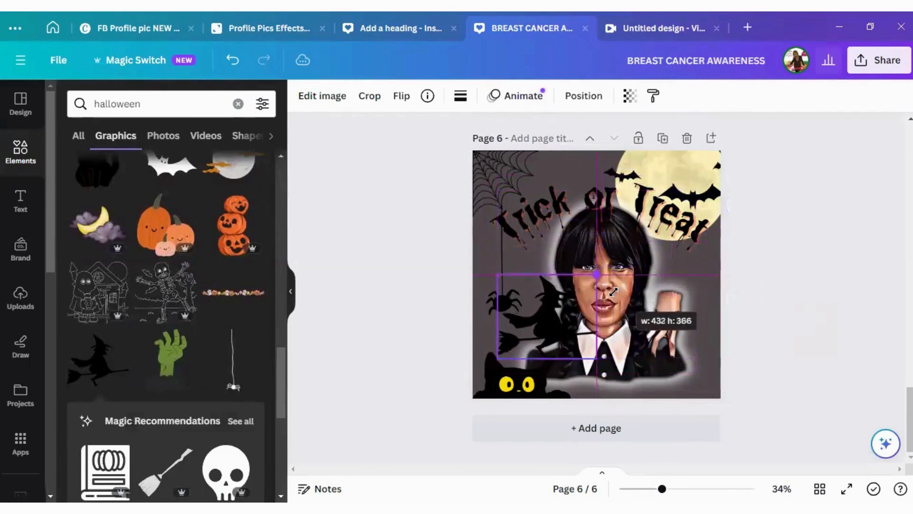
{"action": "left_click_drag", "start_coordinate": [542, 338], "coordinate": [638, 394]}
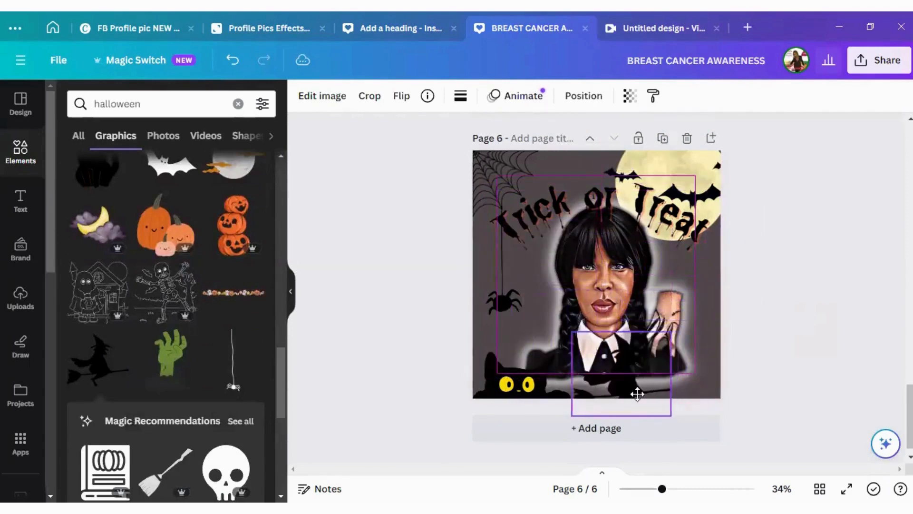
{"action": "left_click_drag", "start_coordinate": [733, 329], "coordinate": [700, 327]}
{"action": "mouse_move", "coordinate": [680, 256]}
{"action": "left_mouse_down"}
{"action": "mouse_move", "coordinate": [714, 234]}
{"action": "mouse_move", "coordinate": [678, 268]}
{"action": "mouse_move", "coordinate": [684, 262]}
{"action": "left_mouse_up"}
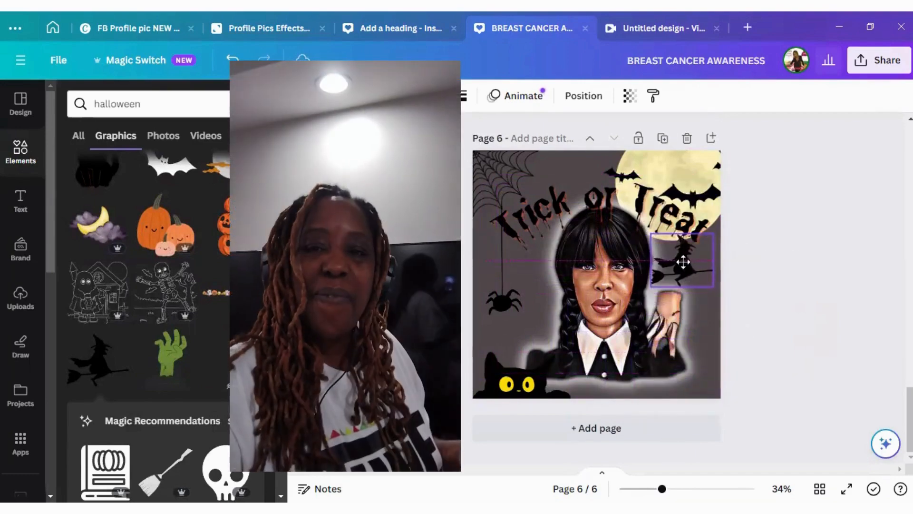
{"action": "left_click", "coordinate": [586, 97]}
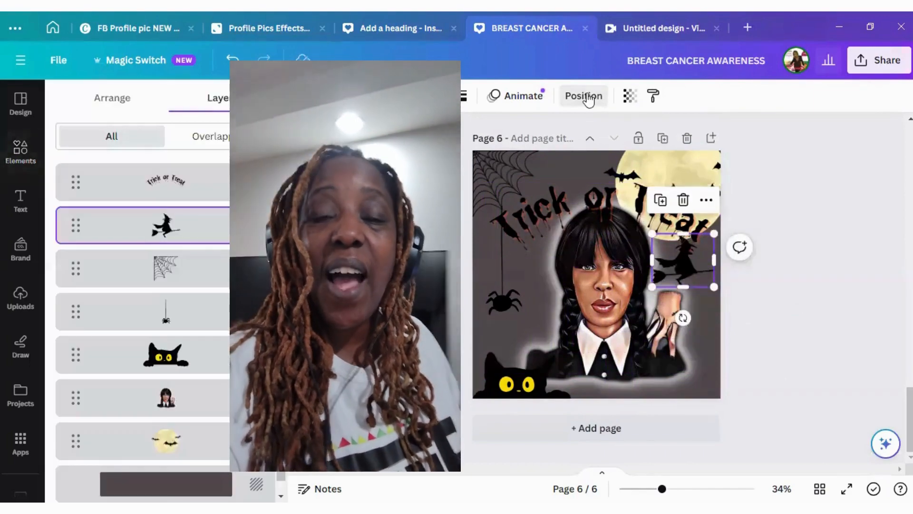
{"action": "left_click", "coordinate": [802, 271]}
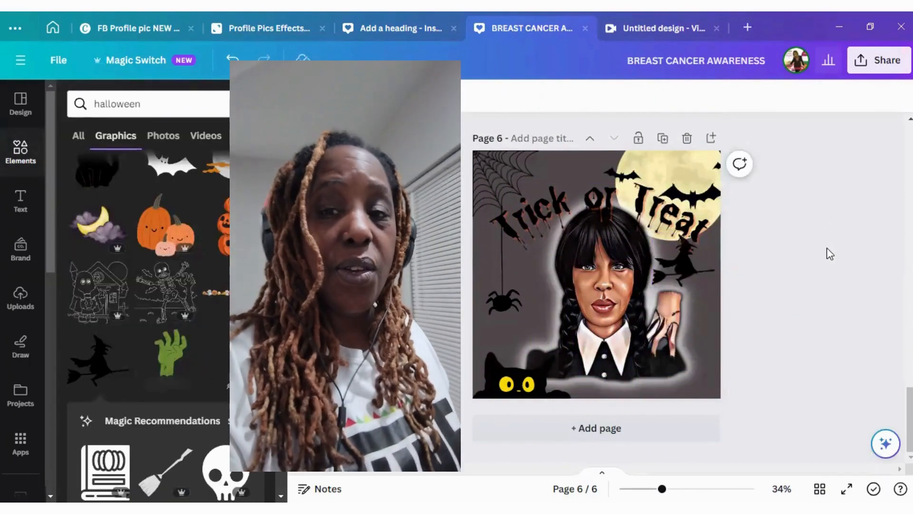
- Enlarge the portrait and center it under the heading with its lower part running past the page's bottom edge
{"action": "left_click", "coordinate": [615, 346]}
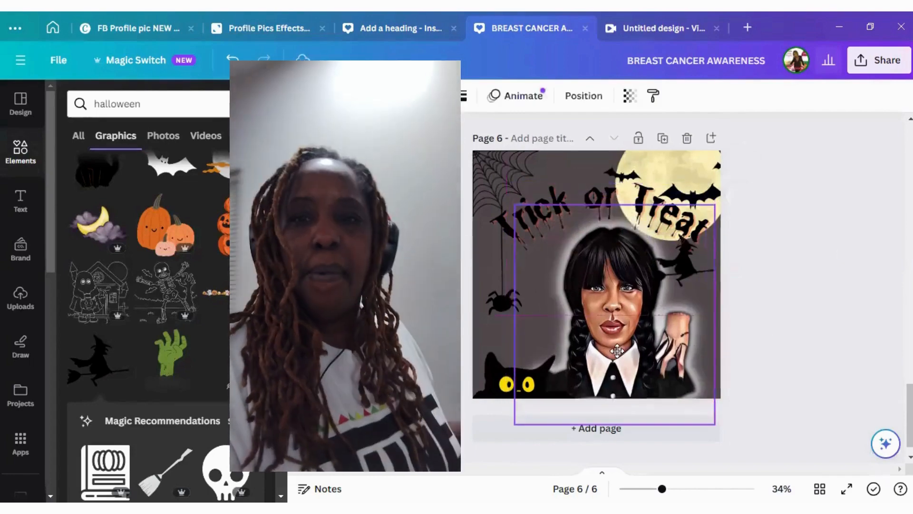
{"action": "left_click_drag", "start_coordinate": [706, 417], "coordinate": [712, 433]}
{"action": "left_click_drag", "start_coordinate": [627, 359], "coordinate": [620, 354]}
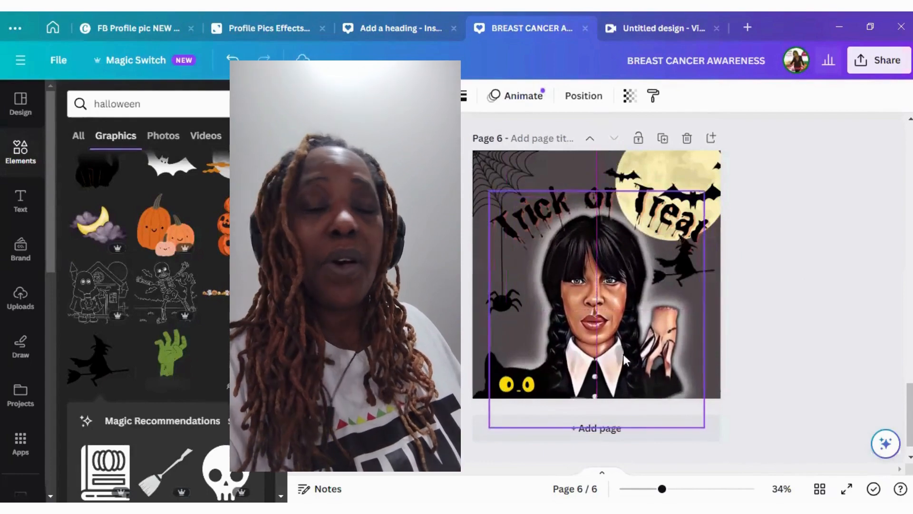
{"action": "left_click_drag", "start_coordinate": [704, 427], "coordinate": [714, 439]}
{"action": "left_click_drag", "start_coordinate": [628, 356], "coordinate": [620, 349]}
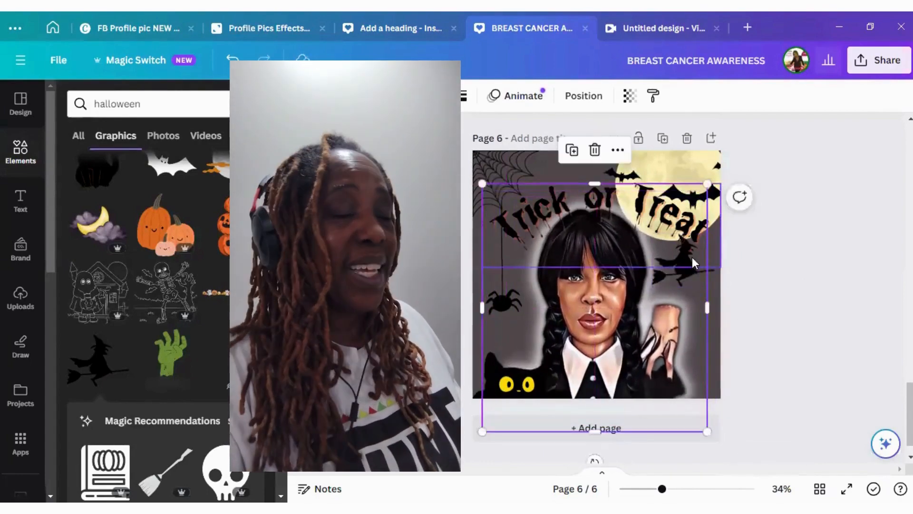
- Shift the witch on the broomstick slightly right, away from the portrait
{"action": "left_click", "coordinate": [692, 257]}
{"action": "left_click", "coordinate": [697, 275]}
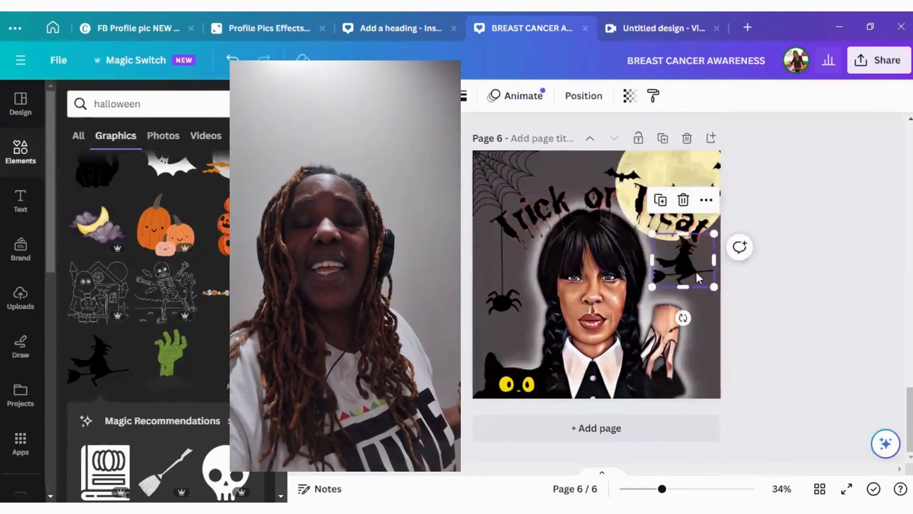
{"action": "left_click_drag", "start_coordinate": [690, 271], "coordinate": [700, 273]}
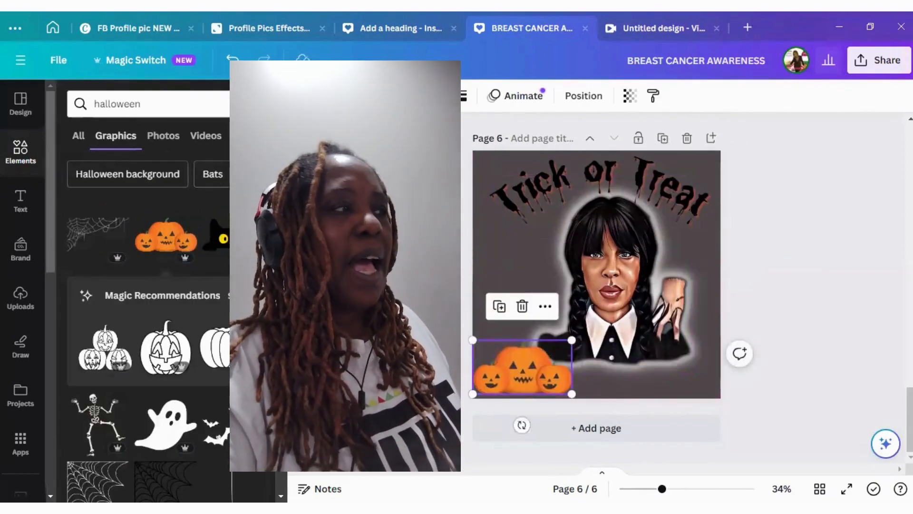
- Add the black cat graphic at the page's bottom edge beside the pumpkins and move the portrait left to the page's center
{"action": "left_click", "coordinate": [220, 235]}
{"action": "left_click_drag", "start_coordinate": [595, 280], "coordinate": [608, 383]}
{"action": "left_click", "coordinate": [548, 381]}
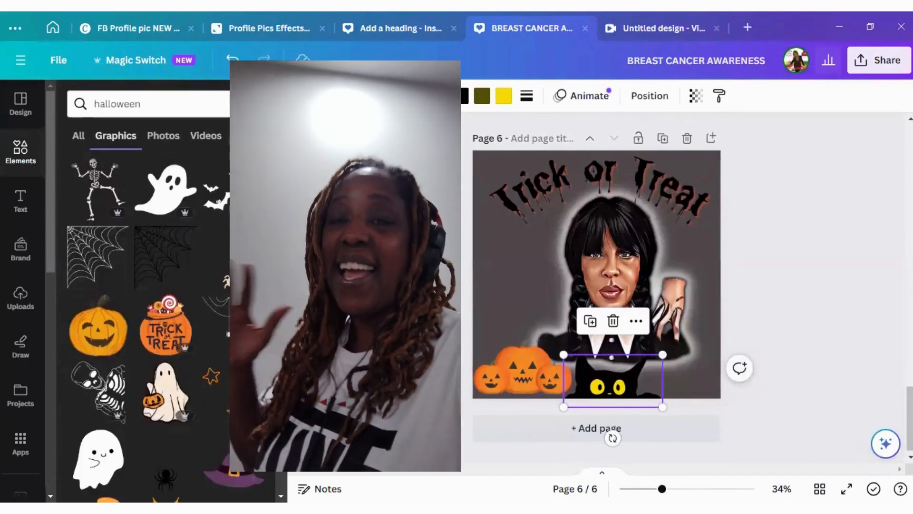
{"action": "left_click", "coordinate": [601, 244]}
{"action": "left_click_drag", "start_coordinate": [601, 244], "coordinate": [598, 244]}
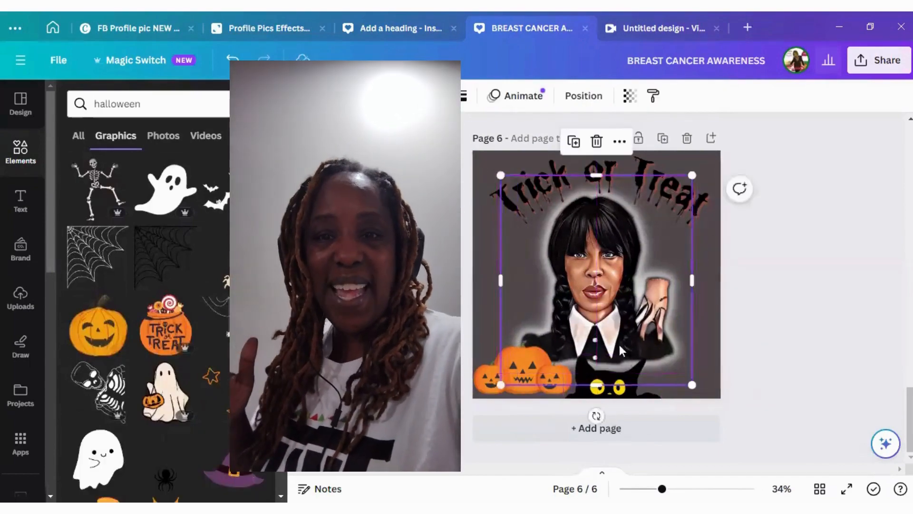
- Look through the image-editing effects offered for the black cat and pumpkin graphics
{"action": "left_click", "coordinate": [619, 393]}
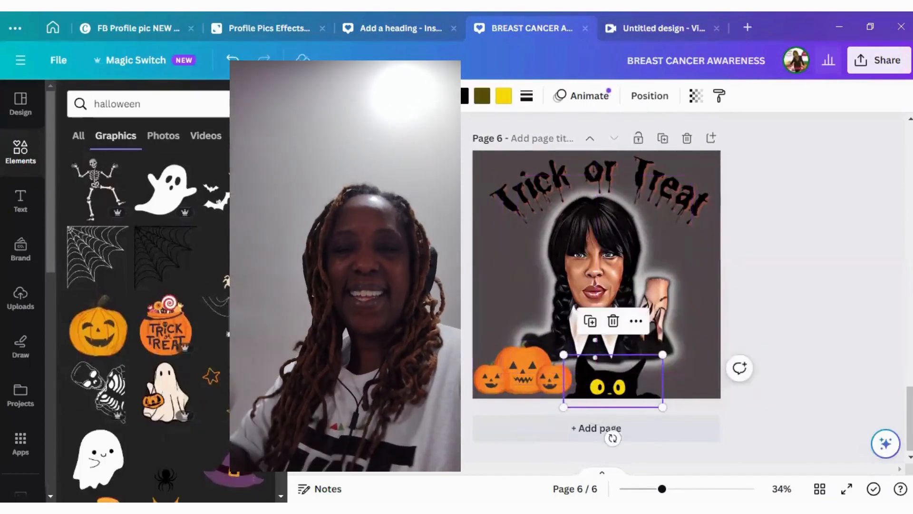
{"action": "left_click", "coordinate": [331, 106]}
{"action": "scroll", "coordinate": [173, 325], "scroll_direction": "down", "scroll_amount": 10}
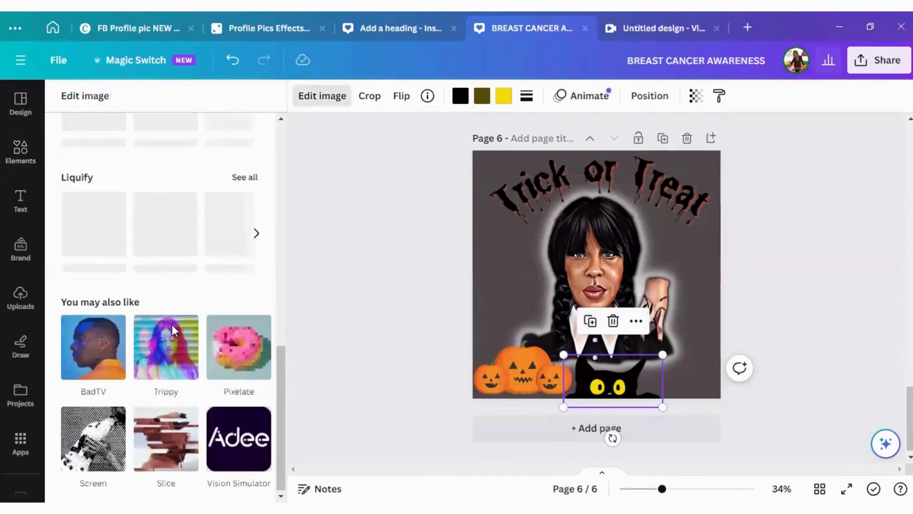
{"action": "scroll", "coordinate": [172, 322], "scroll_direction": "up", "scroll_amount": 7}
{"action": "left_click", "coordinate": [532, 373]}
{"action": "left_click", "coordinate": [342, 103]}
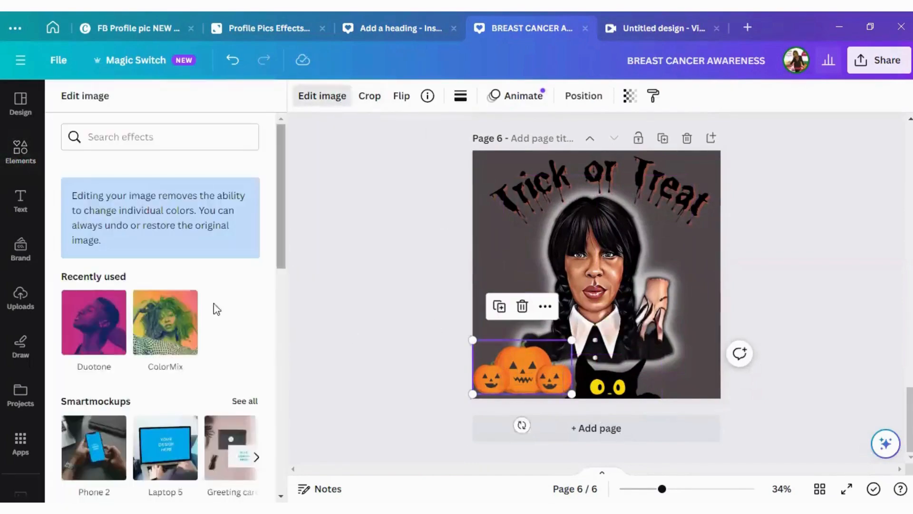
{"action": "scroll", "coordinate": [214, 309], "scroll_direction": "down", "scroll_amount": 5}
- Add the haunted house with yellow moon graphic, resize it and place it over the pumpkins beside the portrait
{"action": "left_click", "coordinate": [20, 151]}
{"action": "scroll", "coordinate": [200, 214], "scroll_direction": "down", "scroll_amount": 10}
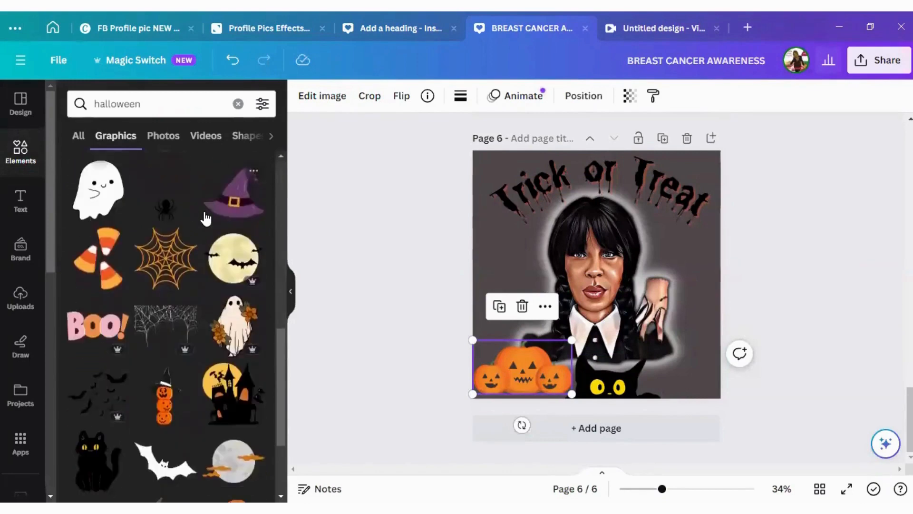
{"action": "left_click", "coordinate": [233, 193]}
{"action": "left_click_drag", "start_coordinate": [682, 213], "coordinate": [741, 241]}
{"action": "left_click_drag", "start_coordinate": [760, 208], "coordinate": [675, 294]}
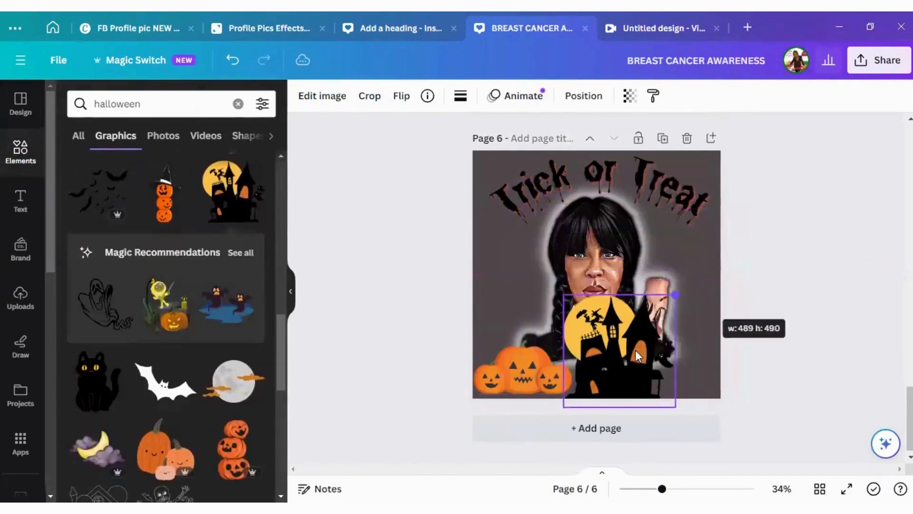
{"action": "left_click_drag", "start_coordinate": [650, 346], "coordinate": [548, 325]}
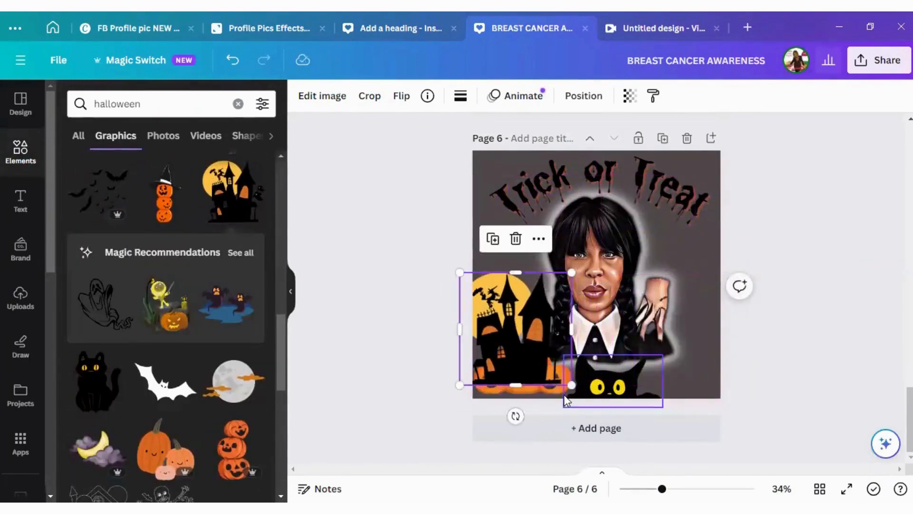
- Move the pumpkins to the page's bottom-right corner and the haunted house down into its bottom-left corner
{"action": "left_click", "coordinate": [533, 378]}
{"action": "left_click_drag", "start_coordinate": [535, 371], "coordinate": [678, 385]}
{"action": "left_click", "coordinate": [528, 373]}
{"action": "left_click_drag", "start_coordinate": [505, 341], "coordinate": [520, 381]}
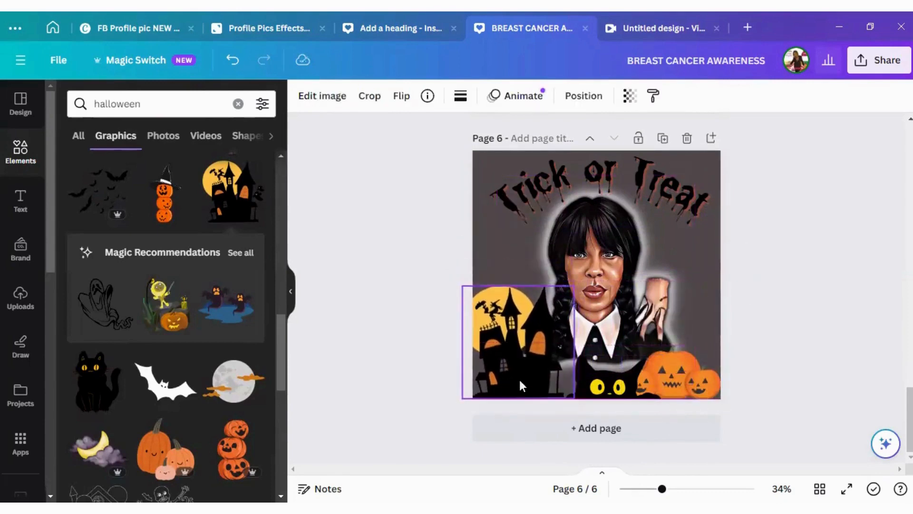
- Shift the portrait slightly right and send the haunted house's layer behind the portrait
{"action": "left_click_drag", "start_coordinate": [593, 297], "coordinate": [598, 297]}
{"action": "left_click", "coordinate": [533, 323]}
{"action": "left_click", "coordinate": [629, 95]}
{"action": "left_click", "coordinate": [583, 96]}
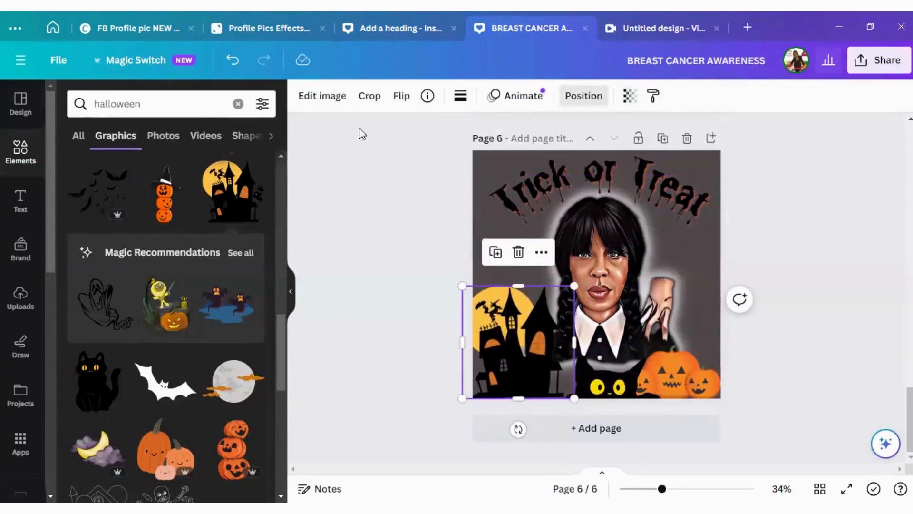
{"action": "left_click_drag", "start_coordinate": [188, 225], "coordinate": [179, 357]}
{"action": "left_click_drag", "start_coordinate": [489, 361], "coordinate": [494, 361]}
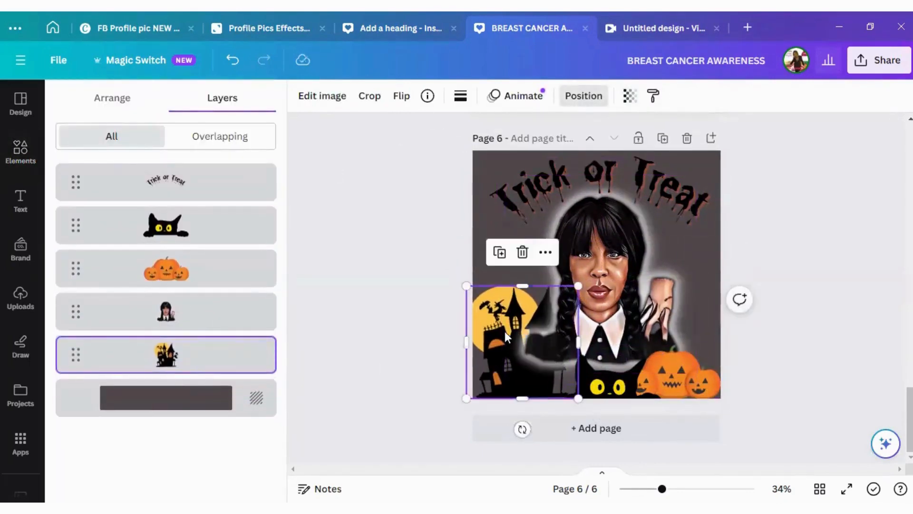
- Delete the haunted house graphic and move the black cat left along the page's bottom edge
{"action": "left_click", "coordinate": [521, 253]}
{"action": "left_click_drag", "start_coordinate": [601, 377], "coordinate": [570, 377]}
- Enlarge the portrait slightly toward the heading and nudge it right
{"action": "left_click", "coordinate": [578, 267]}
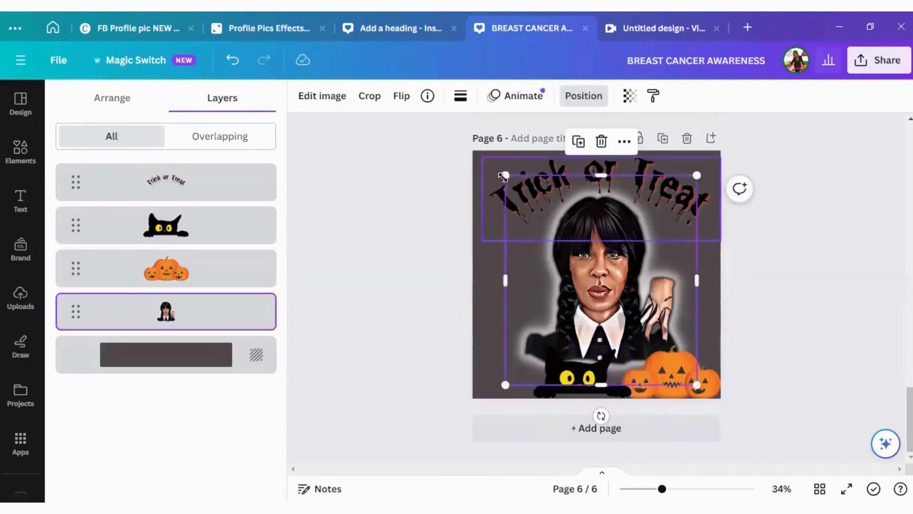
{"action": "left_click_drag", "start_coordinate": [505, 176], "coordinate": [498, 166]}
{"action": "left_click_drag", "start_coordinate": [611, 256], "coordinate": [614, 256]}
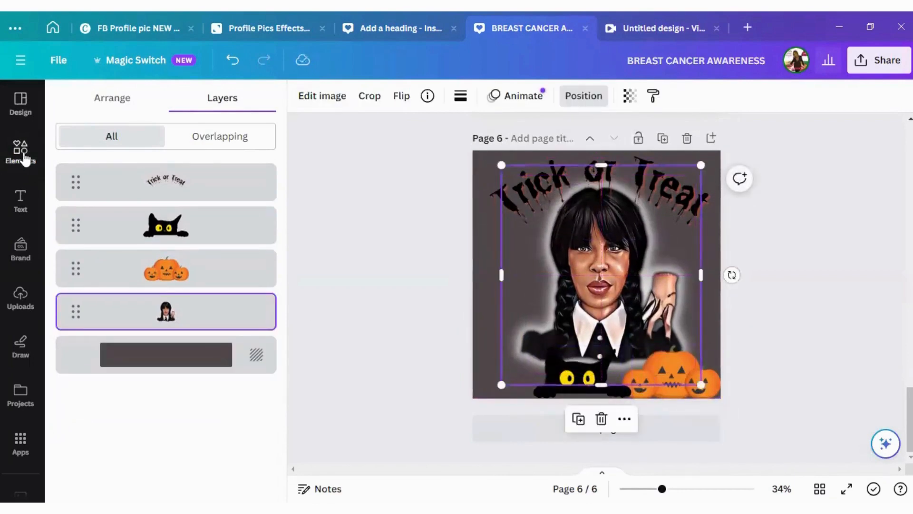
- Add the hanging spider graphic from the halloween search and place it in the page's top-left corner
{"action": "left_click", "coordinate": [22, 152]}
{"action": "left_click", "coordinate": [152, 103]}
{"action": "left_click", "coordinate": [116, 163]}
{"action": "left_click", "coordinate": [246, 210]}
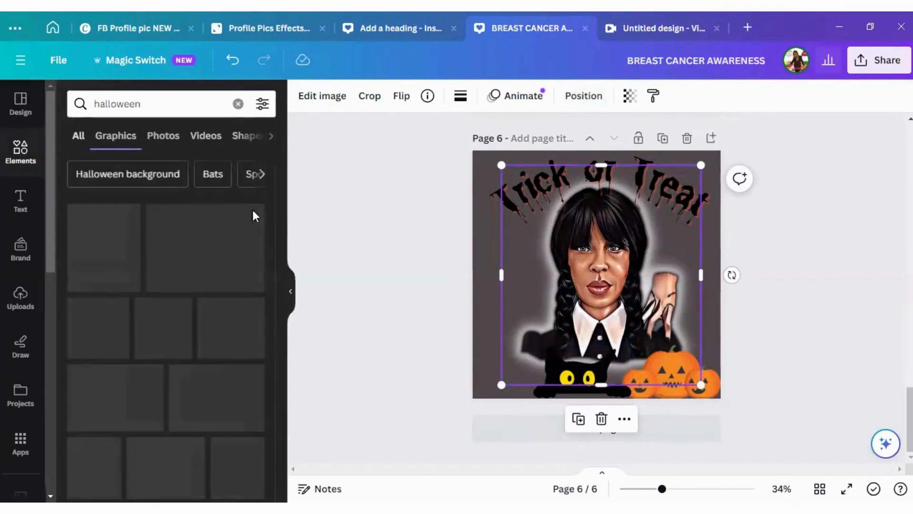
{"action": "scroll", "coordinate": [250, 308], "scroll_direction": "down", "scroll_amount": 3}
{"action": "left_click", "coordinate": [233, 254]}
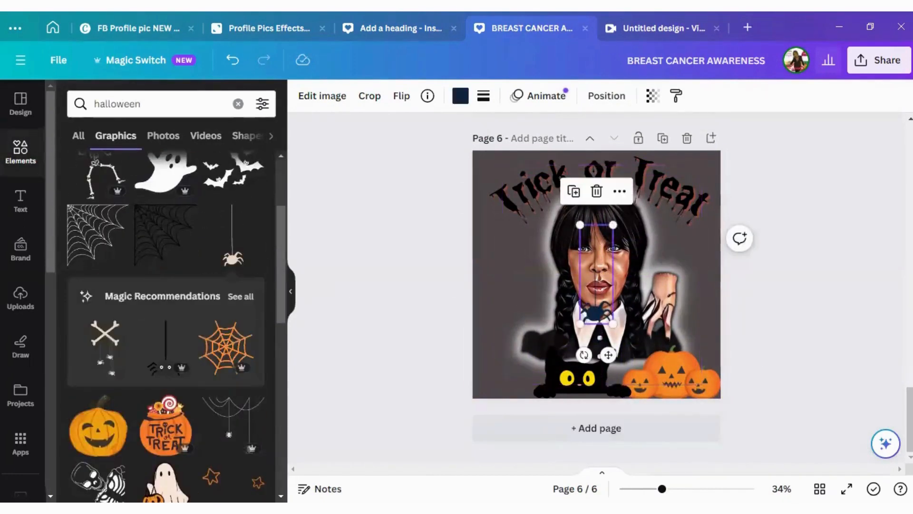
{"action": "left_click_drag", "start_coordinate": [611, 352], "coordinate": [502, 317]}
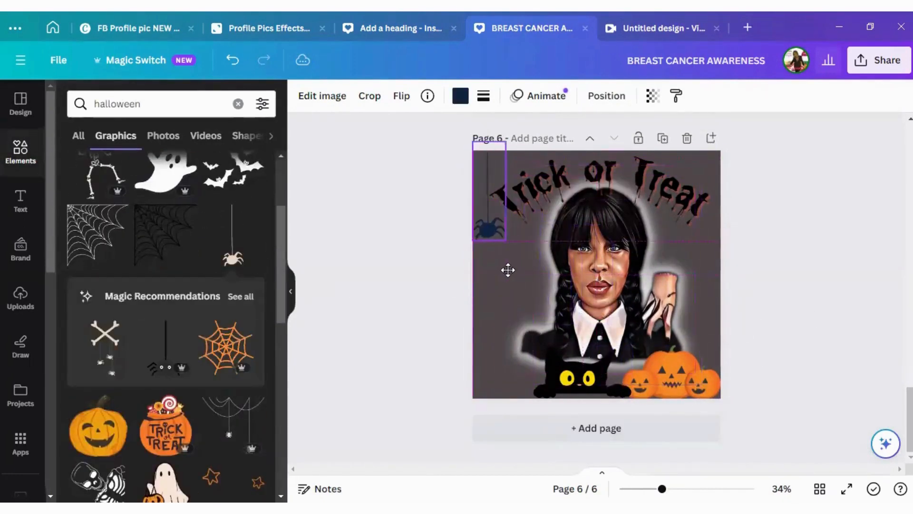
- Recolor the hanging spider black and enlarge it so its thread drops from the page's top edge beside the portrait
{"action": "left_click_drag", "start_coordinate": [542, 241], "coordinate": [546, 261]}
{"action": "left_click", "coordinate": [461, 95]}
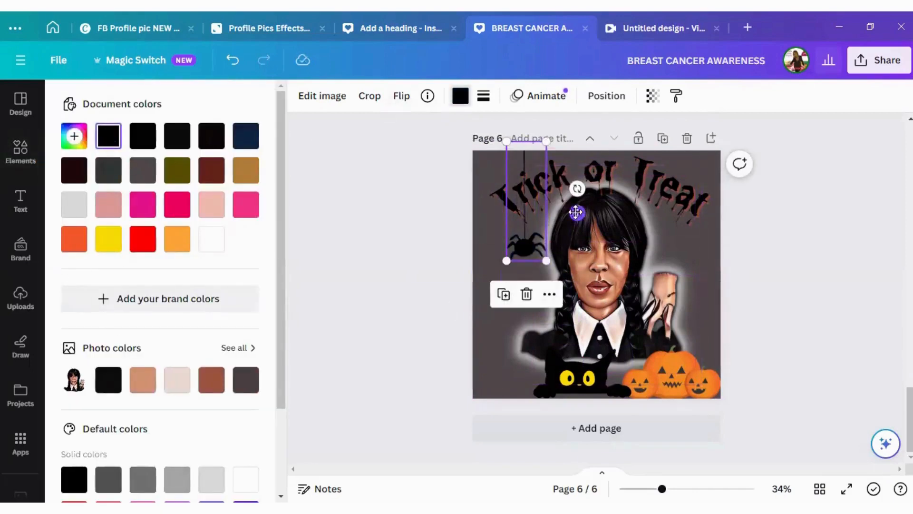
{"action": "left_click_drag", "start_coordinate": [576, 212], "coordinate": [544, 216]}
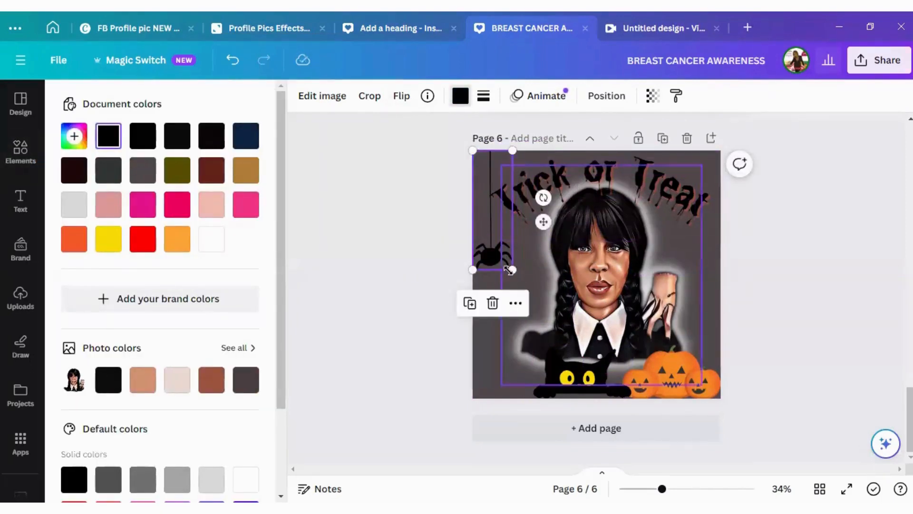
{"action": "left_click_drag", "start_coordinate": [509, 270], "coordinate": [505, 282]}
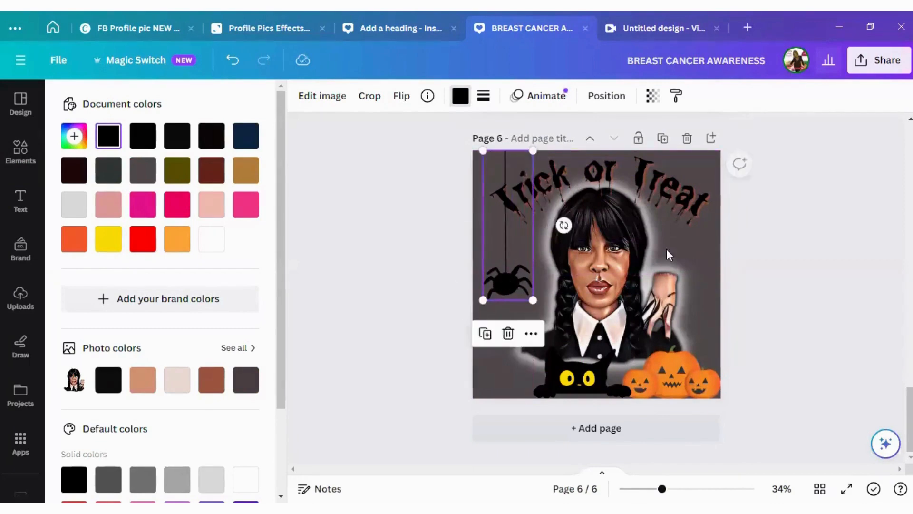
- Arrange the hanging spider's layer directly below the "Trick or Treat" heading
{"action": "left_click", "coordinate": [607, 97]}
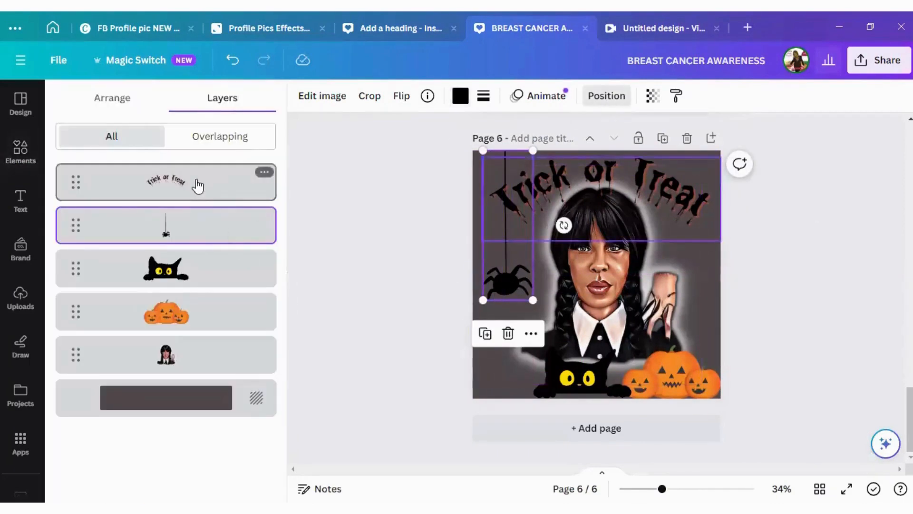
{"action": "left_click_drag", "start_coordinate": [163, 239], "coordinate": [162, 231]}
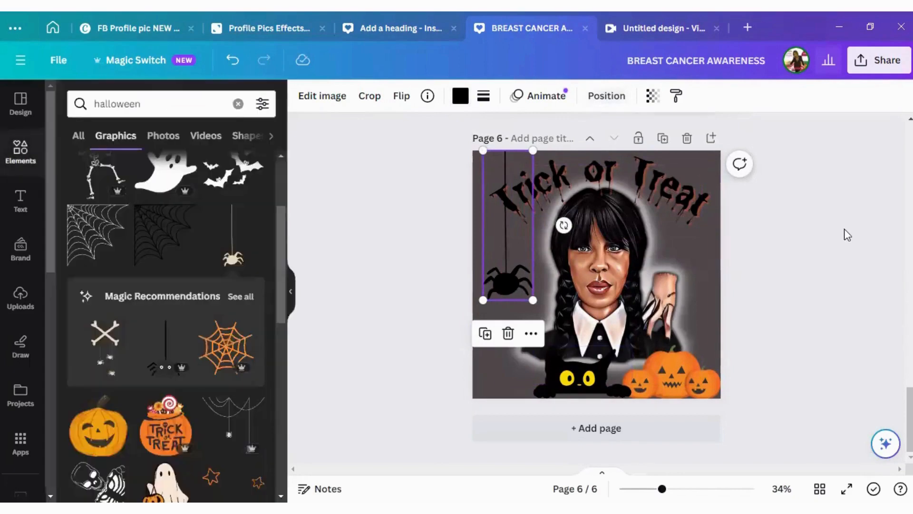
- Move the black cat to the page's bottom-left corner and delete the pumpkins
{"action": "left_click_drag", "start_coordinate": [573, 375], "coordinate": [522, 388]}
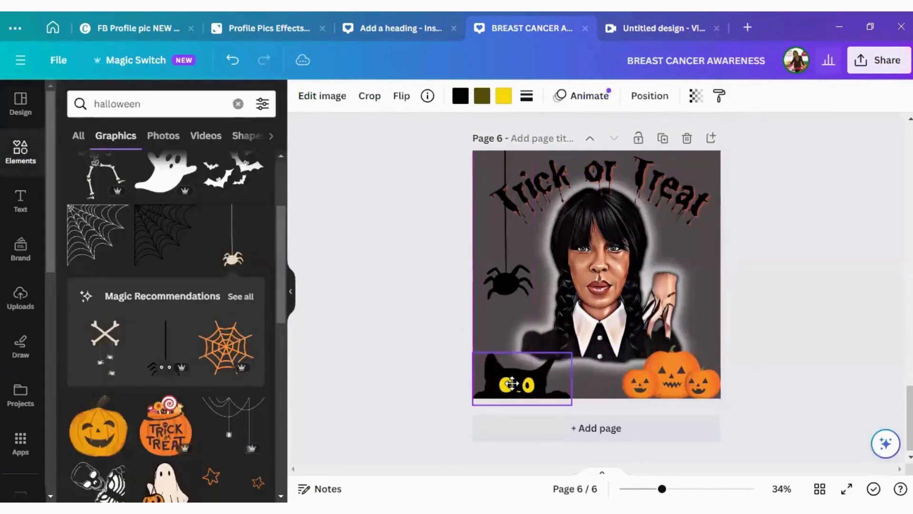
{"action": "left_click", "coordinate": [670, 376]}
{"action": "left_click", "coordinate": [671, 309]}
- Add the black spider web graphic, shrink it and place it in the page's top-left corner
{"action": "left_click", "coordinate": [162, 238]}
{"action": "left_click_drag", "start_coordinate": [627, 275], "coordinate": [614, 288]}
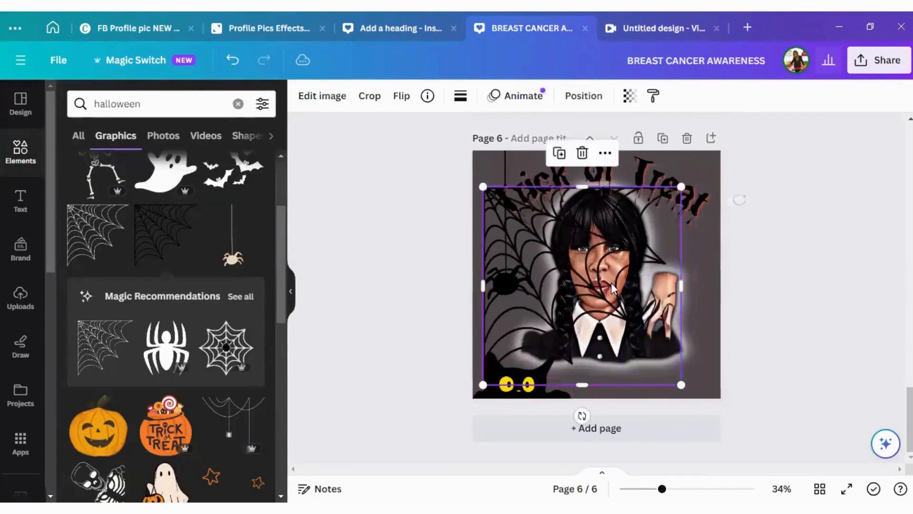
{"action": "left_click_drag", "start_coordinate": [666, 379], "coordinate": [508, 306]}
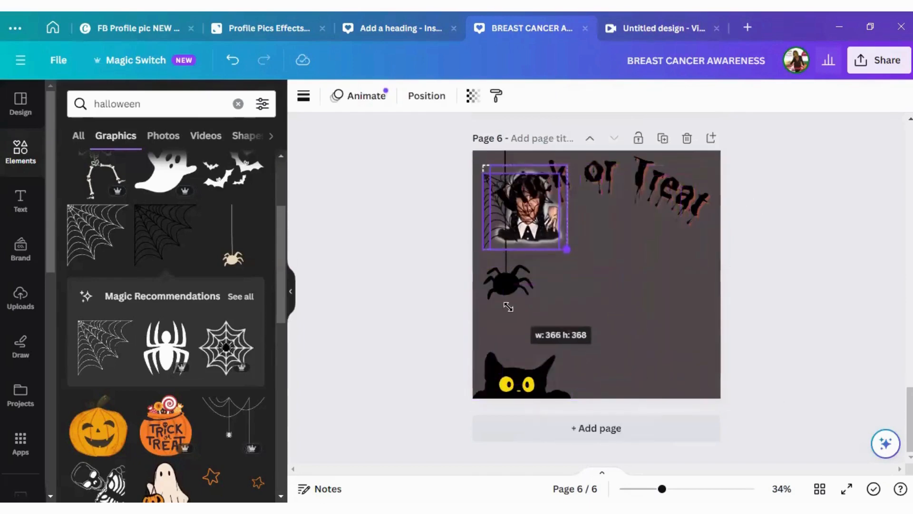
{"action": "left_click", "coordinate": [234, 62]}
{"action": "left_click_drag", "start_coordinate": [671, 295], "coordinate": [655, 301]}
{"action": "left_click_drag", "start_coordinate": [664, 388], "coordinate": [534, 257]}
{"action": "left_click_drag", "start_coordinate": [487, 221], "coordinate": [491, 177]}
- Lower the hanging spider from the web to just above the cat and shift the portrait slightly left
{"action": "left_click_drag", "start_coordinate": [511, 288], "coordinate": [493, 338]}
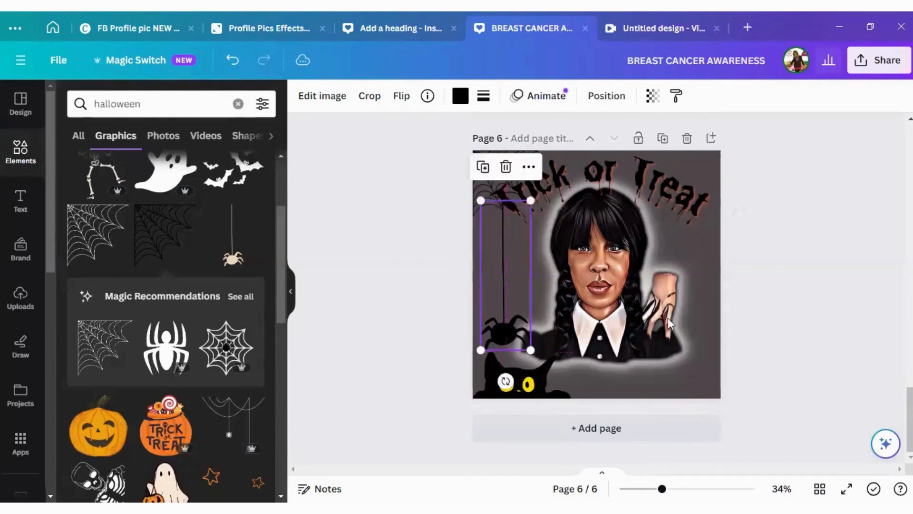
{"action": "left_click", "coordinate": [813, 257]}
{"action": "left_click_drag", "start_coordinate": [614, 259], "coordinate": [609, 260]}
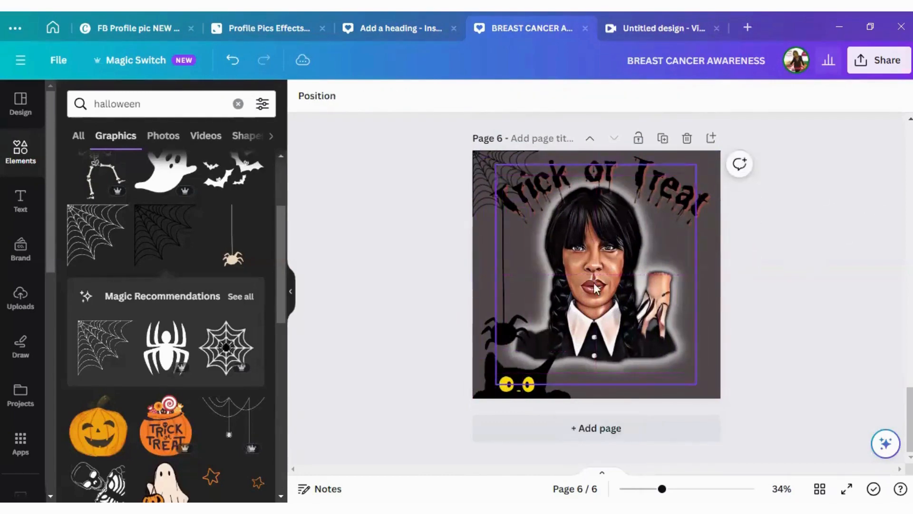
- Try the ColorMix Glow effect on the hanging spider with a size of about 7.66
{"action": "left_click", "coordinate": [504, 328]}
{"action": "left_click", "coordinate": [325, 100]}
{"action": "scroll", "coordinate": [213, 279], "scroll_direction": "down", "scroll_amount": 5}
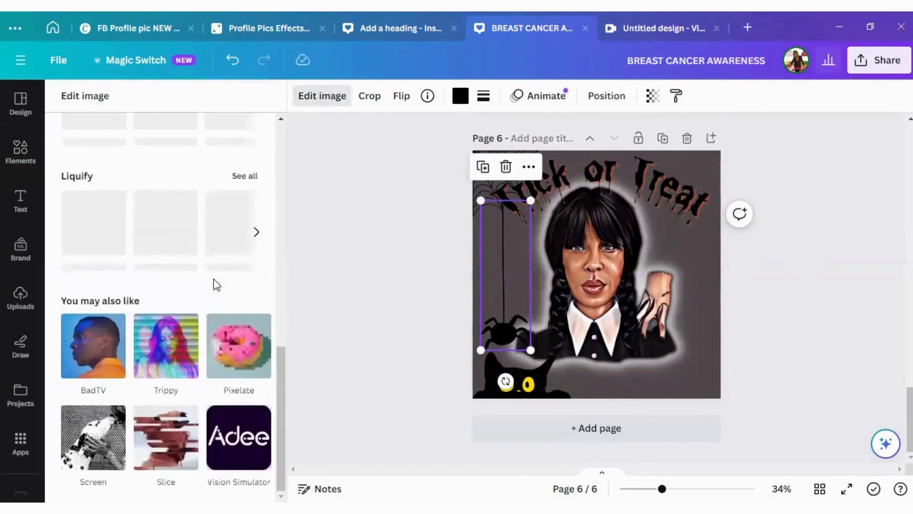
{"action": "scroll", "coordinate": [335, 217], "scroll_direction": "up", "scroll_amount": 3}
{"action": "scroll", "coordinate": [290, 190], "scroll_direction": "down", "scroll_amount": 3}
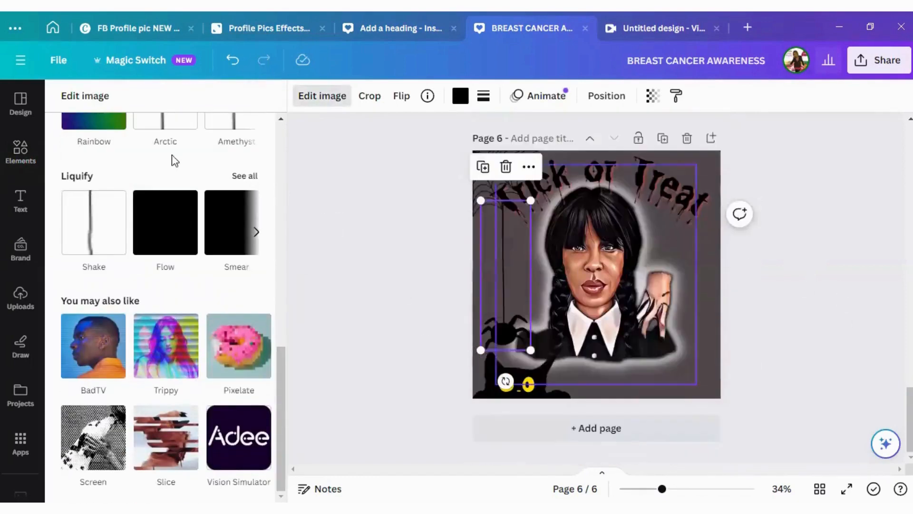
{"action": "scroll", "coordinate": [173, 157], "scroll_direction": "up", "scroll_amount": 4}
{"action": "left_click", "coordinate": [243, 252]}
{"action": "left_click", "coordinate": [242, 329]}
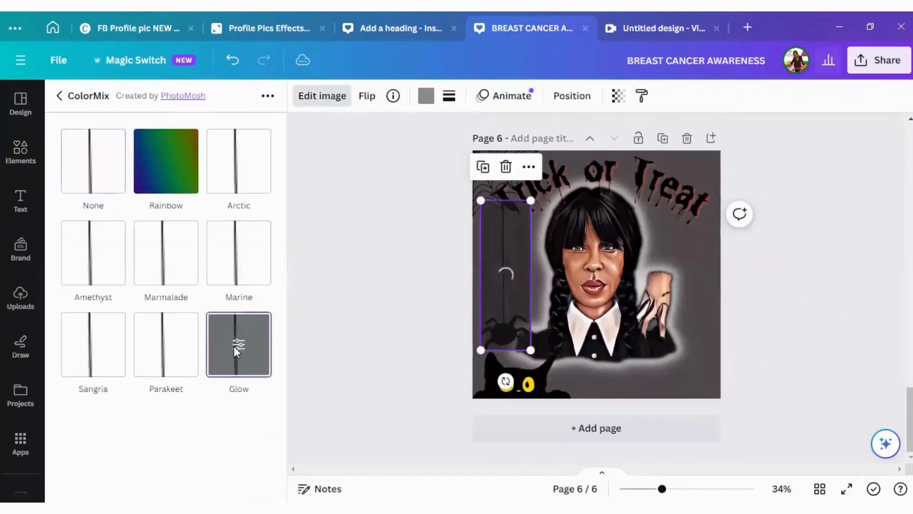
{"action": "left_click", "coordinate": [241, 343]}
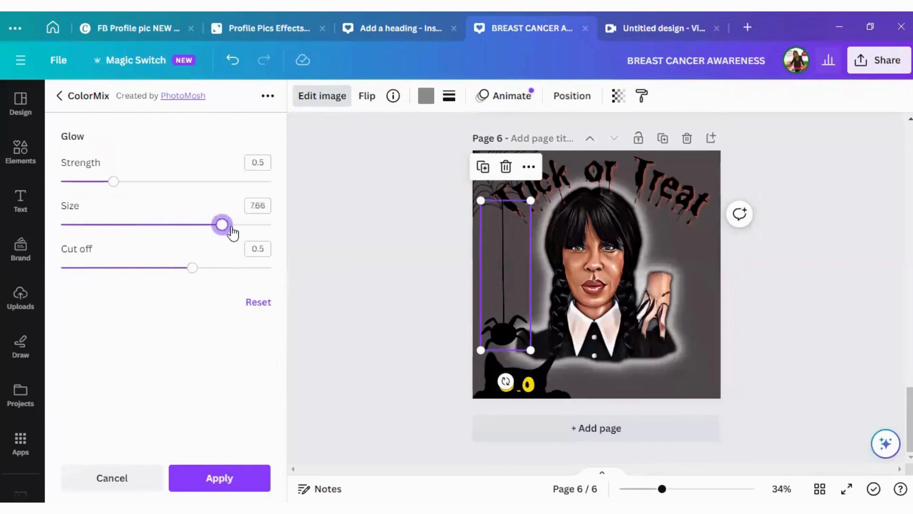
{"action": "left_click", "coordinate": [112, 478]}
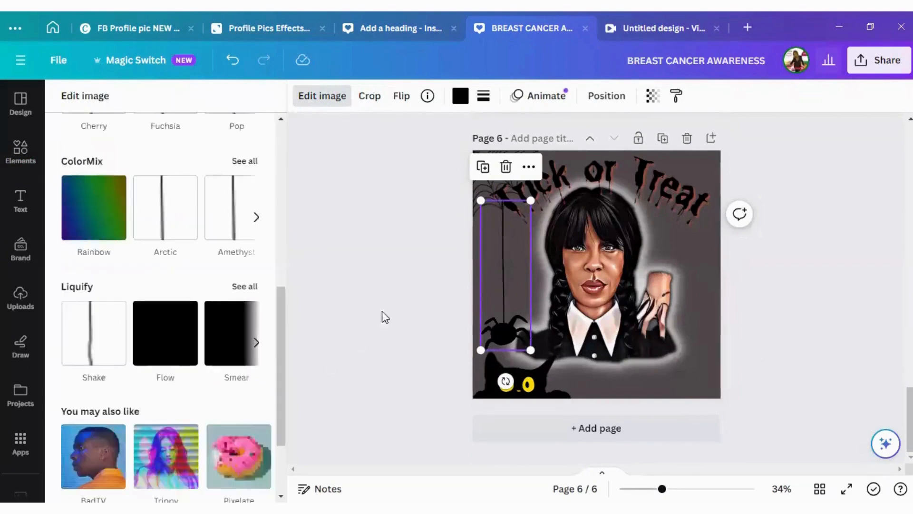
{"action": "scroll", "coordinate": [228, 327], "scroll_direction": "down", "scroll_amount": 4}
{"action": "left_click", "coordinate": [398, 333]}
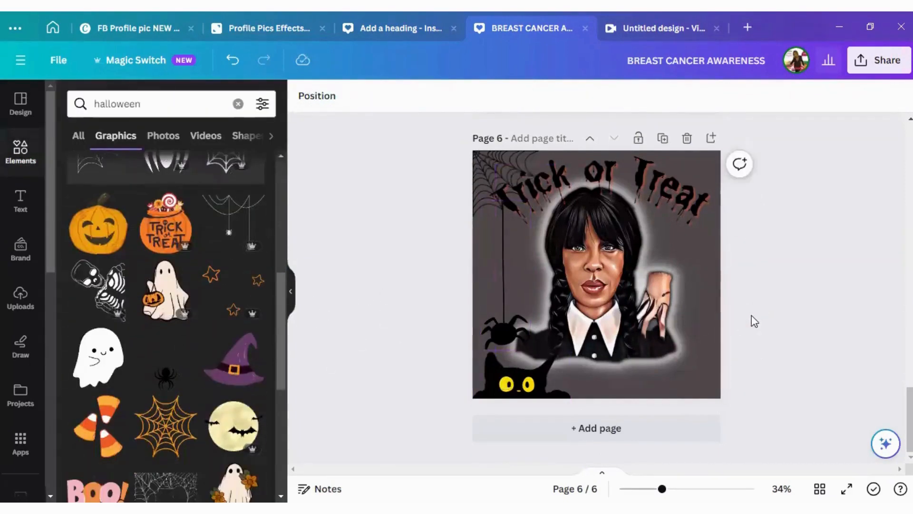
- Add the full moon with bats graphic, enlarge it over the page's top-right corner and send it behind the portrait
{"action": "left_click", "coordinate": [248, 435]}
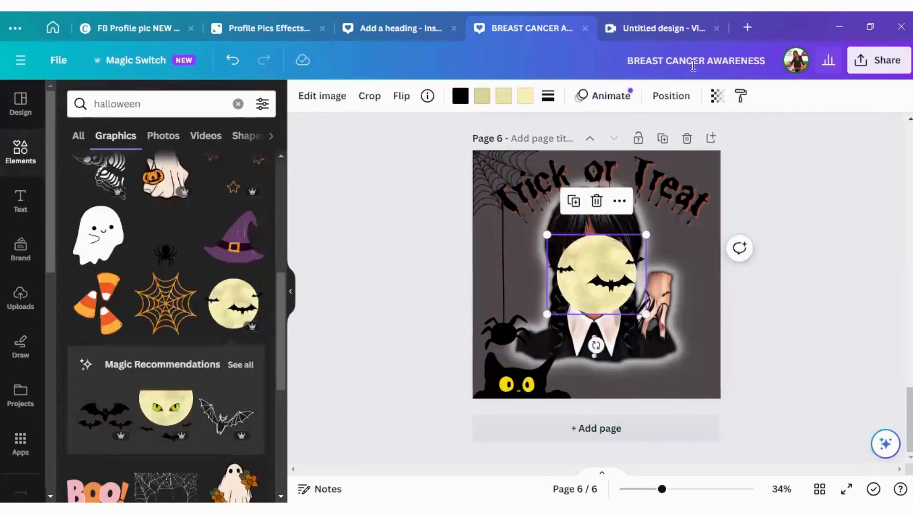
{"action": "left_click_drag", "start_coordinate": [646, 236], "coordinate": [732, 164]}
{"action": "left_click_drag", "start_coordinate": [631, 269], "coordinate": [646, 229]}
{"action": "left_click", "coordinate": [671, 96]}
{"action": "left_click_drag", "start_coordinate": [163, 222], "coordinate": [195, 398]}
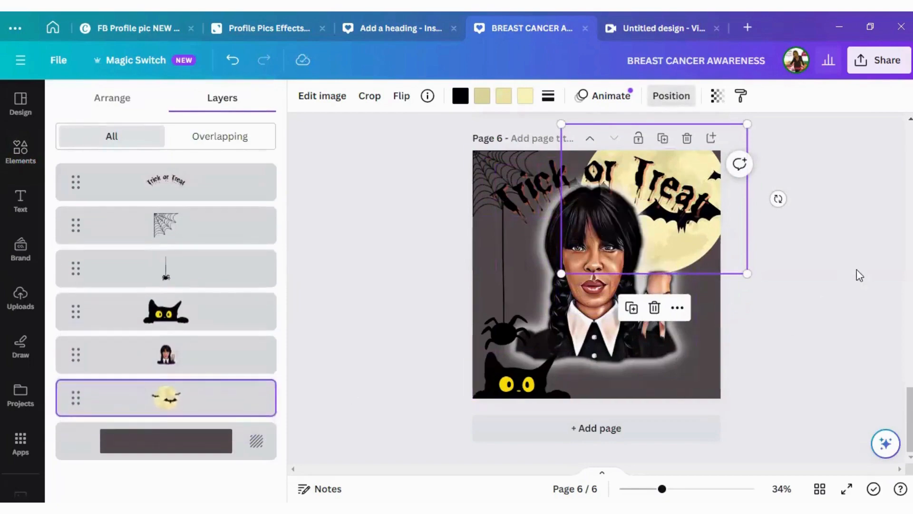
- Lower the portrait and the heading on the page and move the moon up past the top edge
{"action": "left_click", "coordinate": [851, 211]}
{"action": "scroll", "coordinate": [852, 211], "scroll_direction": "up", "scroll_amount": 3}
{"action": "left_click_drag", "start_coordinate": [594, 383], "coordinate": [596, 401]}
{"action": "scroll", "coordinate": [831, 315], "scroll_direction": "down", "scroll_amount": 3}
{"action": "left_click_drag", "start_coordinate": [641, 223], "coordinate": [645, 232]}
{"action": "left_click", "coordinate": [647, 214]}
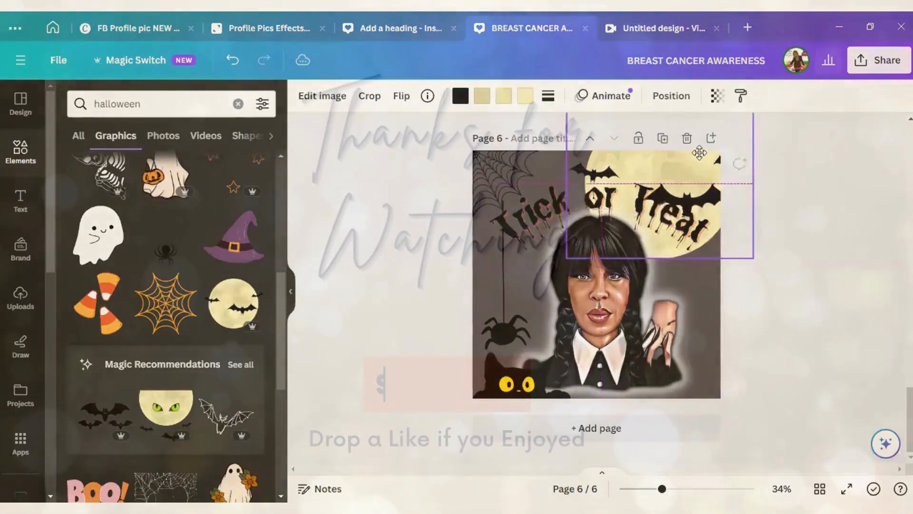
{"action": "left_click_drag", "start_coordinate": [666, 165], "coordinate": [699, 127]}
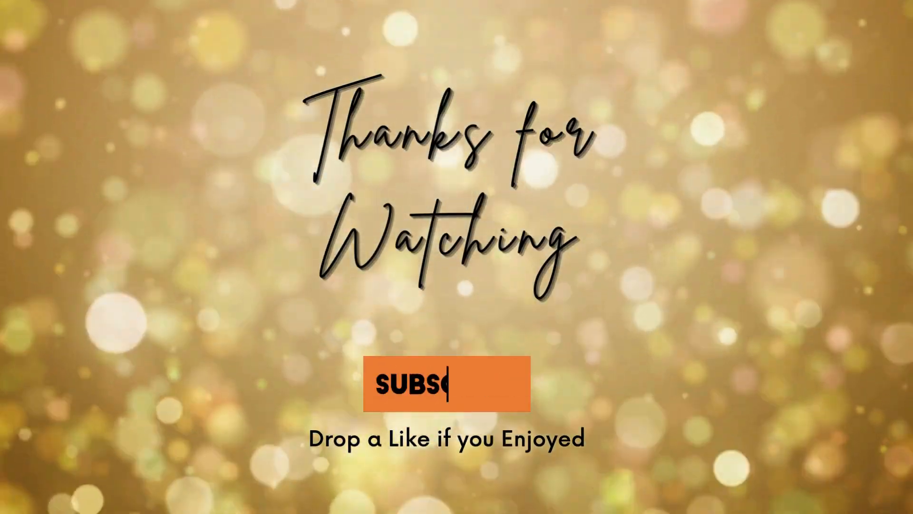